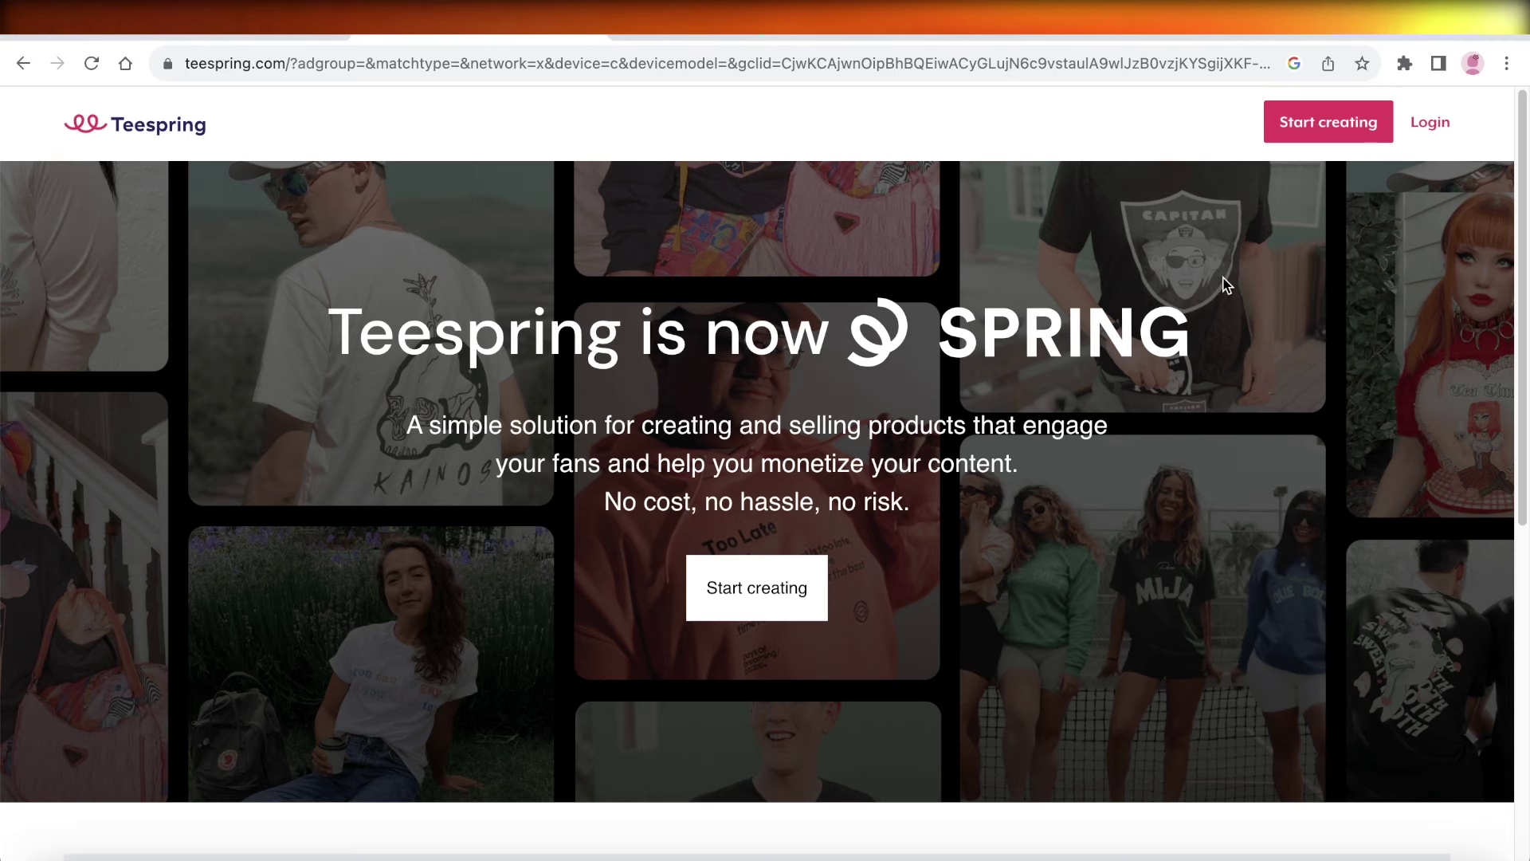
Step: Look over the Teespring landing page and the Spring account sign-up form
scroll(1195, 295, "down", 3)
scroll(1196, 299, "up", 3)
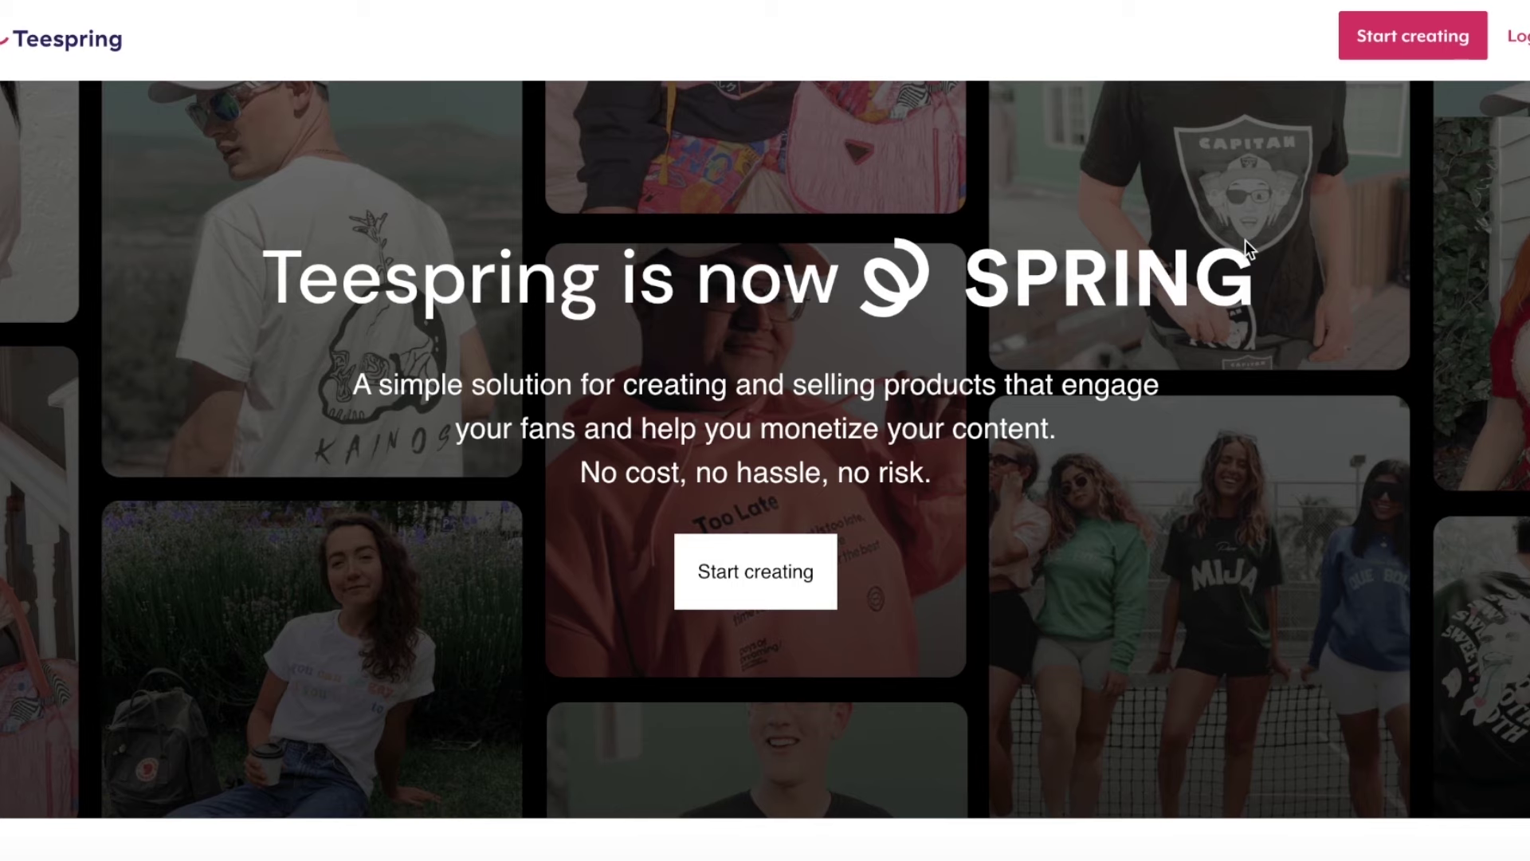
scroll(1245, 241, "down", 3)
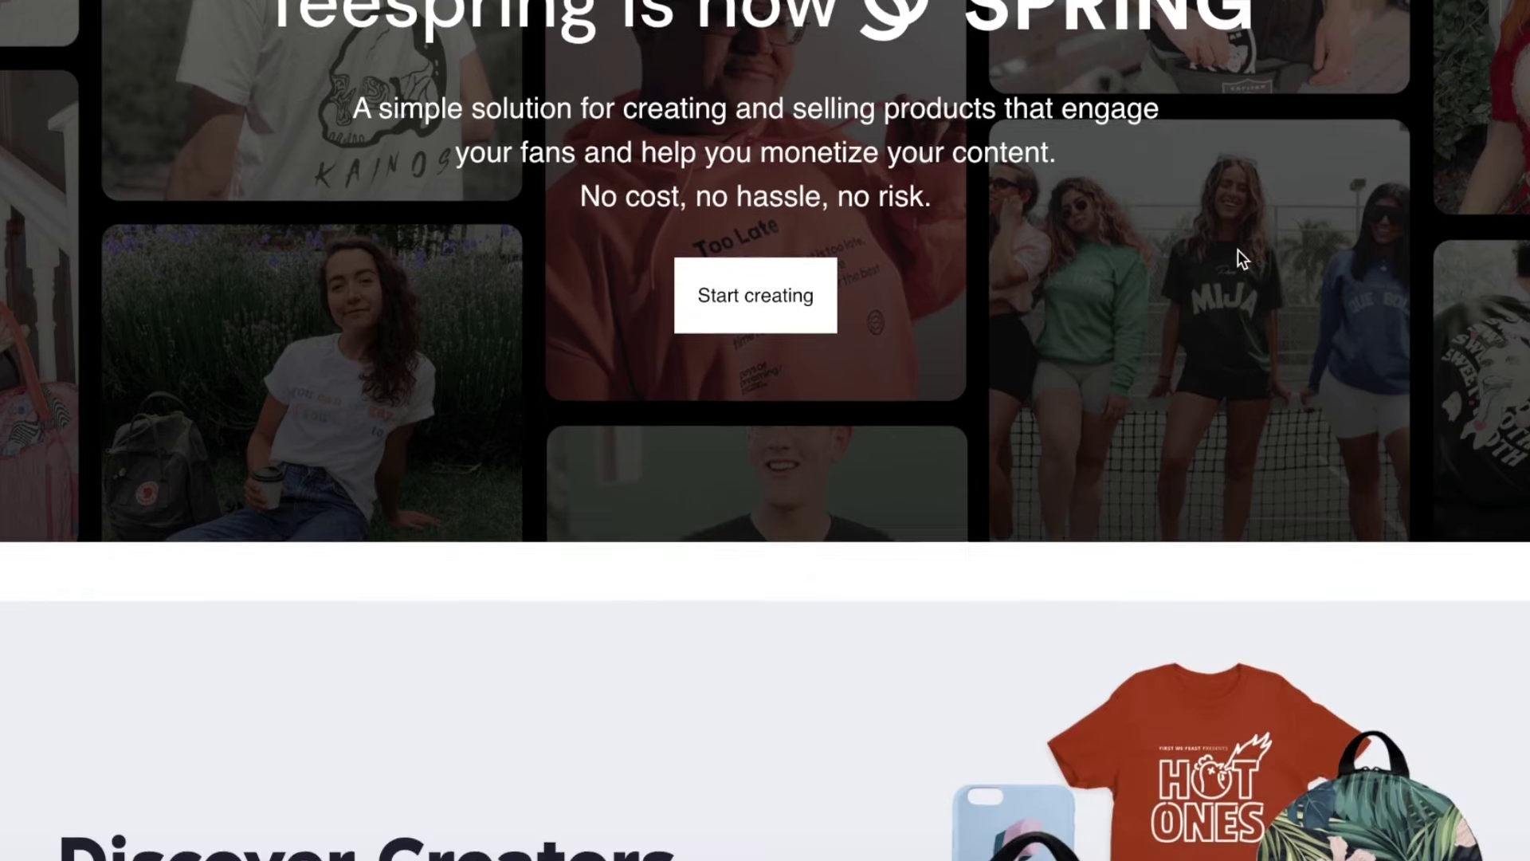
scroll(1237, 251, "up", 2)
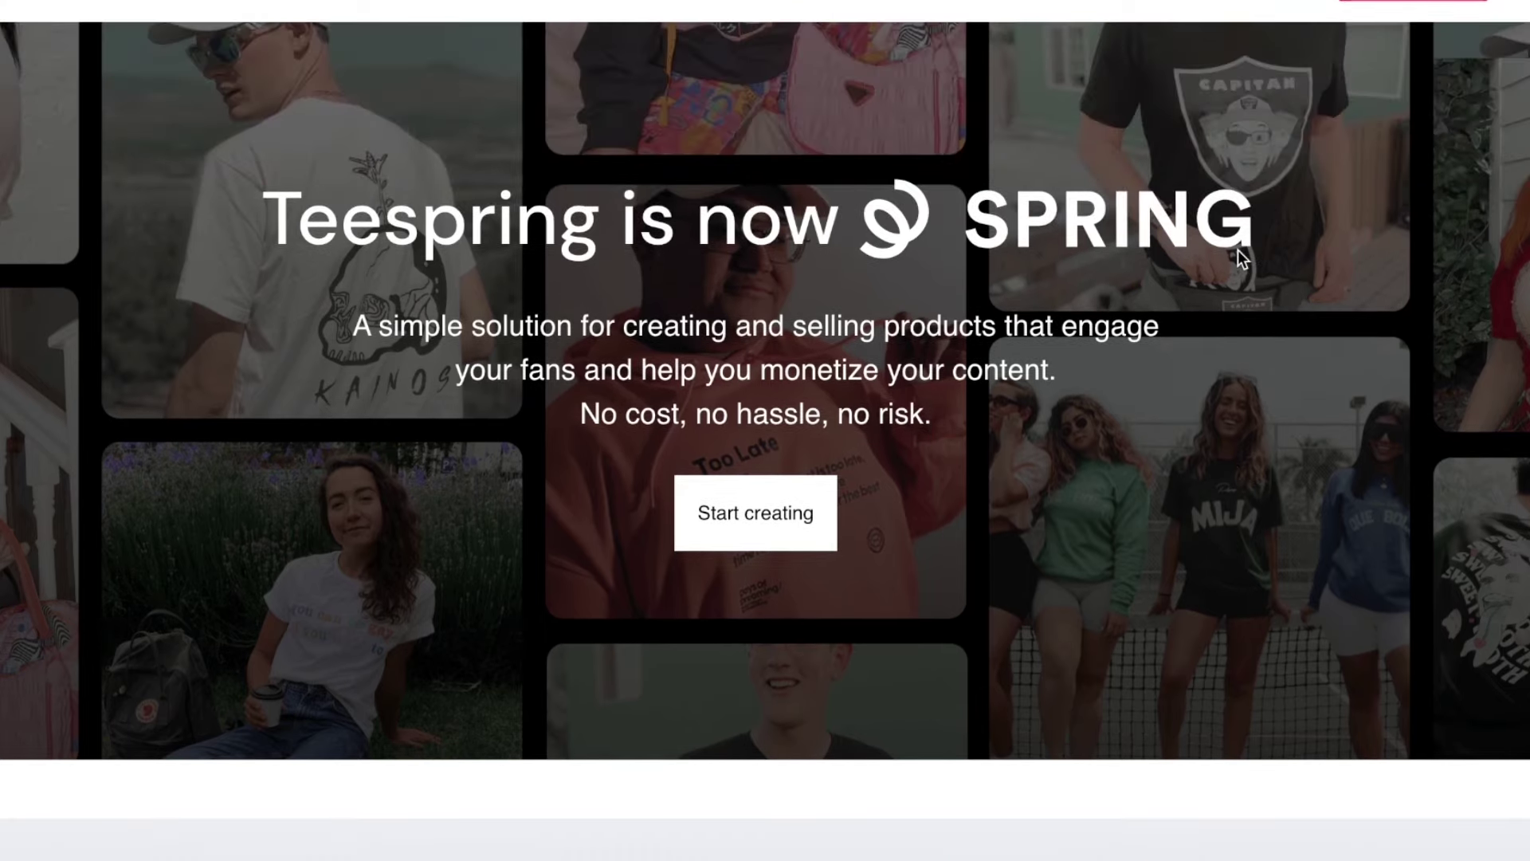
scroll(1224, 260, "up", 1)
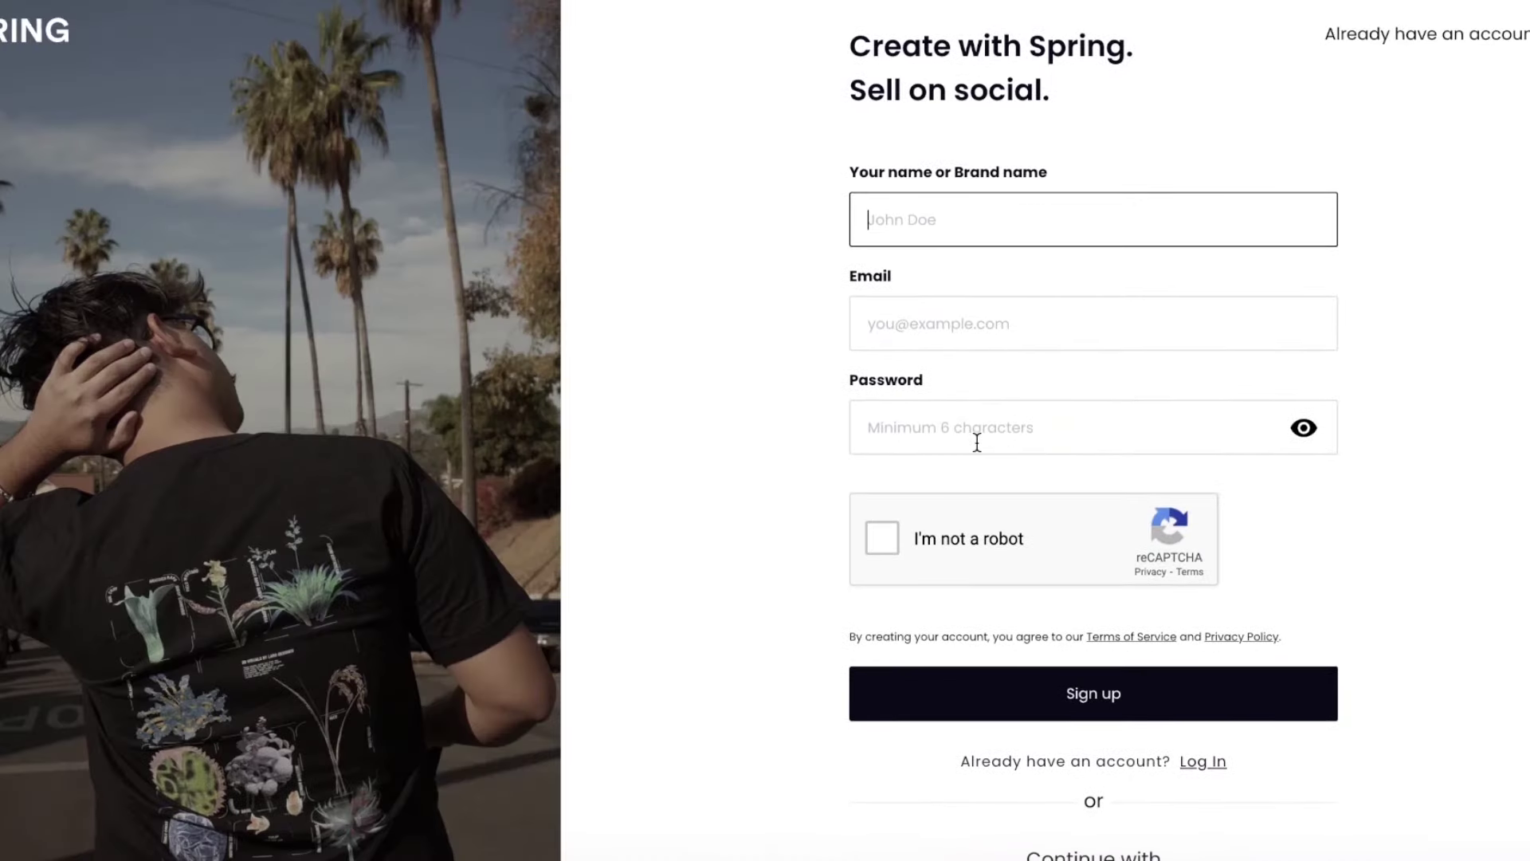
scroll(1028, 821, "down", 1)
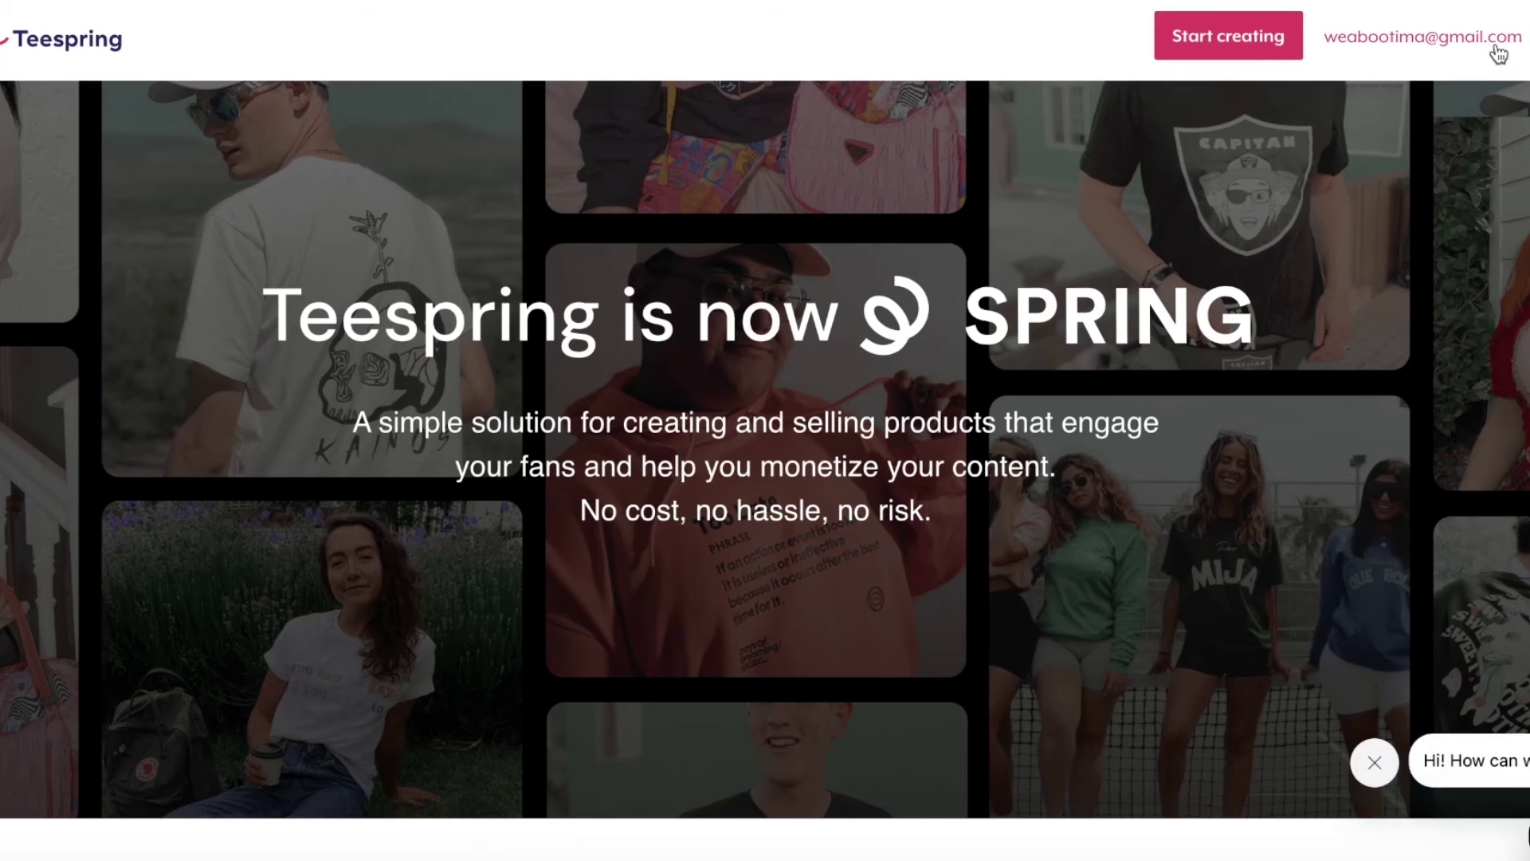
Step: Open the signed-in account's seller dashboard from the Teespring landing page
scroll(1062, 216, "down", 9)
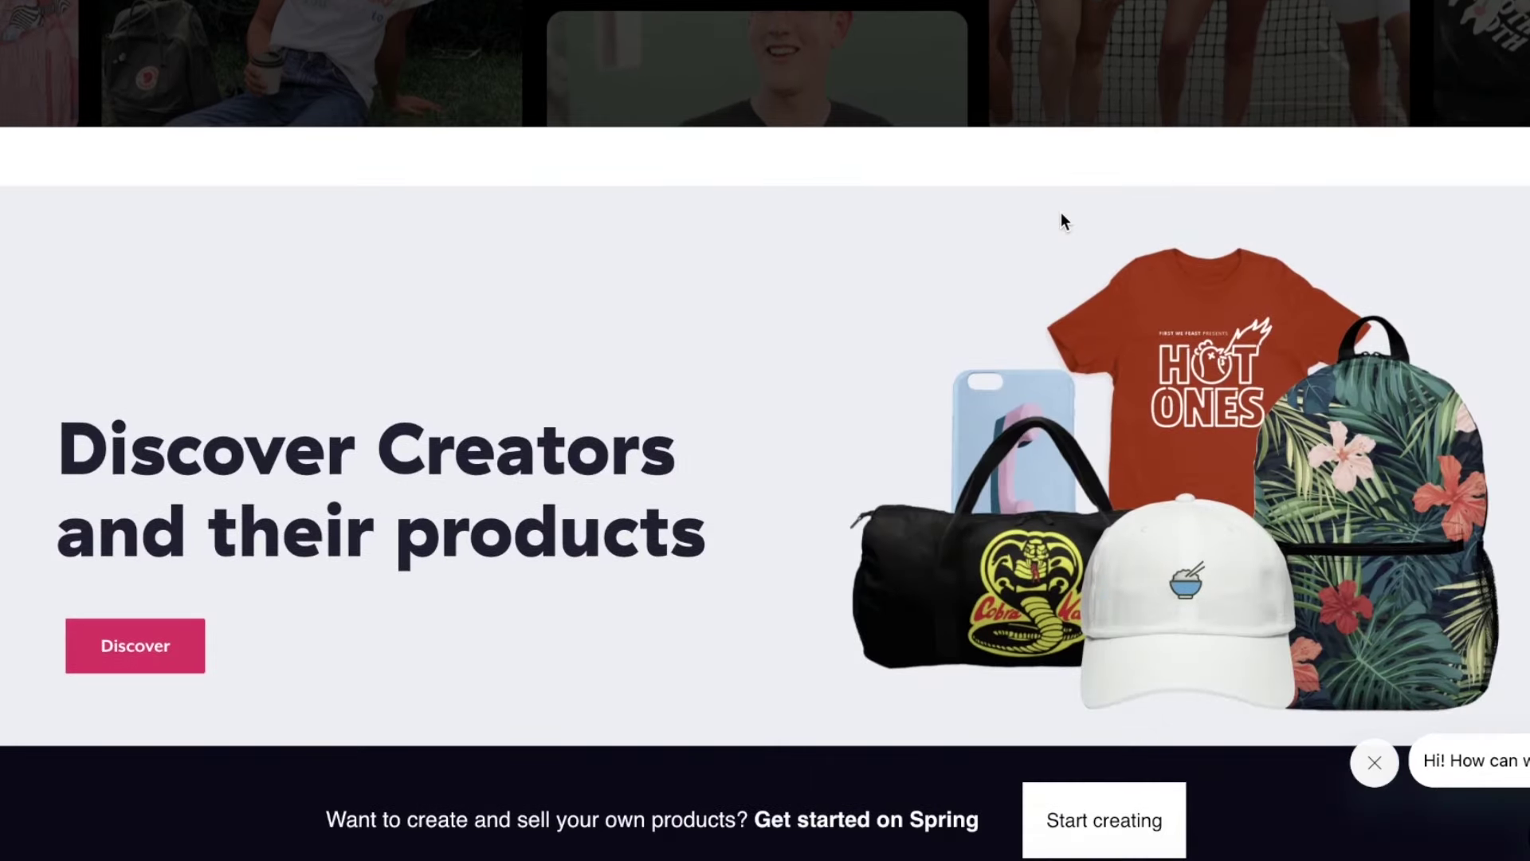
scroll(1061, 214, "up", 9)
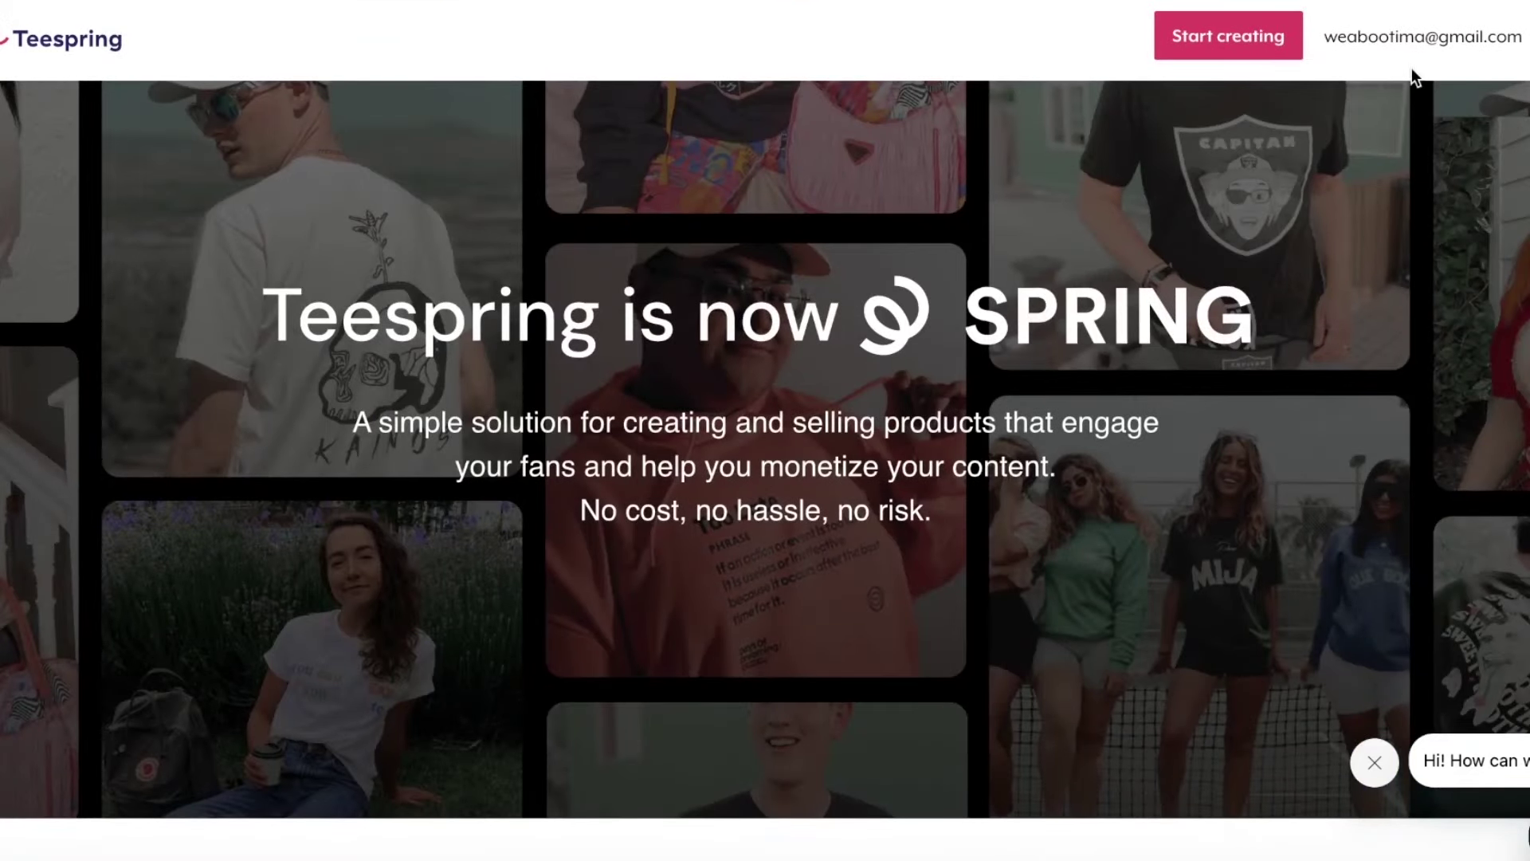
mouse_move(1418, 59)
left_click(1395, 99)
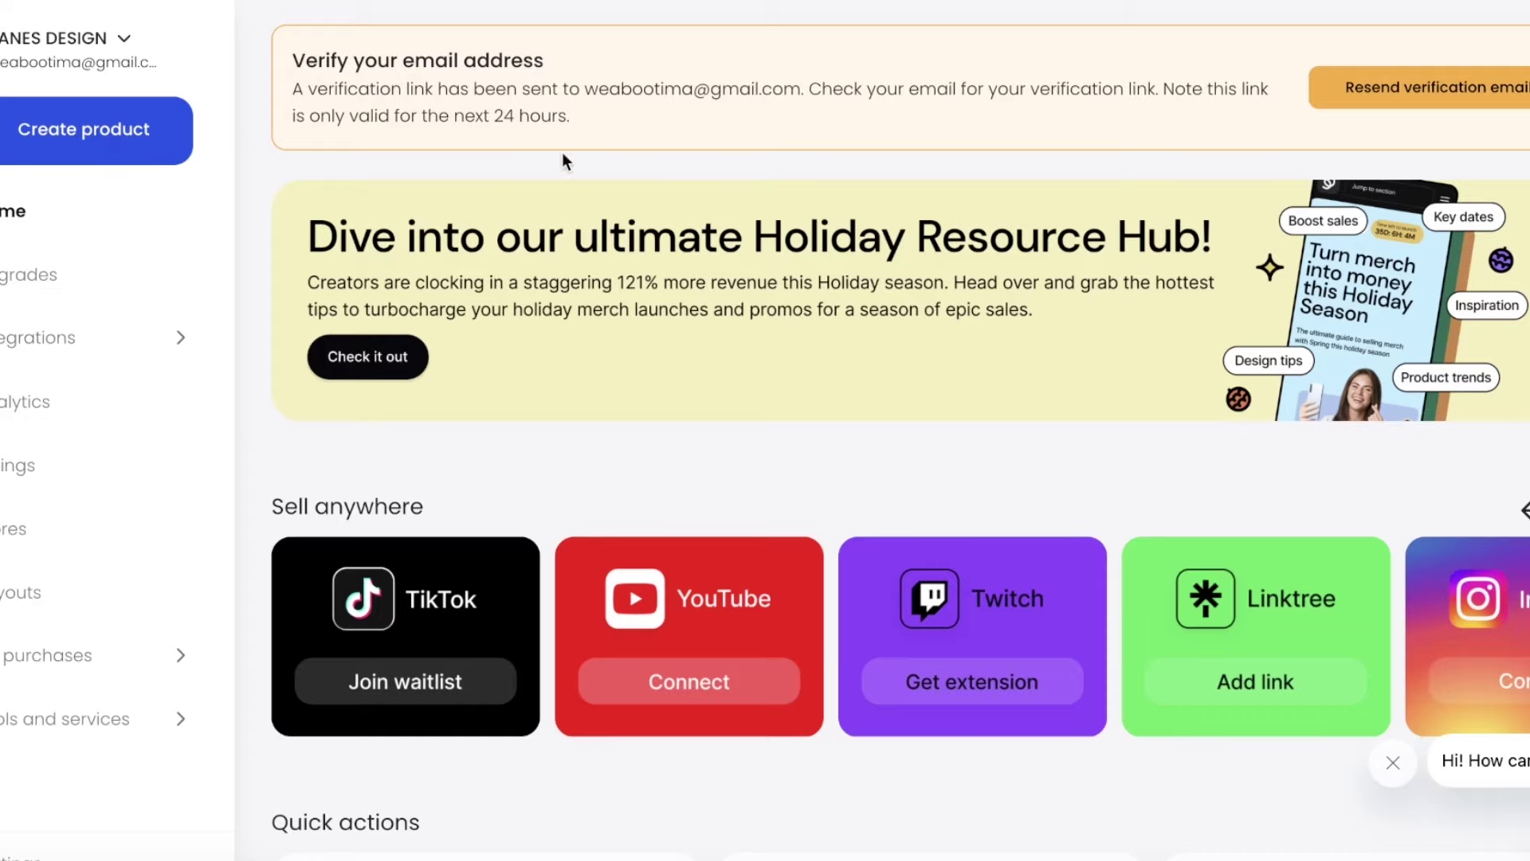
Step: Examine the Sell anywhere channels and the Quick actions on the dashboard's home page
scroll(549, 189, "down", 1)
scroll(505, 338, "down", 4)
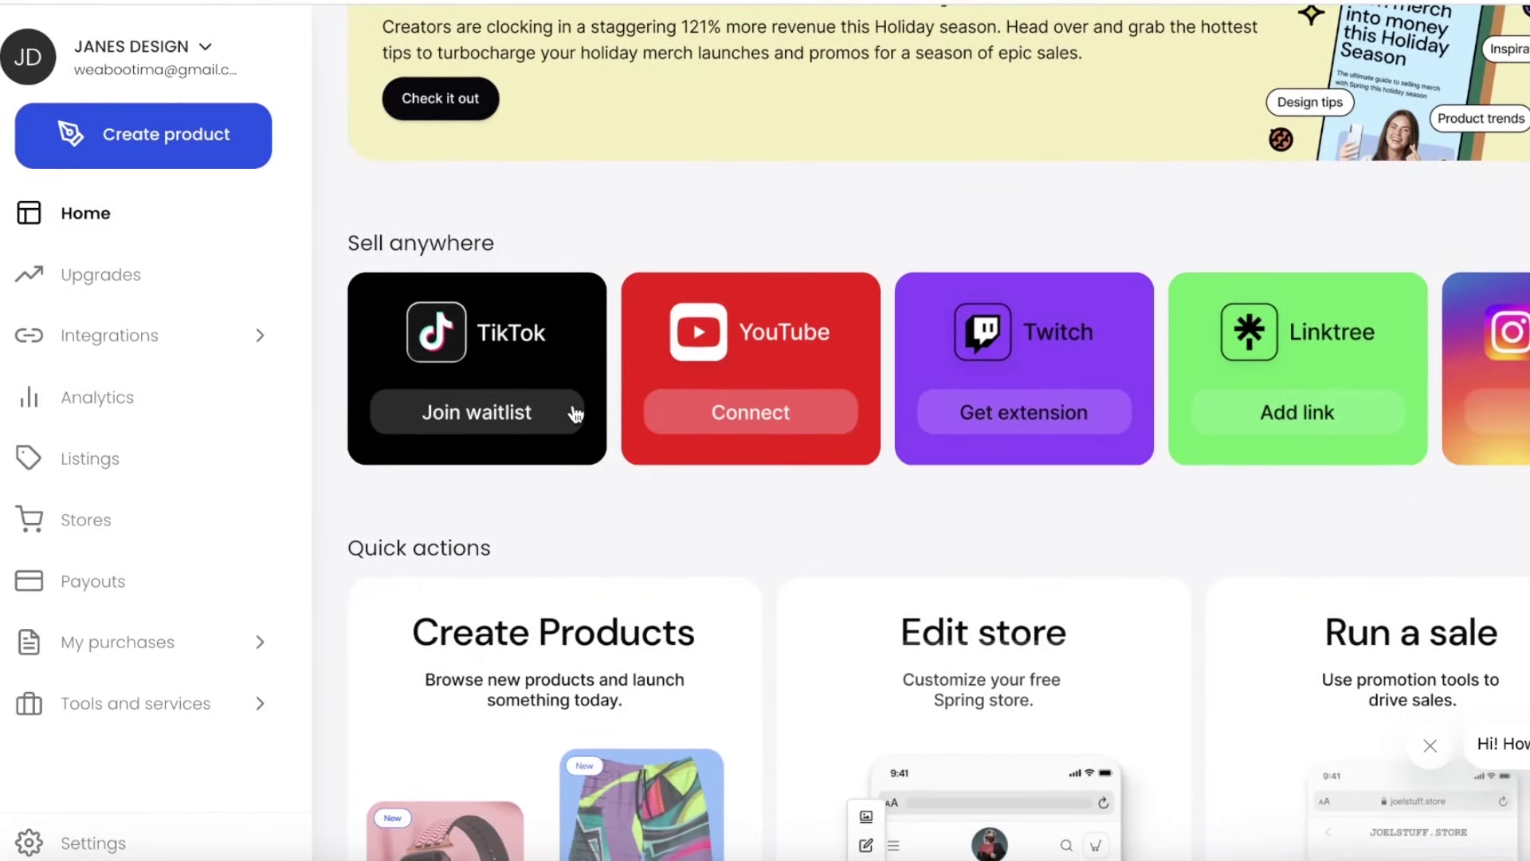
scroll(516, 398, "down", 4)
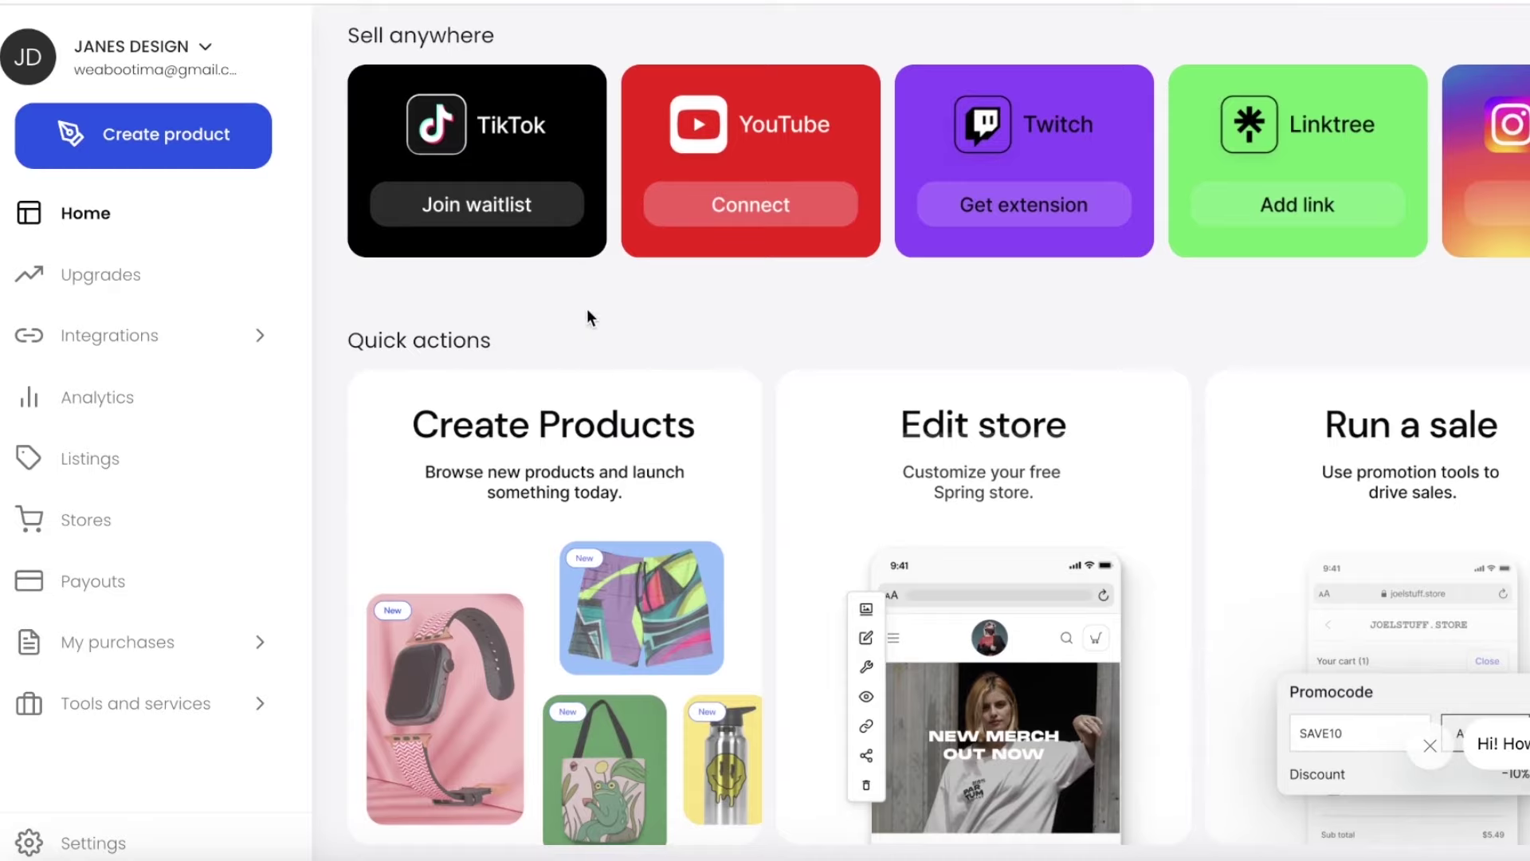
scroll(571, 369, "up", 4)
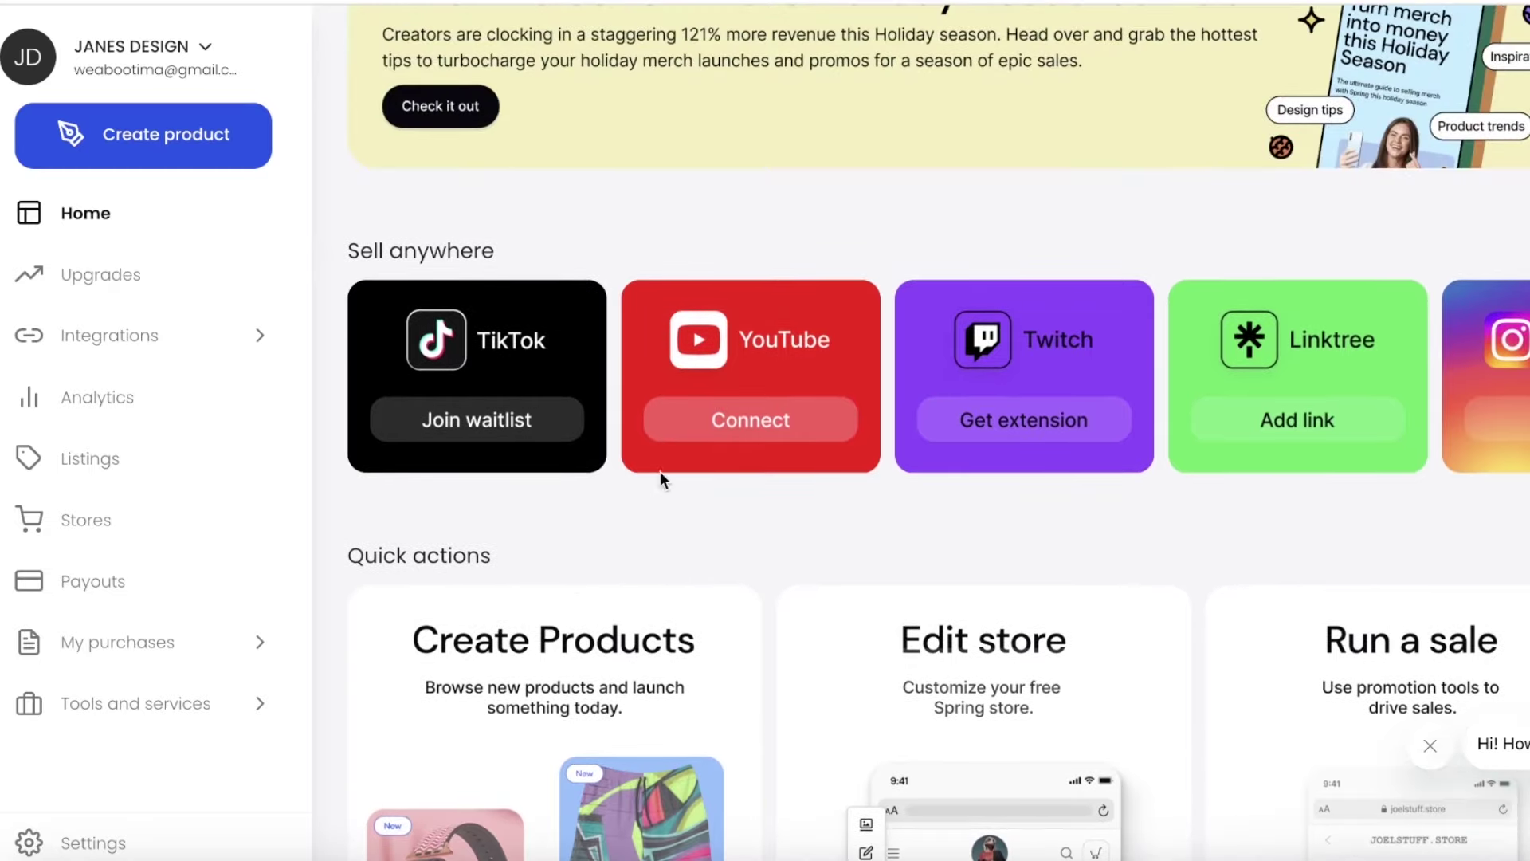
scroll(1206, 444, "down", 3)
scroll(1125, 342, "up", 3)
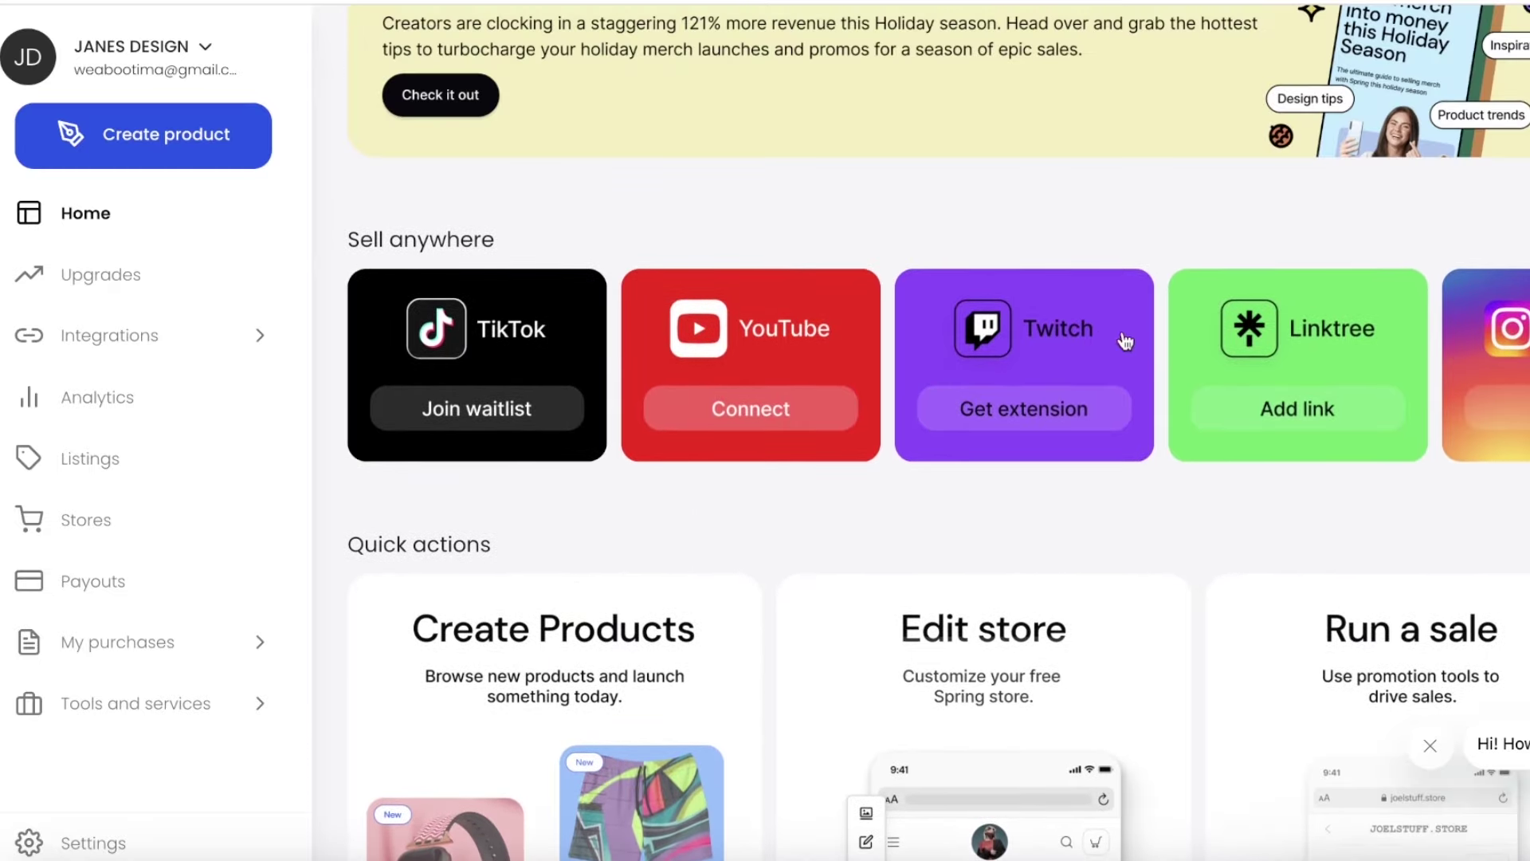
scroll(1124, 341, "down", 3)
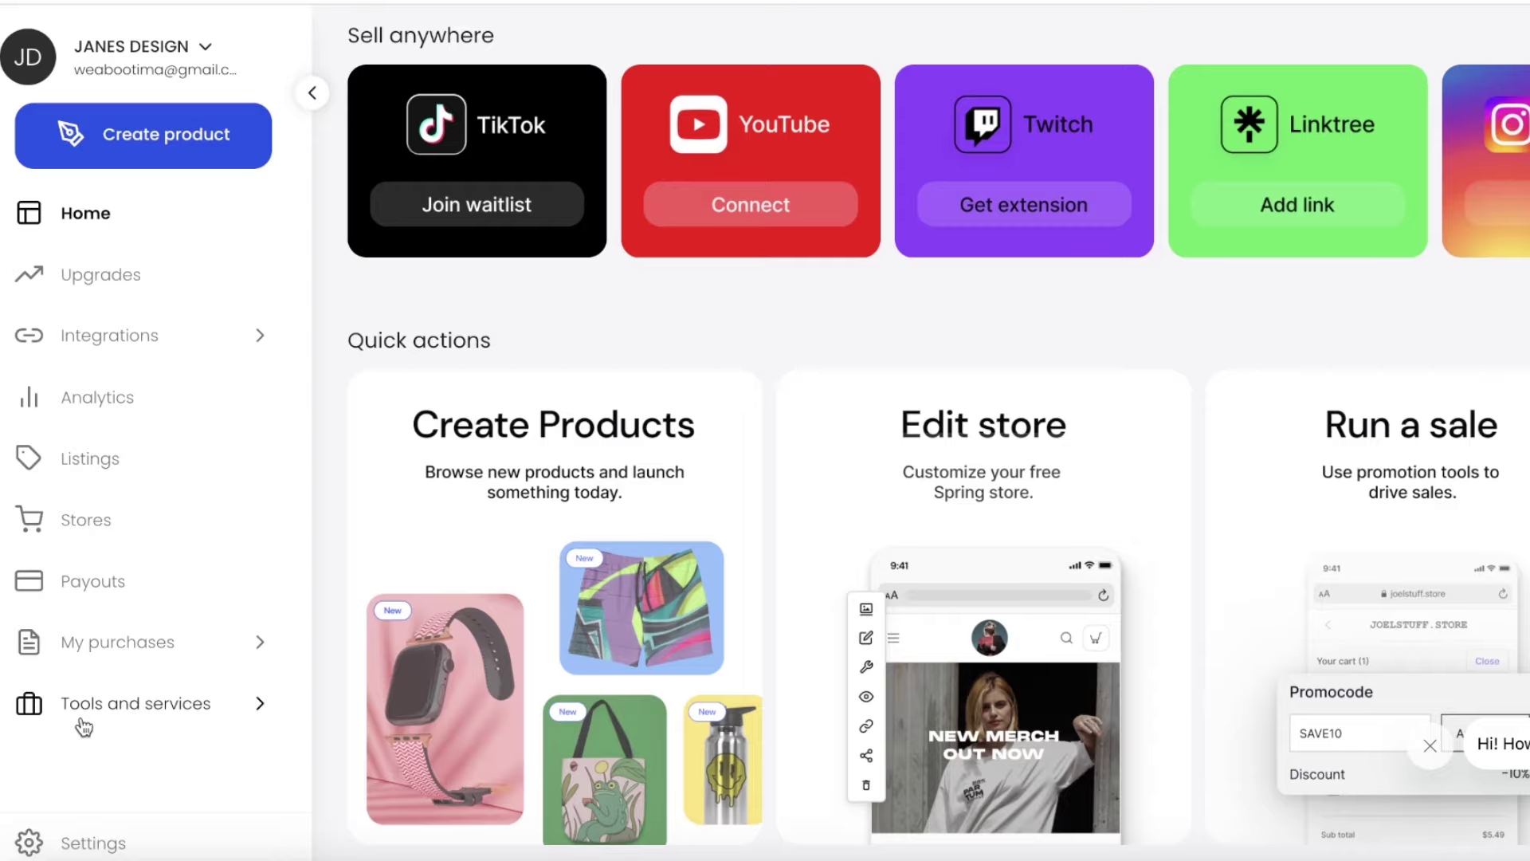
scroll(792, 386, "up", 5)
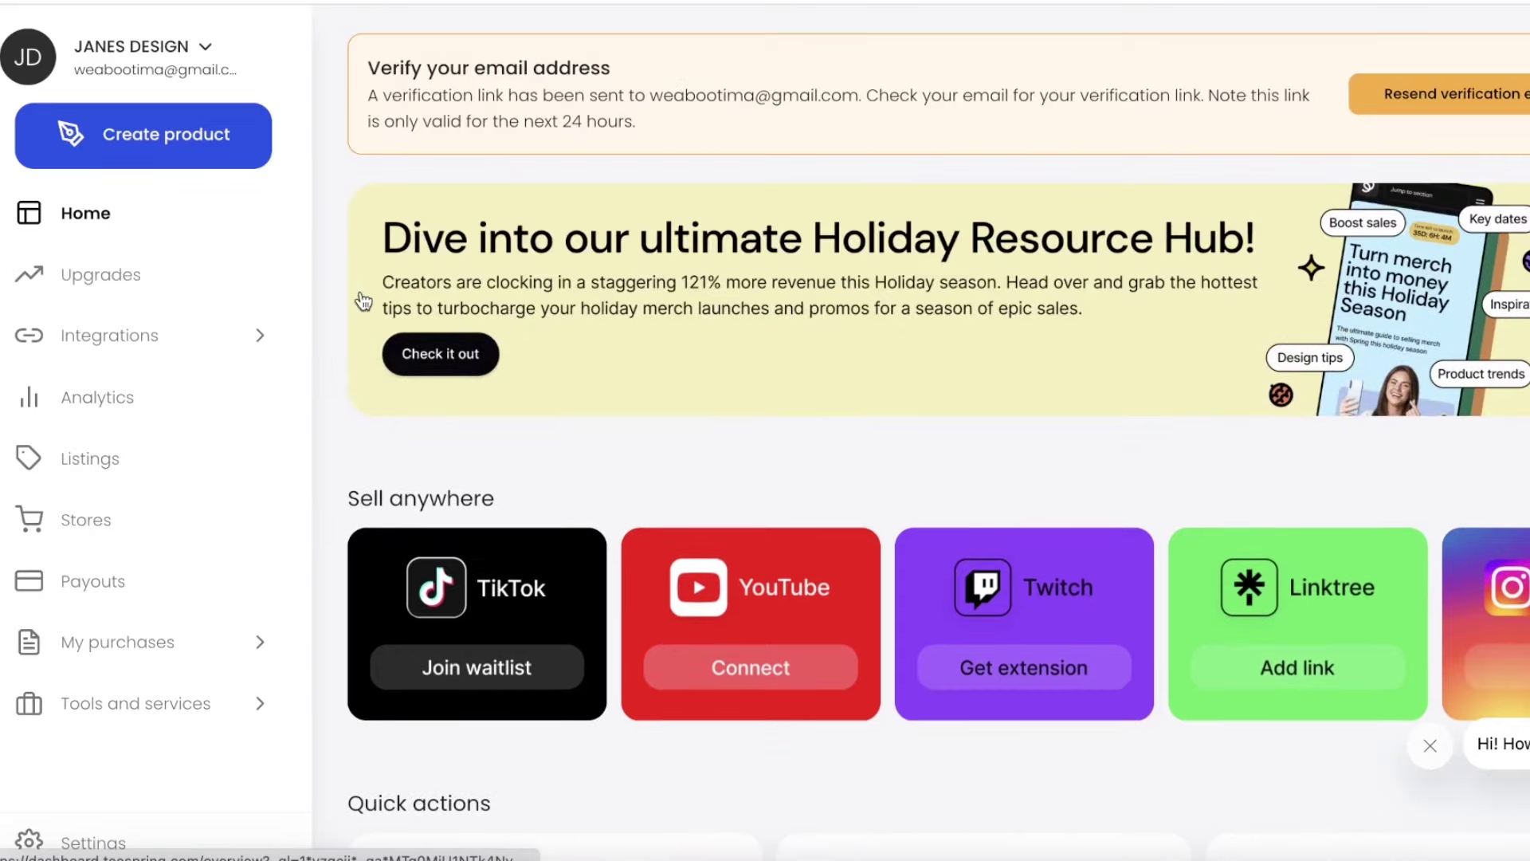
Step: Open the Upgrades page and examine its custom domain and Amaze with Spring offers
left_click(58, 271)
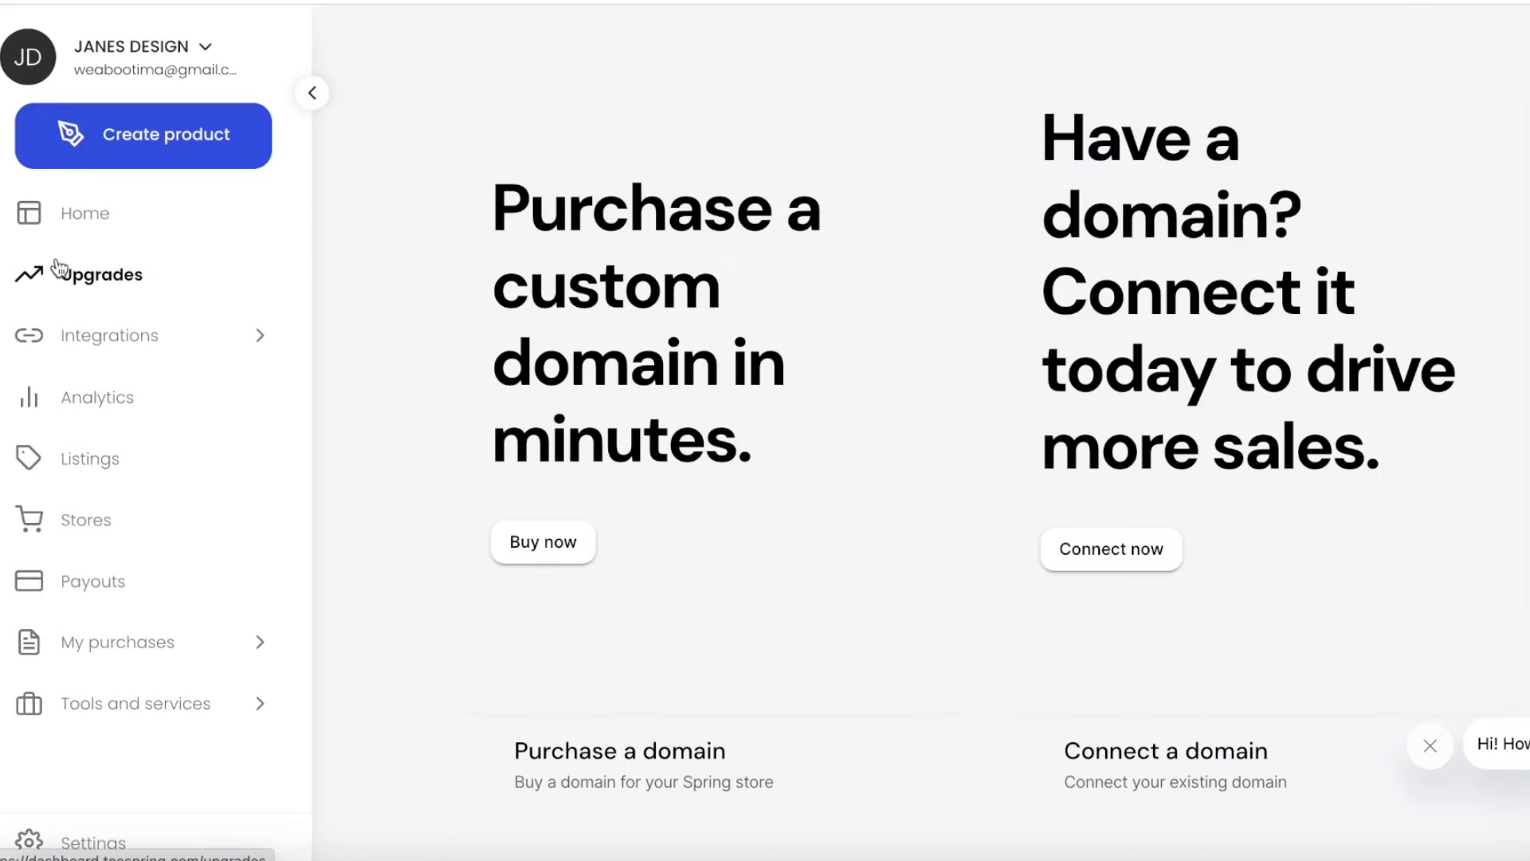
scroll(994, 359, "down", 6)
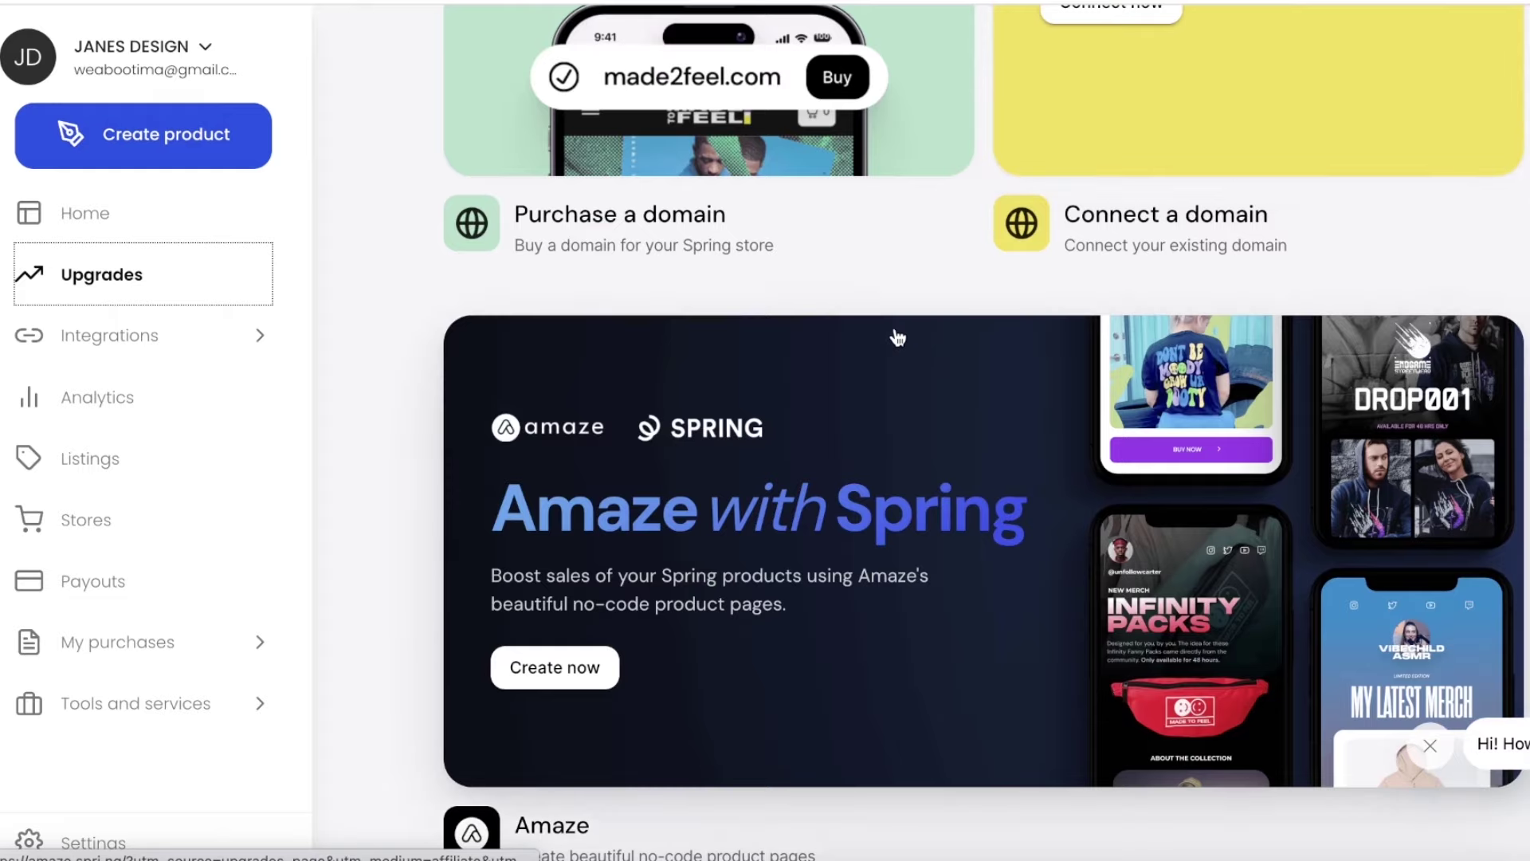
scroll(893, 340, "up", 5)
scroll(893, 340, "up", 1)
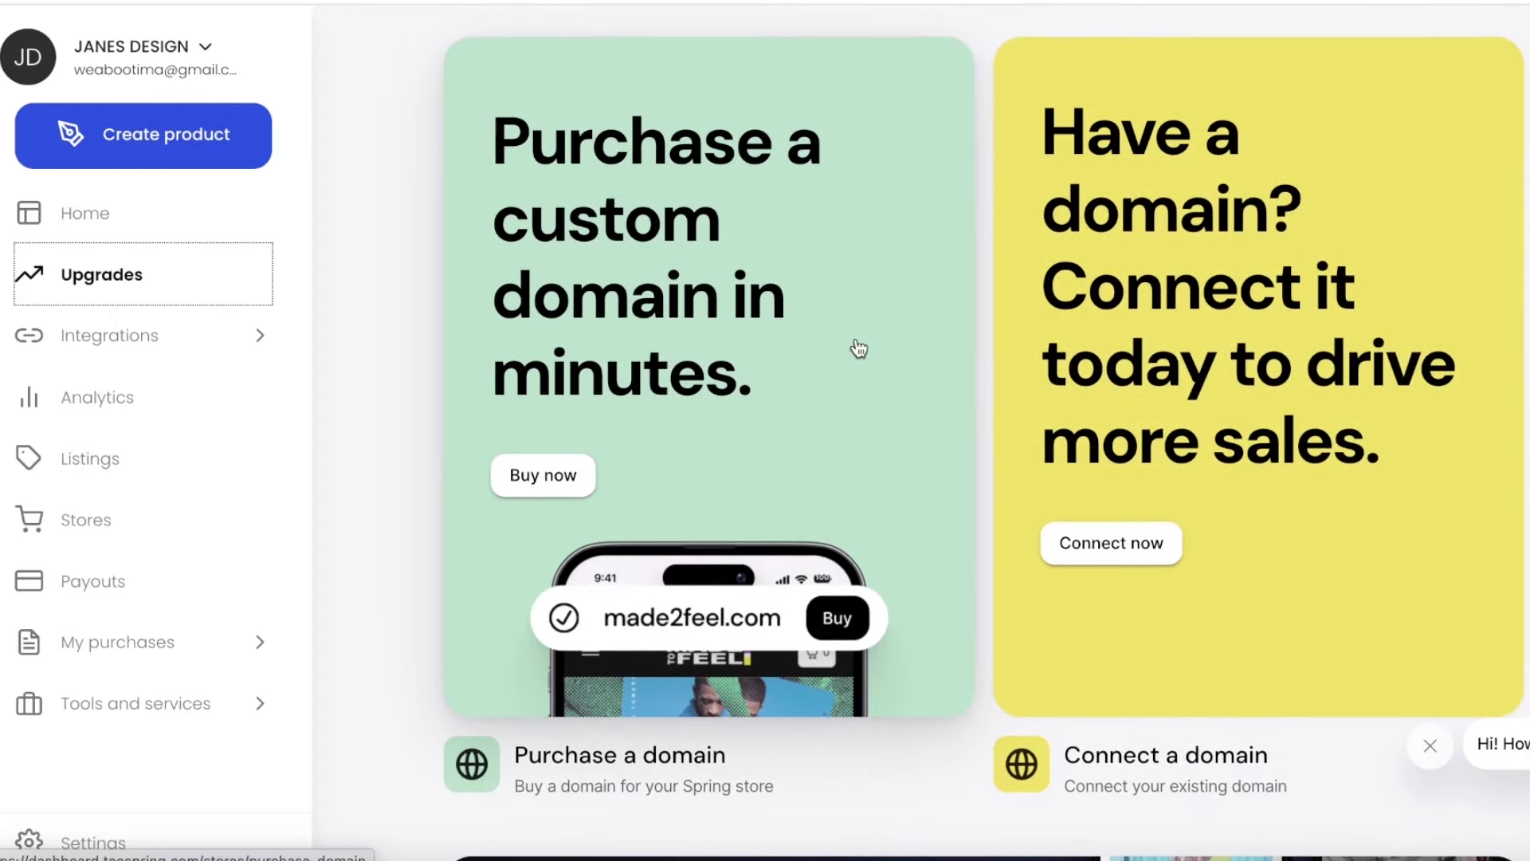
scroll(854, 349, "down", 7)
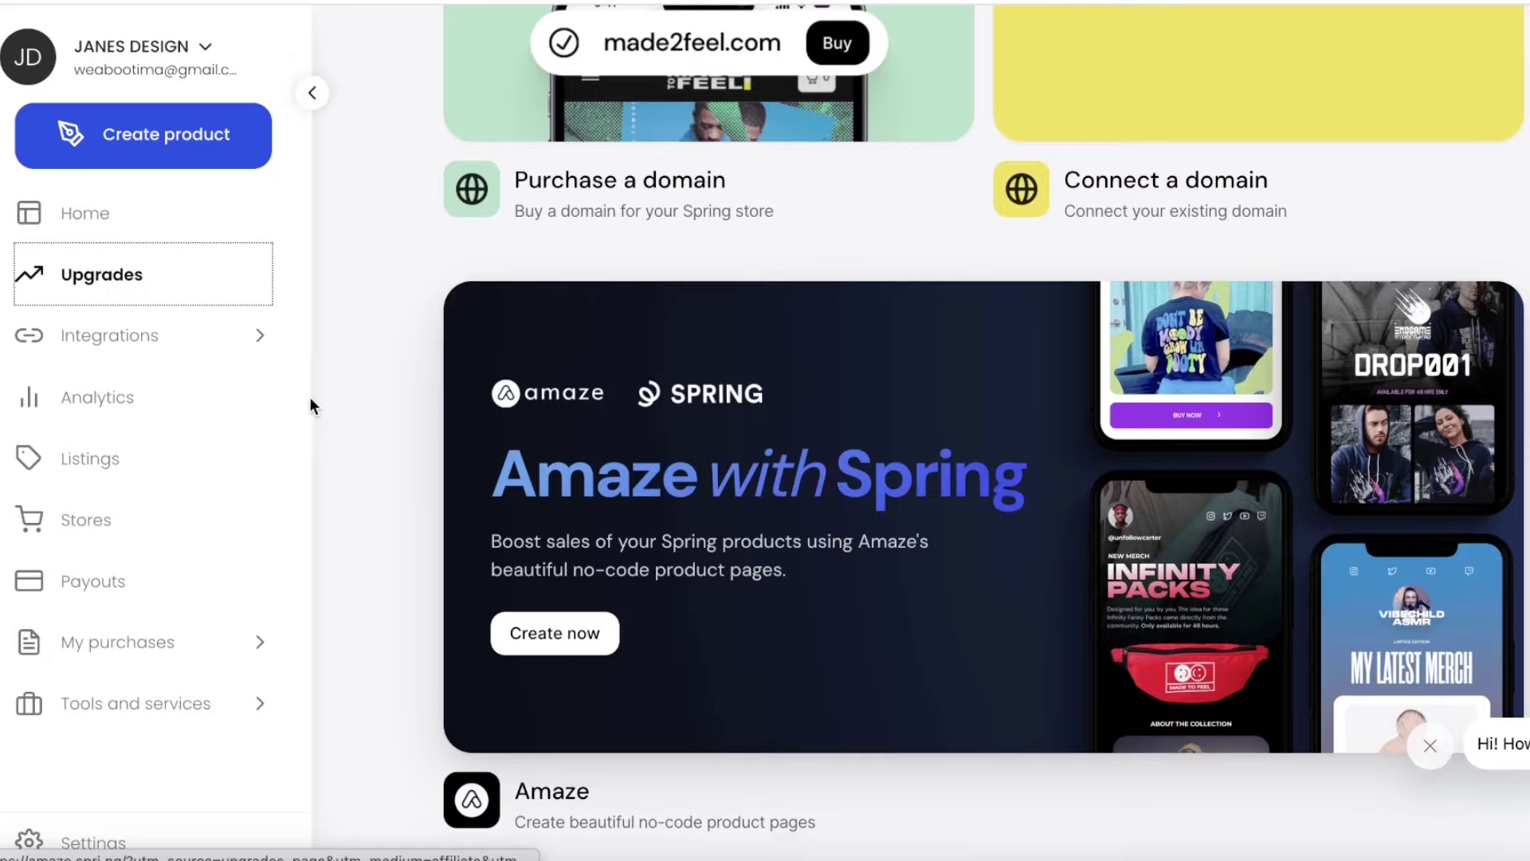
Step: Return to the dashboard home, start creating a product and look over the product catalogue
left_click(126, 226)
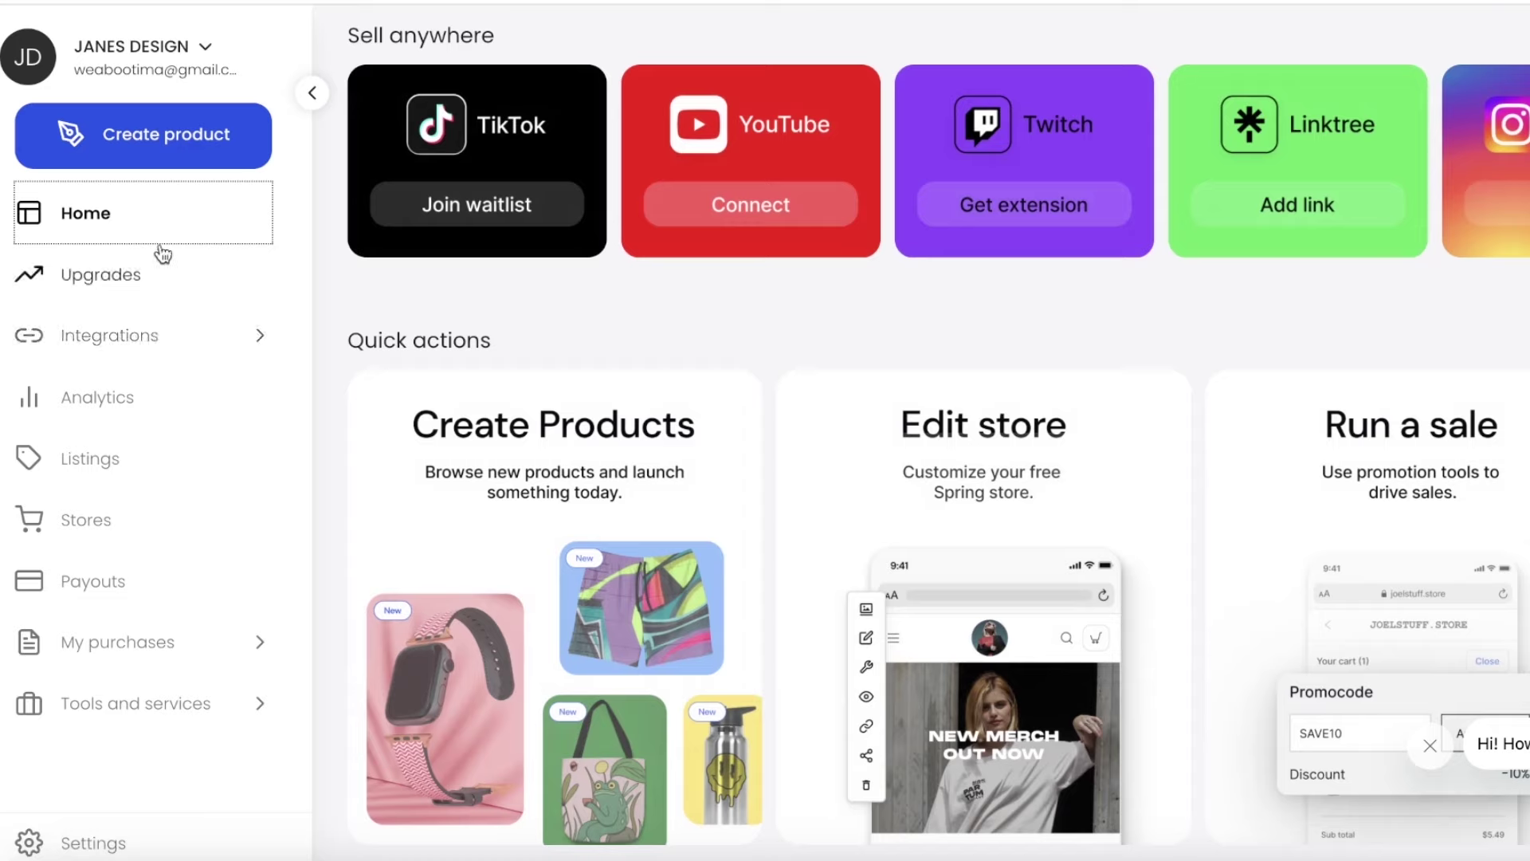
left_click(159, 251)
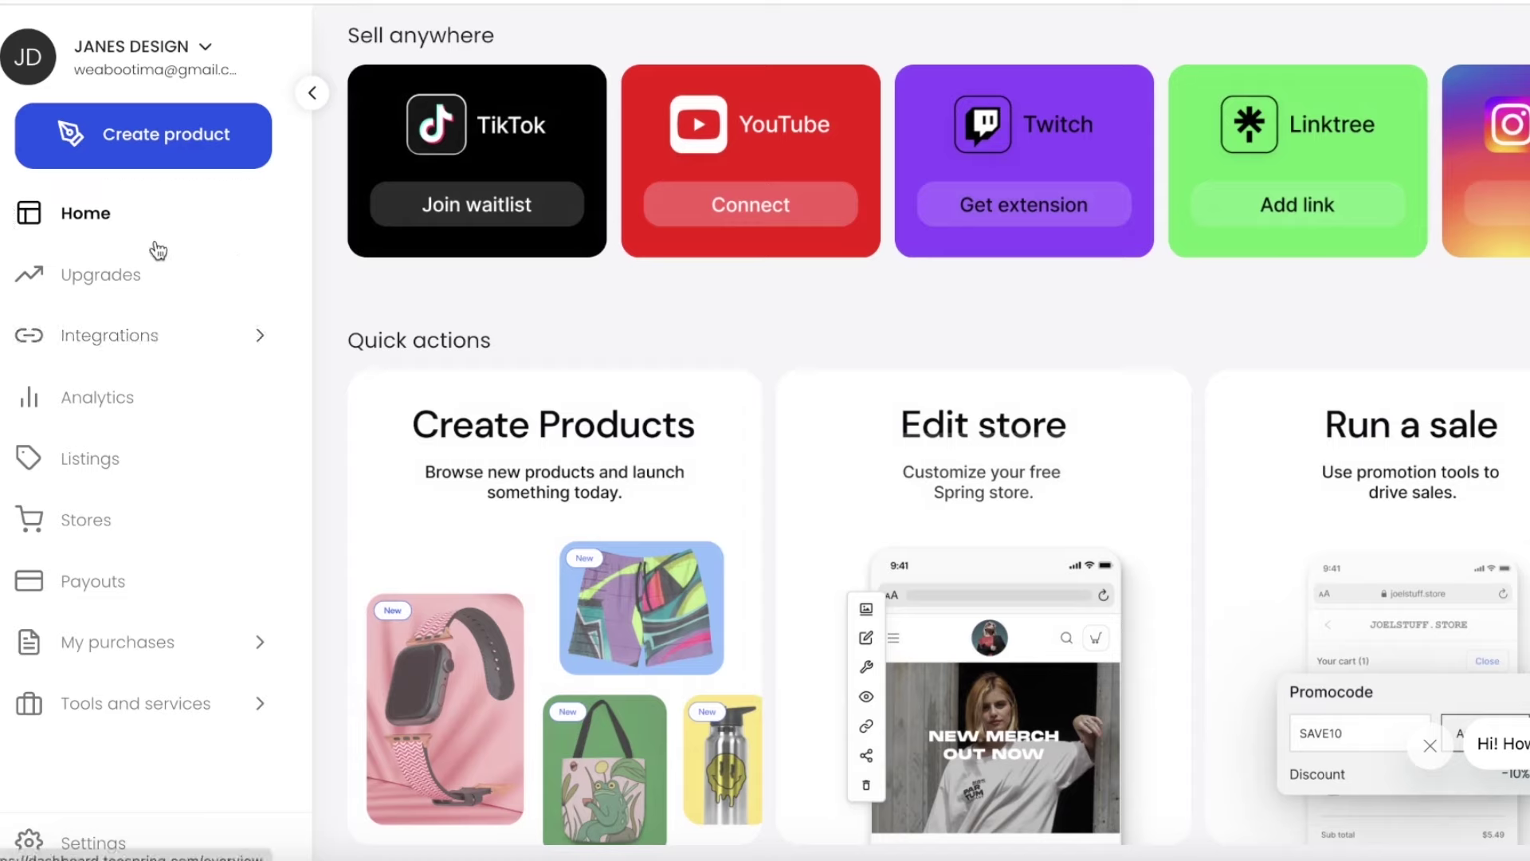
left_click(273, 158)
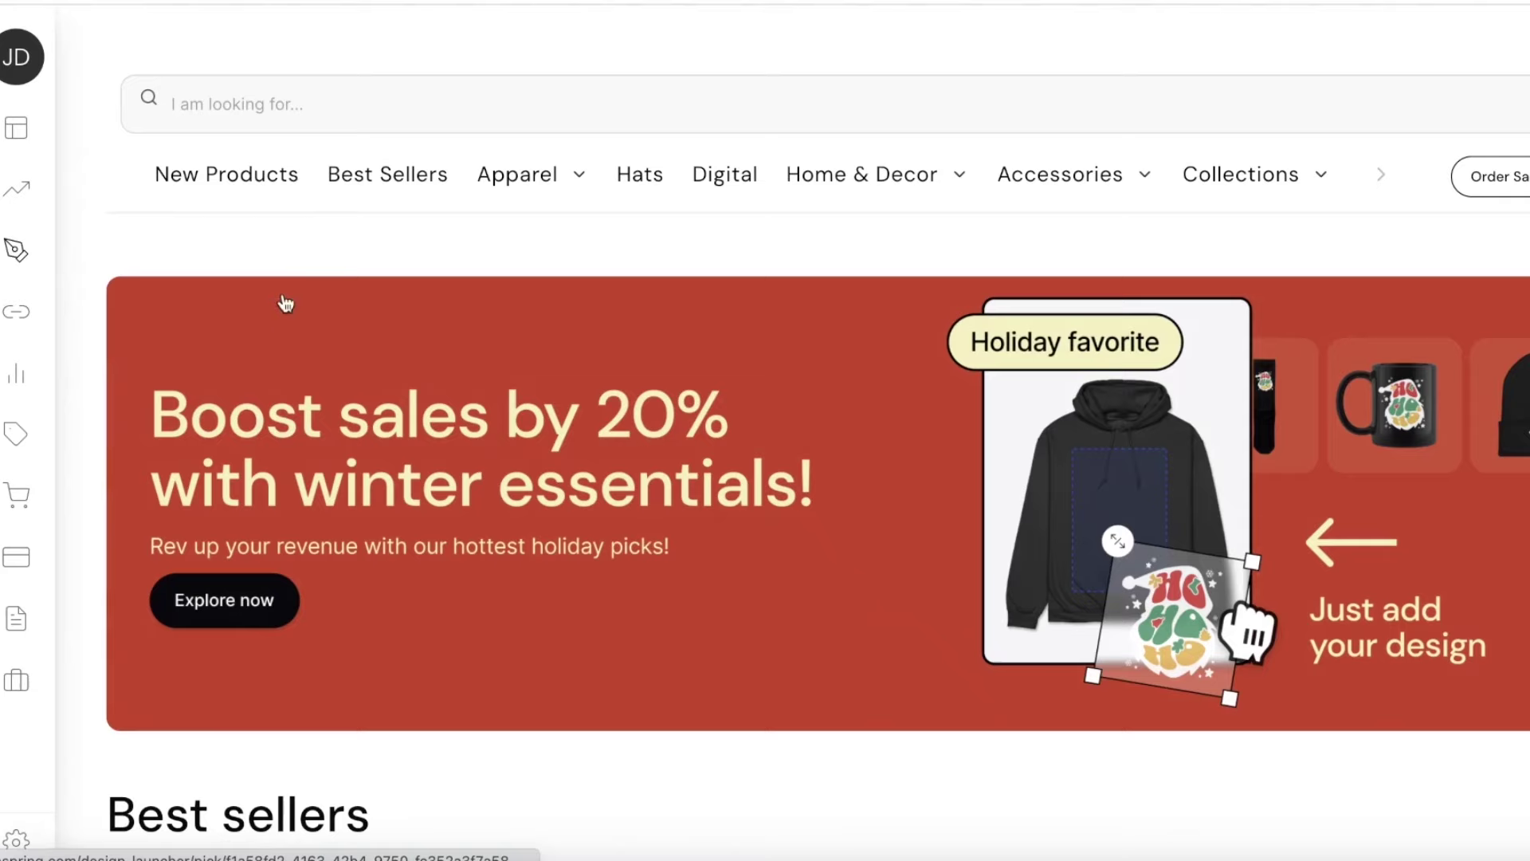
scroll(378, 271, "down", 5)
scroll(378, 271, "up", 5)
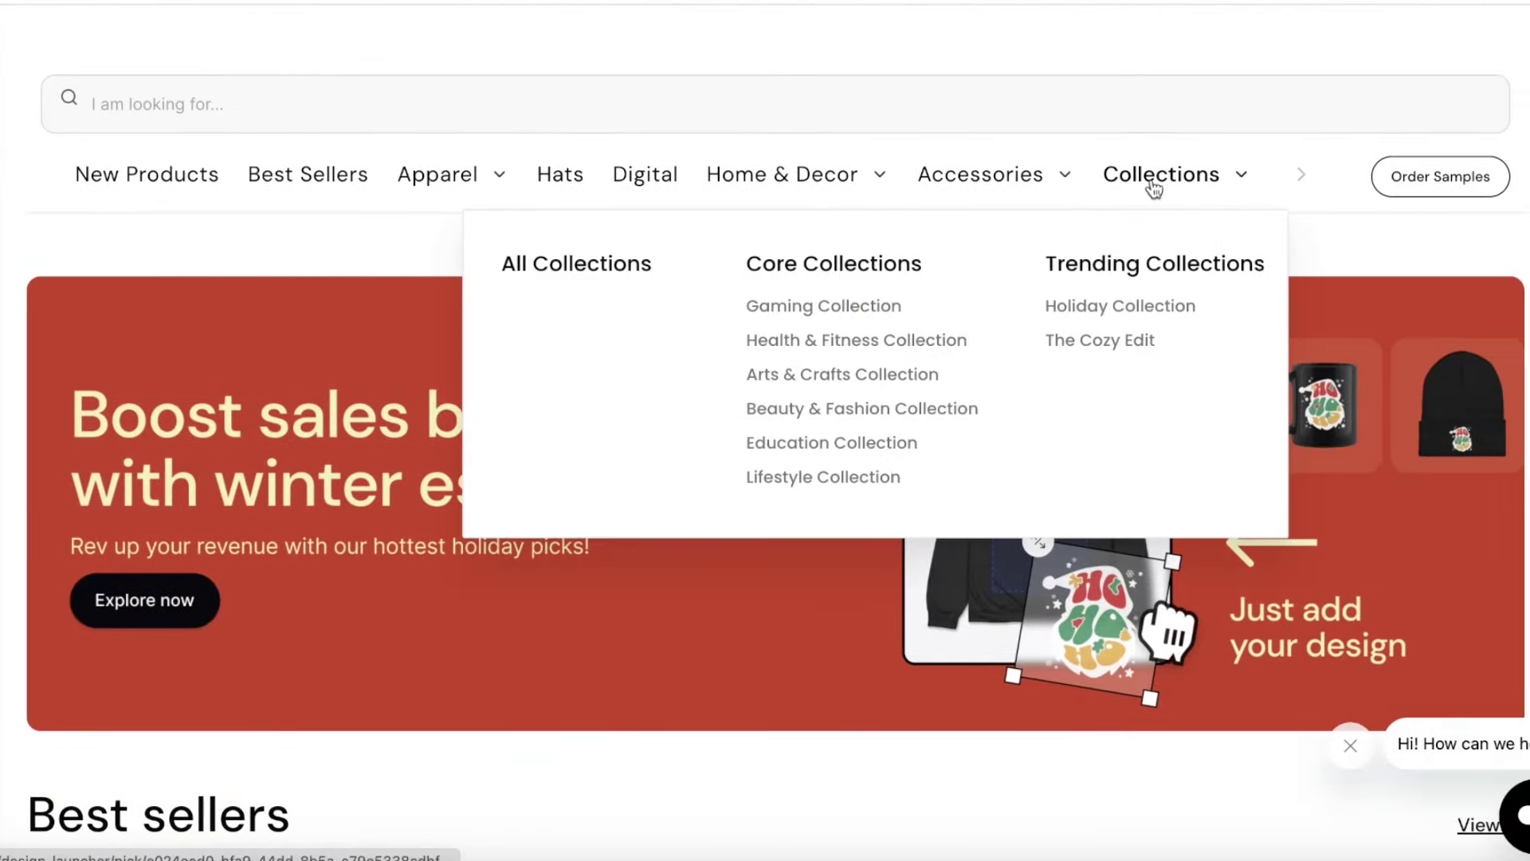
Step: Browse the catalogue's Home & Decor and Collections categories and open Footwear under Accessories
mouse_move(886, 192)
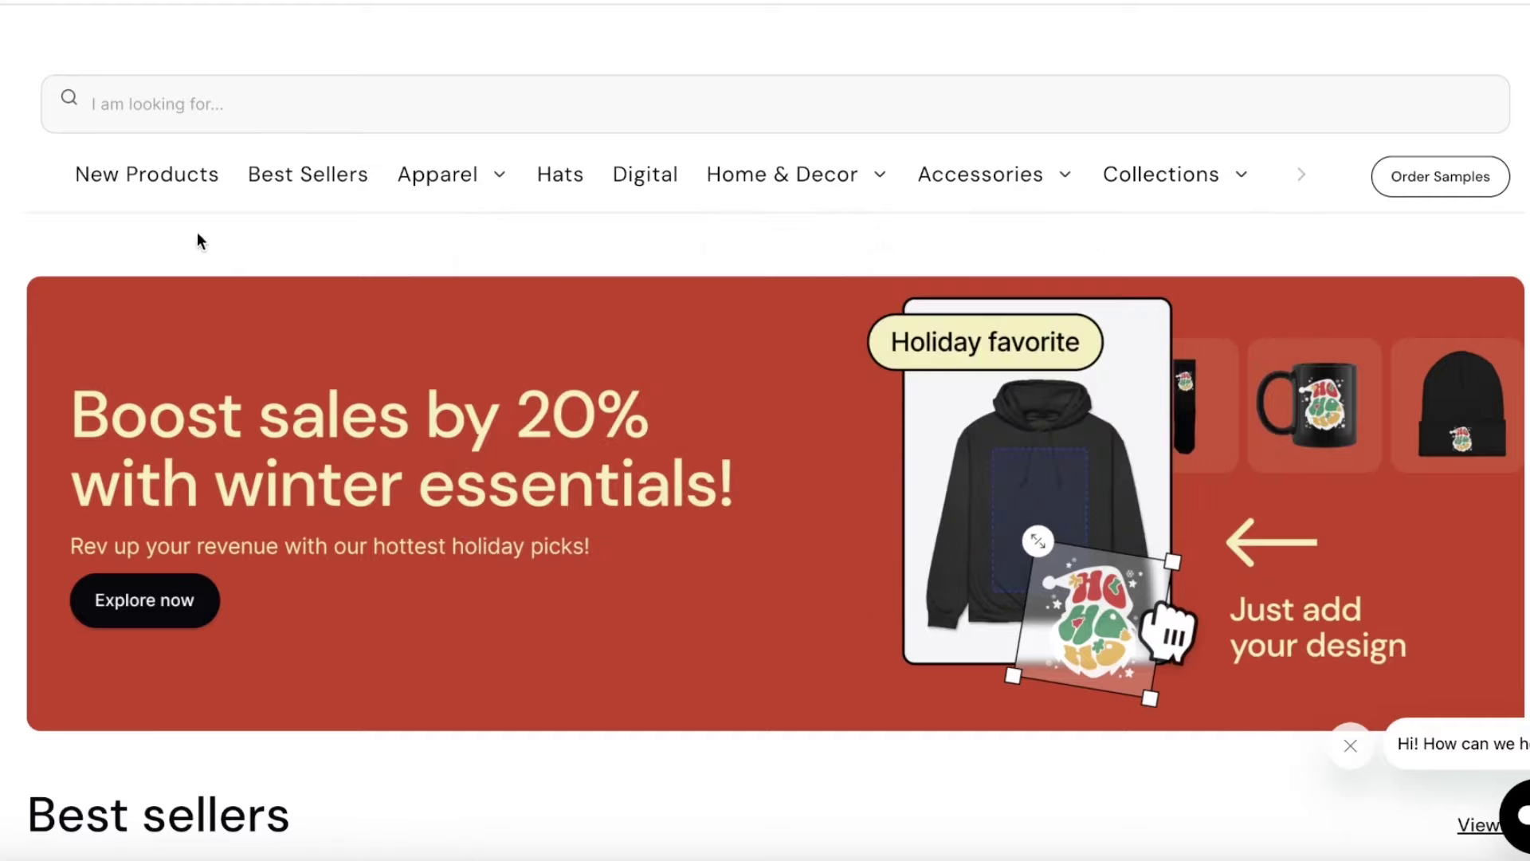
mouse_move(765, 192)
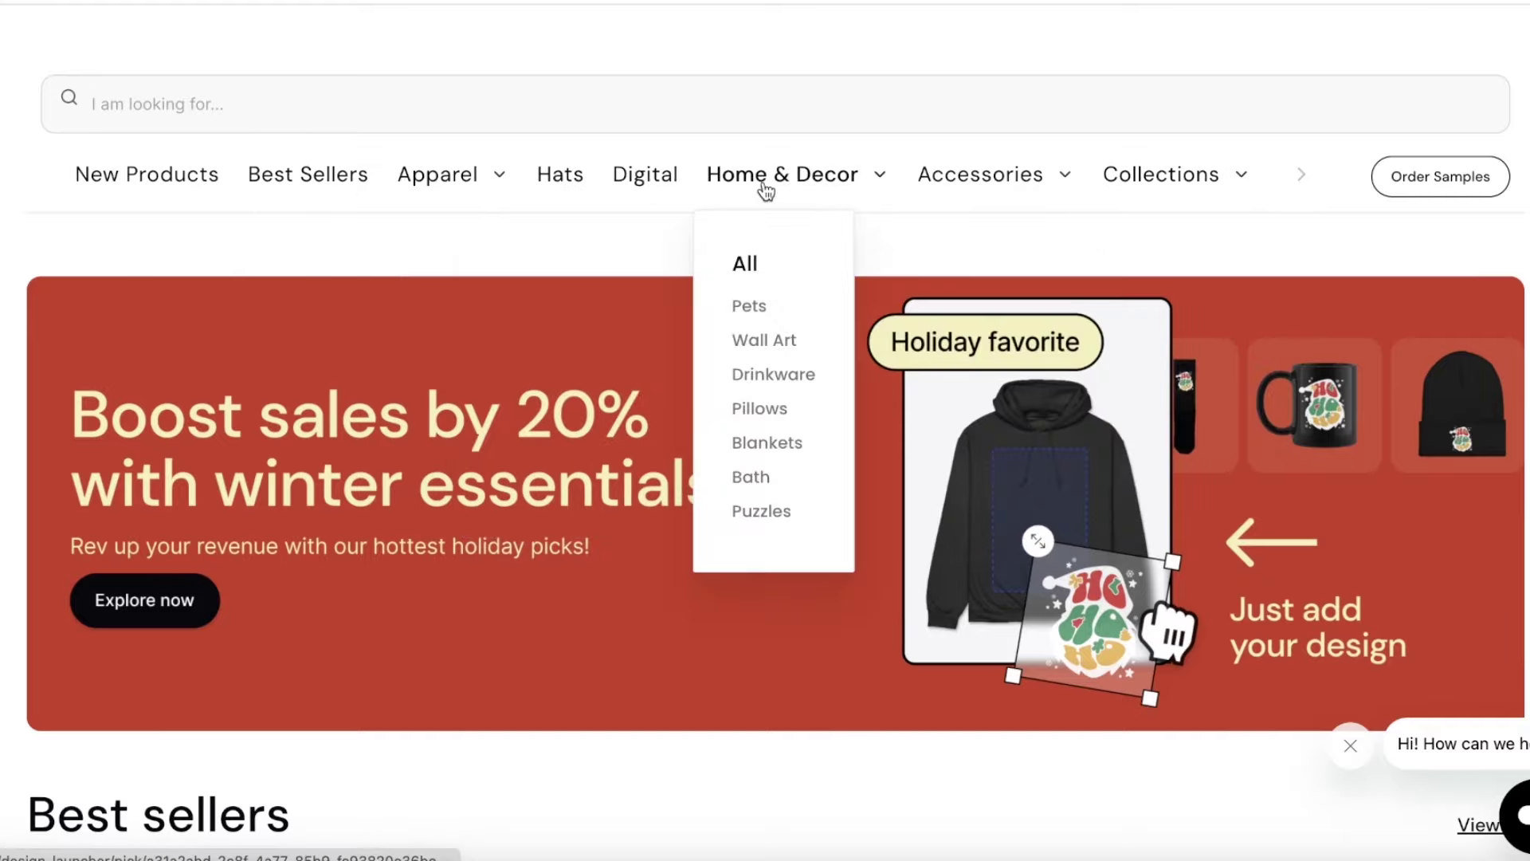
scroll(1160, 188, "down", 2)
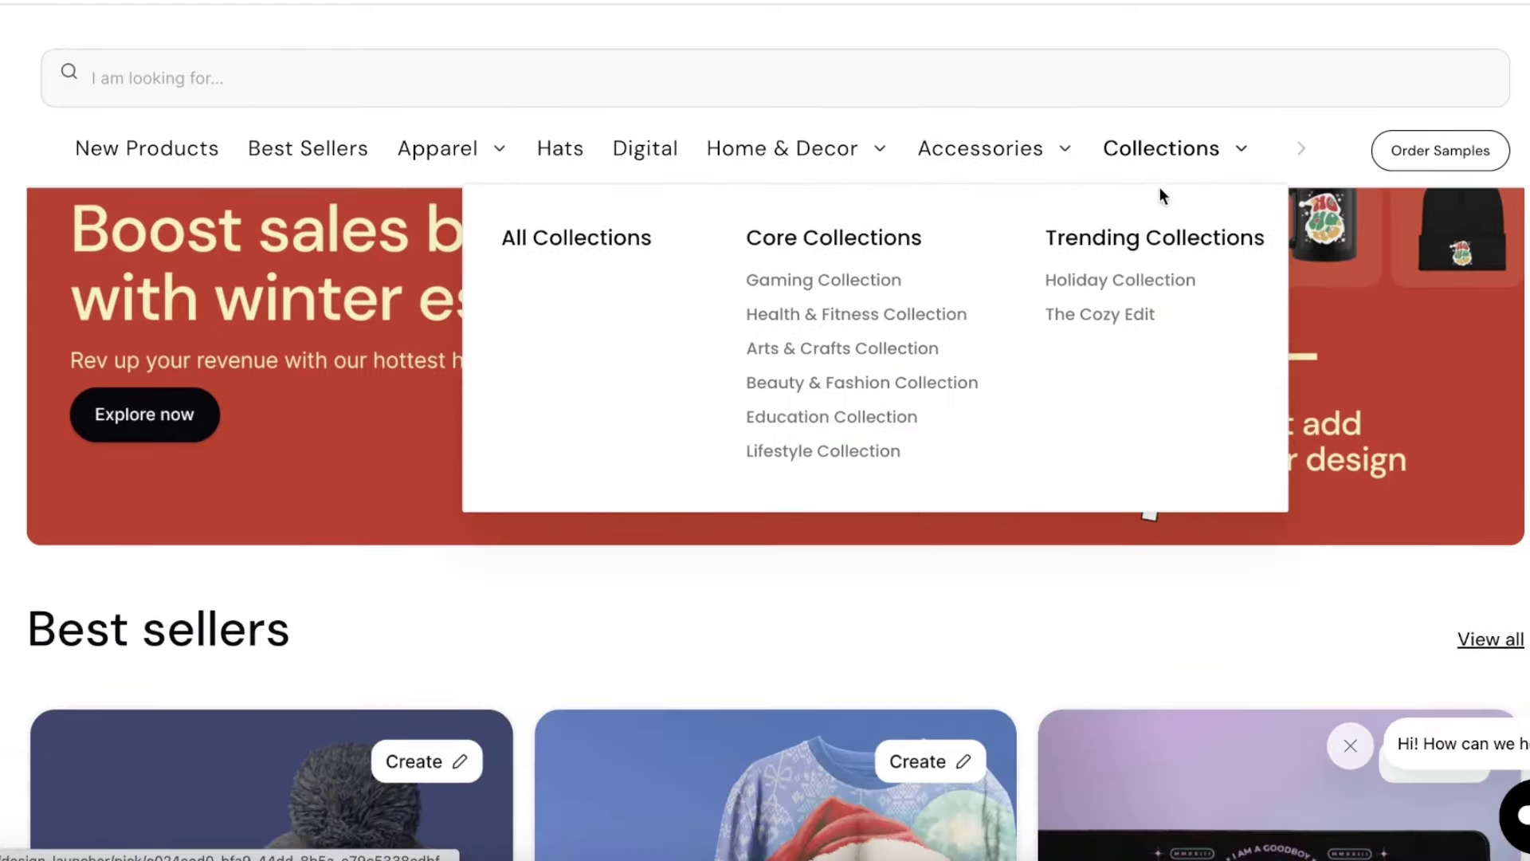
mouse_move(948, 182)
left_click(967, 280)
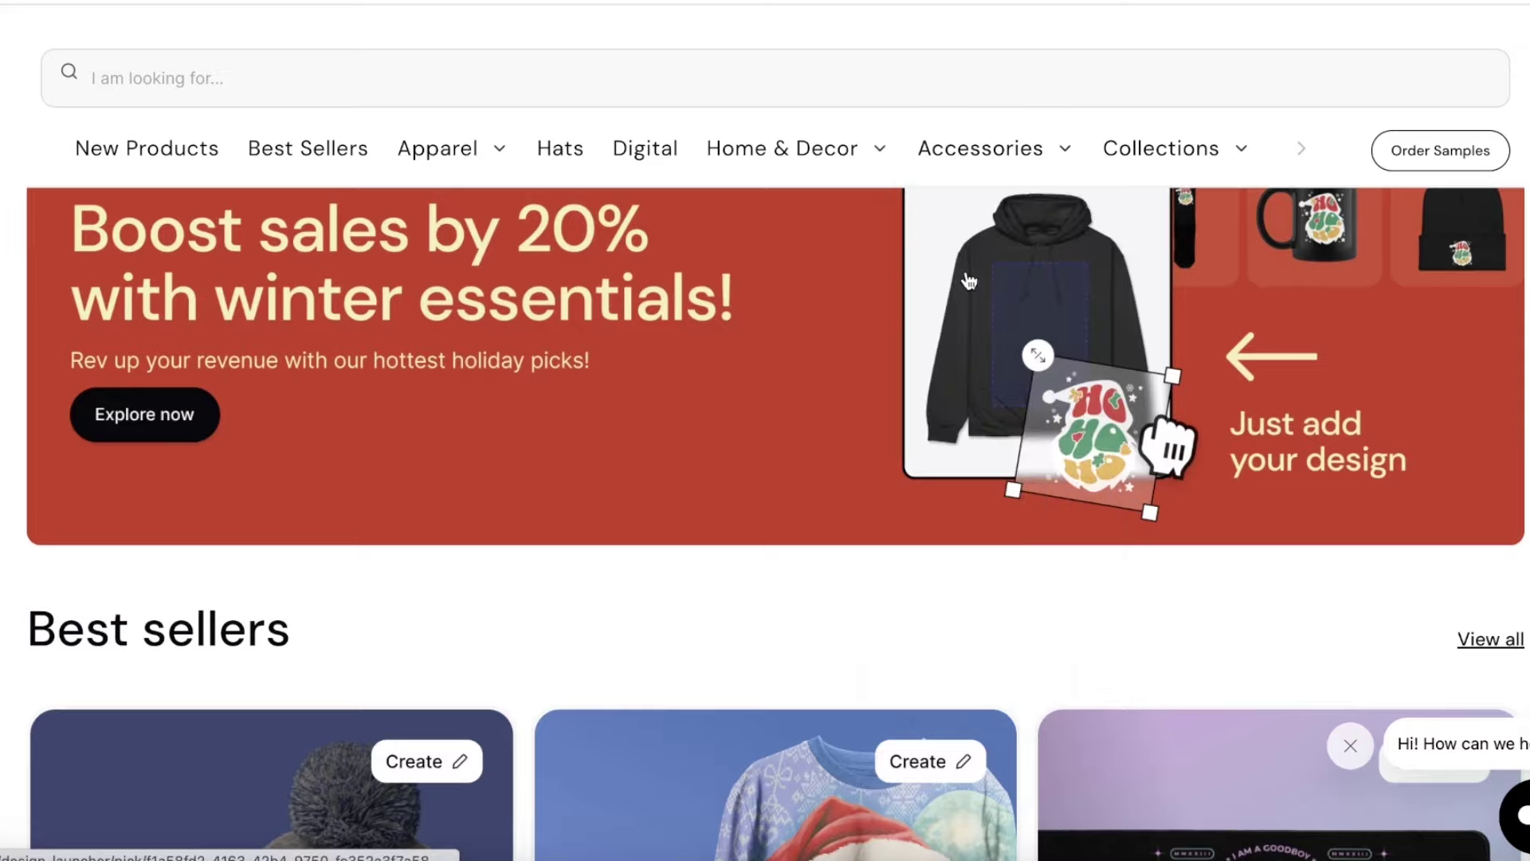
scroll(869, 303, "down", 1)
scroll(869, 302, "down", 1)
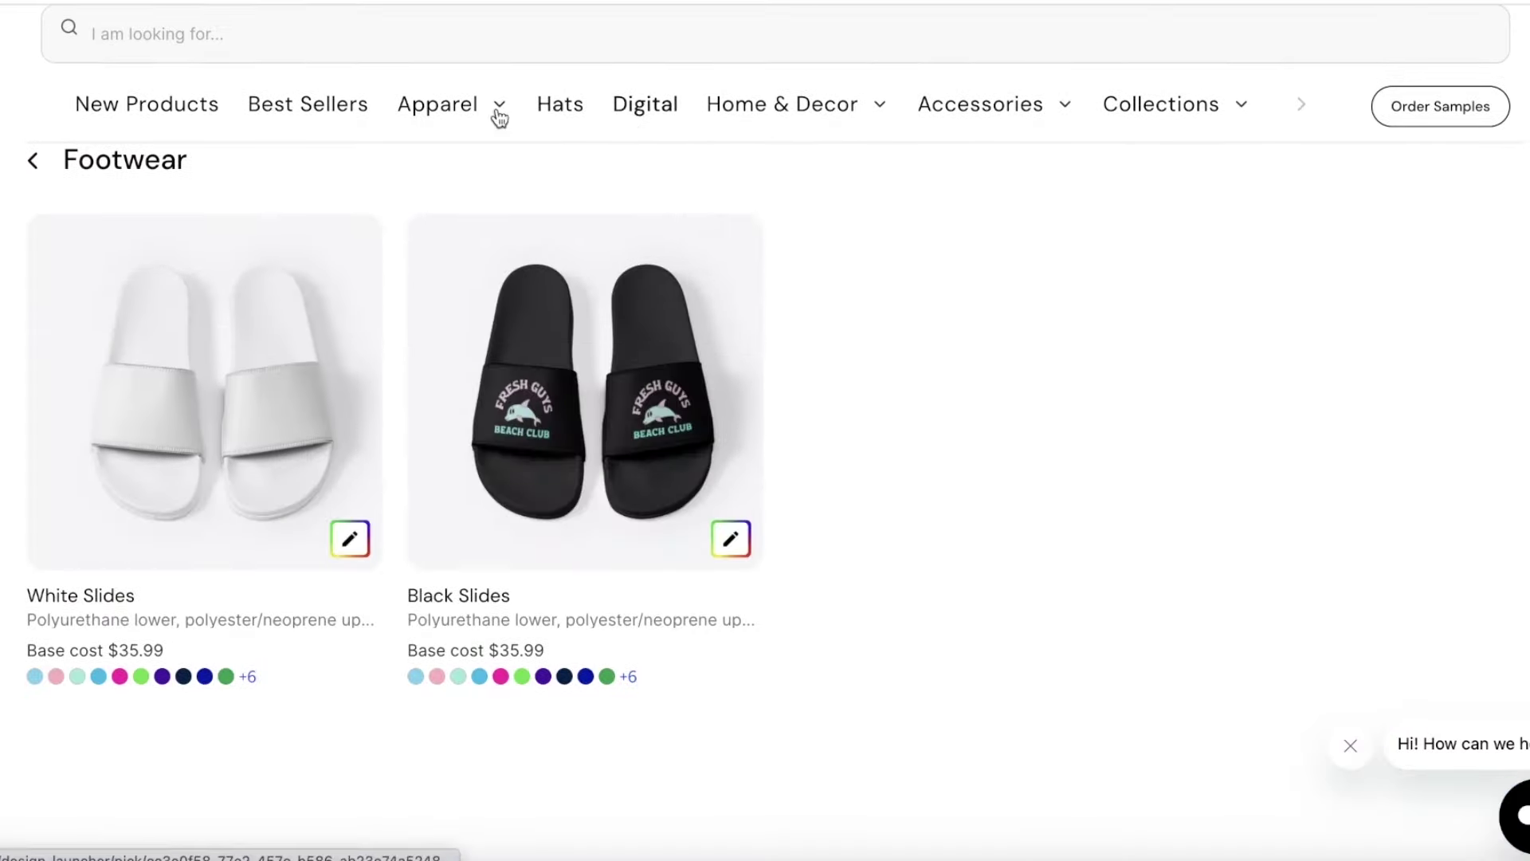
Step: Open the women's Hoodies & Sweatshirts category under Apparel and examine the available products
mouse_move(427, 111)
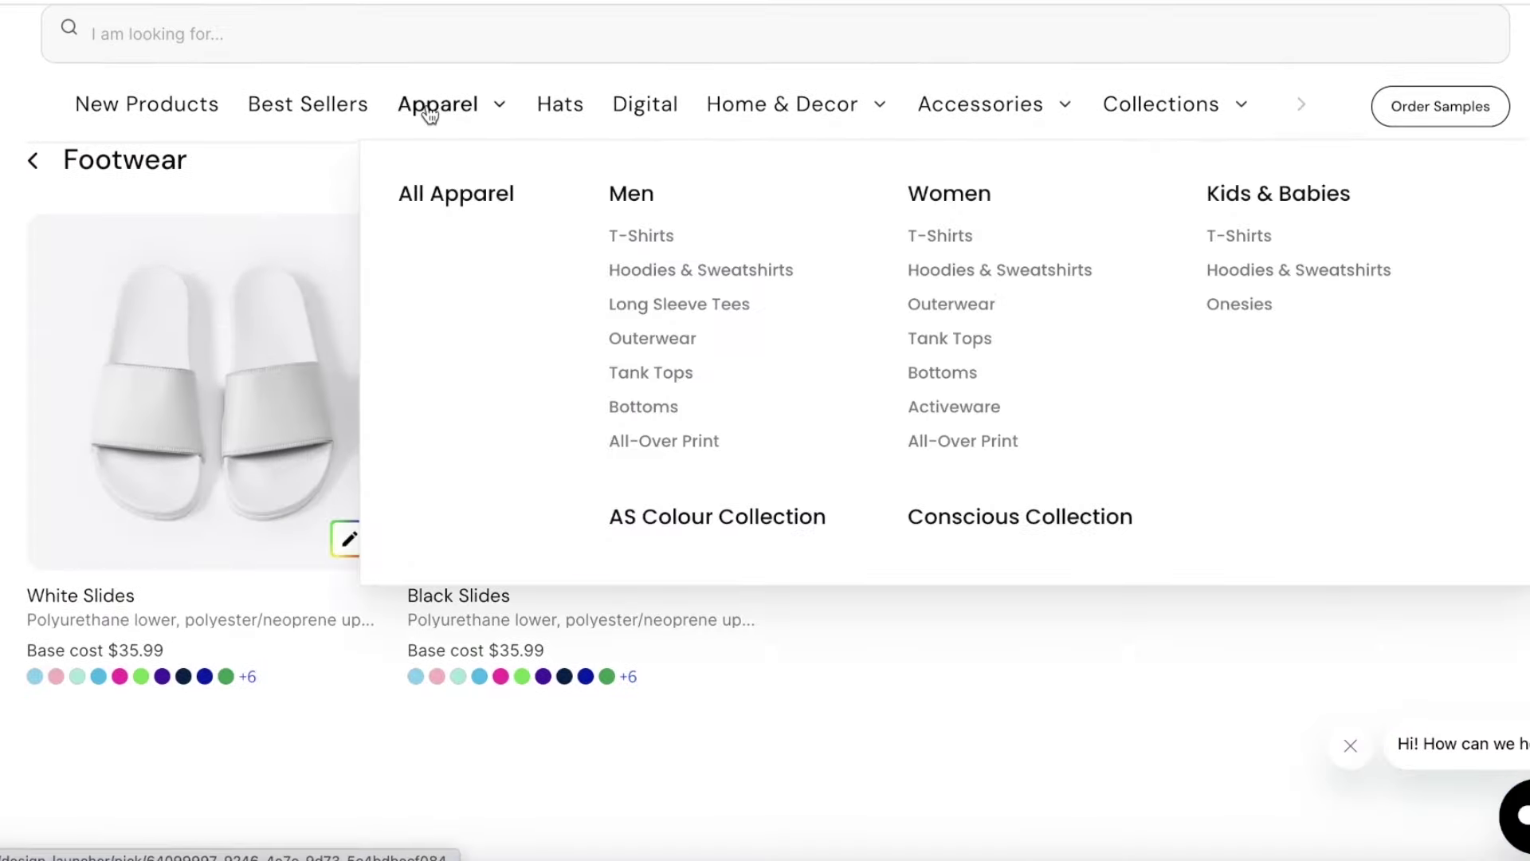
left_click(938, 277)
mouse_move(77, 267)
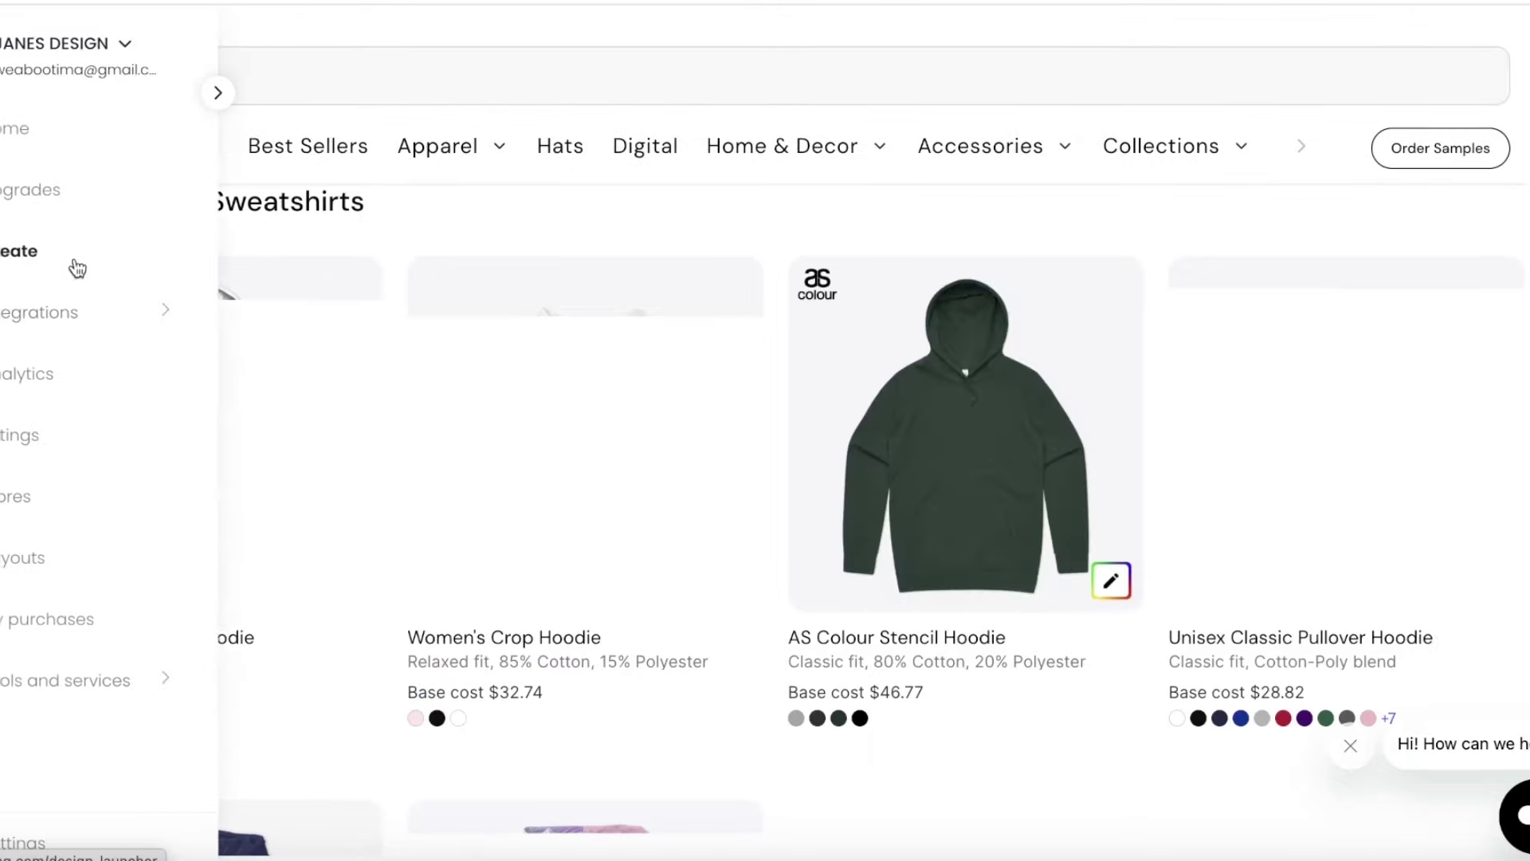
scroll(338, 232, "down", 10)
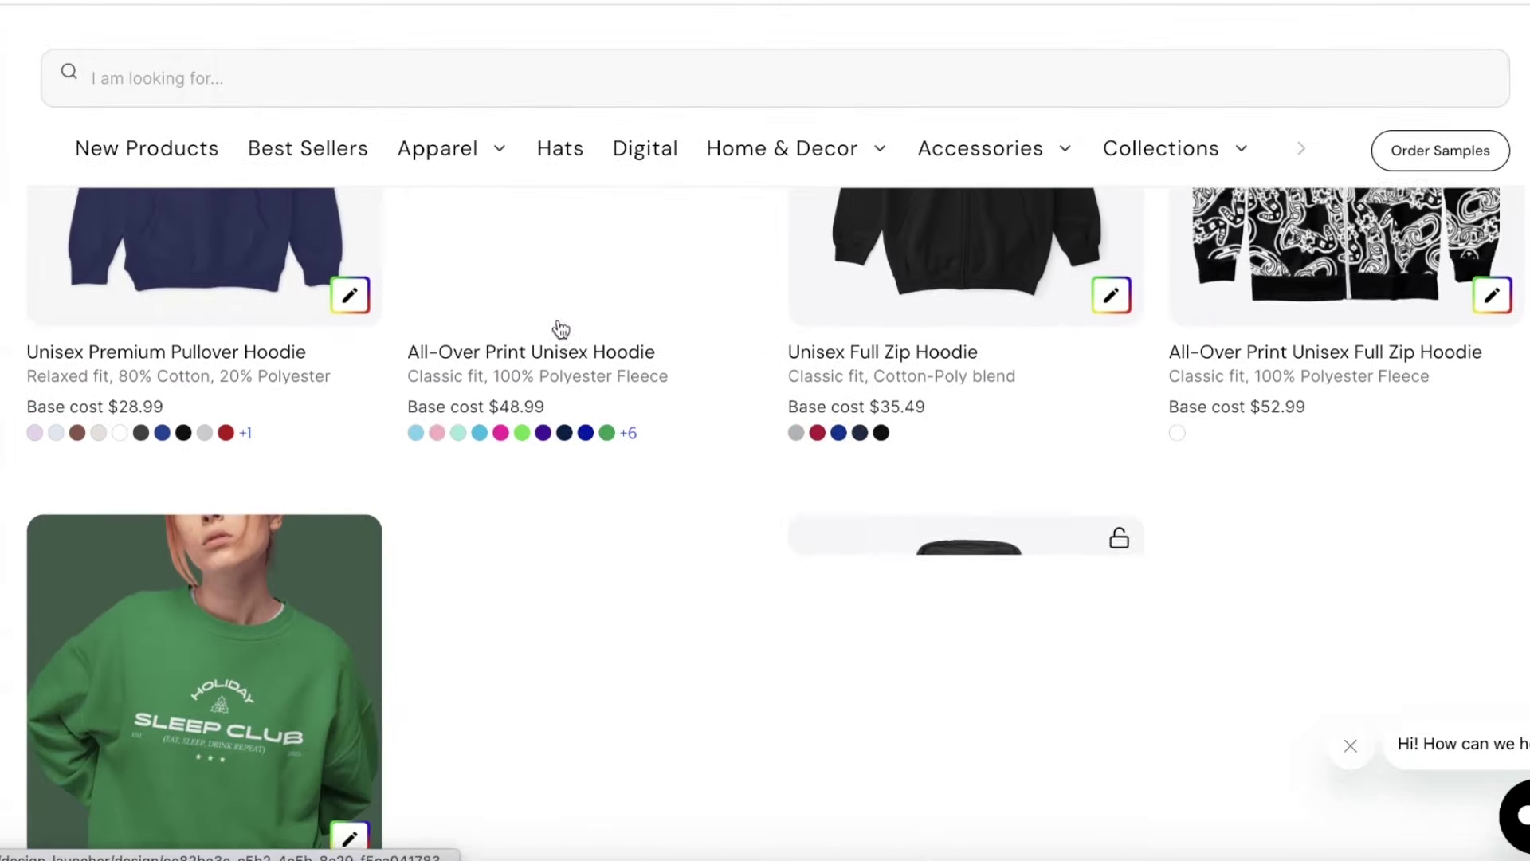
scroll(561, 329, "up", 3)
scroll(789, 246, "up", 3)
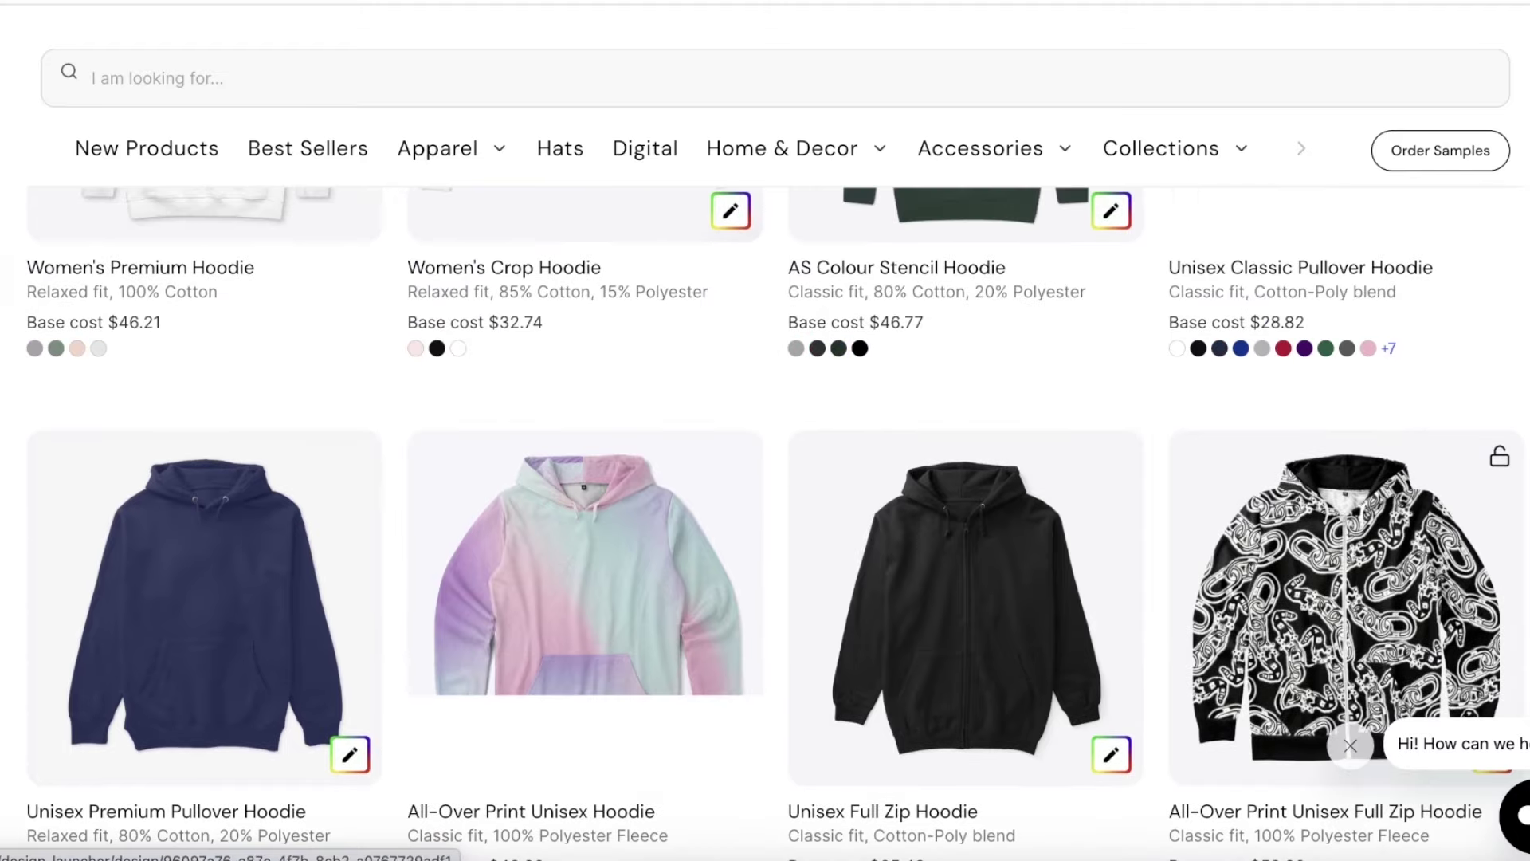
scroll(370, 242, "up", 5)
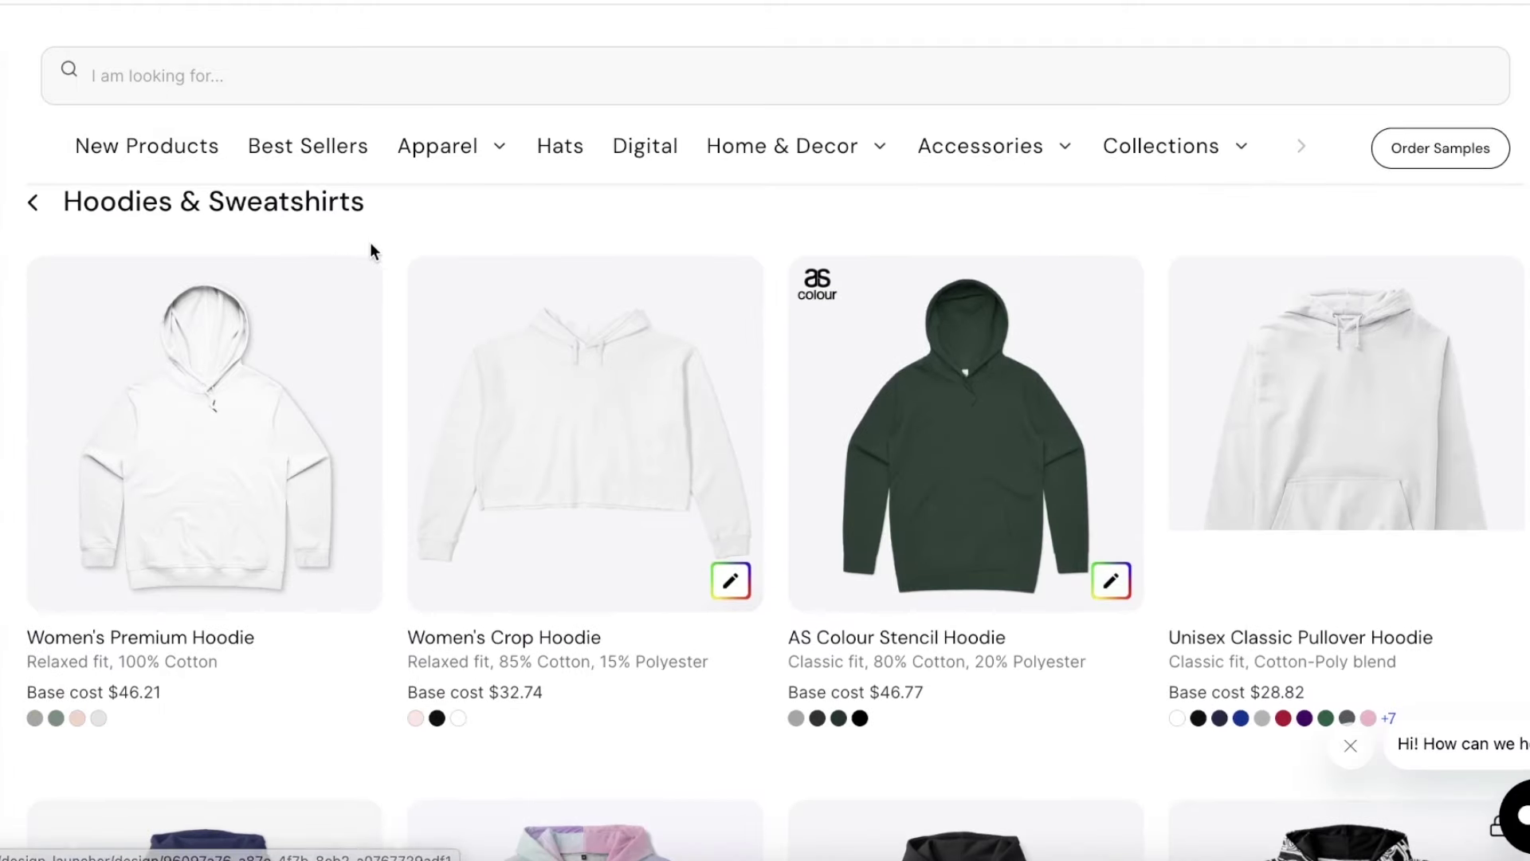
scroll(370, 242, "down", 3)
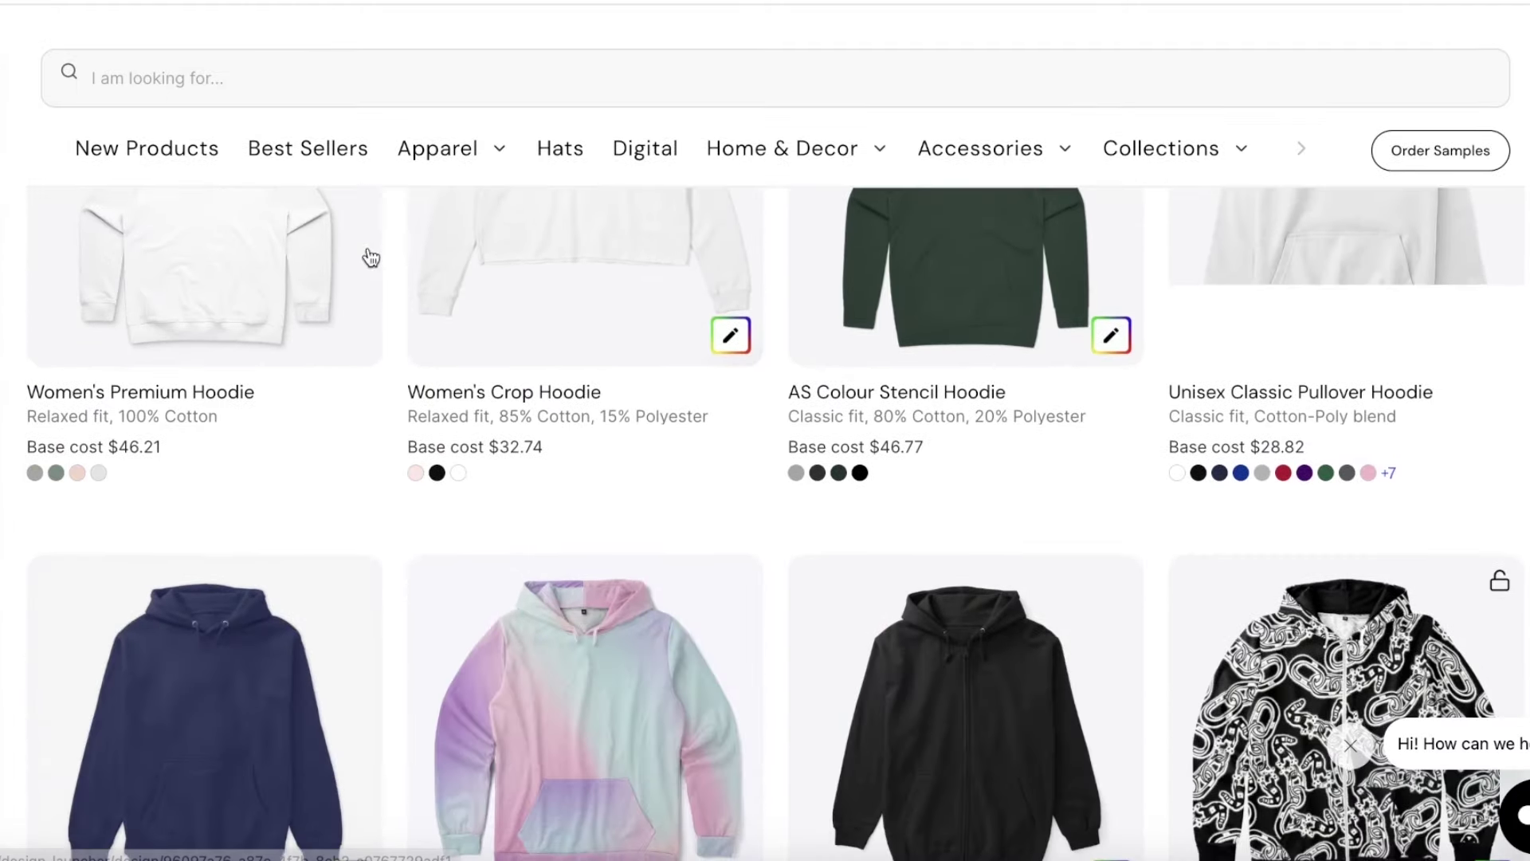
Step: Switch the product catalogue to the men's T-Shirts category under Apparel
left_click(271, 151)
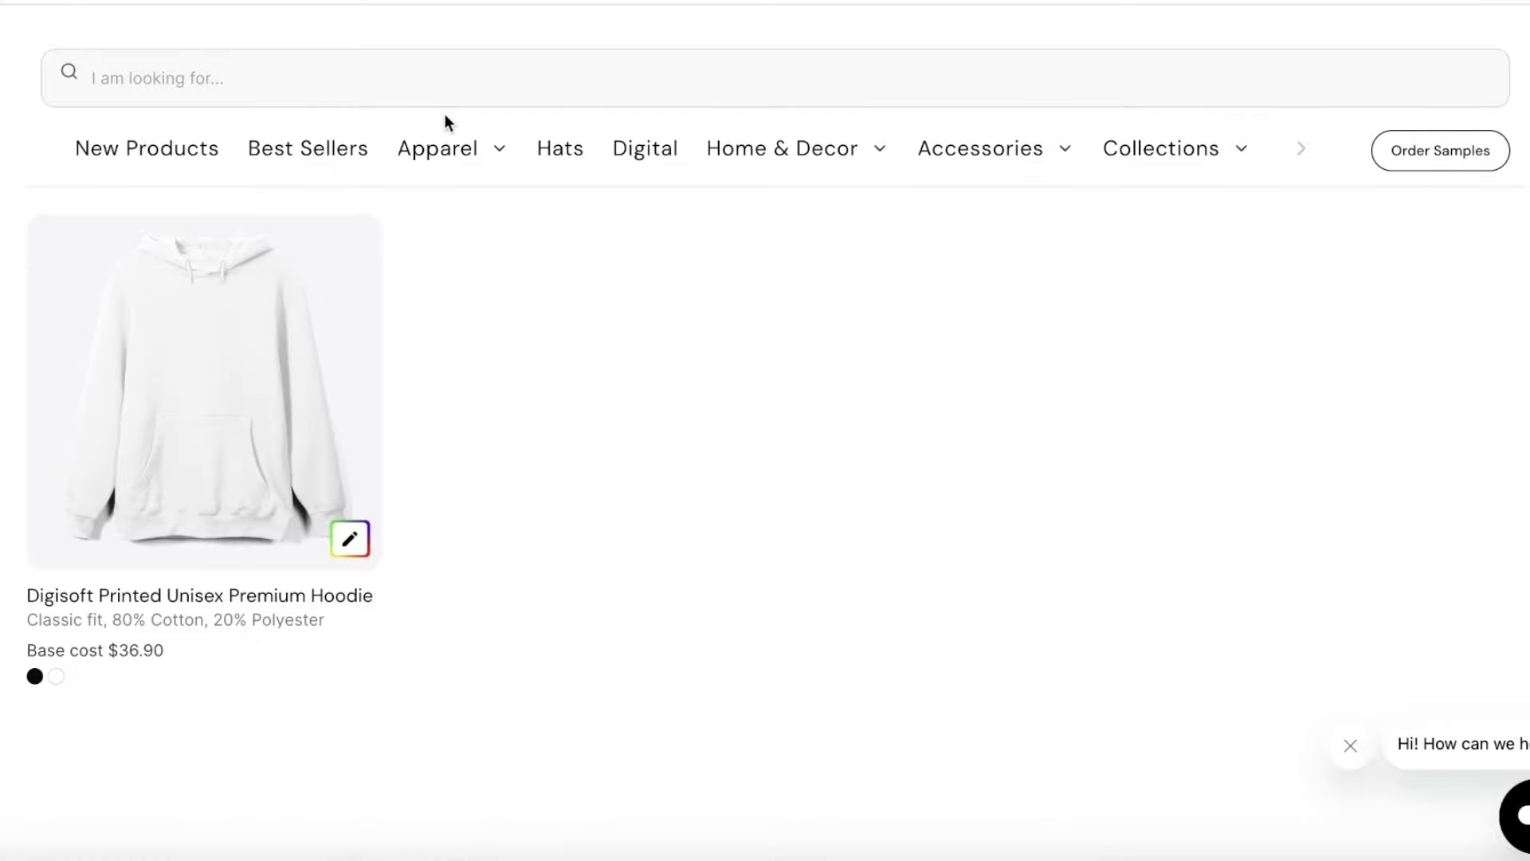
mouse_move(465, 157)
left_click(655, 282)
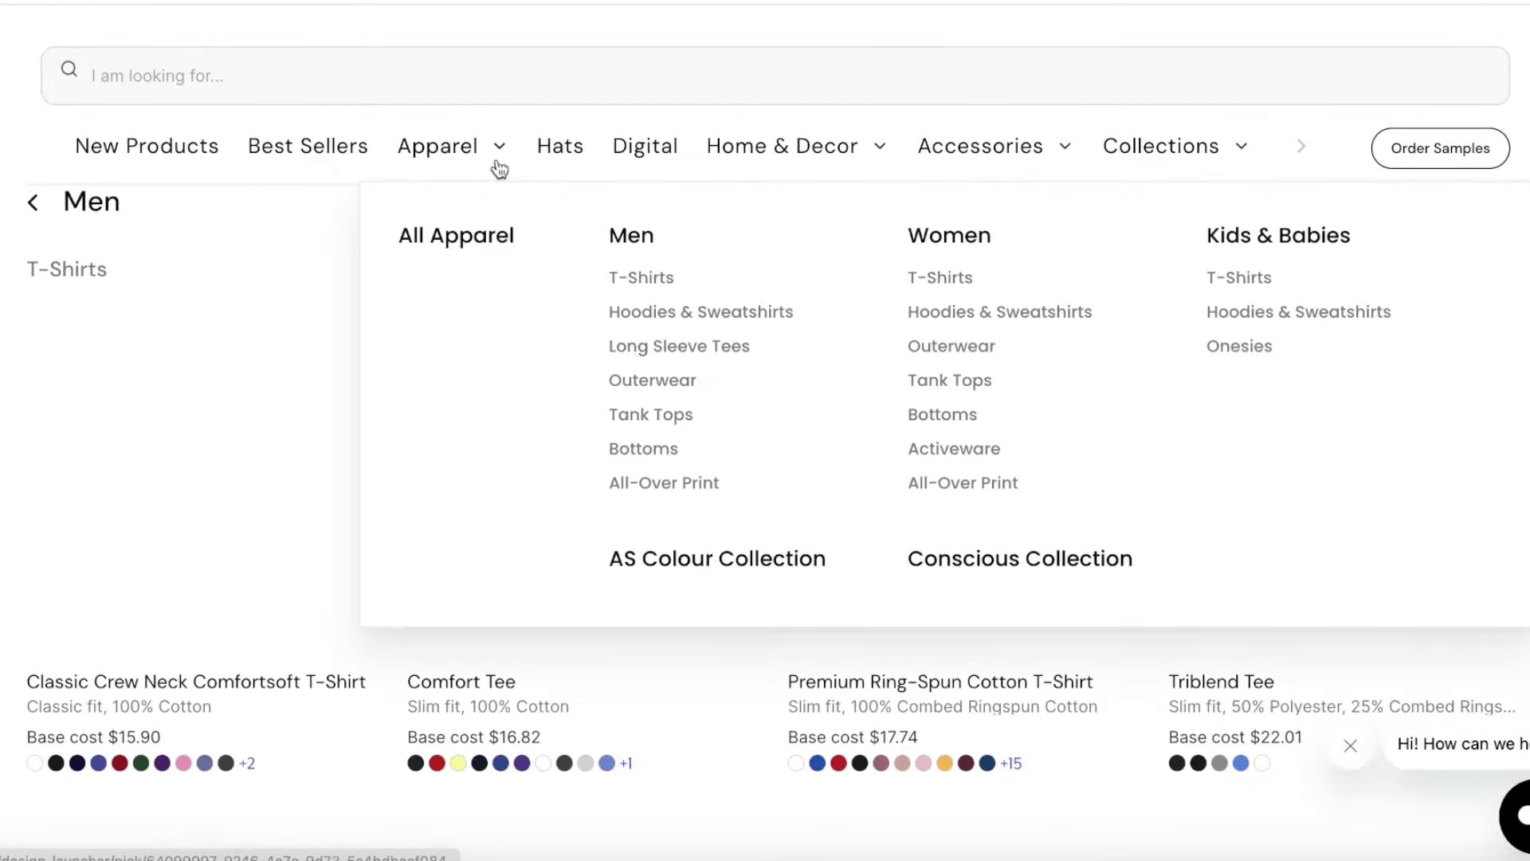
Step: Examine the men's T-shirts in the catalogue, including their fits, materials, base costs and available colors
scroll(540, 399, "down", 3)
mouse_move(797, 152)
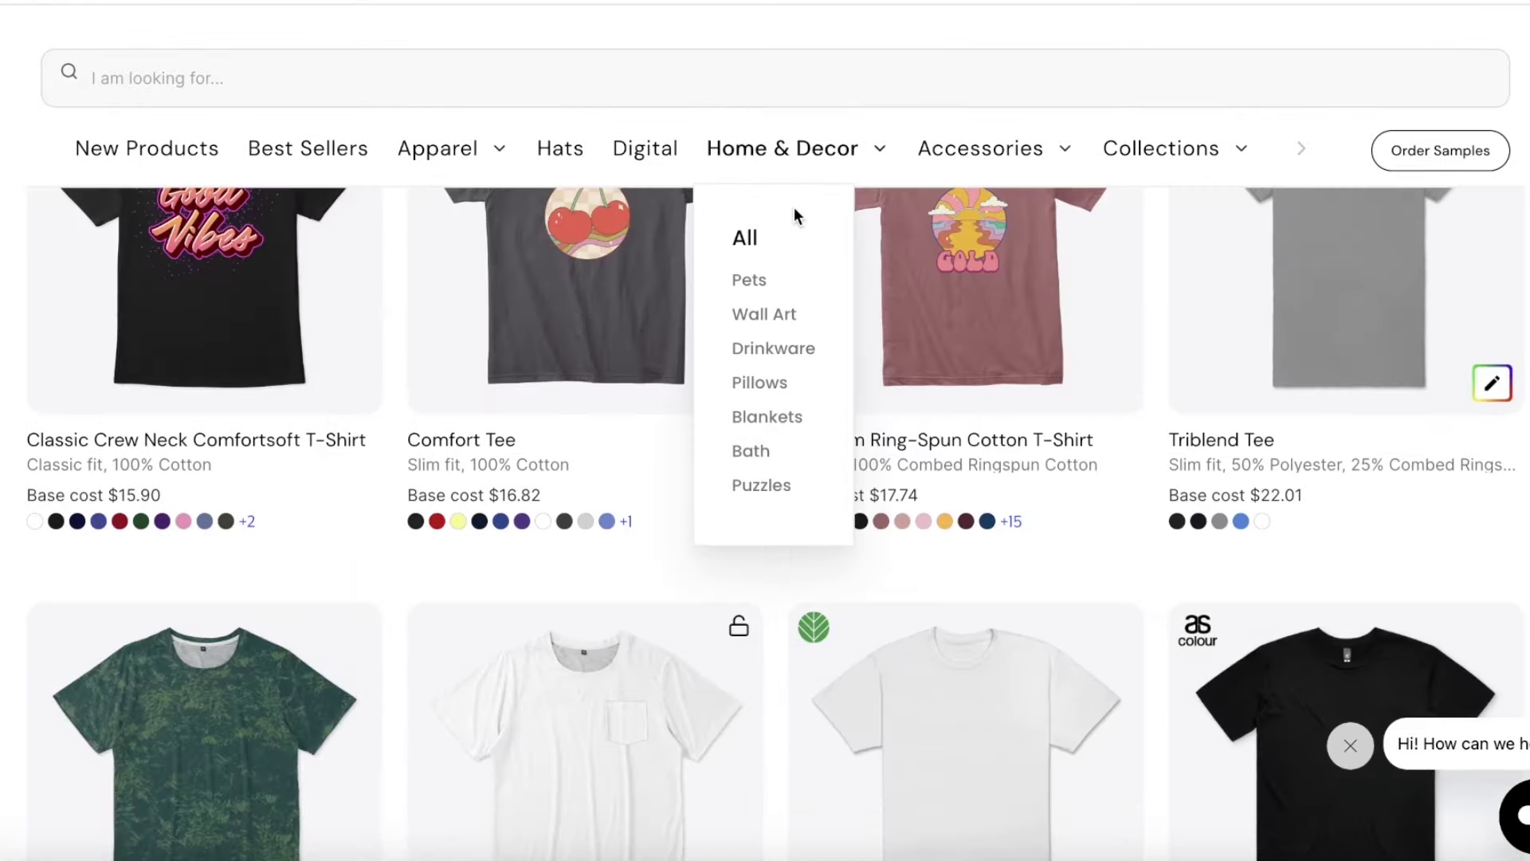
scroll(443, 326, "down", 1)
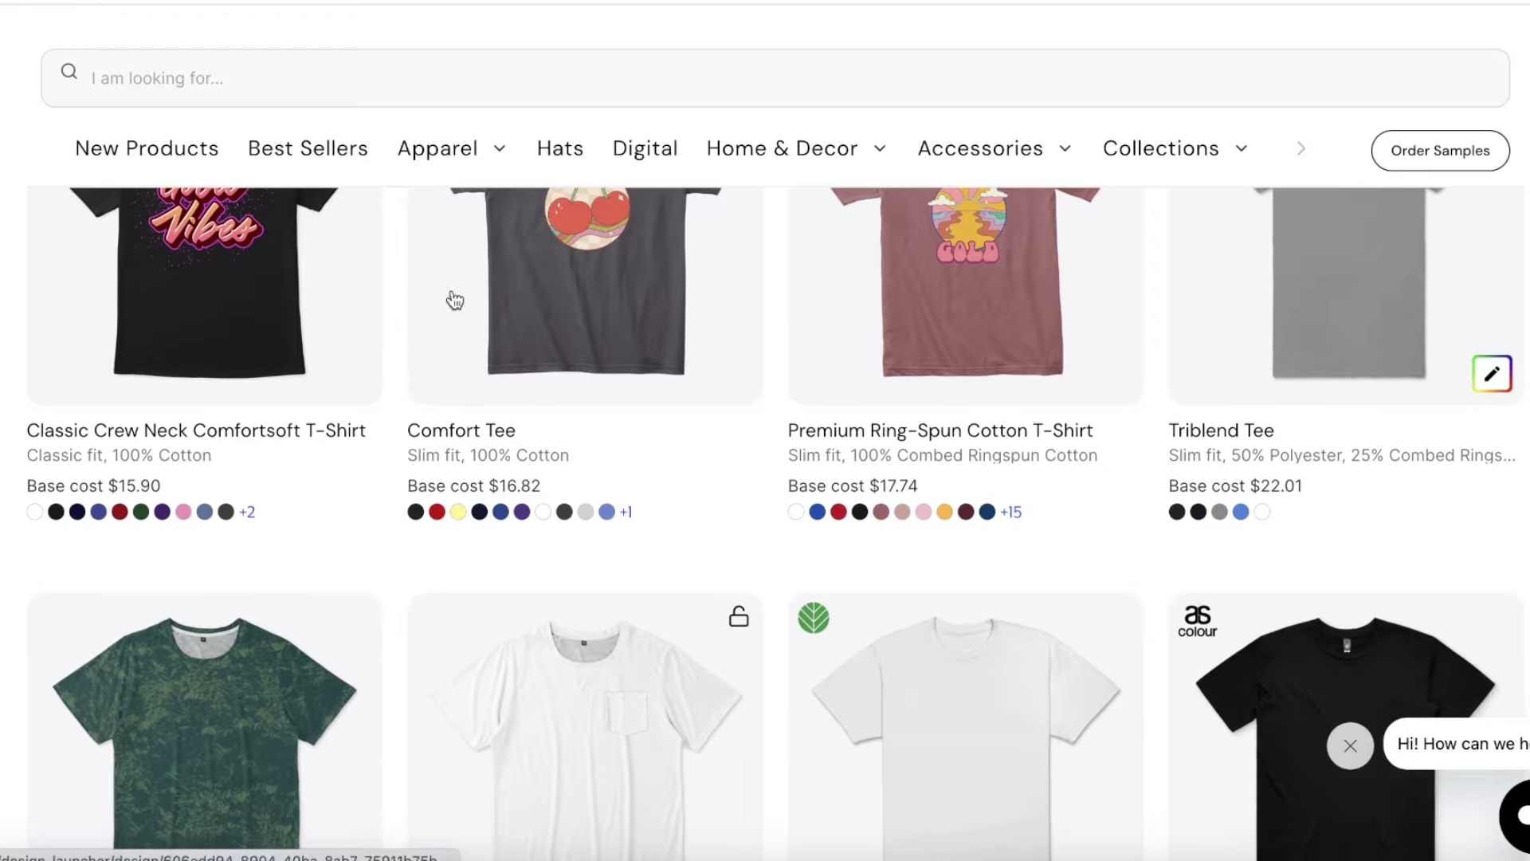
scroll(454, 300, "up", 2)
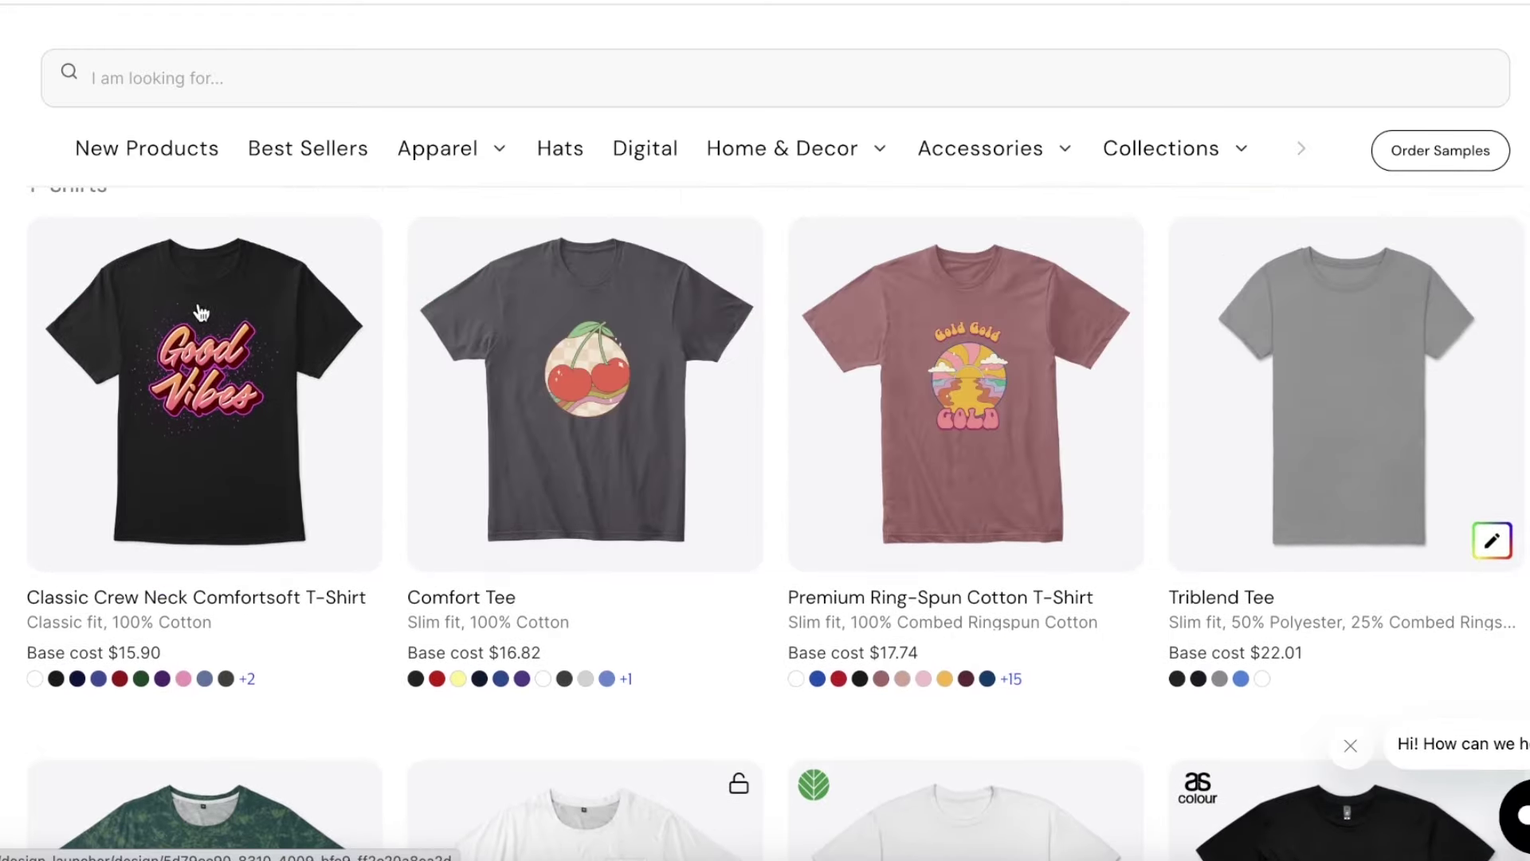
scroll(690, 299, "down", 11)
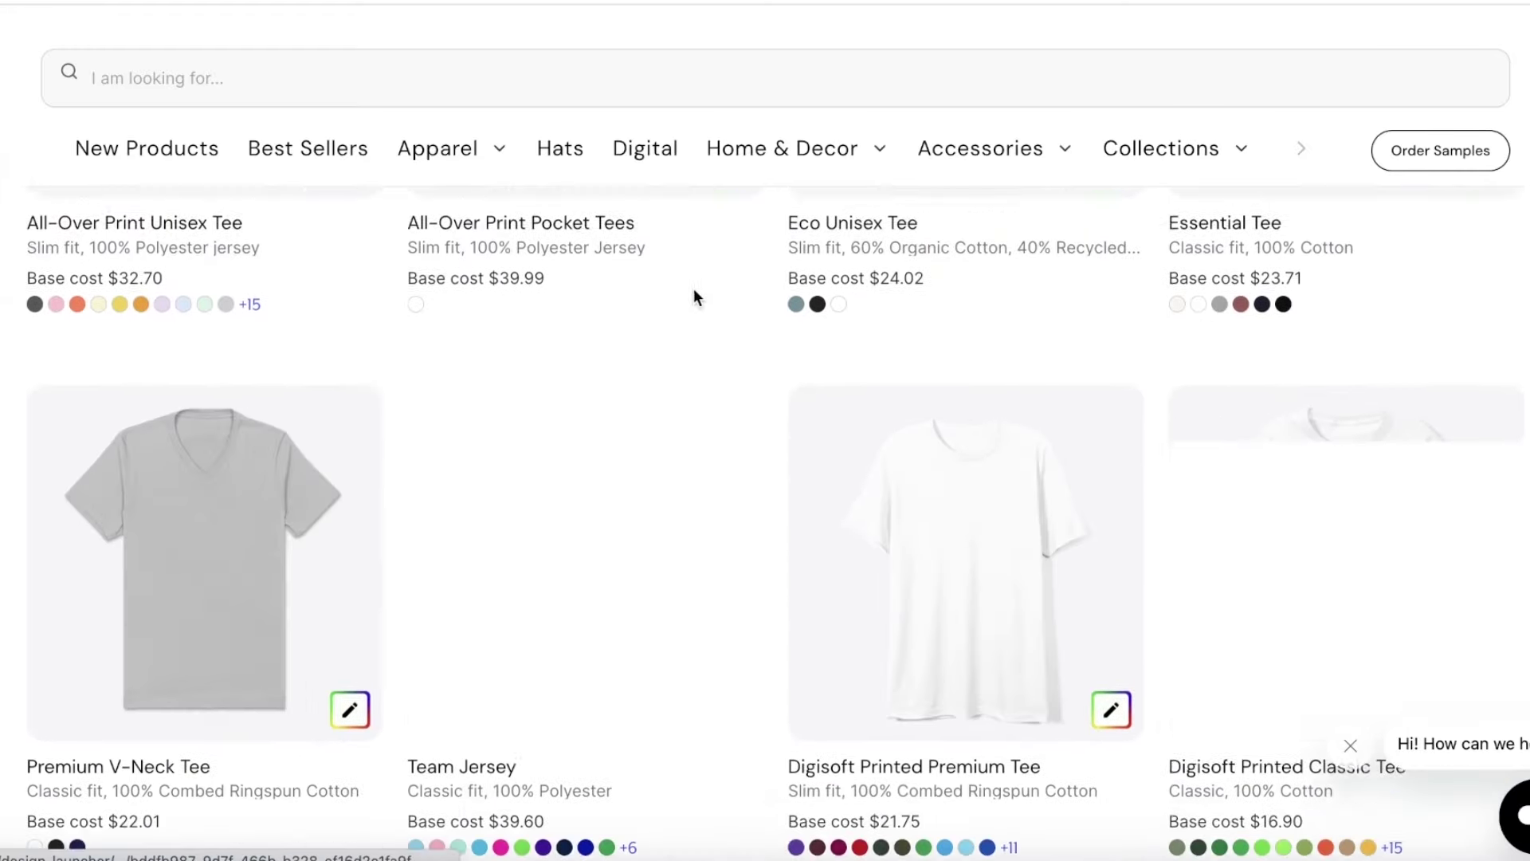
scroll(637, 287, "down", 4)
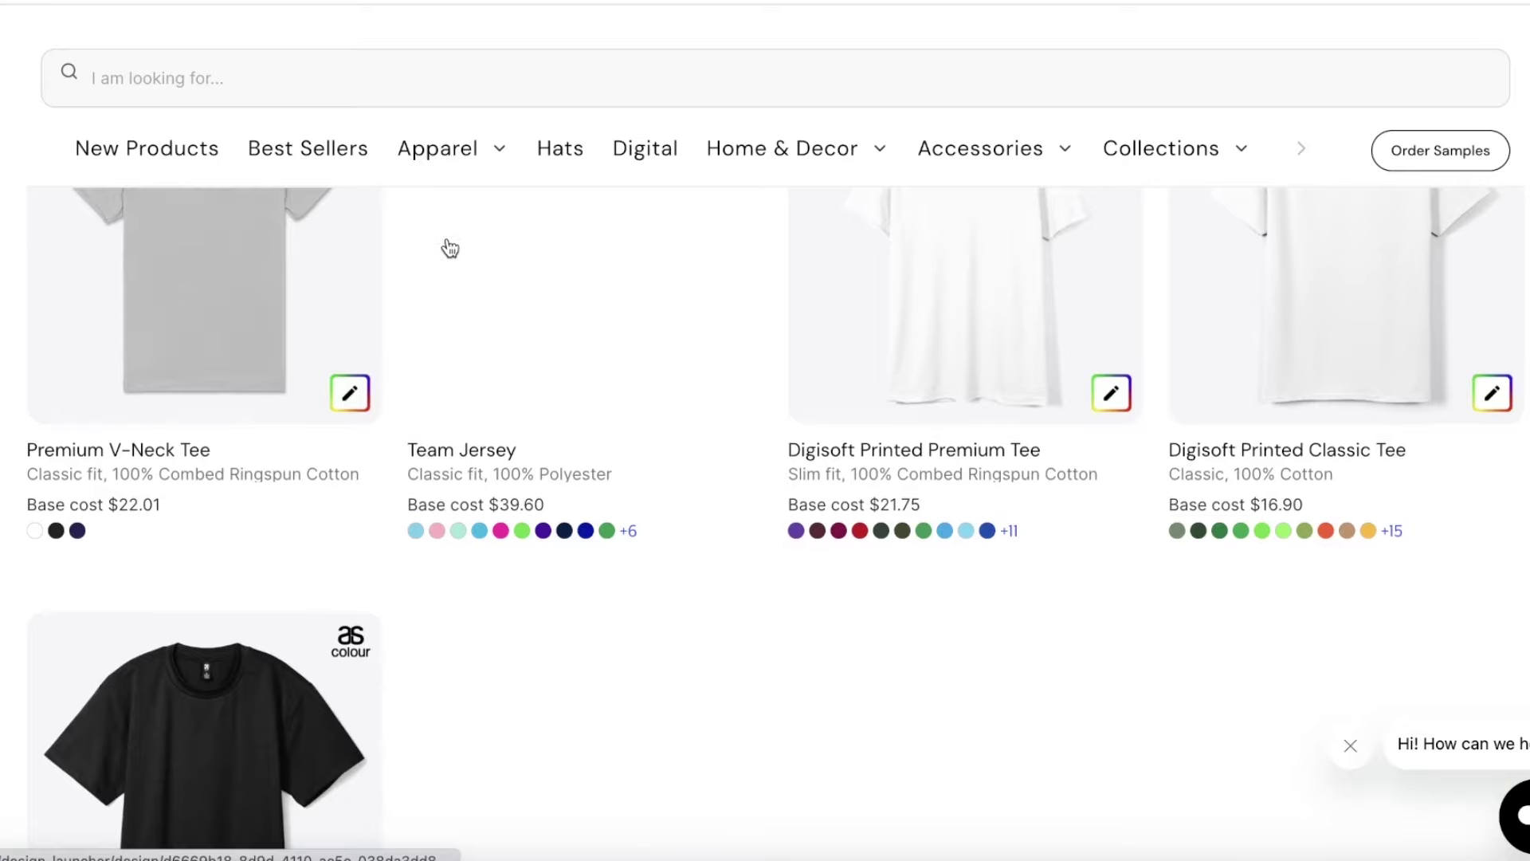
scroll(450, 248, "up", 3)
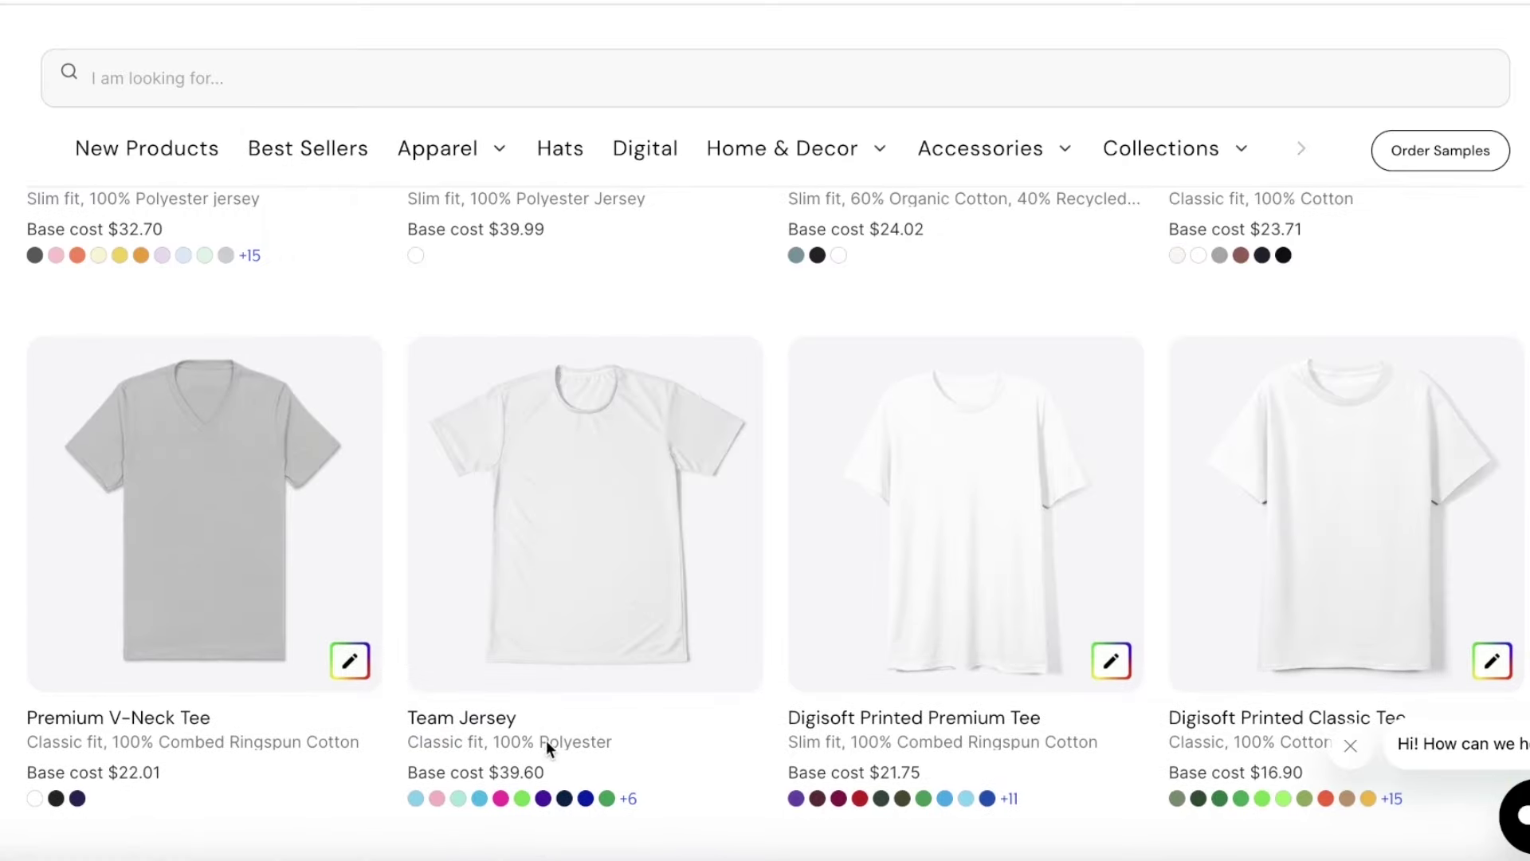
scroll(696, 496, "down", 2)
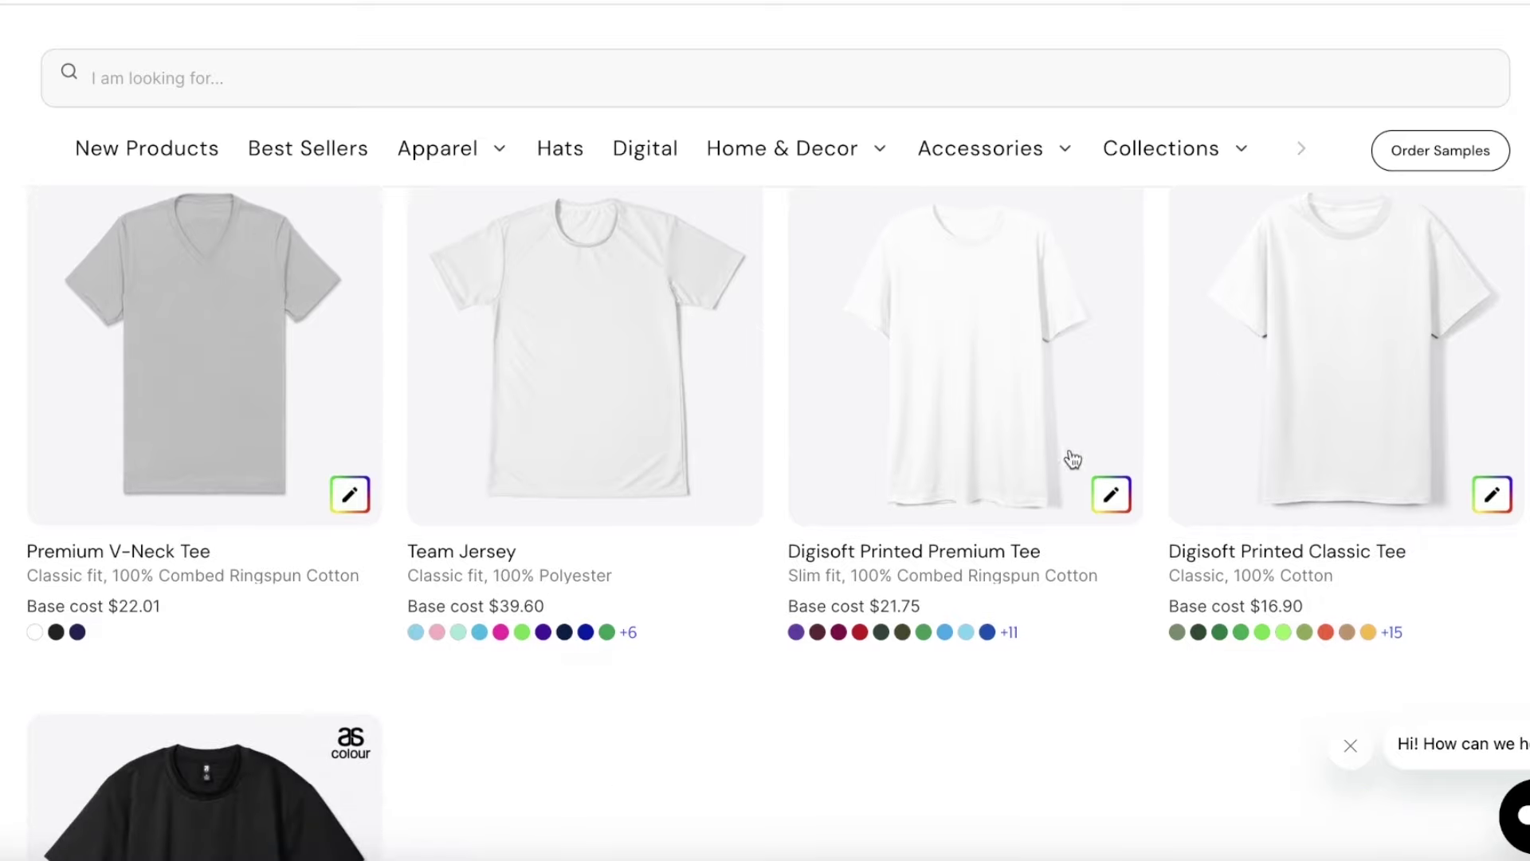
scroll(553, 320, "down", 1)
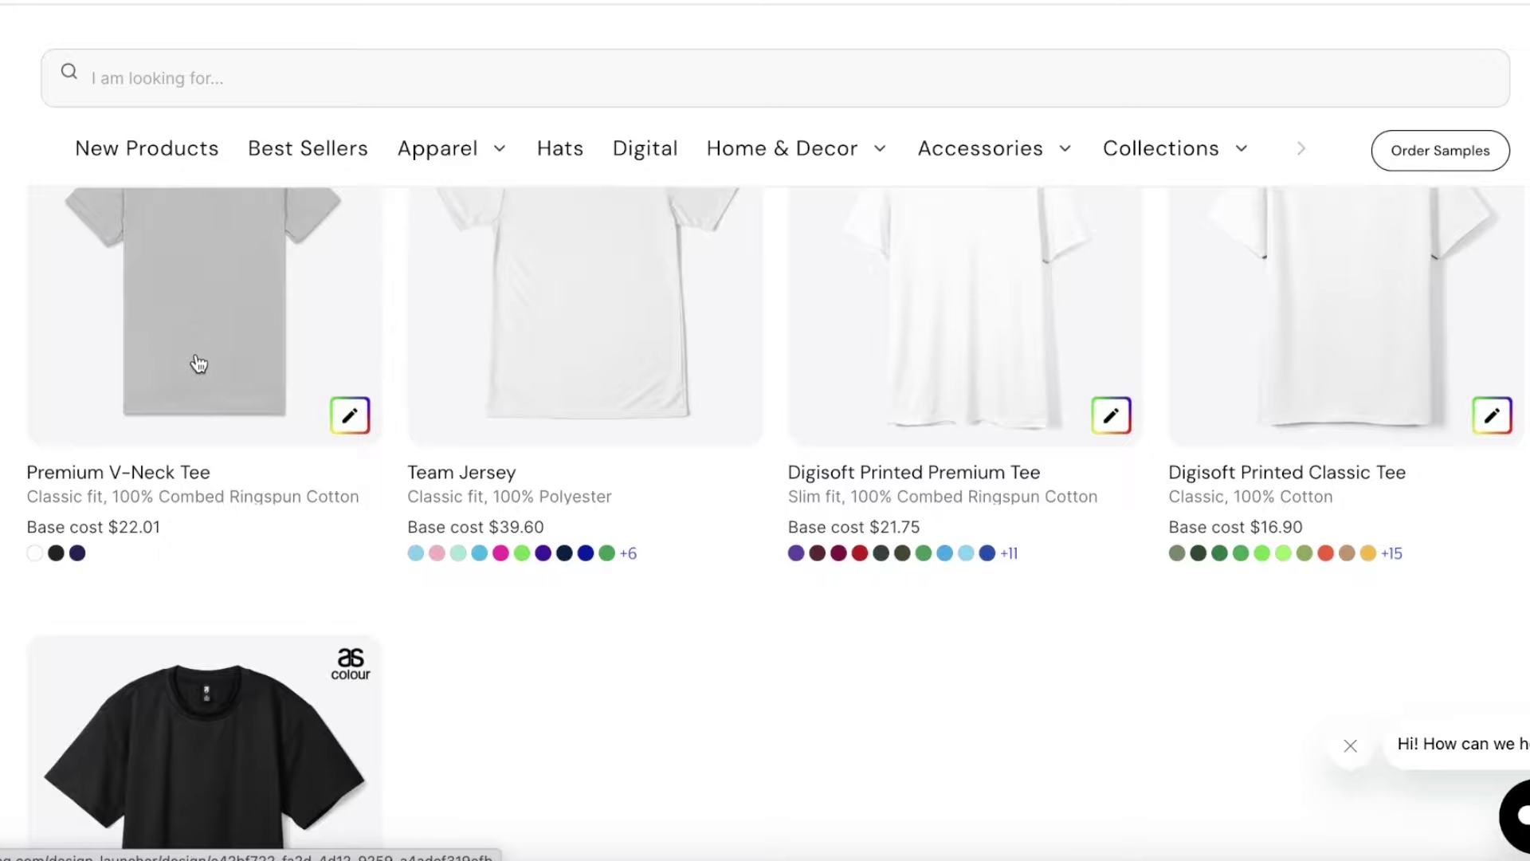
scroll(199, 363, "up", 10)
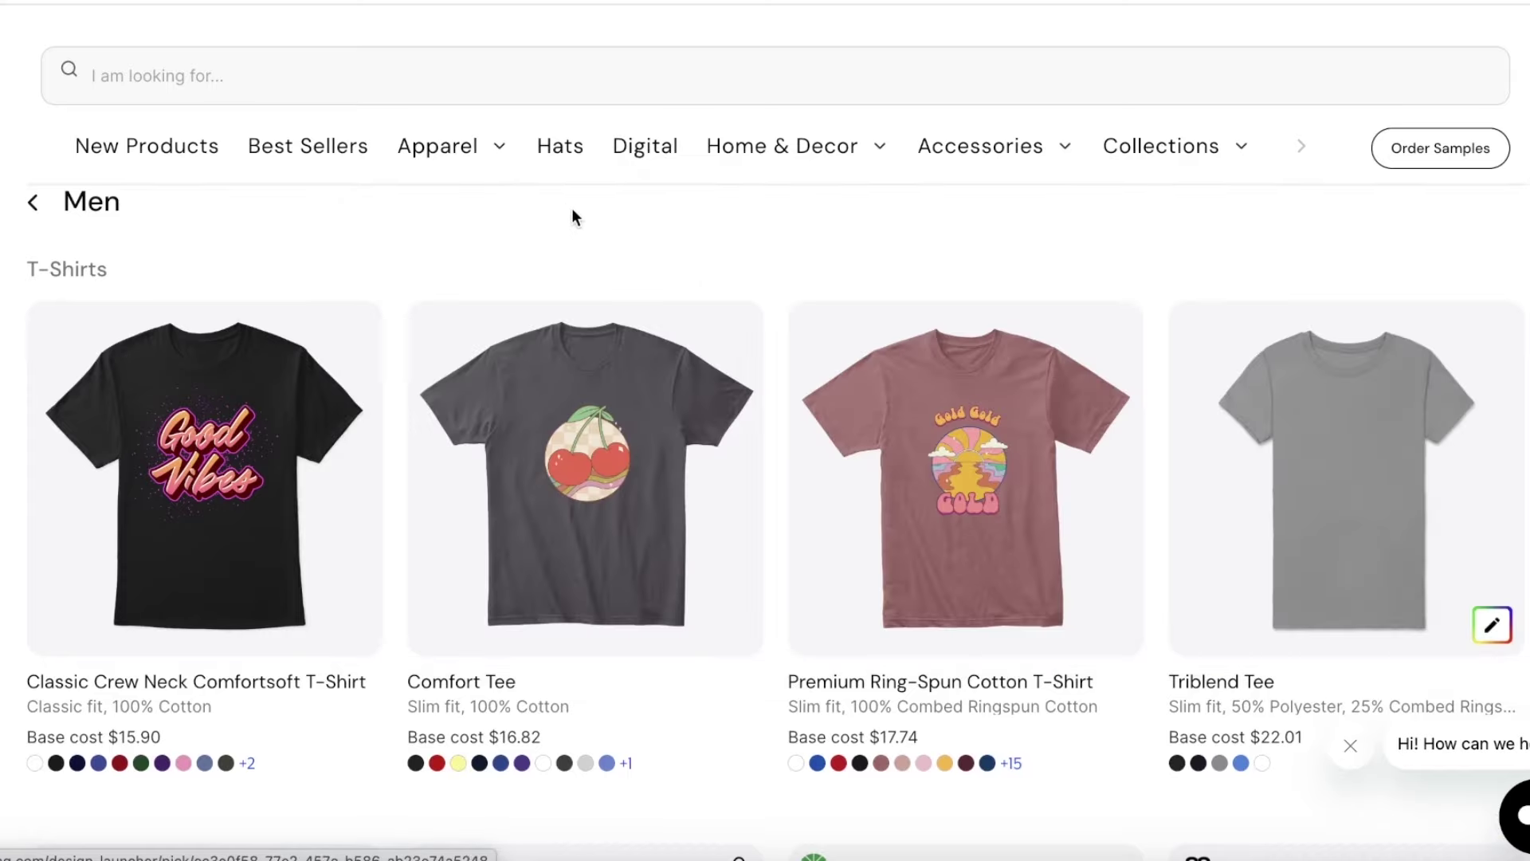
Step: Switch the product catalogue to the women's T-Shirts category under Apparel
mouse_move(452, 179)
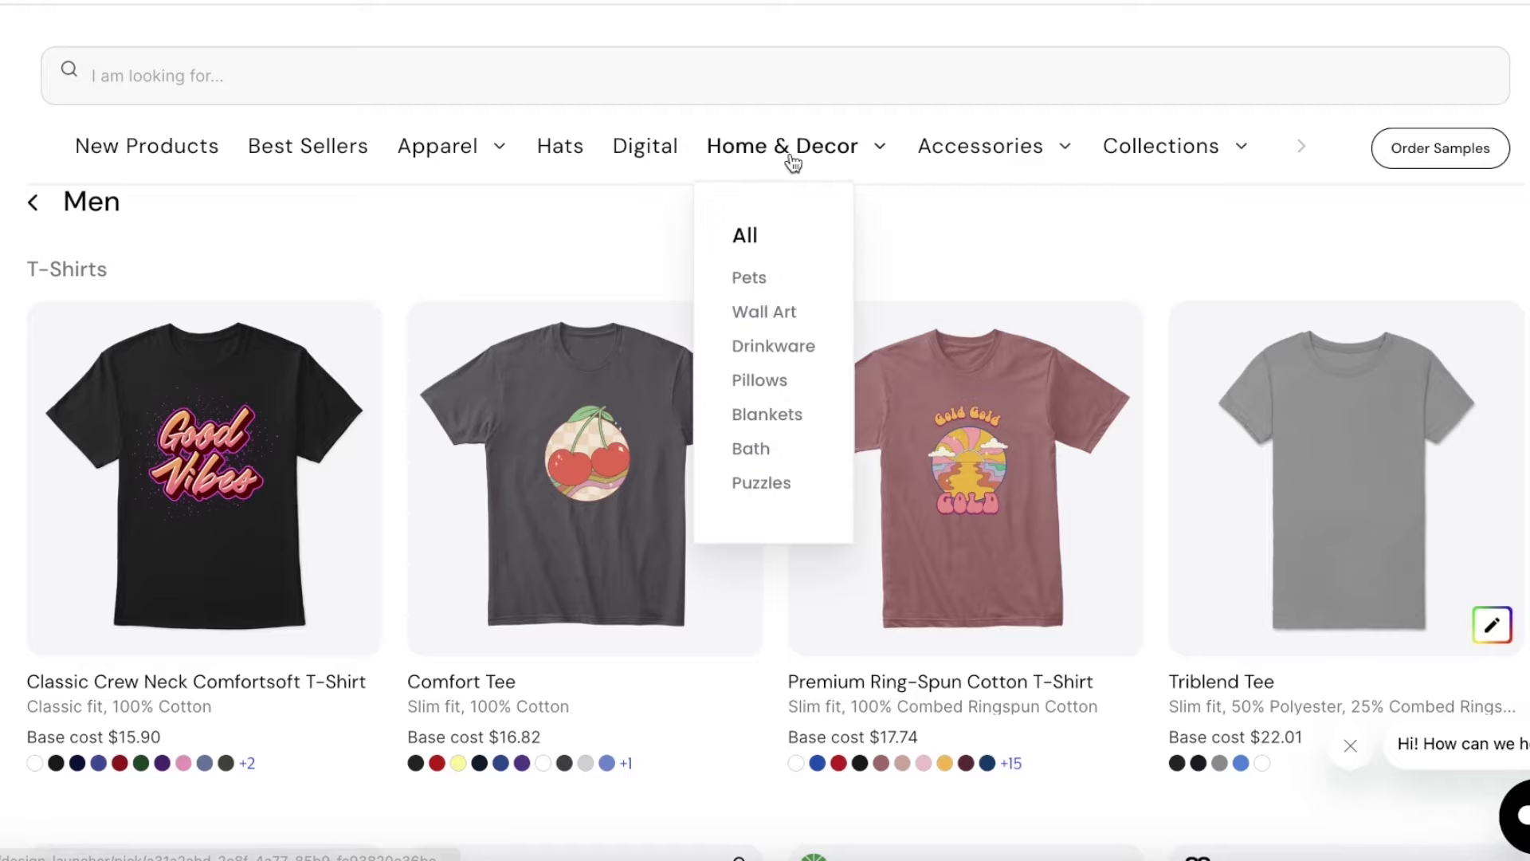
mouse_move(1005, 142)
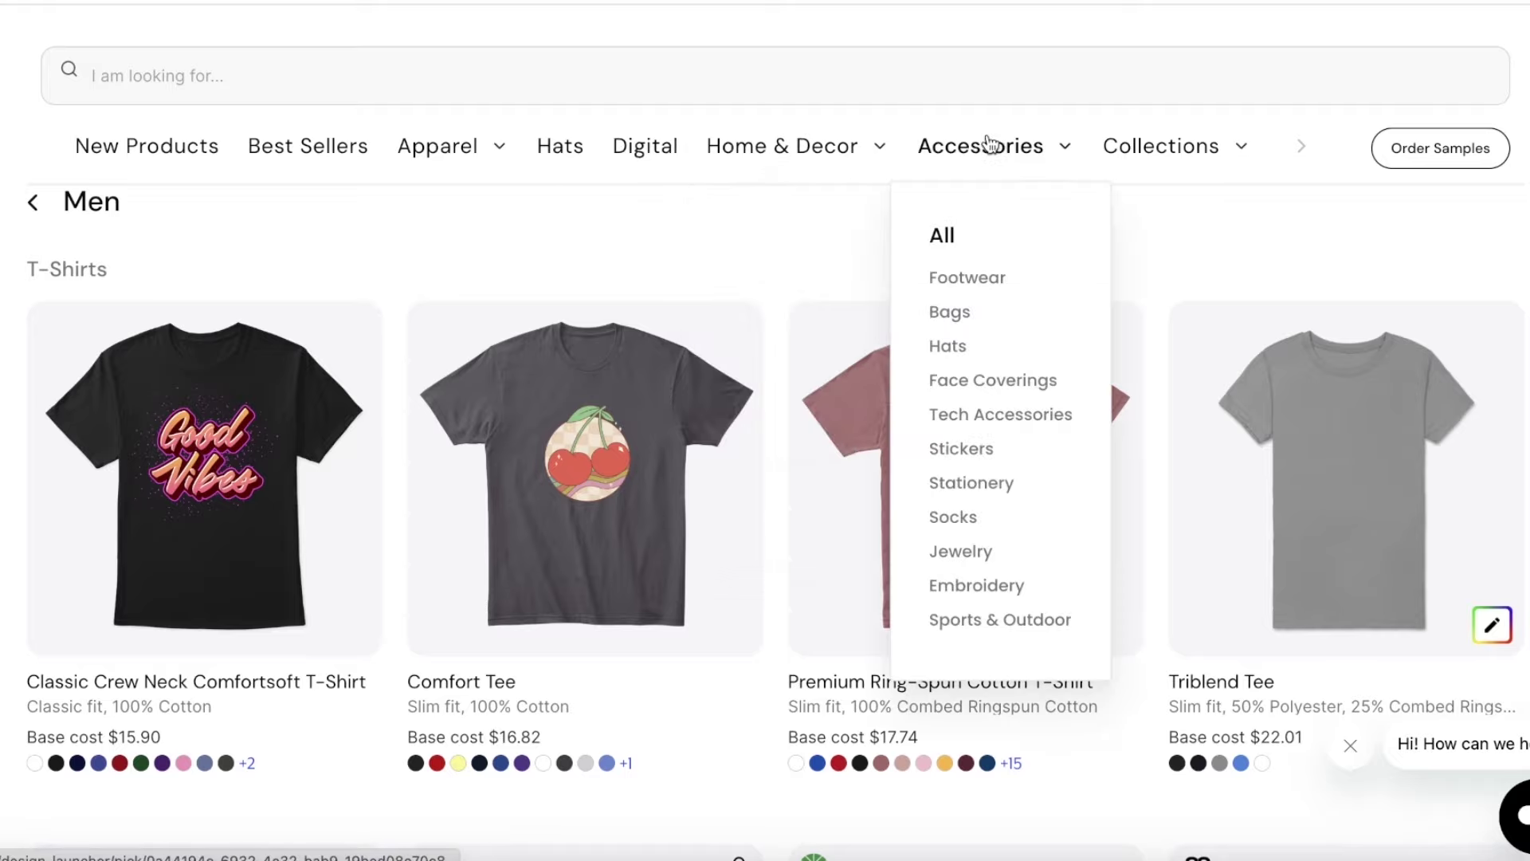
mouse_move(446, 155)
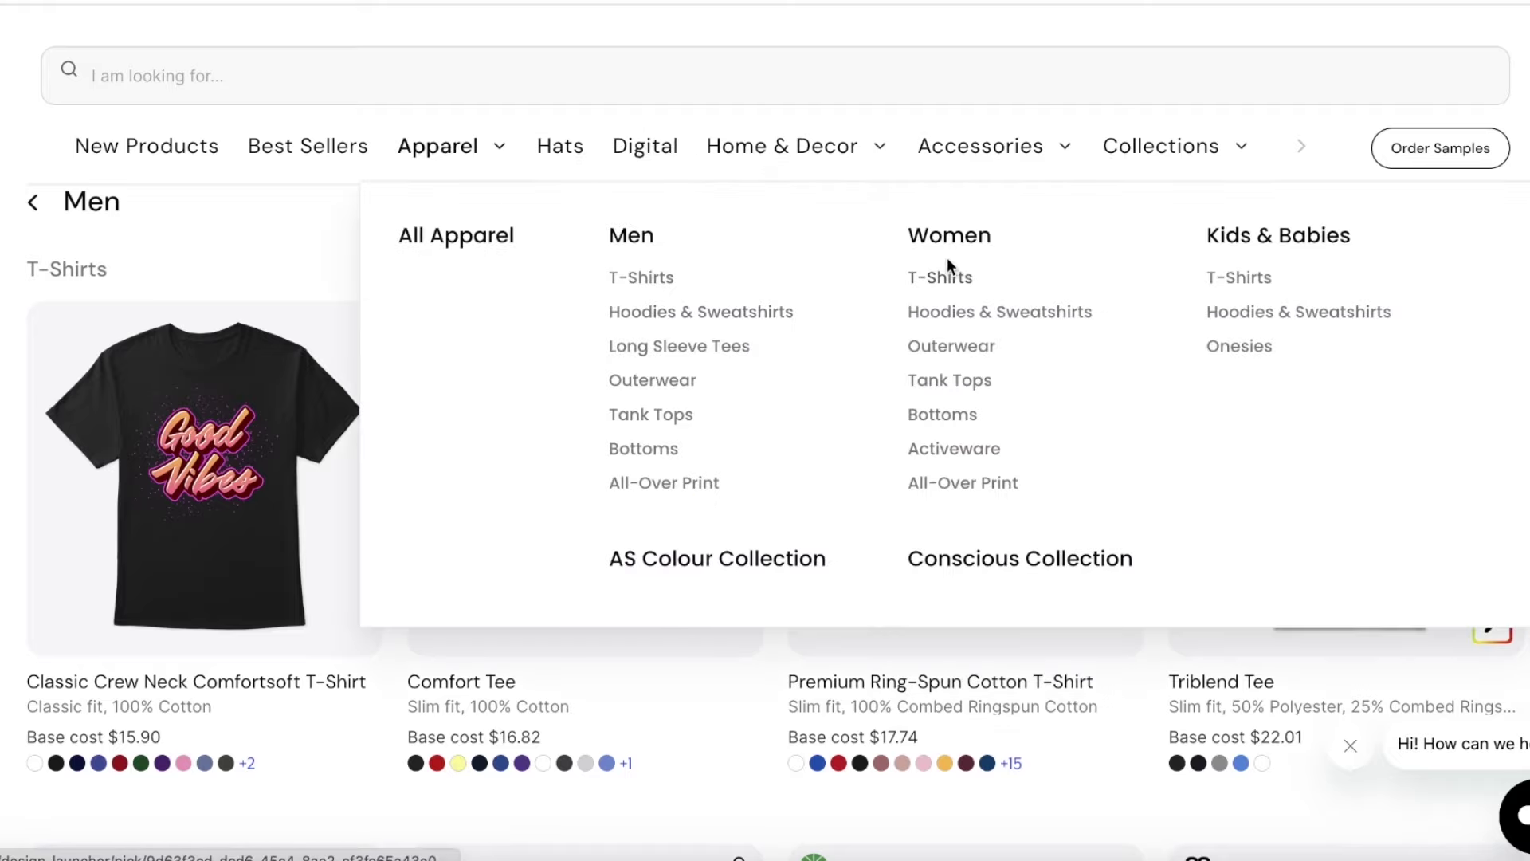
left_click(931, 279)
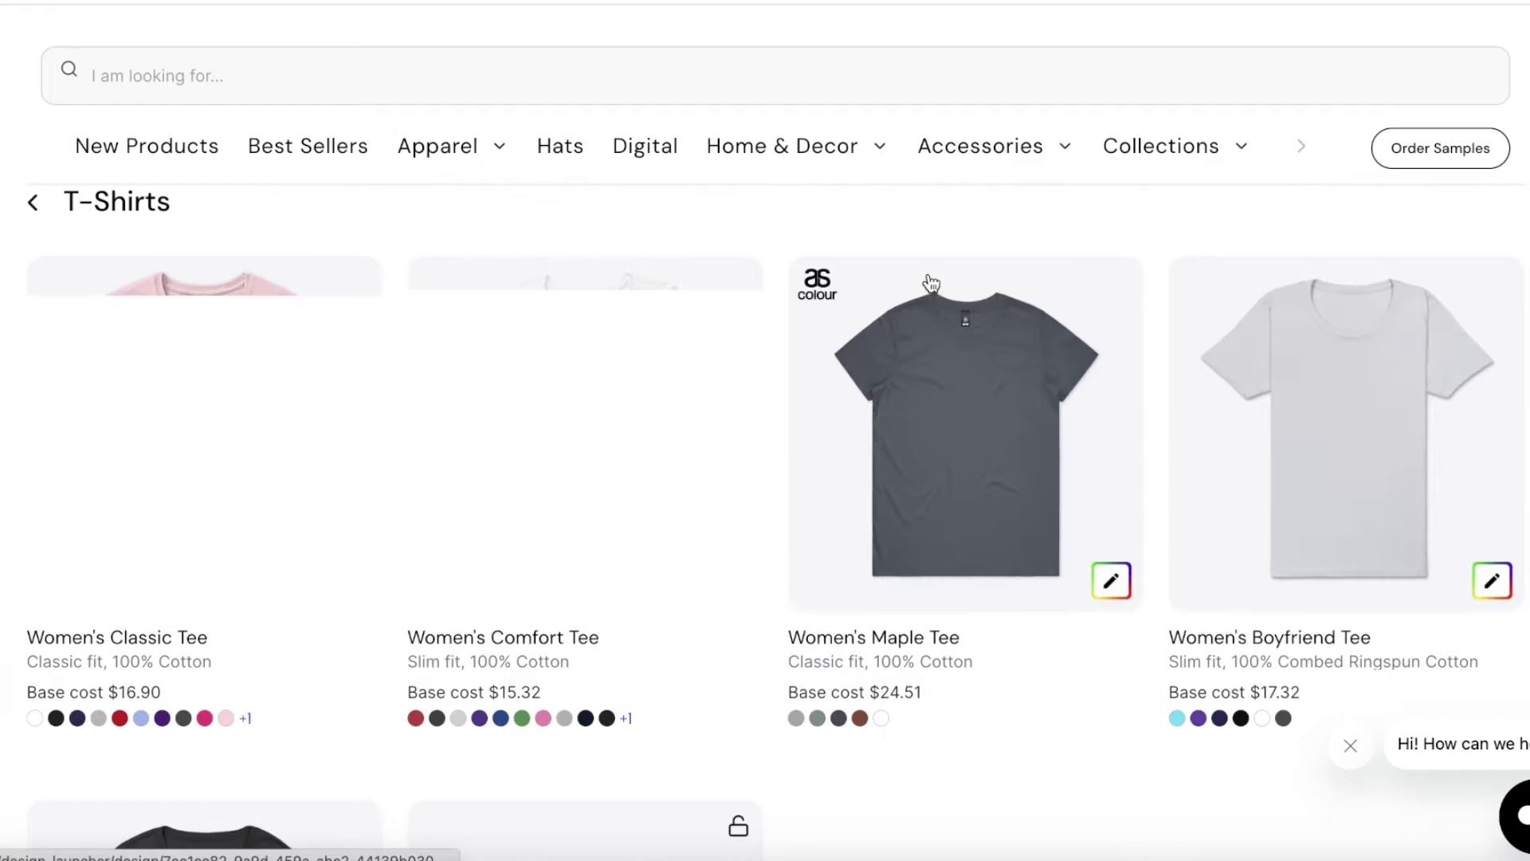
Step: Examine the women's T-shirts and compare the base costs of the Boyfriend Tee and the Classic Tee
scroll(797, 334, "down", 3)
scroll(701, 364, "up", 1)
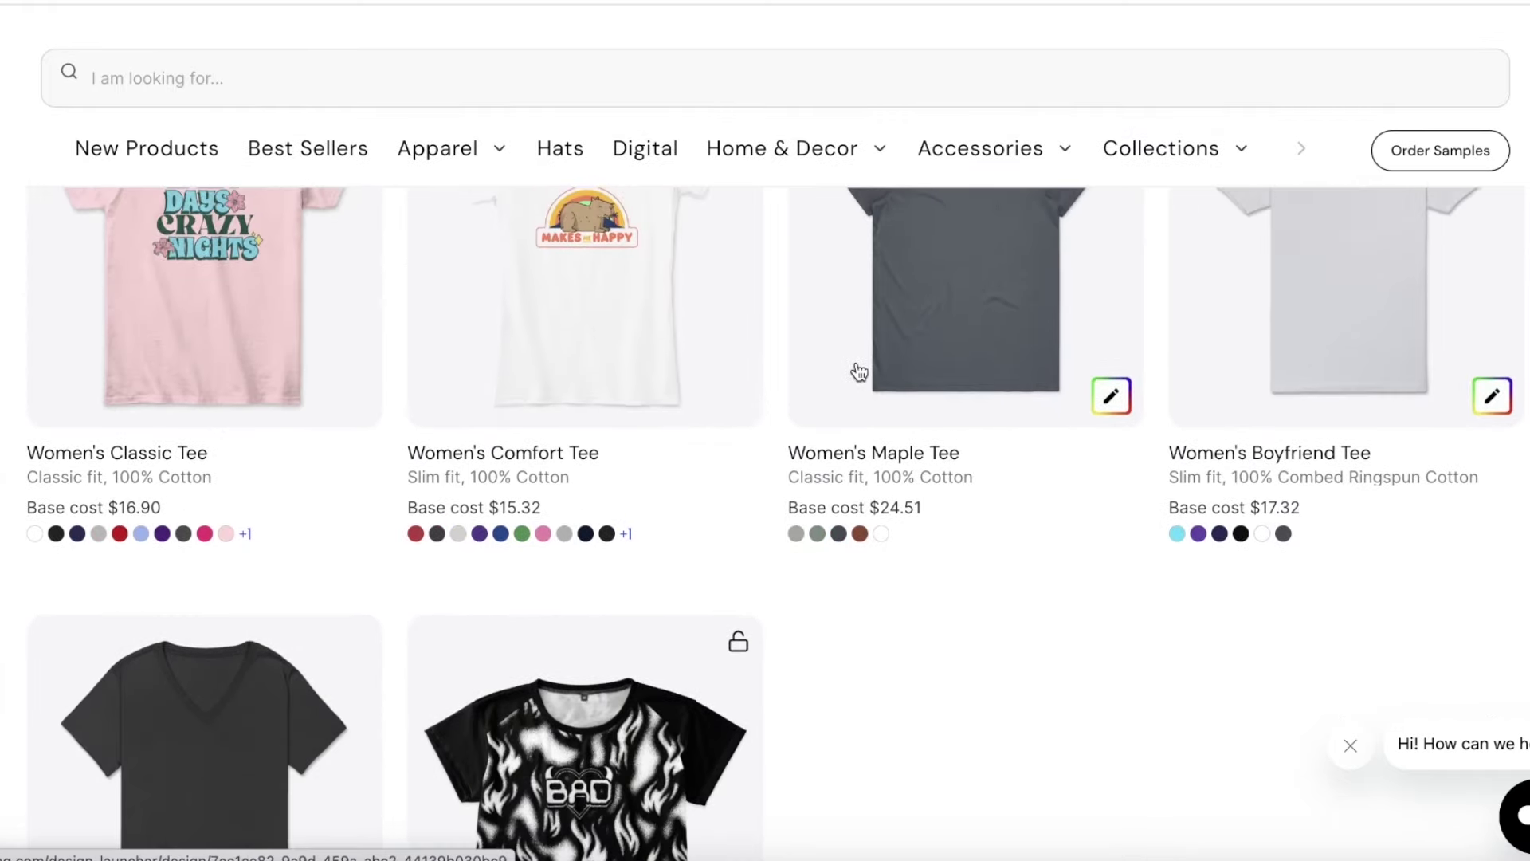
scroll(1088, 420, "up", 2)
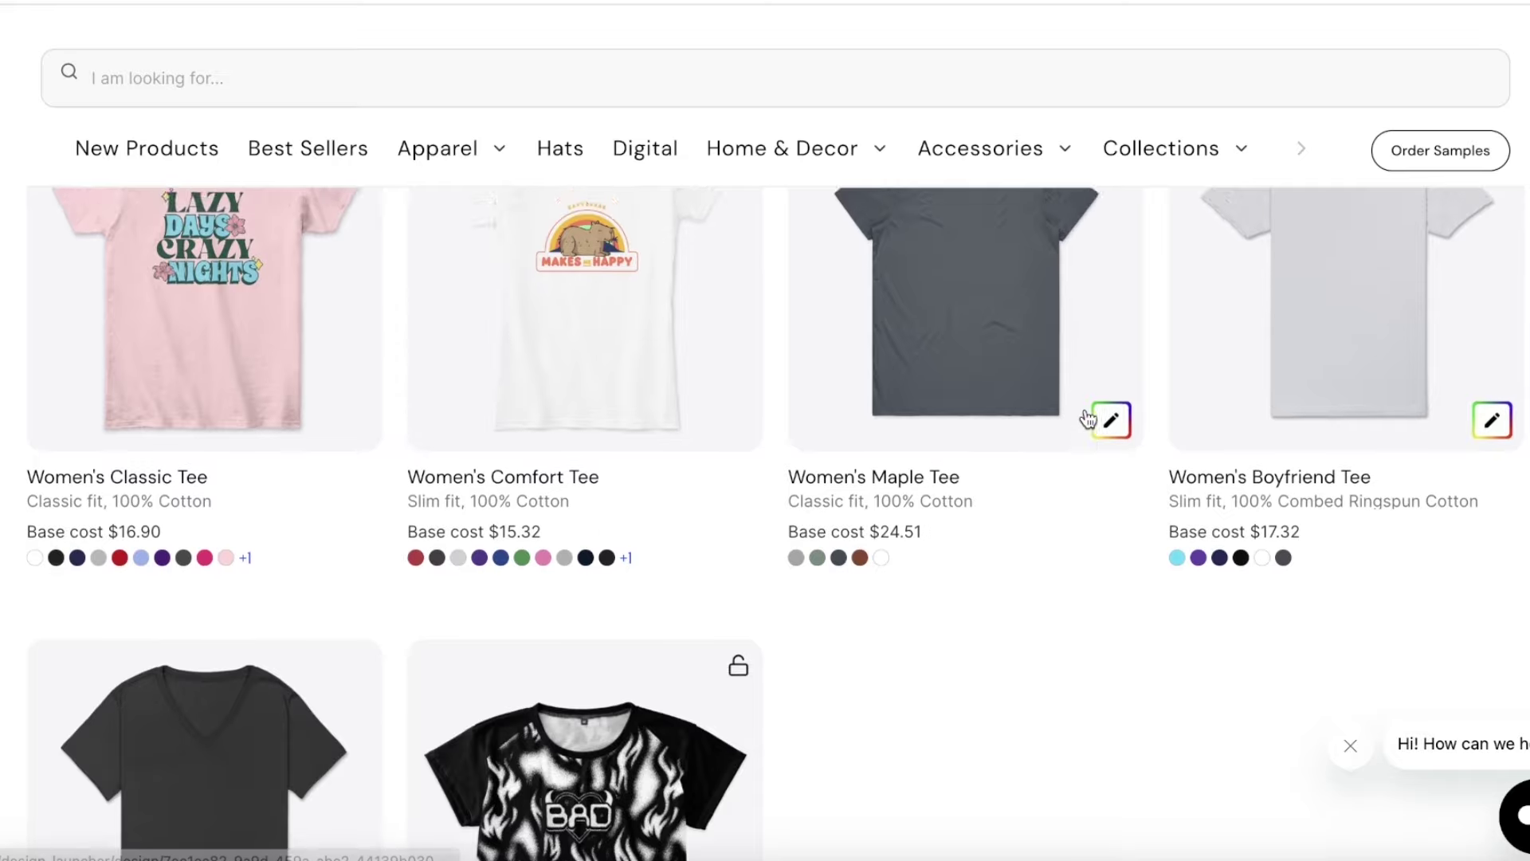
scroll(905, 407, "down", 1)
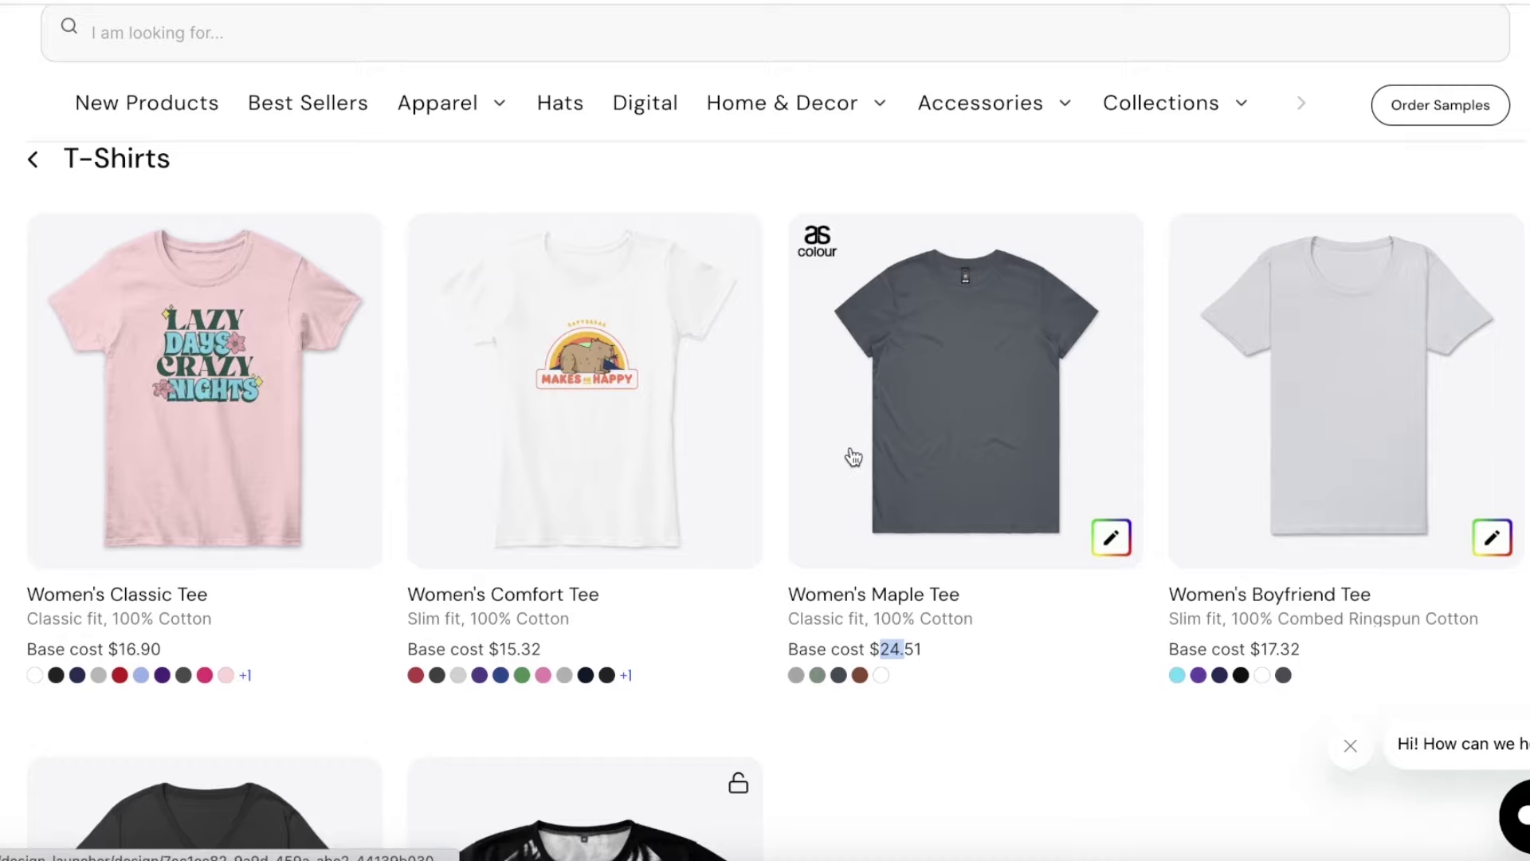
scroll(1135, 327, "down", 1)
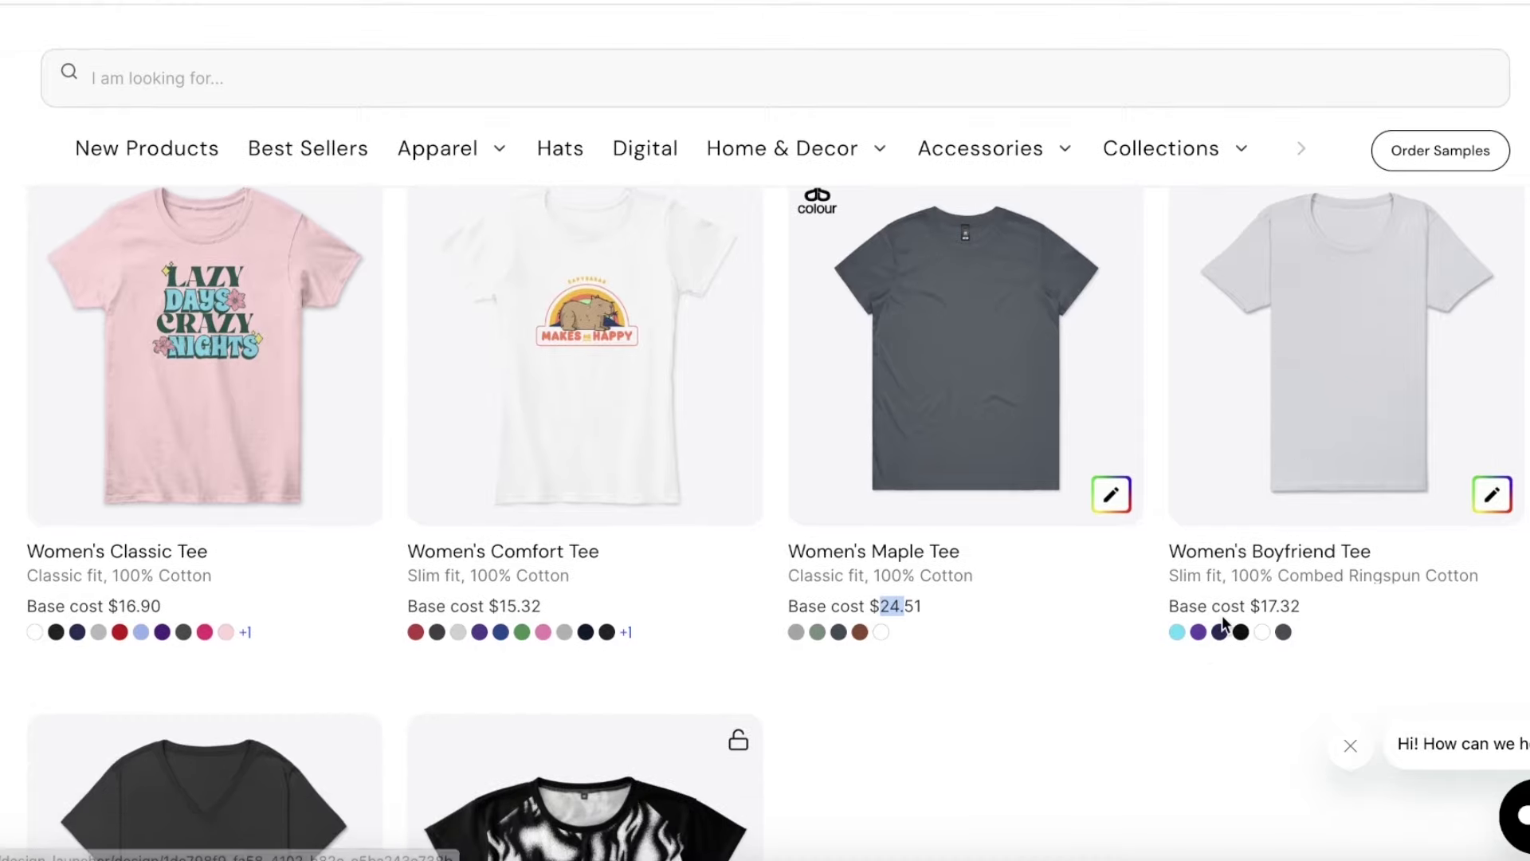
left_click_drag(1240, 615, 1280, 626)
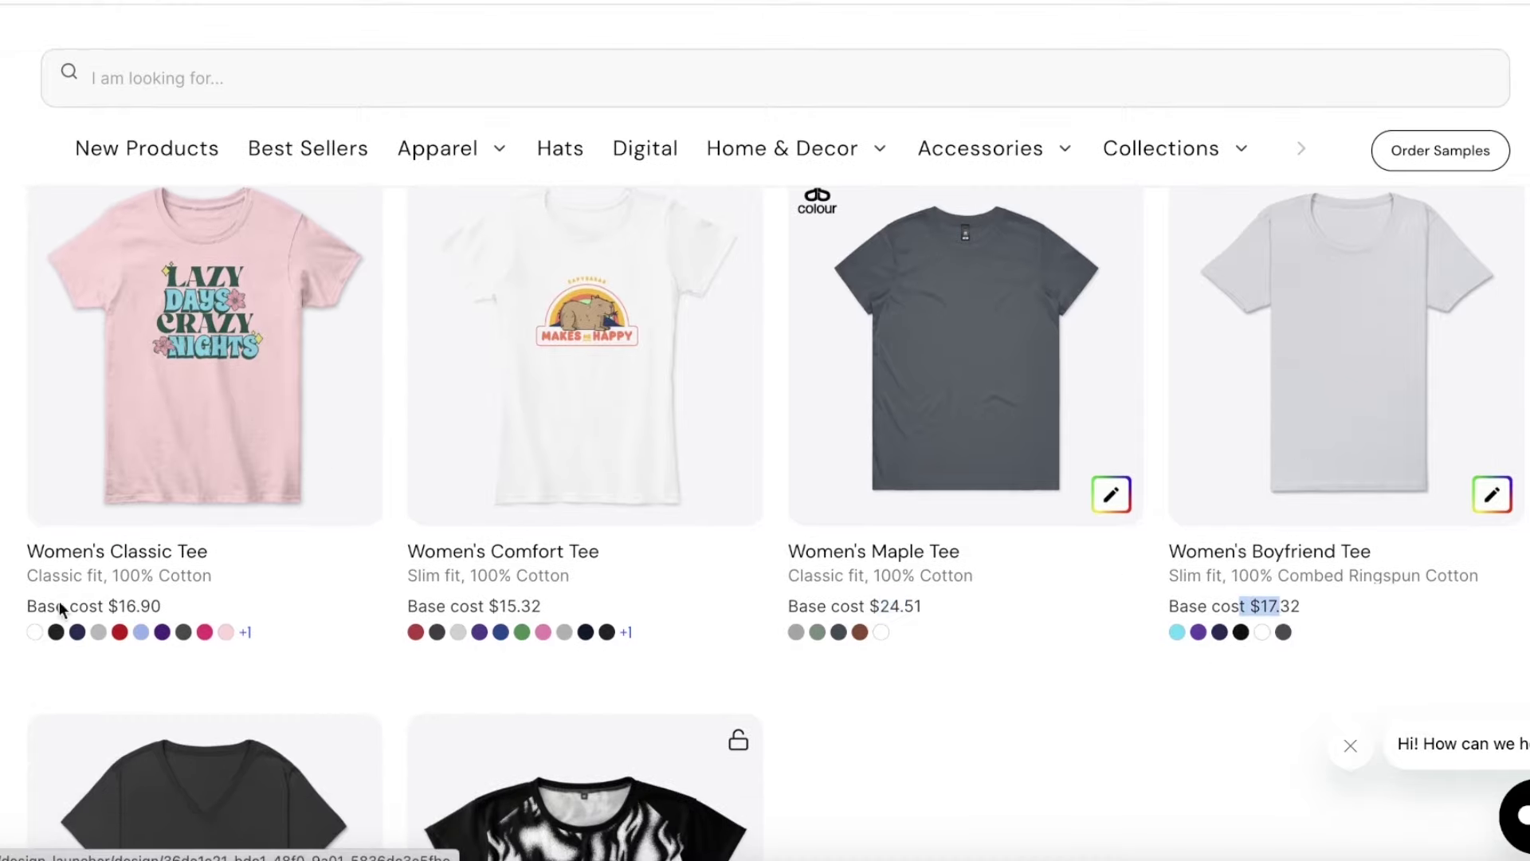
left_click_drag(56, 612, 199, 611)
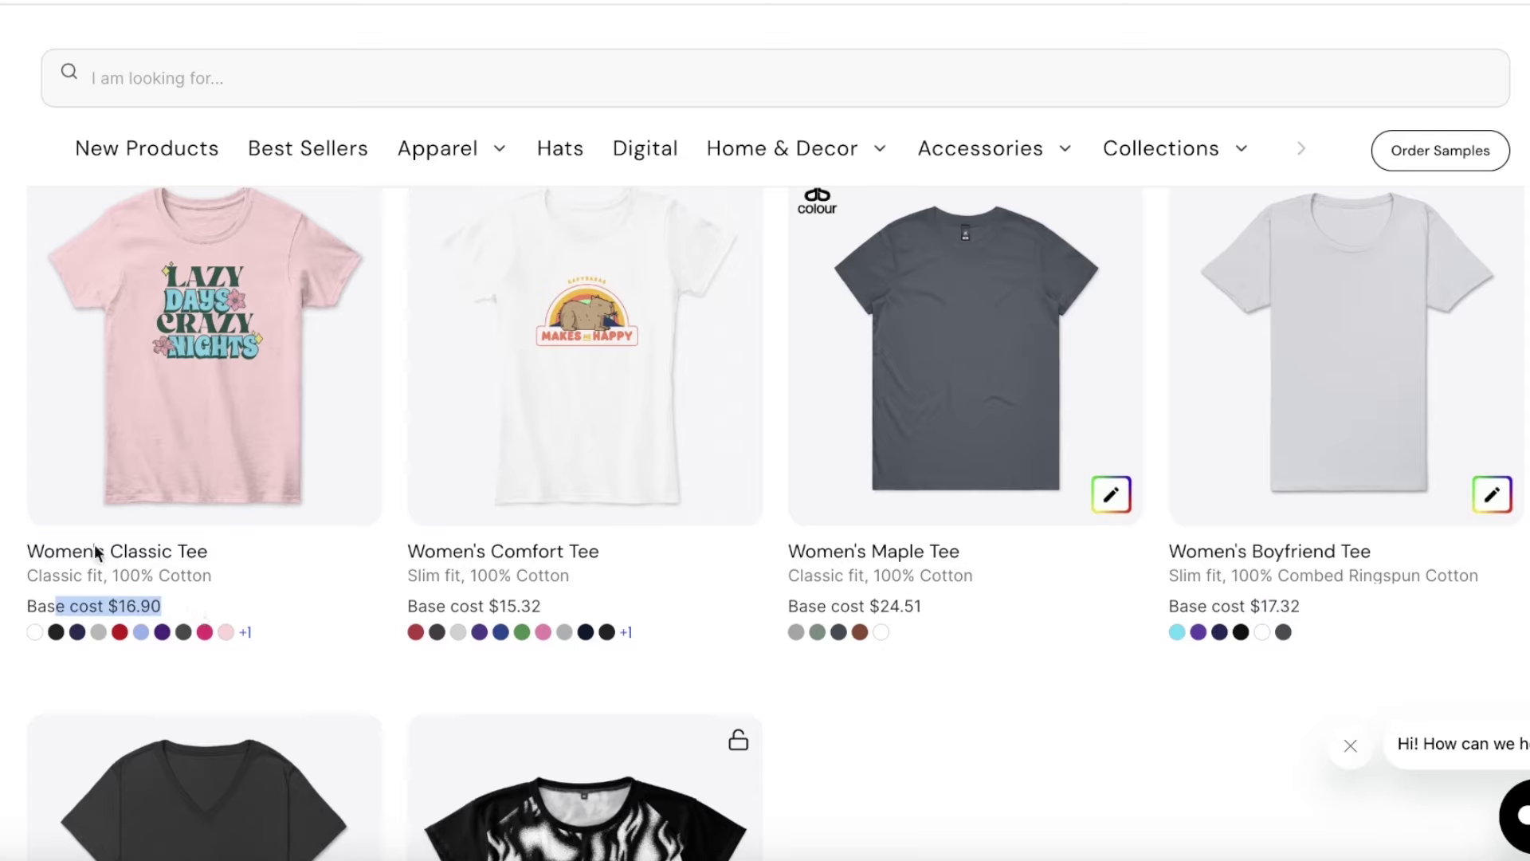
scroll(125, 610, "down", 5)
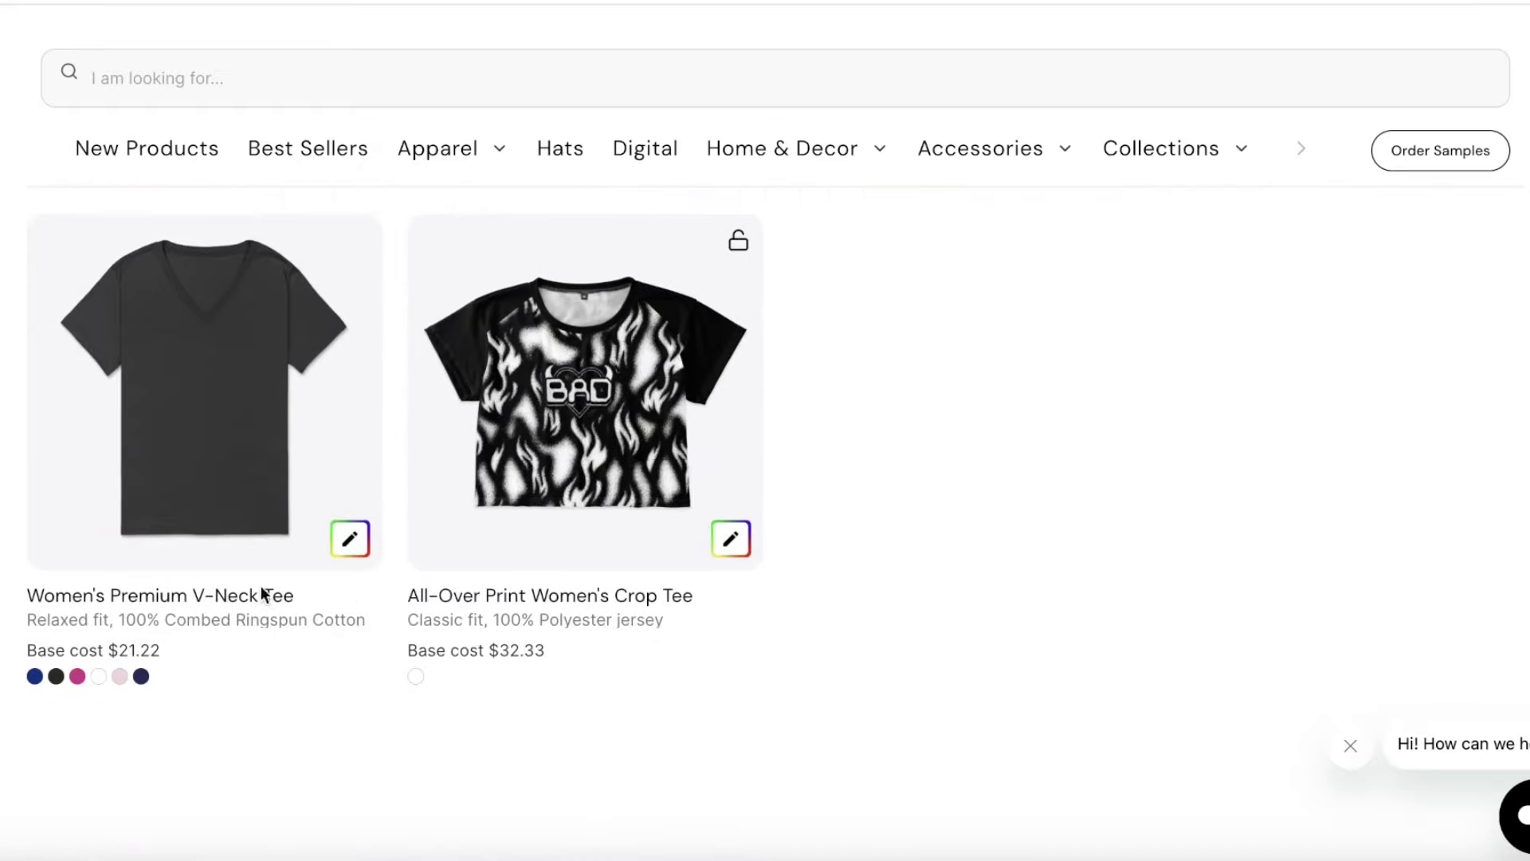
Step: Choose the Women's Classic Tee from the women's T-shirts and open it for designing
scroll(164, 467, "up", 3)
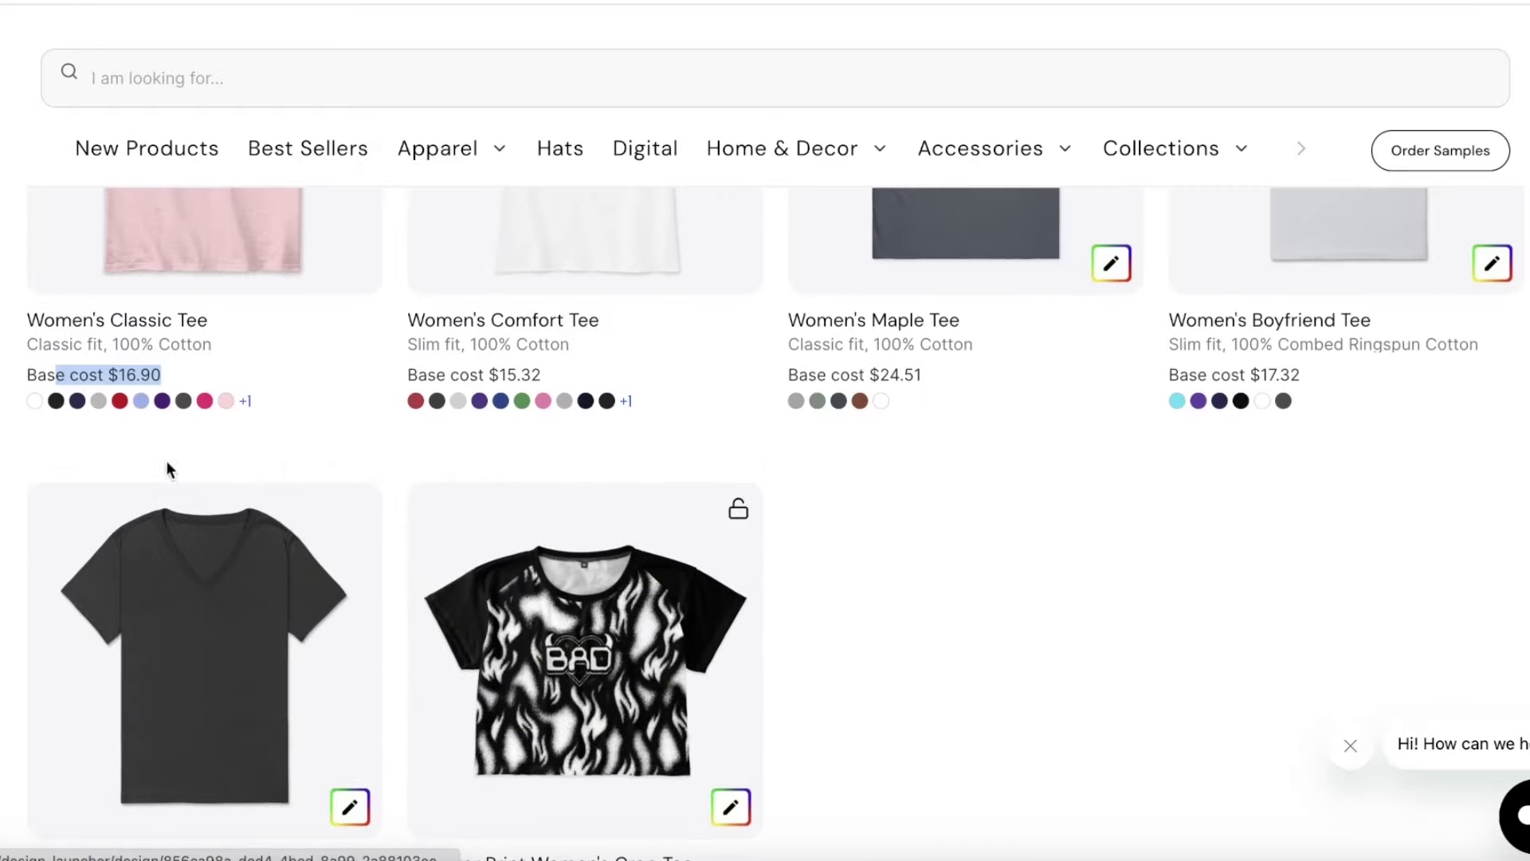
scroll(153, 422, "down", 3)
scroll(185, 457, "up", 5)
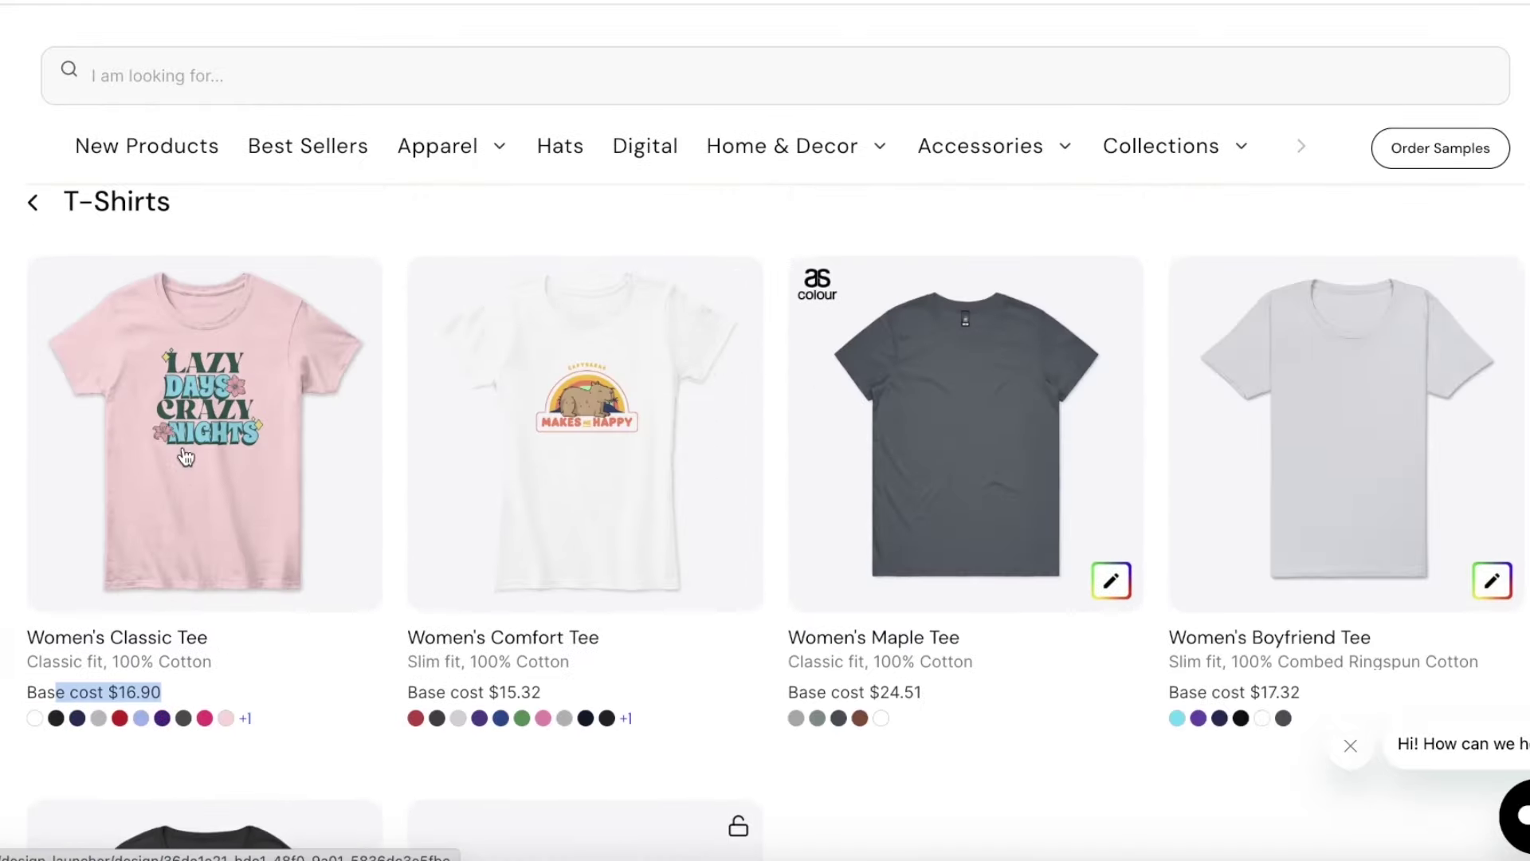
left_click(128, 428)
Step: Add black, navy, grey and red to the tee's product colors
left_click(72, 432)
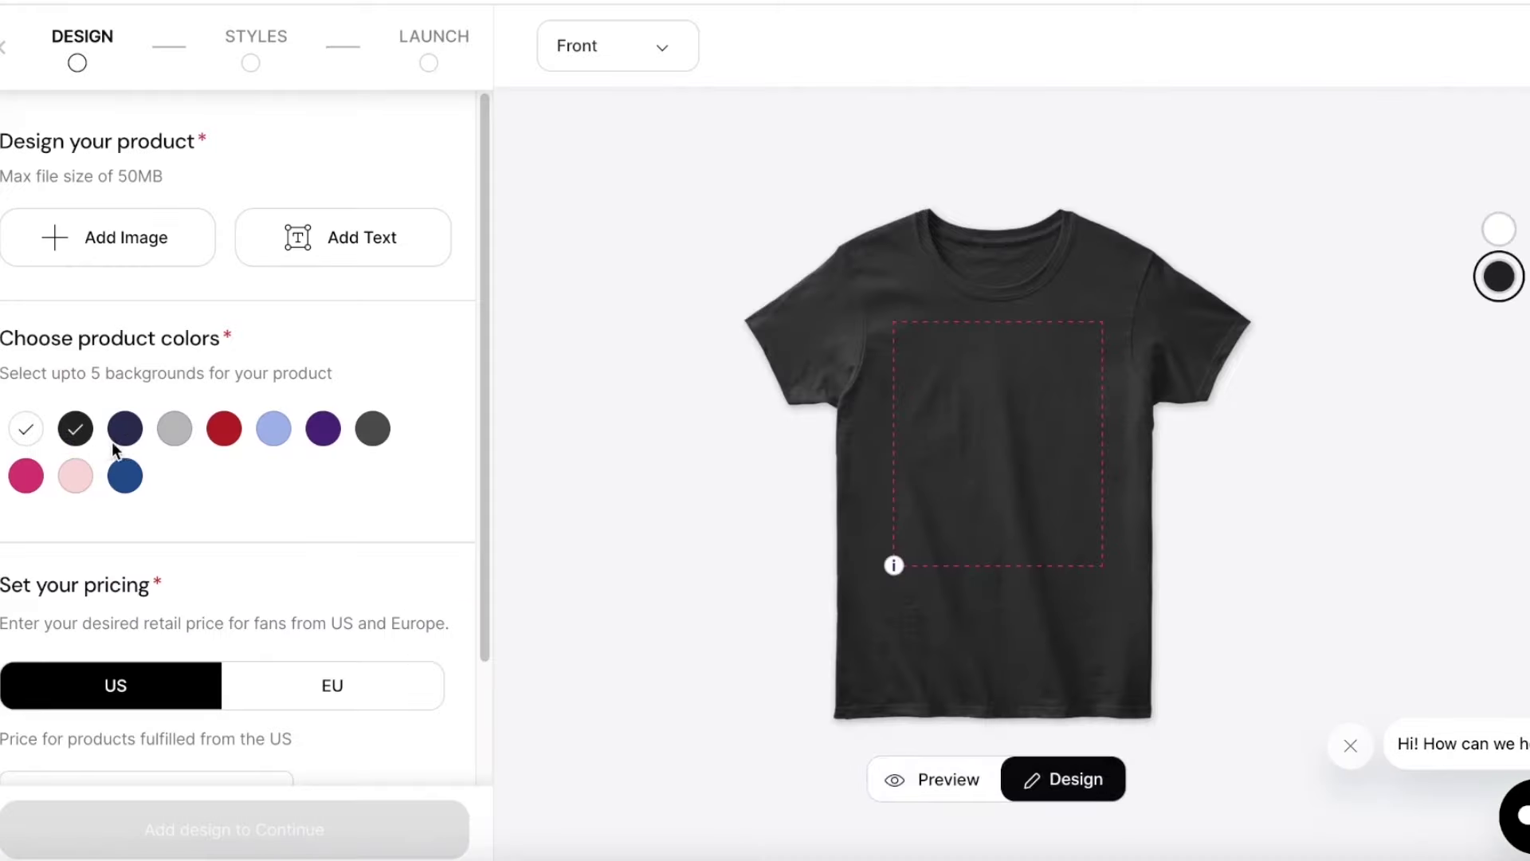
left_click(128, 428)
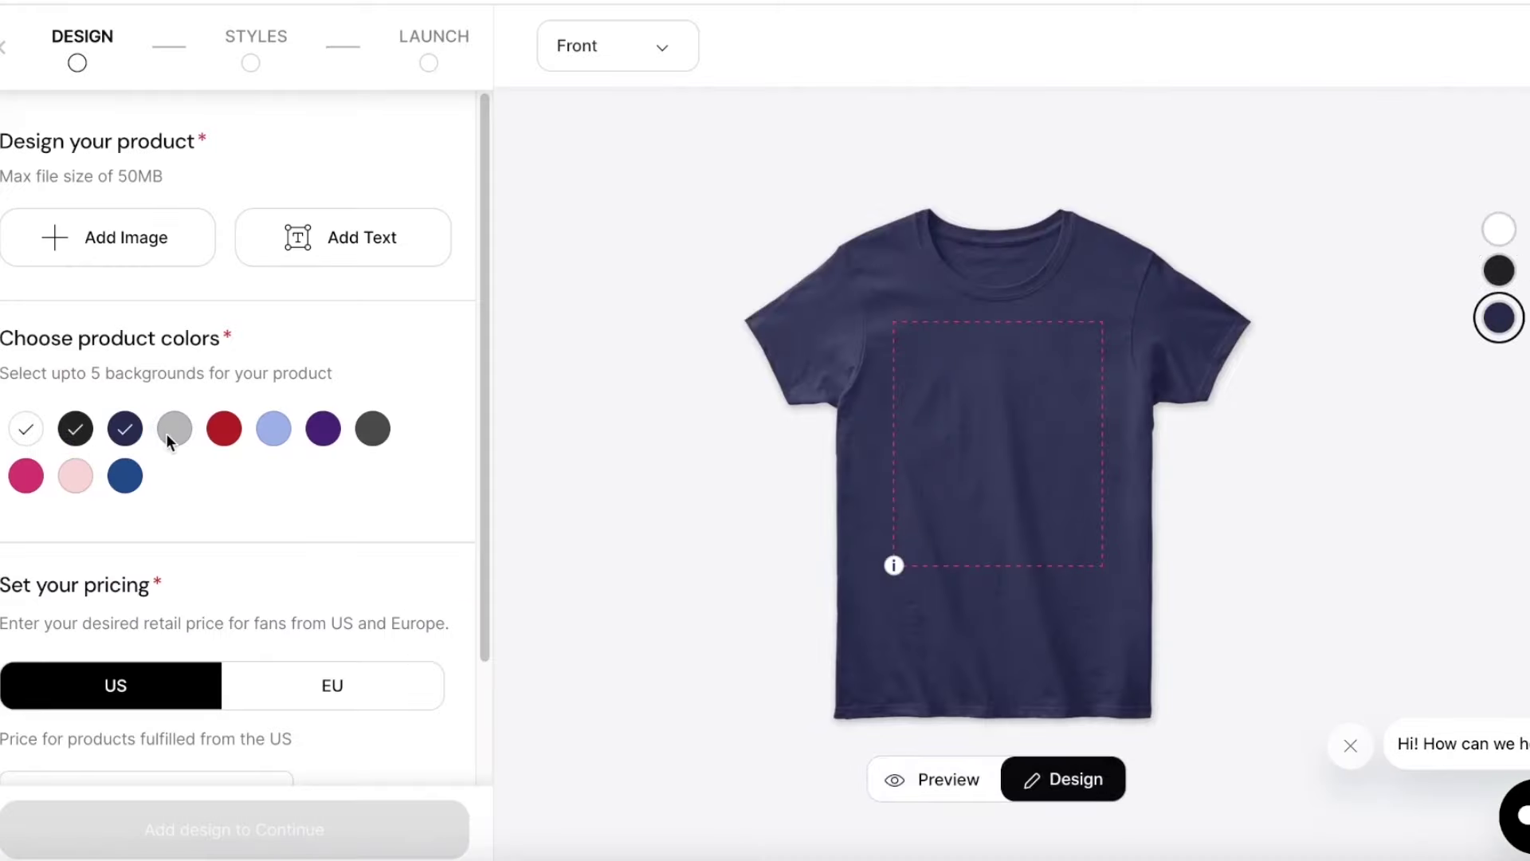
left_click(171, 436)
left_click(214, 440)
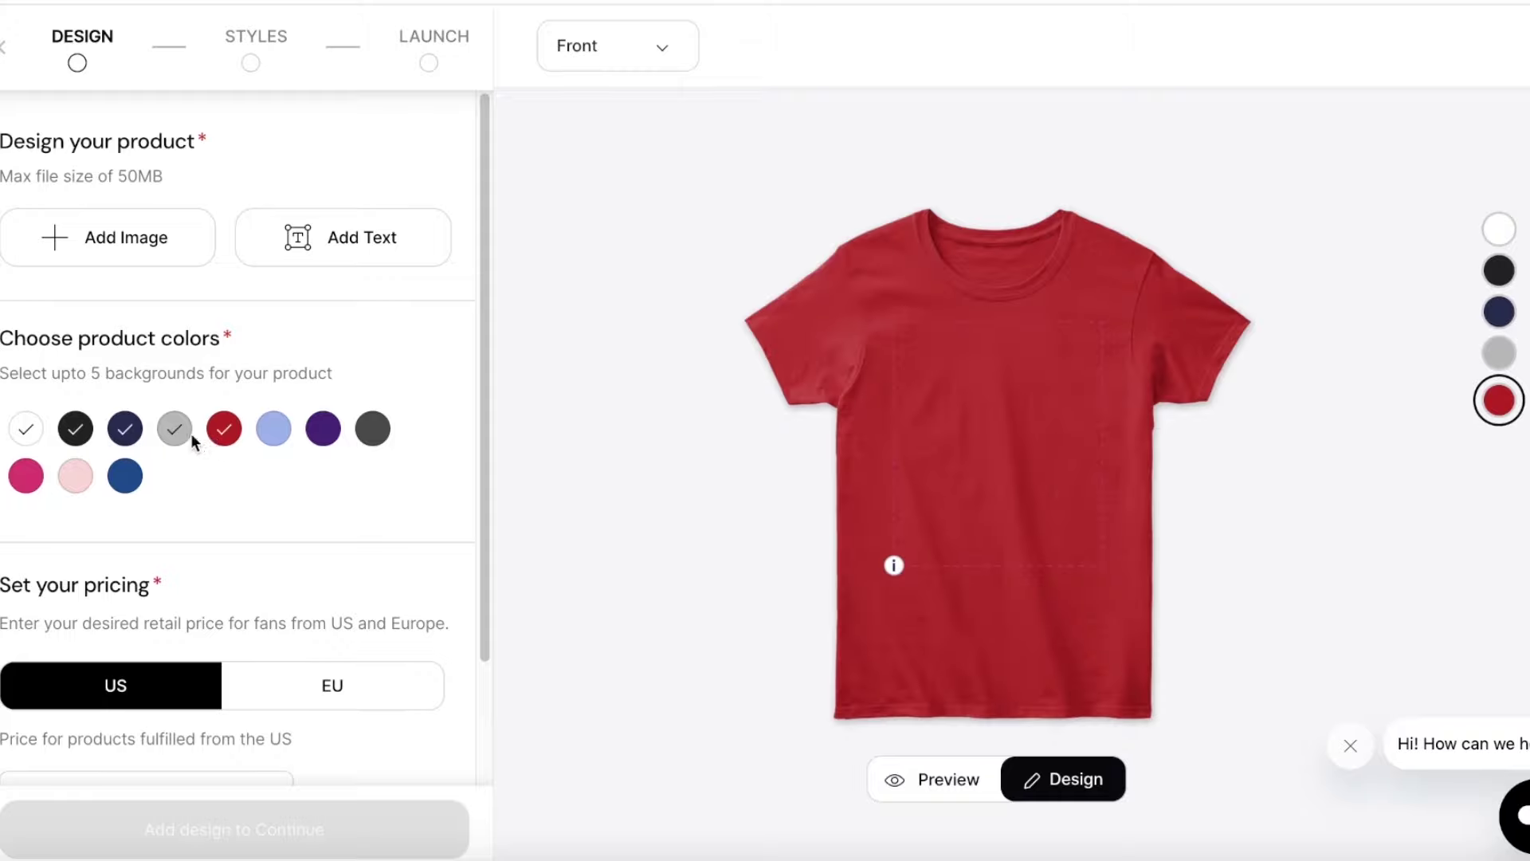
Step: Remove red, grey, navy and black from the tee's product colors, leaving only white selected
left_click(223, 433)
mouse_move(48, 463)
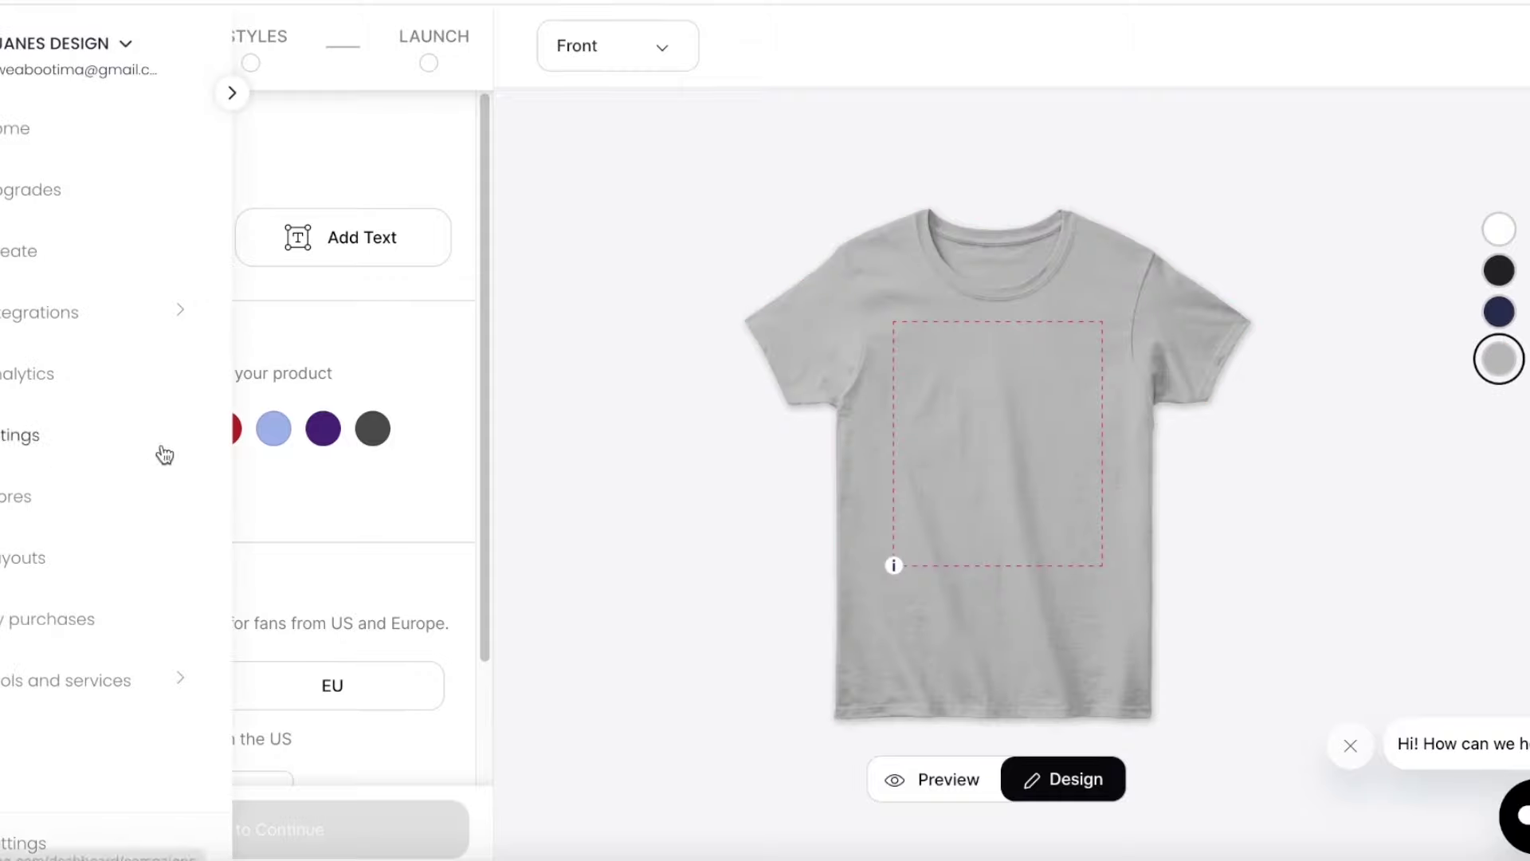
left_click(180, 429)
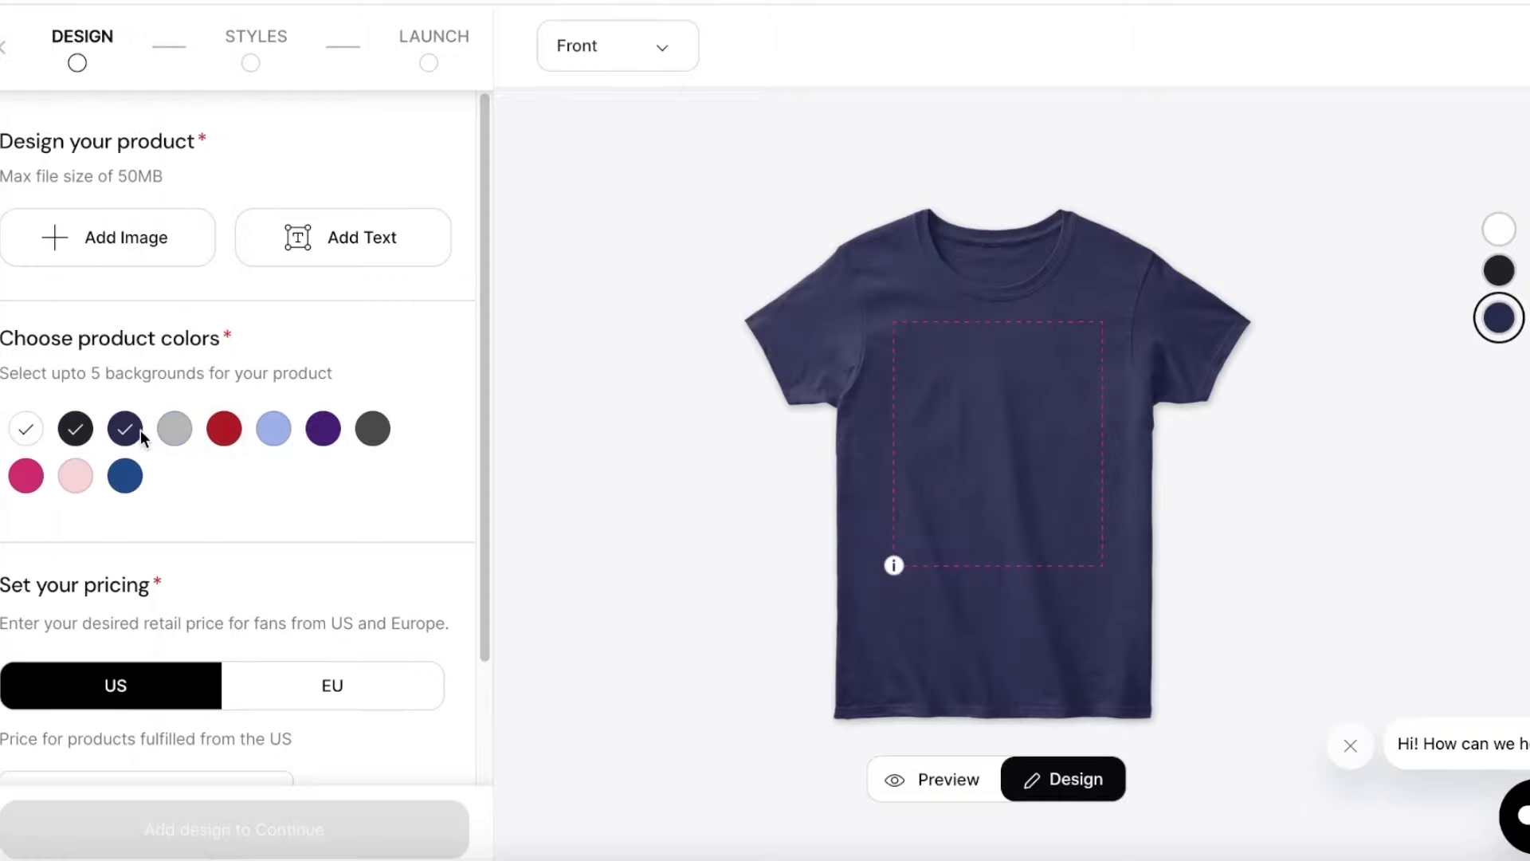
left_click(131, 431)
left_click(93, 431)
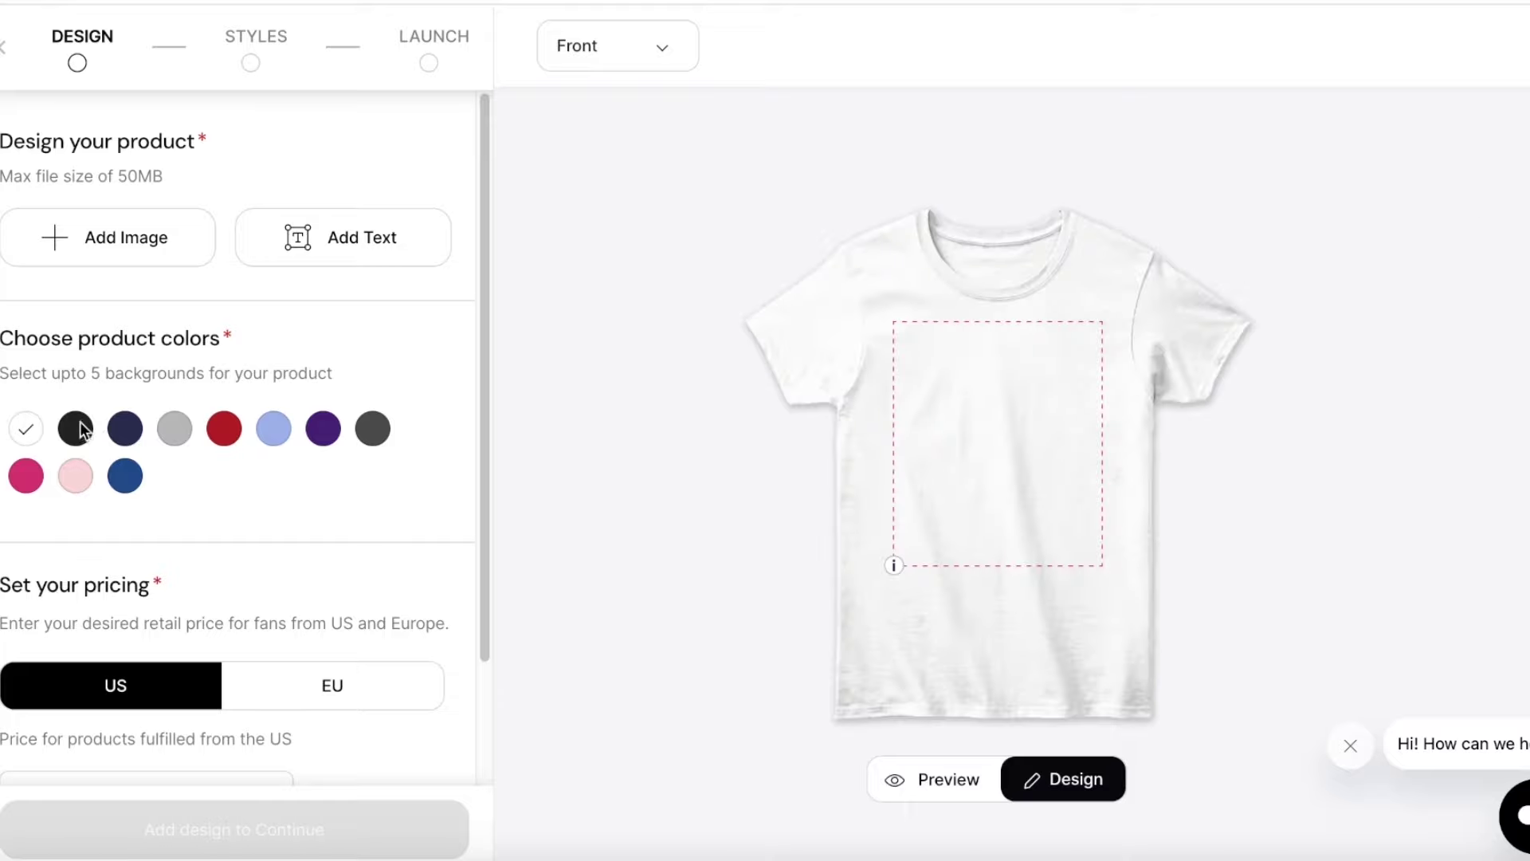
Step: Add pale pink and light blue to the tee's product colors, keeping white selected
left_click(79, 474)
left_click(24, 438)
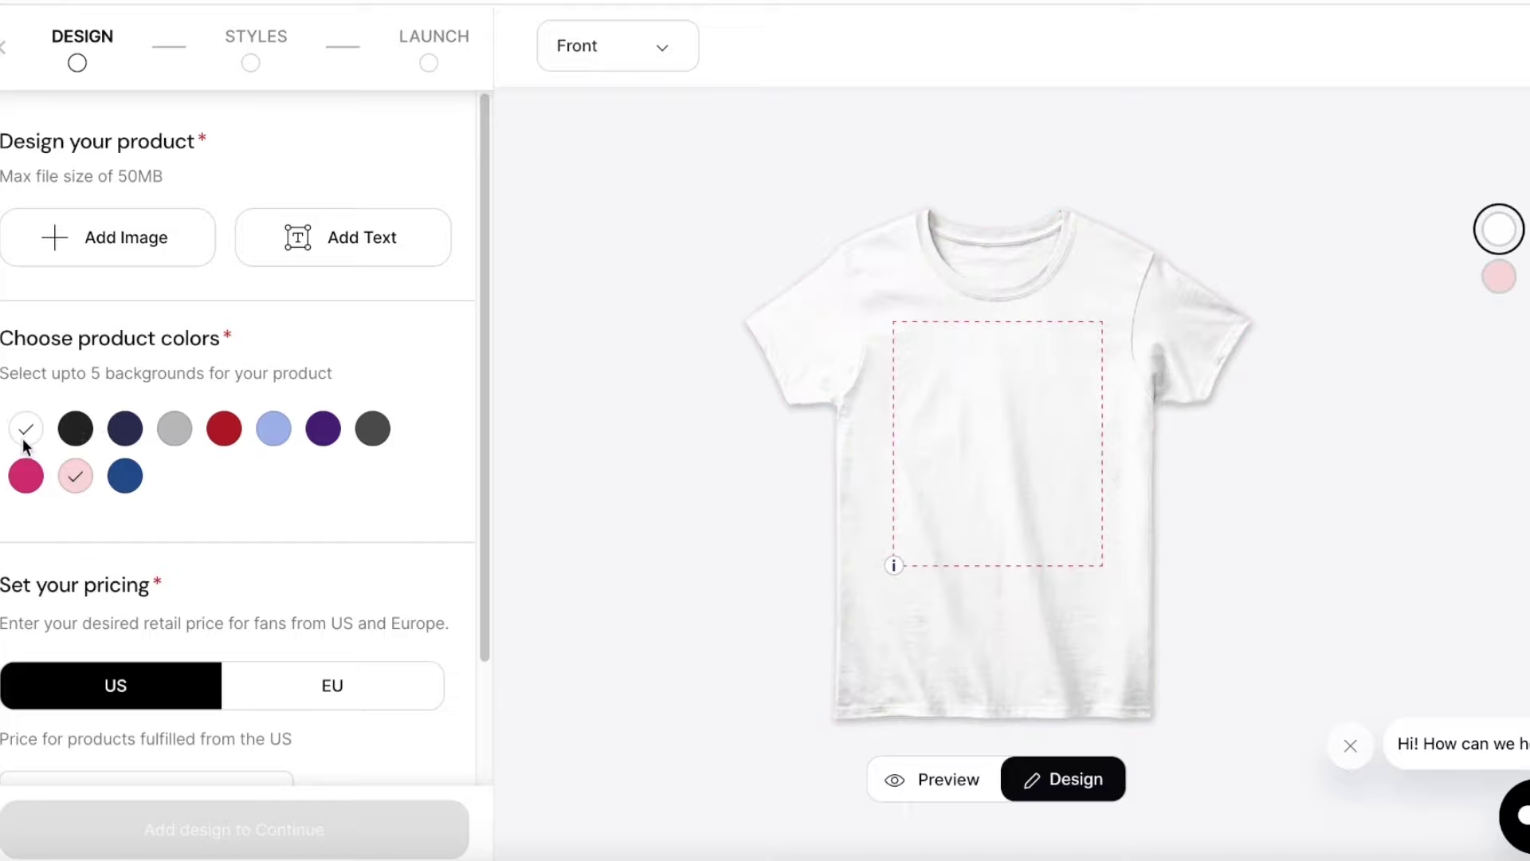
left_click(275, 434)
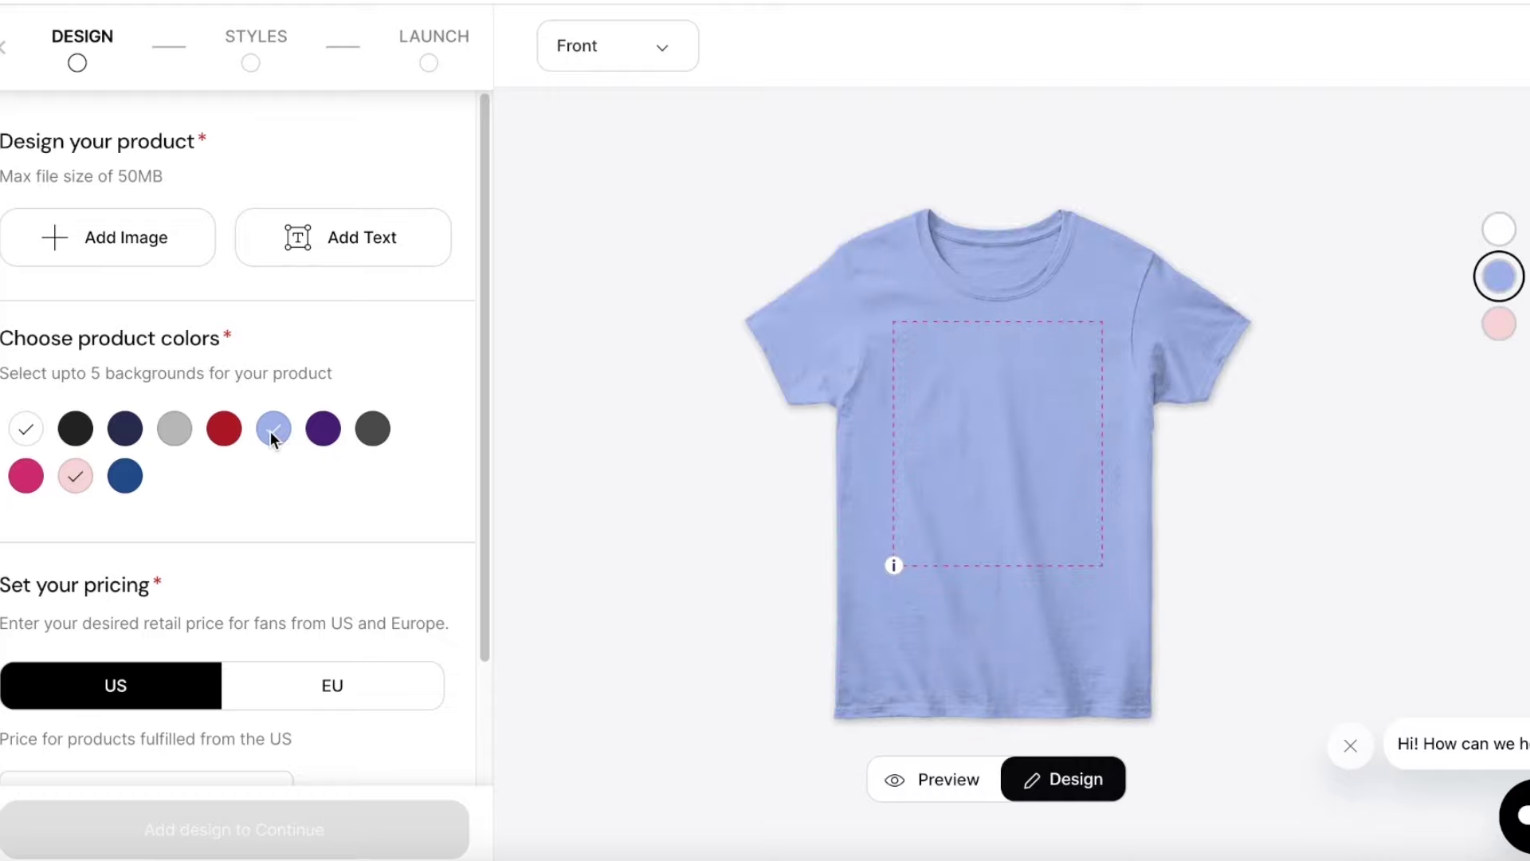
scroll(247, 455, "down", 2)
scroll(173, 471, "up", 2)
Step: Upload the flower painting download (1).jpeg from the Downloads folder as an image on the tee's front
left_click(151, 248)
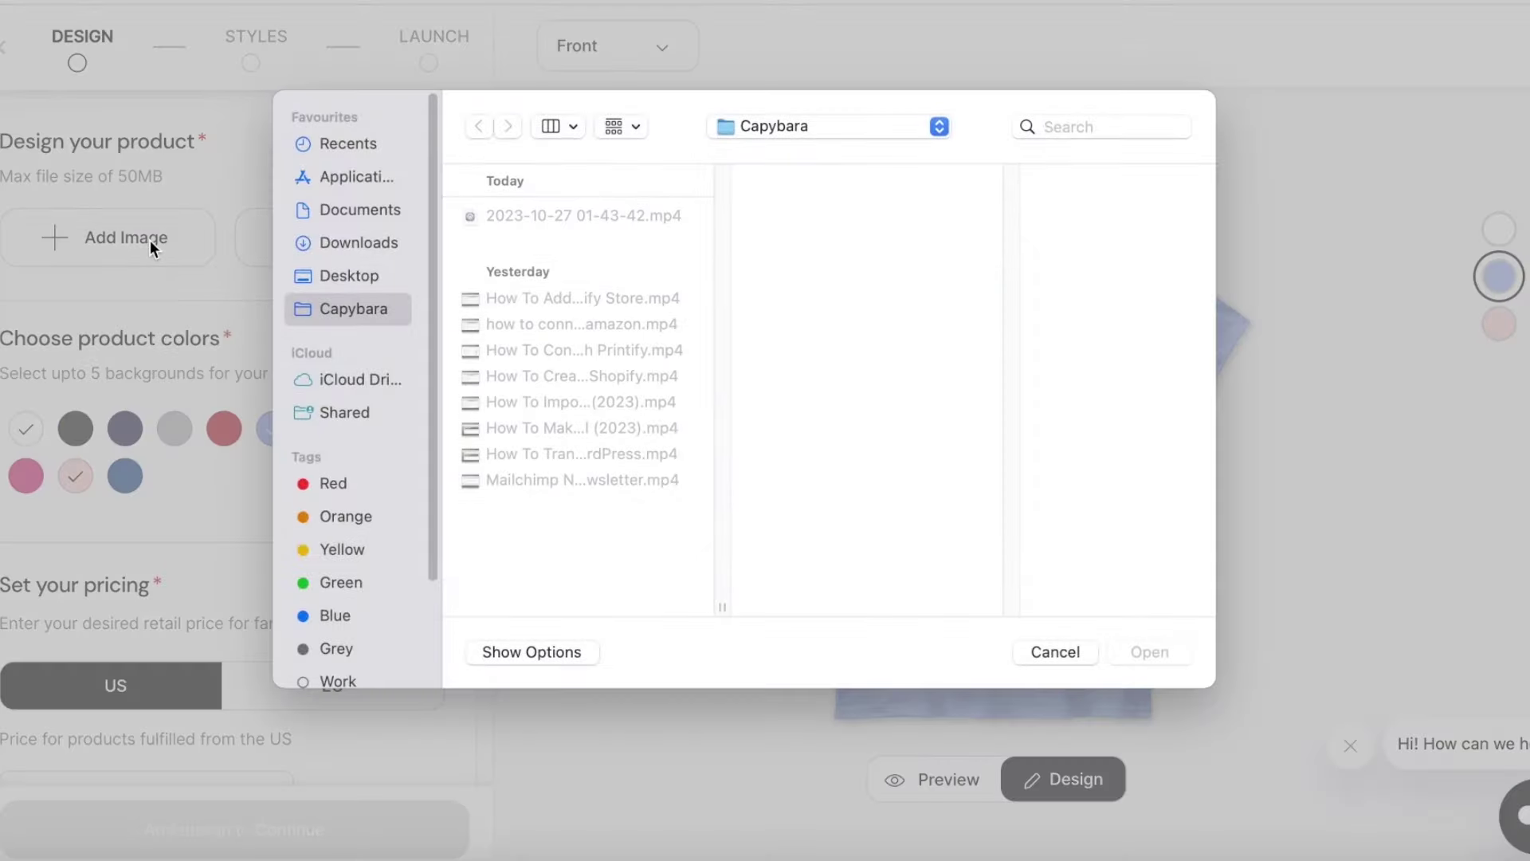
left_click(323, 244)
scroll(535, 481, "down", 1)
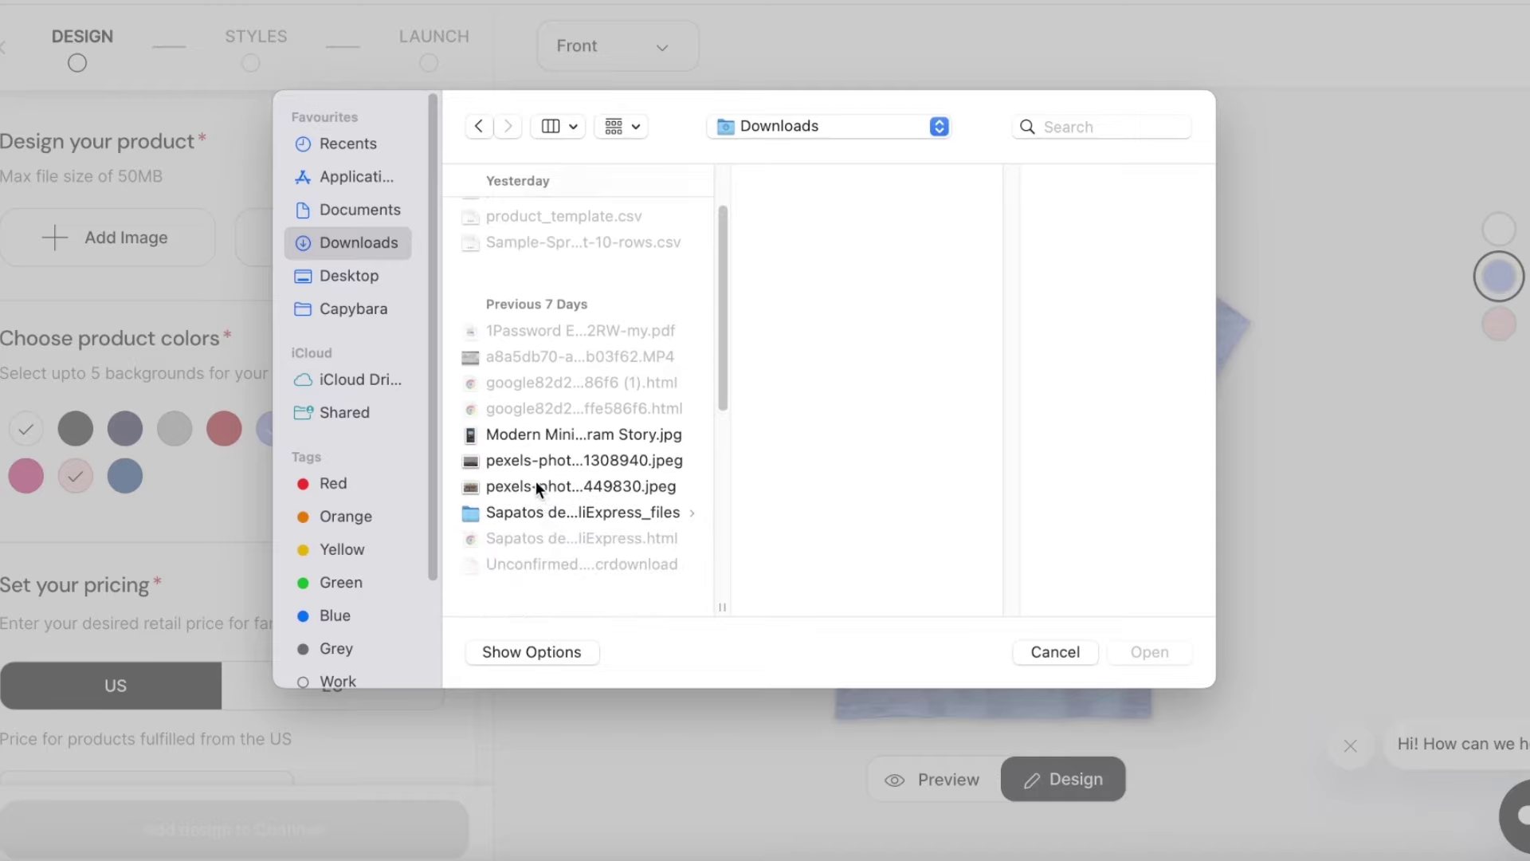
left_click(537, 486)
scroll(536, 480, "down", 4)
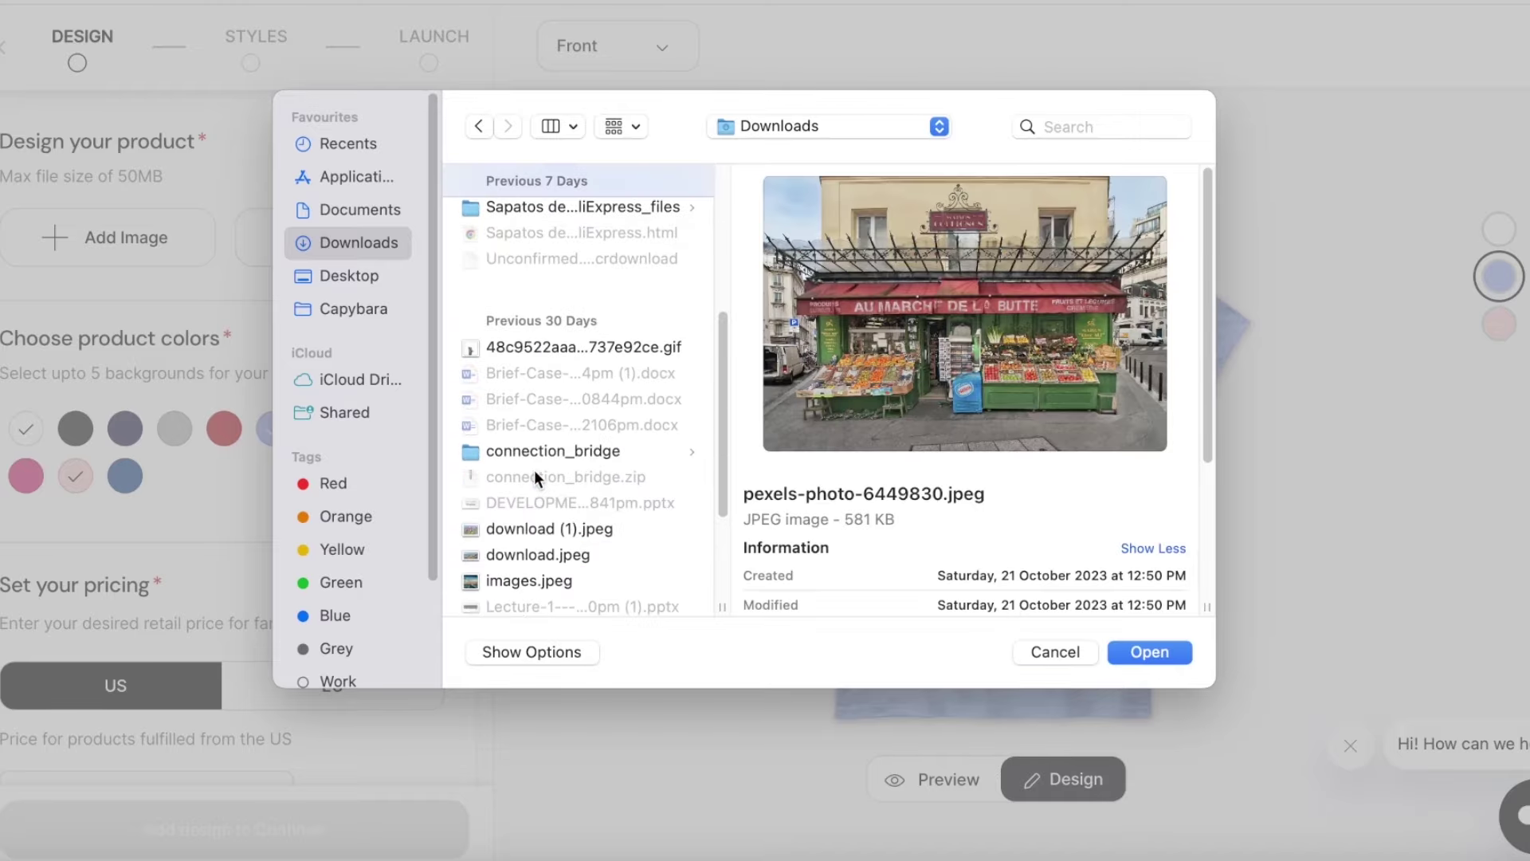
left_click(552, 547)
scroll(550, 547, "down", 1)
left_click(548, 548)
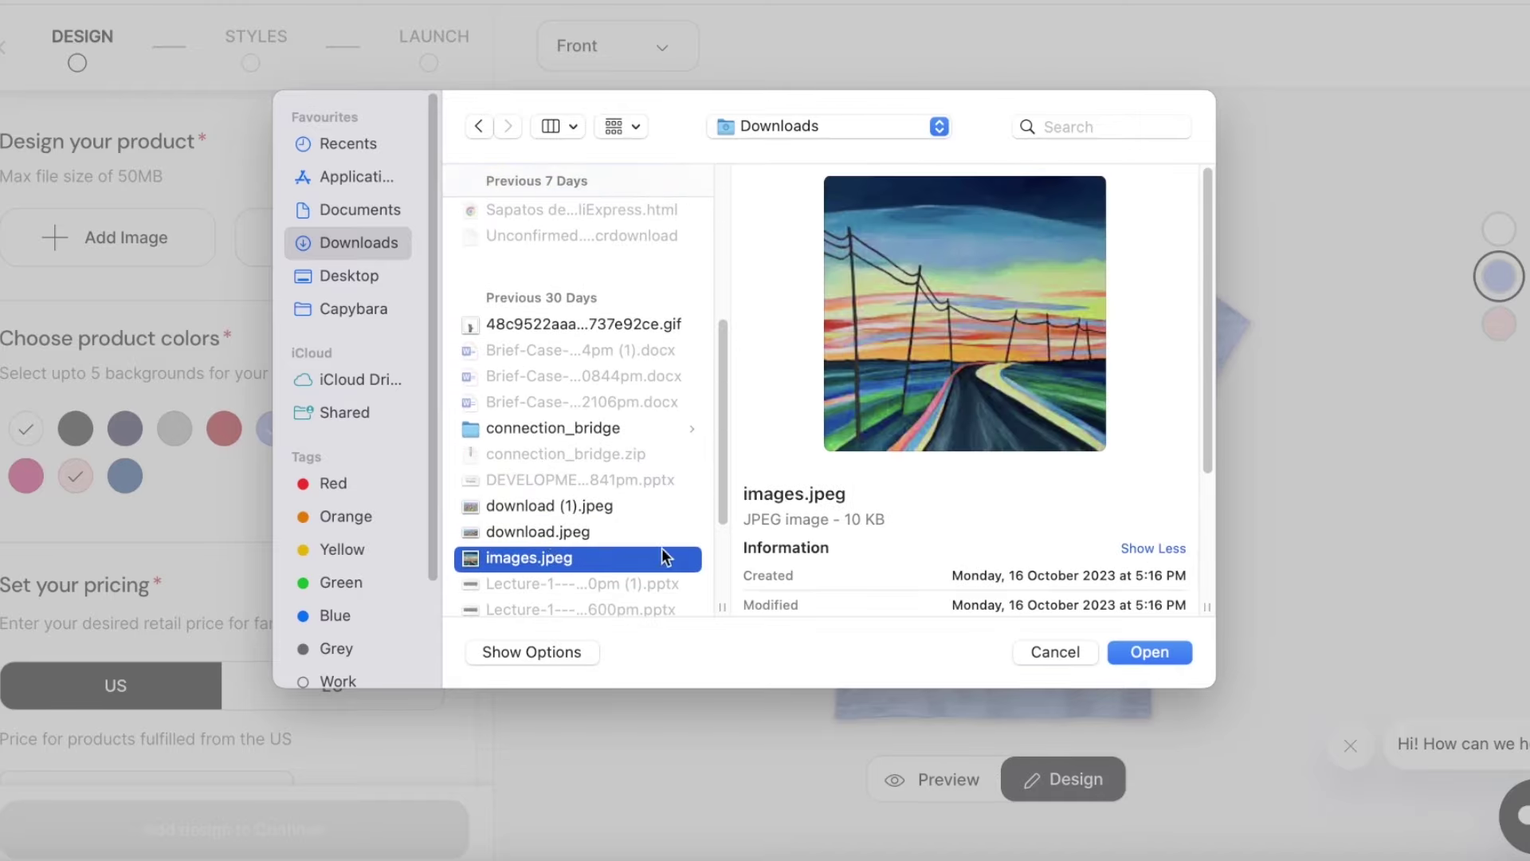
left_click(599, 503)
scroll(593, 499, "down", 3)
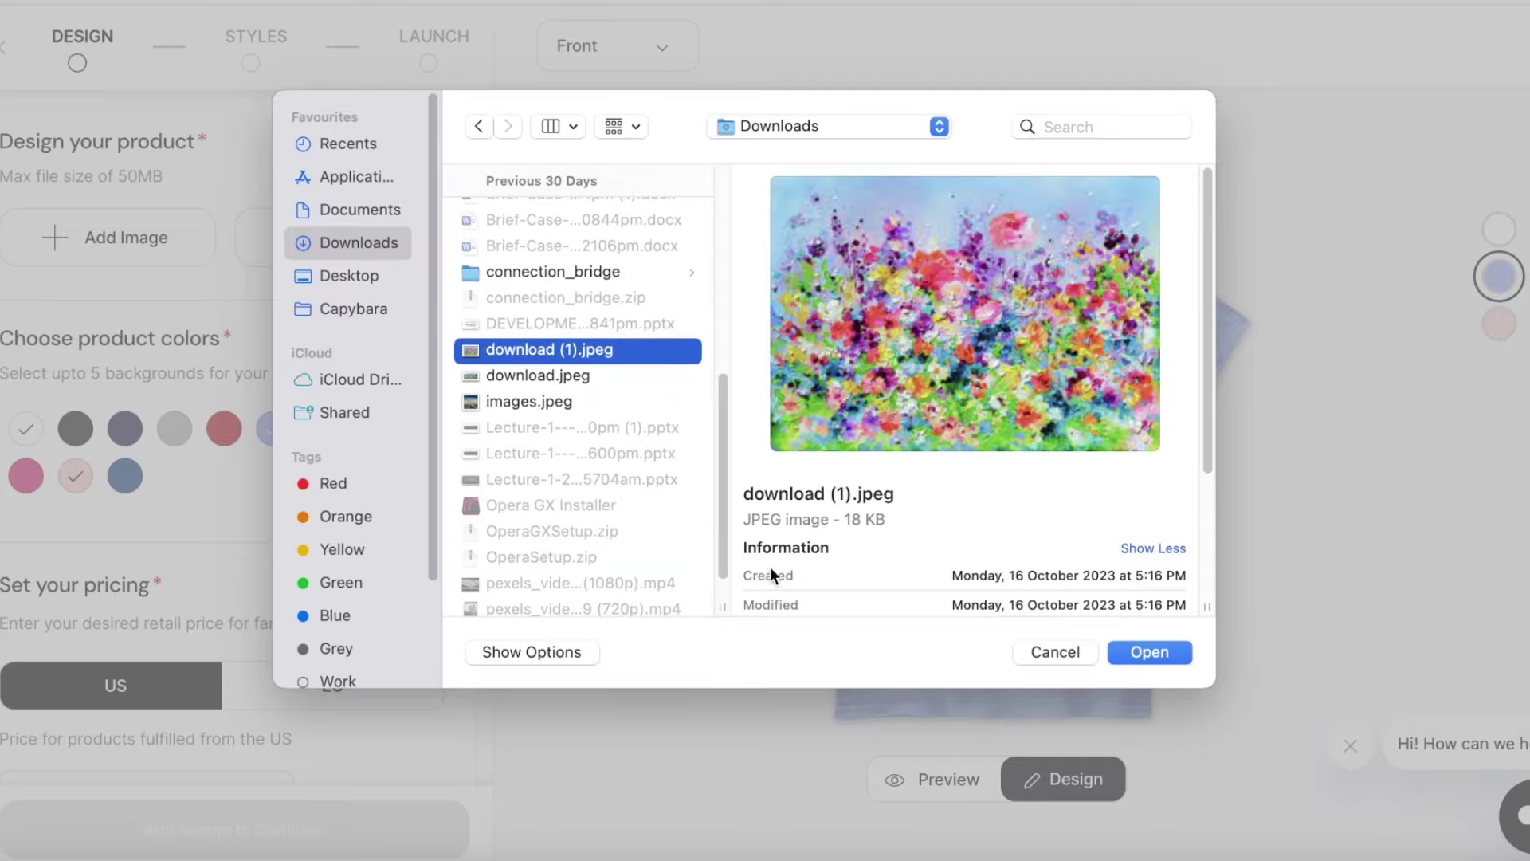
left_click(1148, 661)
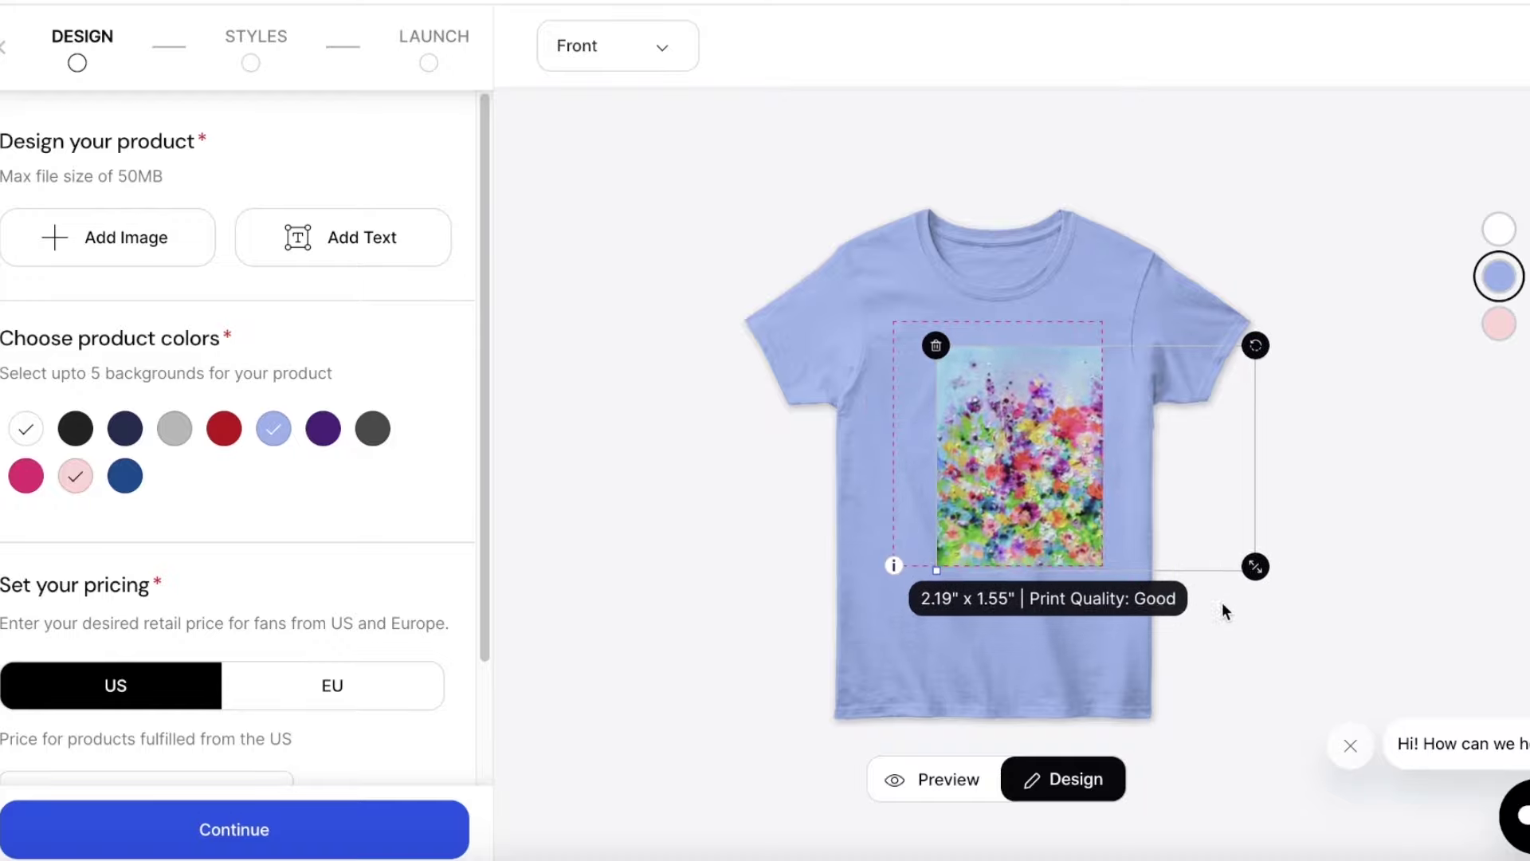
Step: Enlarge the flower image to about 20.6" x 14.6" and reposition it to fill the print area
left_click_drag(973, 456, 1001, 472)
left_click(1469, 445)
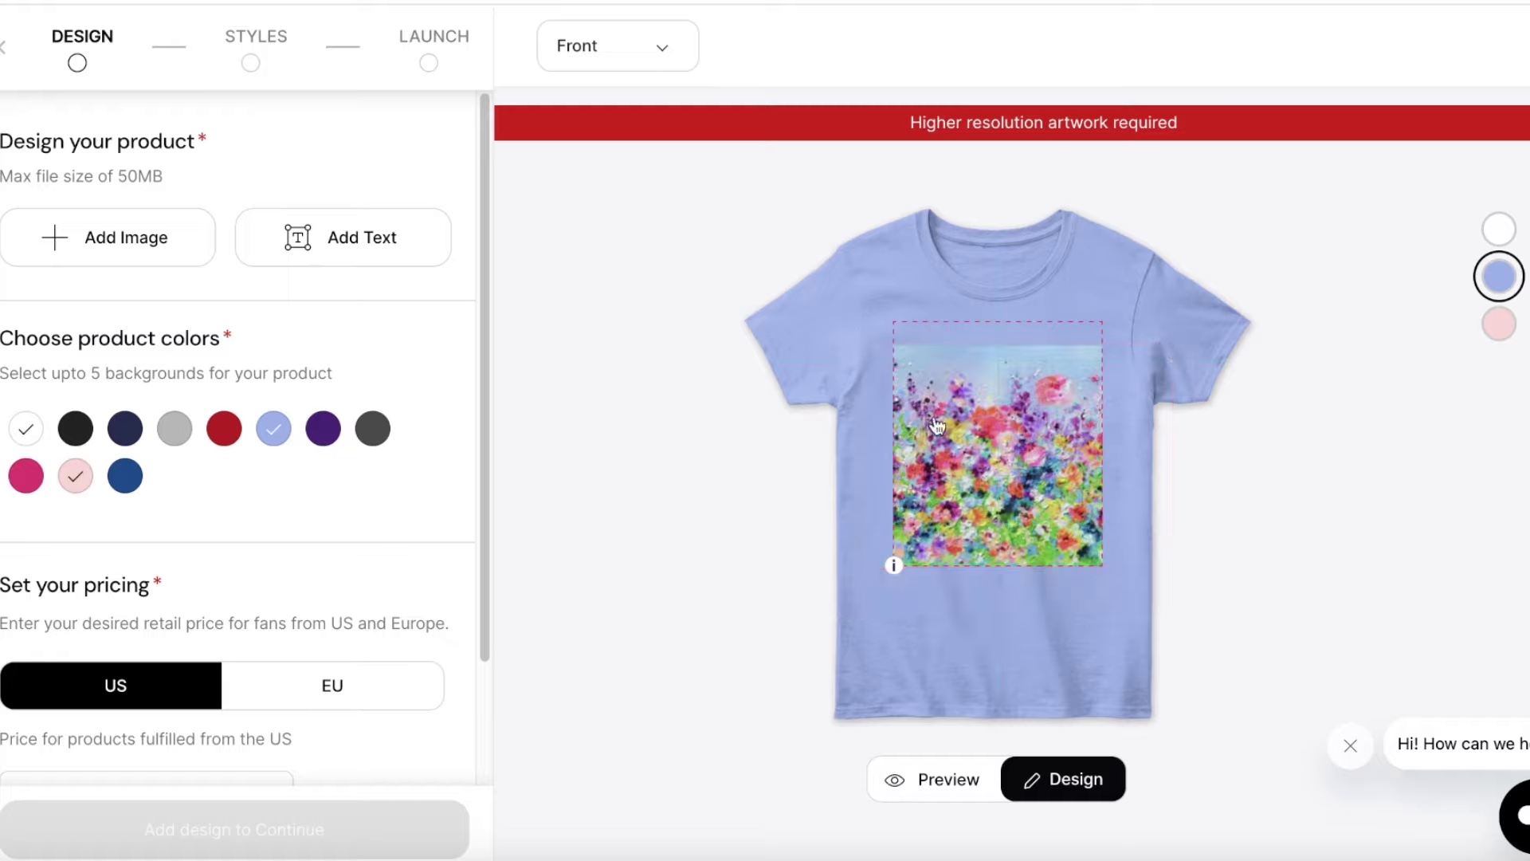
left_click(922, 431)
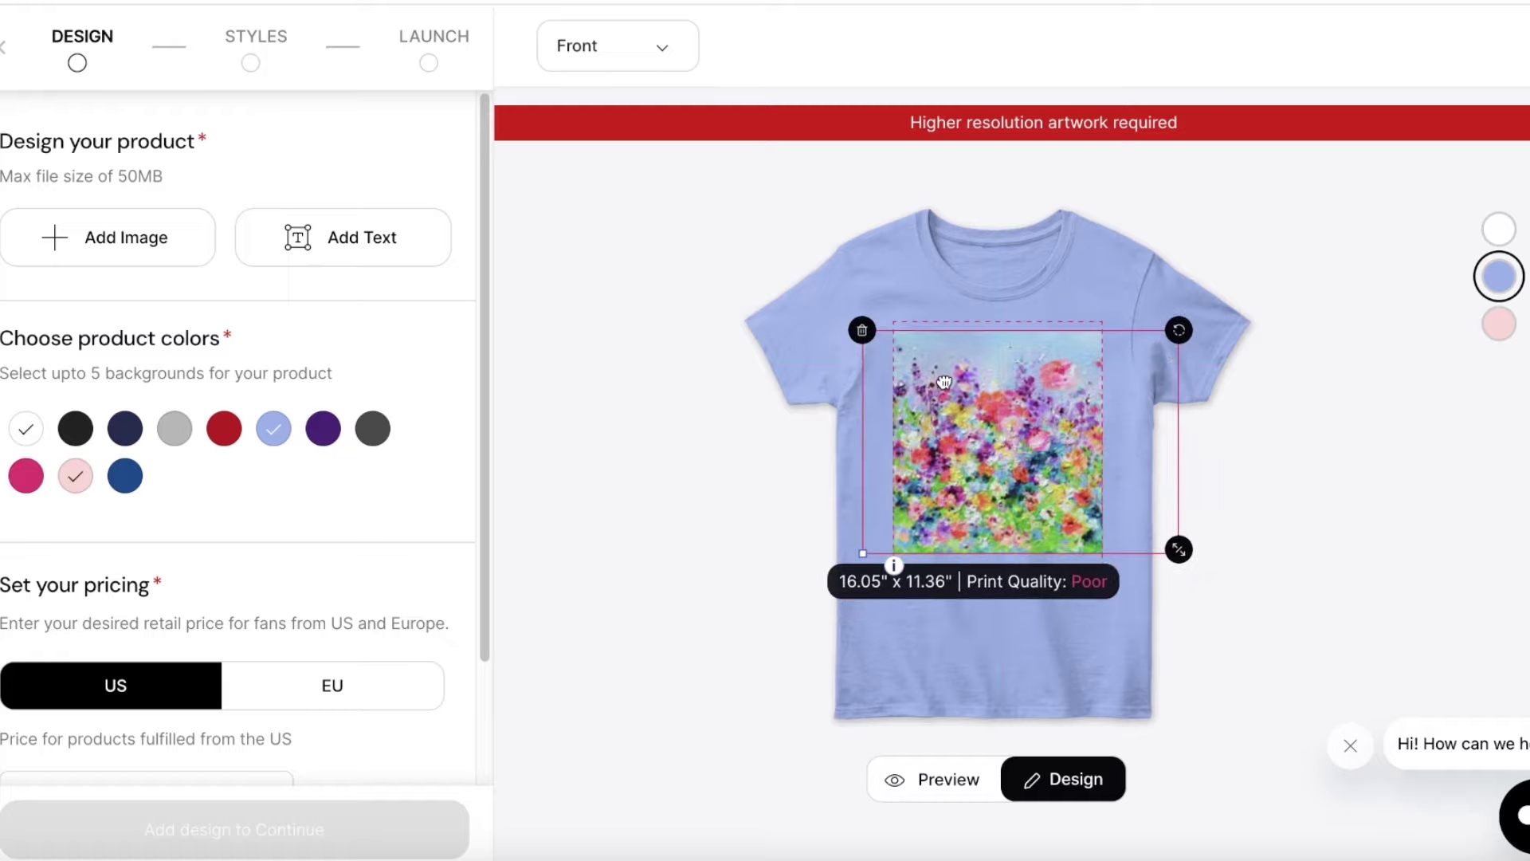
left_click_drag(1179, 546, 1201, 588)
left_click(1485, 493)
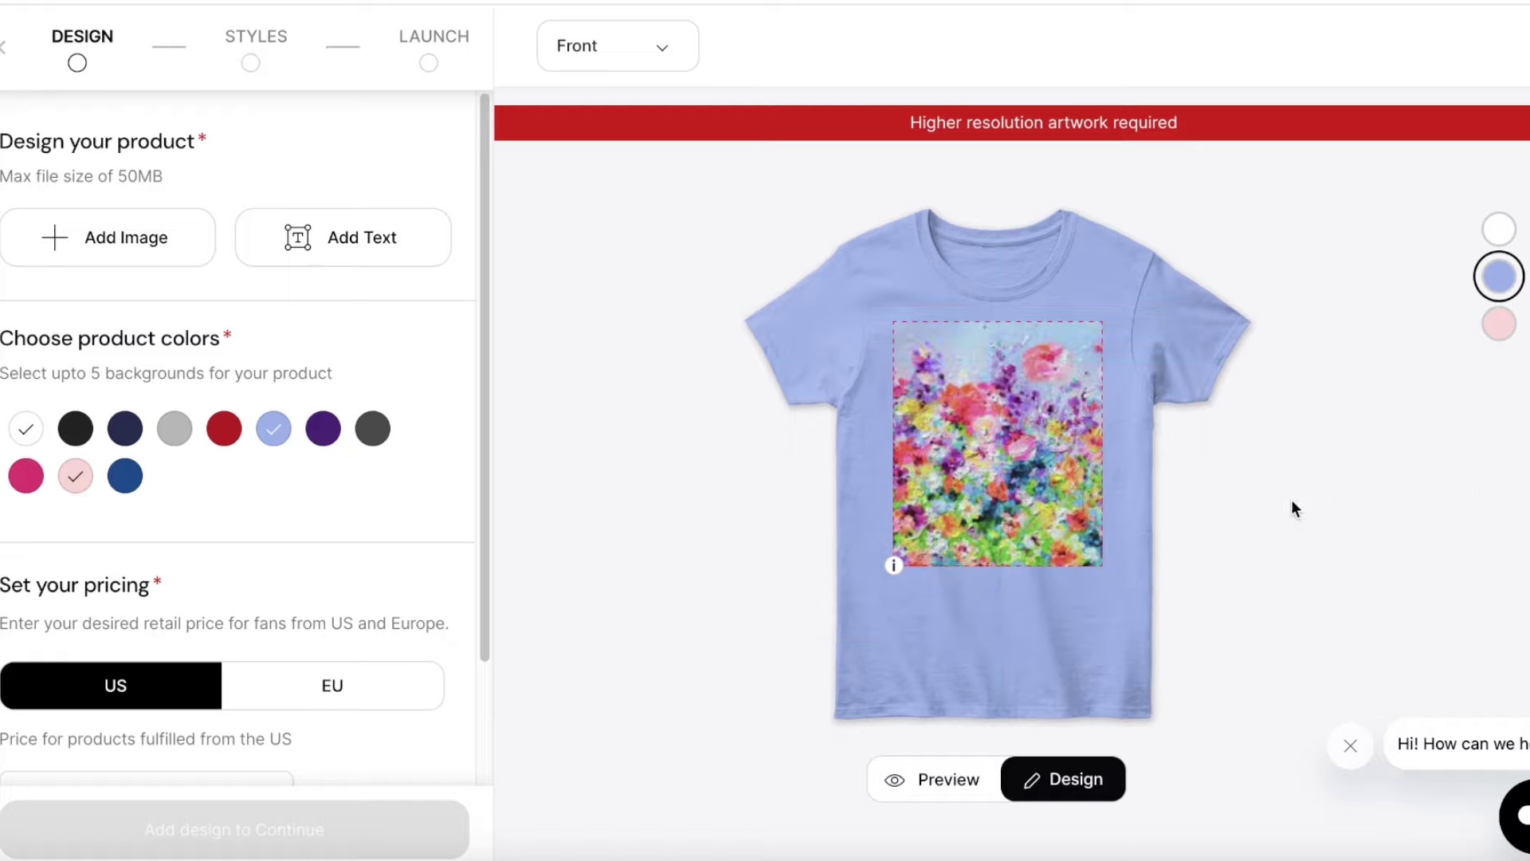
Step: Try to add the text "Floral Fiesta" below the flower image on the tee
left_click(351, 231)
left_click_drag(1007, 367, 980, 580)
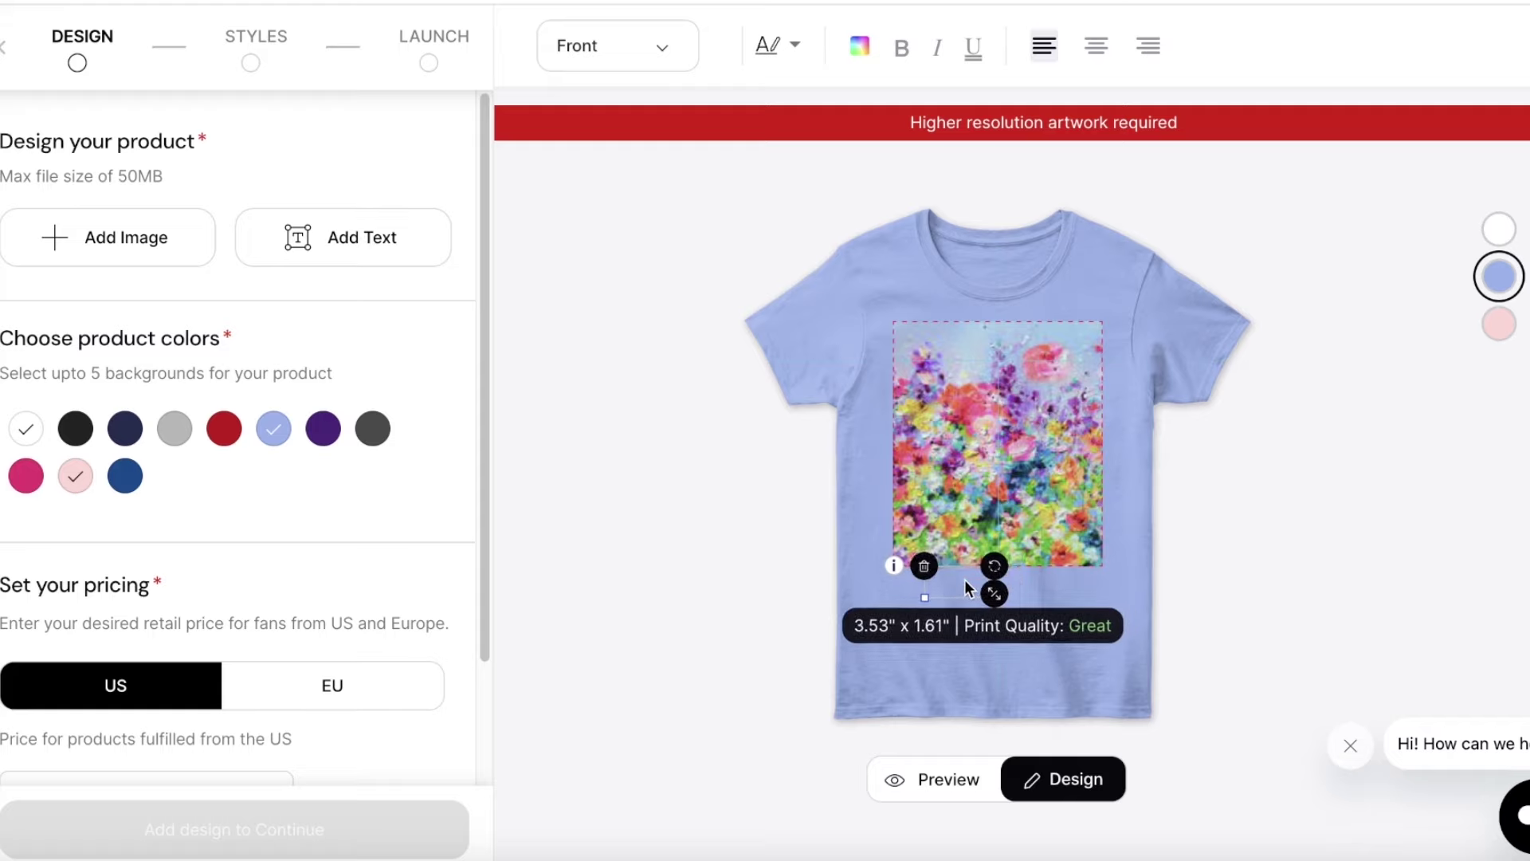
left_click(962, 596)
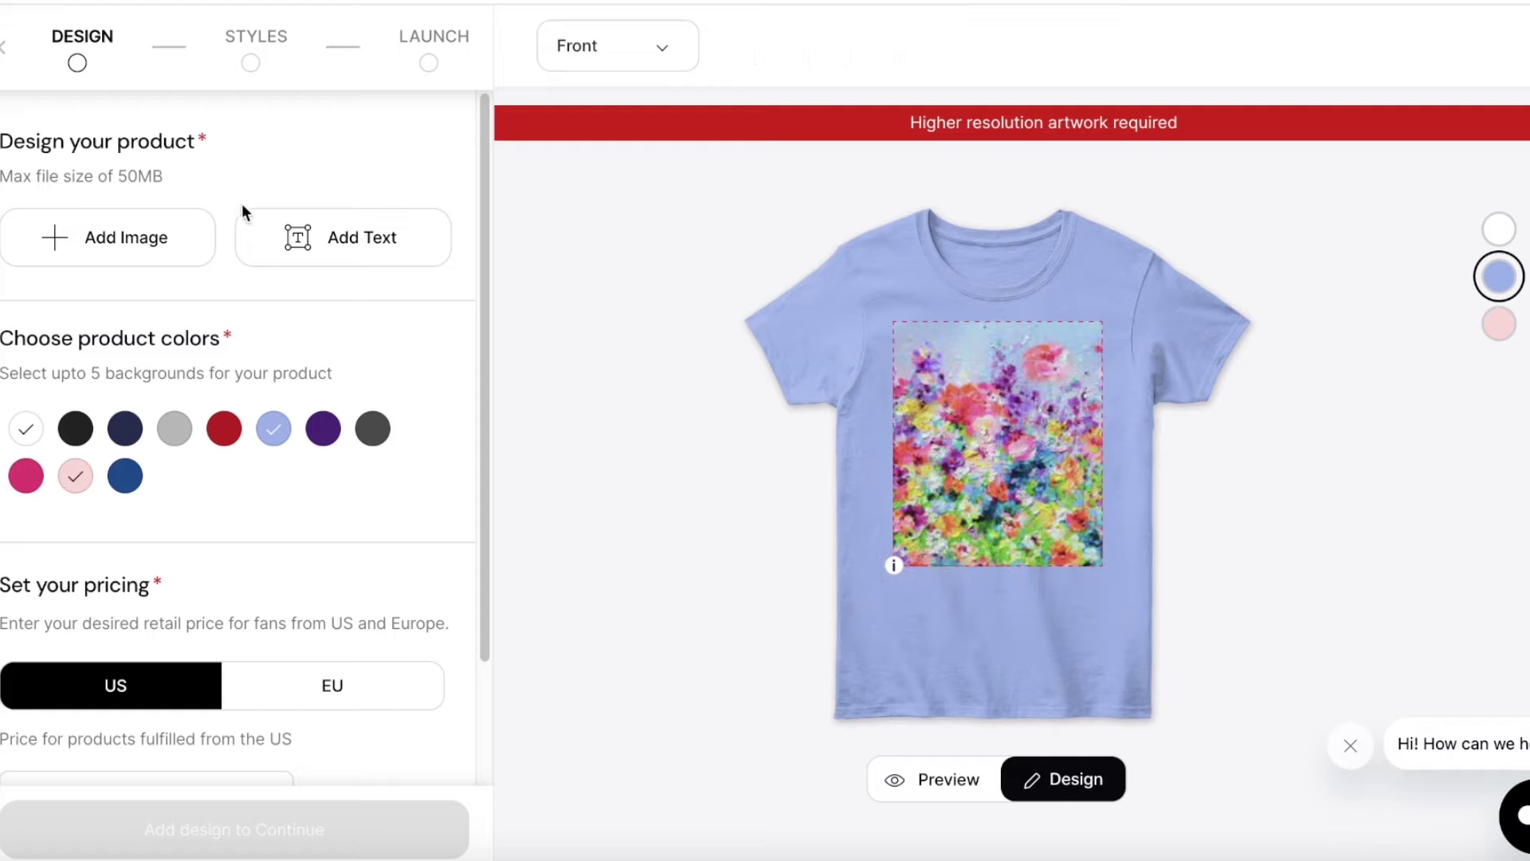
left_click(310, 239)
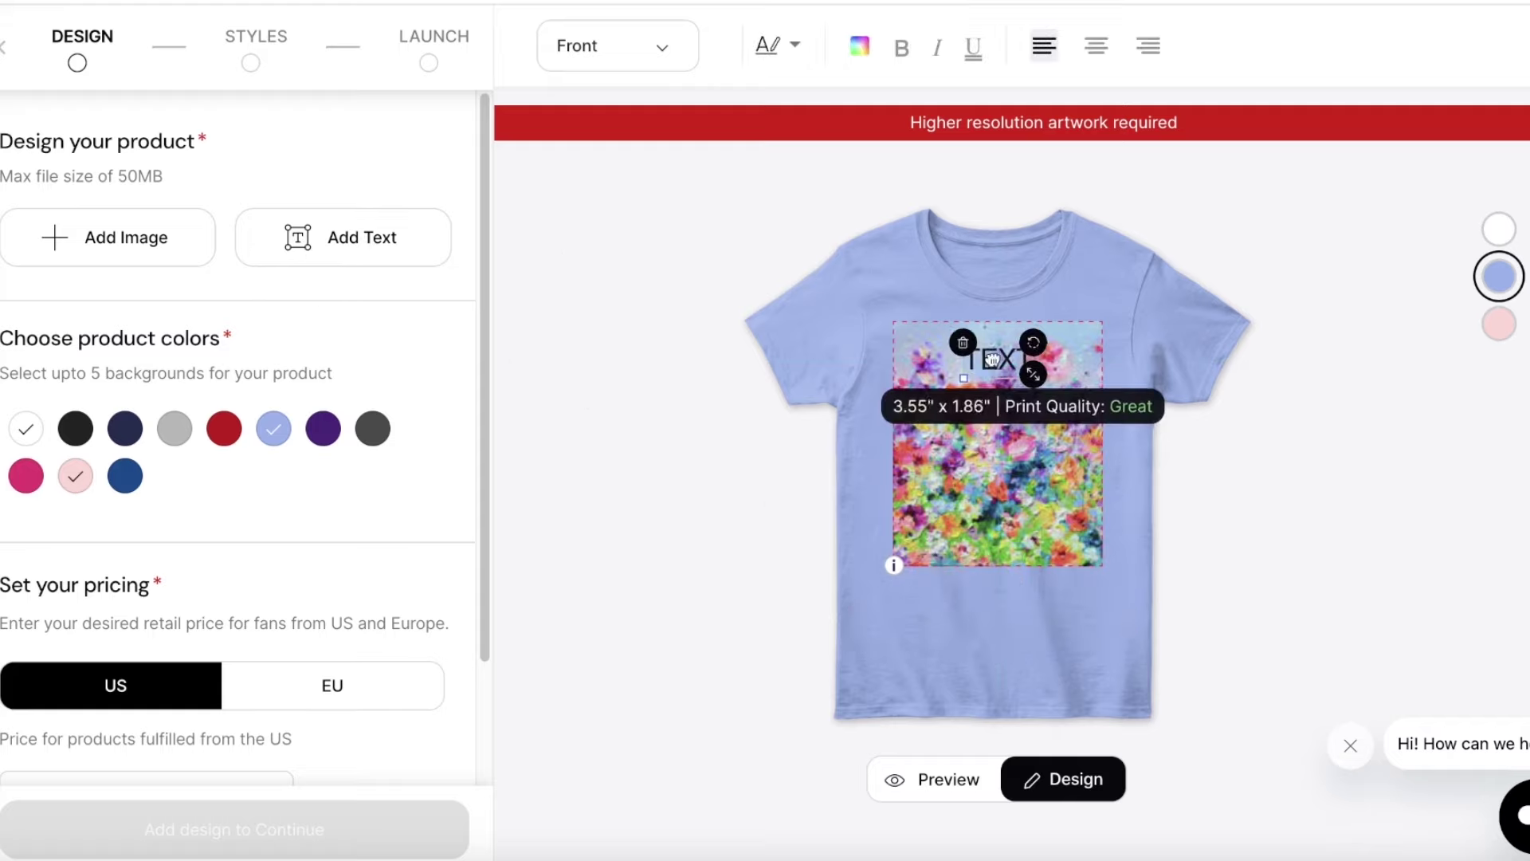
key("BackSpace")
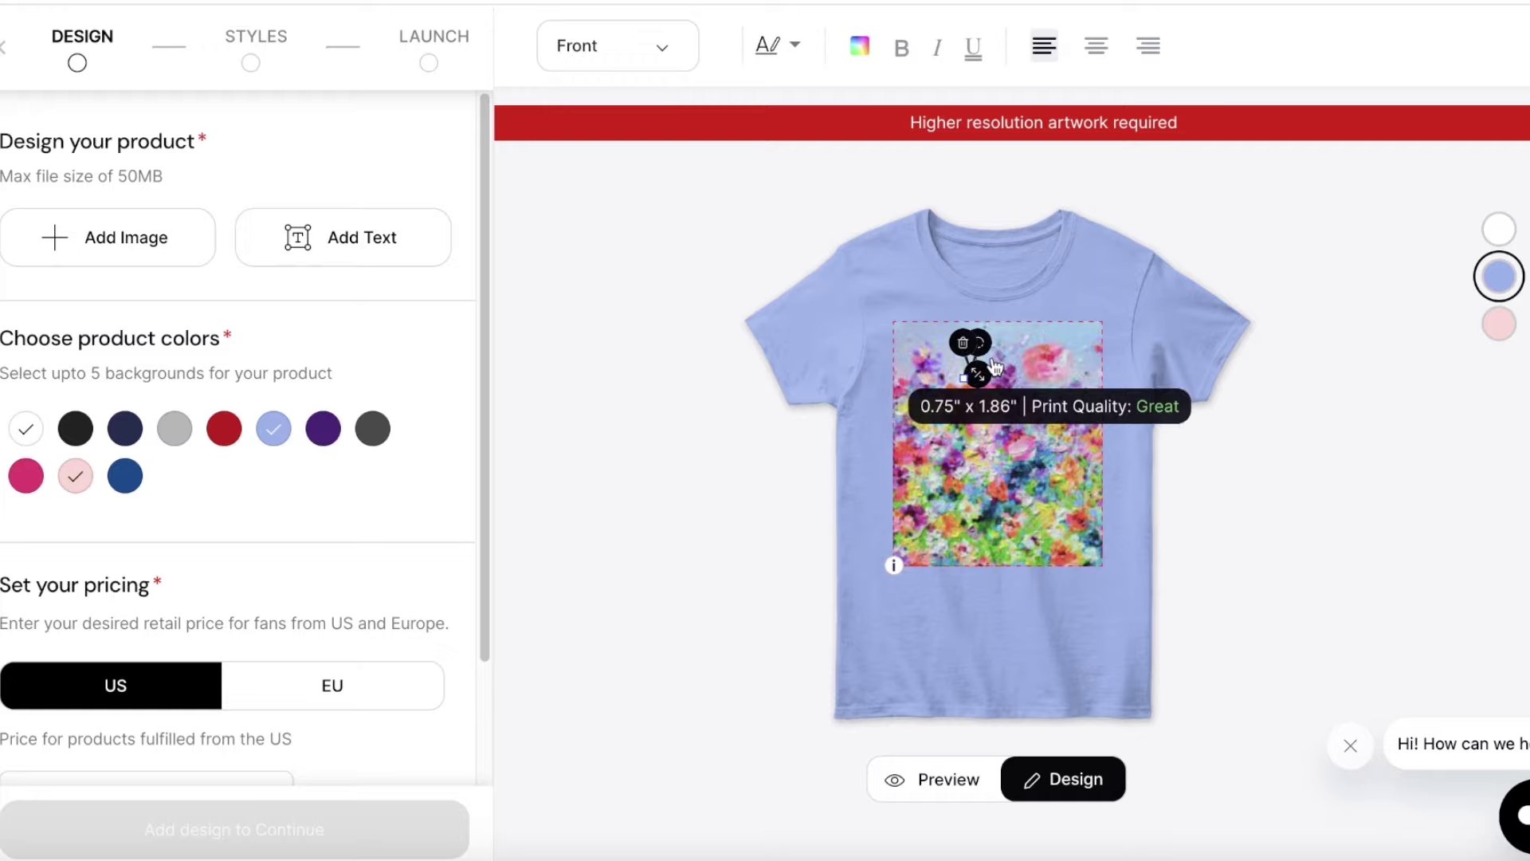
key("ctrl+v")
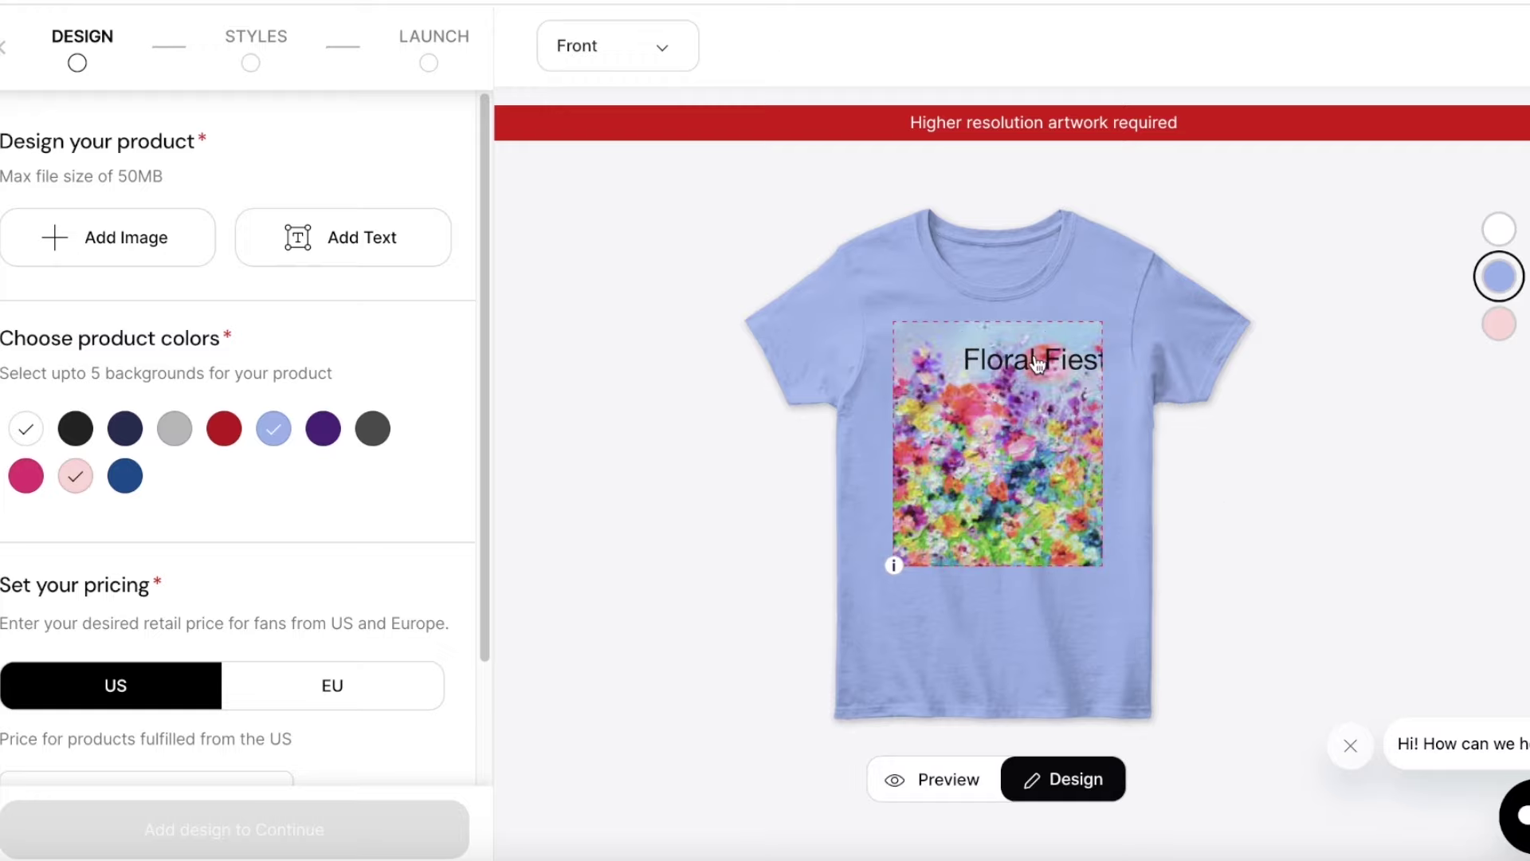
left_click_drag(1037, 364, 997, 585)
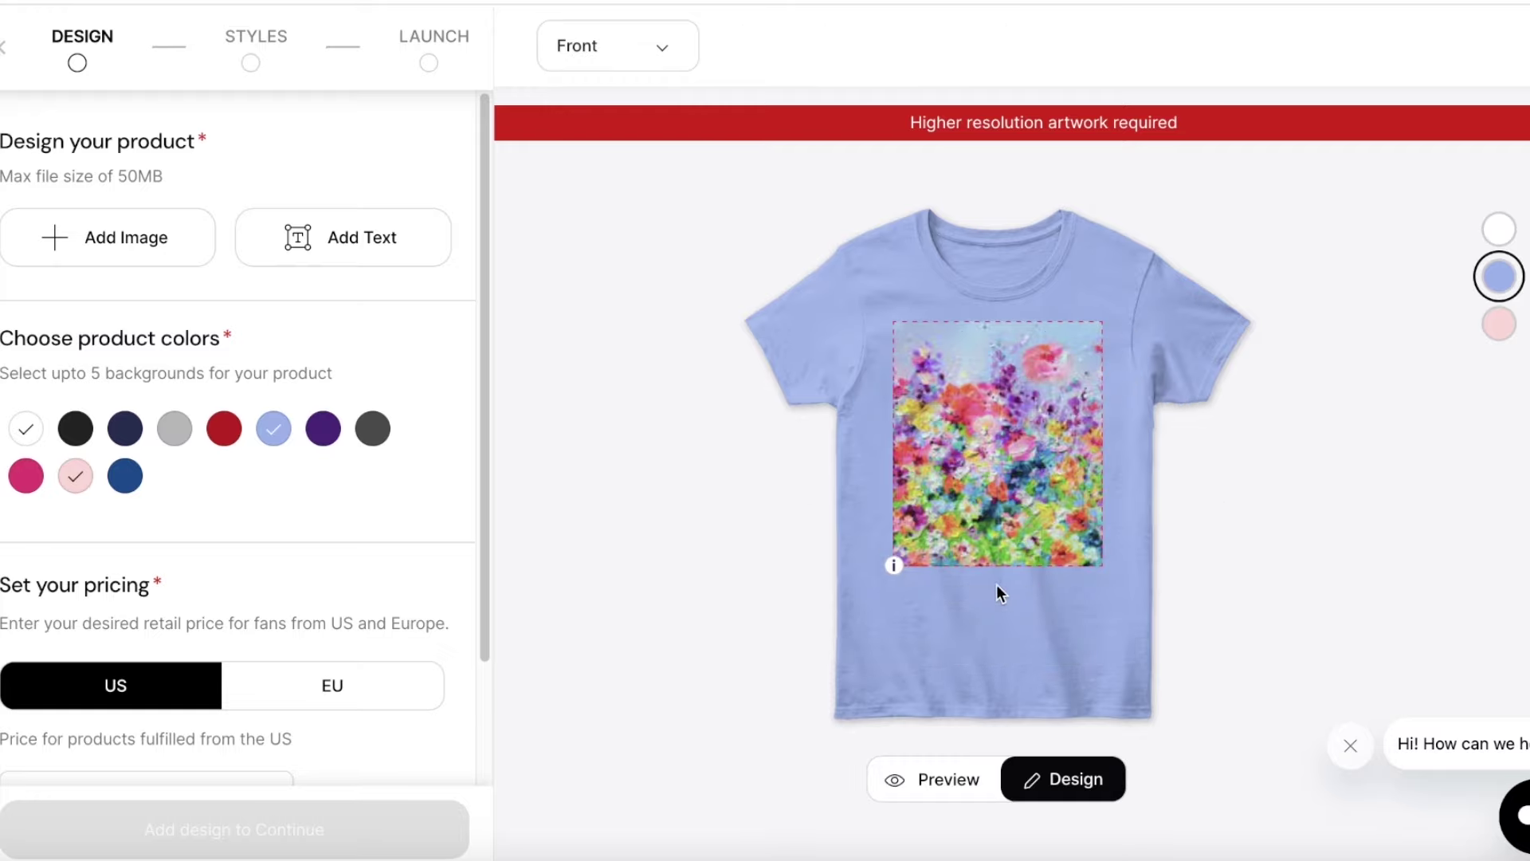
left_click(983, 601)
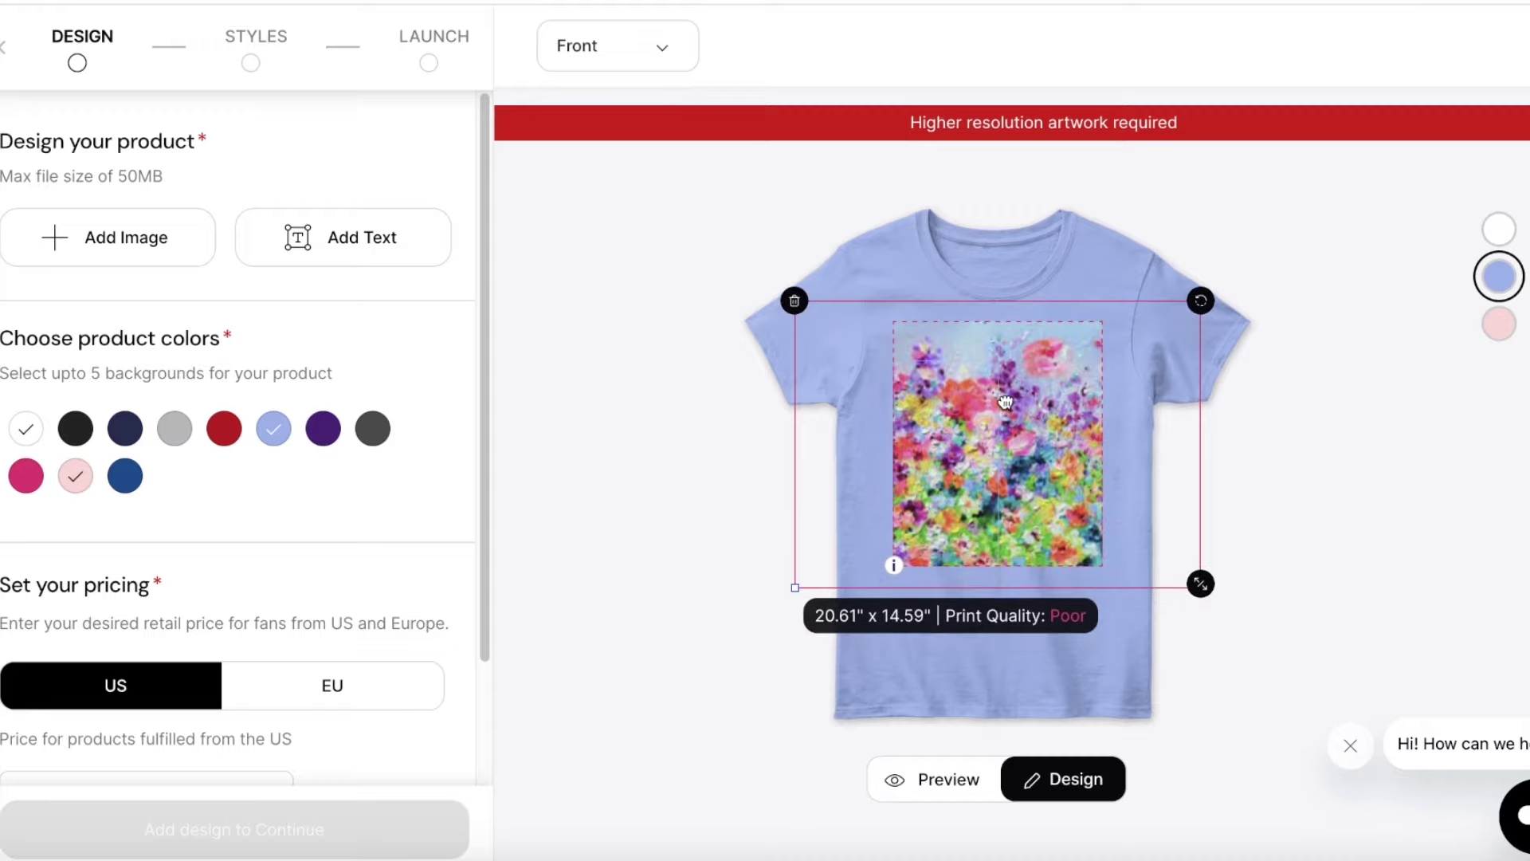
Step: Scale the flower image down to about 18.2" x 12.9" and reposition it over the print area
mouse_move(1035, 402)
left_mouse_down()
mouse_move(1035, 436)
mouse_move(1035, 416)
left_mouse_up()
left_click(1302, 490)
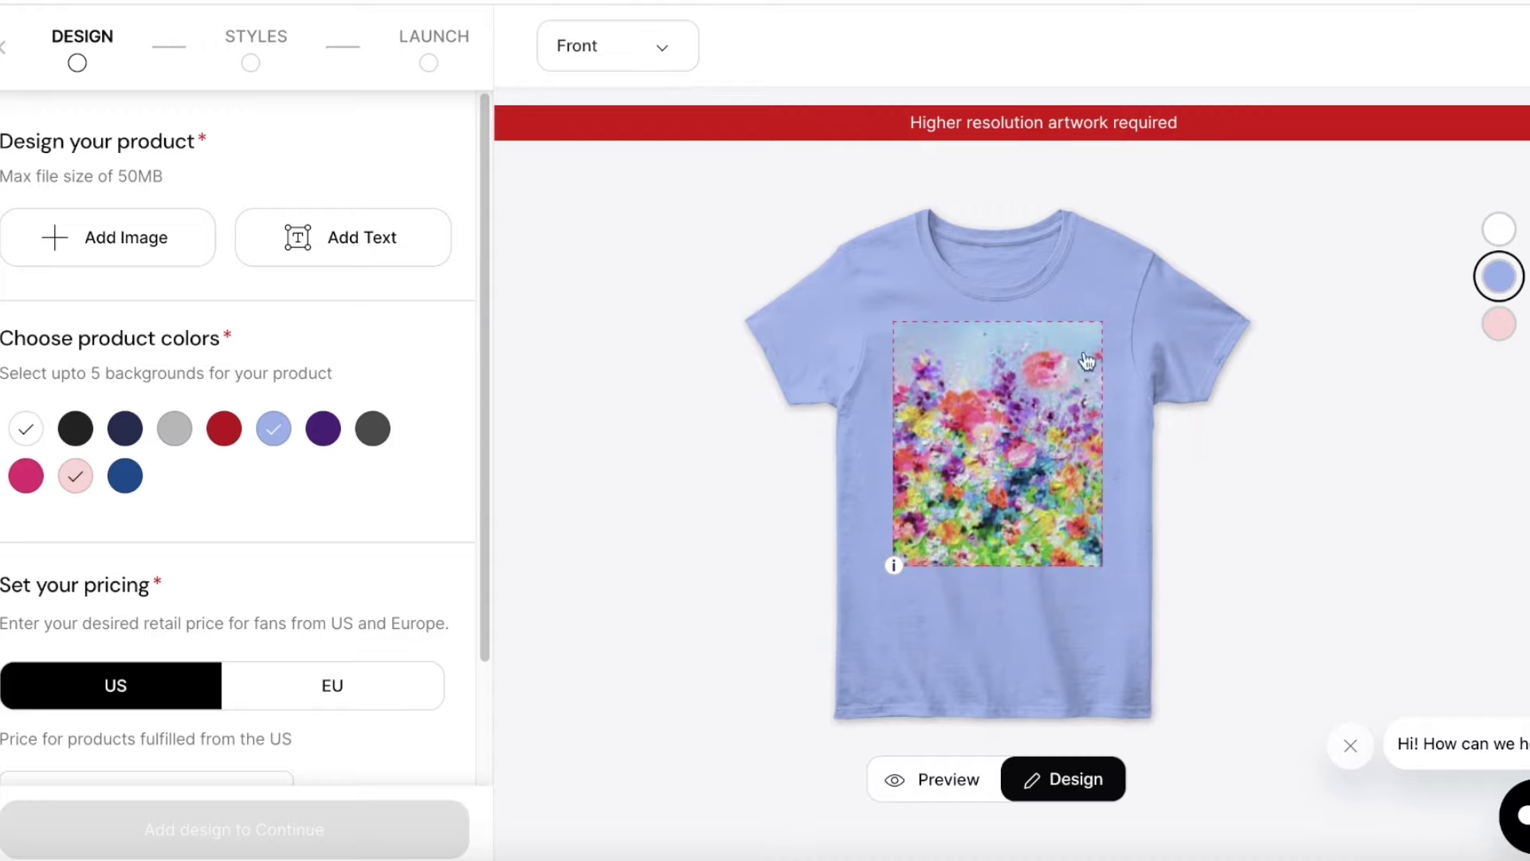
left_click(1087, 361)
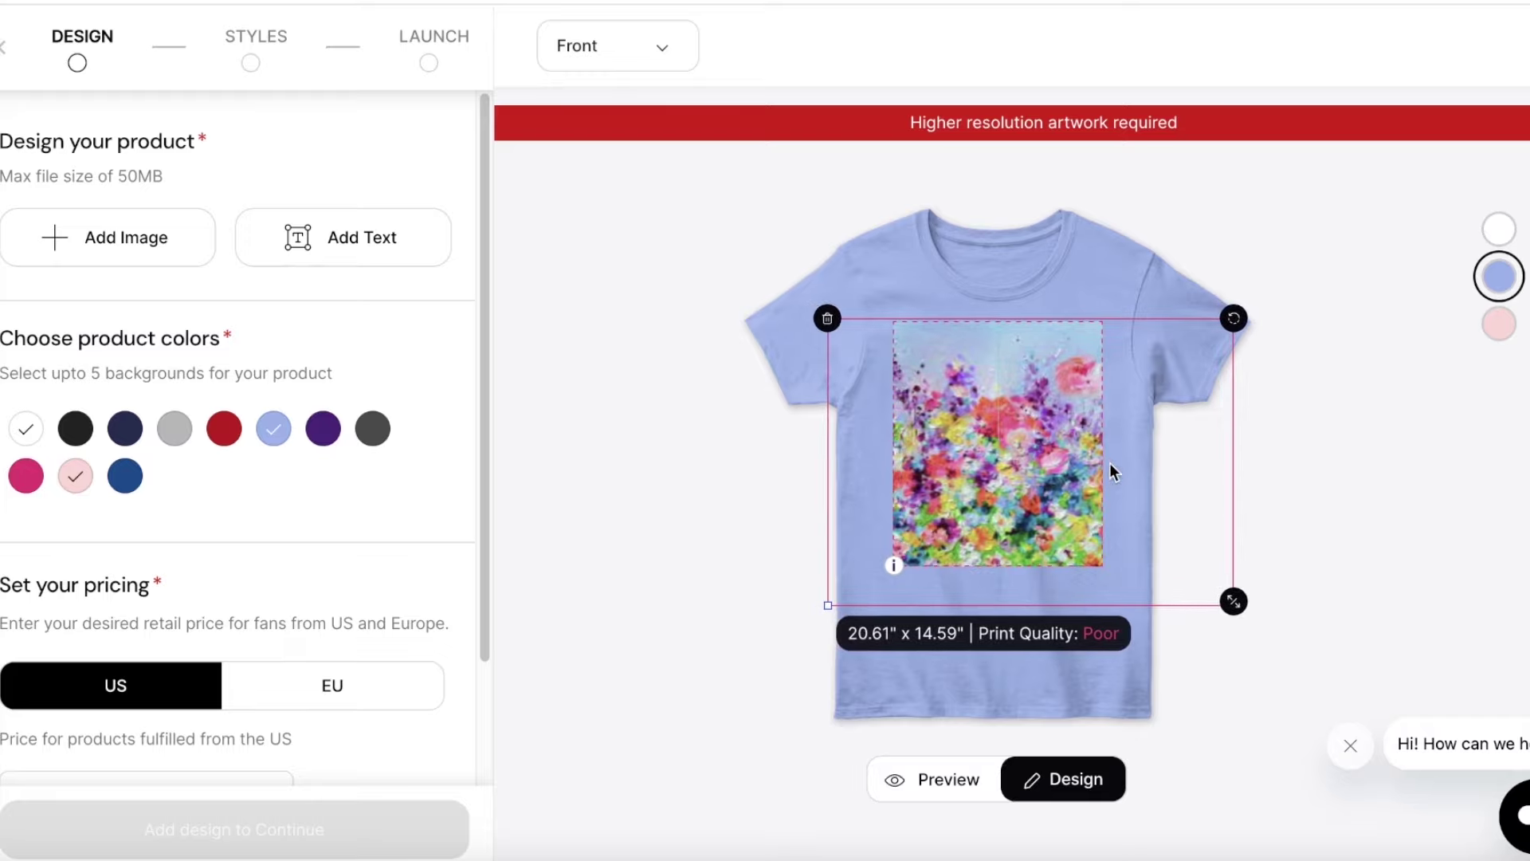
left_click_drag(1111, 464, 1107, 464)
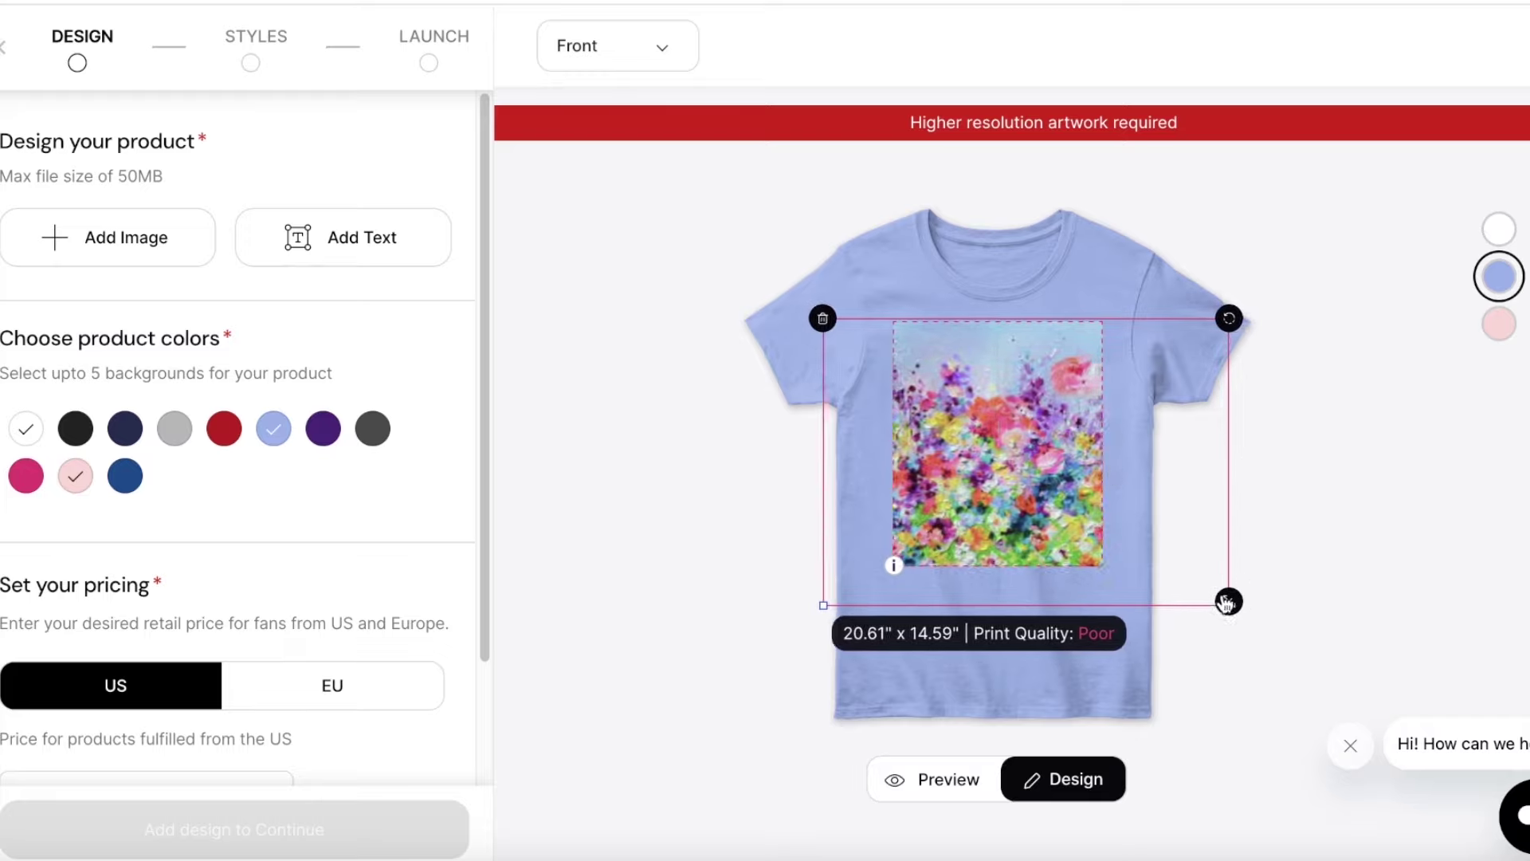
left_click_drag(1229, 601, 1192, 588)
left_click_drag(1011, 408, 1050, 406)
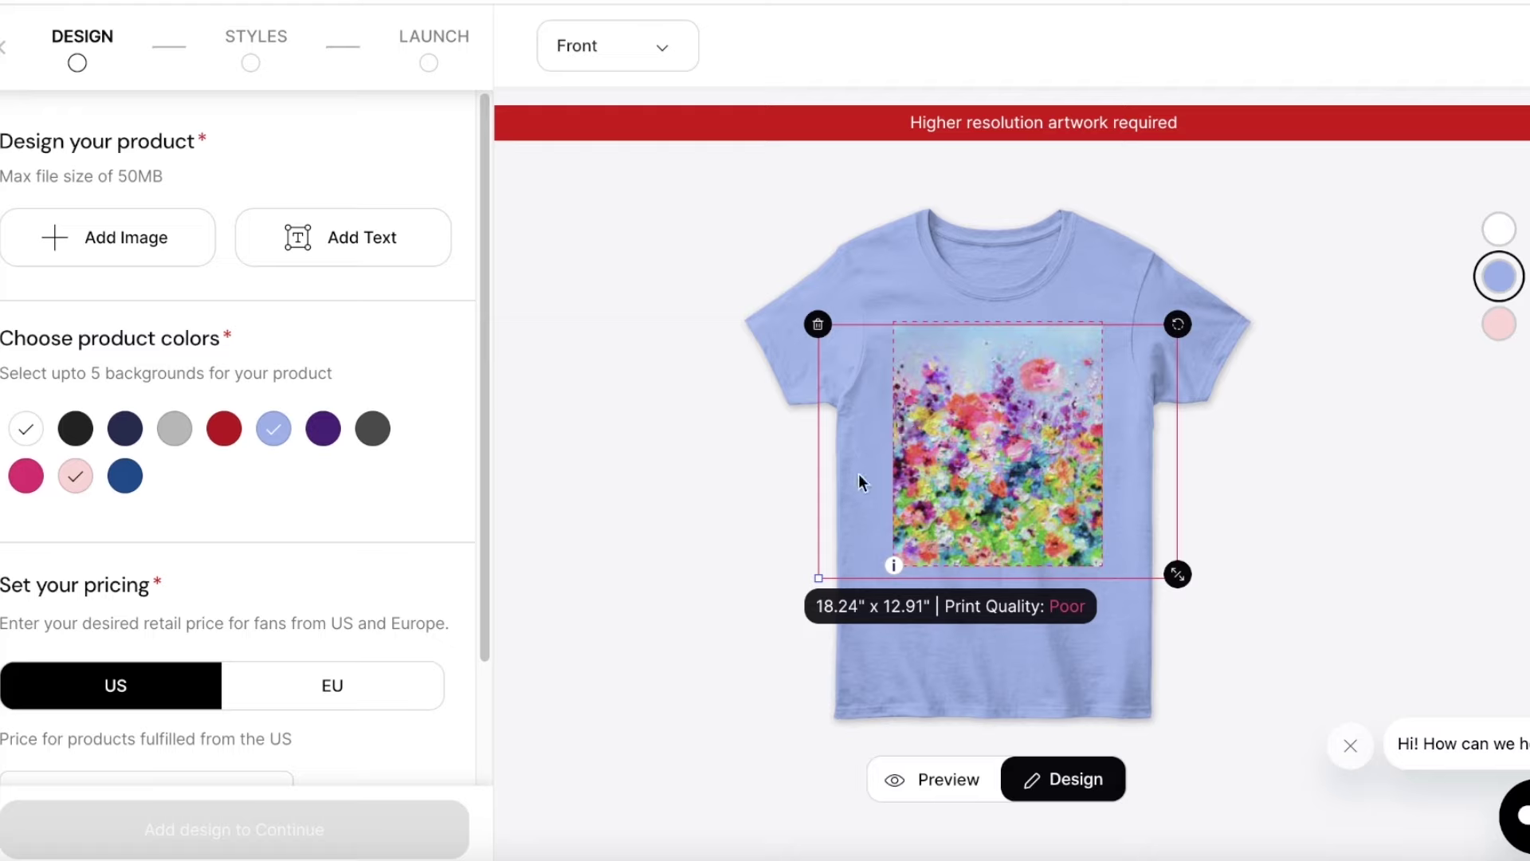
Step: Add the text "floral fiesta" over the upper part of the flower image and view the tee's back before returning to the front
left_click(331, 236)
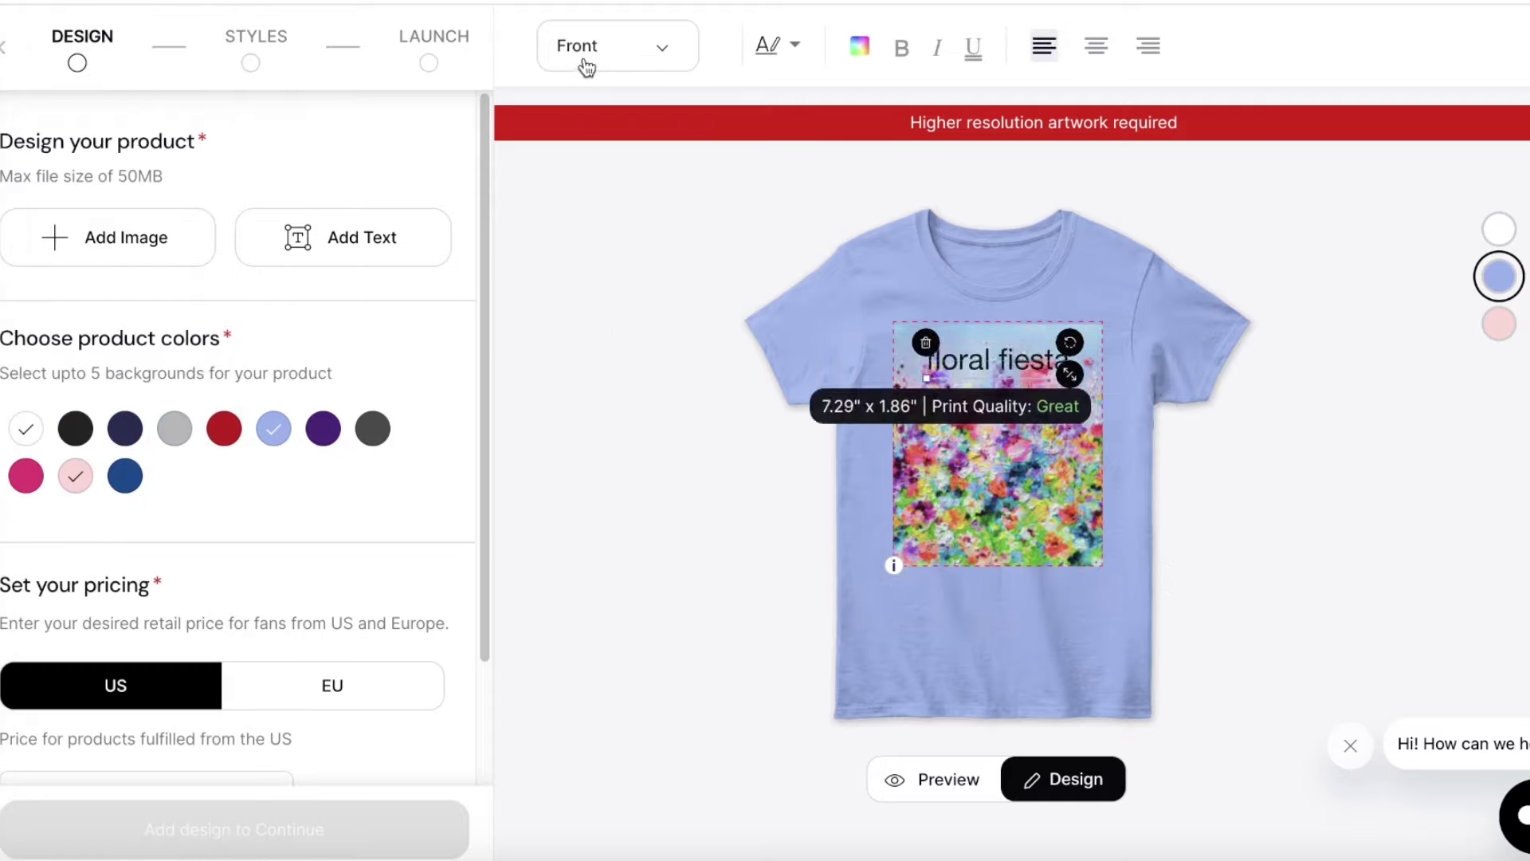
left_click(584, 54)
left_click(587, 75)
left_click(609, 52)
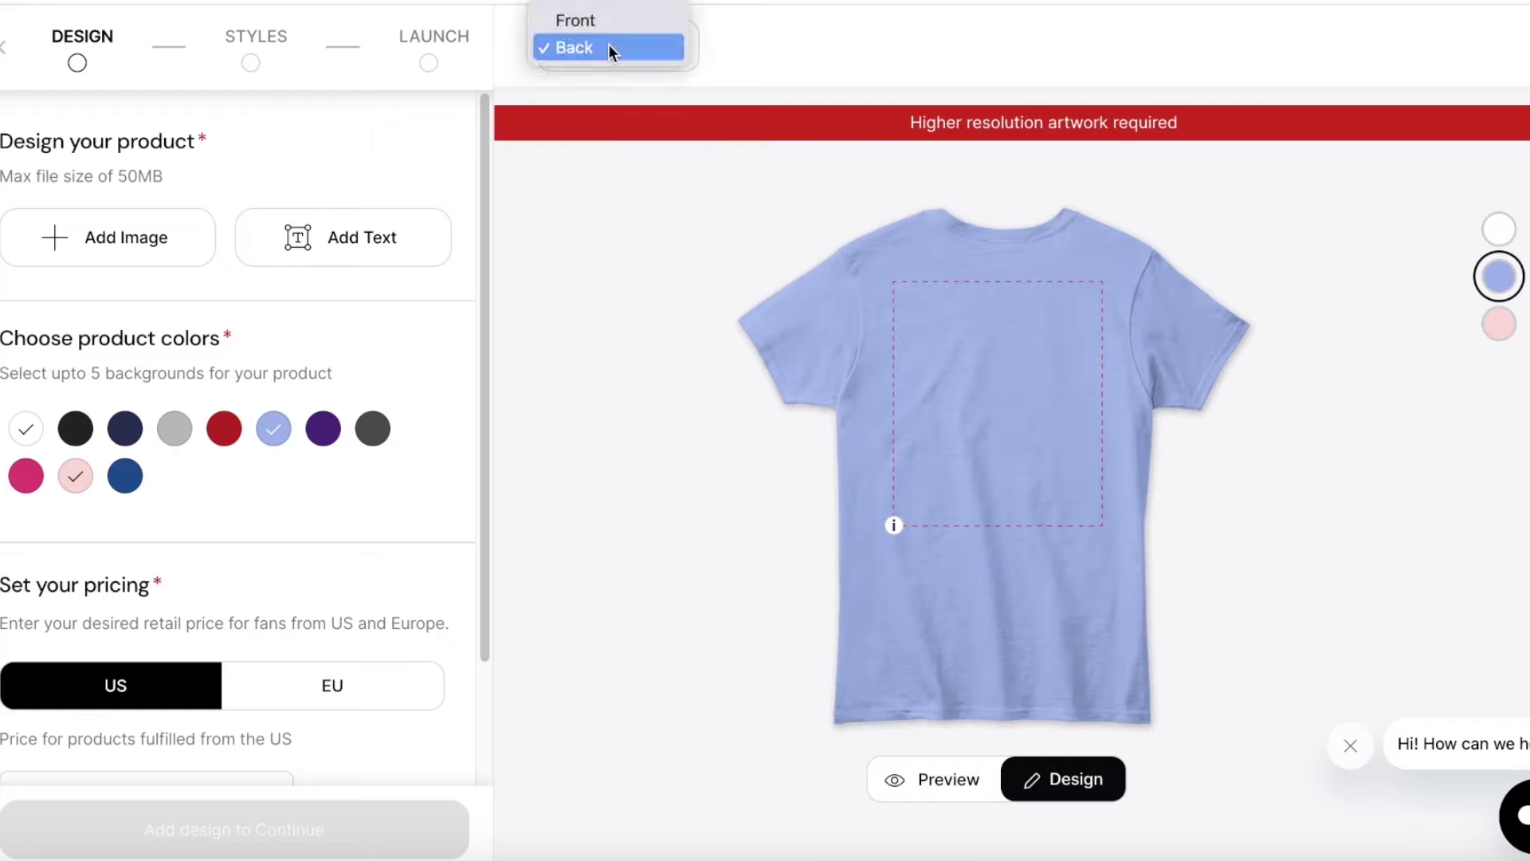
left_click(609, 21)
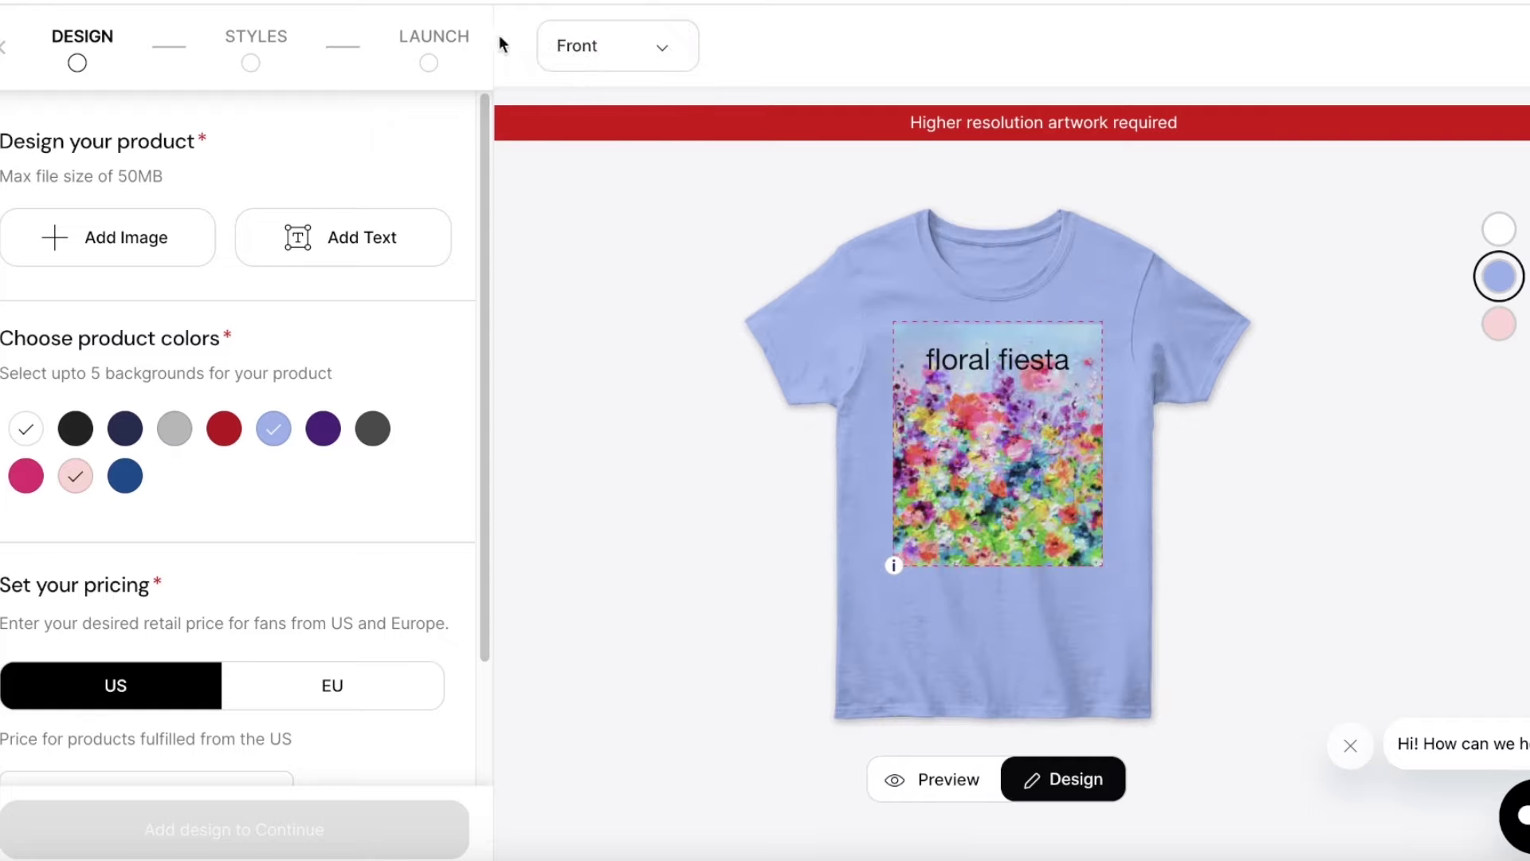
Step: Try the home & hearth font on the "floral fiesta" text and settle on a thin handwritten font
left_click(951, 367)
left_click(787, 53)
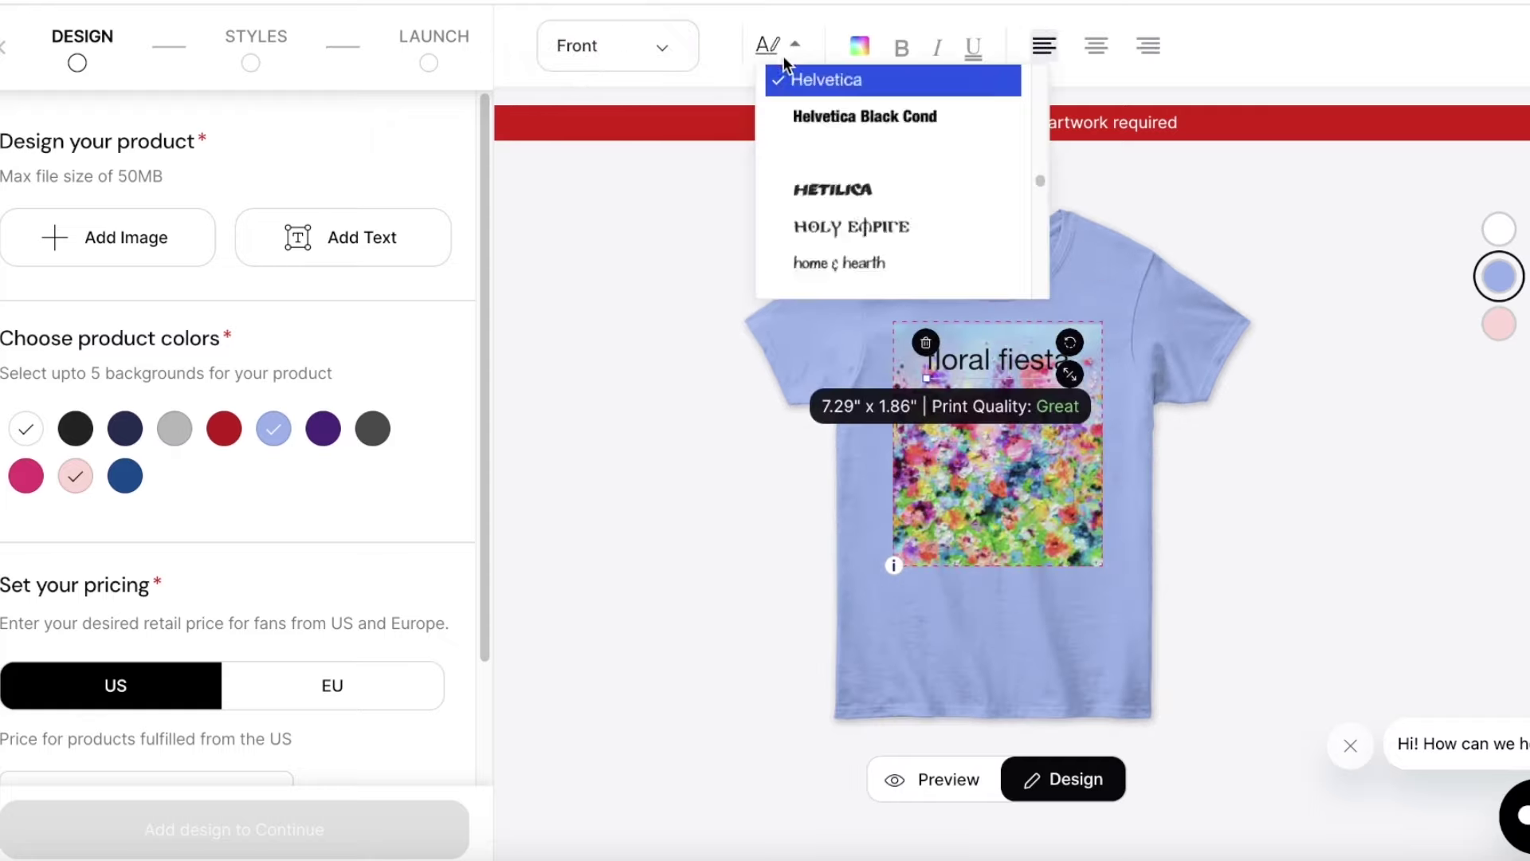
left_click(870, 263)
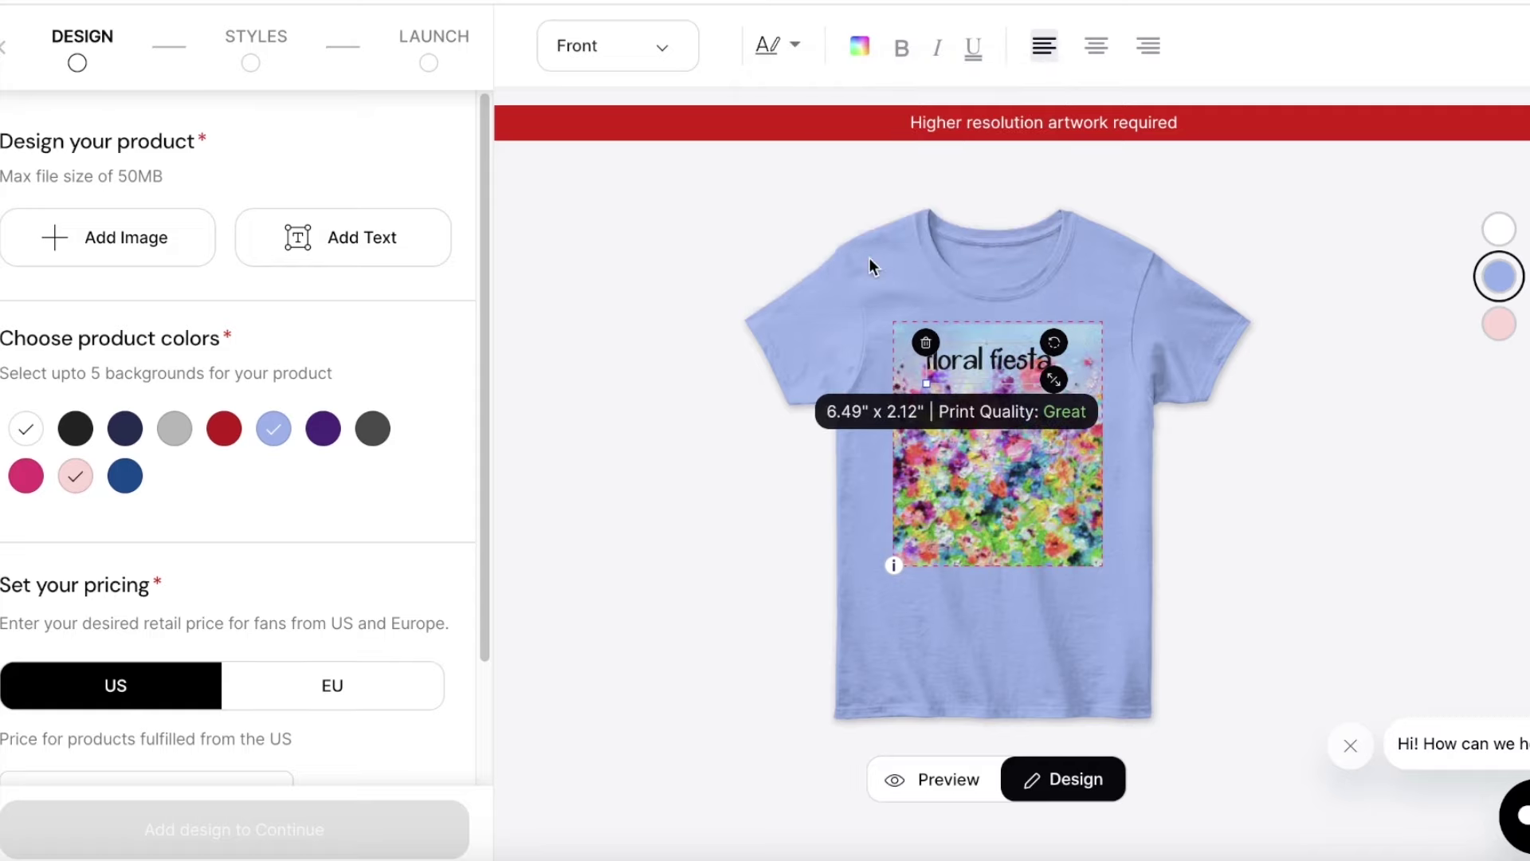
left_click(759, 57)
left_click(786, 200)
left_click(777, 48)
left_click(821, 151)
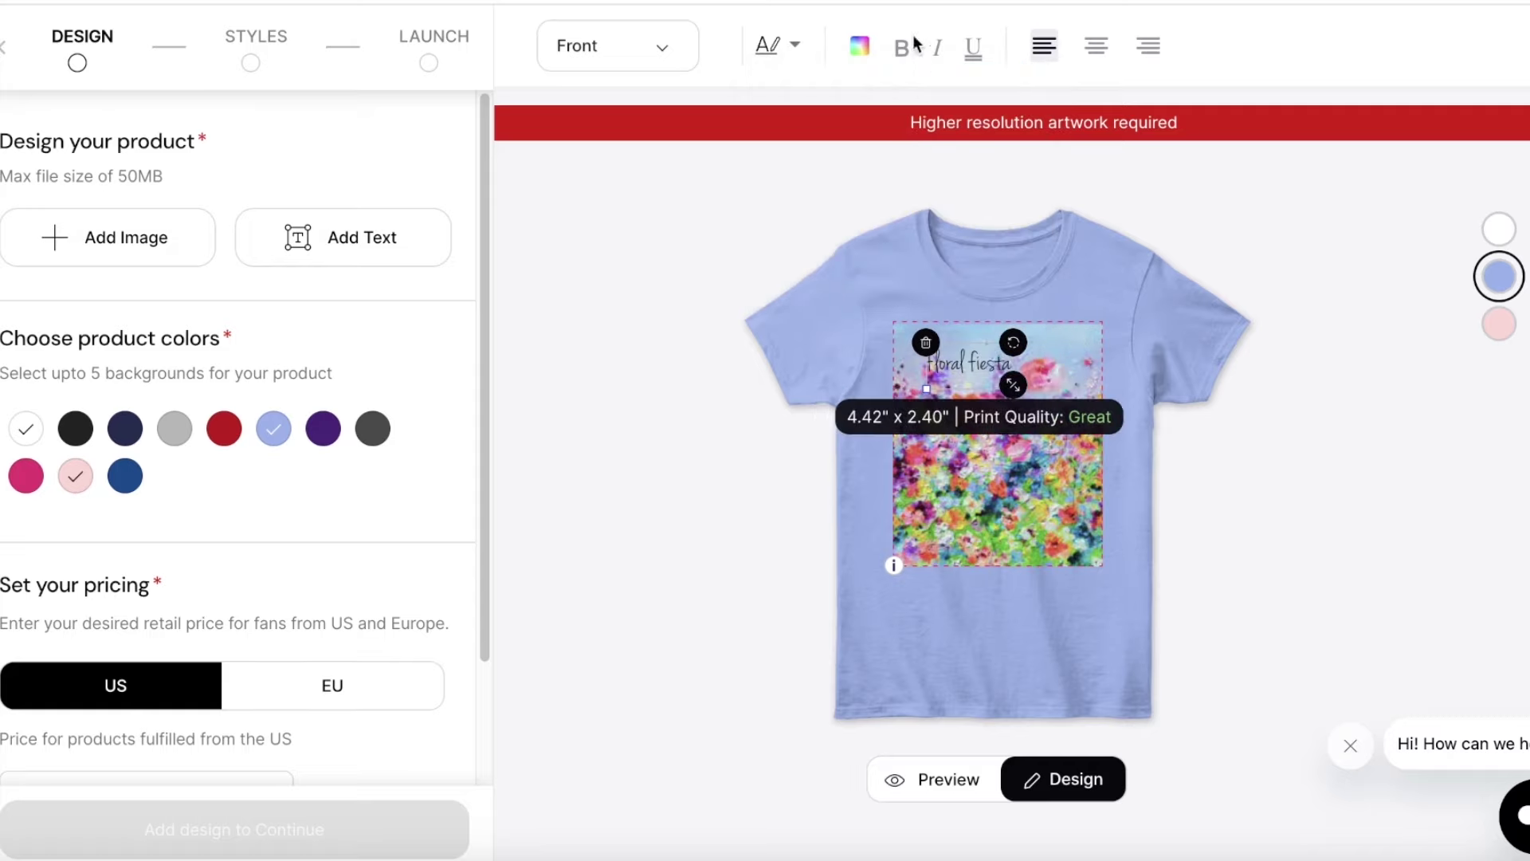
Step: Set the "floral fiesta" text color to black and center the text across the upper part of the flower image
left_click(861, 48)
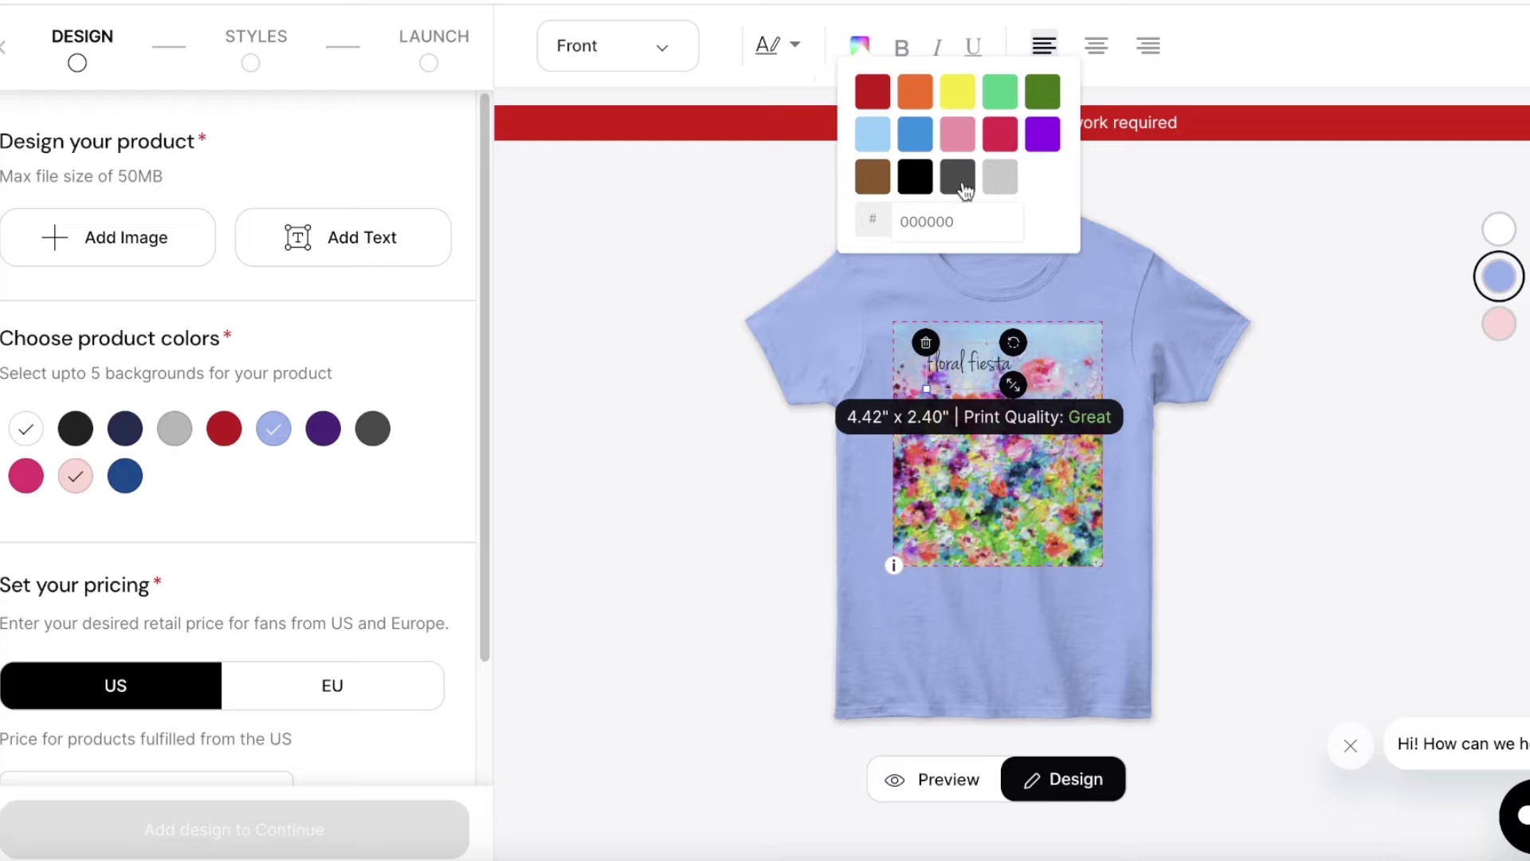
left_click(1000, 175)
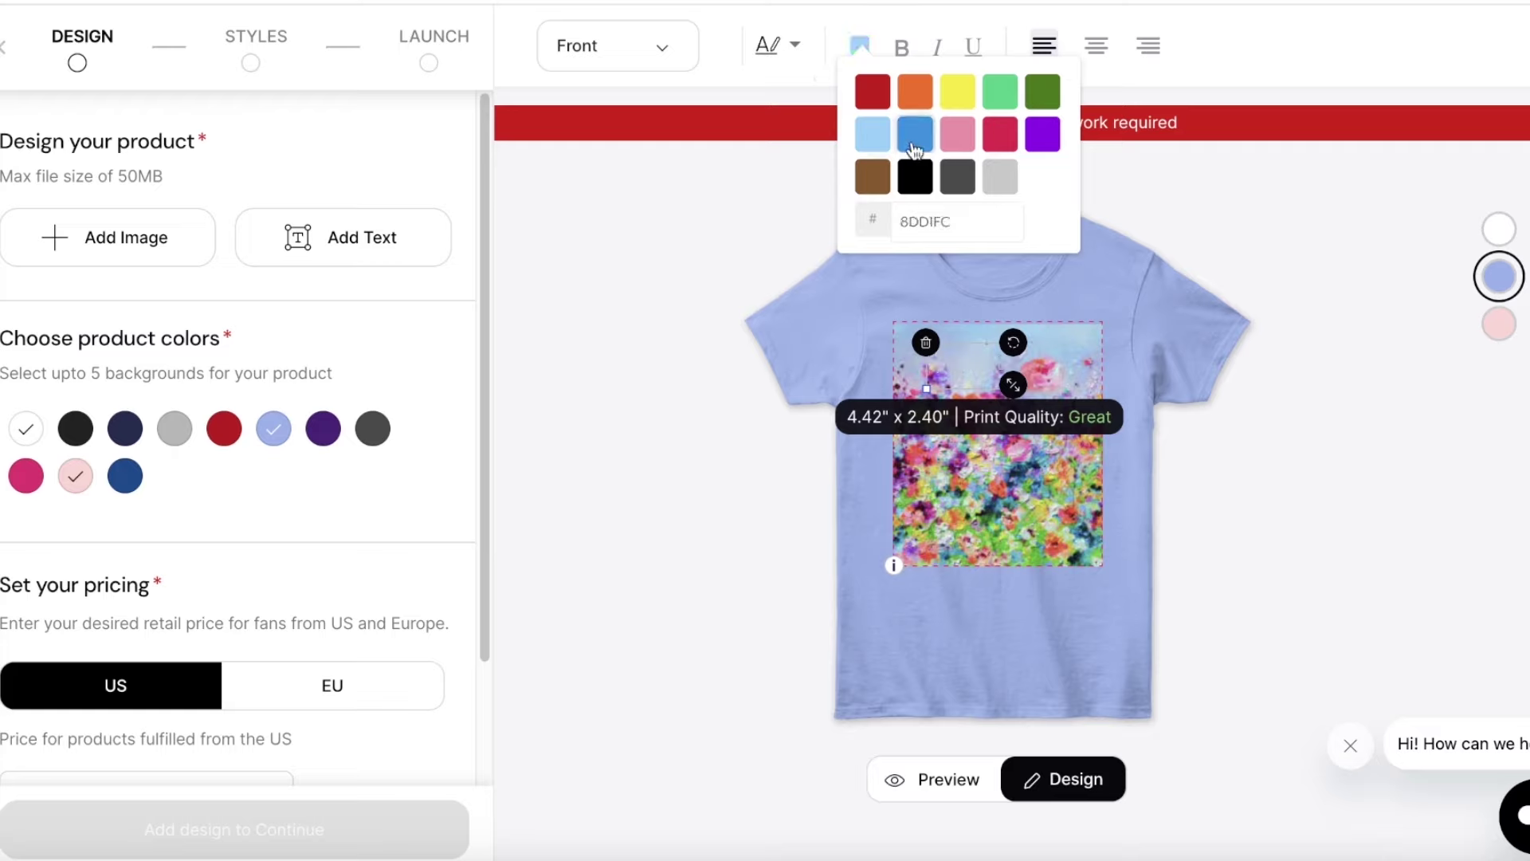
left_click(916, 175)
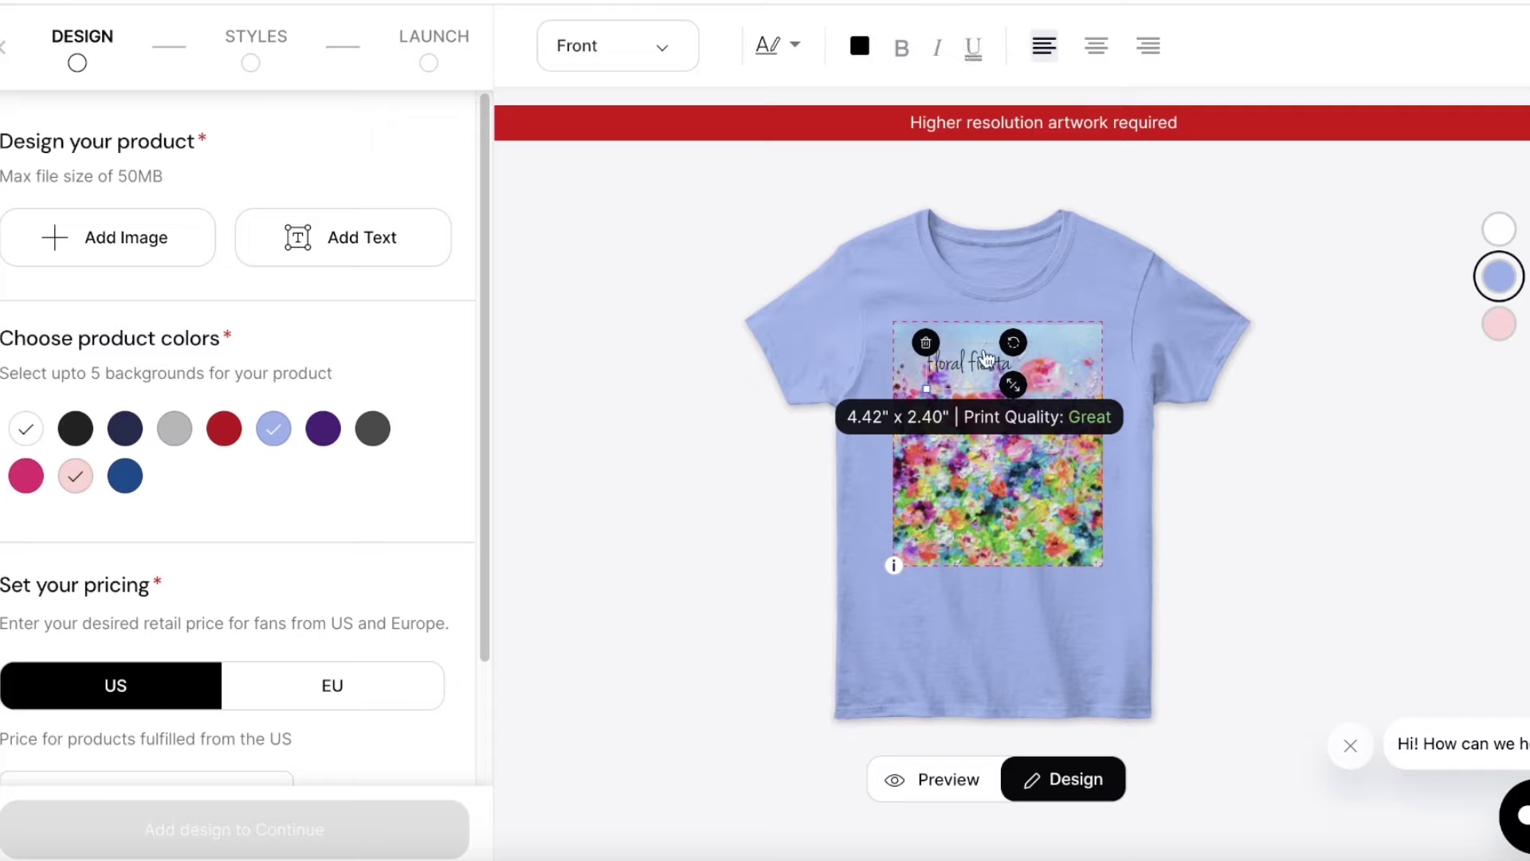
left_click_drag(989, 356, 992, 364)
left_click(1456, 357)
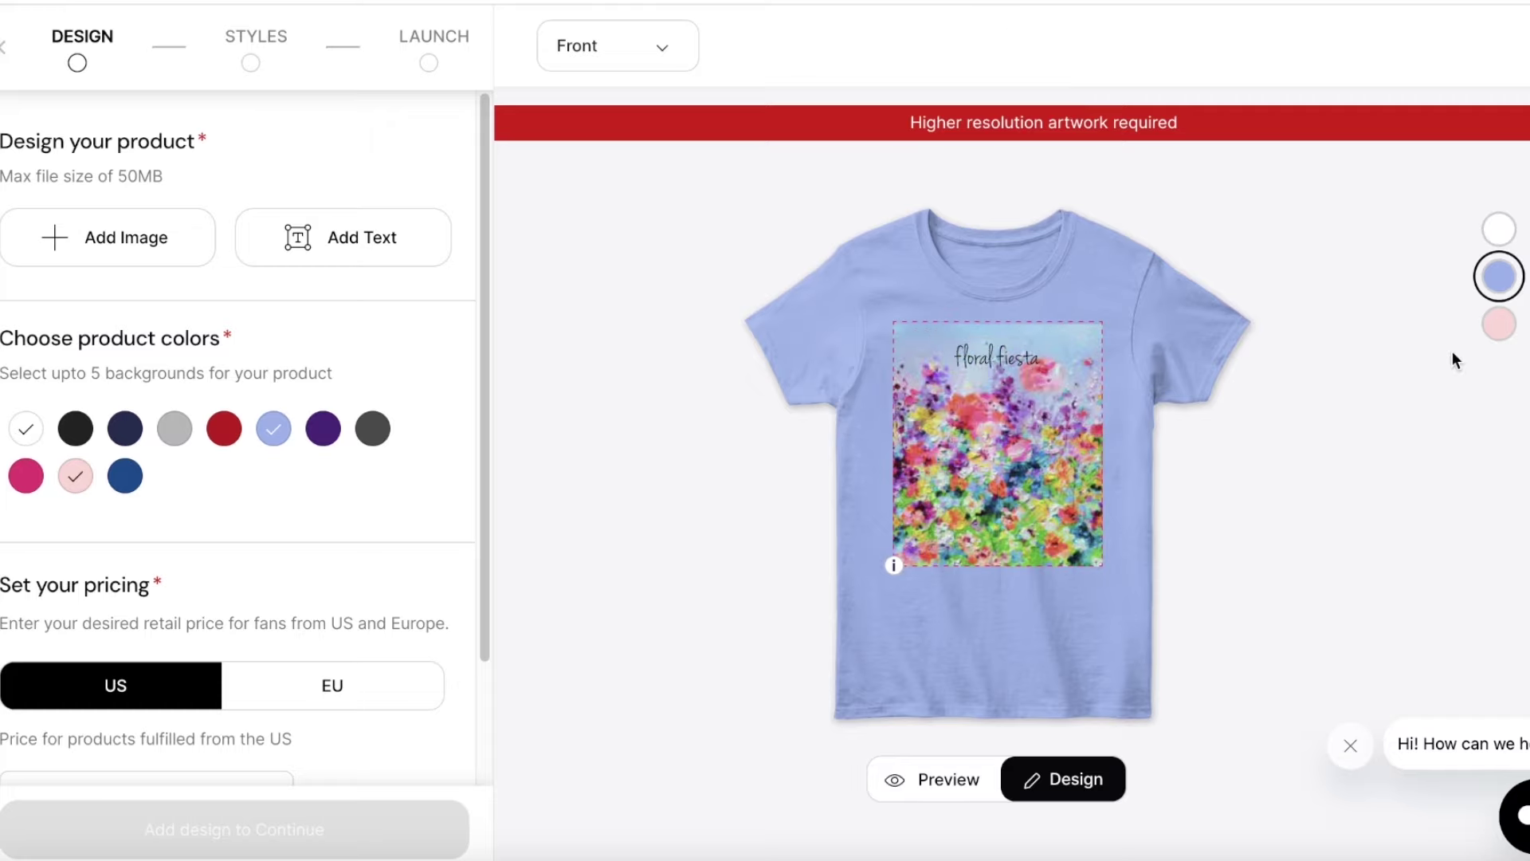
left_click(992, 362)
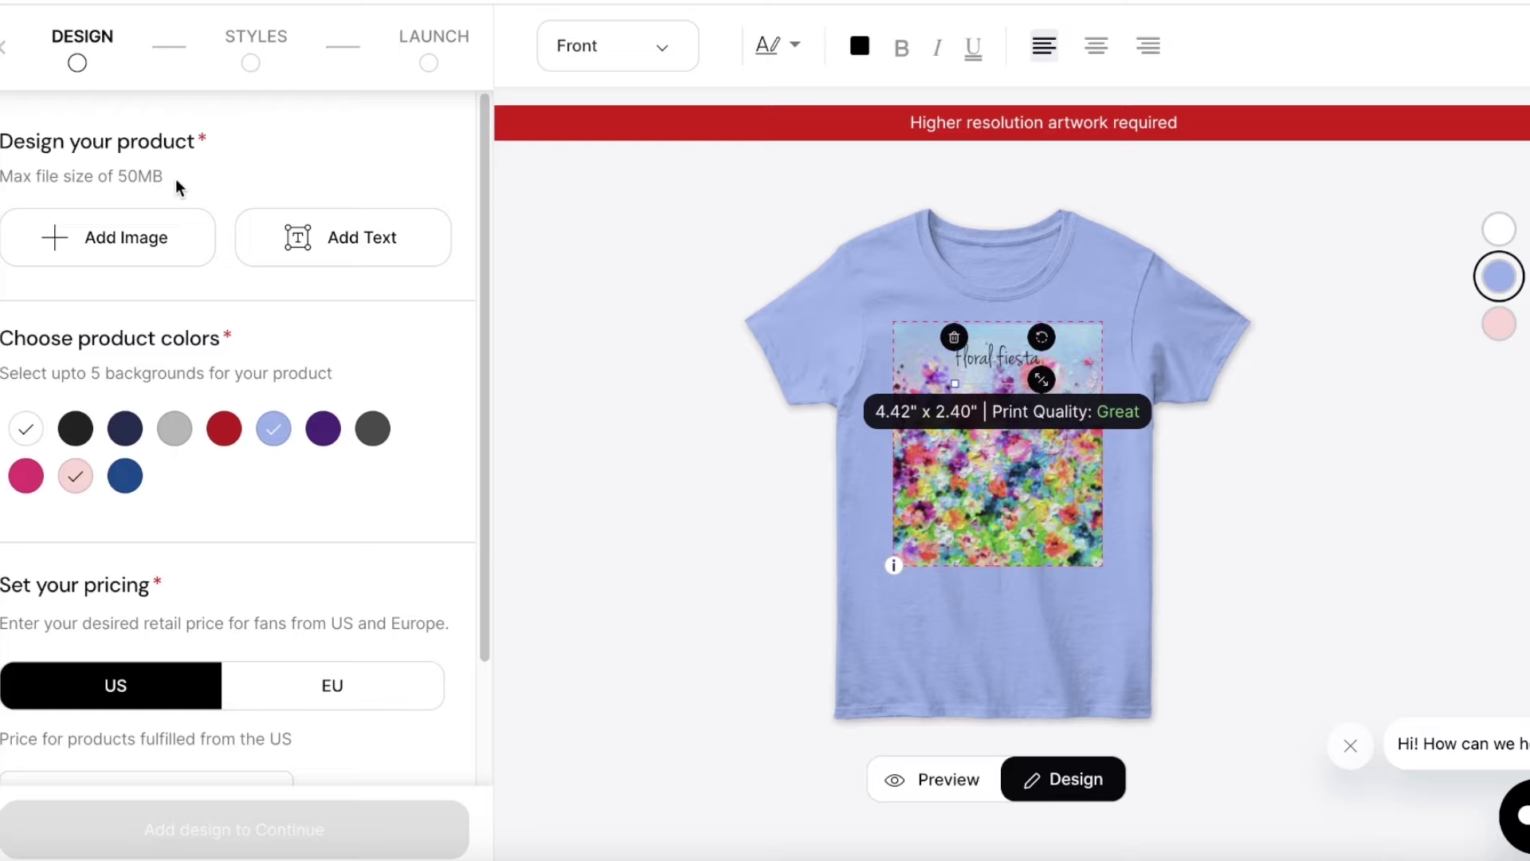
Step: View the EU pricing and set the US retail price to $30
scroll(58, 465, "down", 2)
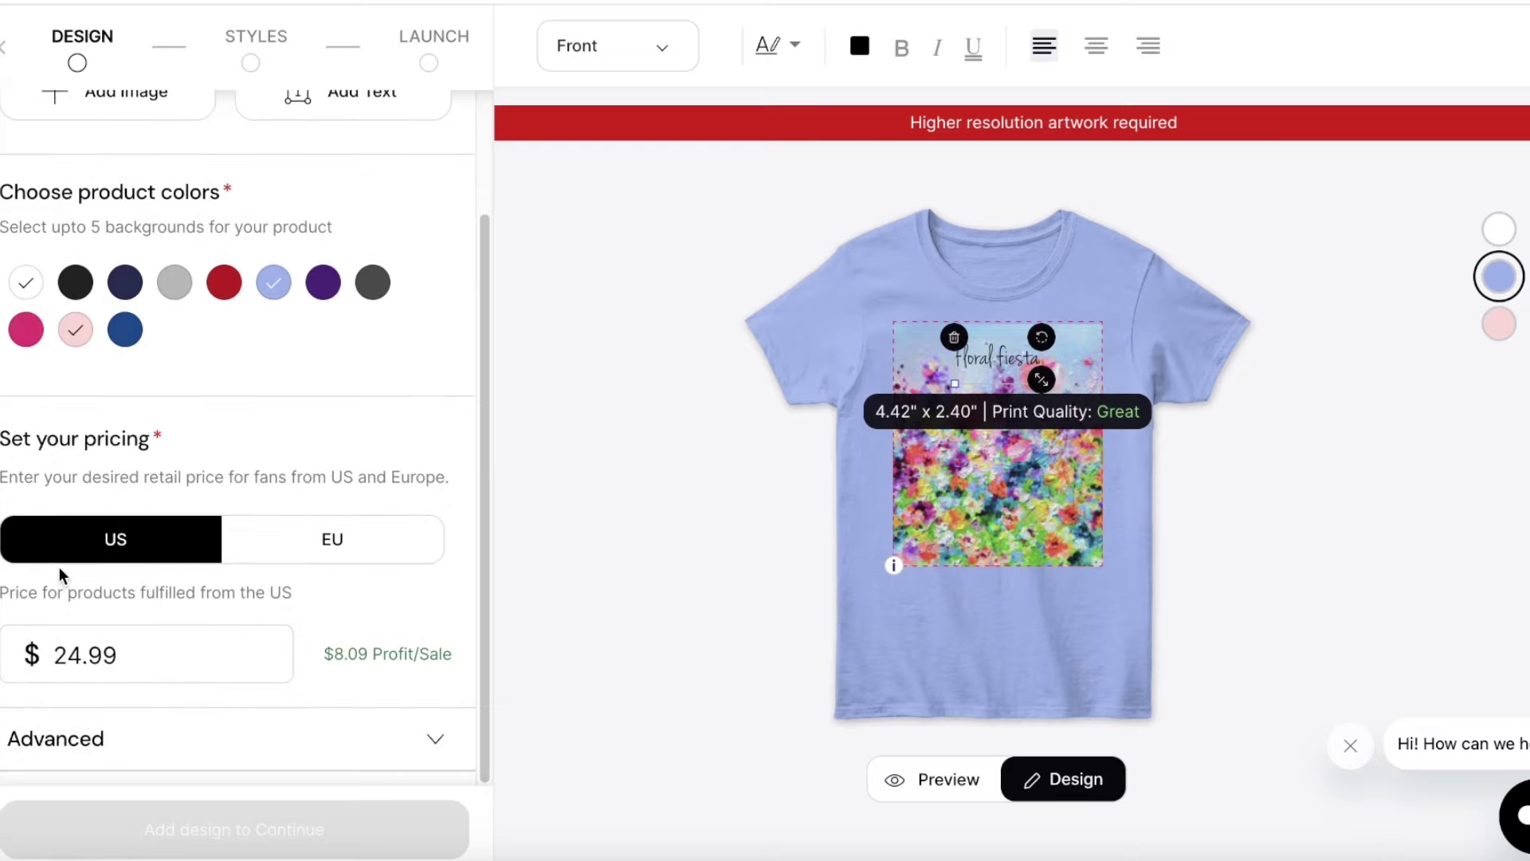
left_click(246, 547)
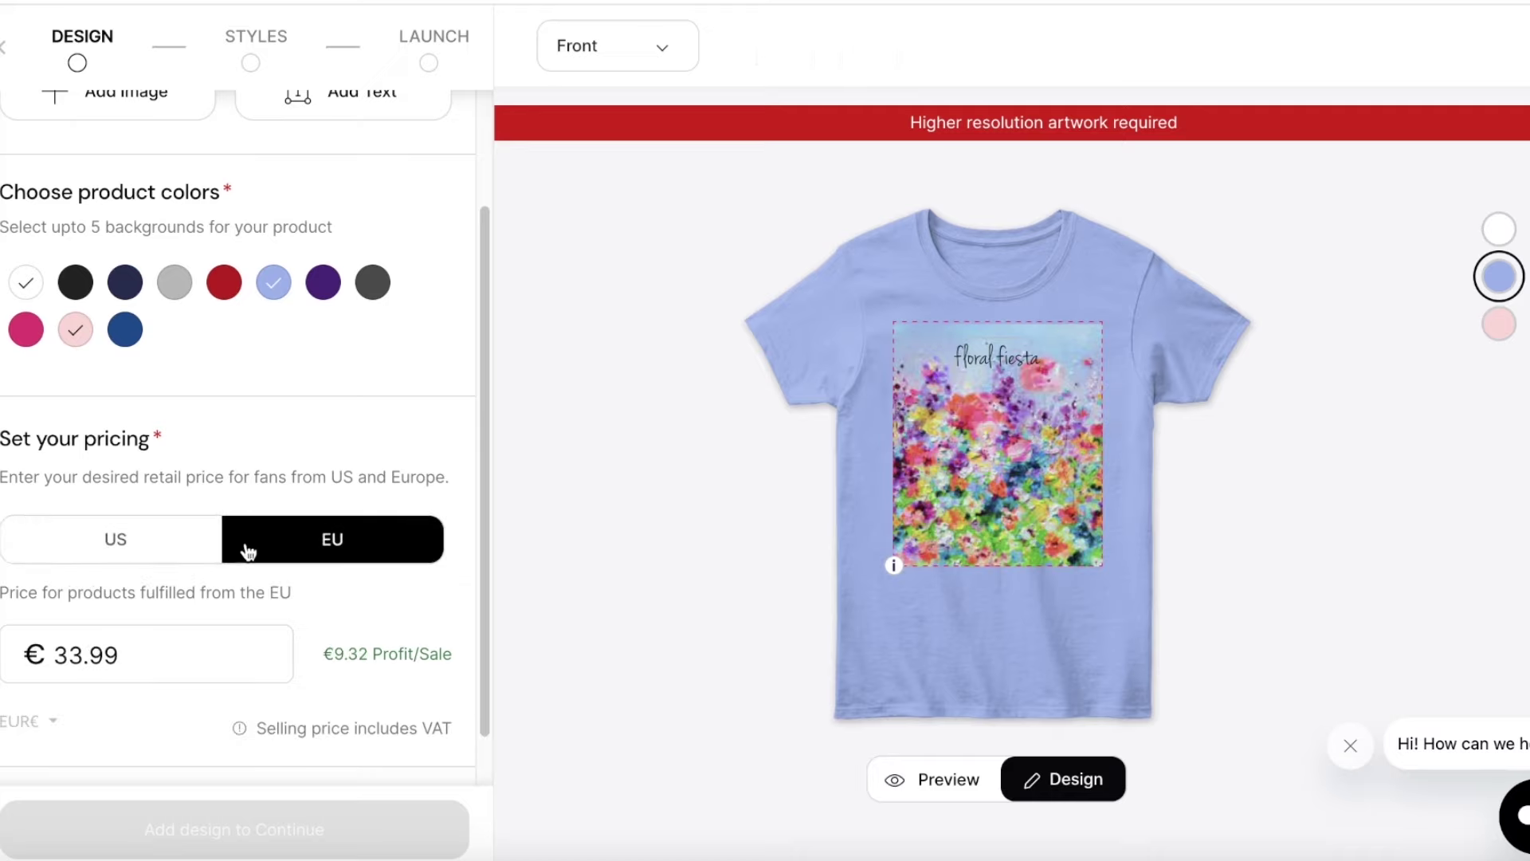
left_click(169, 550)
double_click(192, 625)
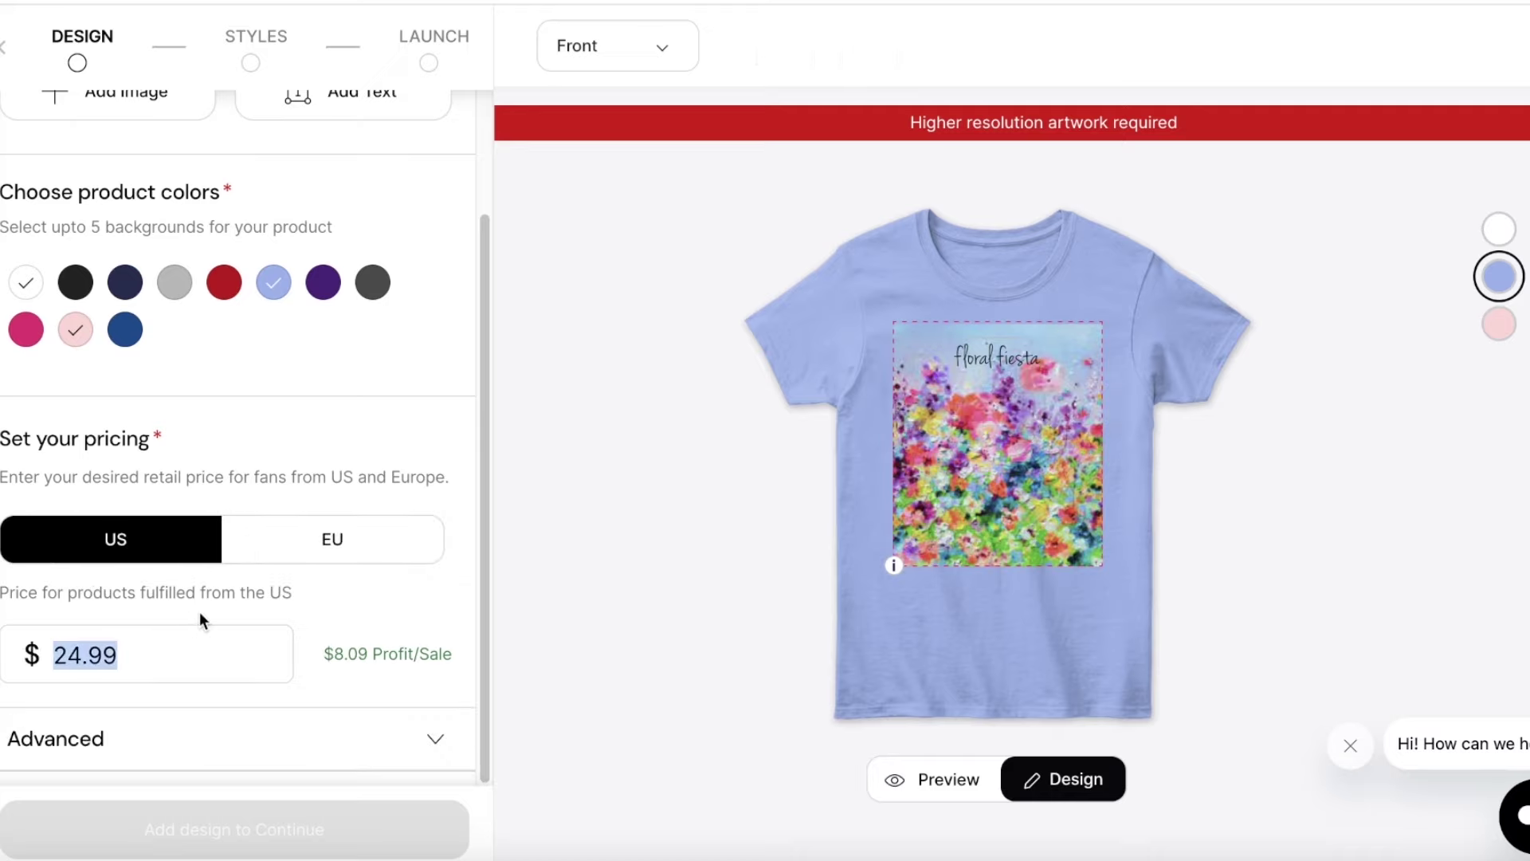
type("30")
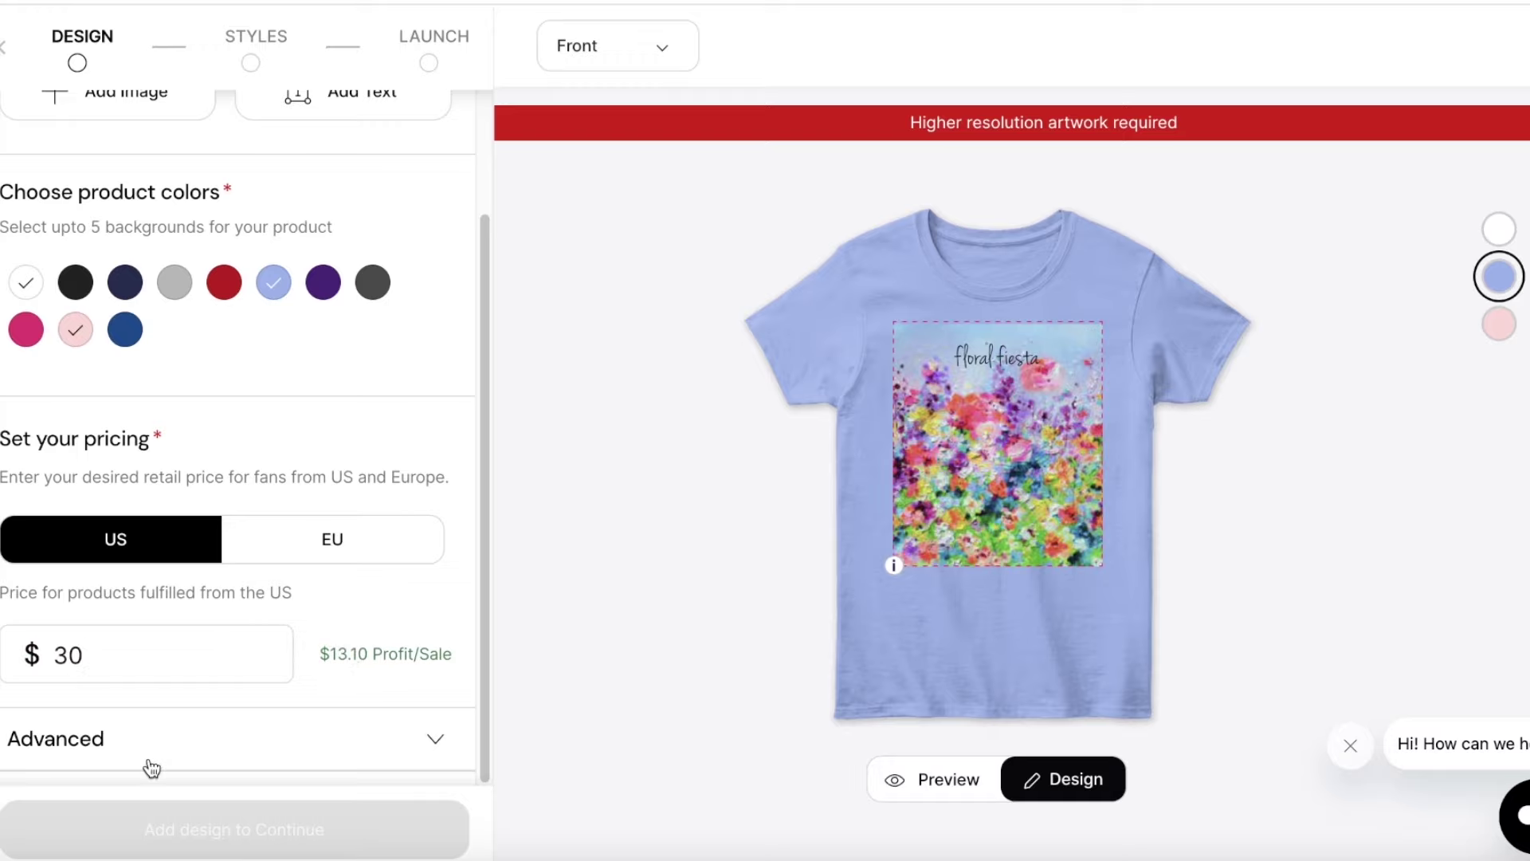
Step: Open the advanced settings, view the tee in white and light pink, and set the featured color to Light Blue
left_click(410, 745)
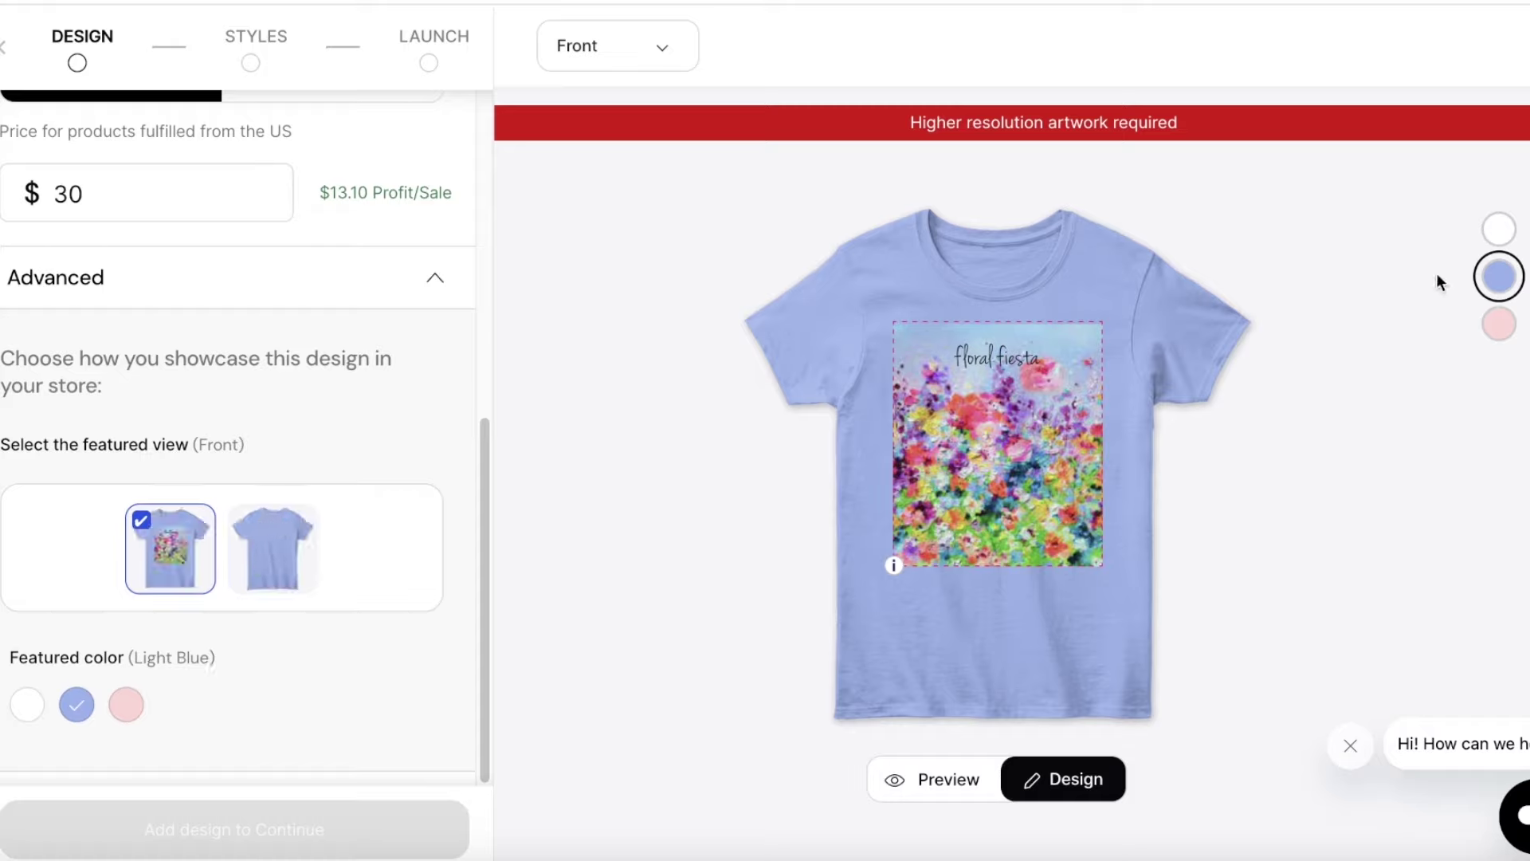
left_click(1497, 234)
left_click(1509, 316)
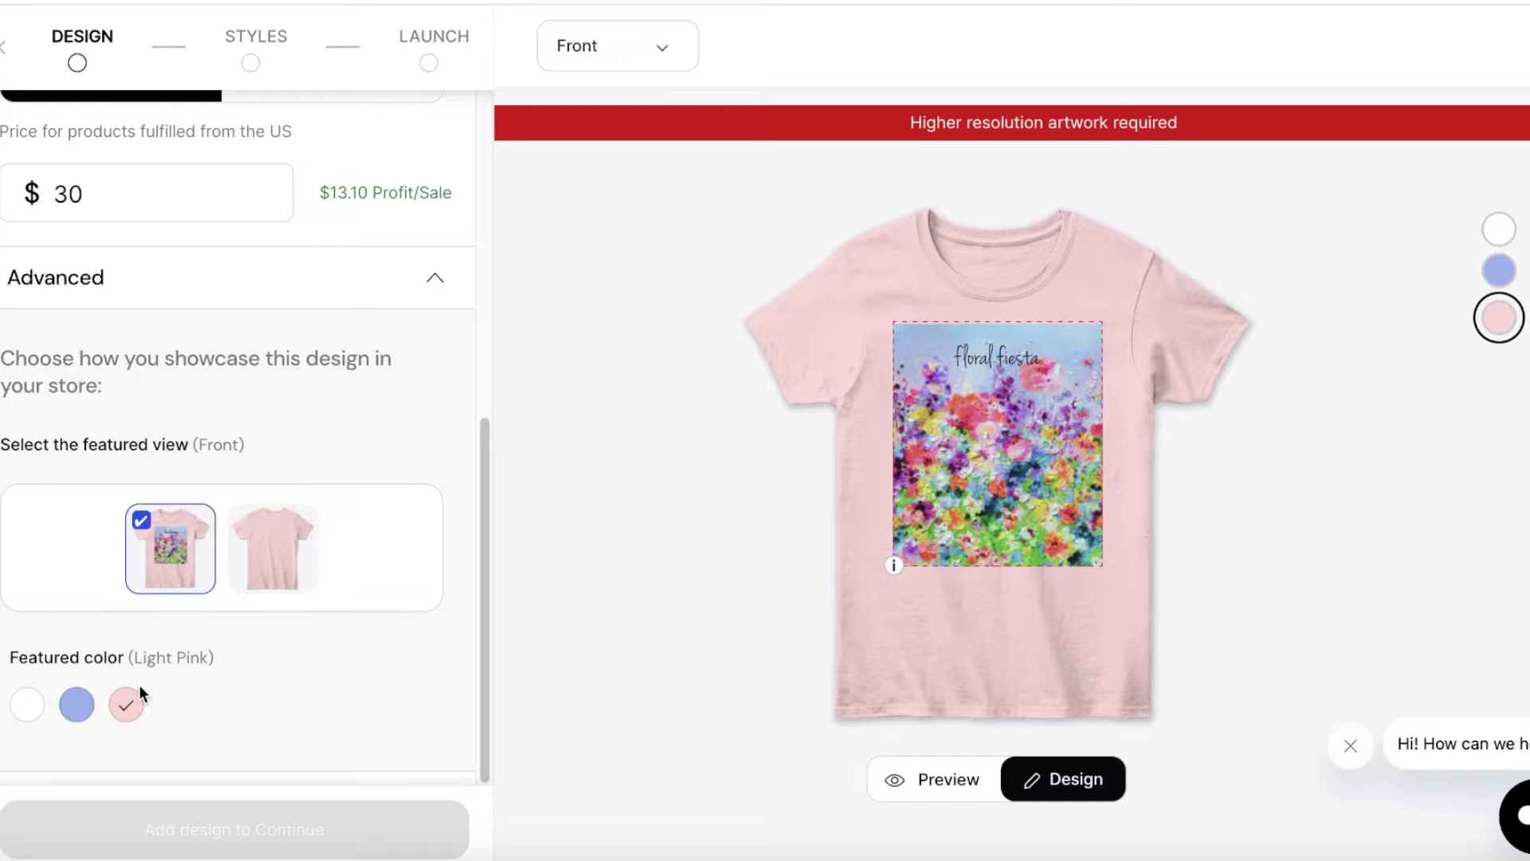
left_click(79, 705)
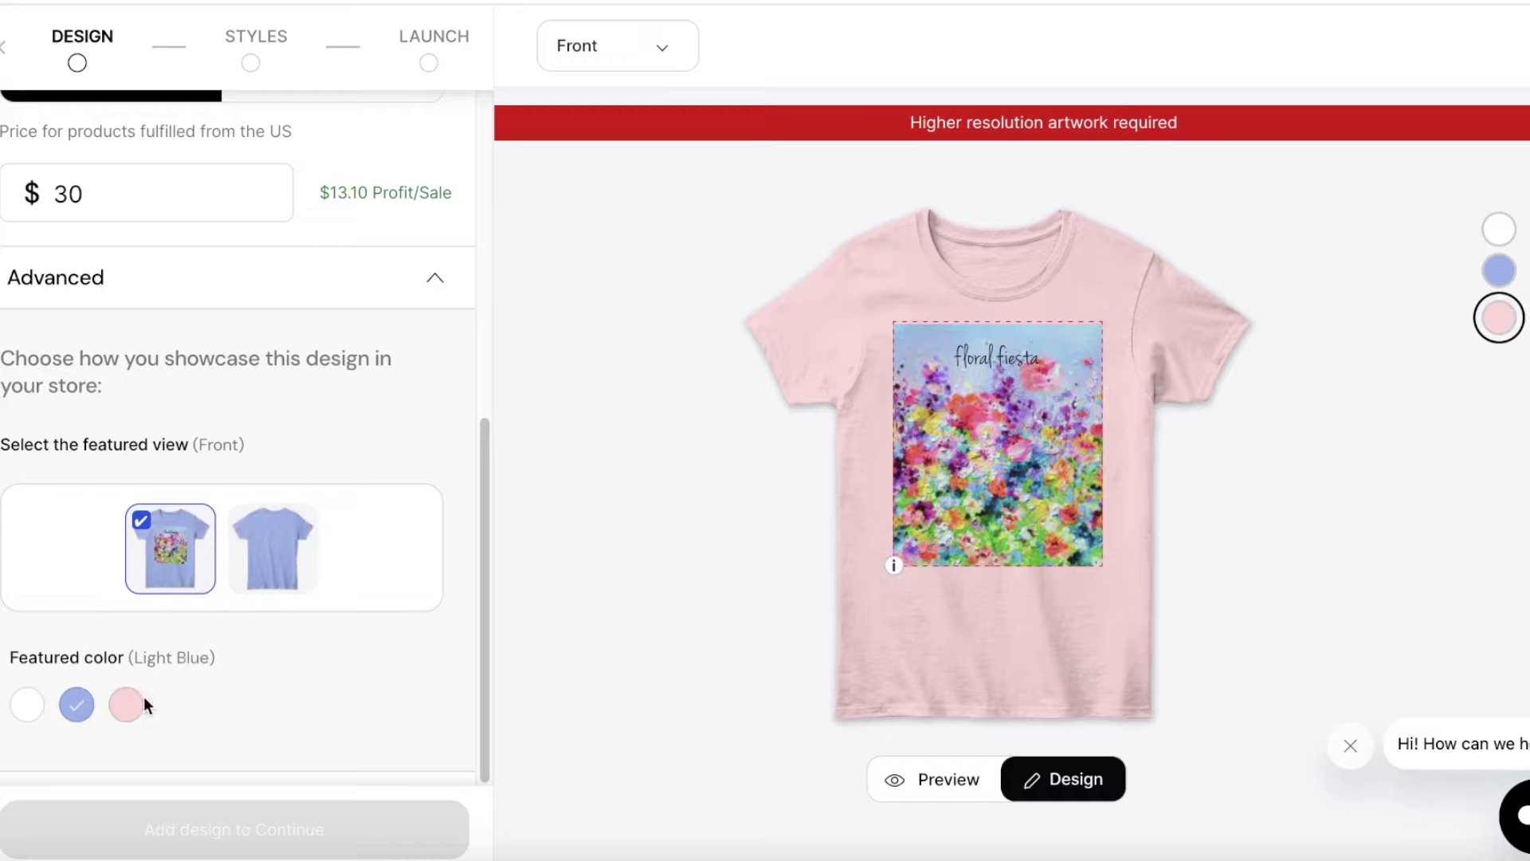
left_click(278, 280)
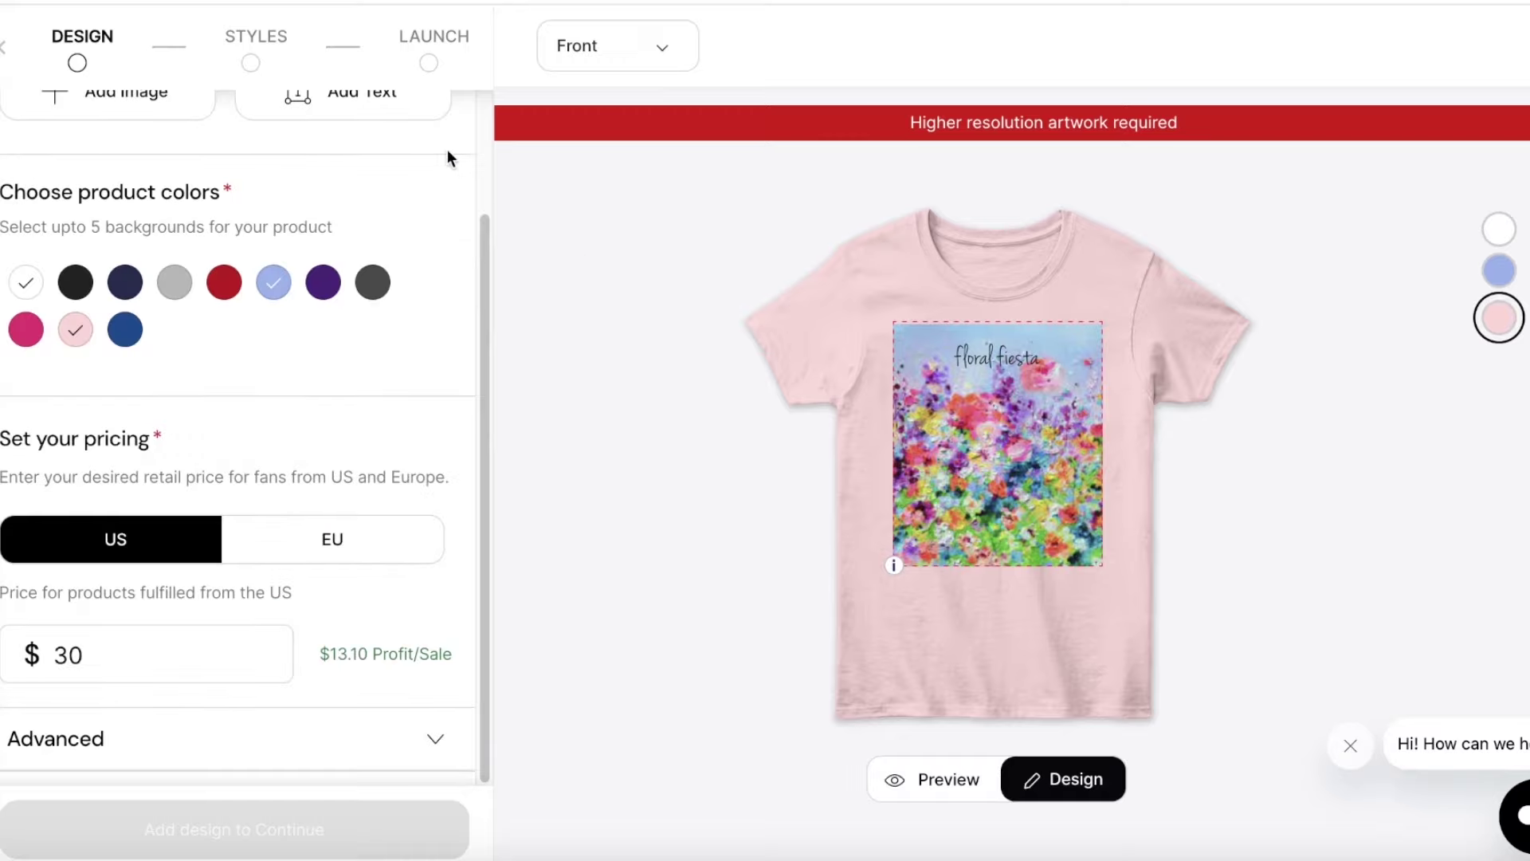
Step: View the back of the pink tee and return to the front view
left_click(581, 70)
left_click(576, 73)
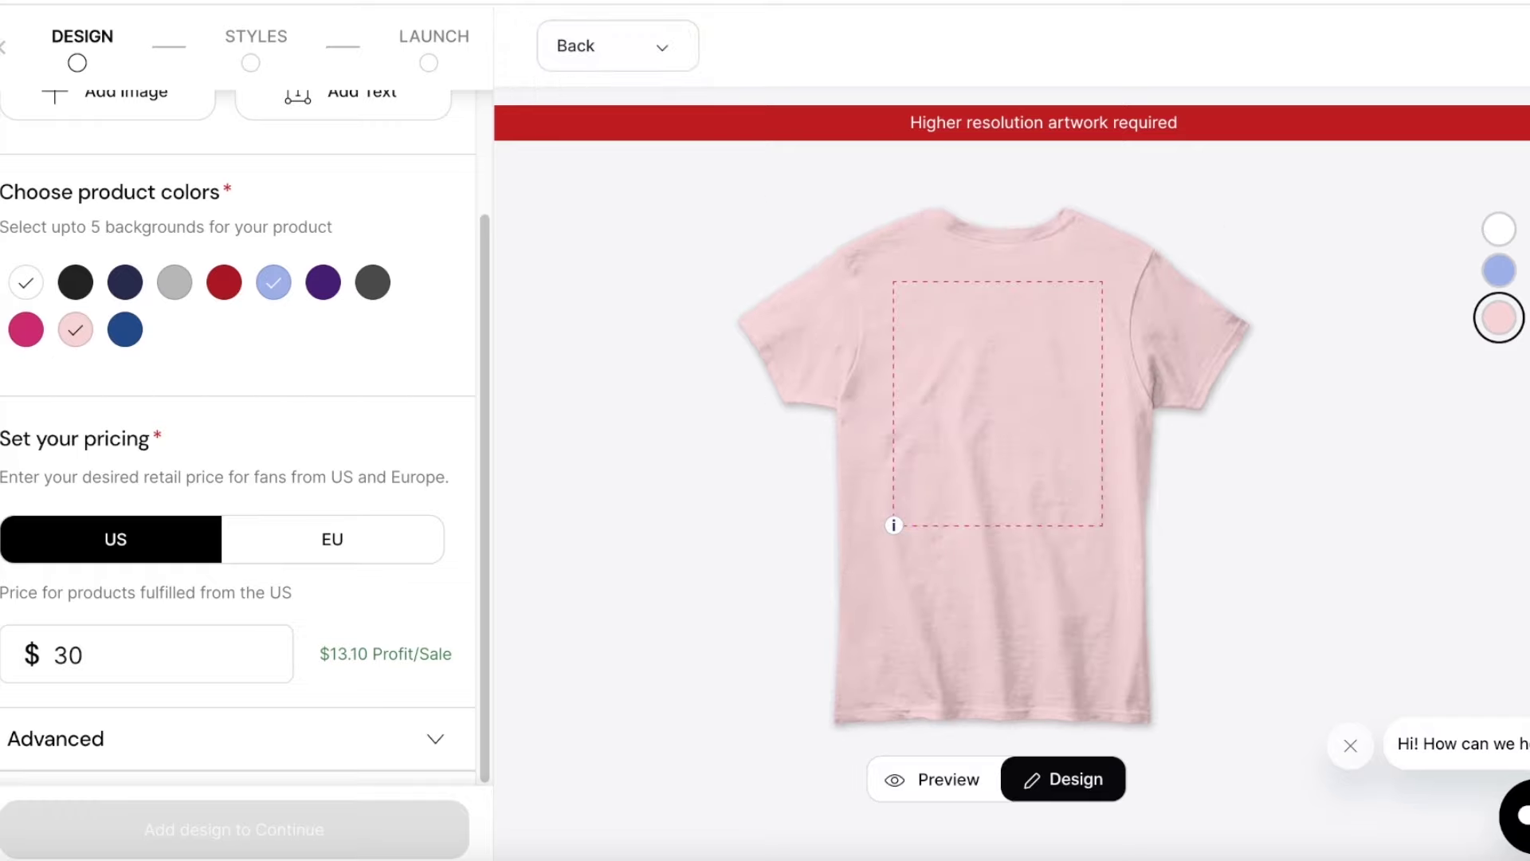
mouse_move(16, 374)
scroll(326, 251, "up", 2)
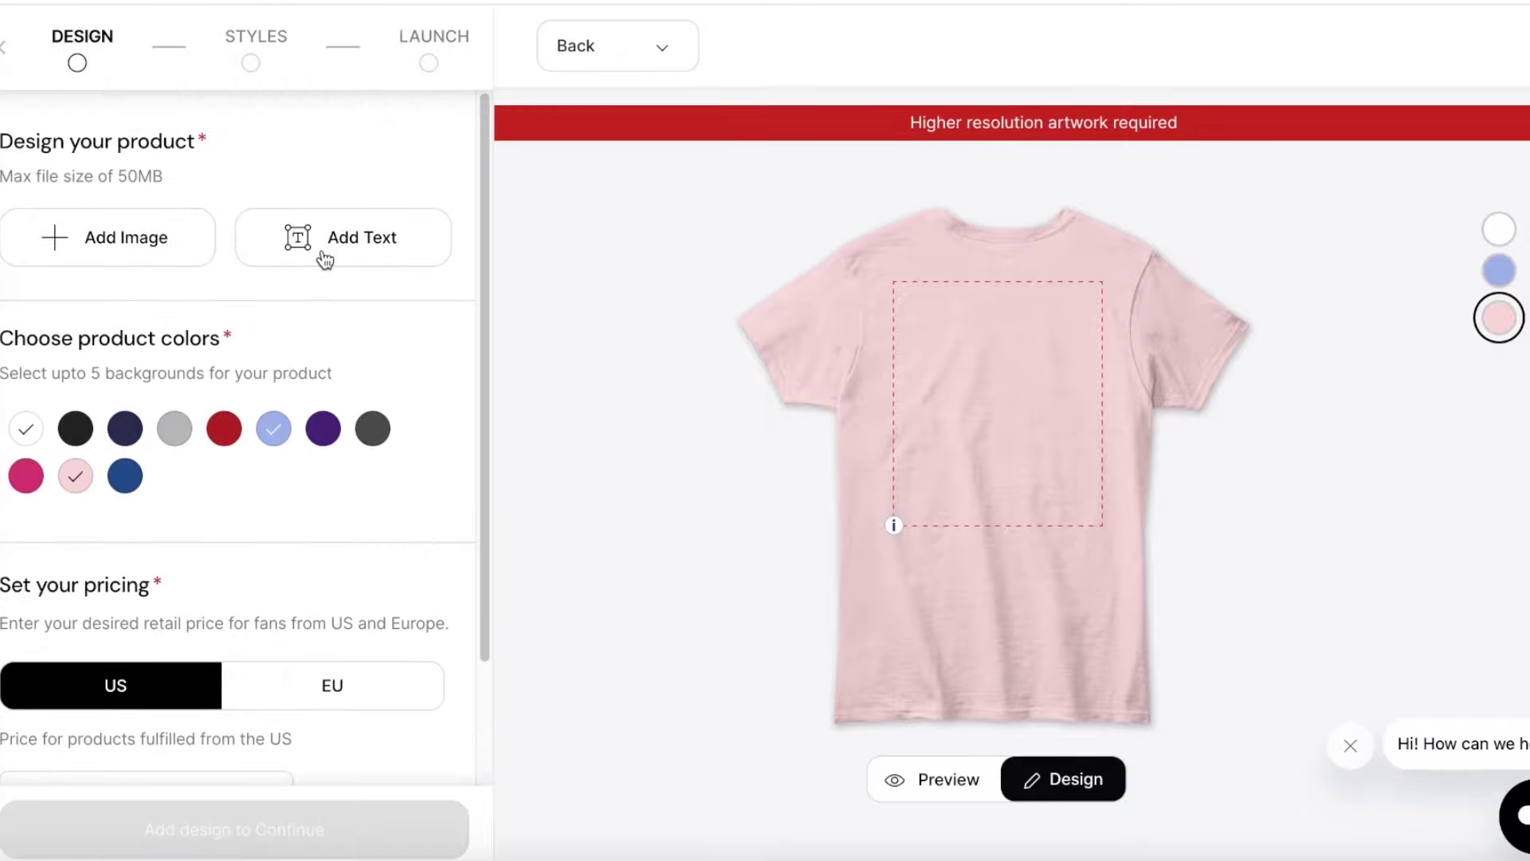
scroll(323, 246, "down", 2)
scroll(327, 243, "up", 2)
left_click(606, 45)
left_click(594, 24)
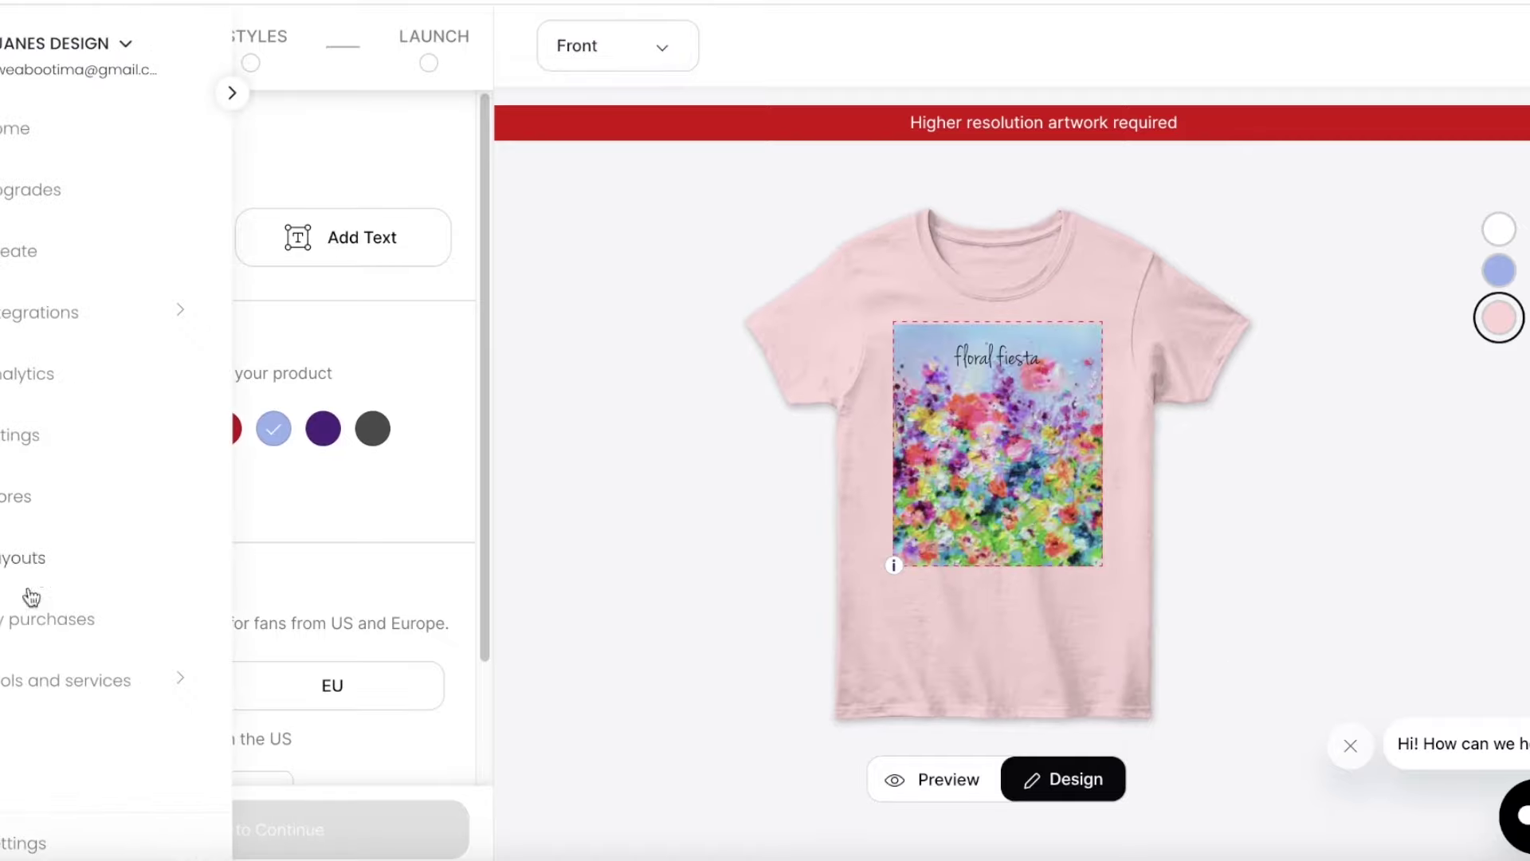
Step: Expand the advanced settings and check the flower image's size and print quality on the front of the tee
scroll(240, 408, "down", 2)
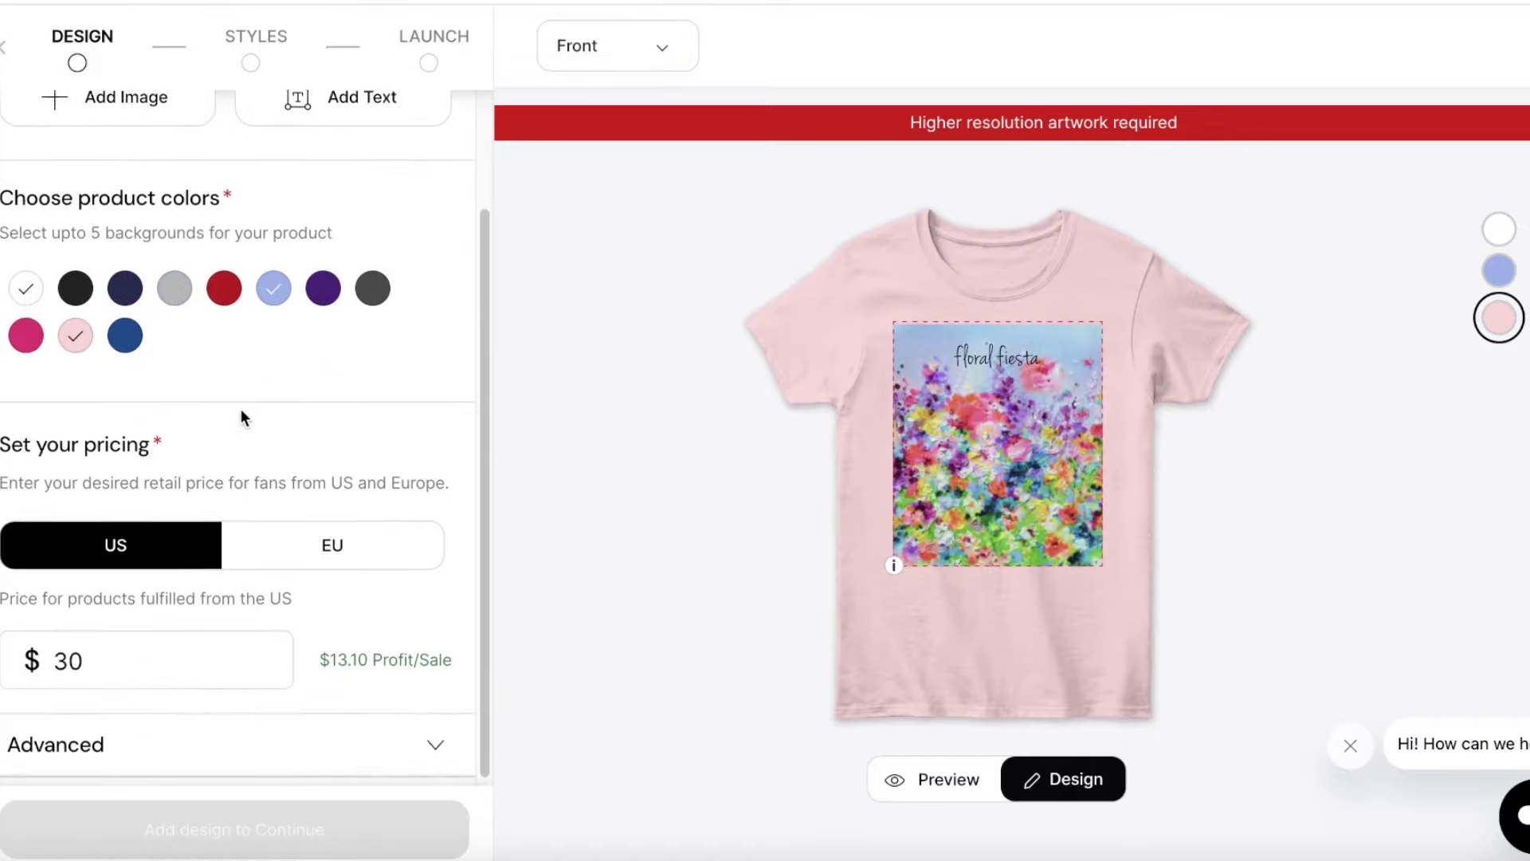
left_click(171, 764)
left_click(921, 478)
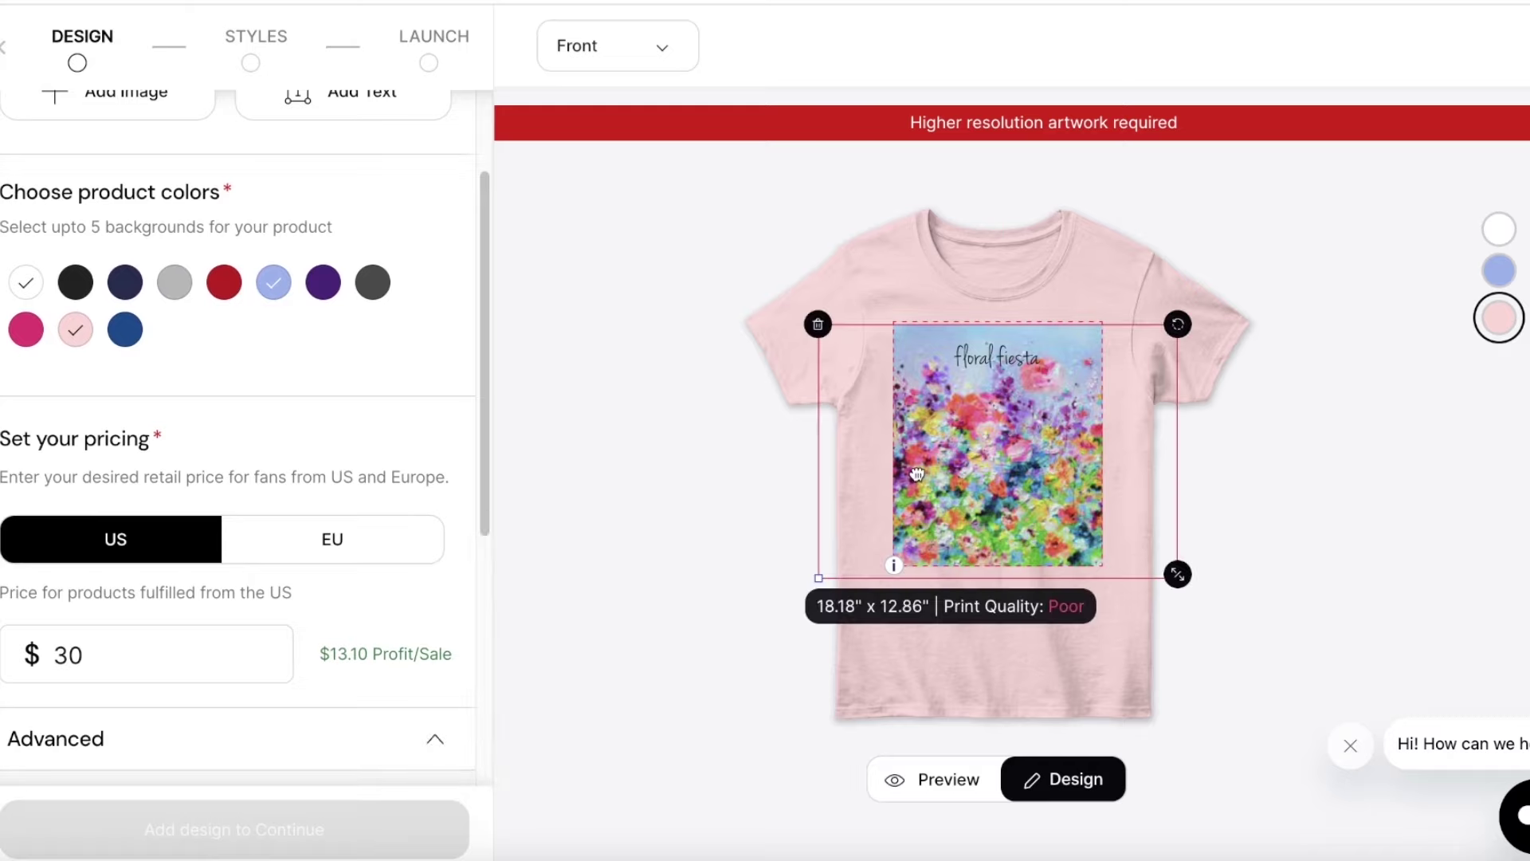
left_click(767, 65)
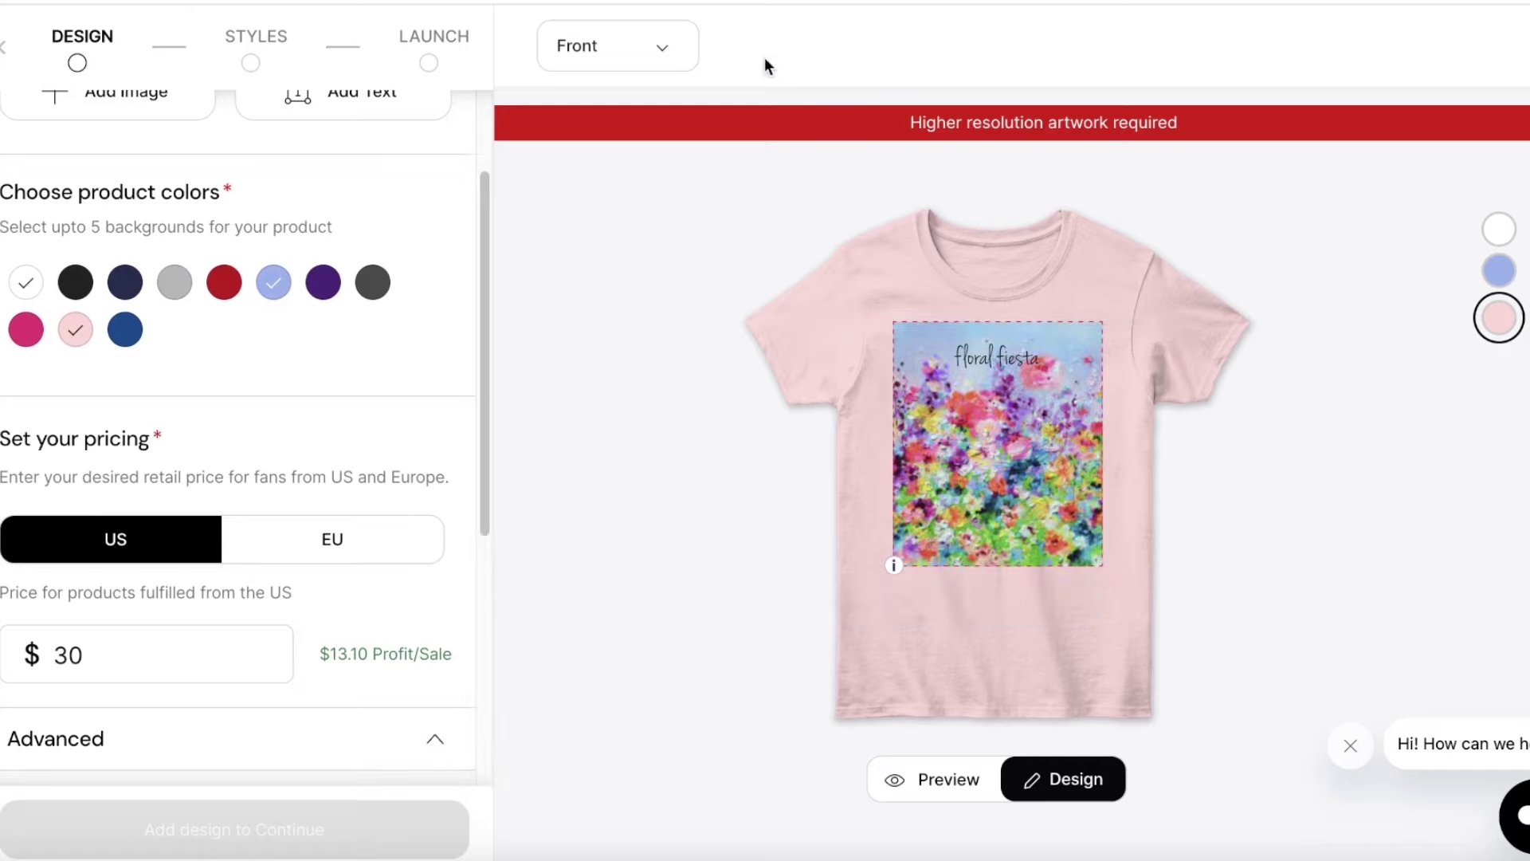
Step: Open Gmail in a new browser tab, switch to the other signed-in account and look through its inbox
key("ctrl+t")
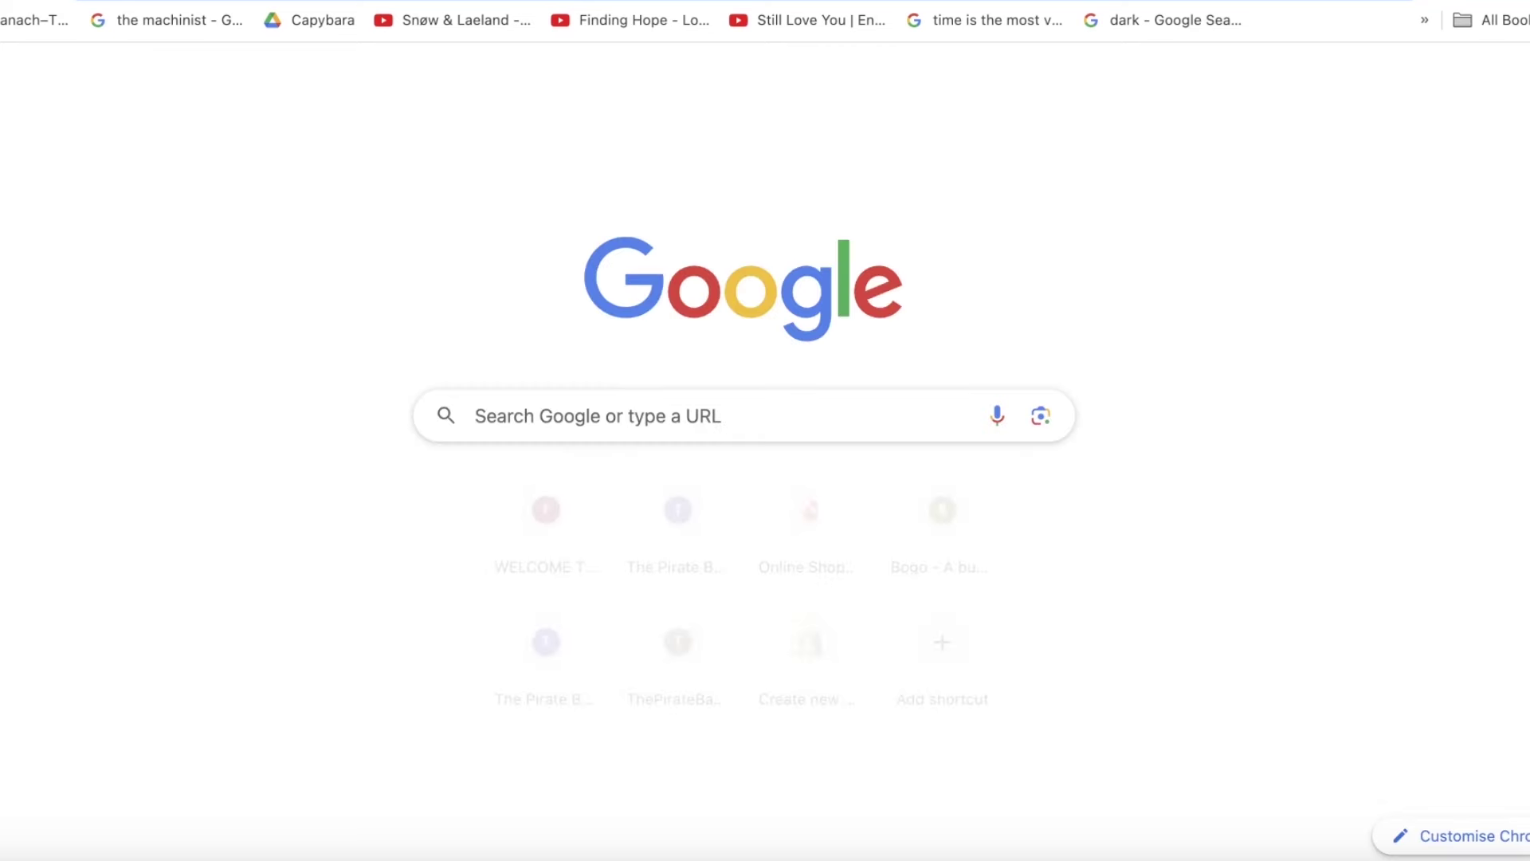
type("gm")
key("Escape")
key("Return")
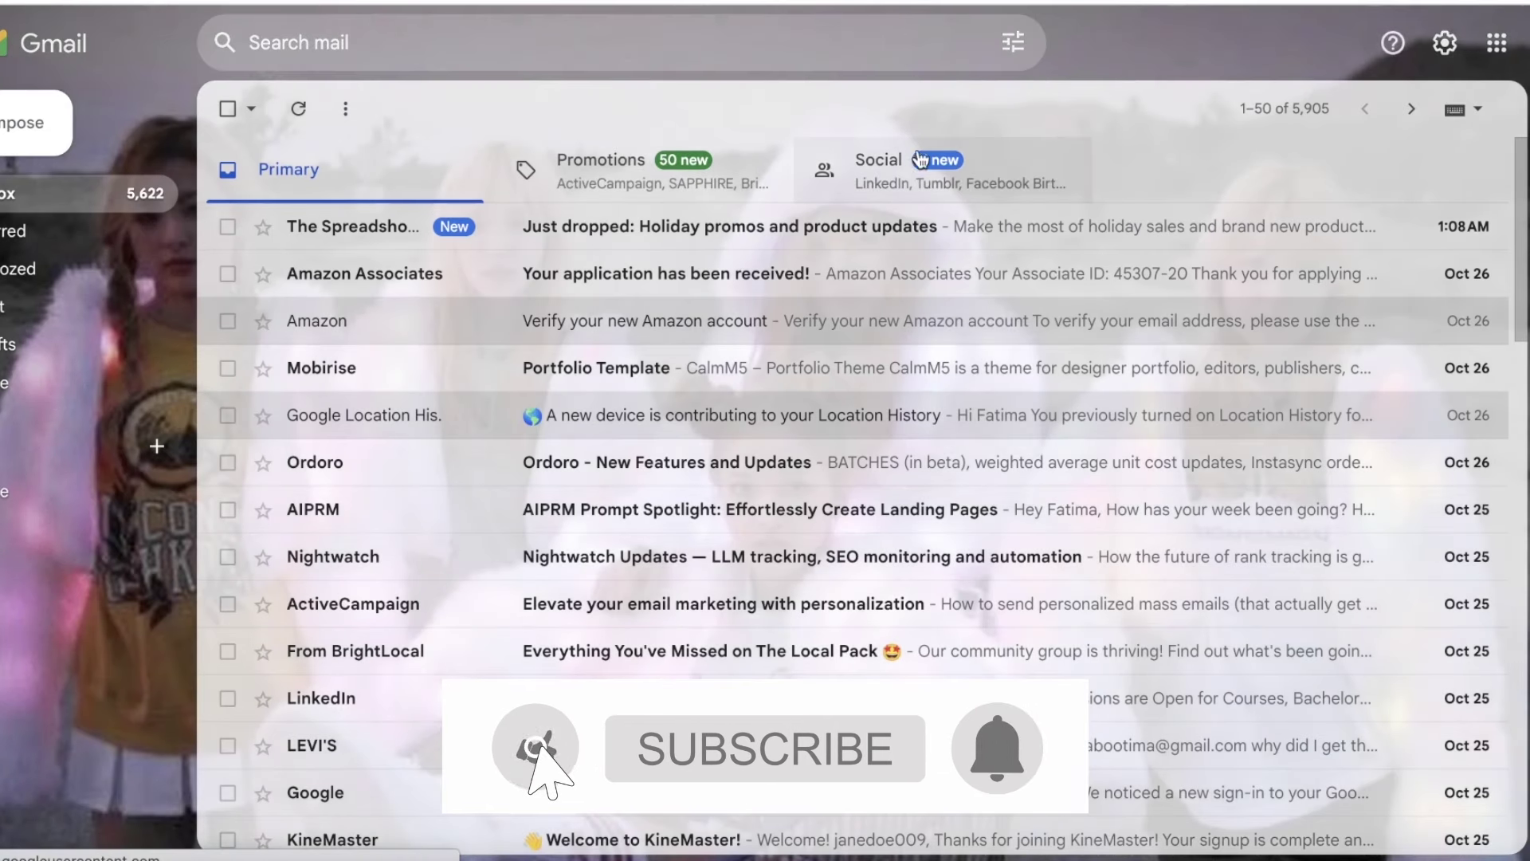
left_click(1524, 43)
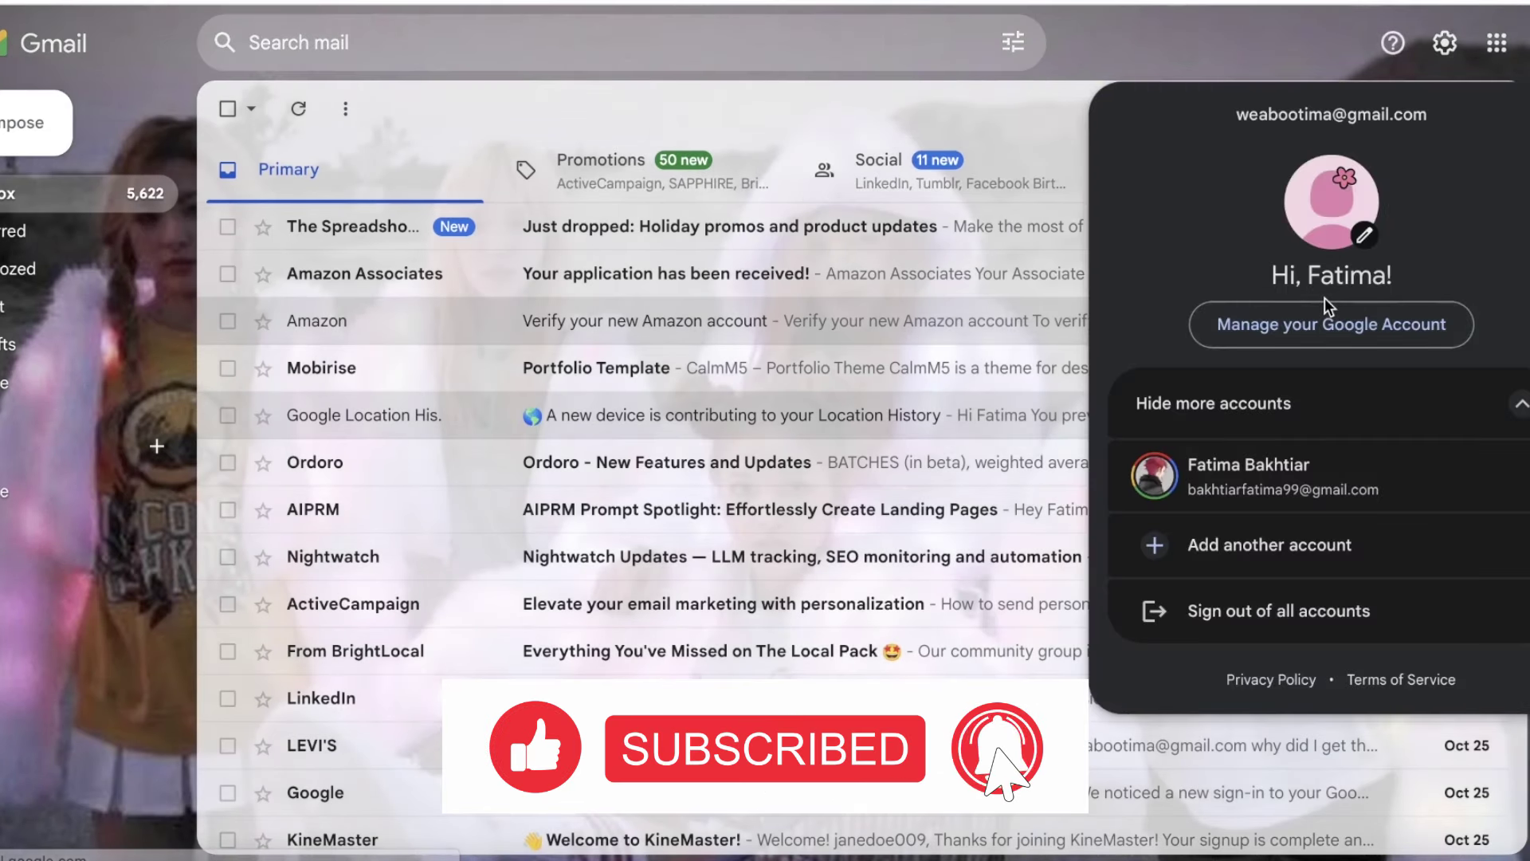
left_click(1280, 467)
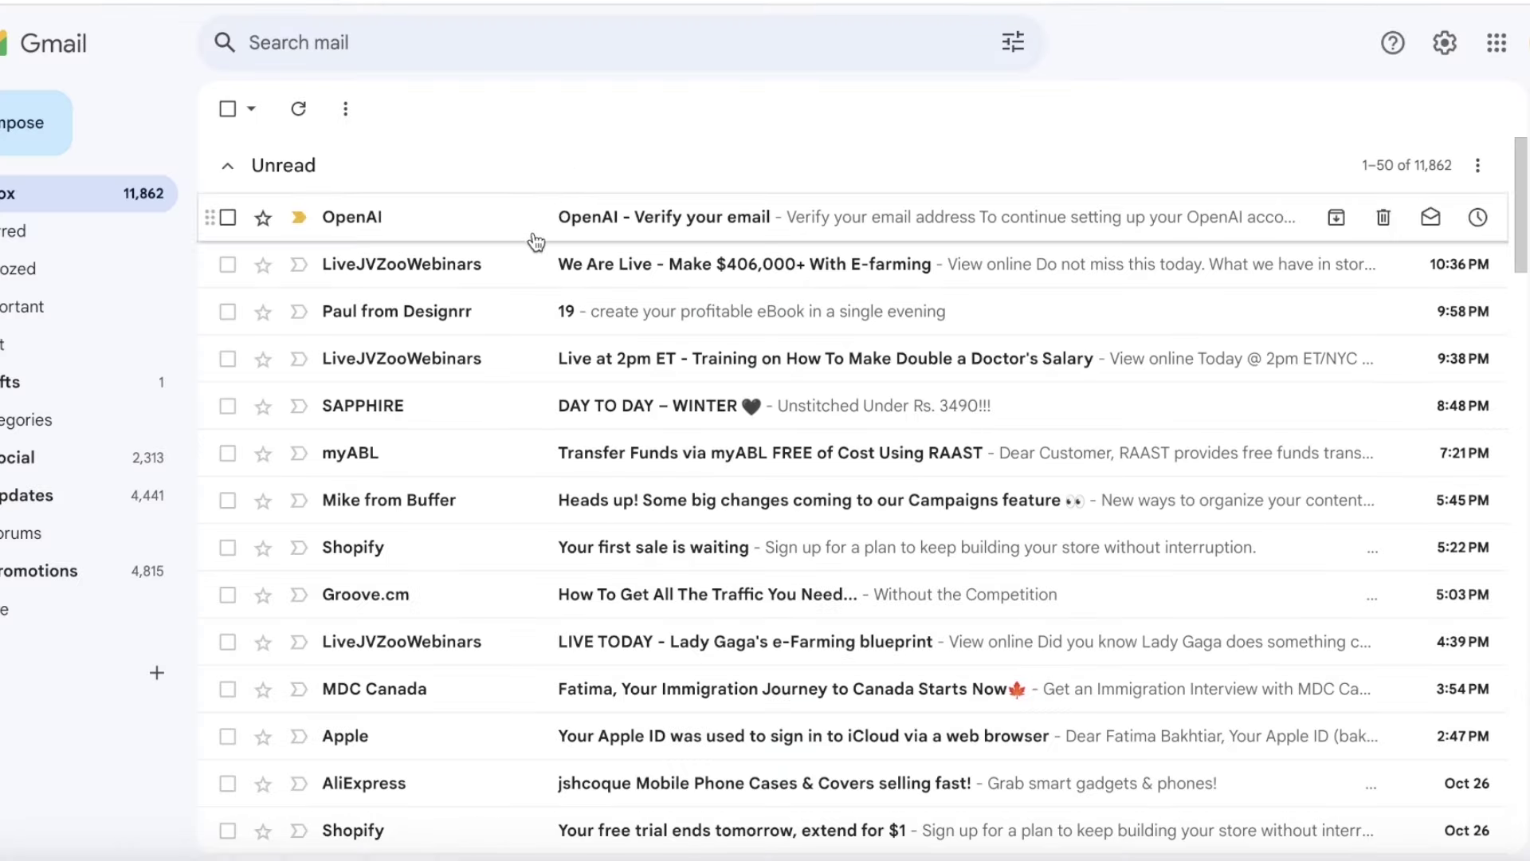
scroll(527, 245, "down", 1)
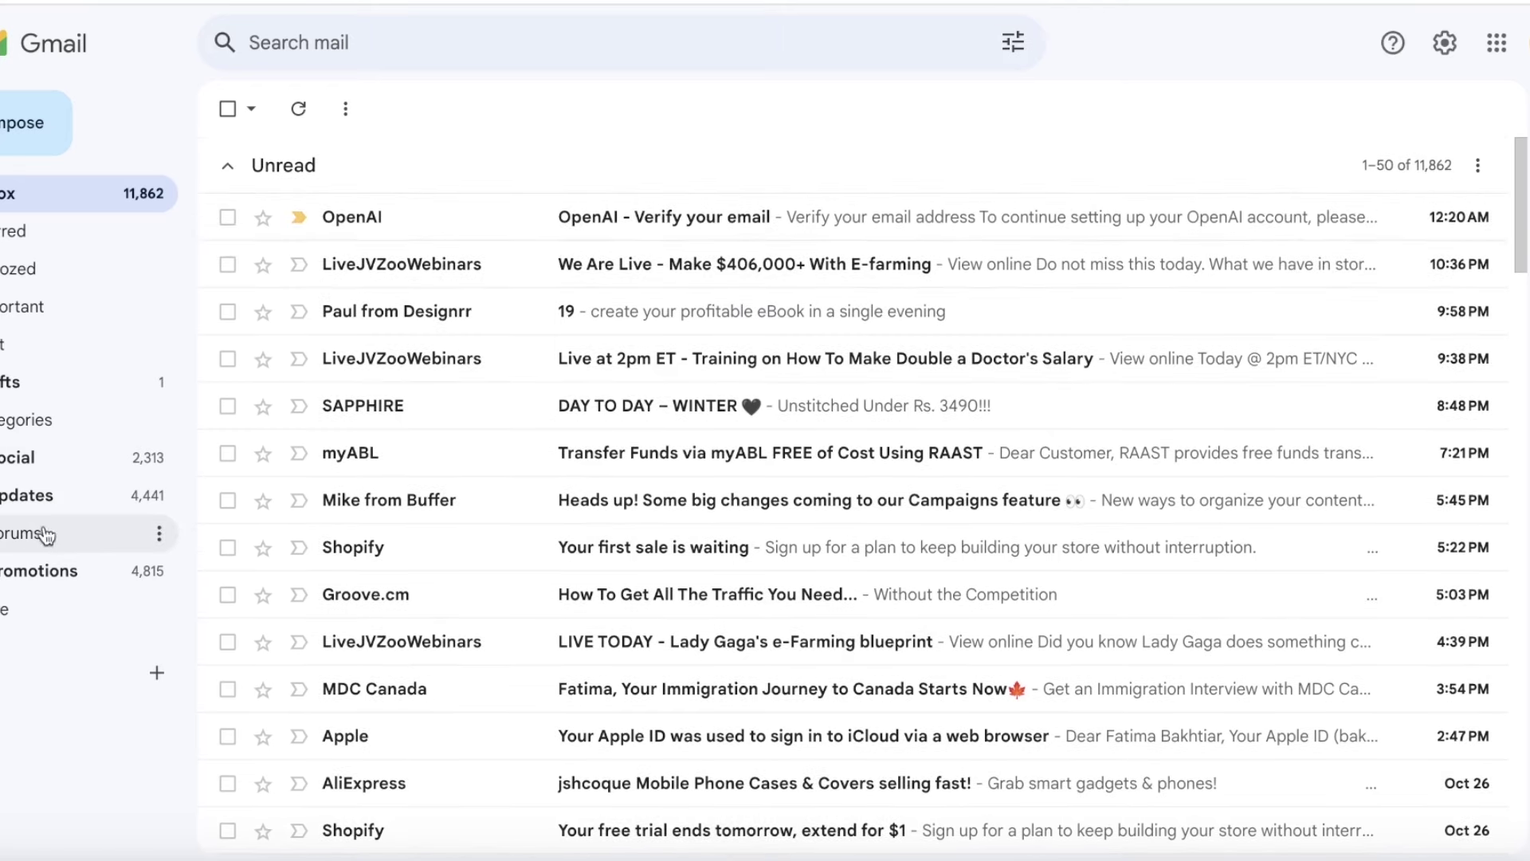
left_click(11, 614)
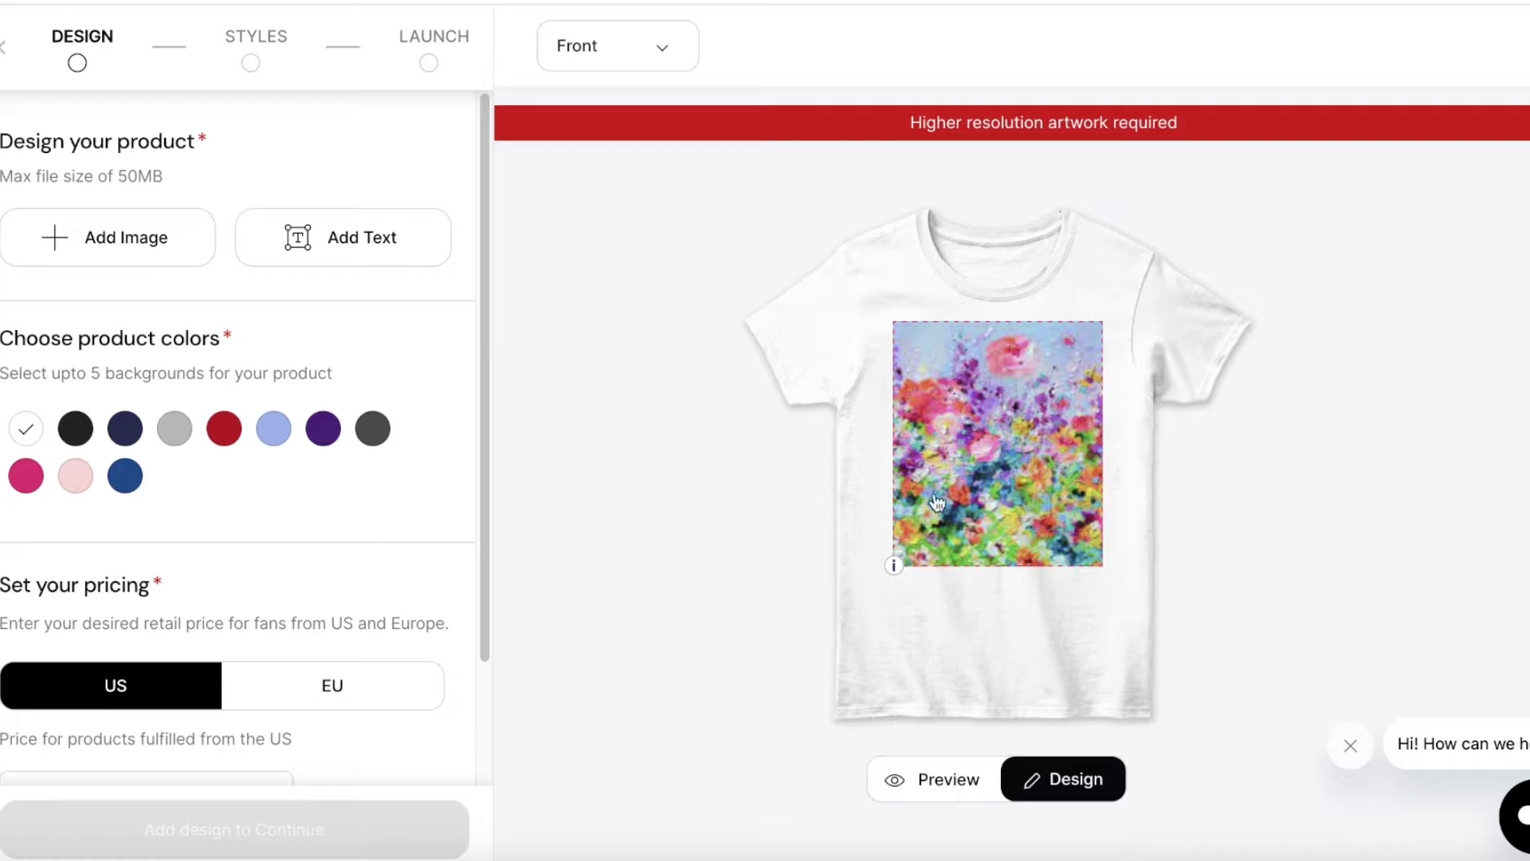
Step: Resize the flower image on the white tee to about 22.13" x 15.67" and reposition it over the print area
left_click(1094, 386)
left_click_drag(1094, 387, 1063, 383)
left_click(656, 356)
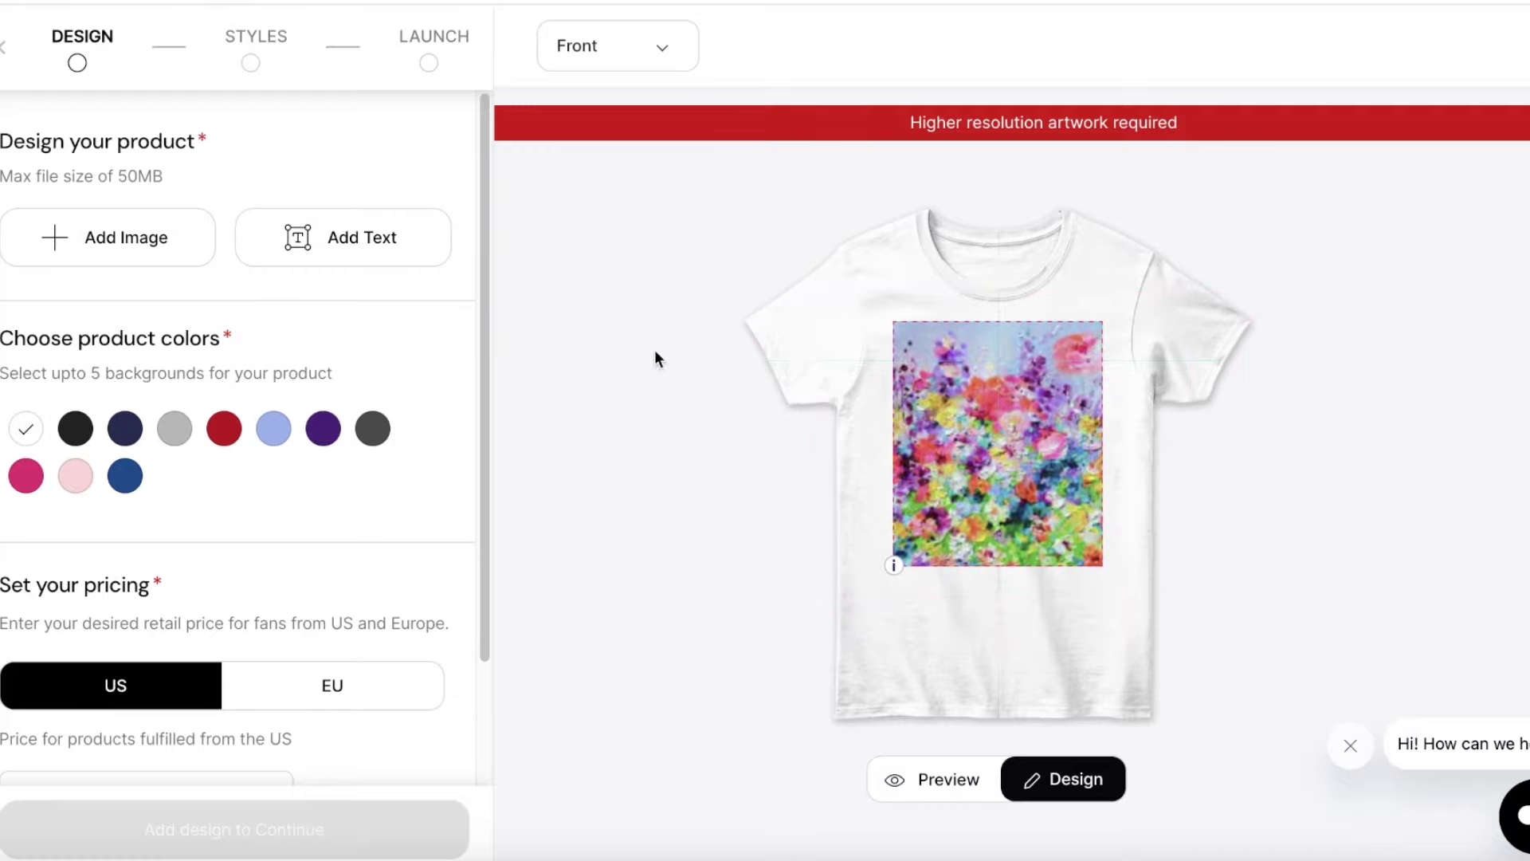
Step: Add light blue and light pink to the product colors alongside white
scroll(262, 456, "down", 2)
left_click(279, 291)
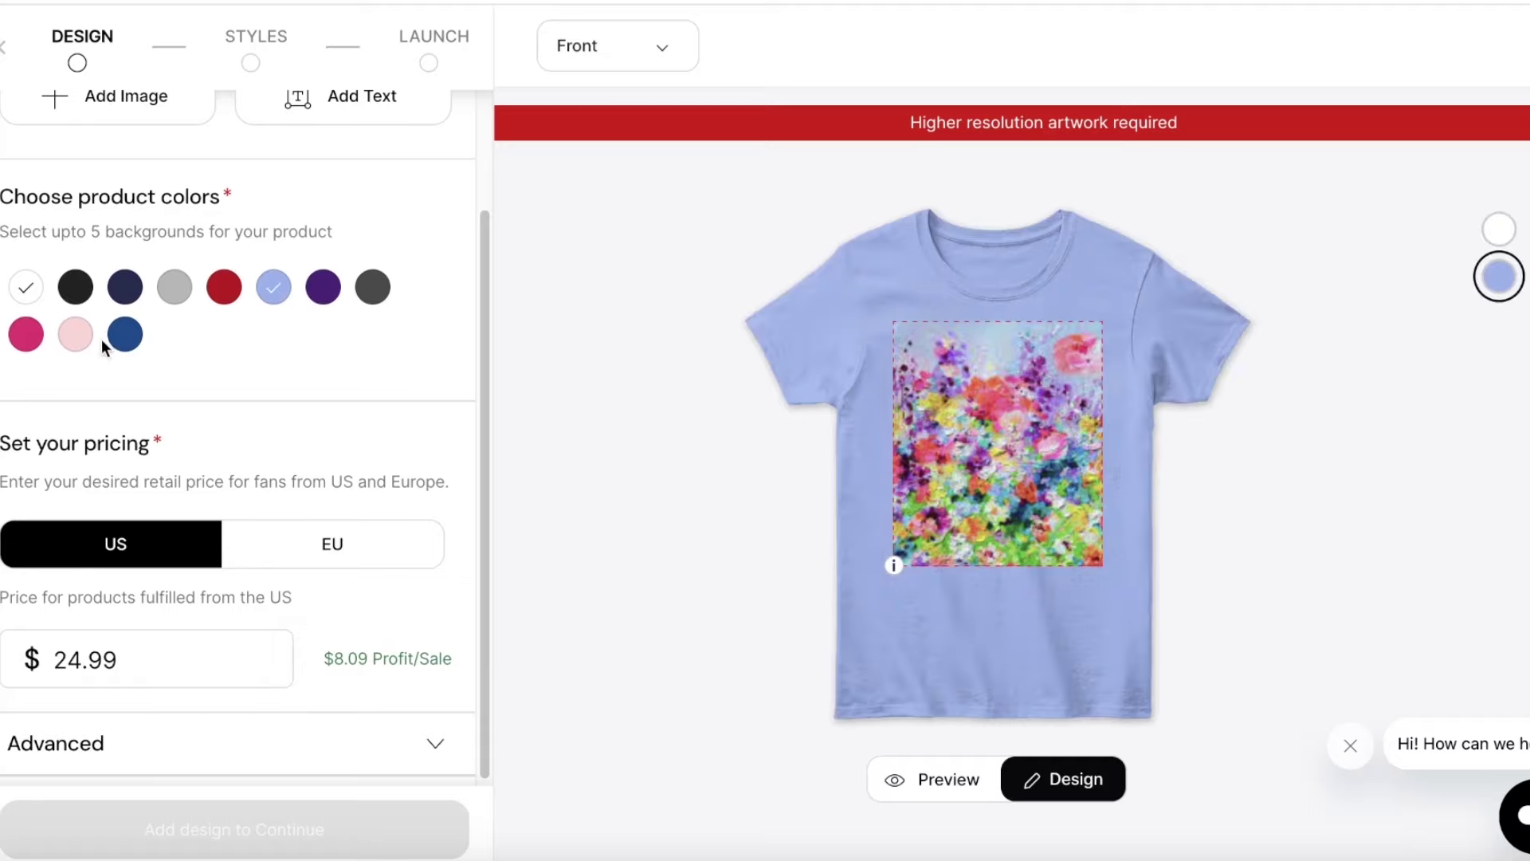
left_click(82, 338)
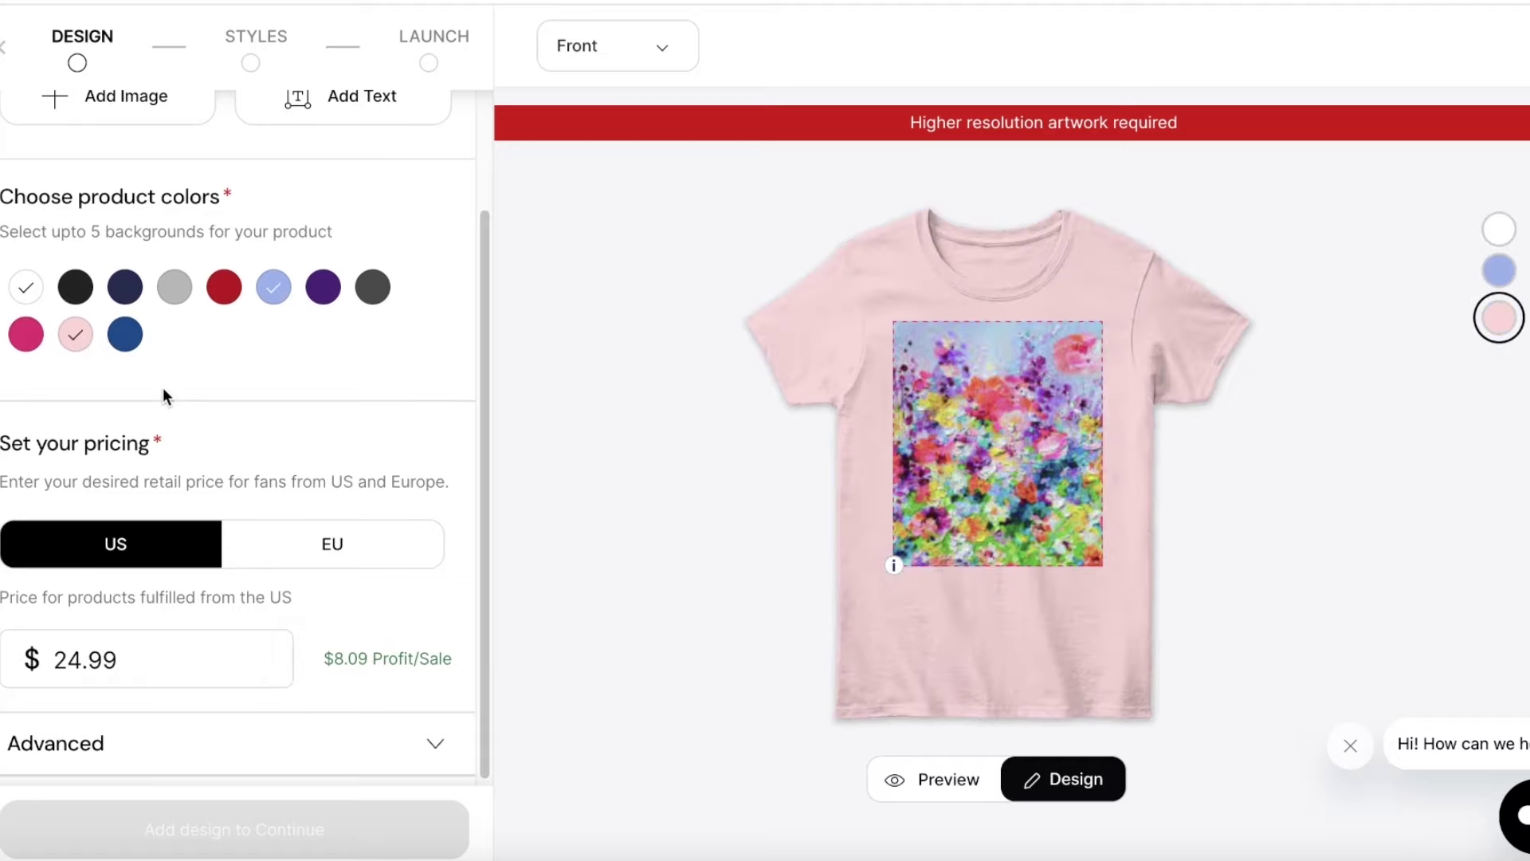
Step: Try a US retail price of $20, and settle on $30
scroll(161, 390, "down", 1)
left_click(128, 625)
key("ctrl+a")
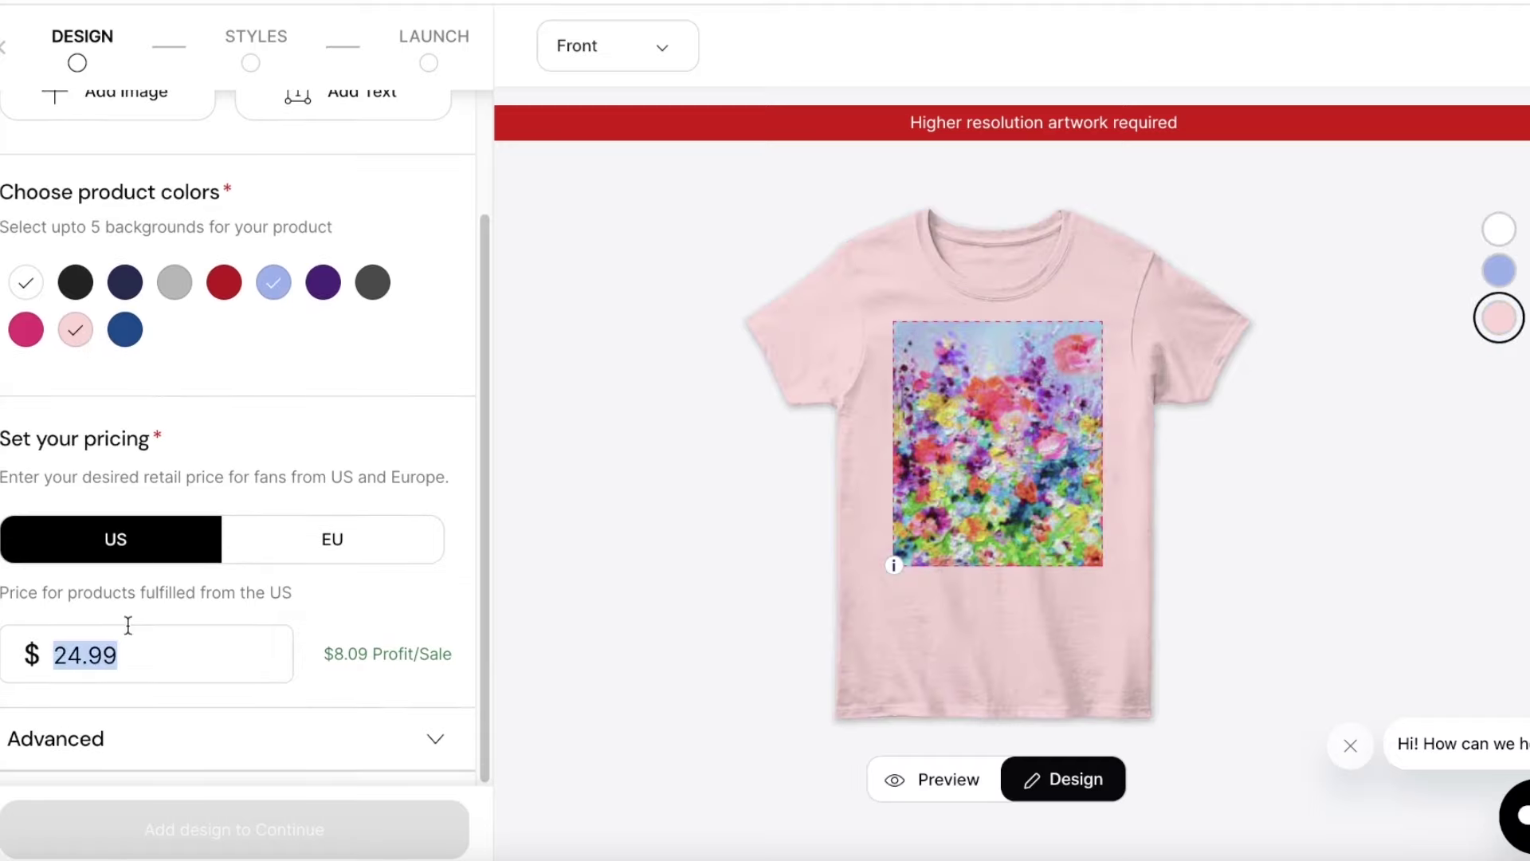
type("20")
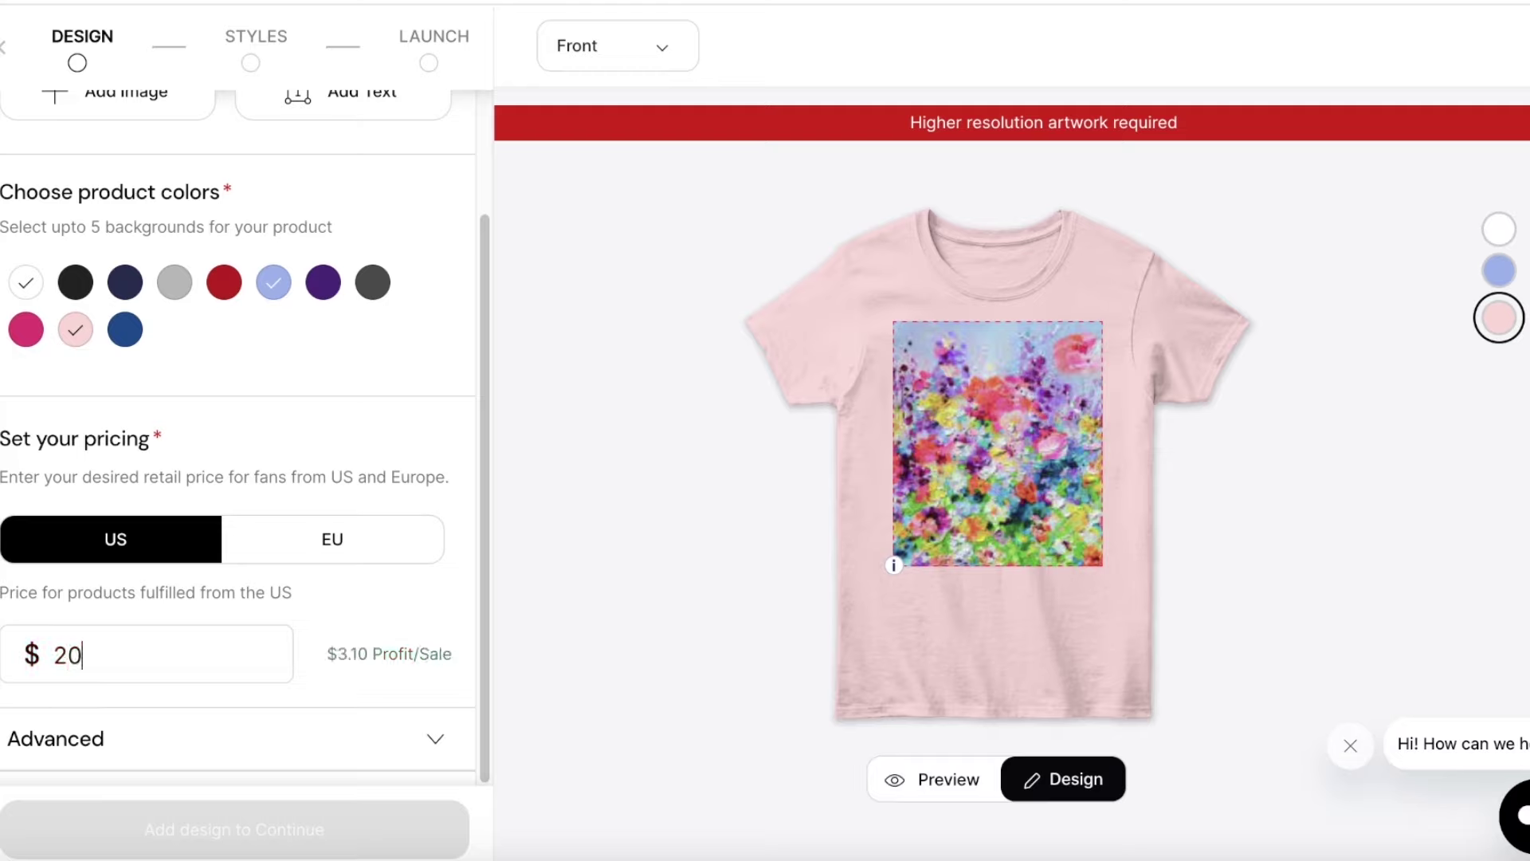
key("BackSpace")
key("BackSpace")
type("3")
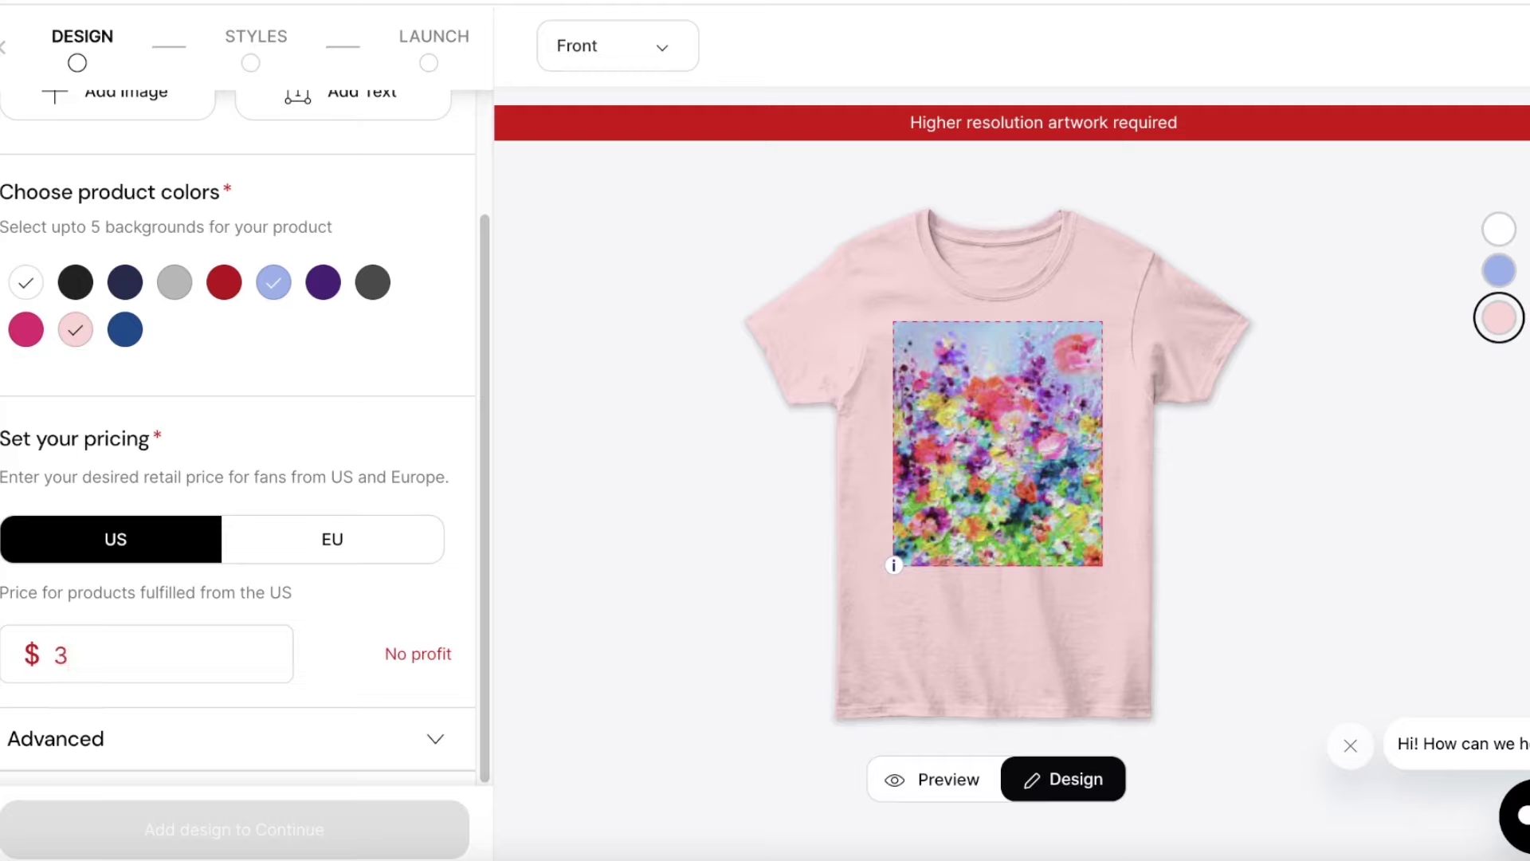
type("0")
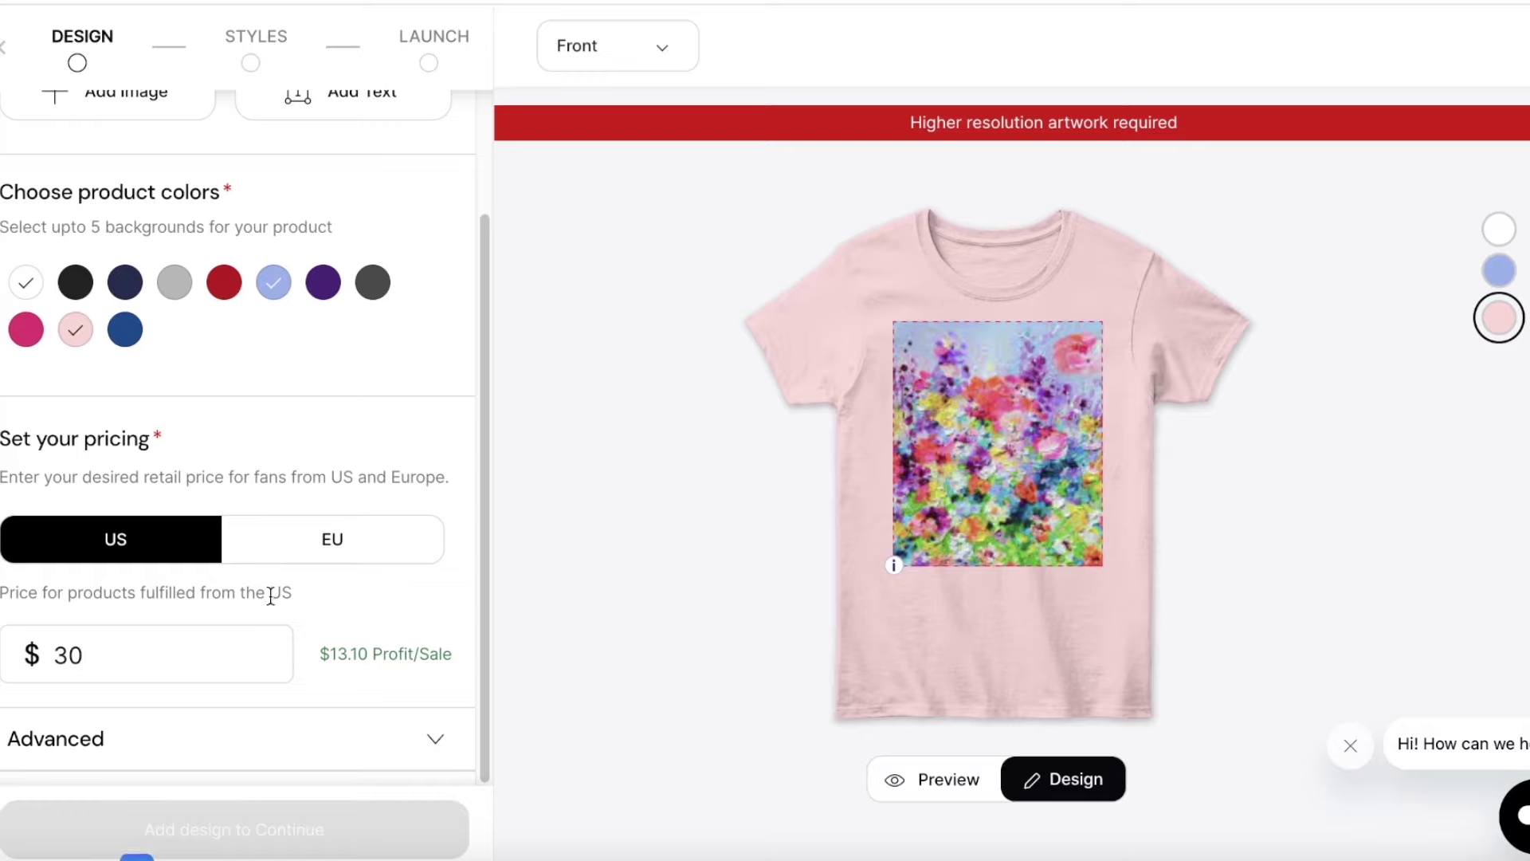
Step: Expand the advanced settings and choose the front of the tee as the featured view
scroll(273, 595, "up", 2)
scroll(234, 447, "down", 2)
left_click(157, 749)
scroll(172, 692, "down", 2)
scroll(173, 692, "down", 4)
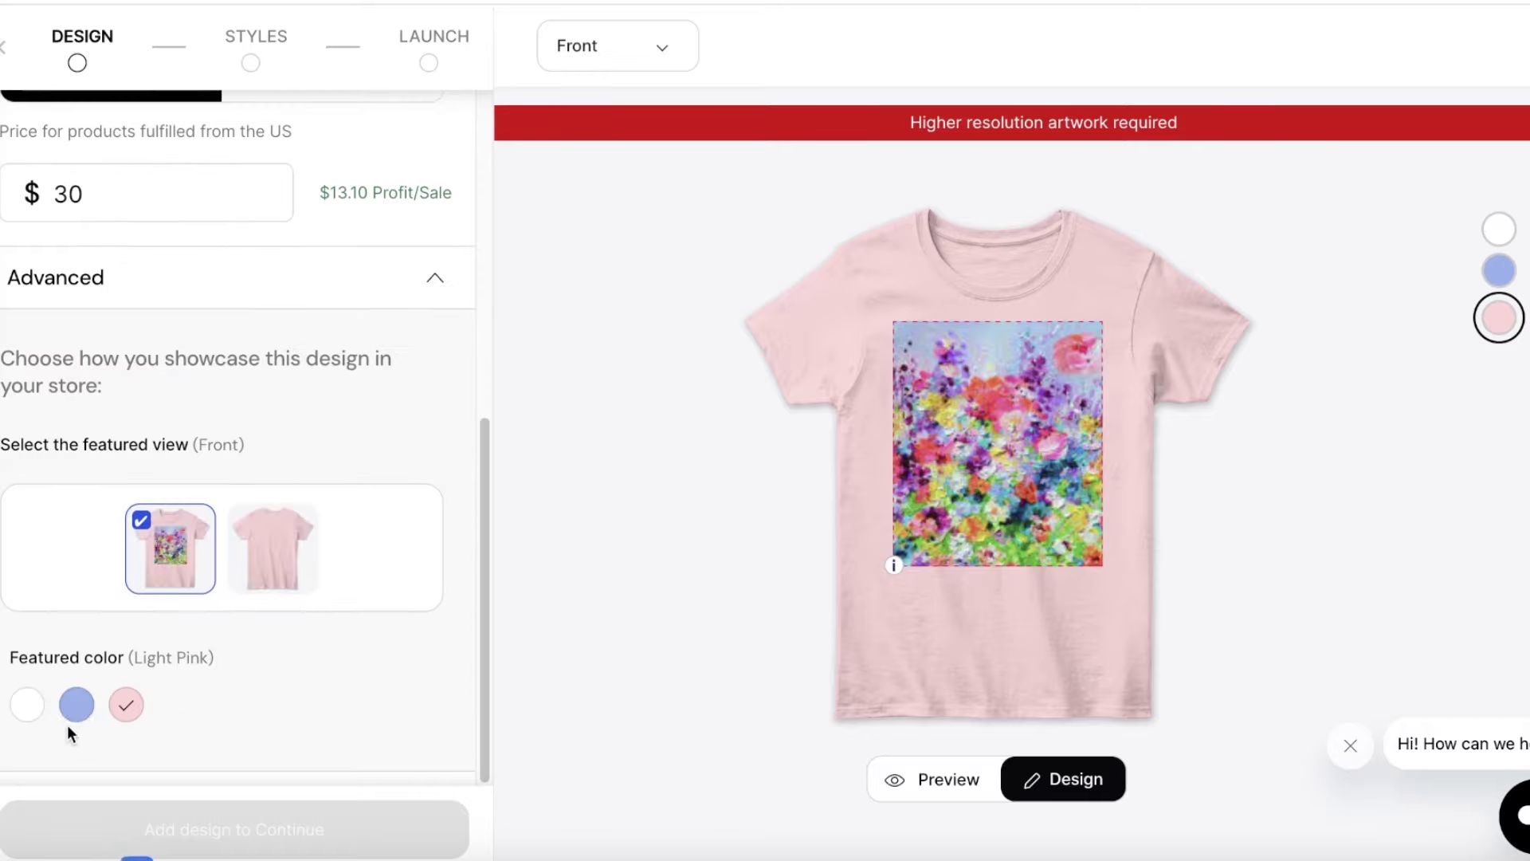
left_click(137, 518)
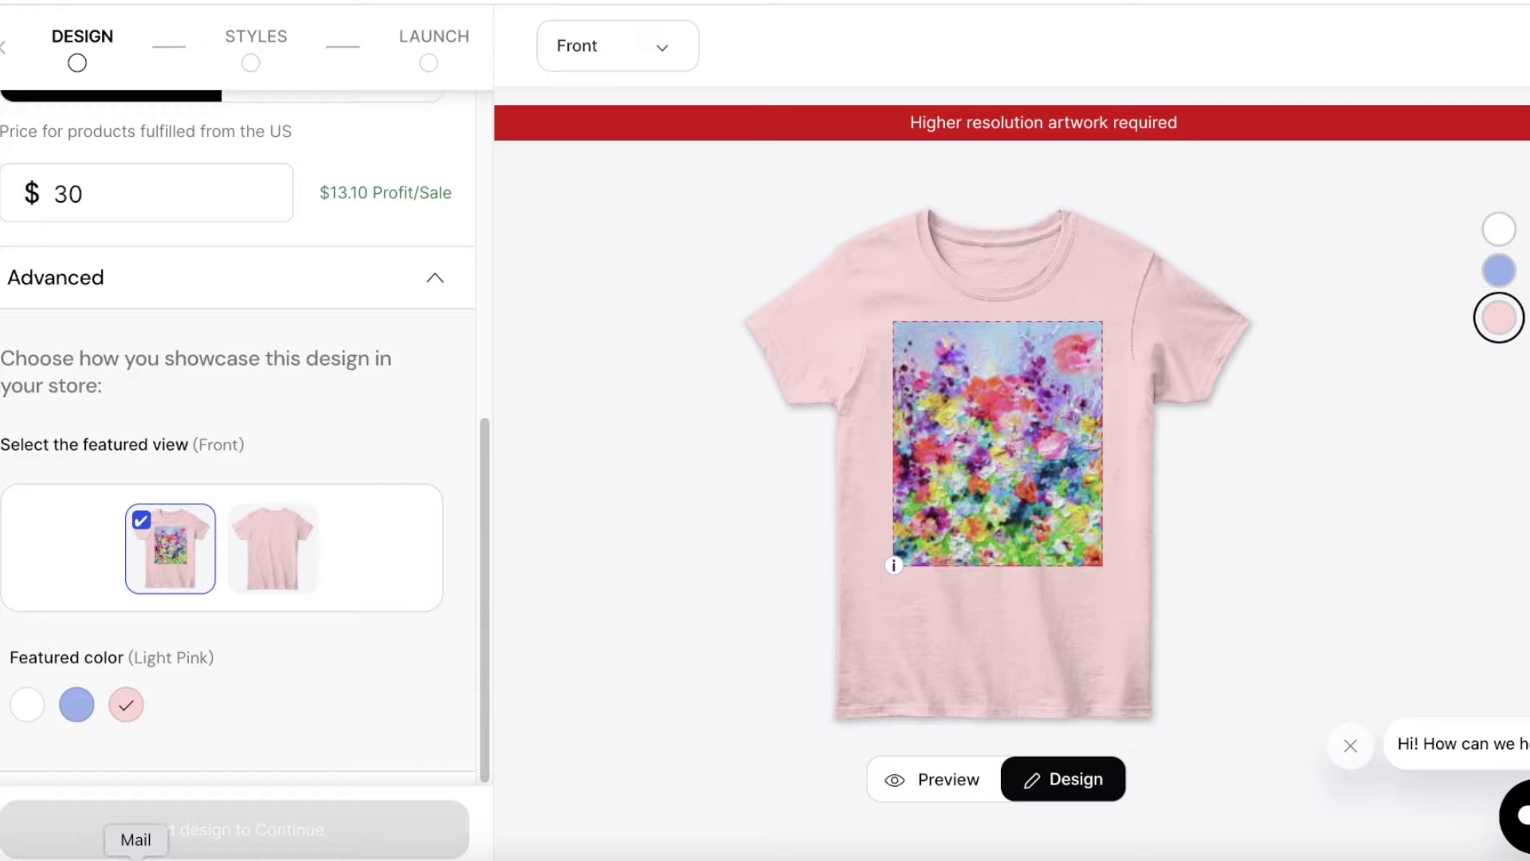
Step: Dismiss the chat prompt, preview the tee's front, and review the design, color, pricing and featured-view settings
right_click(136, 857)
left_click(147, 830)
left_click(1350, 745)
left_click(966, 783)
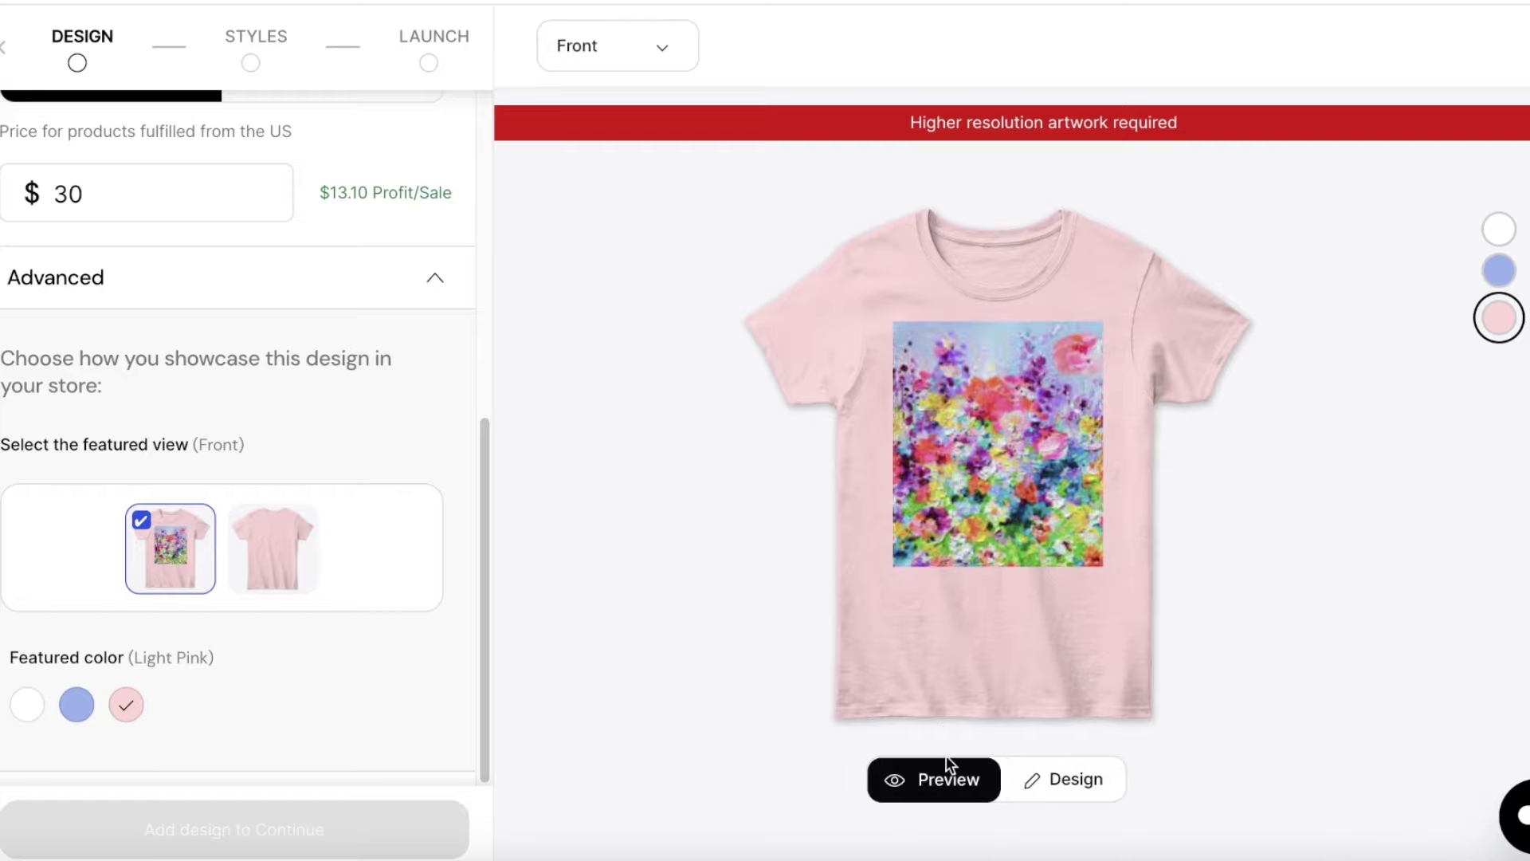
scroll(256, 719, "up", 8)
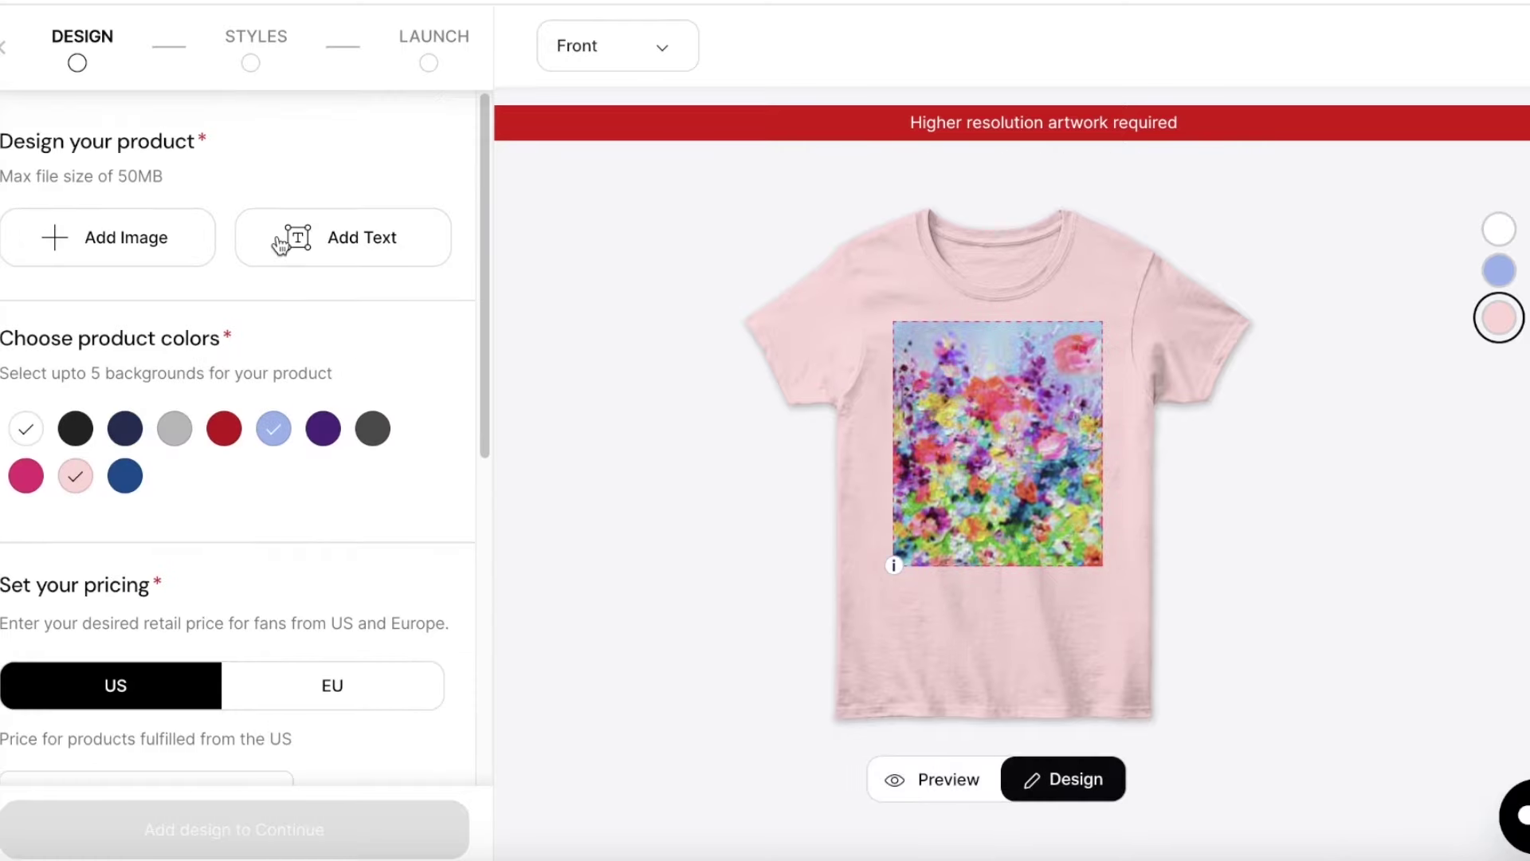
scroll(103, 542, "down", 1)
scroll(102, 542, "down", 7)
left_click(230, 219)
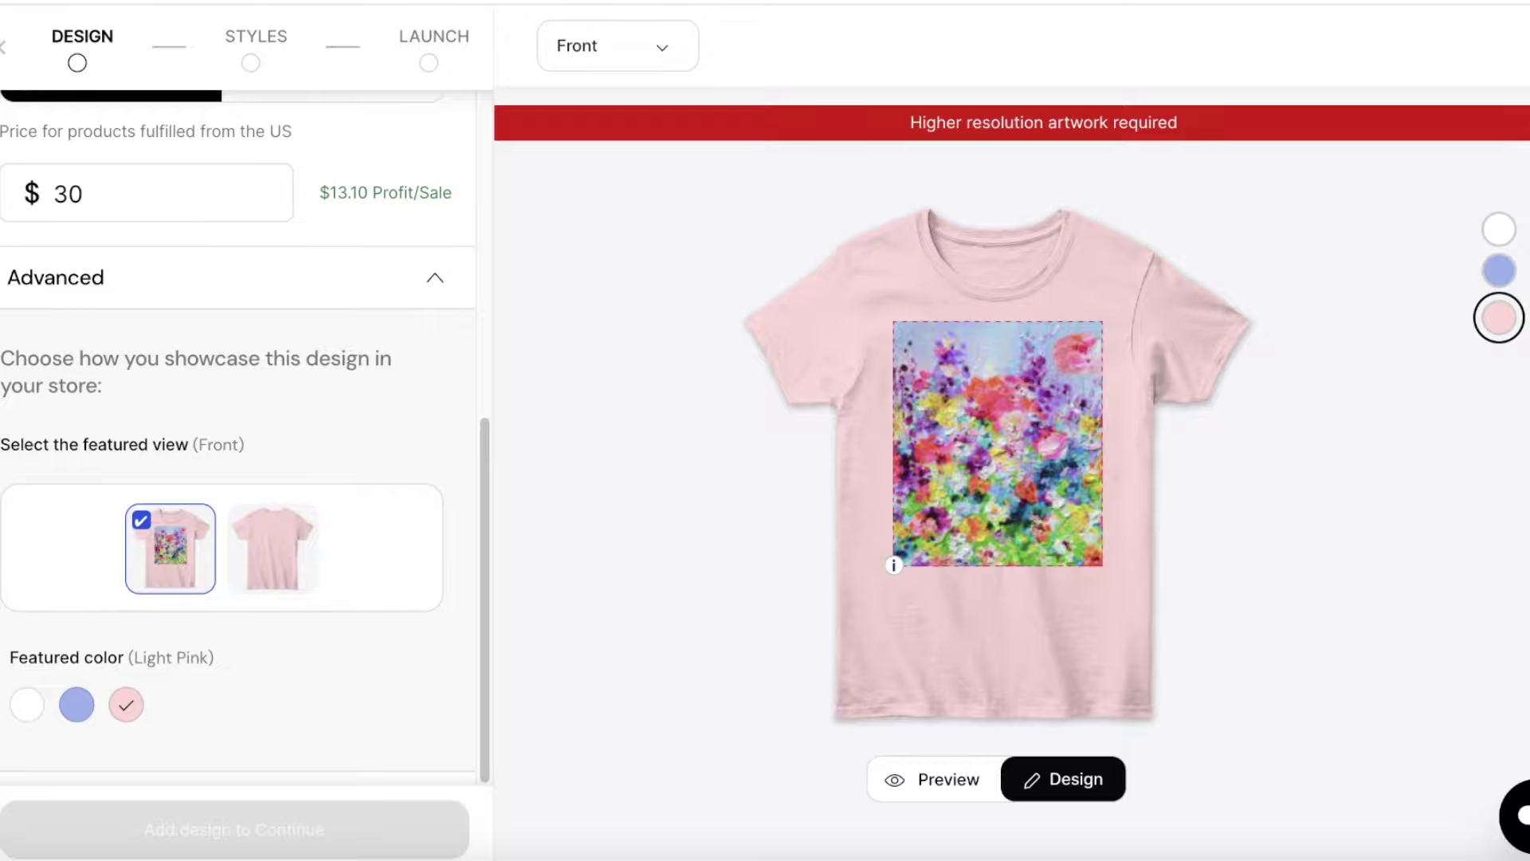
Step: Delete the flower image from the front of the tee
left_click(1036, 410)
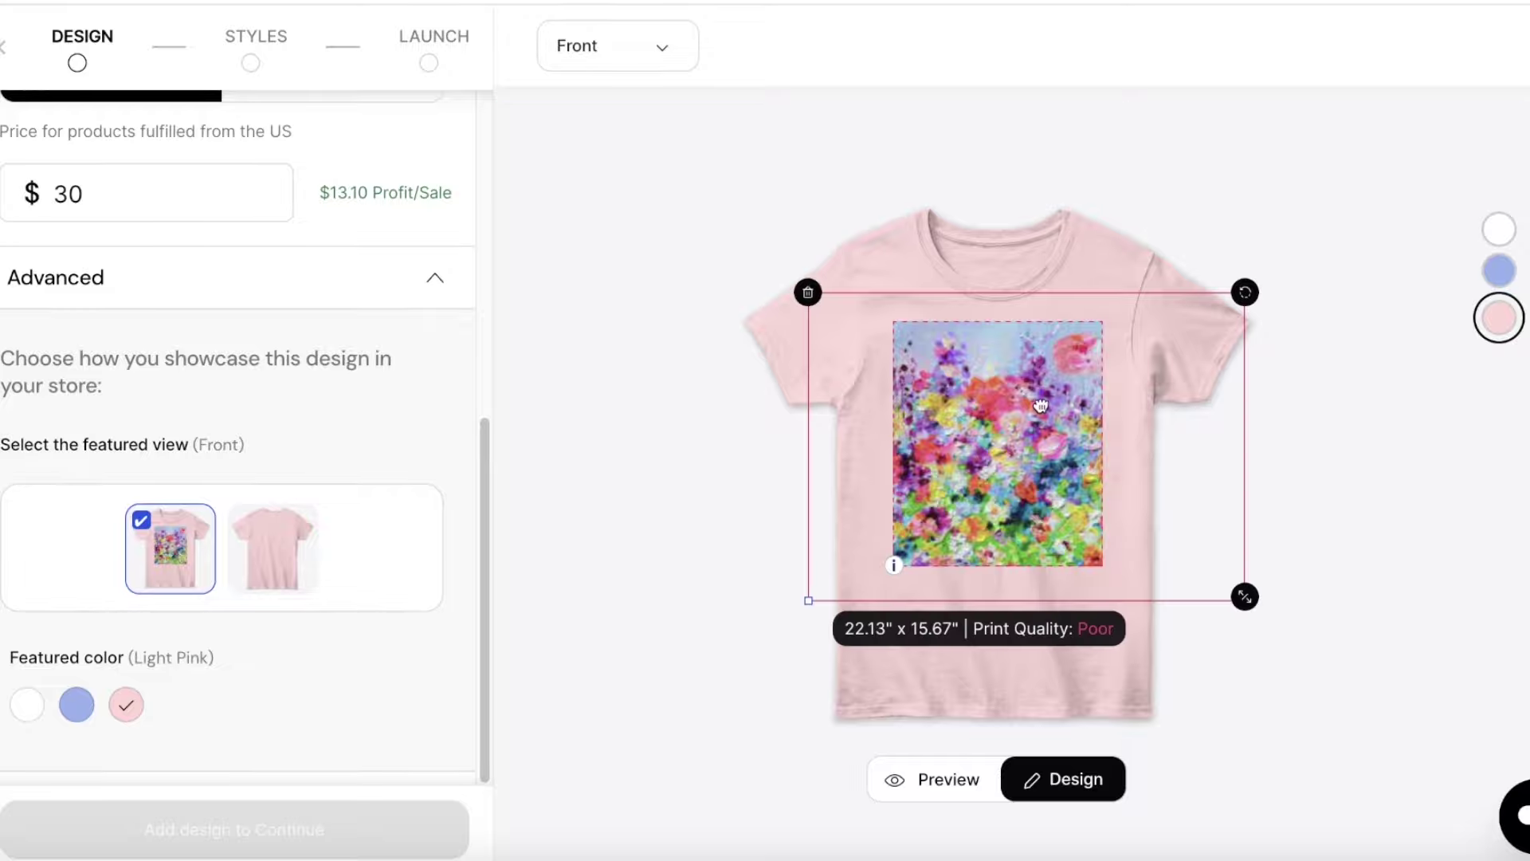
key("Delete")
scroll(205, 263, "up", 8)
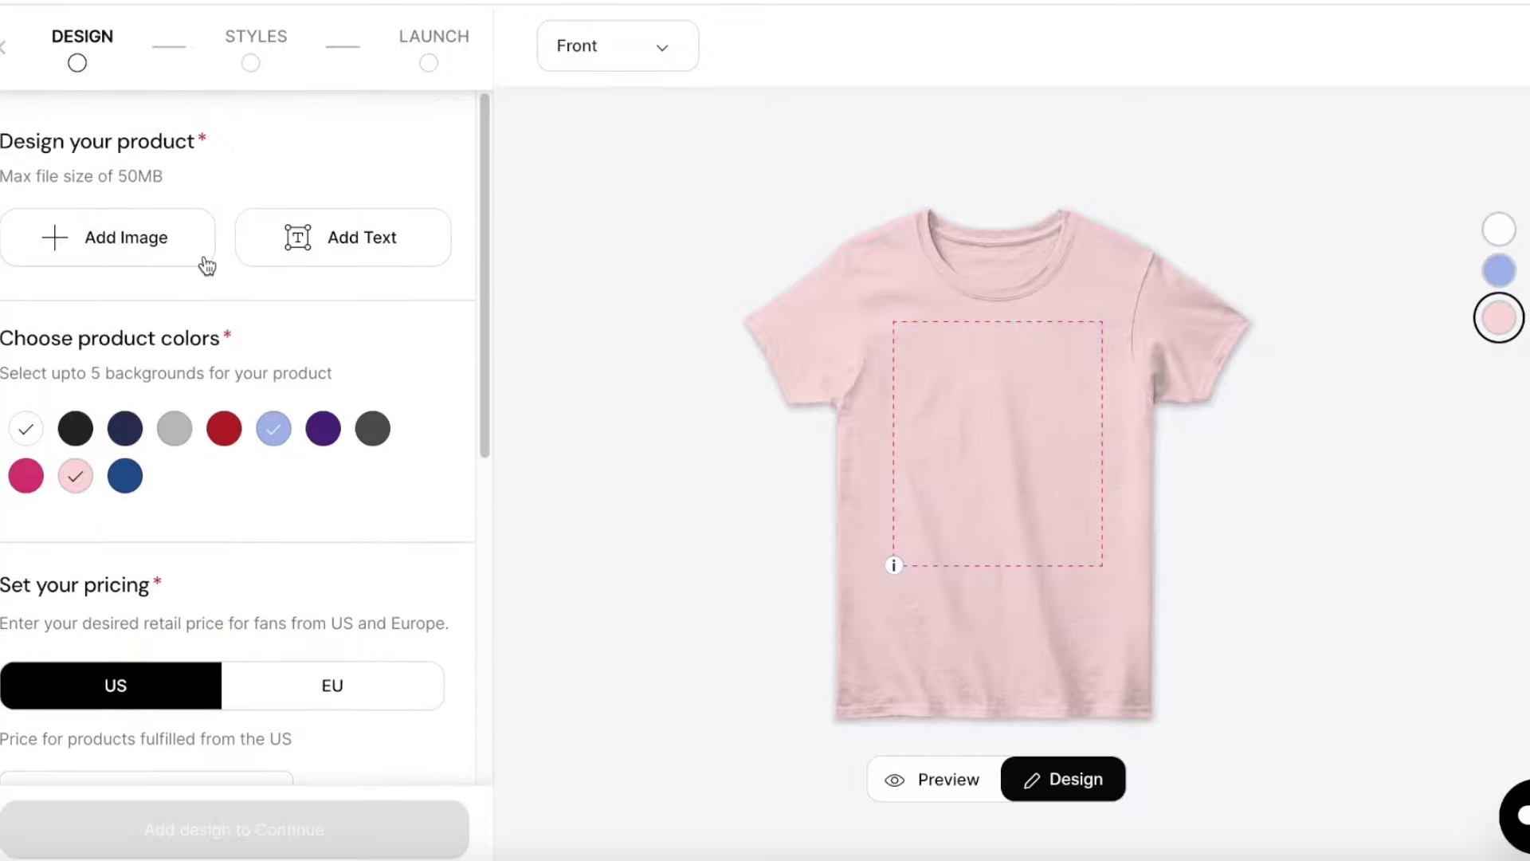
Step: Upload pexels-photo-1308940.jpeg from the Downloads folder as the artwork on the front of the tee
left_click(147, 254)
left_click(358, 309)
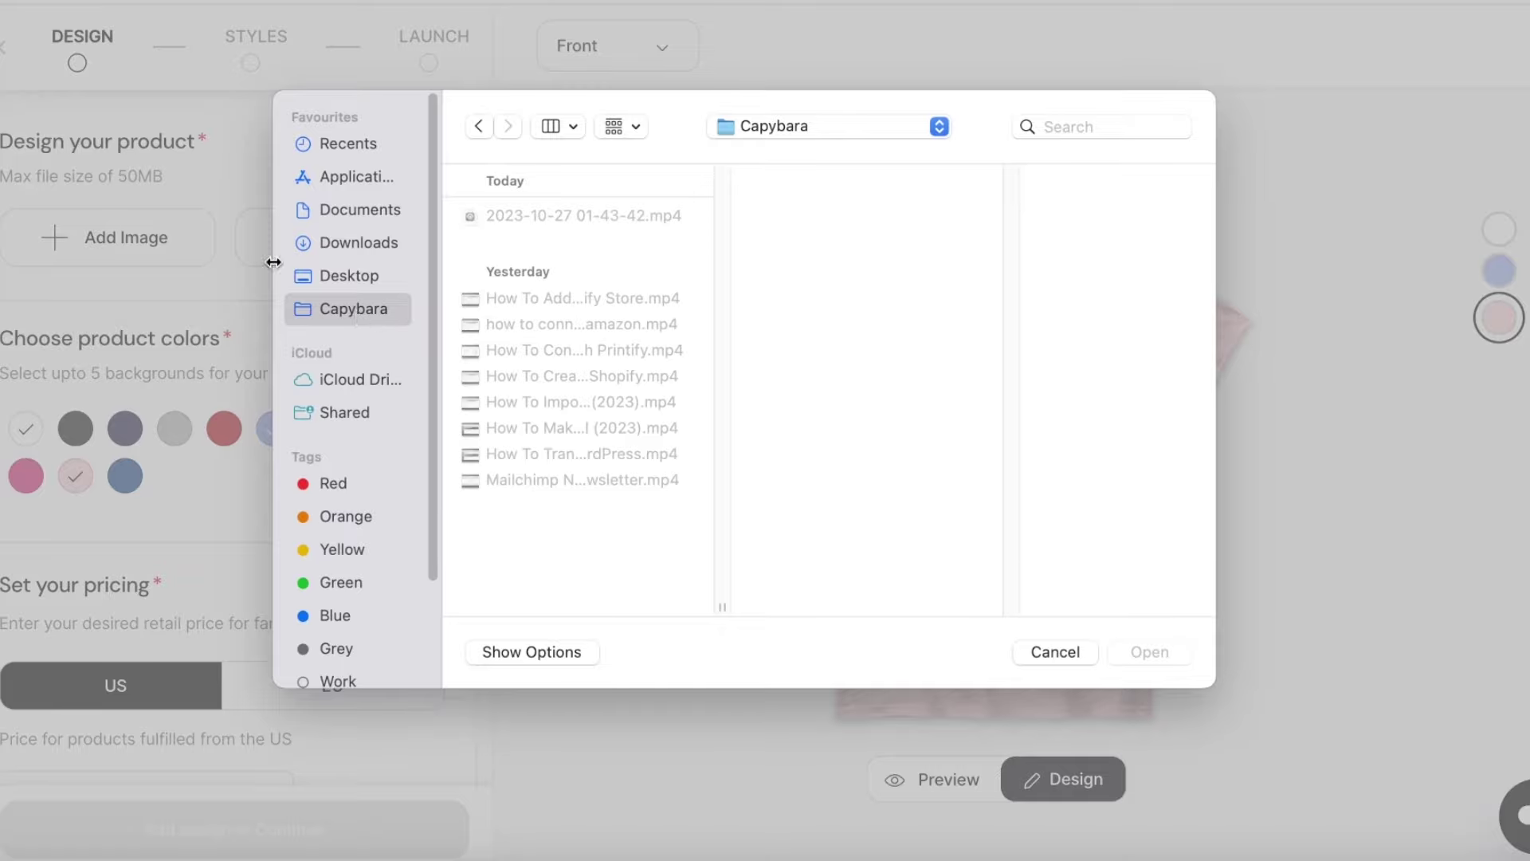
left_click(337, 247)
scroll(536, 413, "down", 10)
left_click(536, 413)
left_click(533, 386)
left_click(529, 362)
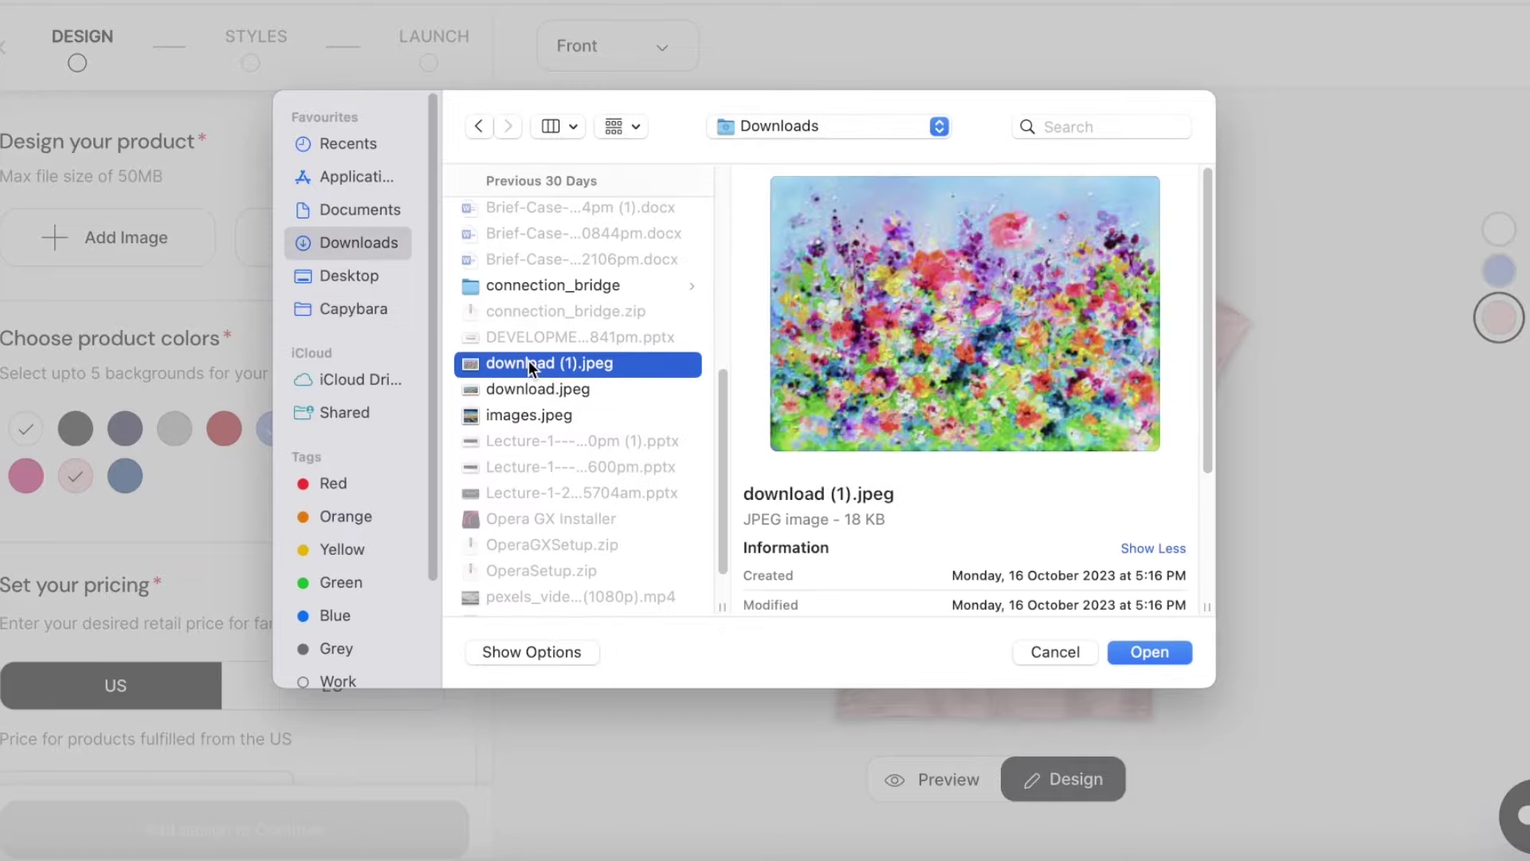
left_click(530, 389)
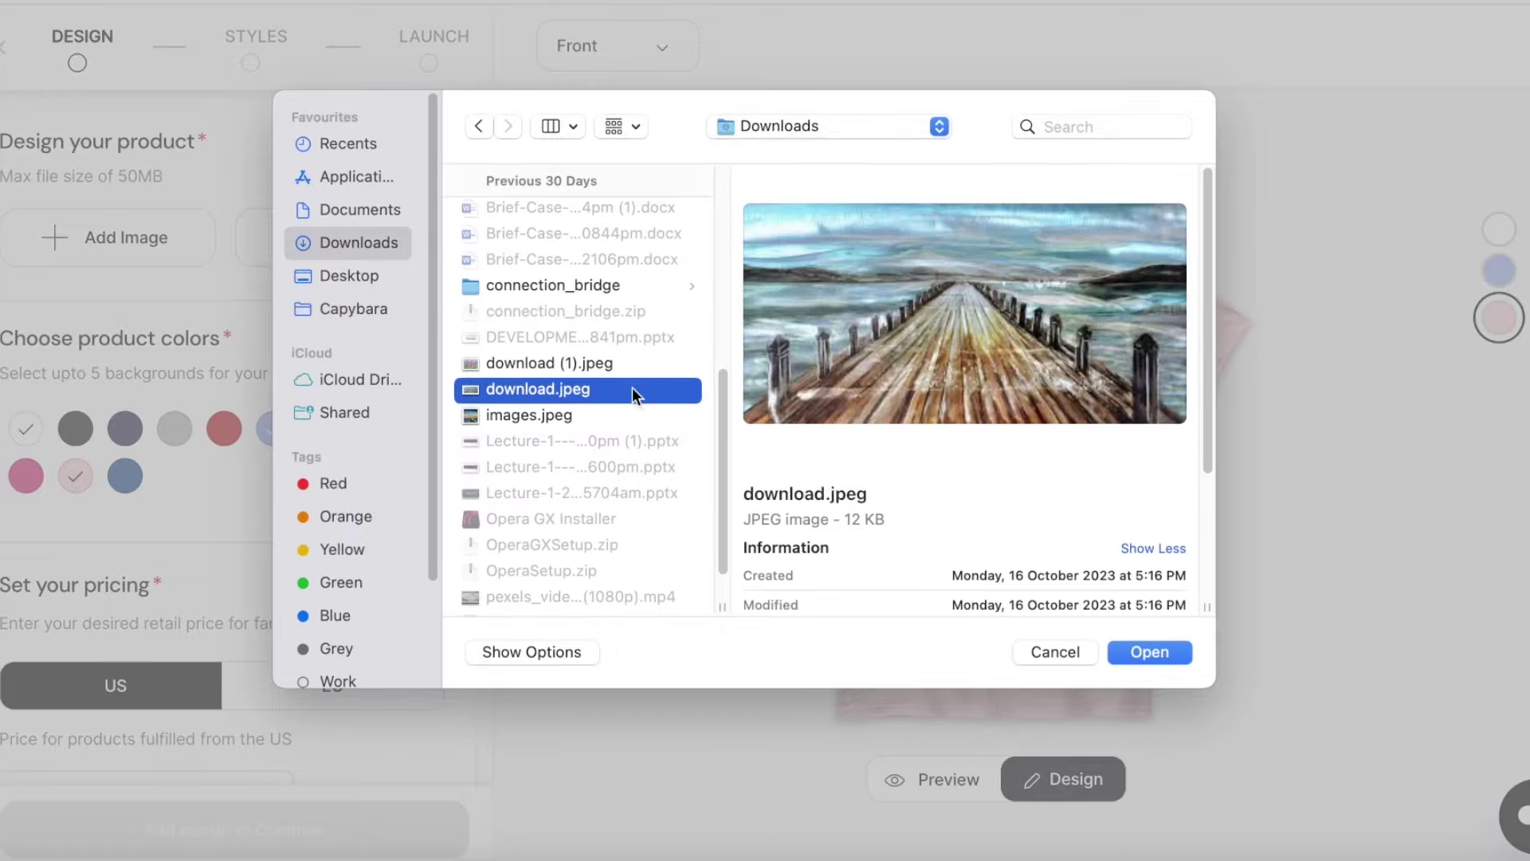
left_click(585, 365)
left_click(574, 388)
scroll(563, 475, "down", 2)
scroll(563, 476, "up", 10)
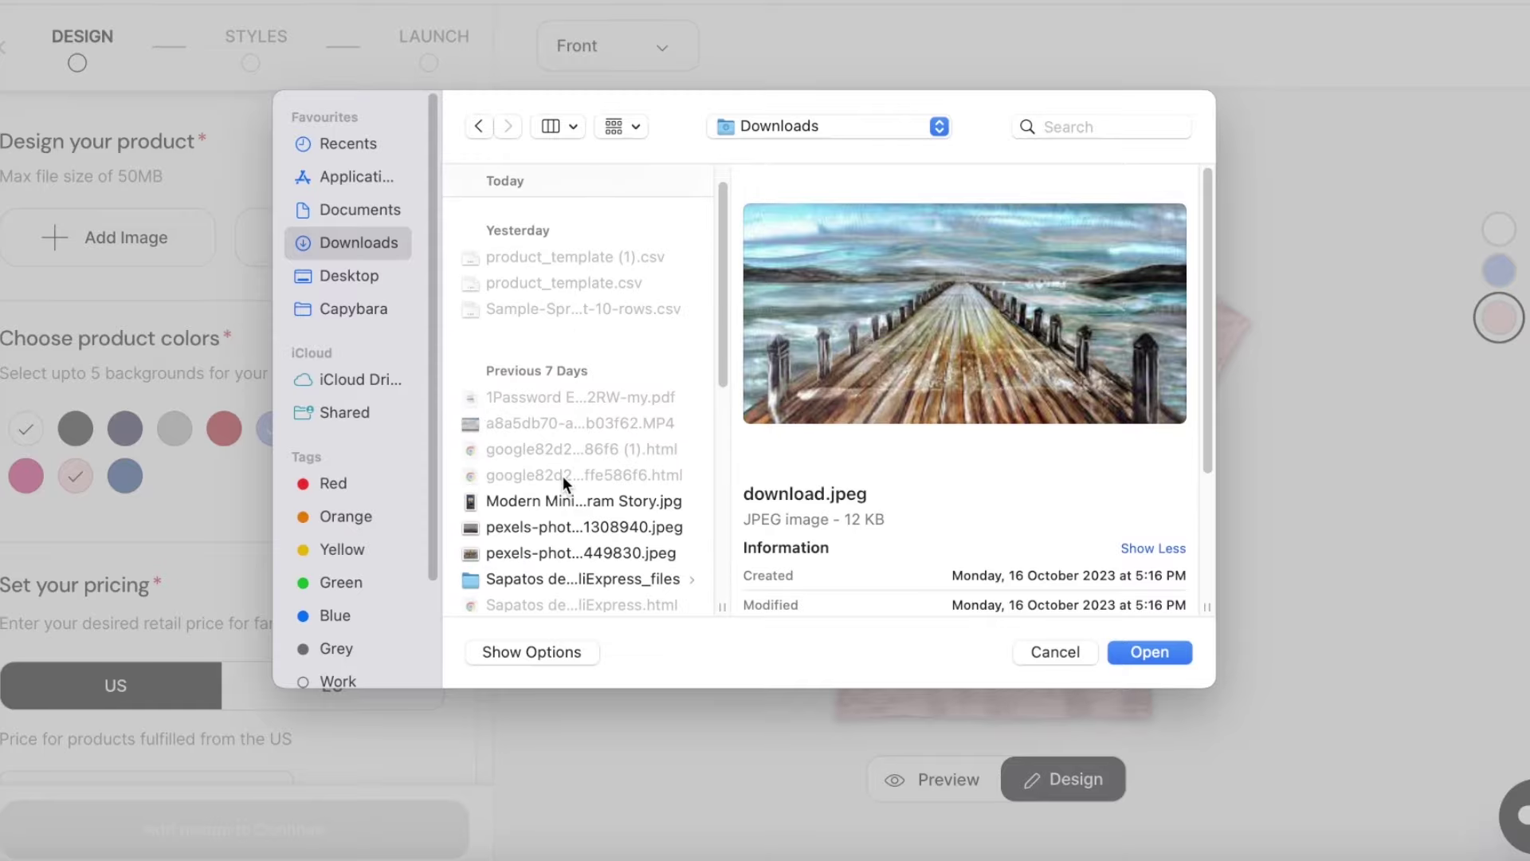
left_click(514, 568)
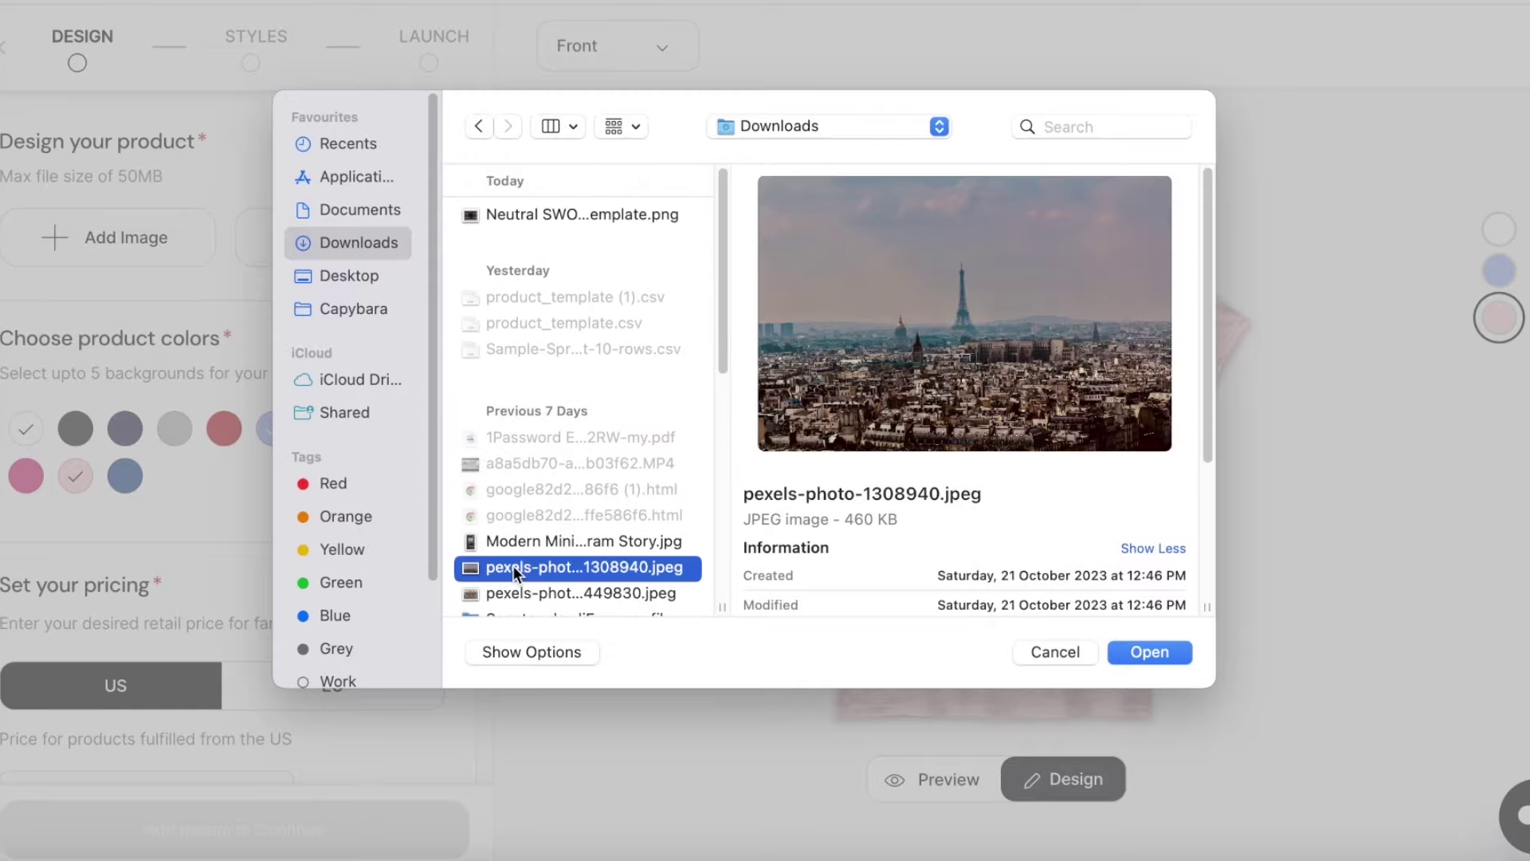
left_click(1150, 653)
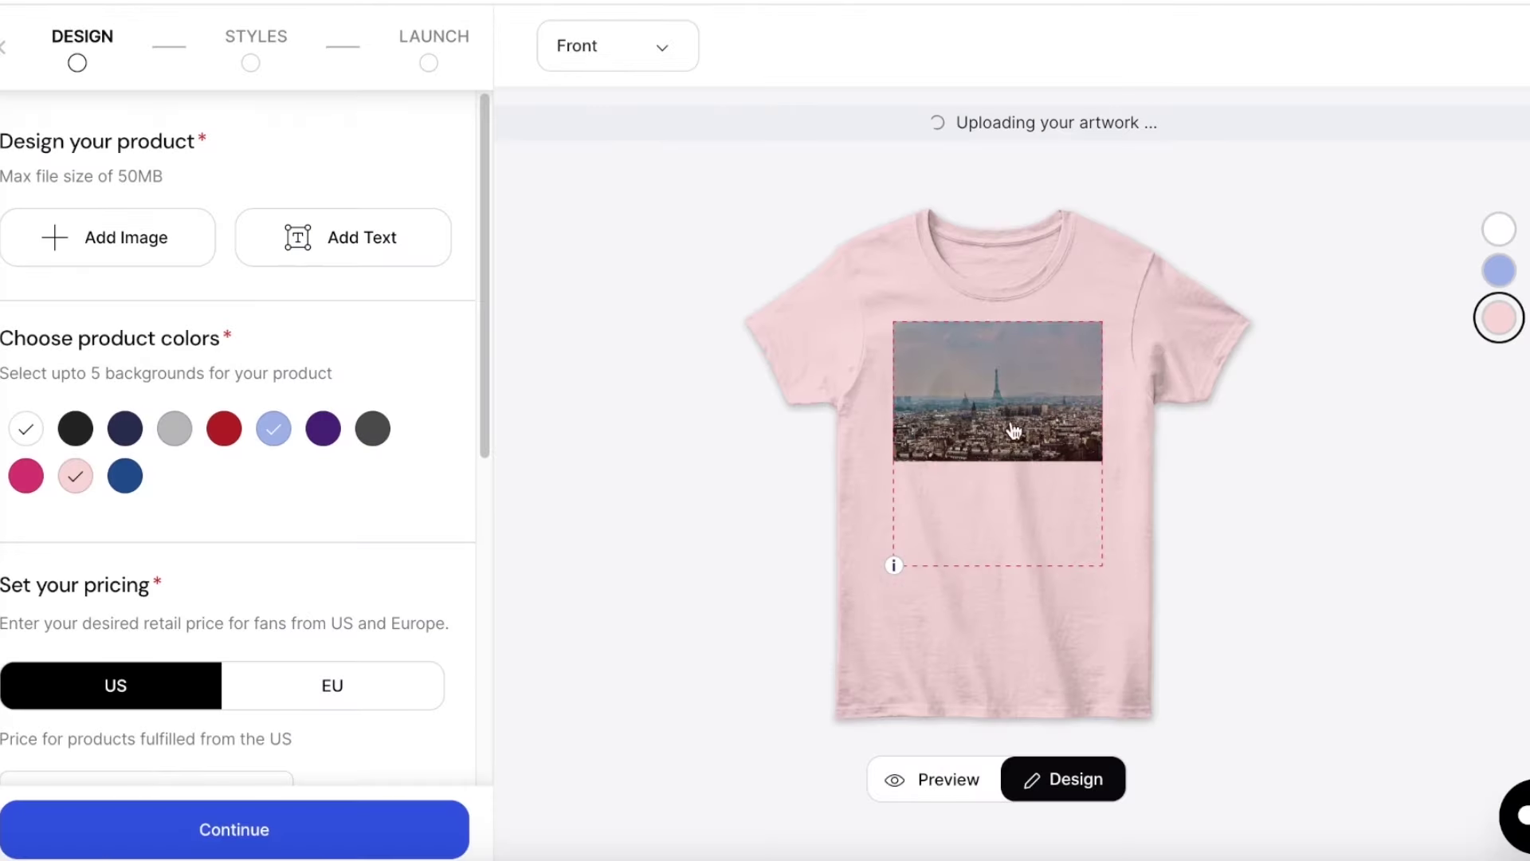
Step: Resize the Paris photo, trying about 25.45" x 16.96", and settle on about 16.81" x 11.20" centred horizontally in the print area
left_click_drag(1102, 456, 1308, 598)
left_click_drag(925, 482, 895, 471)
left_click_drag(1299, 562, 1244, 524)
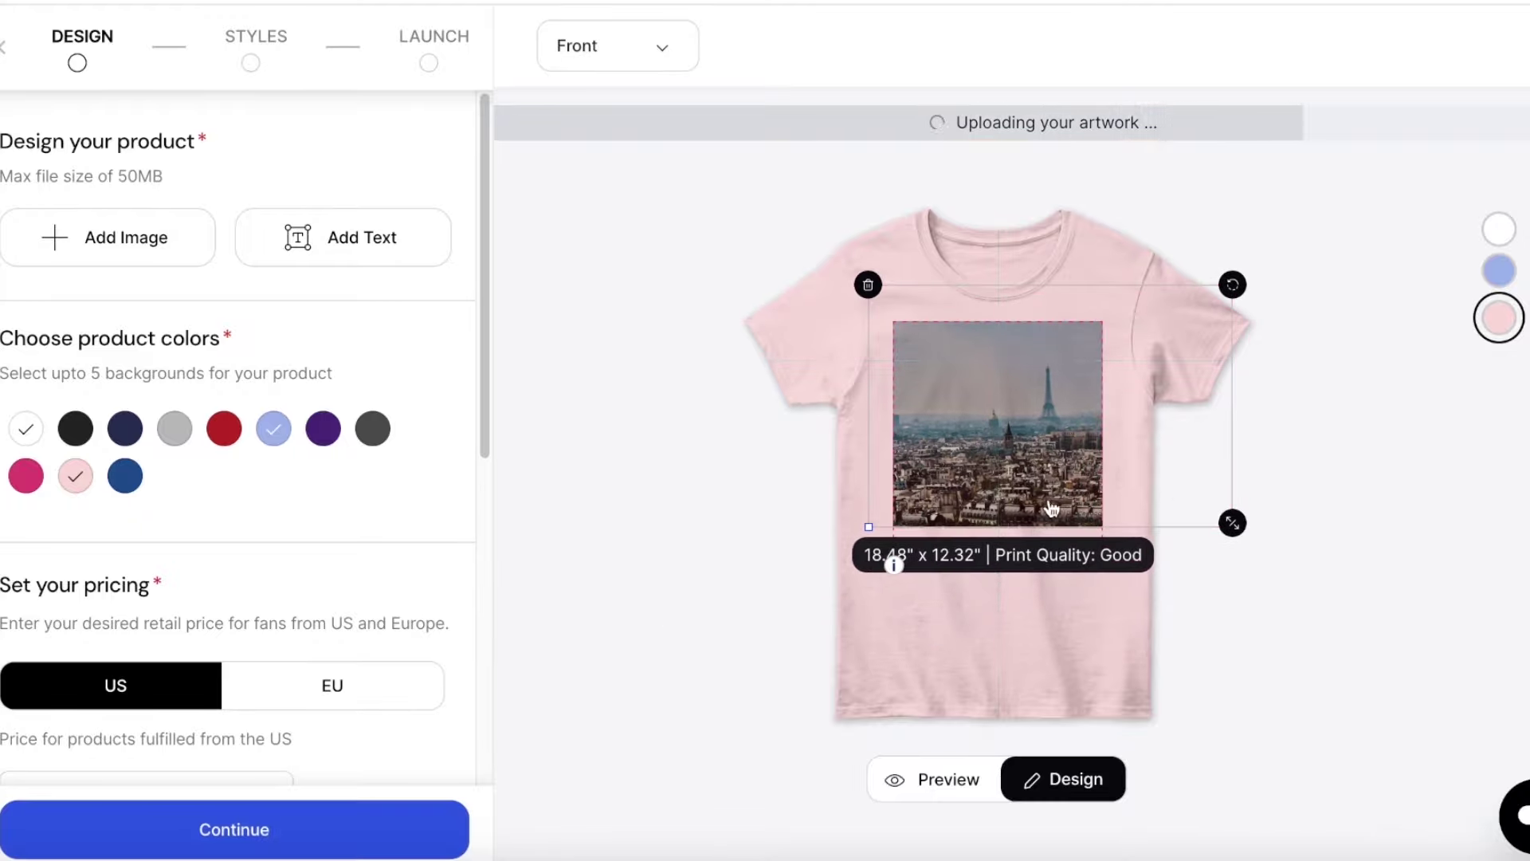
left_click_drag(1041, 484, 989, 488)
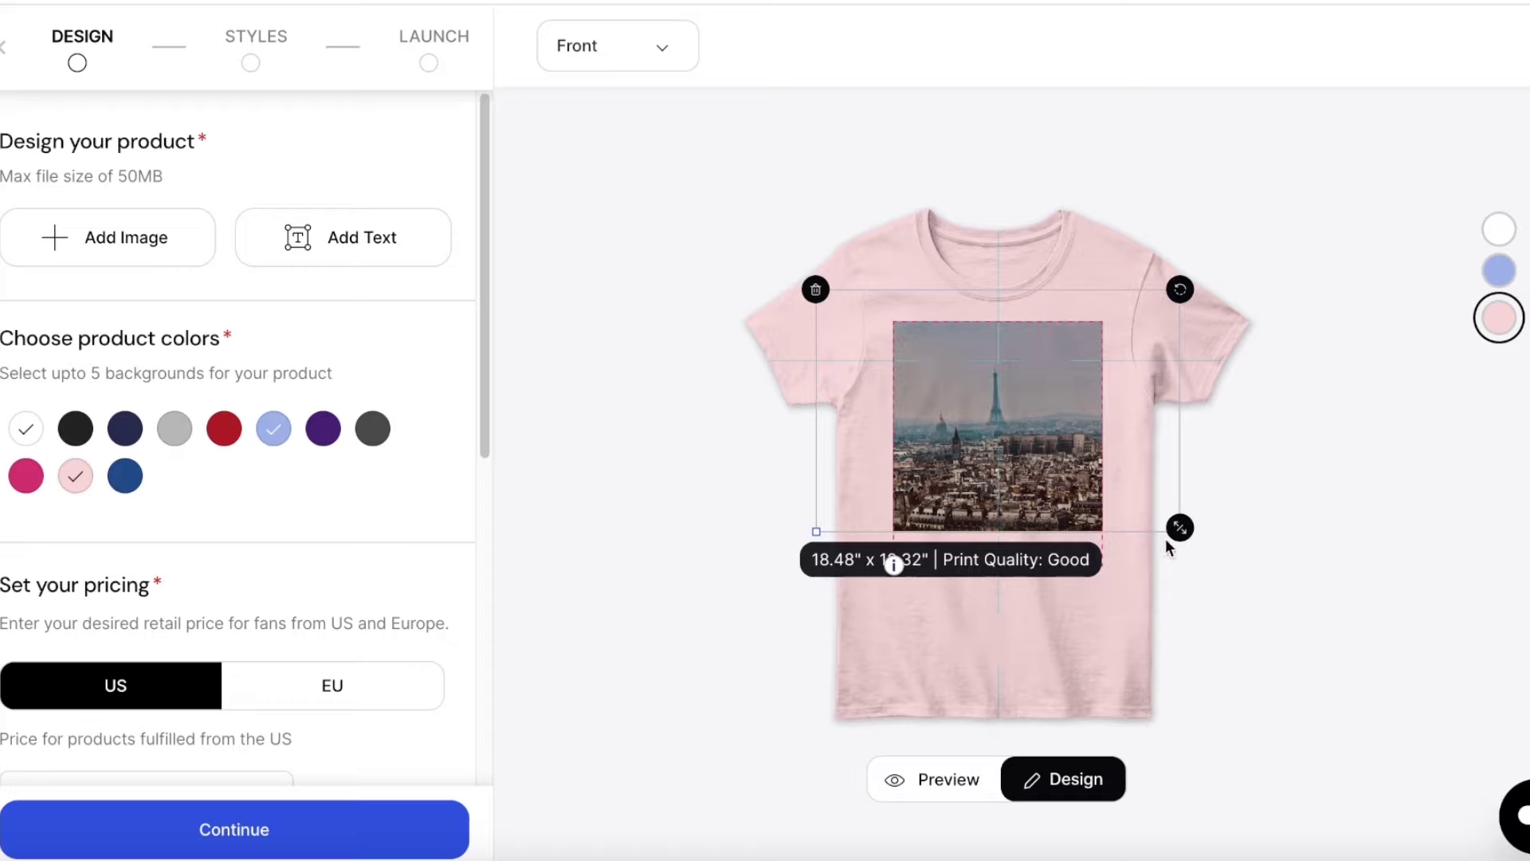
left_click_drag(1165, 545, 1305, 643)
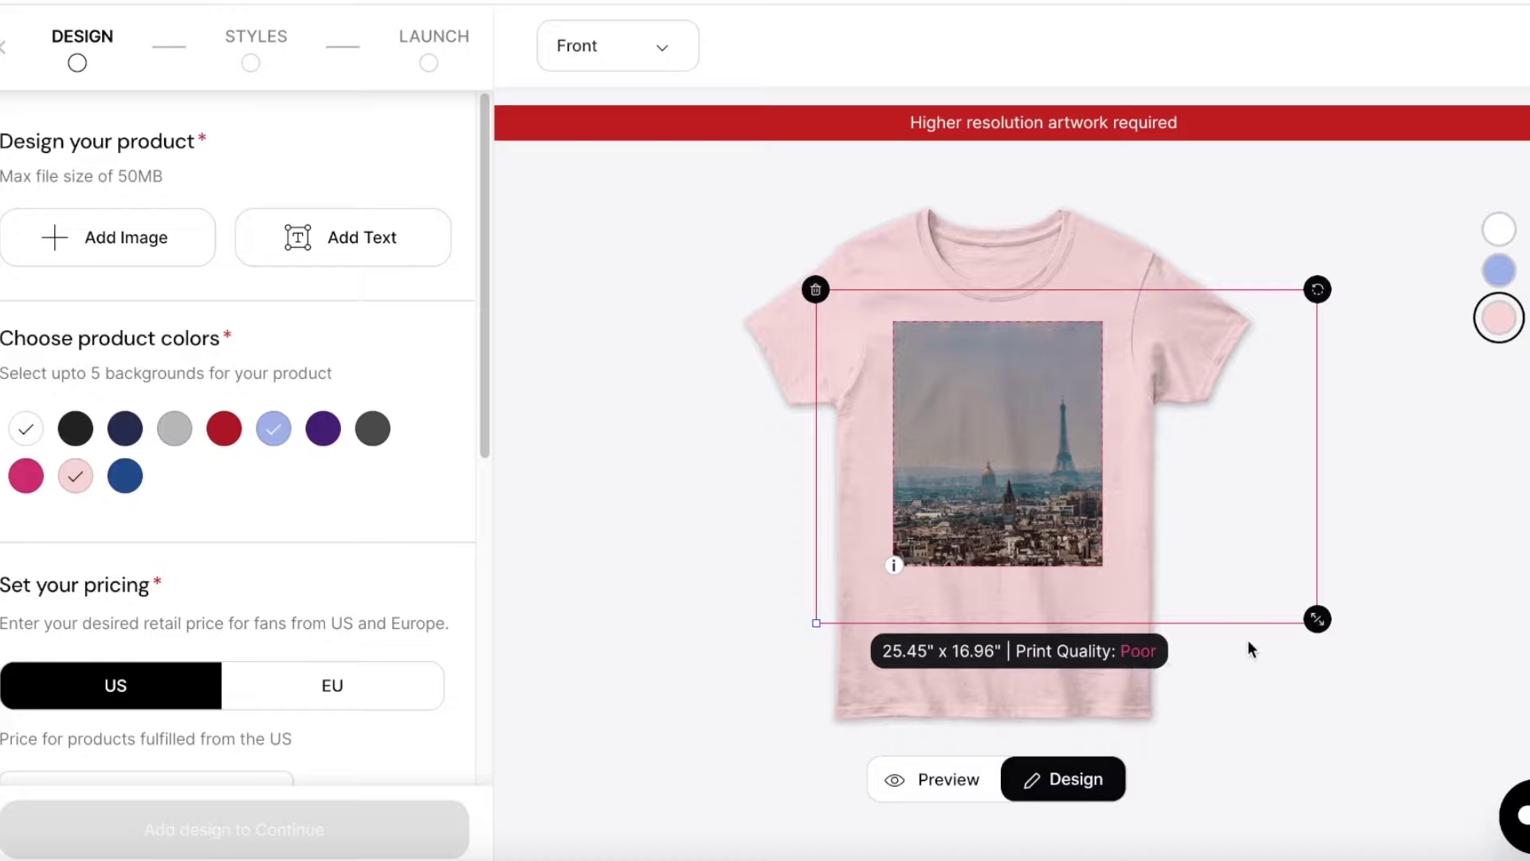
left_click_drag(1312, 617, 1148, 564)
left_click_drag(1066, 486, 1083, 522)
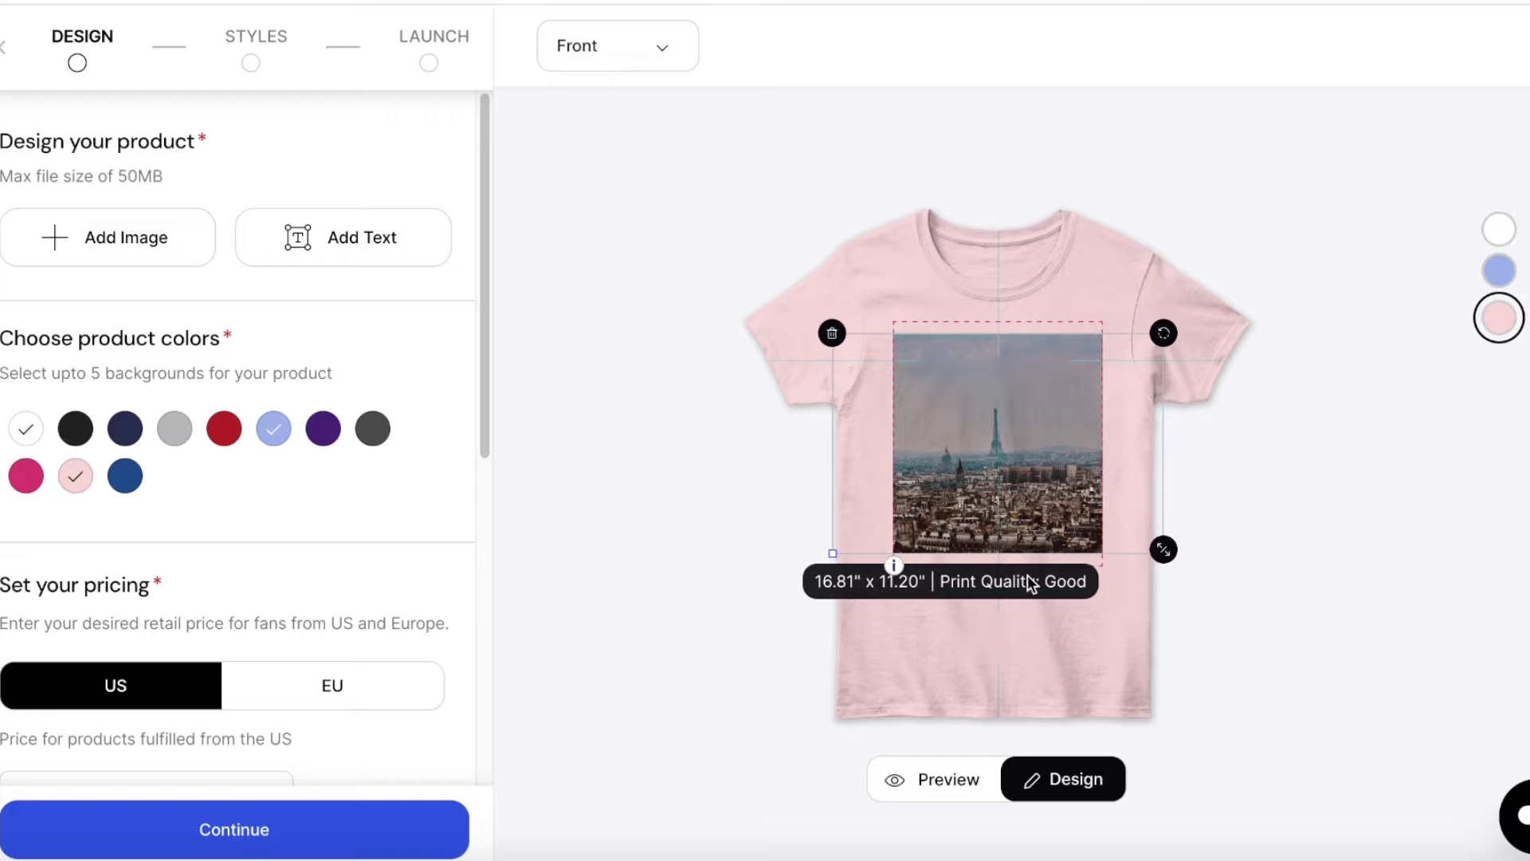
left_click(1226, 573)
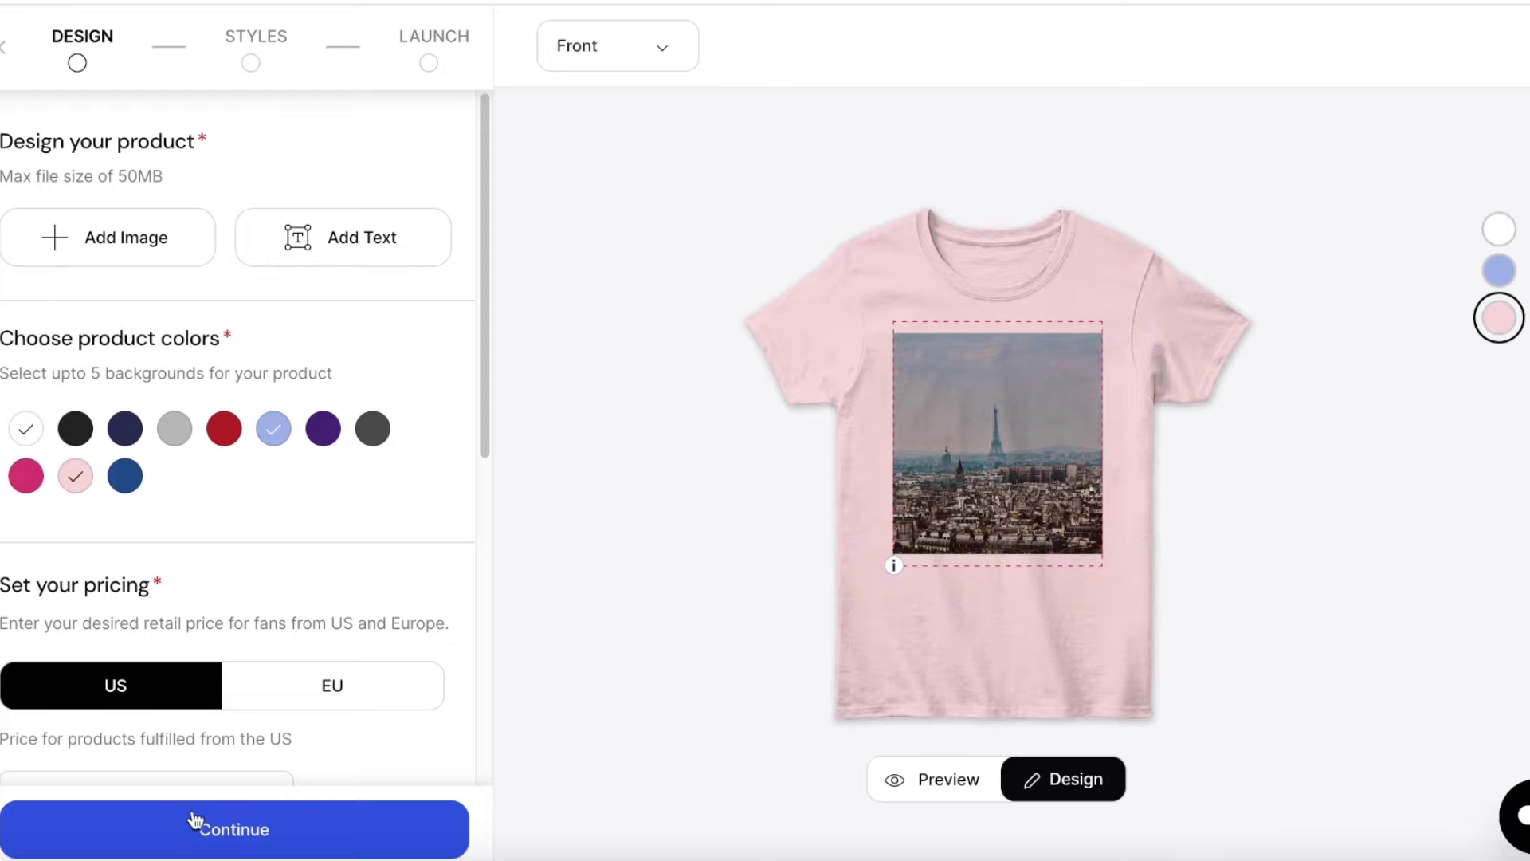
Step: Continue to the product styles, browse the suggested products, and add the Pint Glass and the Classic Long Sleeve Tee
left_click(194, 821)
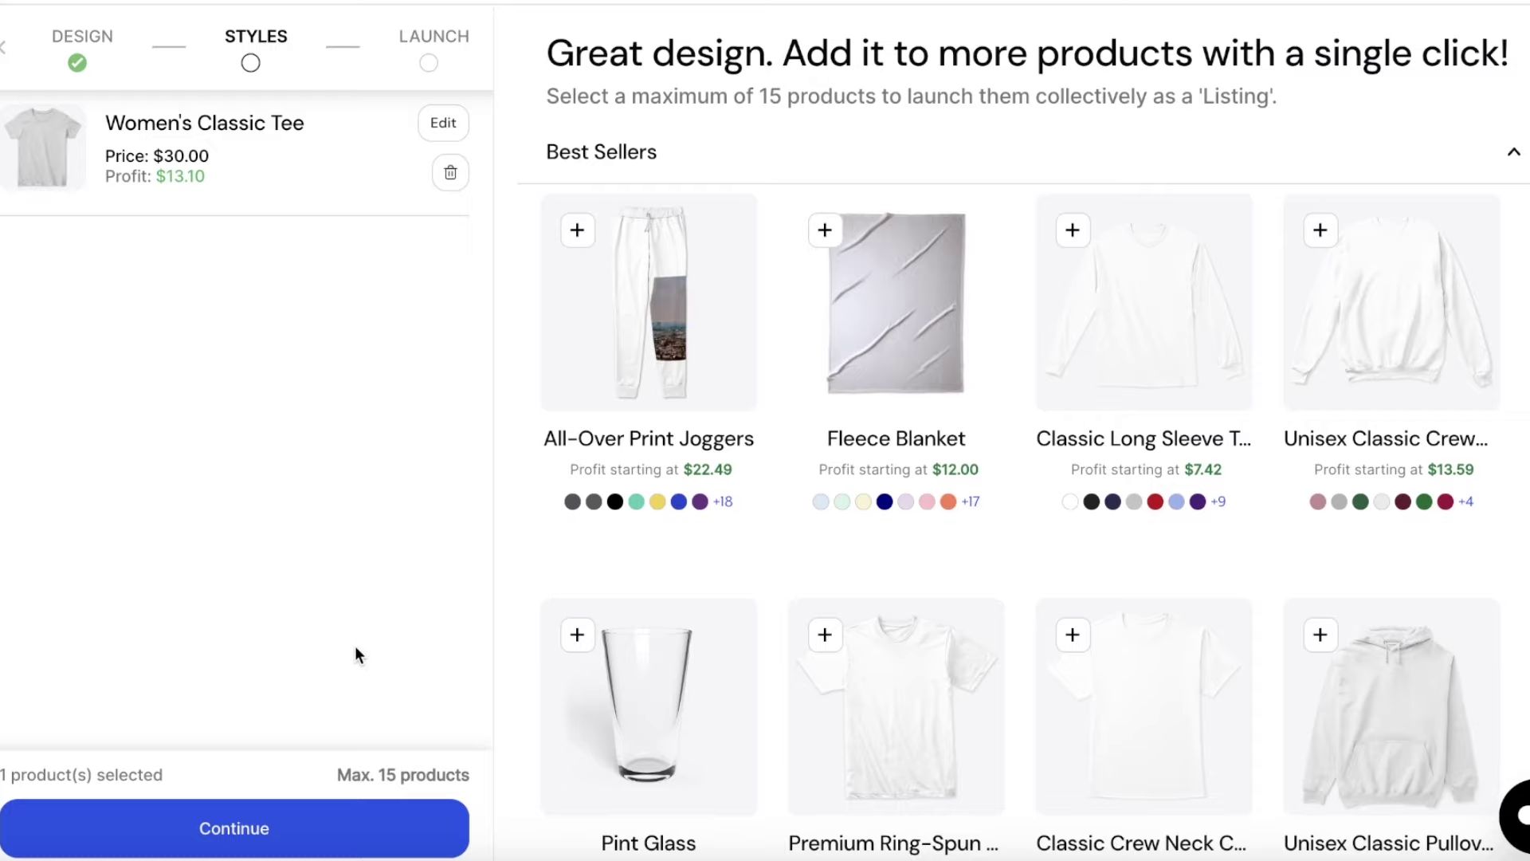
scroll(823, 495, "down", 5)
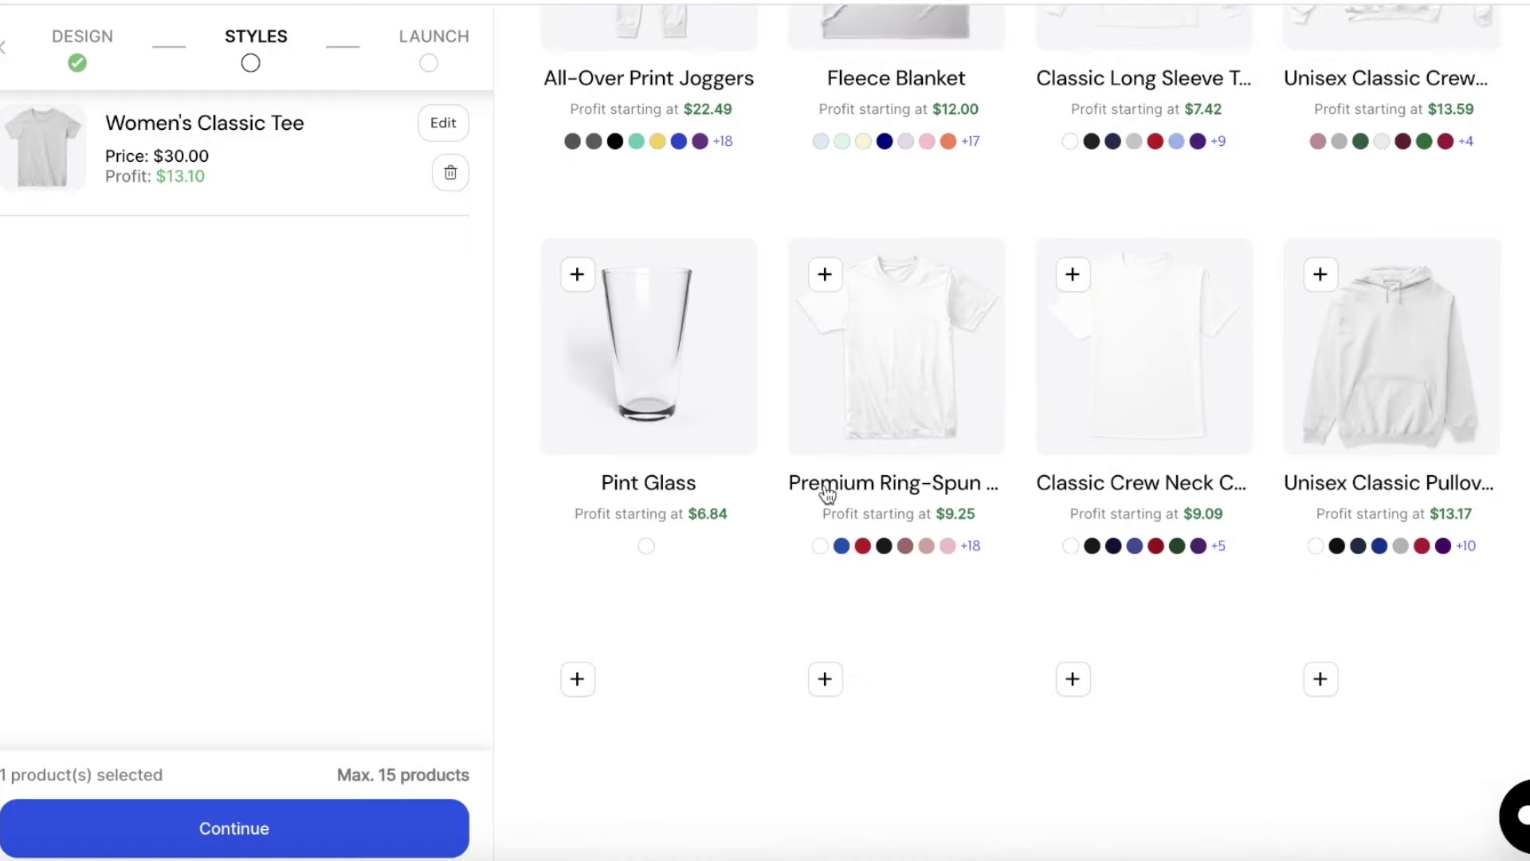
scroll(744, 502, "up", 5)
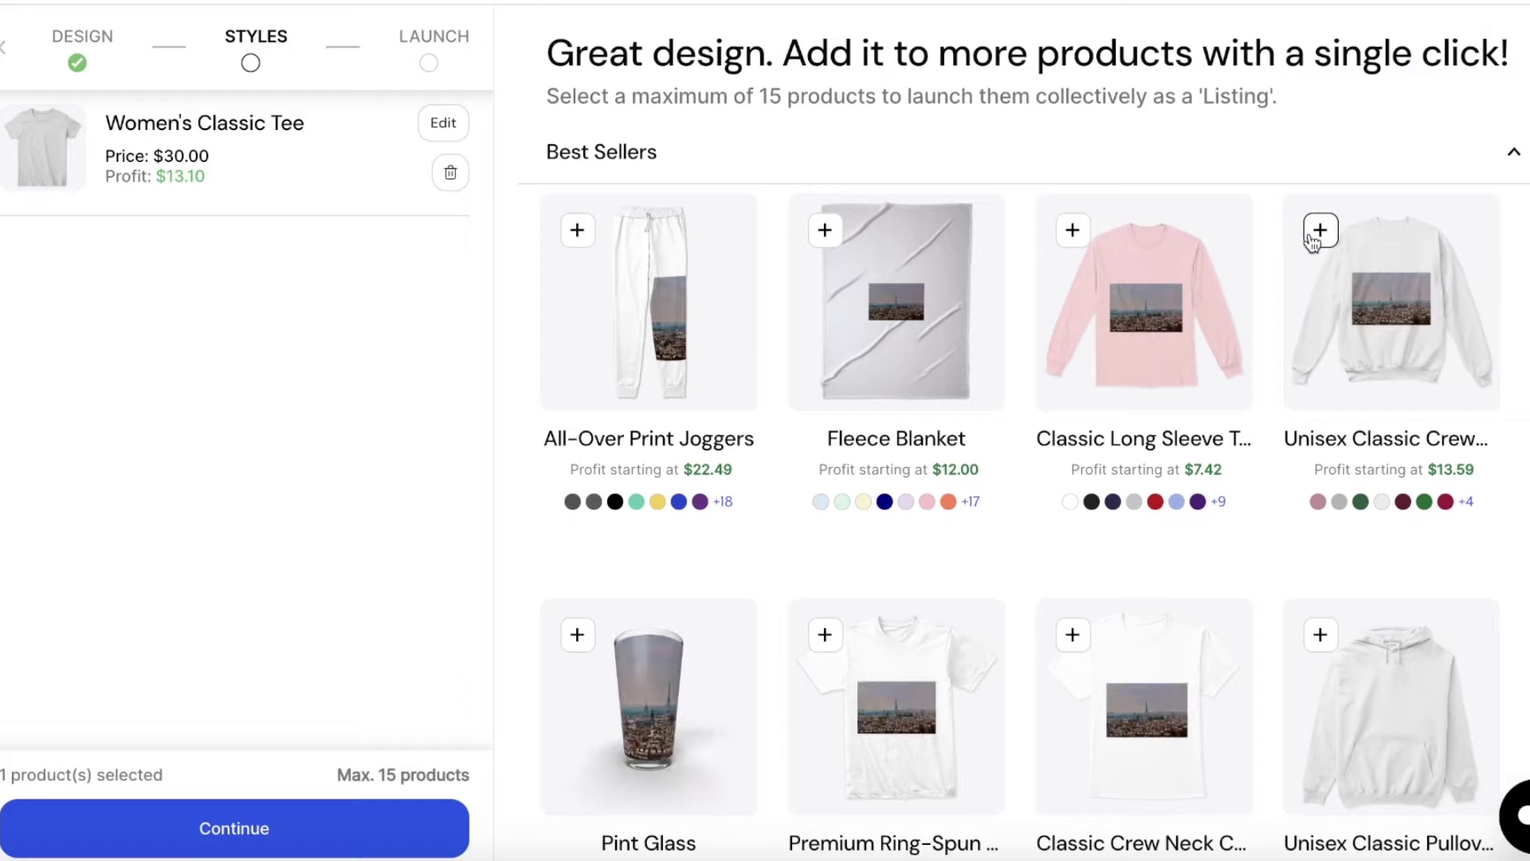
scroll(666, 287, "down", 10)
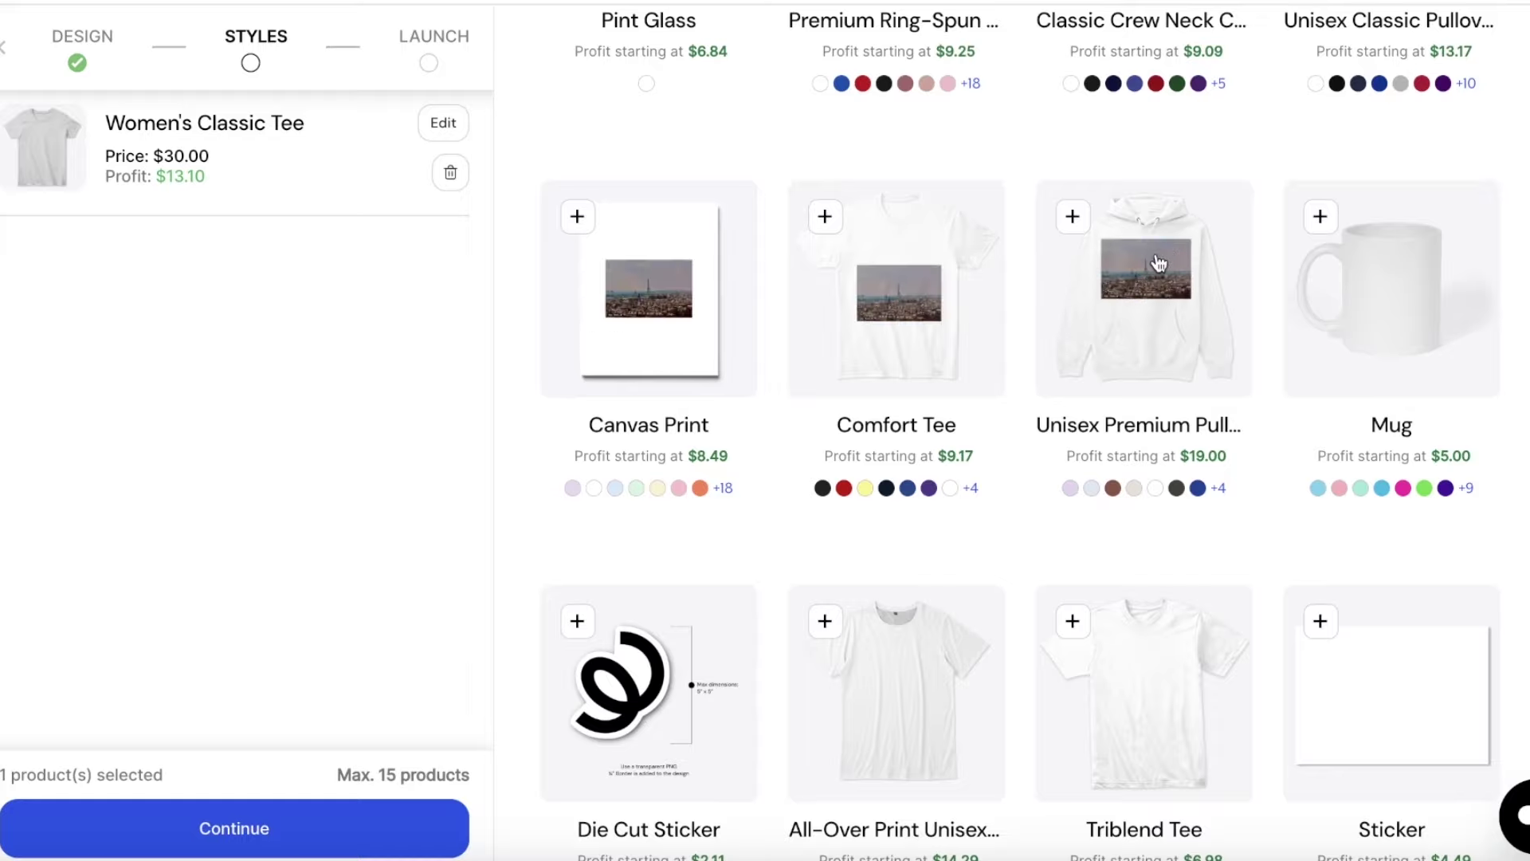
scroll(1292, 293, "down", 13)
scroll(1103, 356, "down", 5)
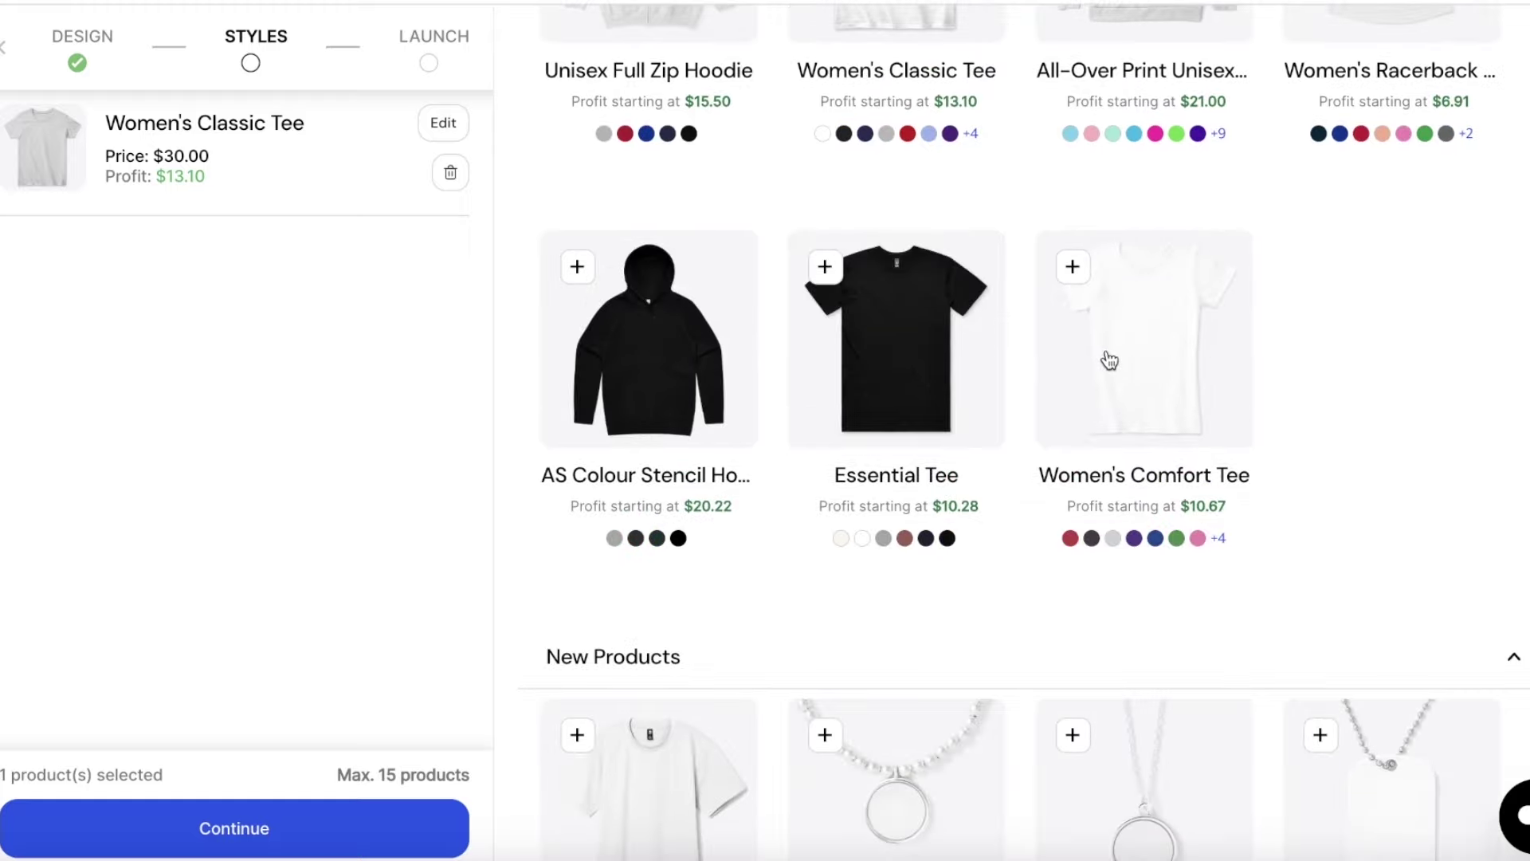
scroll(1116, 383, "up", 18)
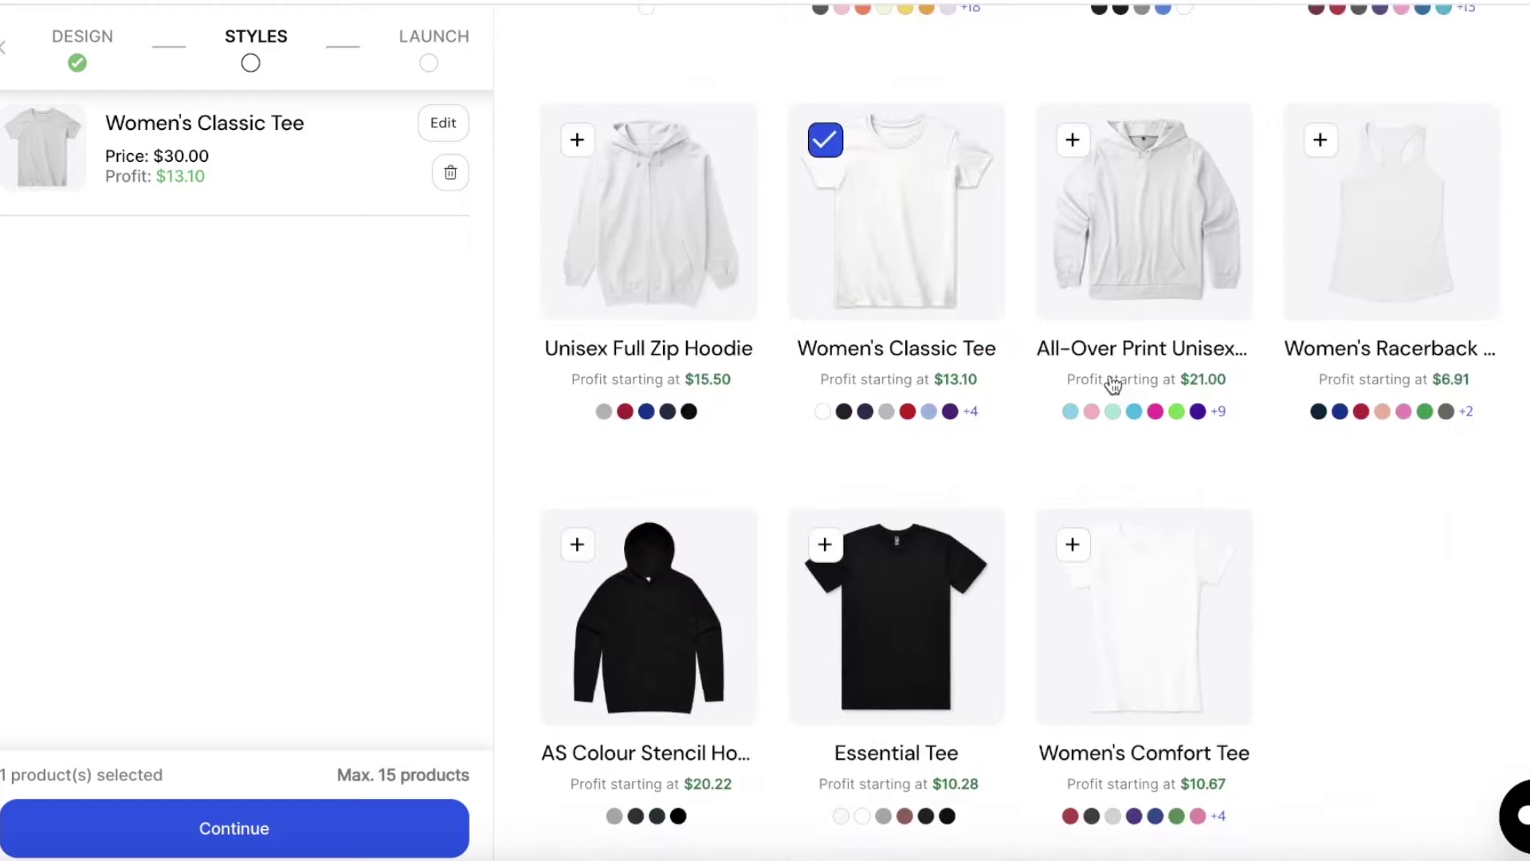
scroll(739, 700, "down", 3)
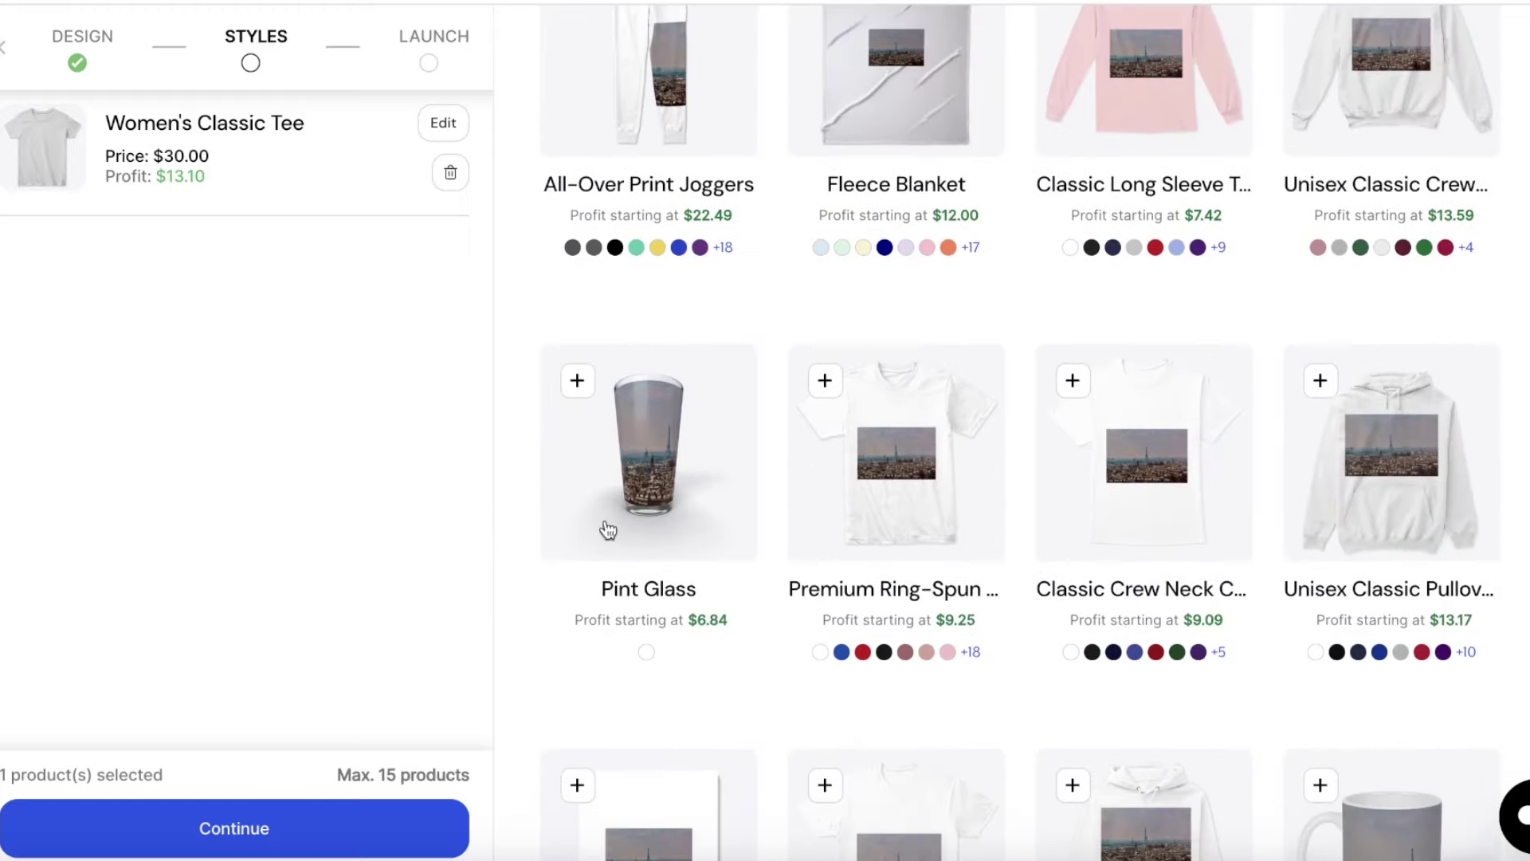
left_click(578, 382)
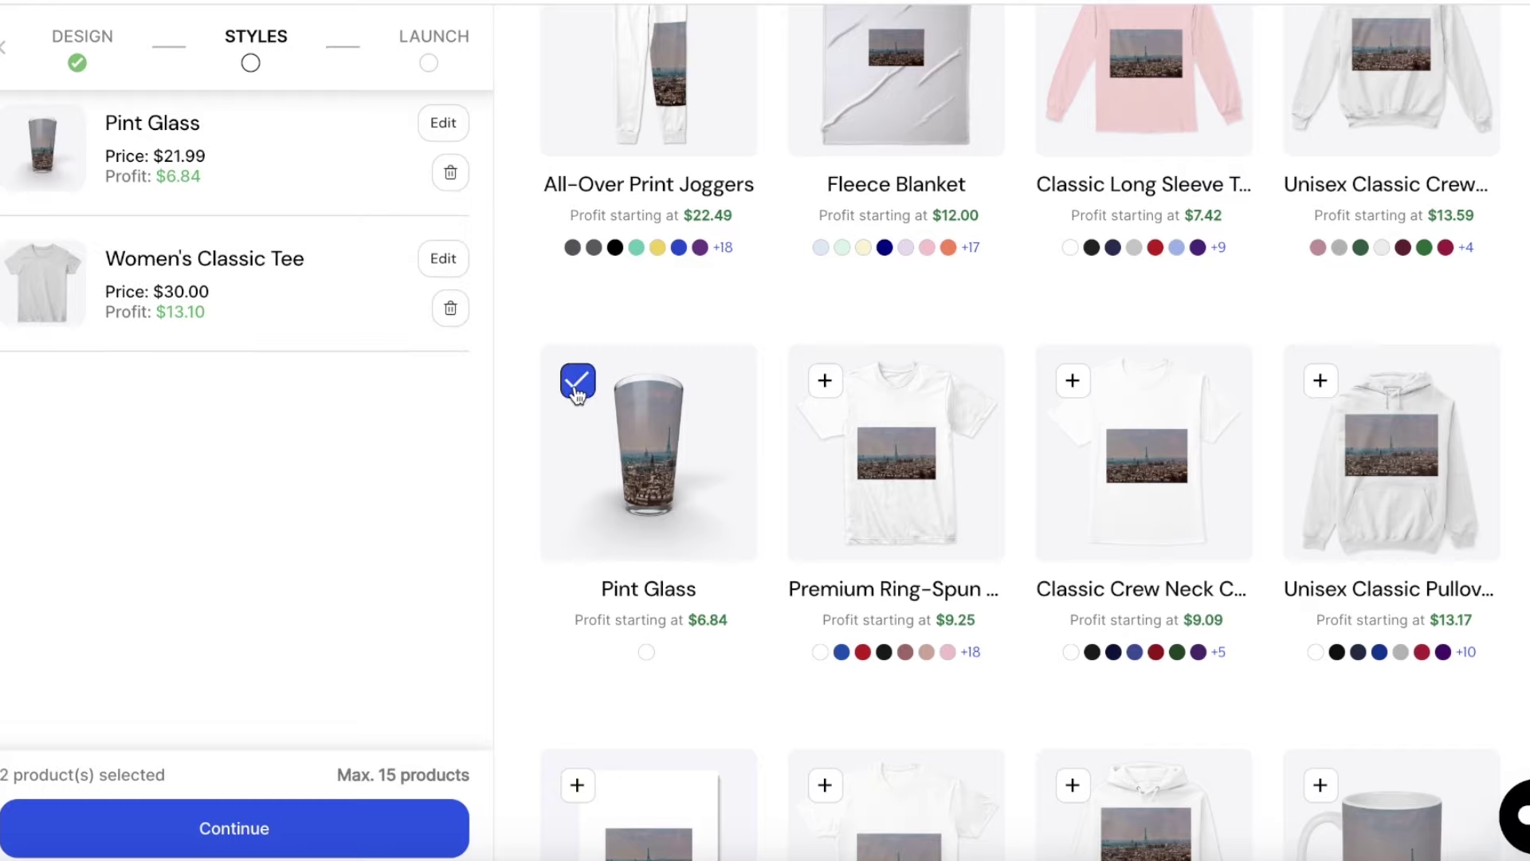
scroll(745, 362, "up", 3)
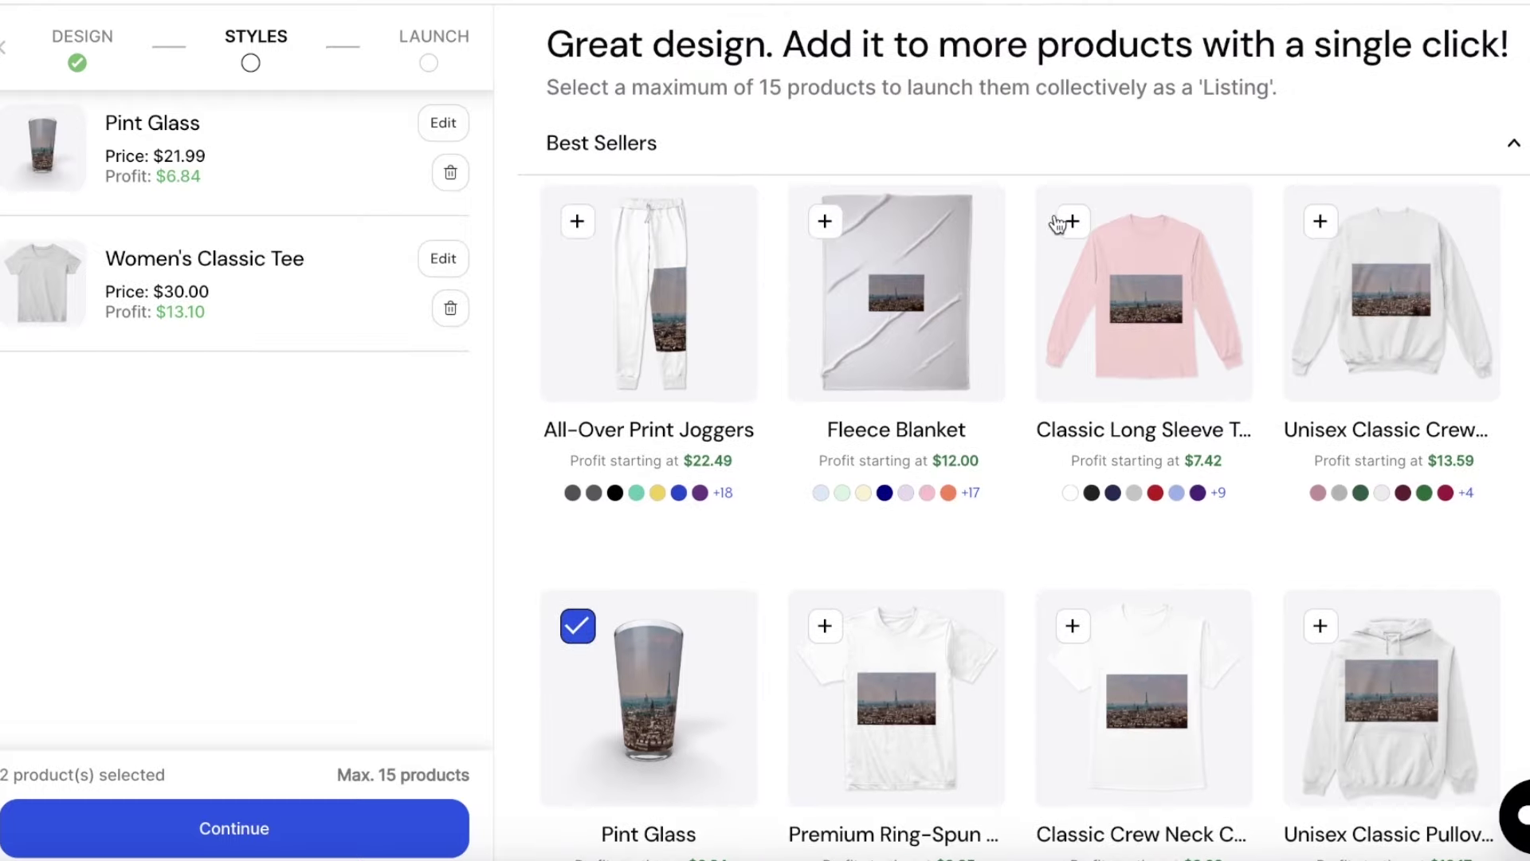
left_click(1070, 223)
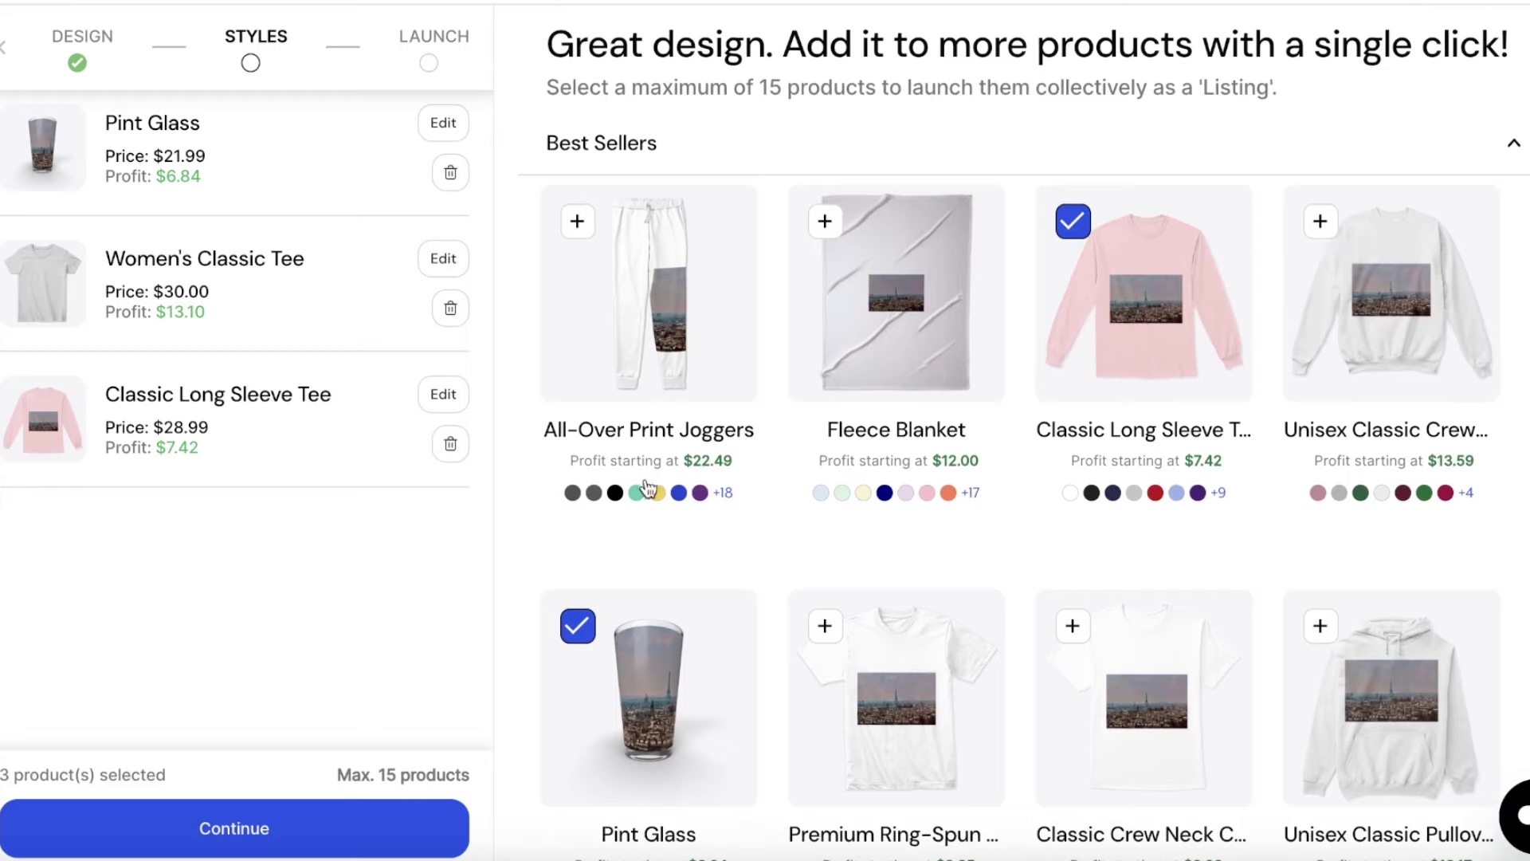
Step: Review the Pint Glass design, and move the photo lower on the front of the Classic Long Sleeve Tee
left_click(443, 124)
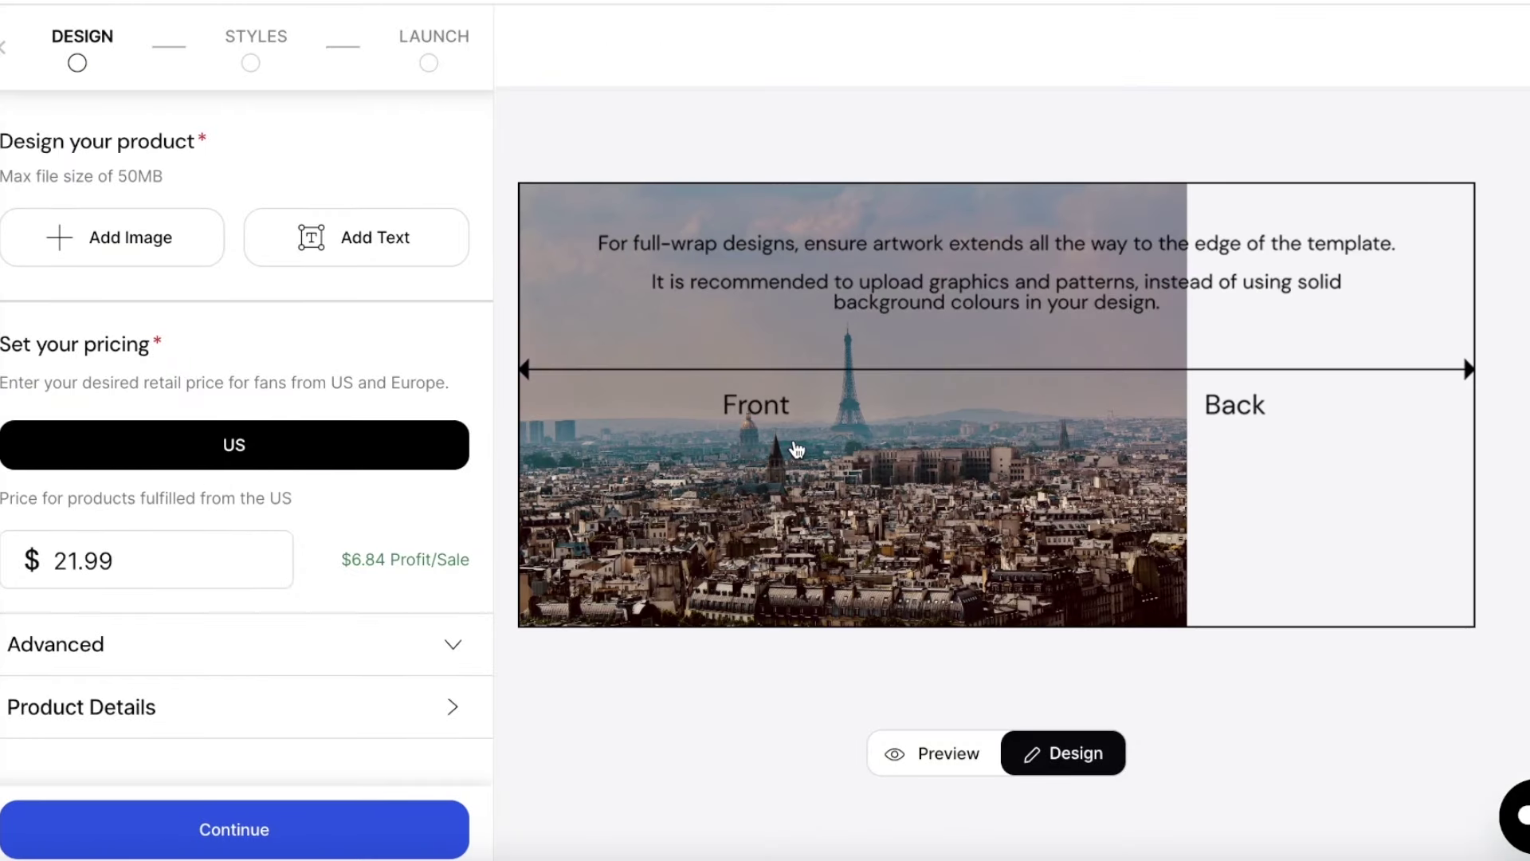
left_click(151, 830)
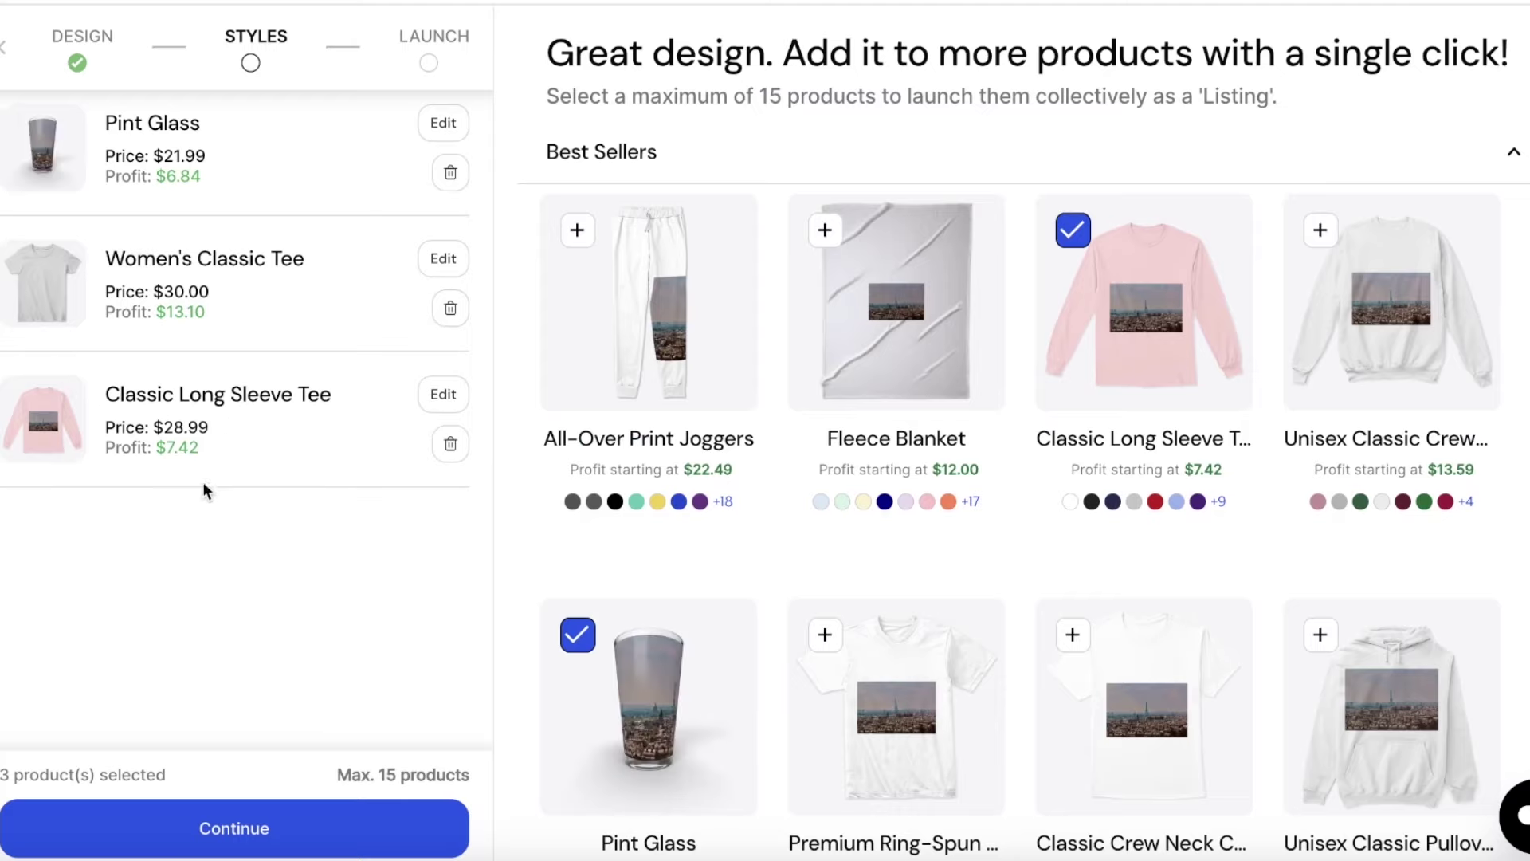
left_click(439, 395)
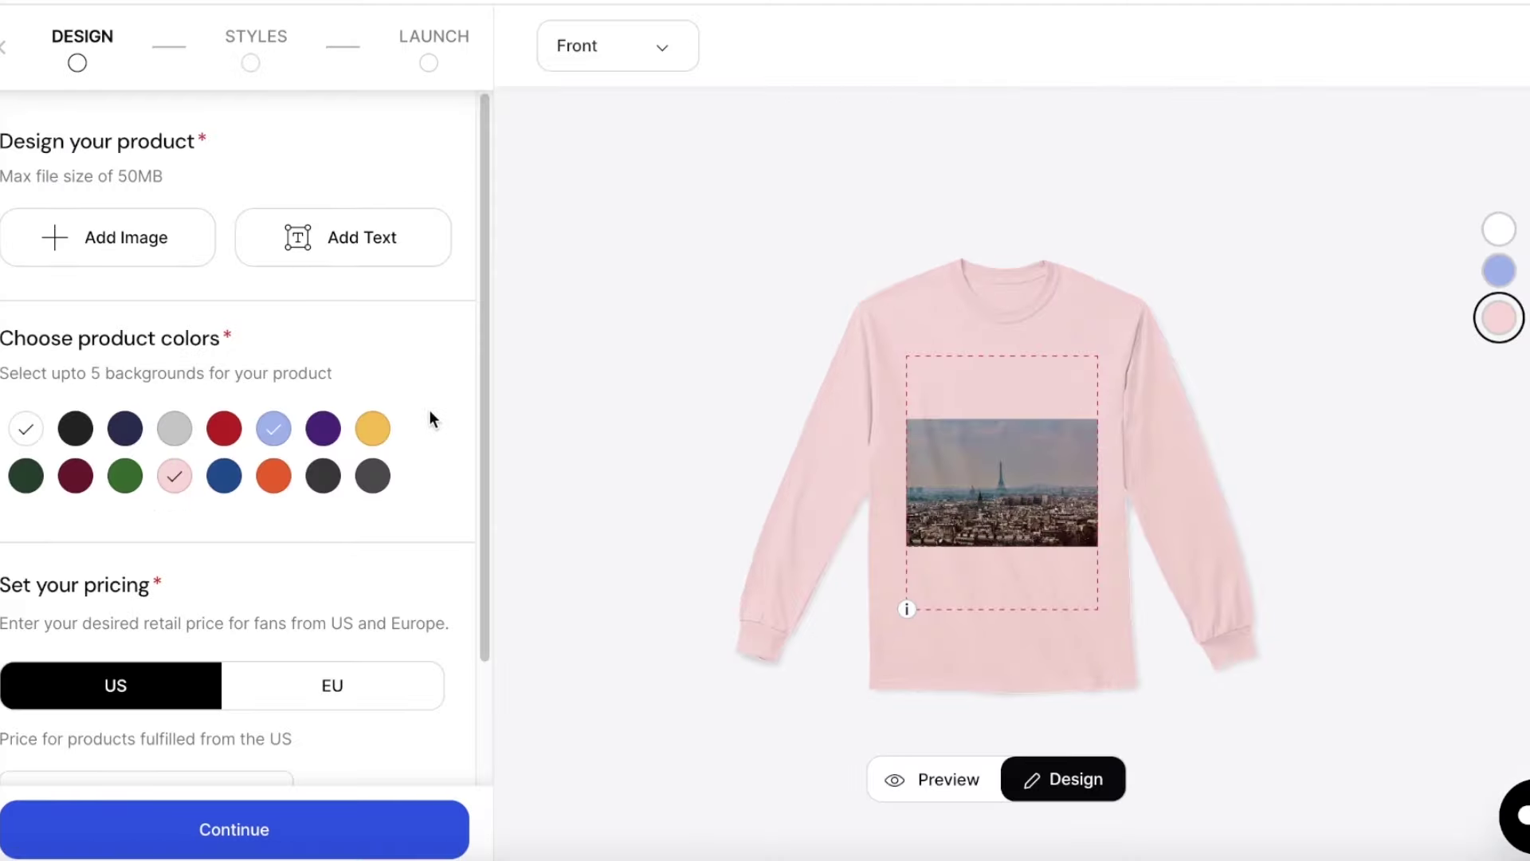
mouse_move(997, 550)
left_mouse_down()
mouse_move(997, 602)
mouse_move(992, 558)
left_mouse_up()
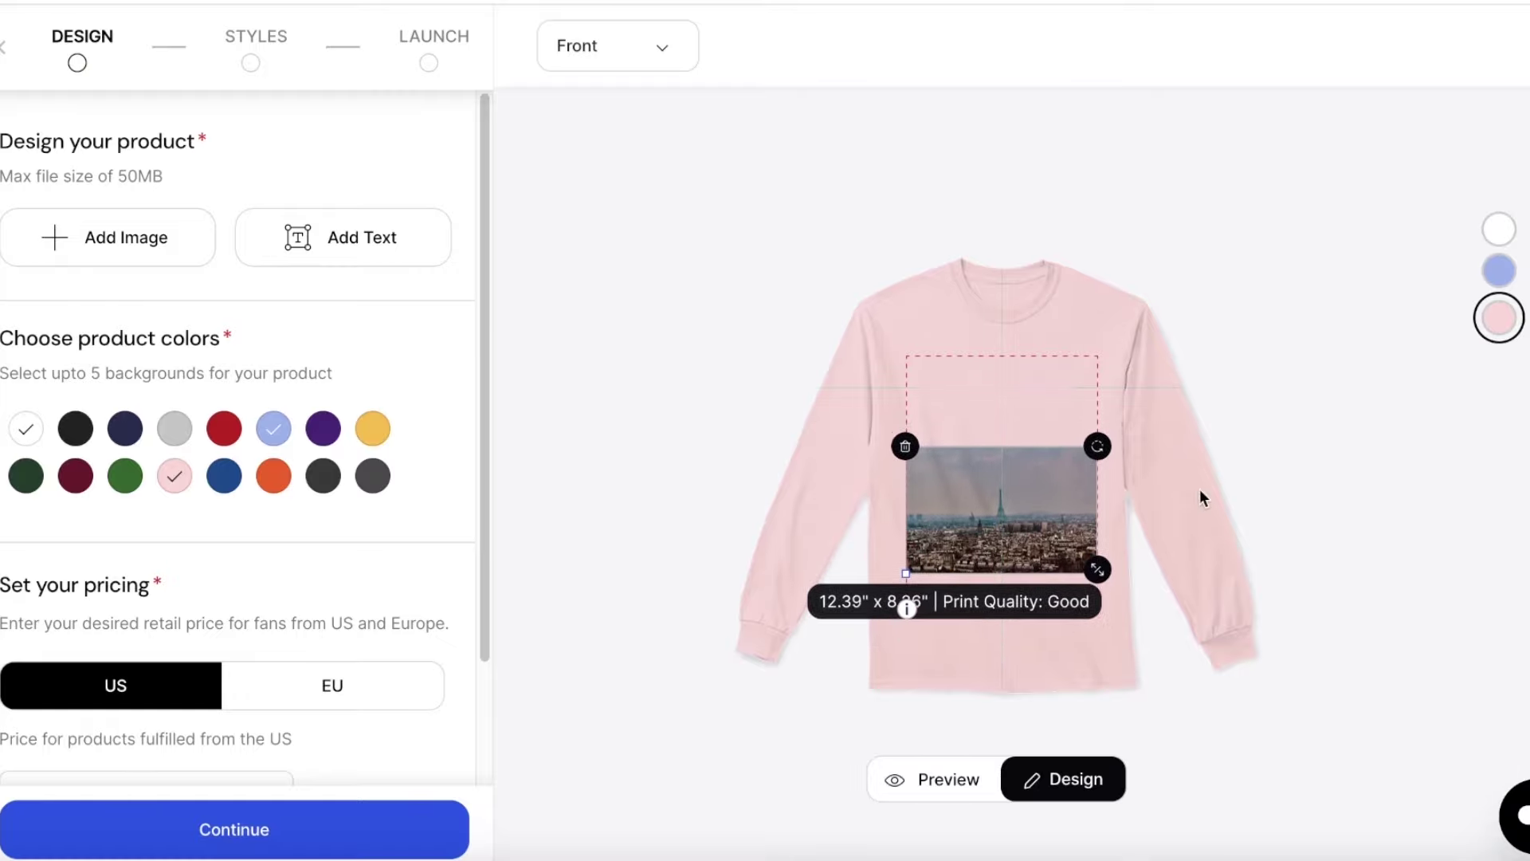
left_click(194, 845)
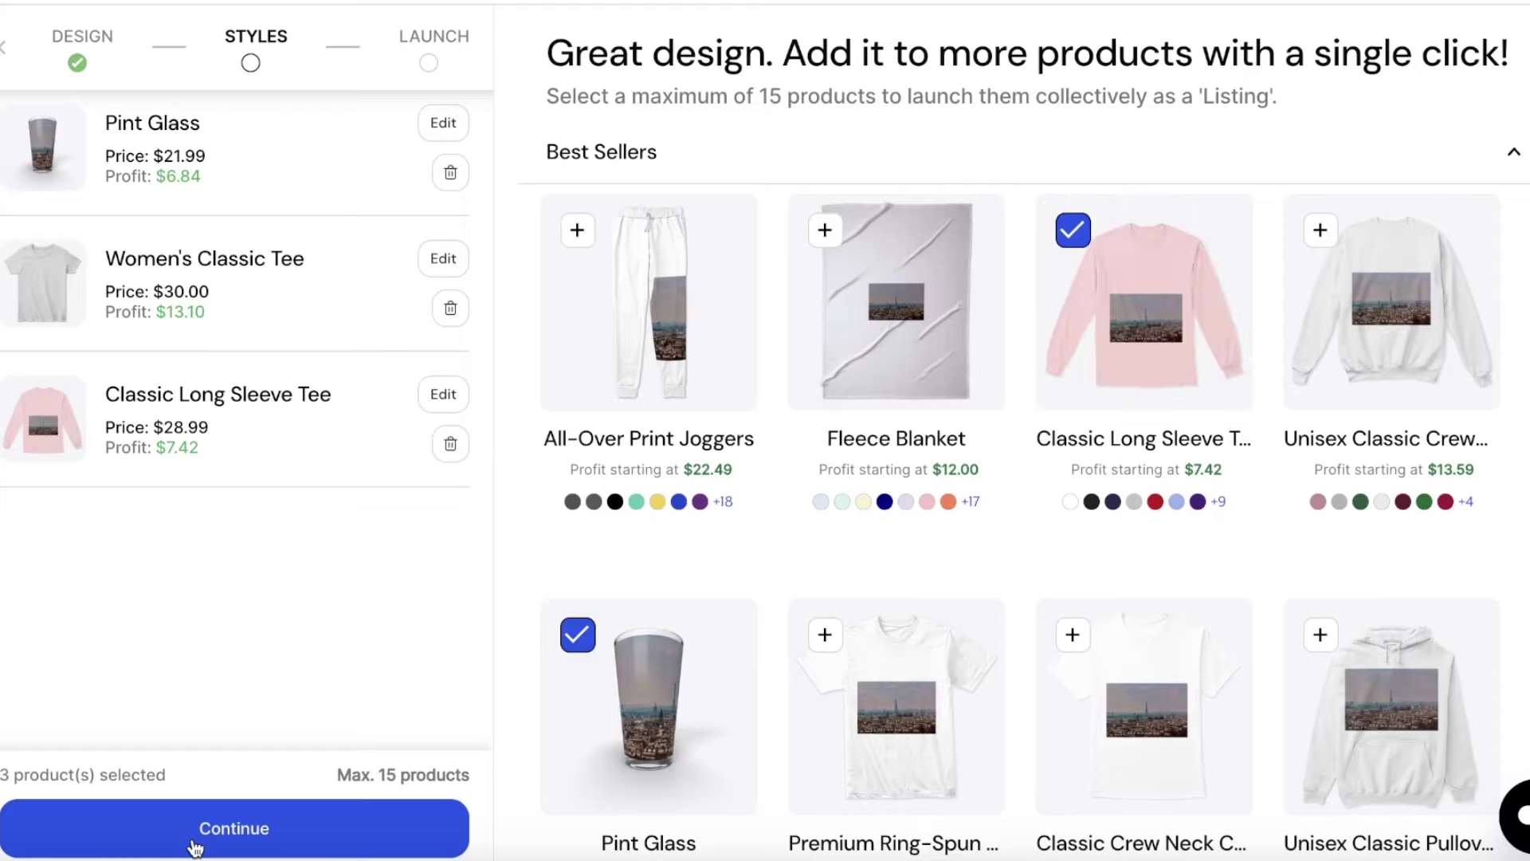
Step: Proceed to the launch stage and enter the title "Pairs" and the description "The views of paris combined with a etheral color scheme"
left_click(194, 845)
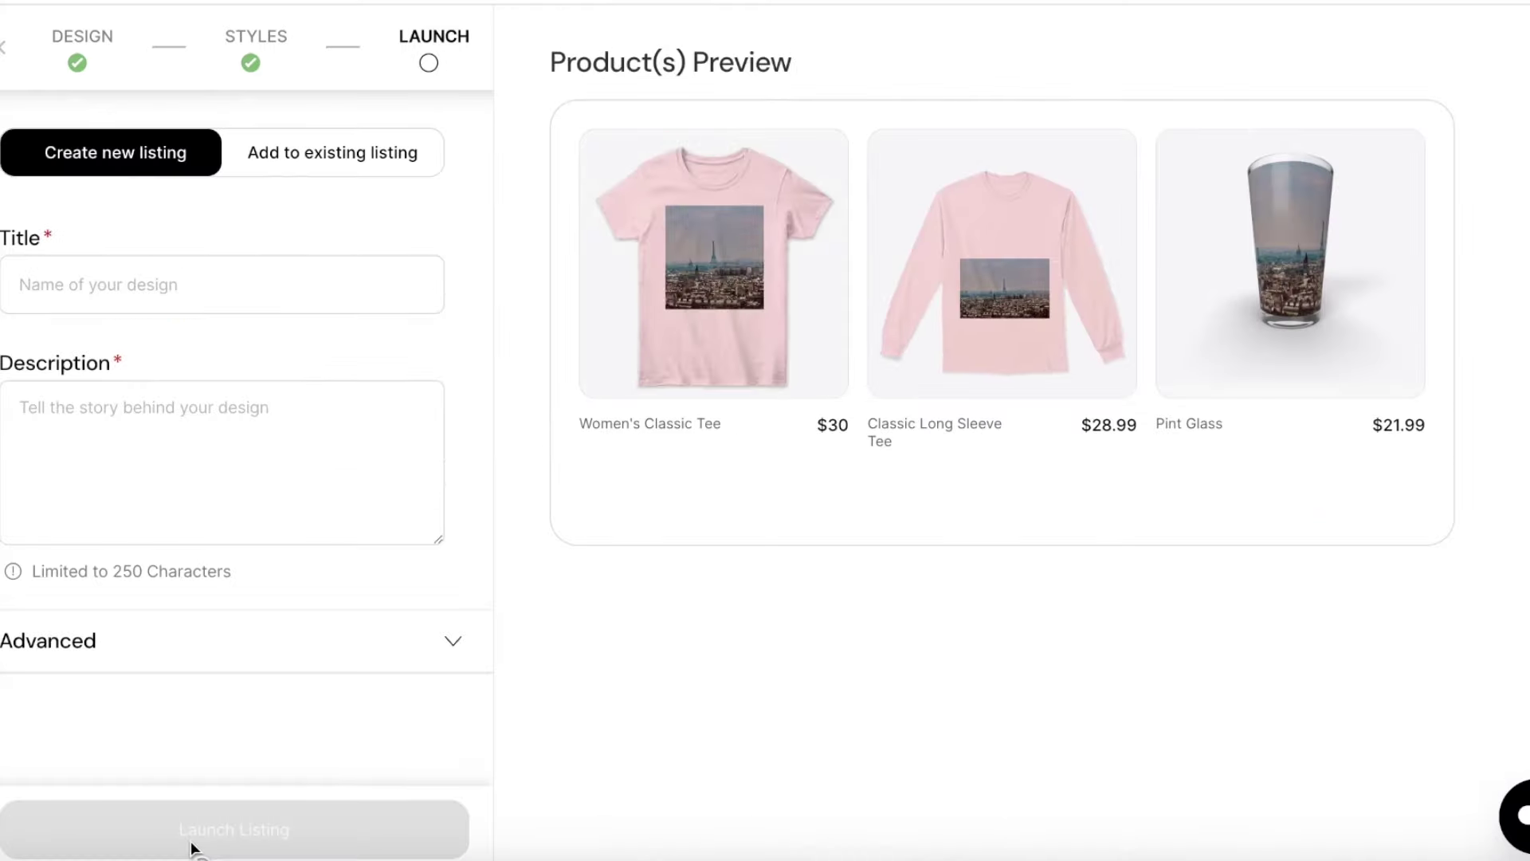
left_click(323, 275)
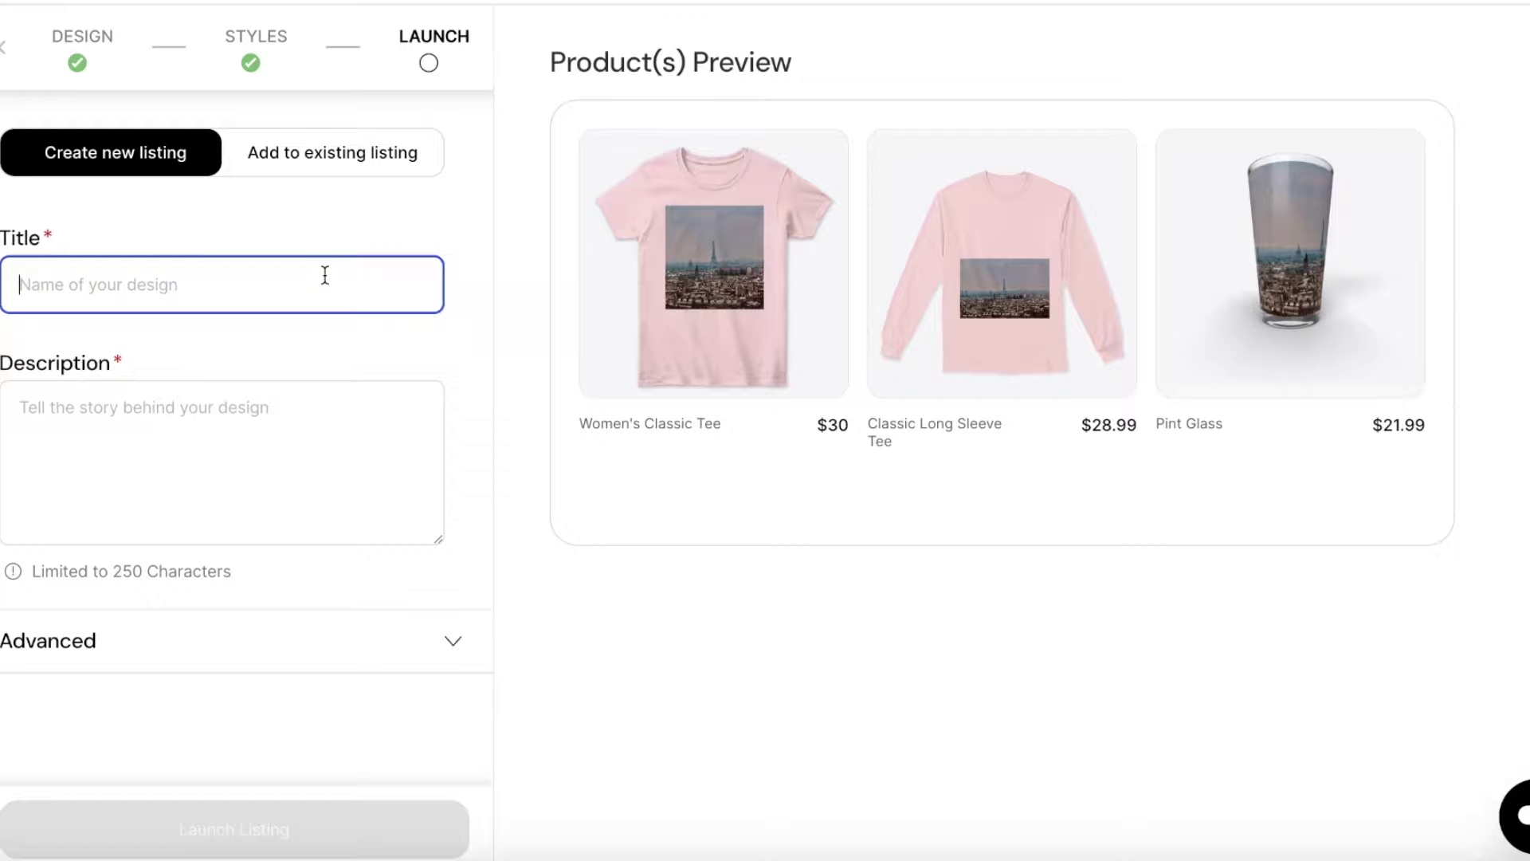
type("Pairs")
left_click(195, 444)
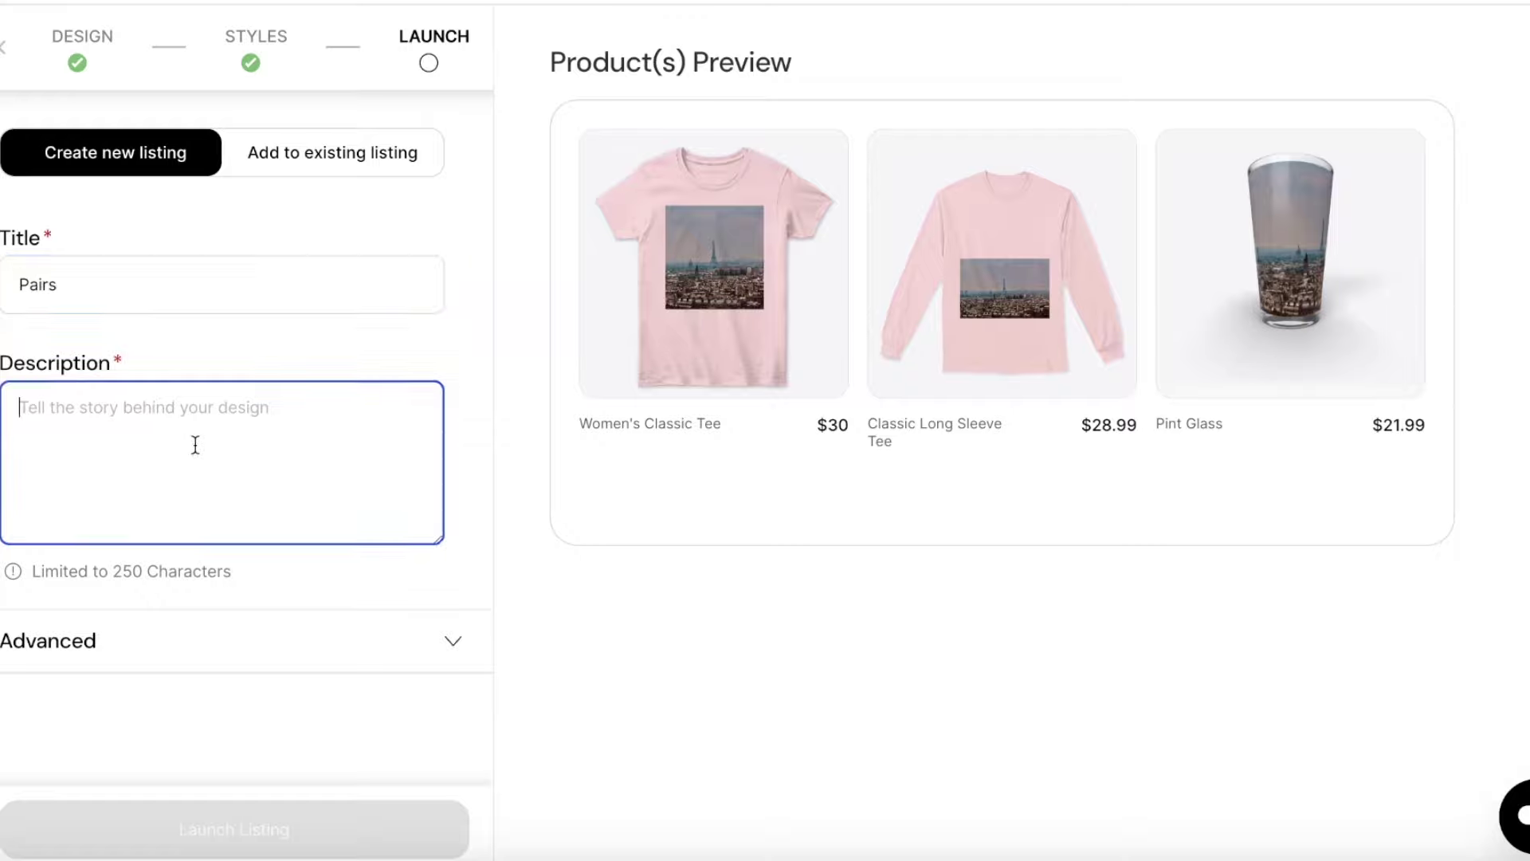
type("The views of paris combined with a etheral color scheme")
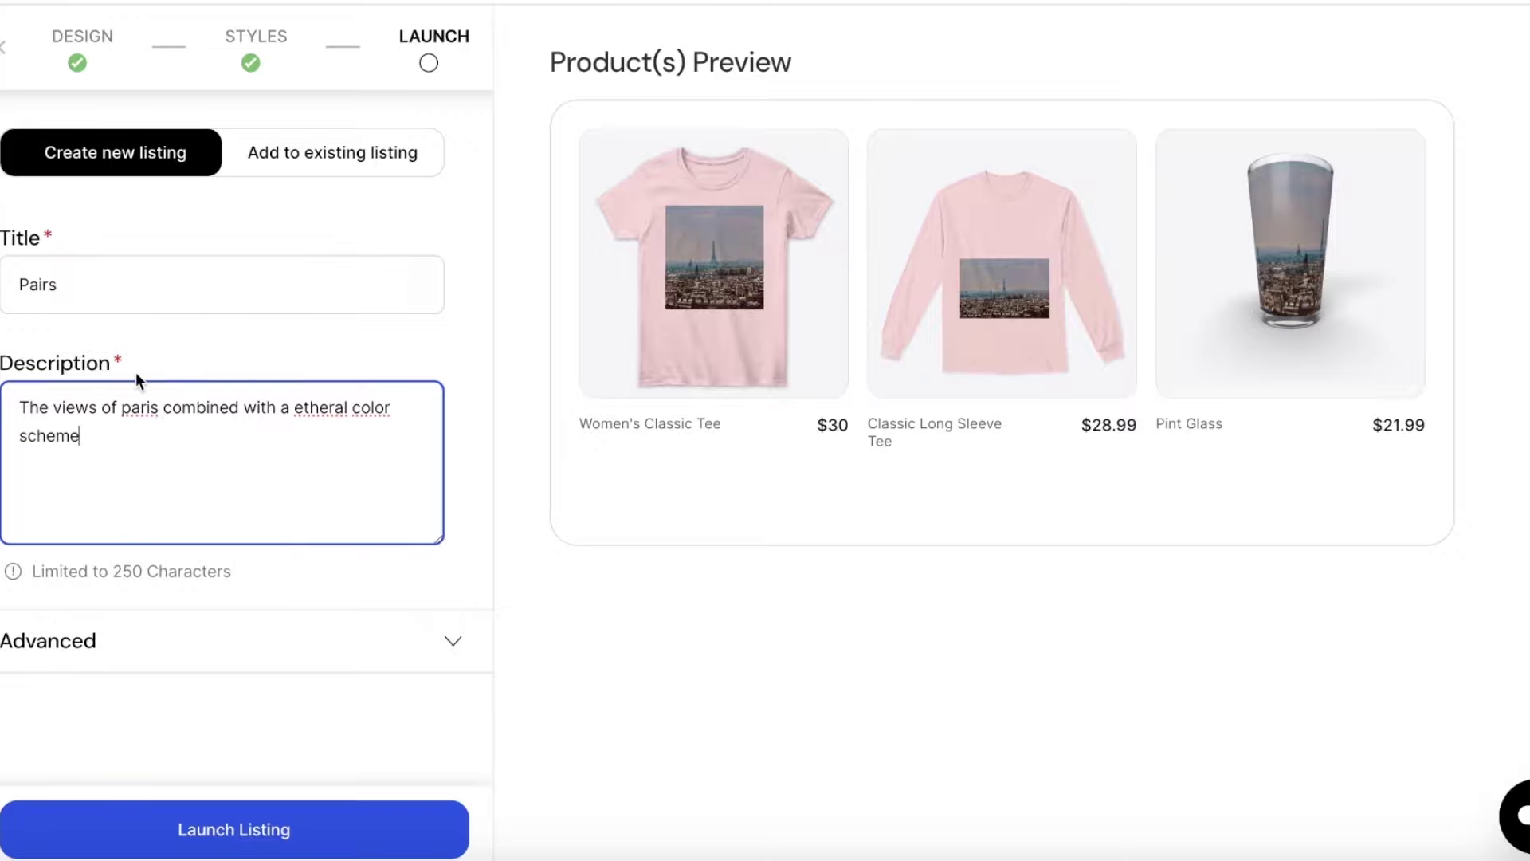
Step: Expand the advanced listing settings, inspect the URL handle, and switch the visibility to Private and back to Public
left_click(120, 626)
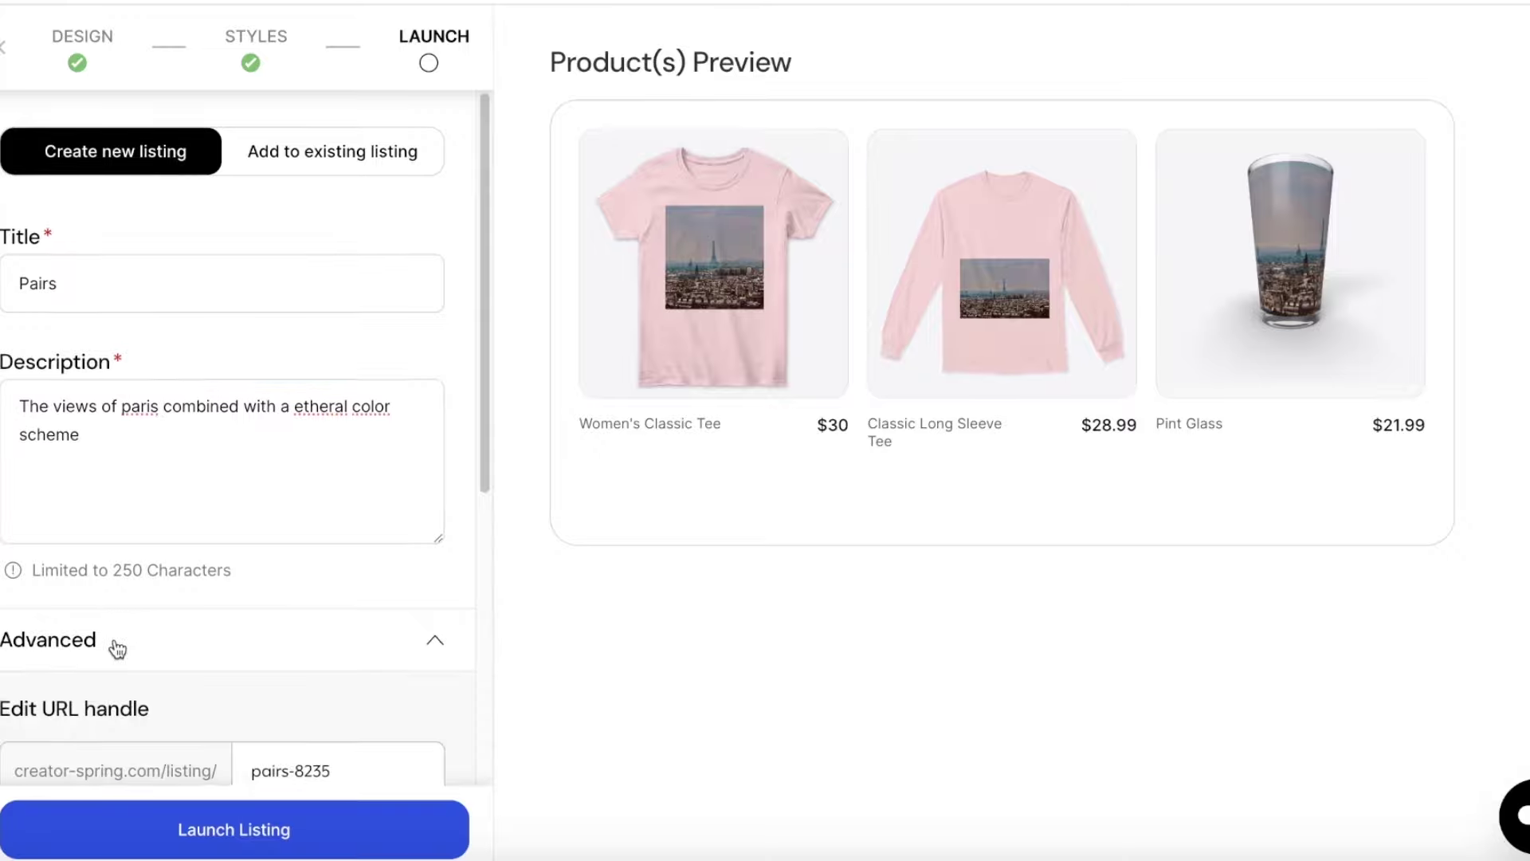
scroll(112, 643, "down", 6)
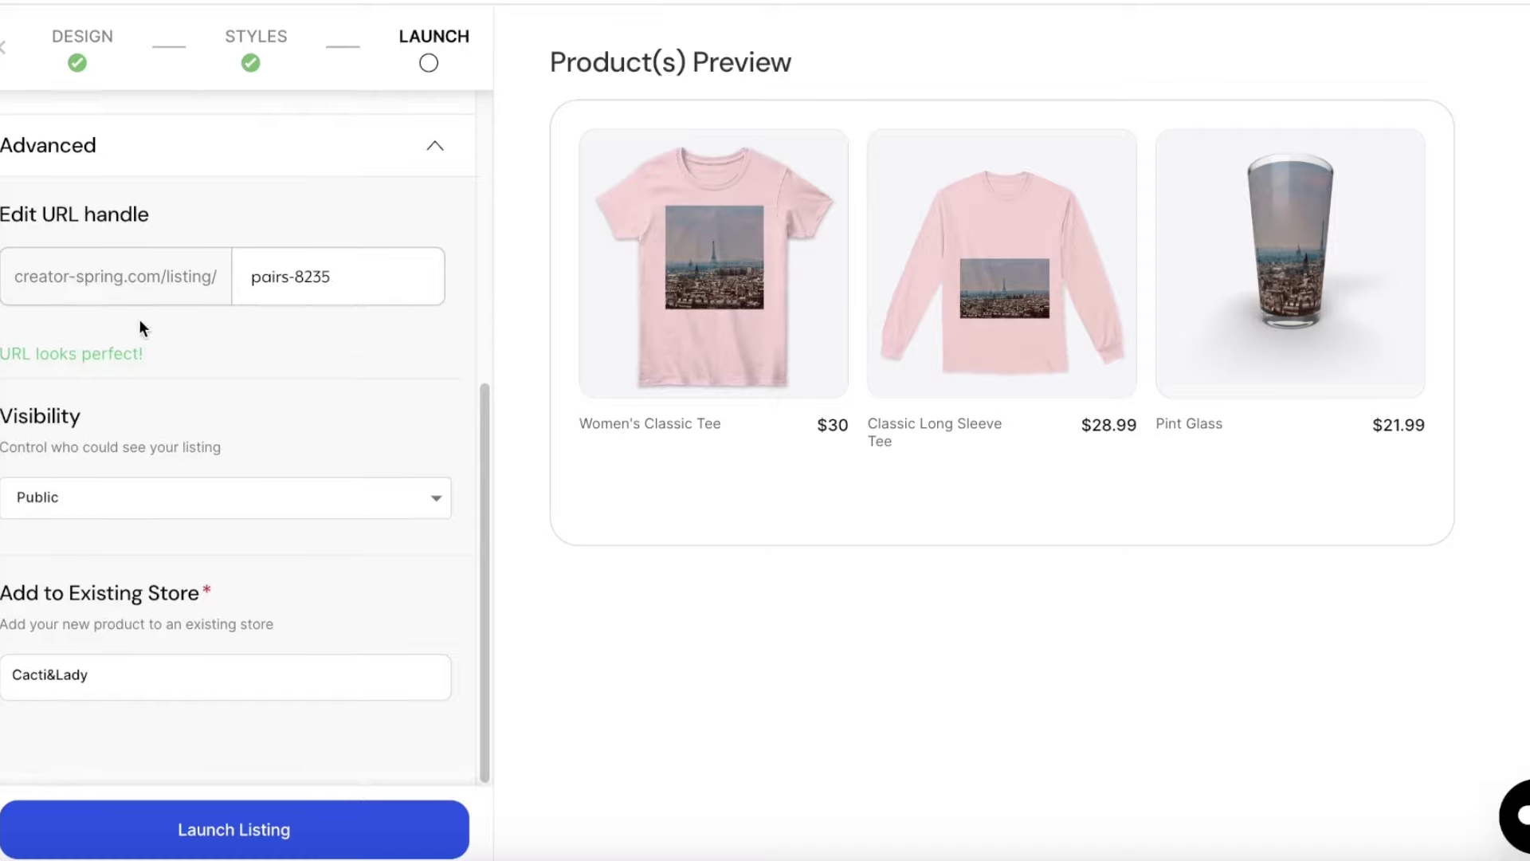
left_click(321, 276)
left_click(130, 492)
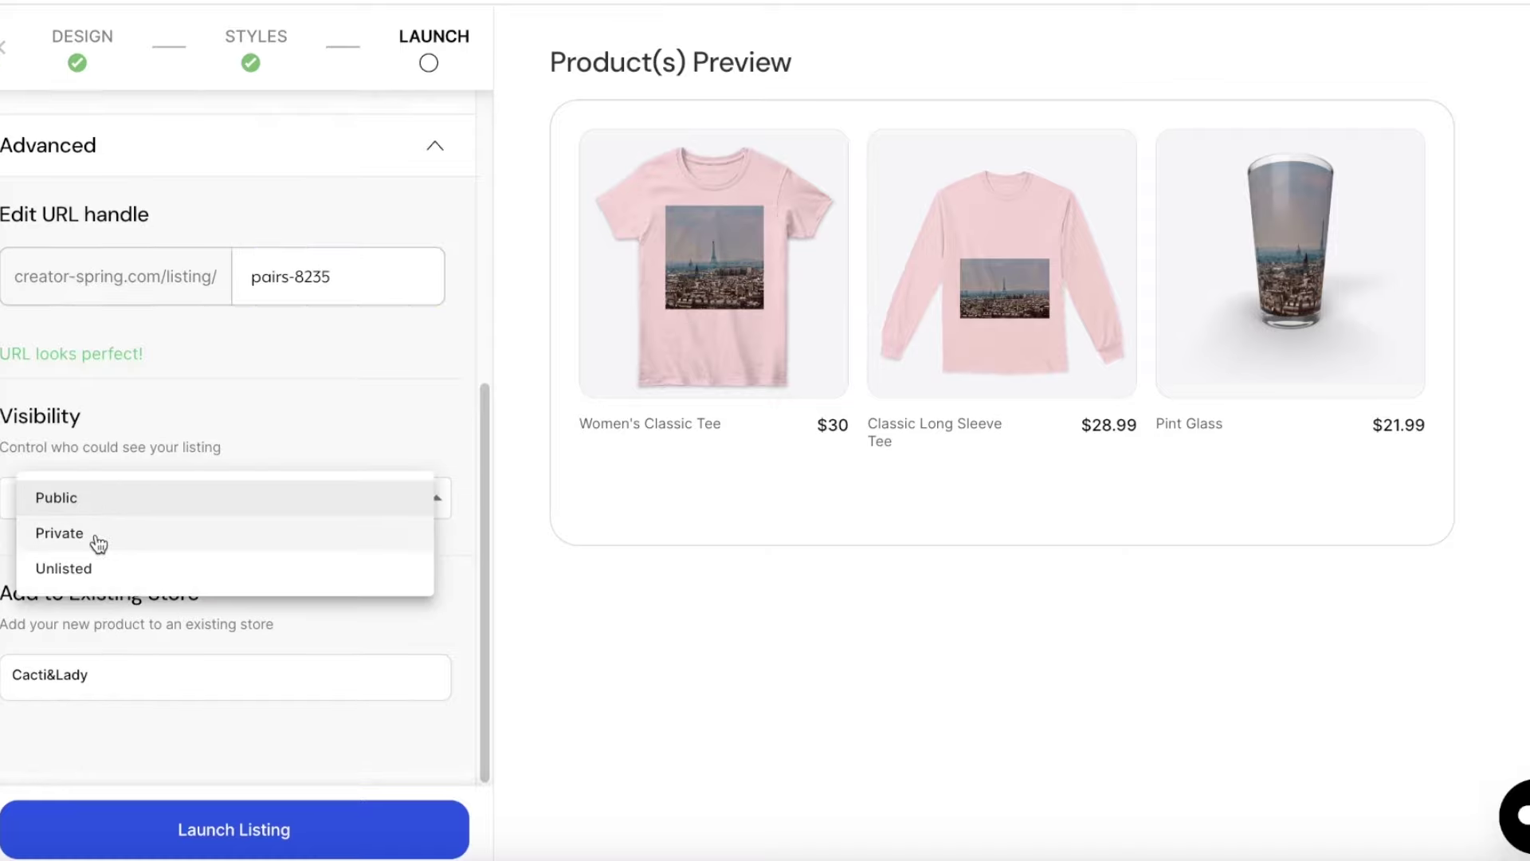
left_click(94, 535)
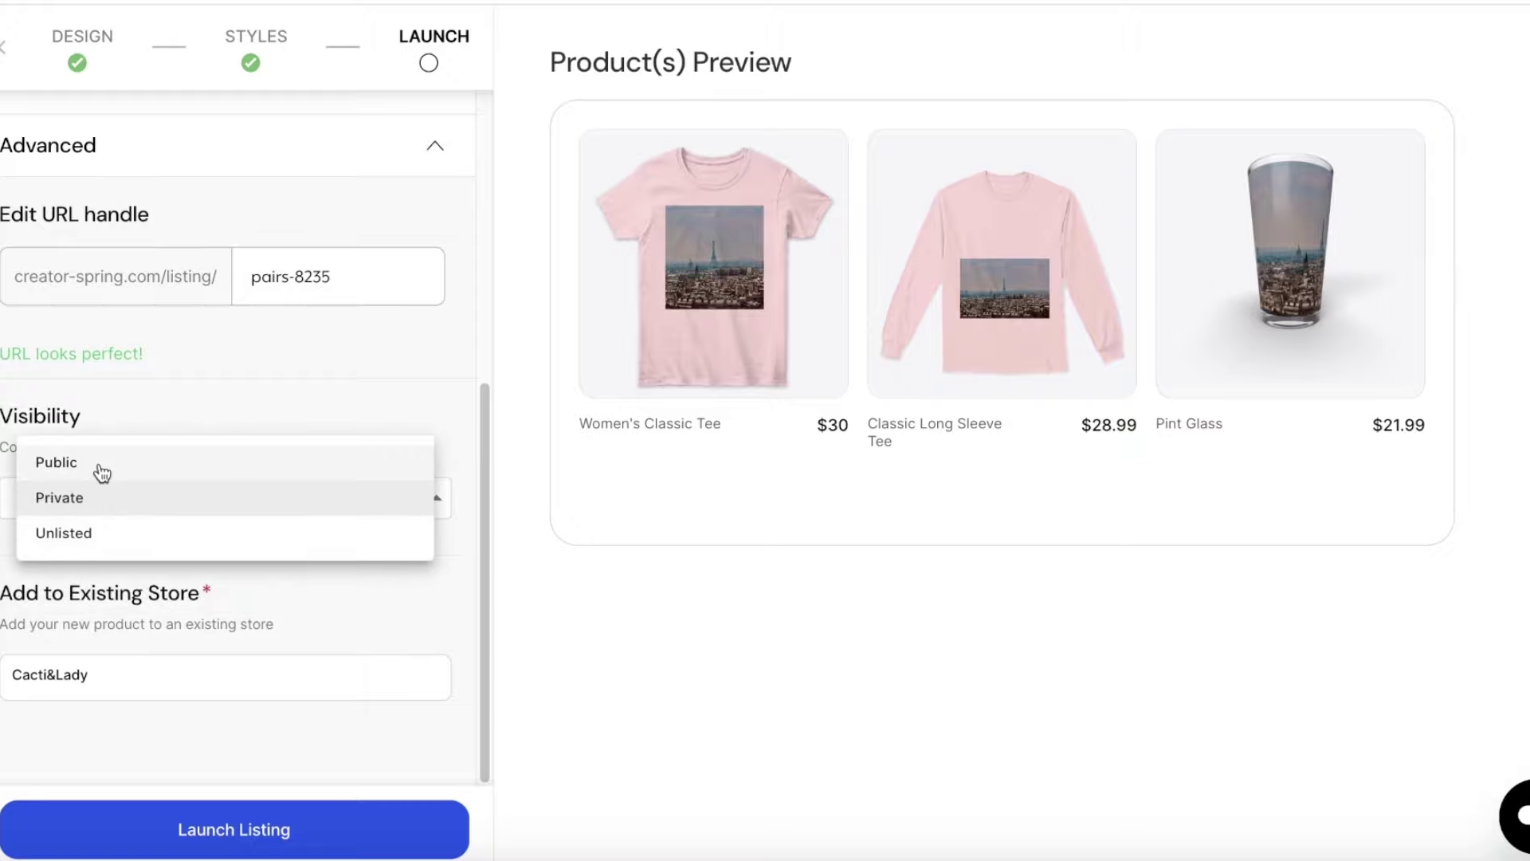
left_click(98, 468)
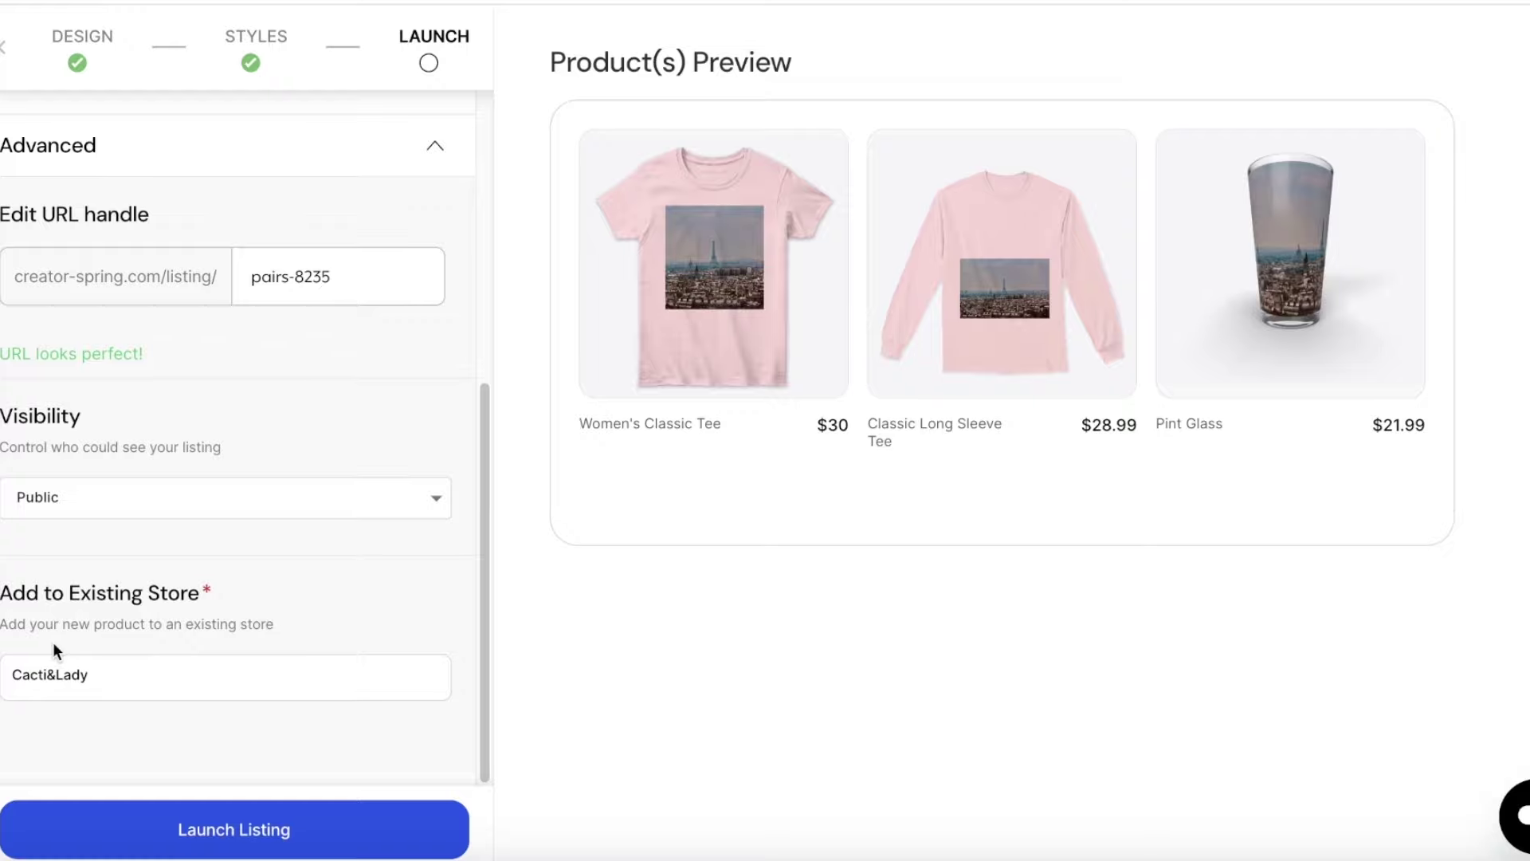
Step: Launch the Pairs listing and copy its share link
left_click(116, 845)
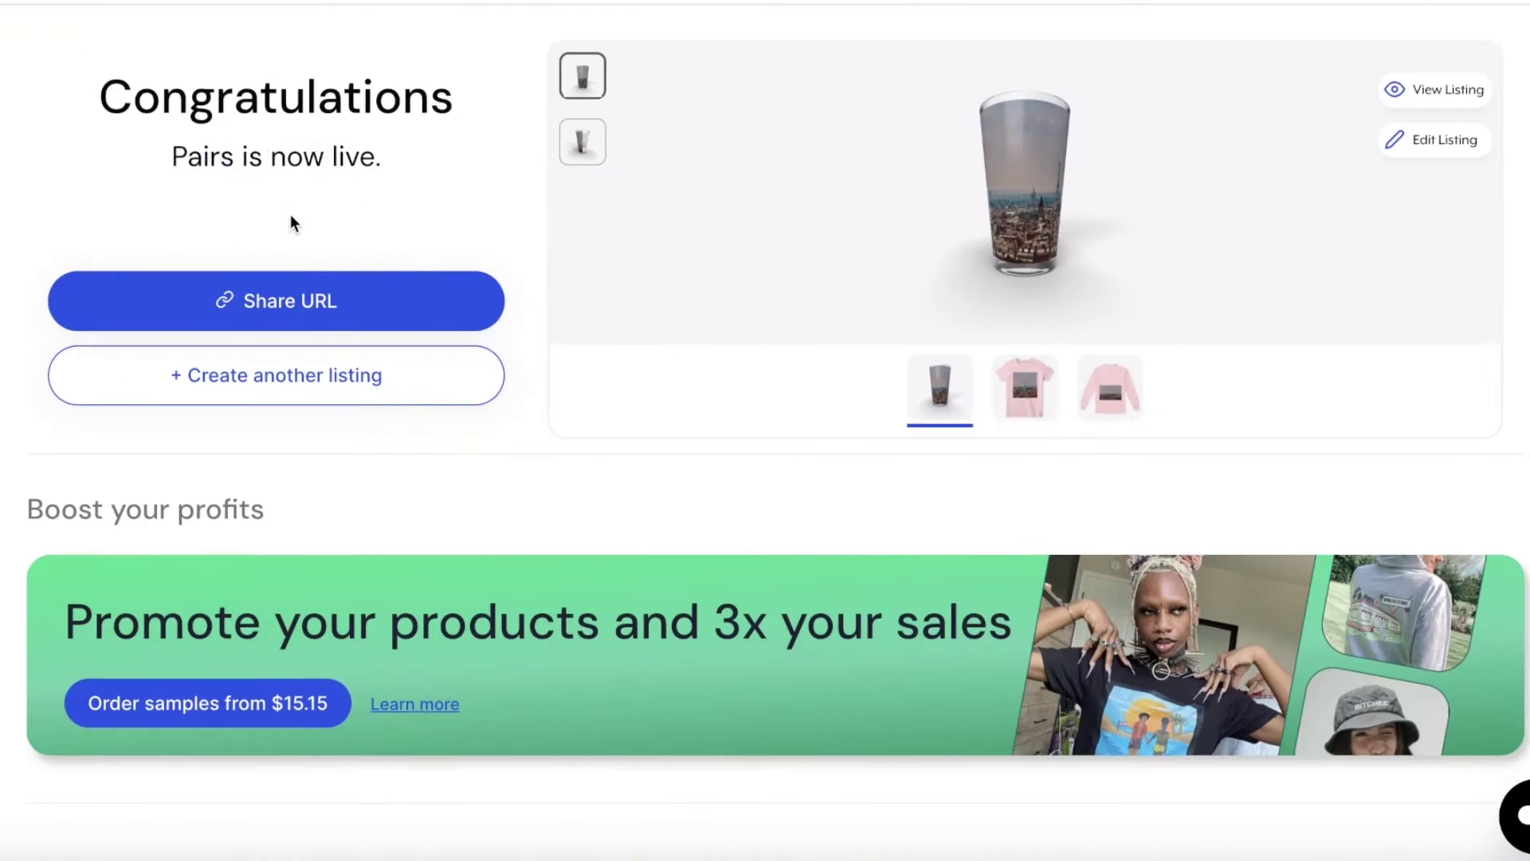
left_click(266, 302)
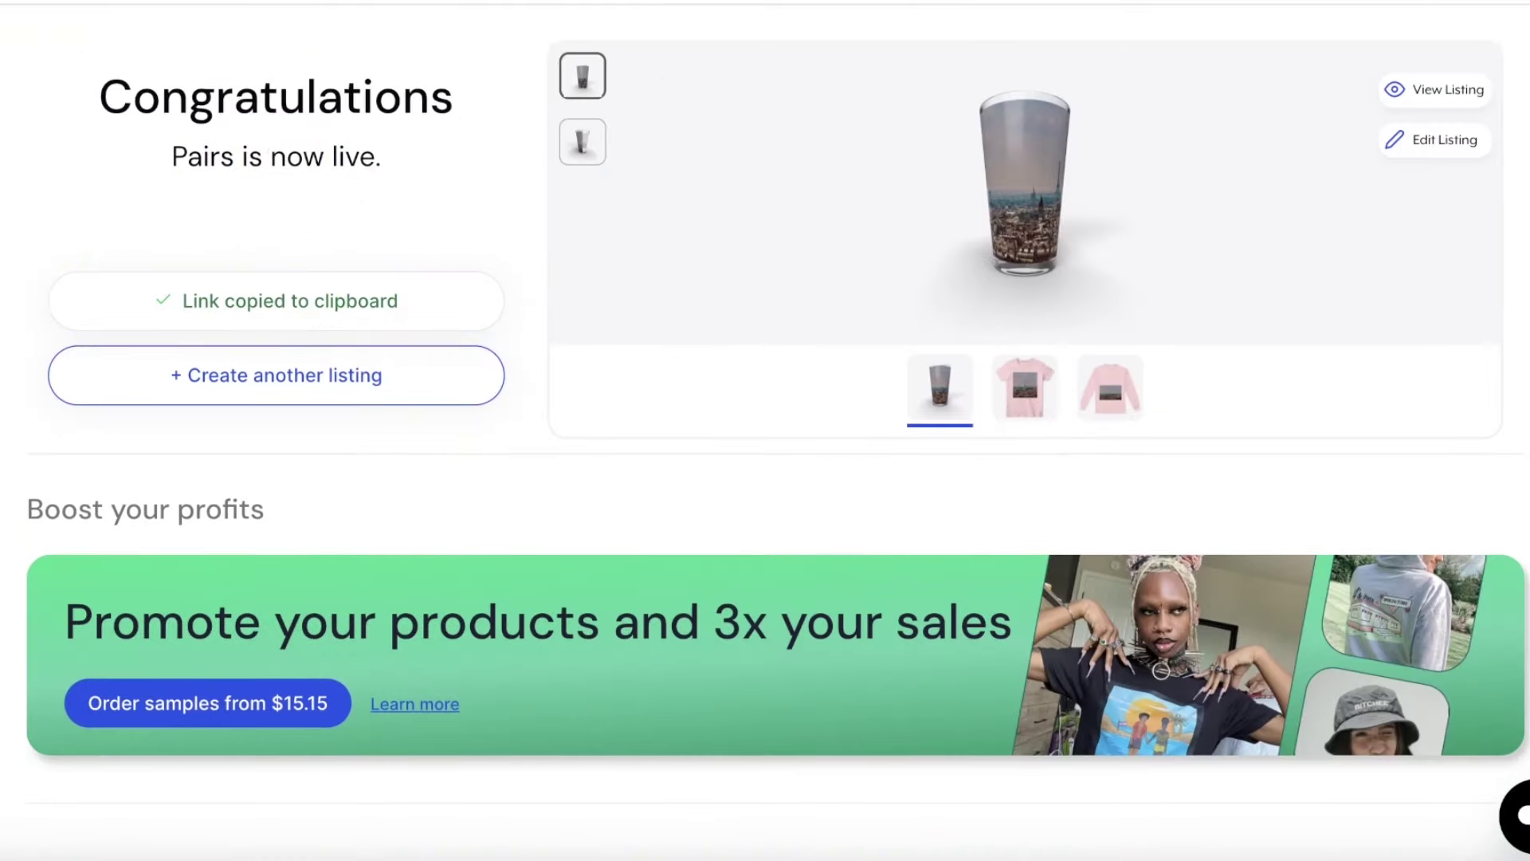
Step: Open the copied listing link in a new browser tab and review the Pint Glass page and its similar products
key("super+t")
right_click(650, 8)
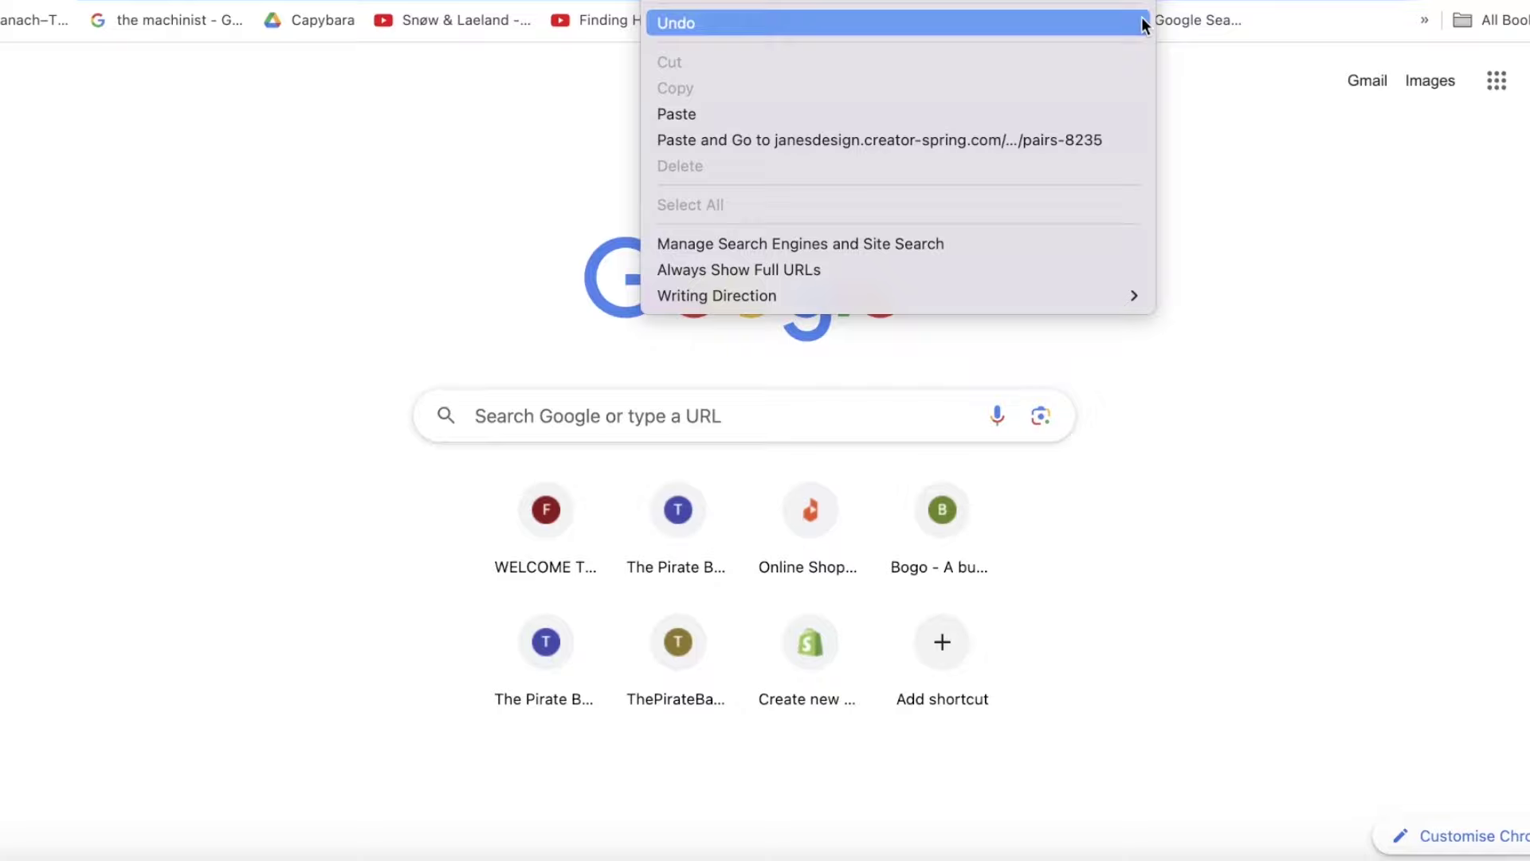
left_click(976, 132)
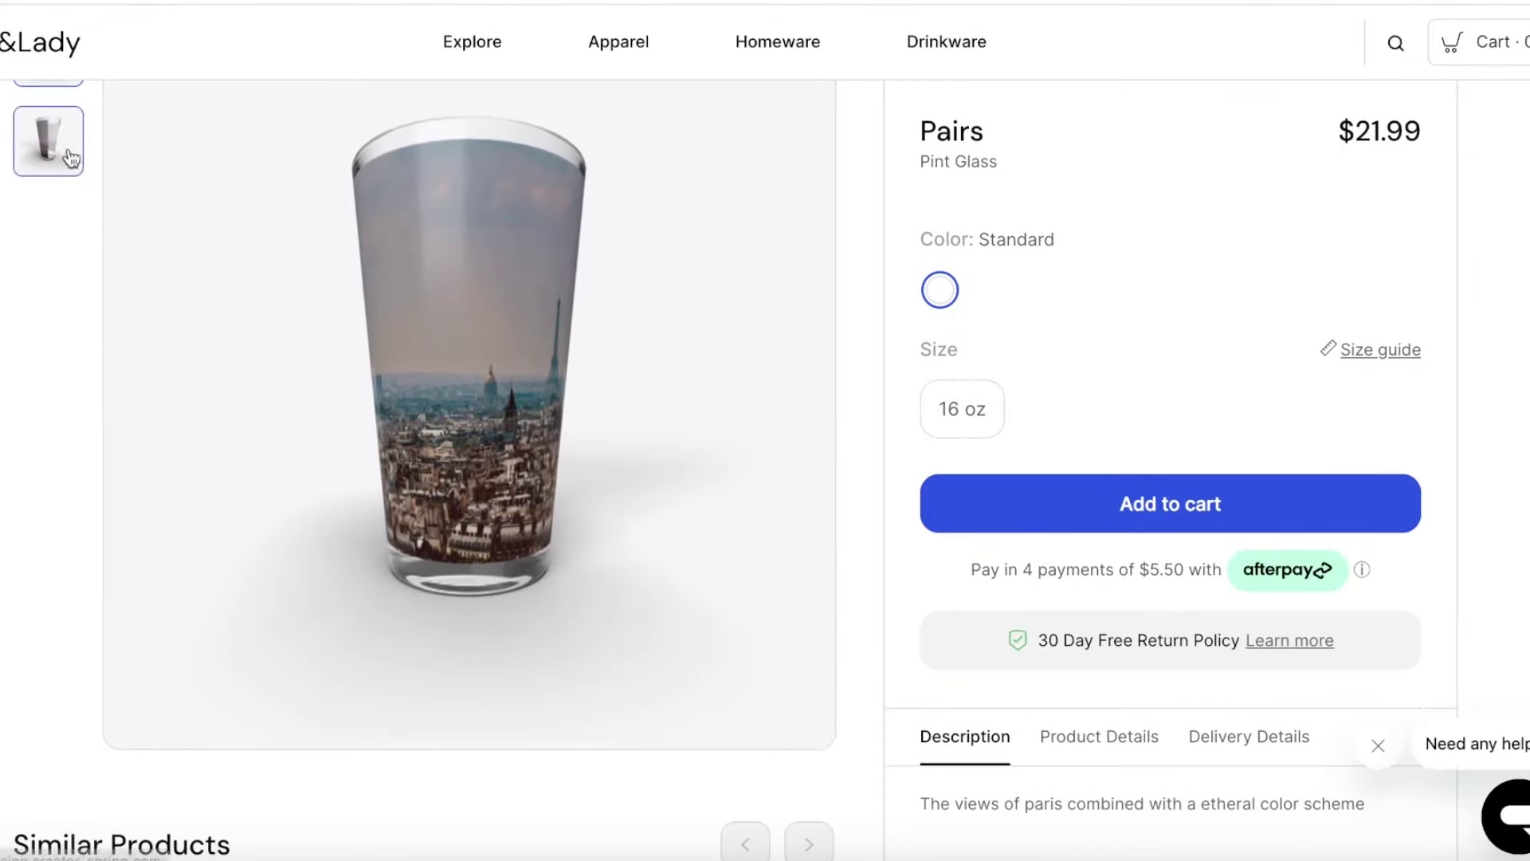
scroll(580, 372, "down", 6)
scroll(598, 399, "up", 5)
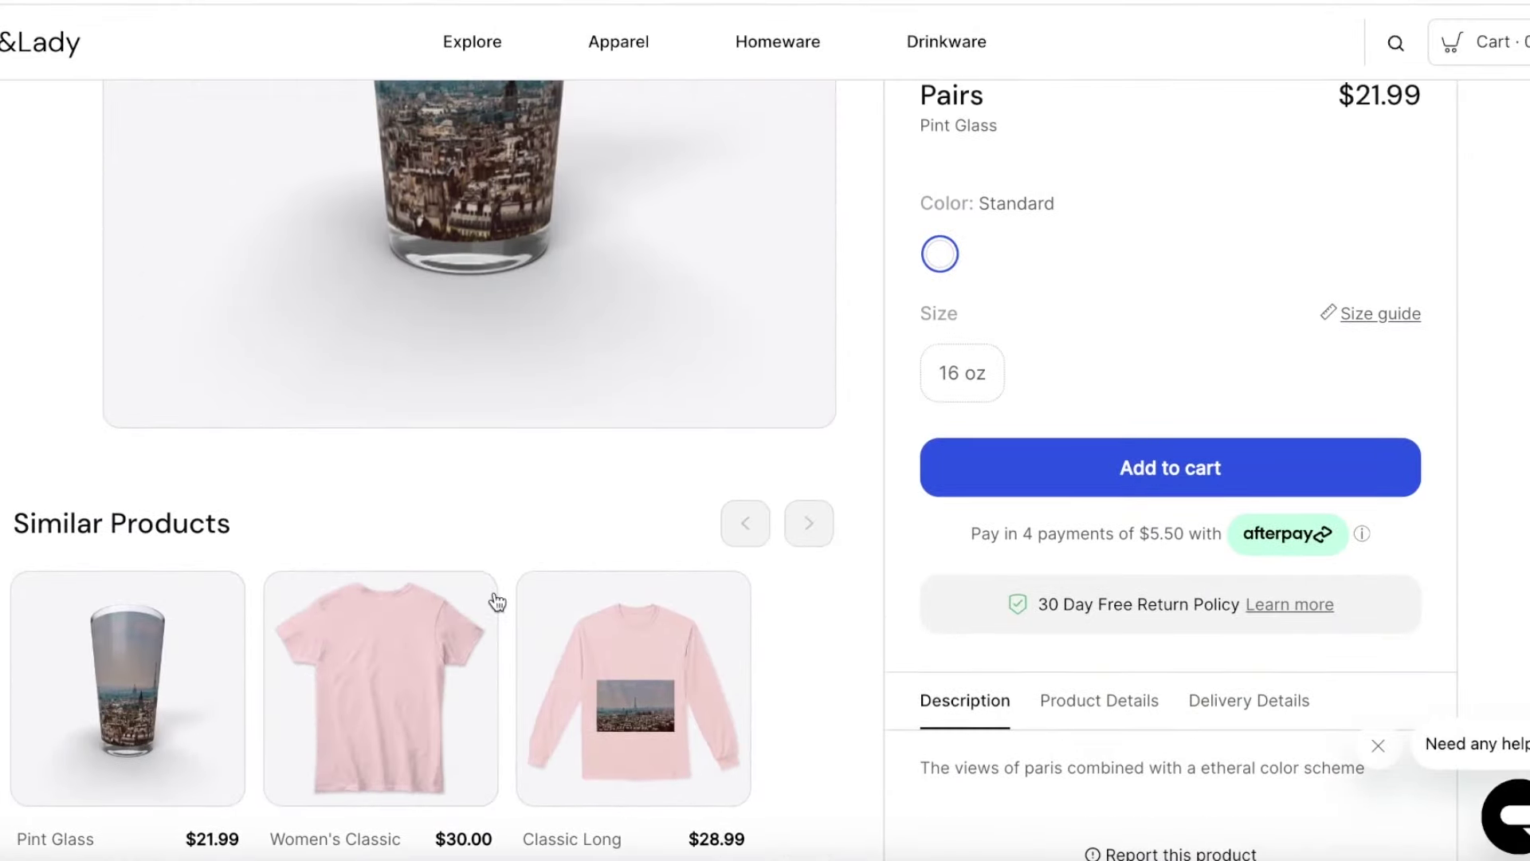
scroll(405, 550, "down", 8)
scroll(297, 491, "up", 8)
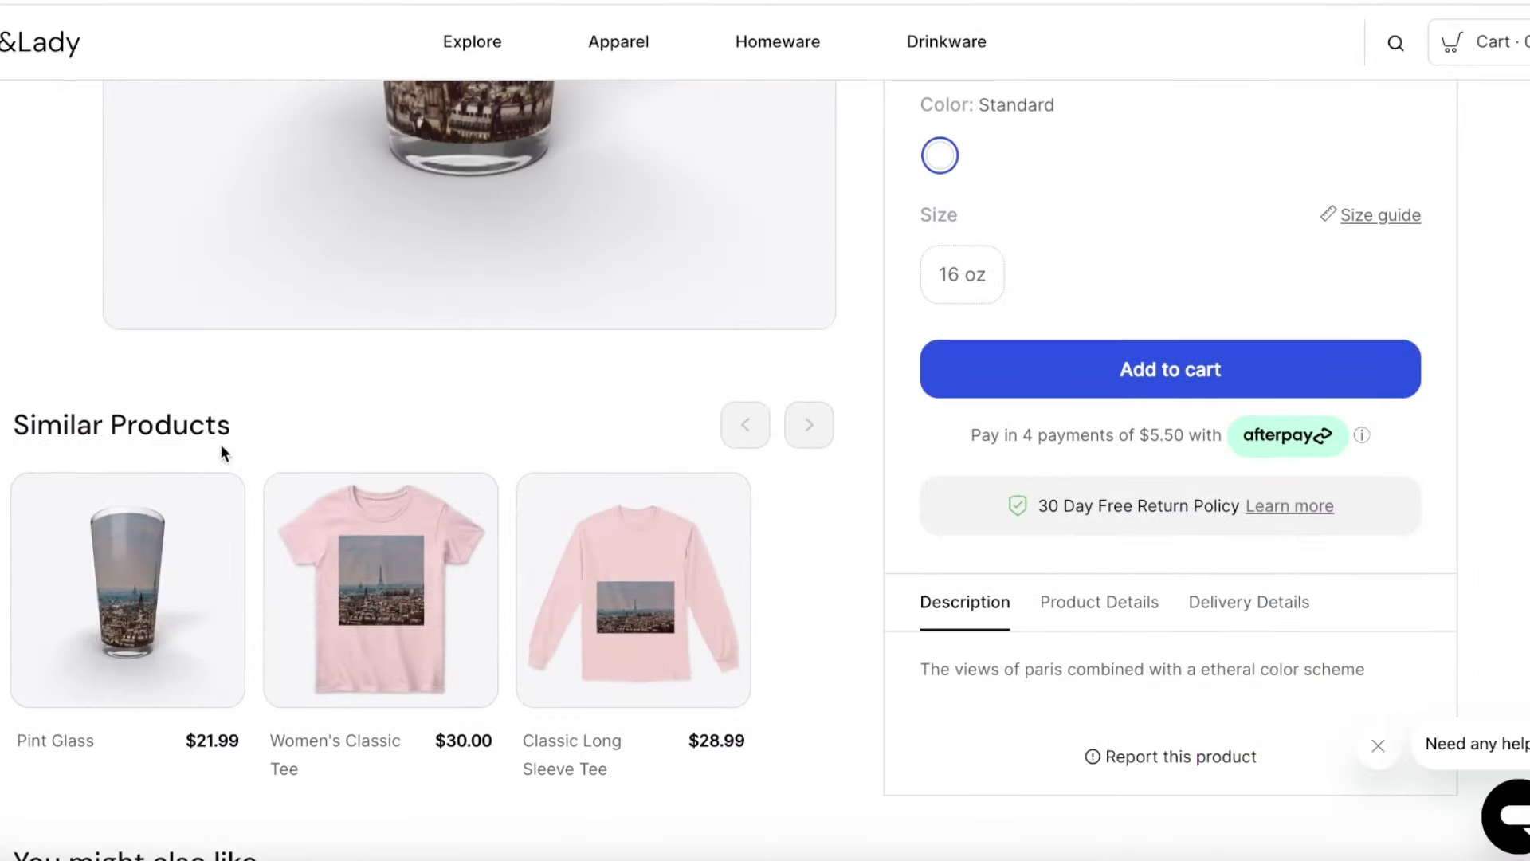
scroll(542, 303, "up", 8)
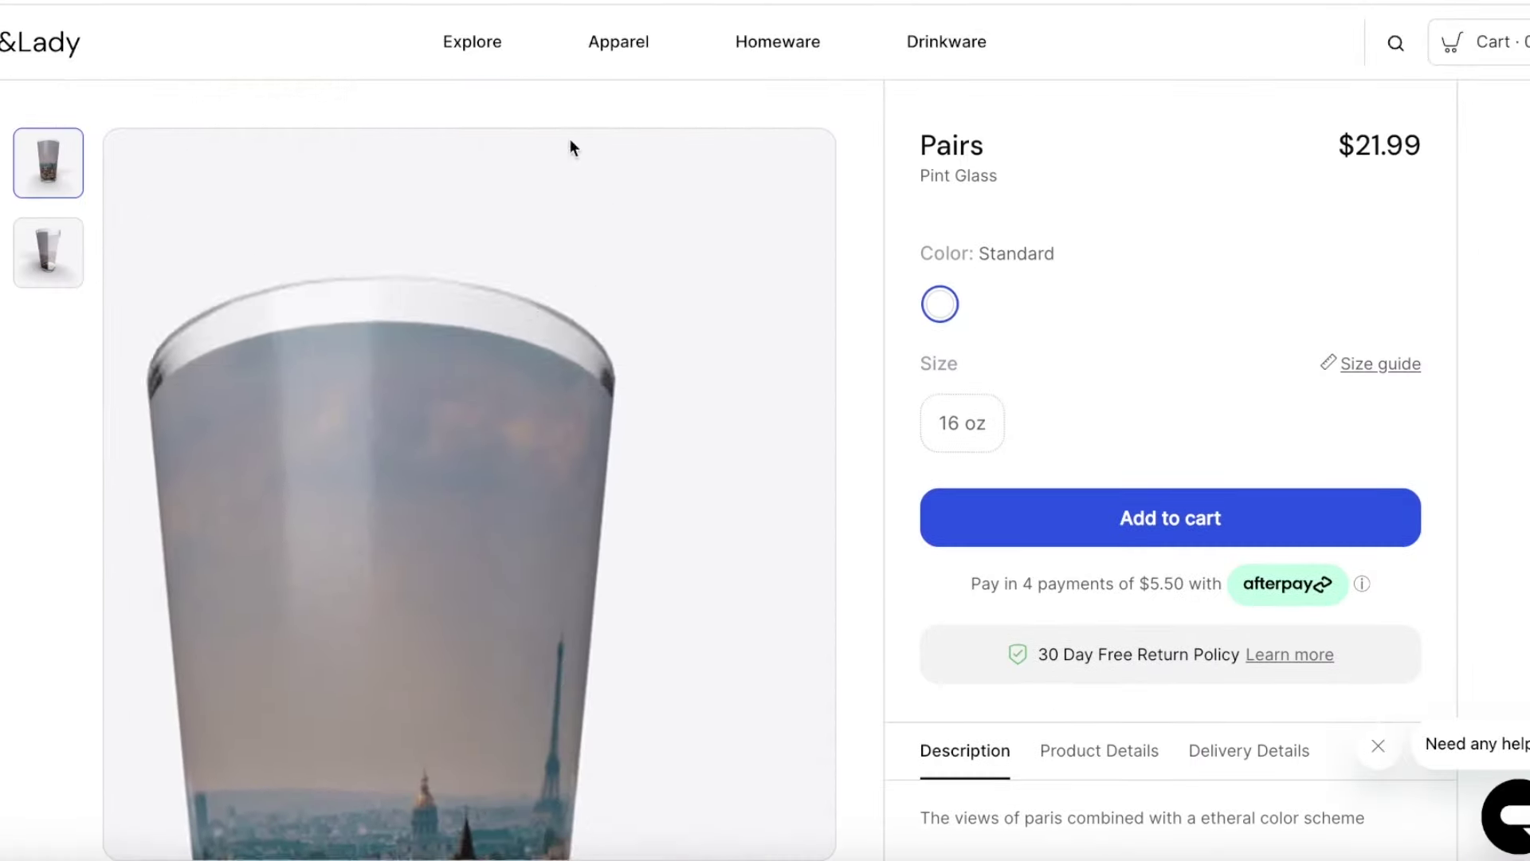
key("ctrl+w")
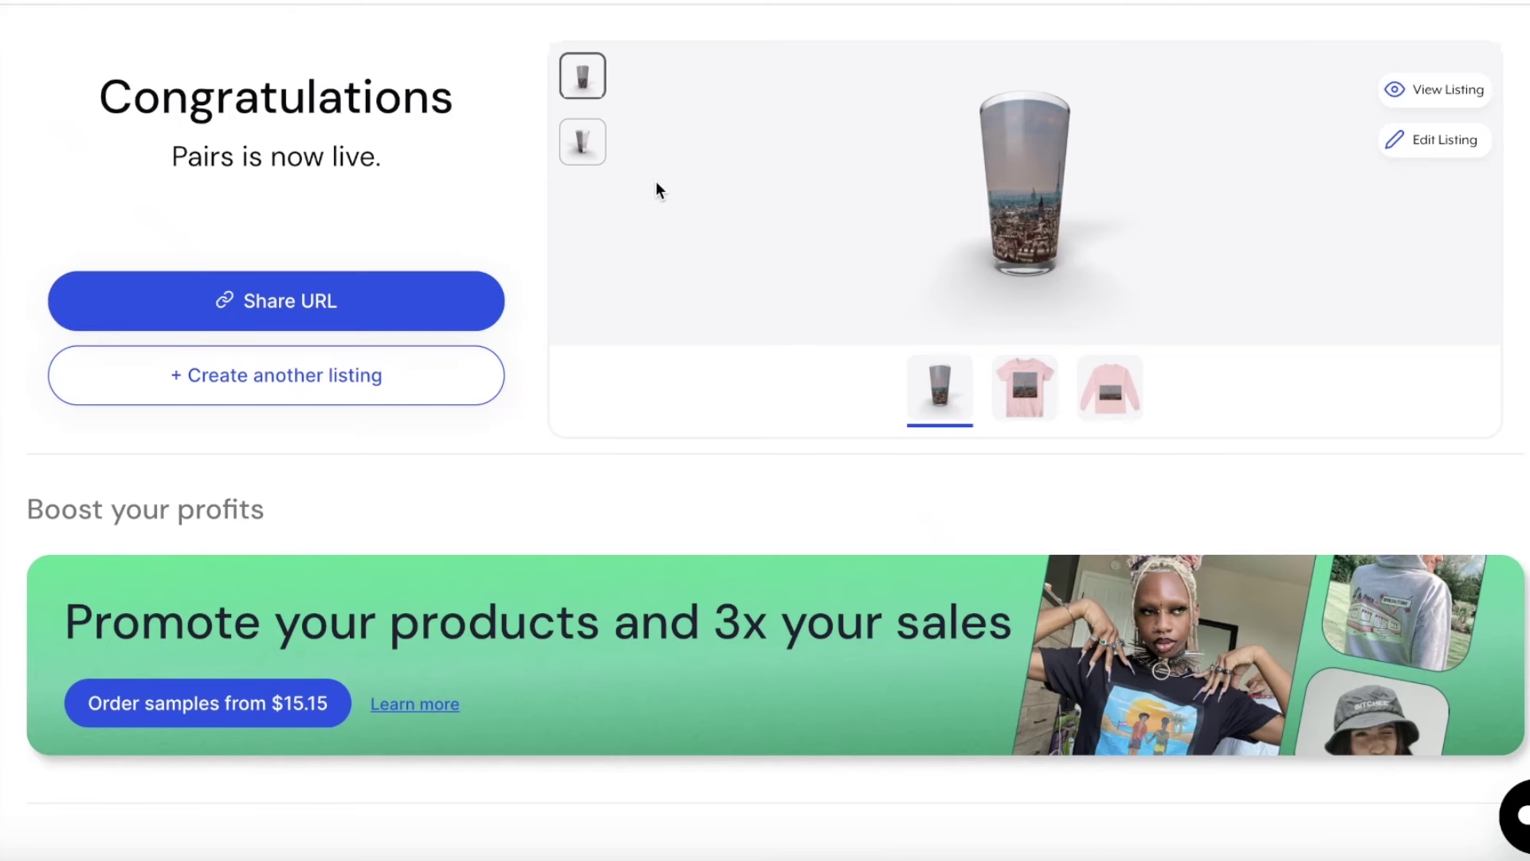
Step: Go to the dashboard home, and check the storefront's Explore page and the integrations
mouse_move(44, 112)
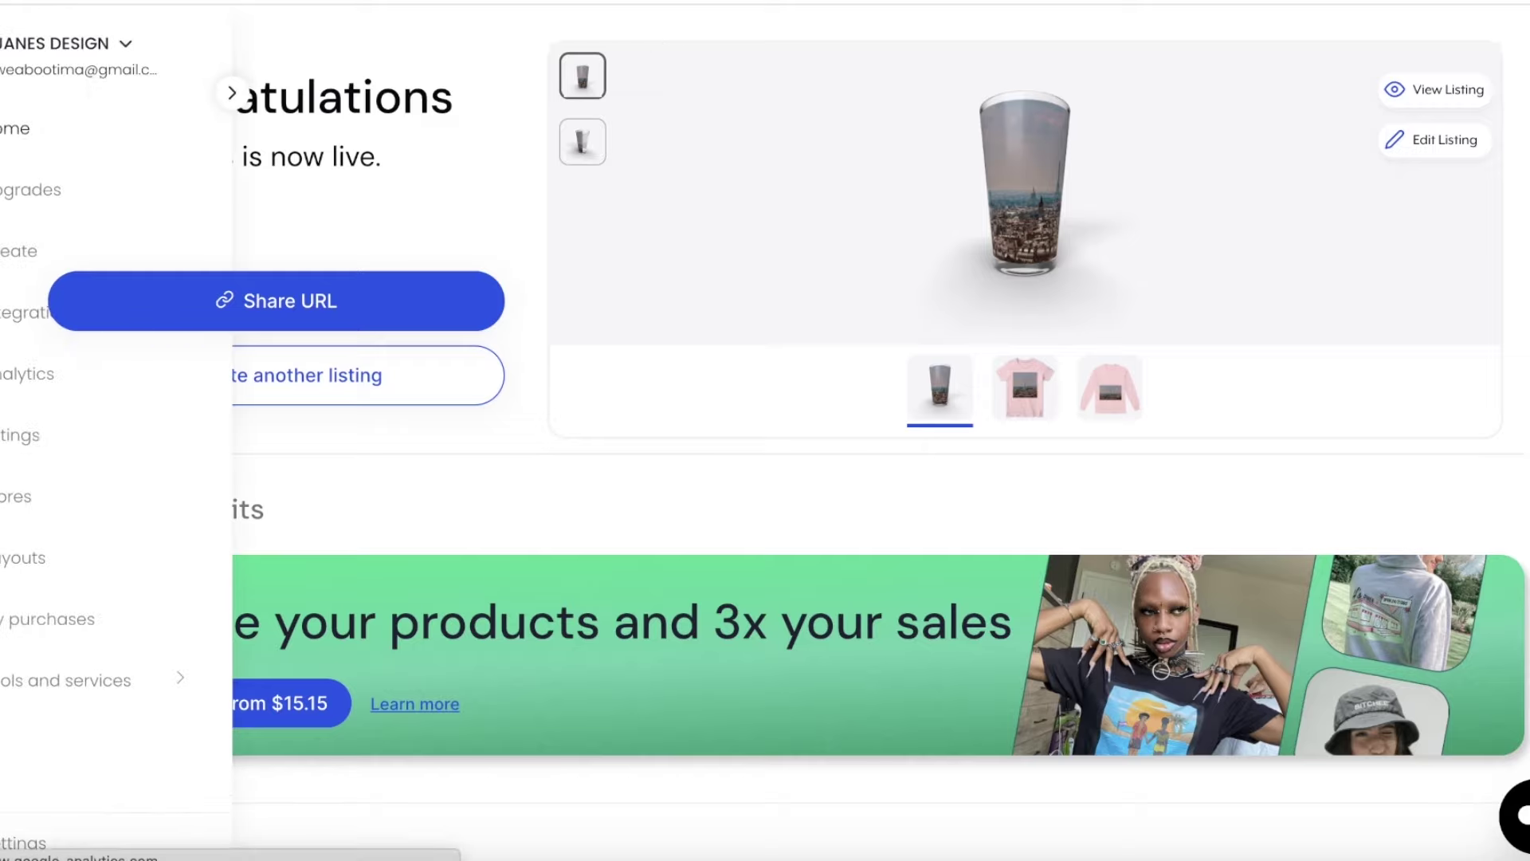
left_click(19, 128)
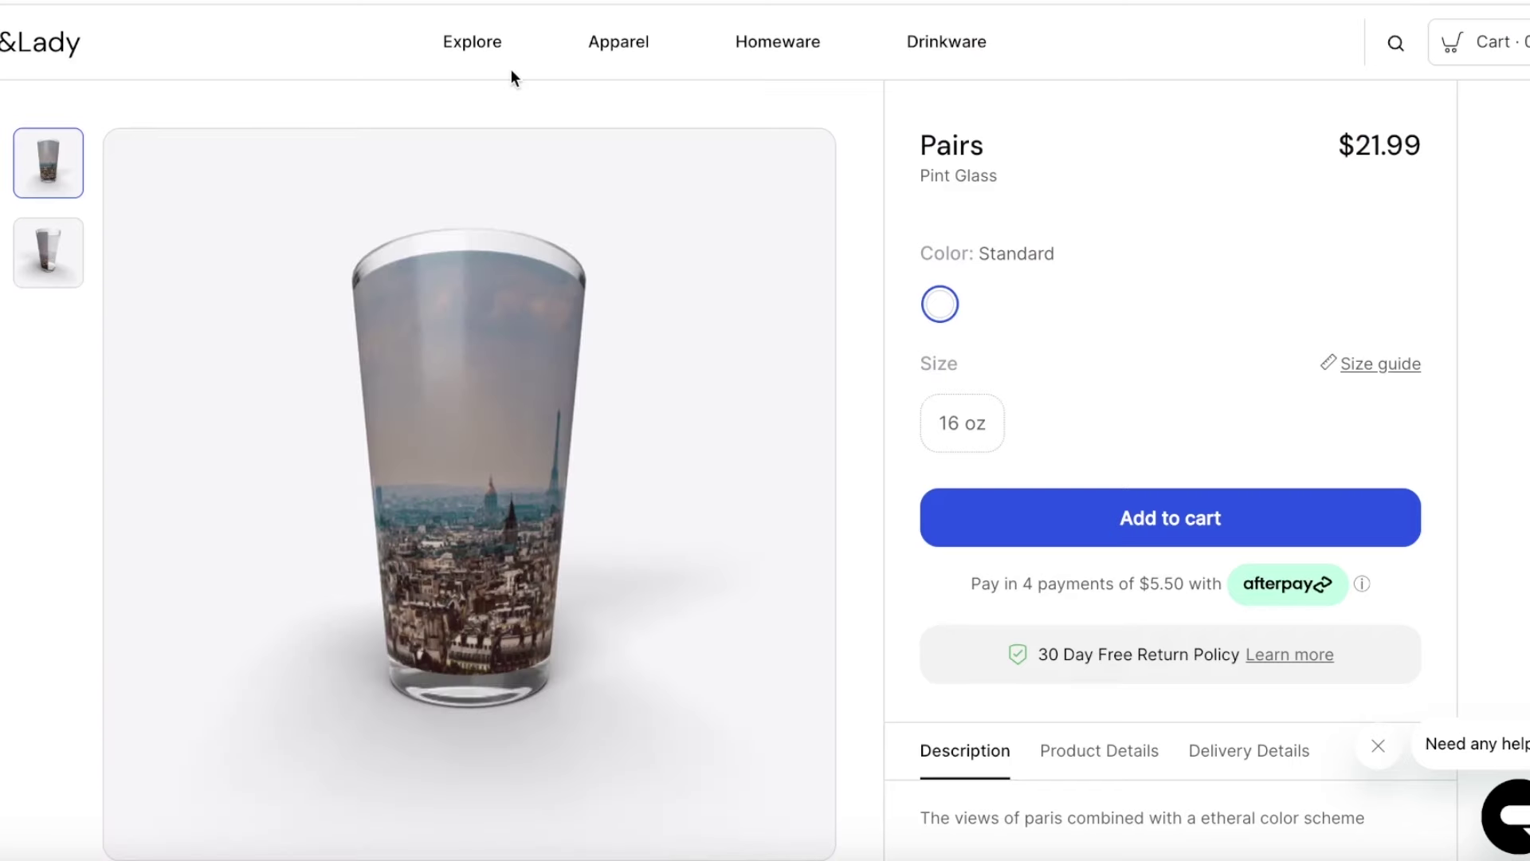
left_click(472, 46)
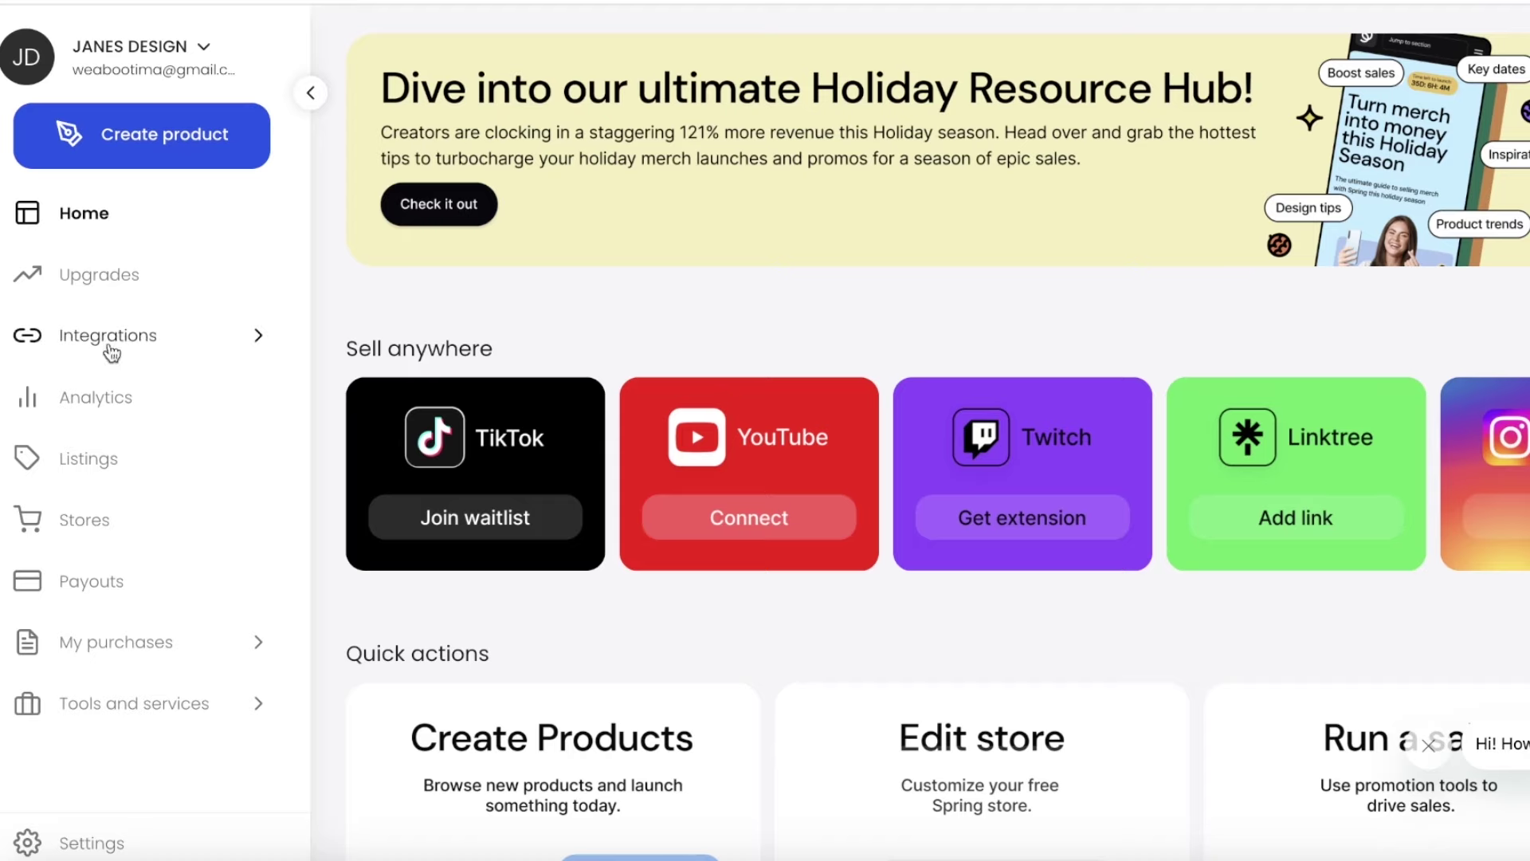
left_click(156, 330)
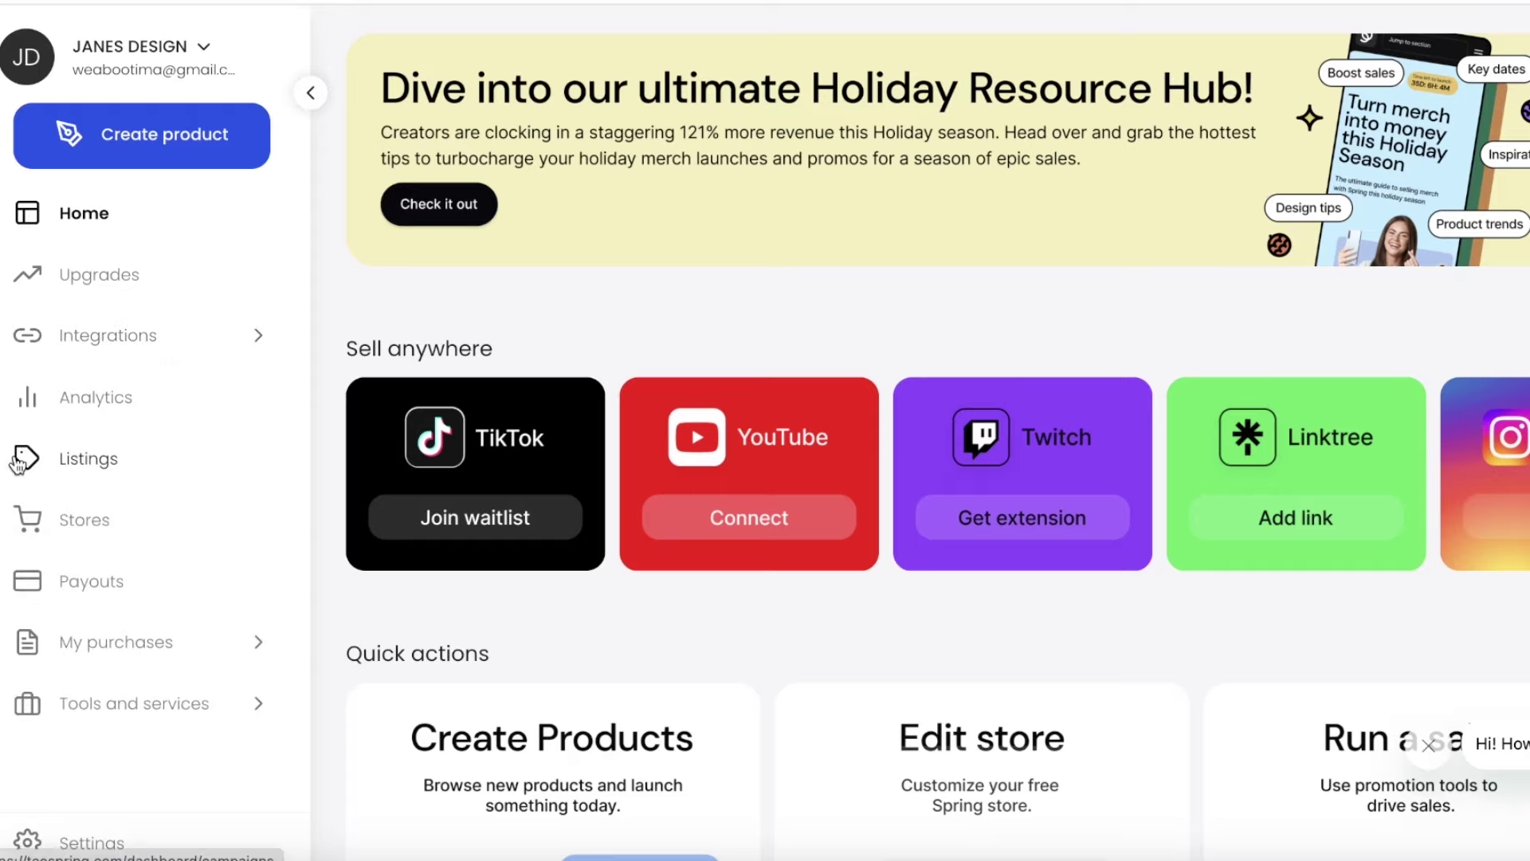
Step: Open the Cacti&Lady store page and review its domain and social profile options
left_click(20, 530)
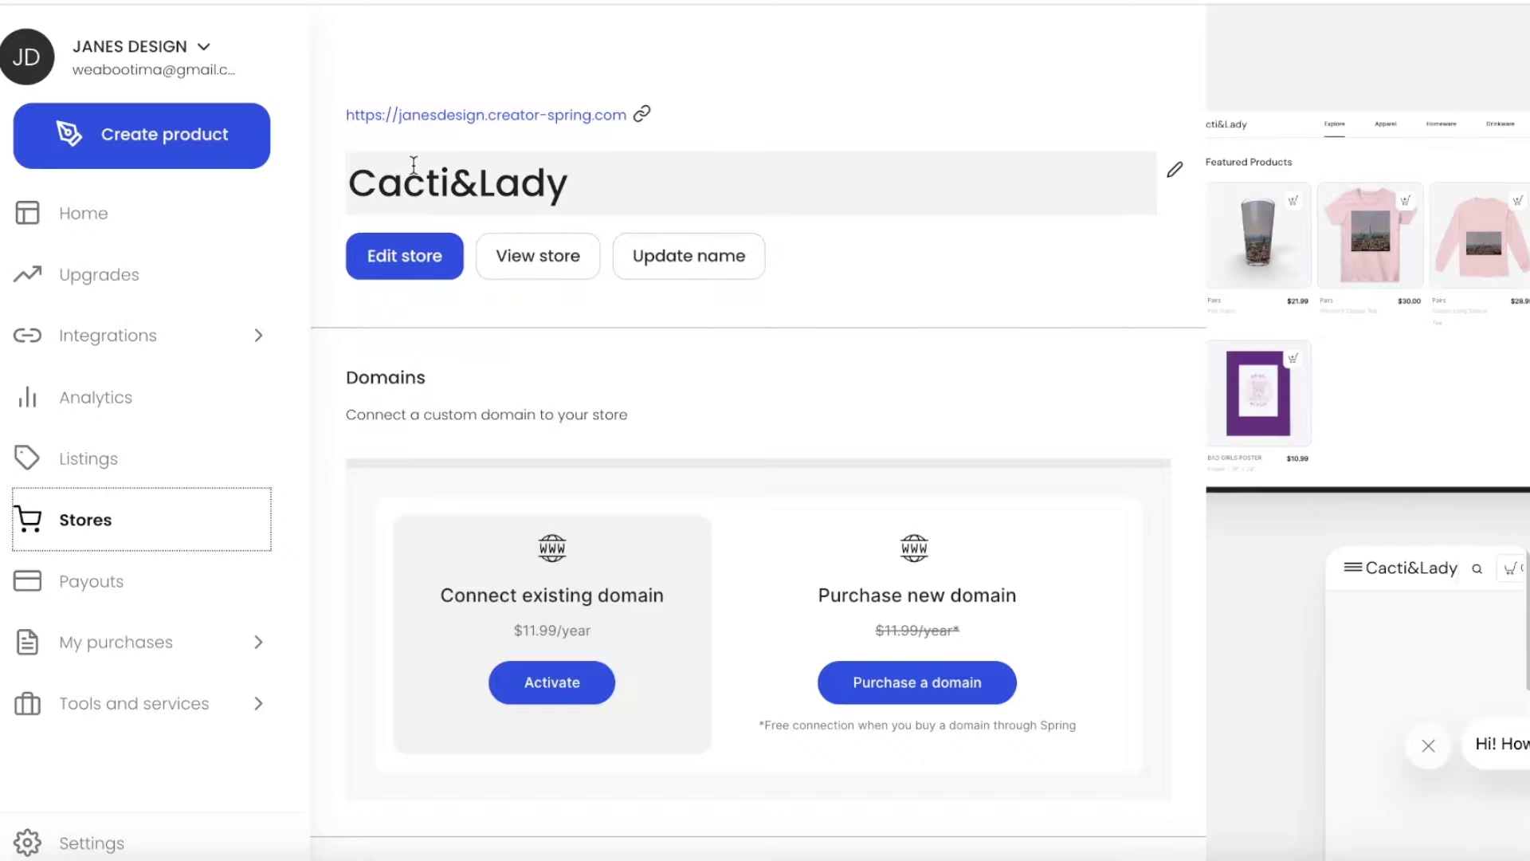
scroll(542, 296, "down", 3)
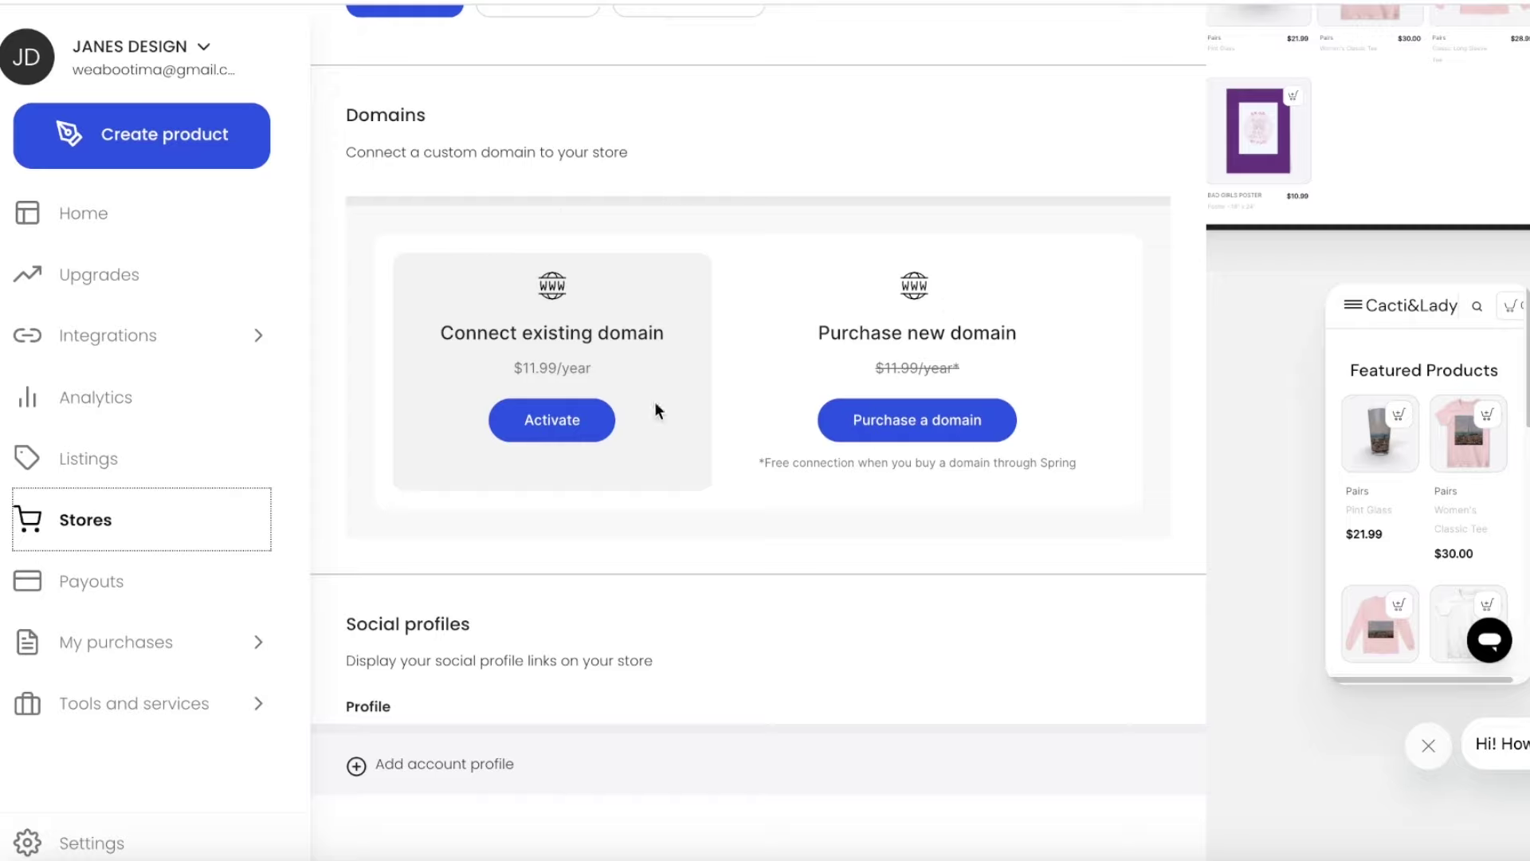
scroll(730, 361, "up", 3)
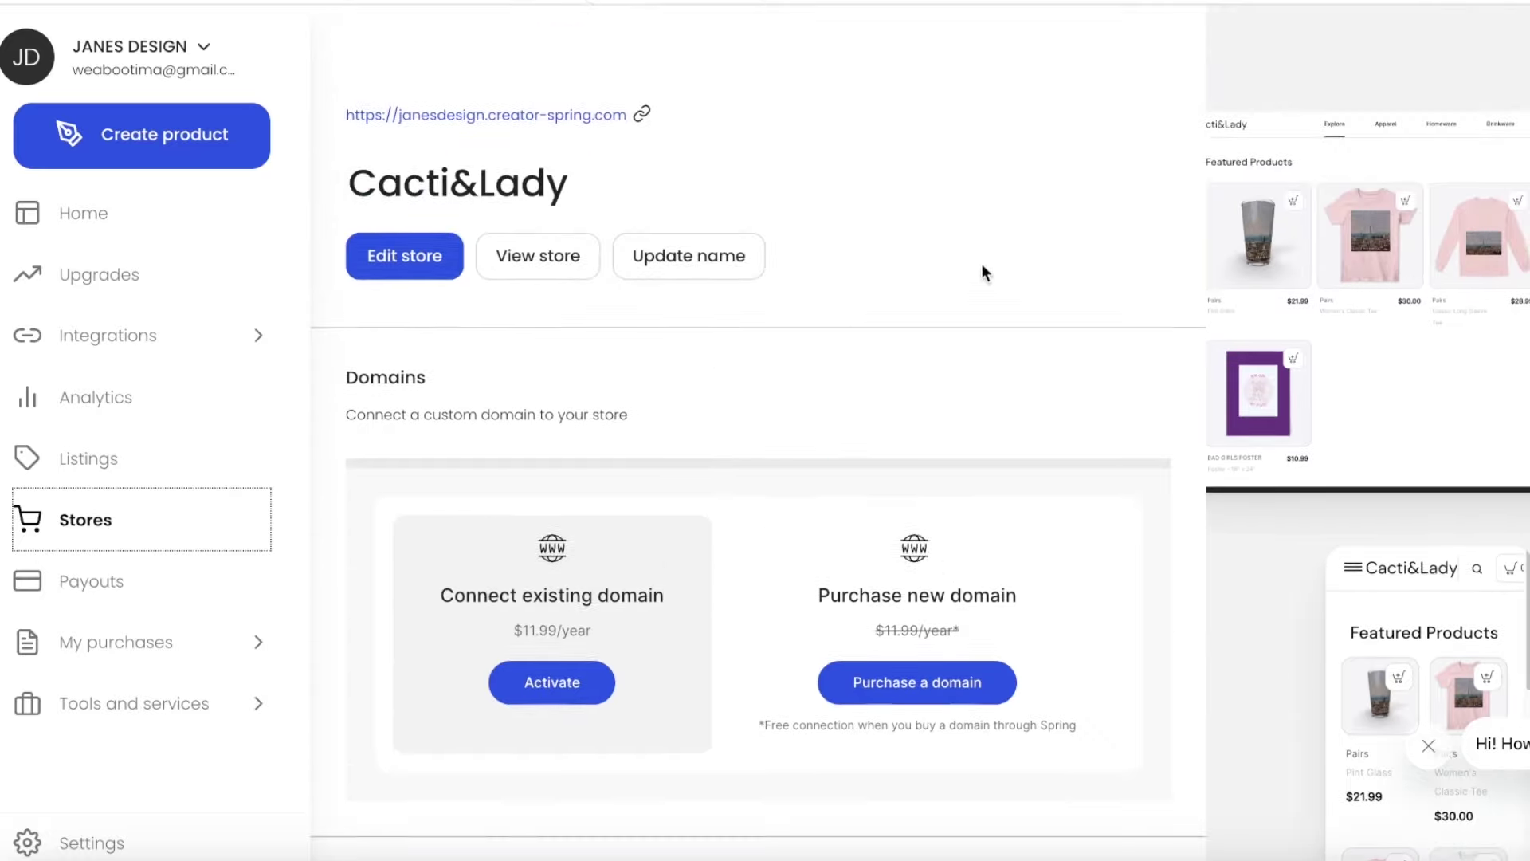
scroll(1264, 389, "down", 3)
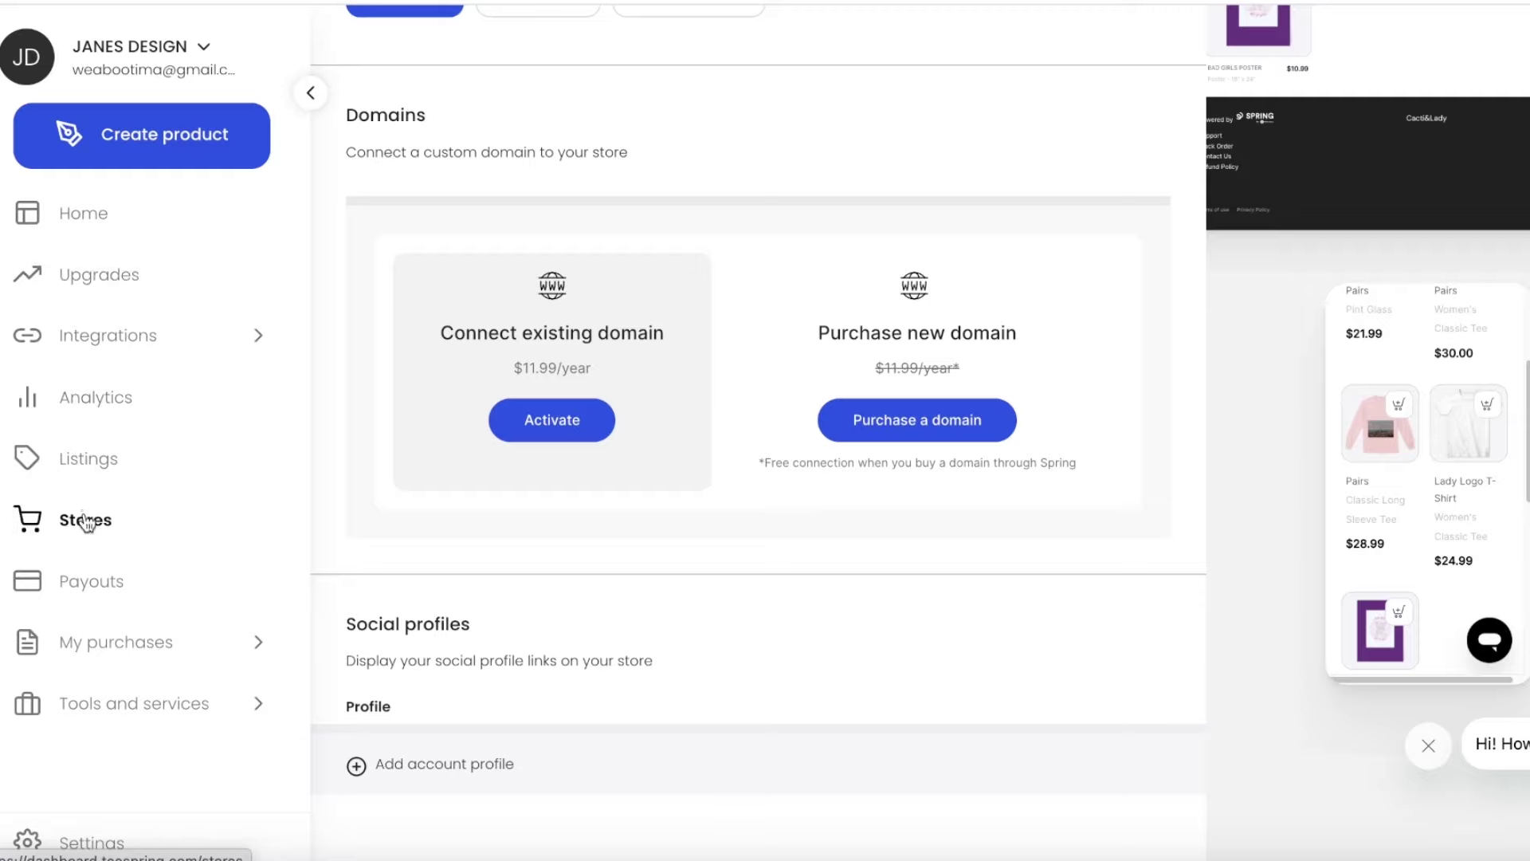
Step: Check the list of available integrations, and examine the profit chart, listings and orders in the analytics
left_click(135, 331)
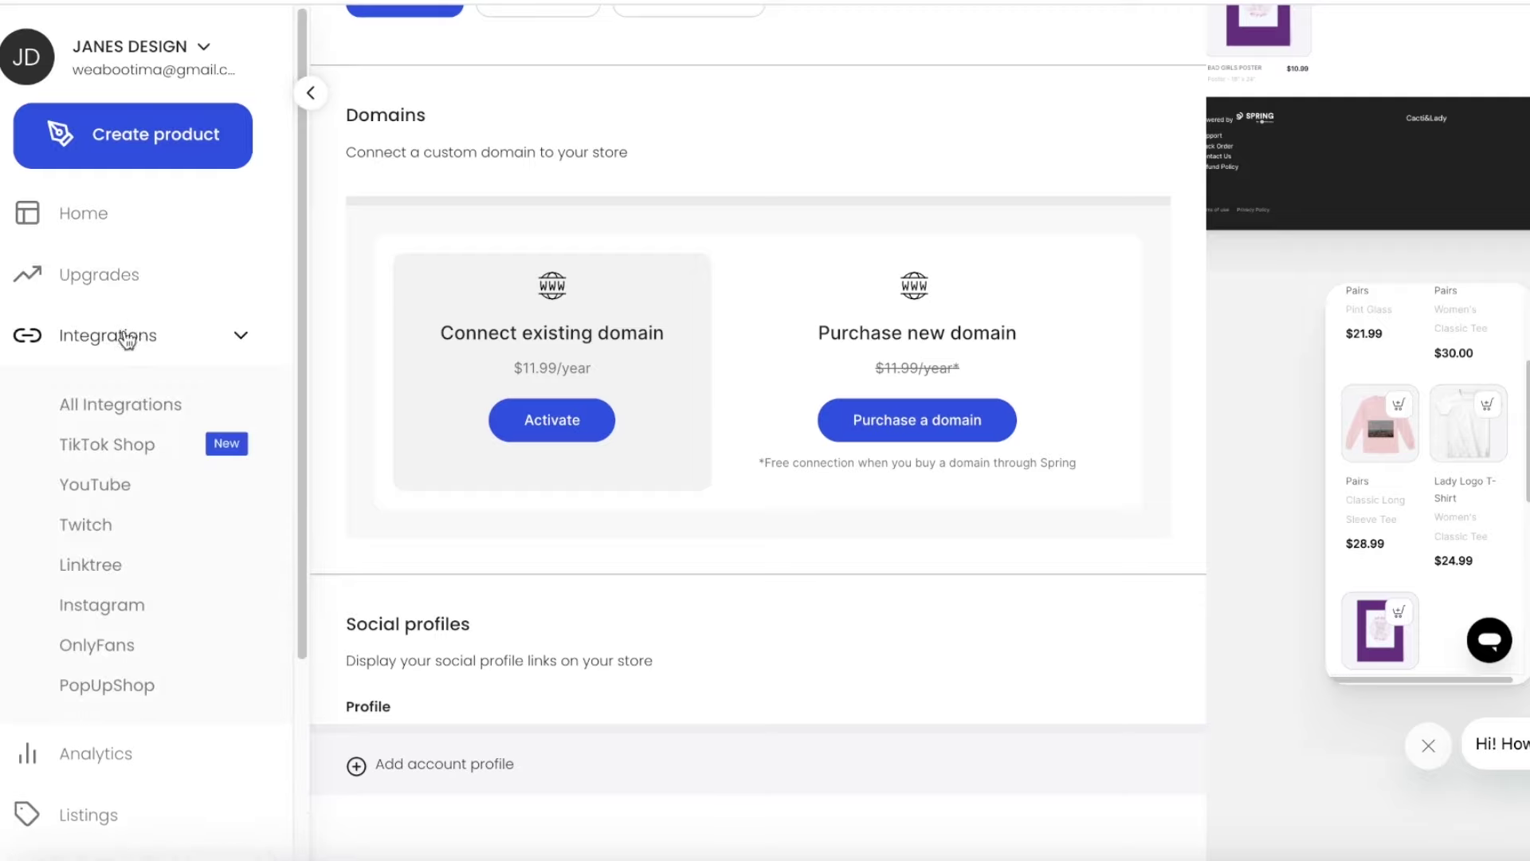
left_click(126, 331)
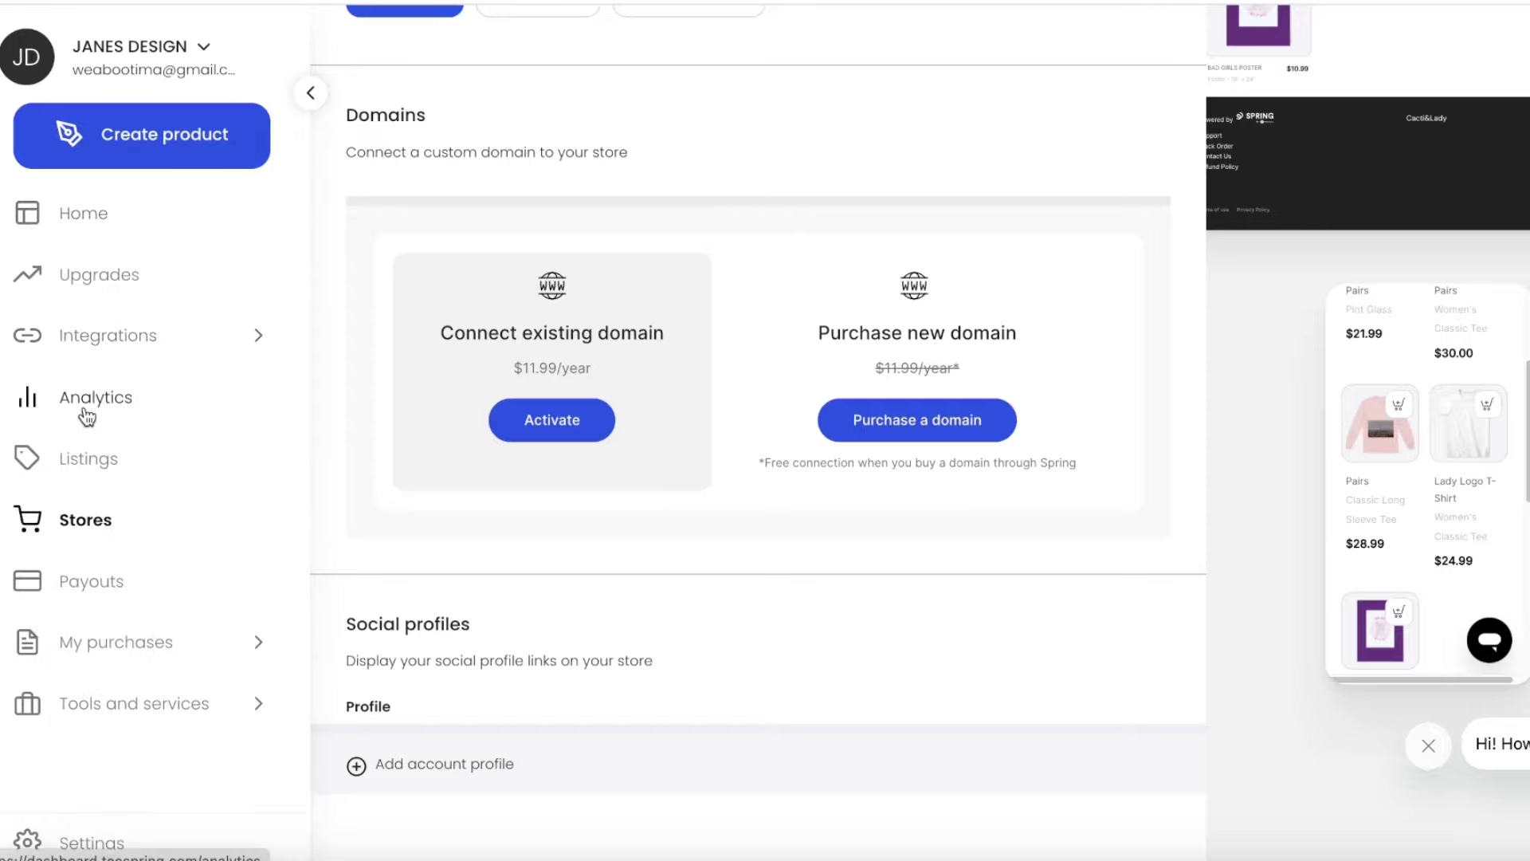
left_click(87, 415)
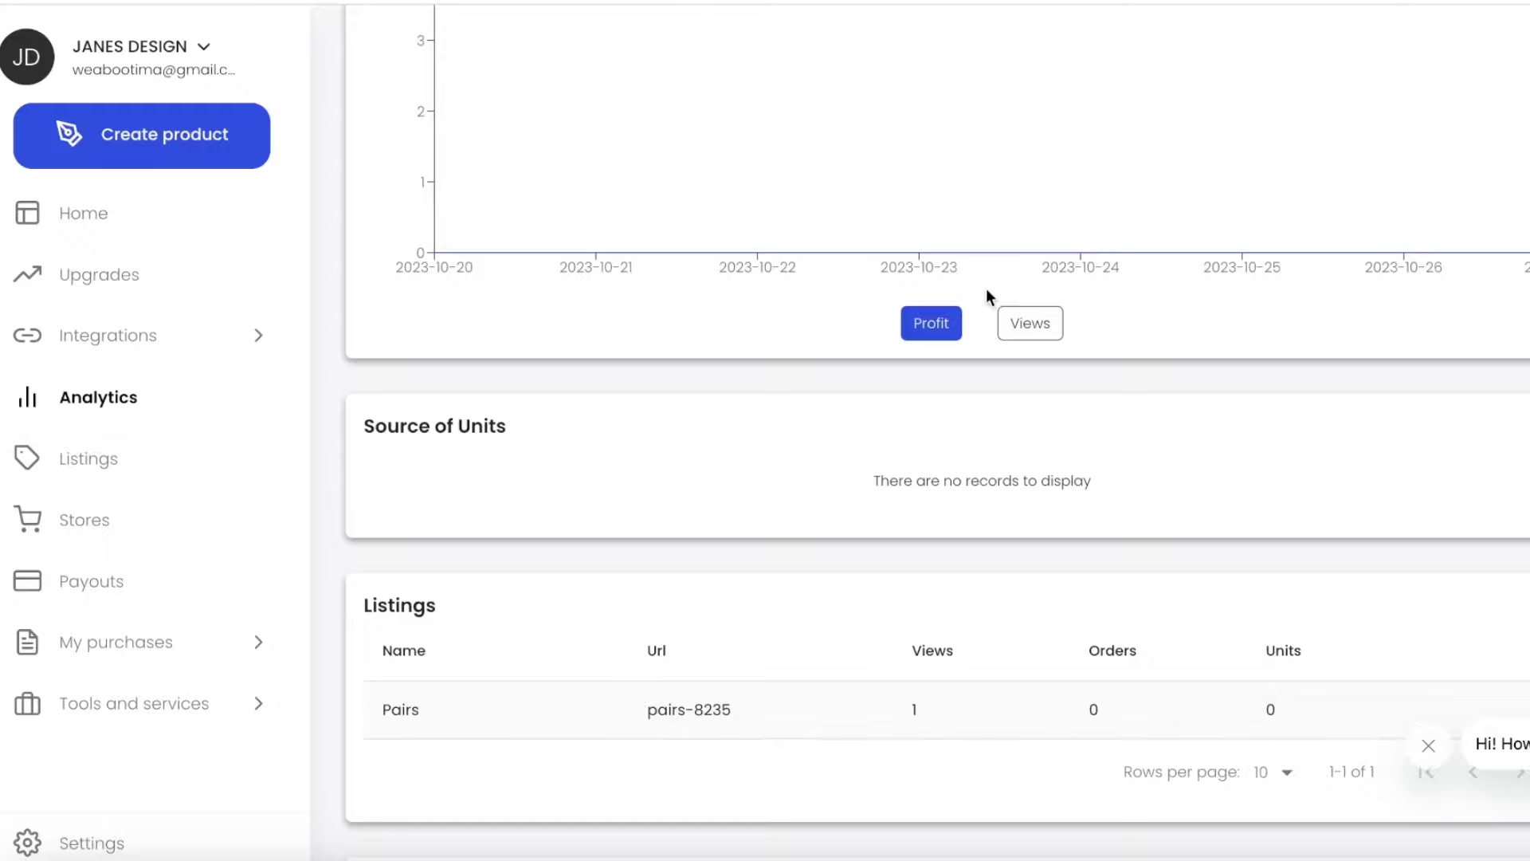
scroll(991, 294, "down", 2)
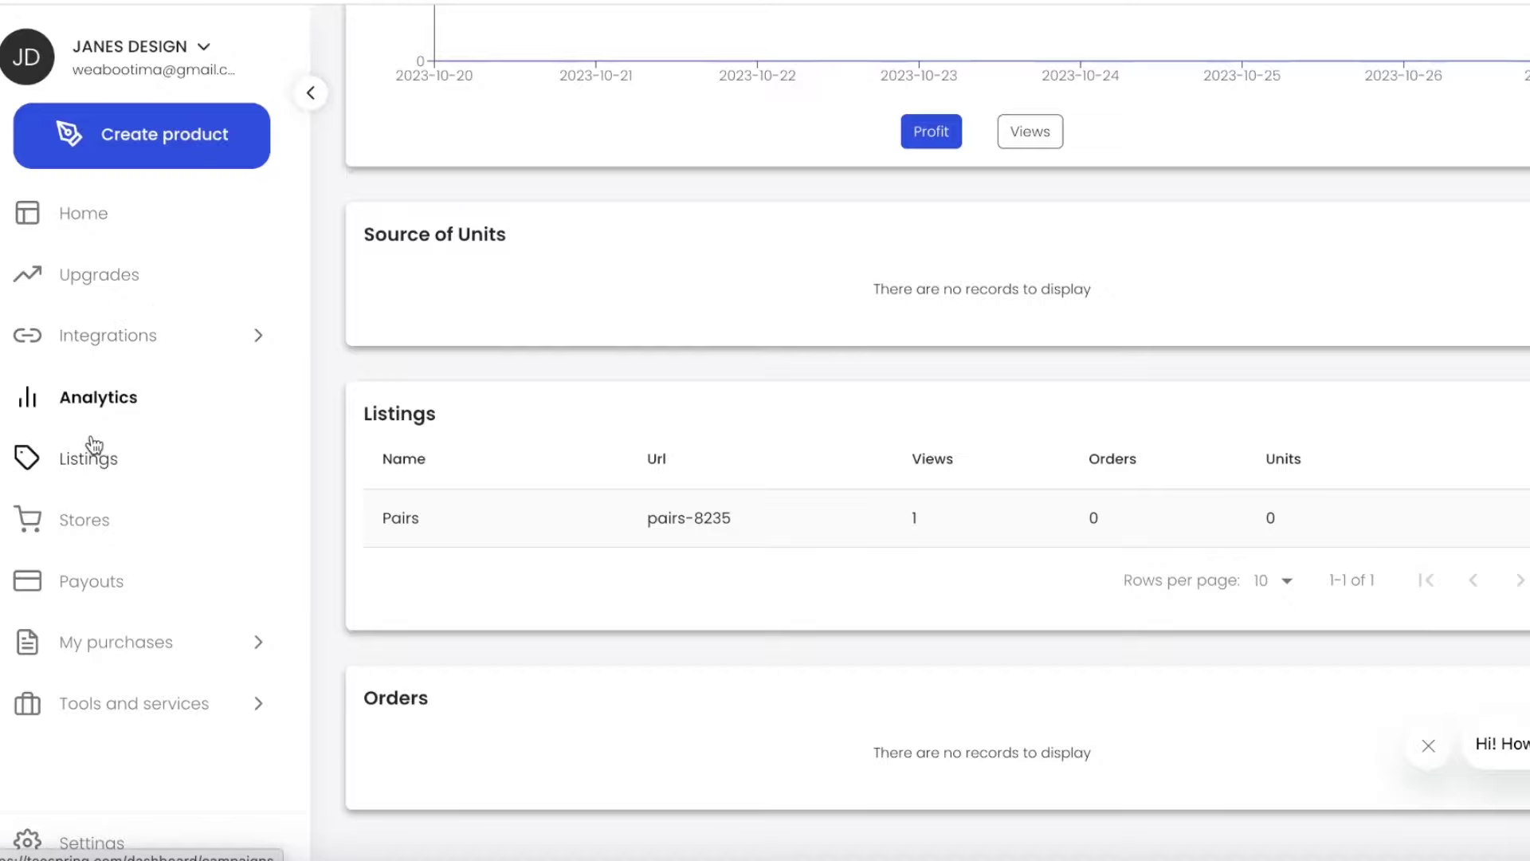
Step: Start a sample order from the Pairs entry in the listings, with one 16 oz Pint Glass
left_click(102, 458)
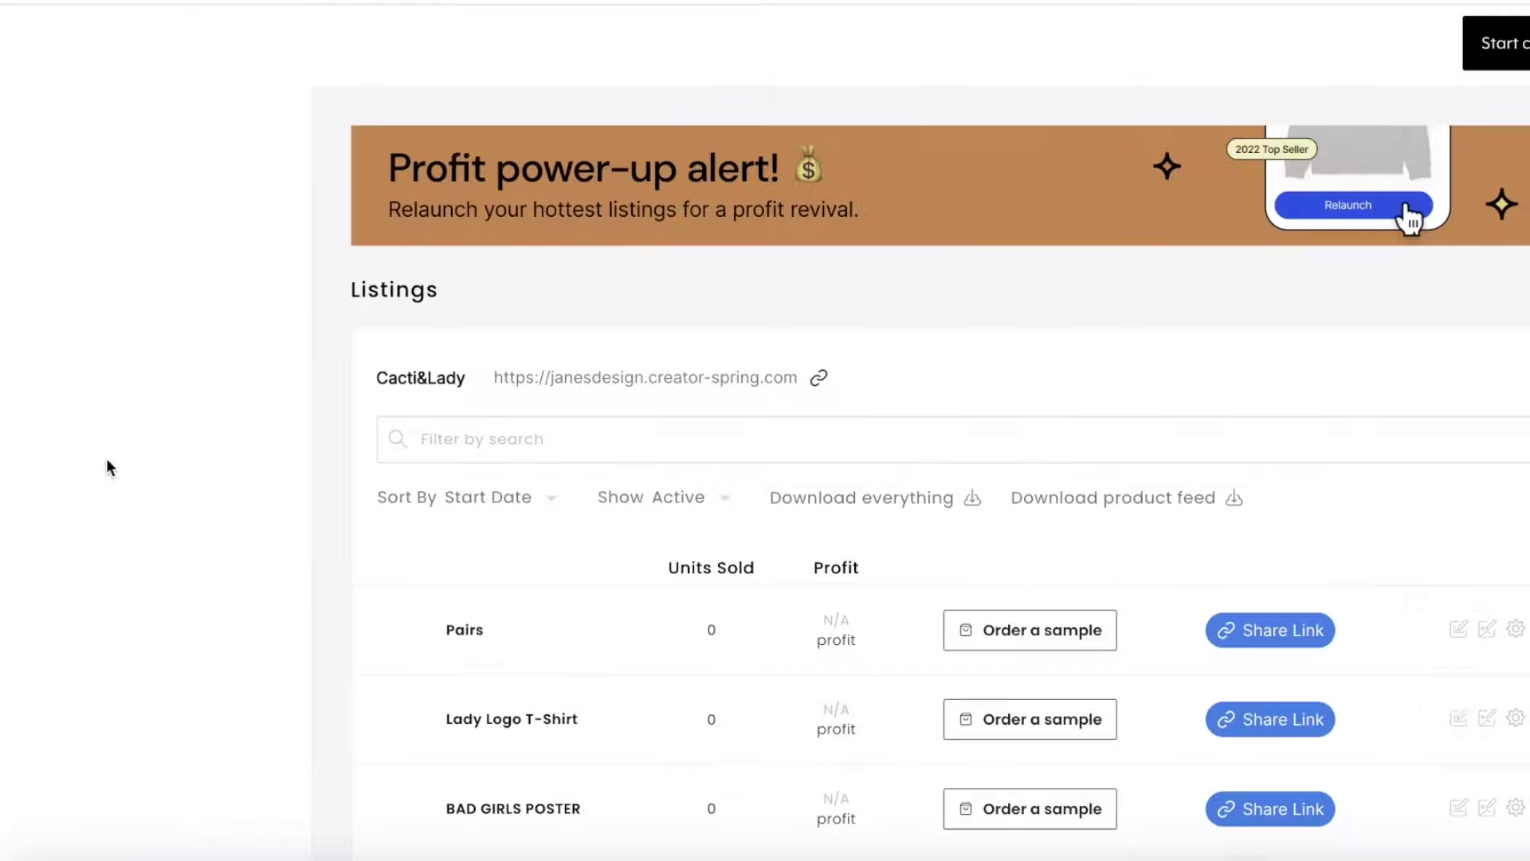
scroll(339, 455, "down", 1)
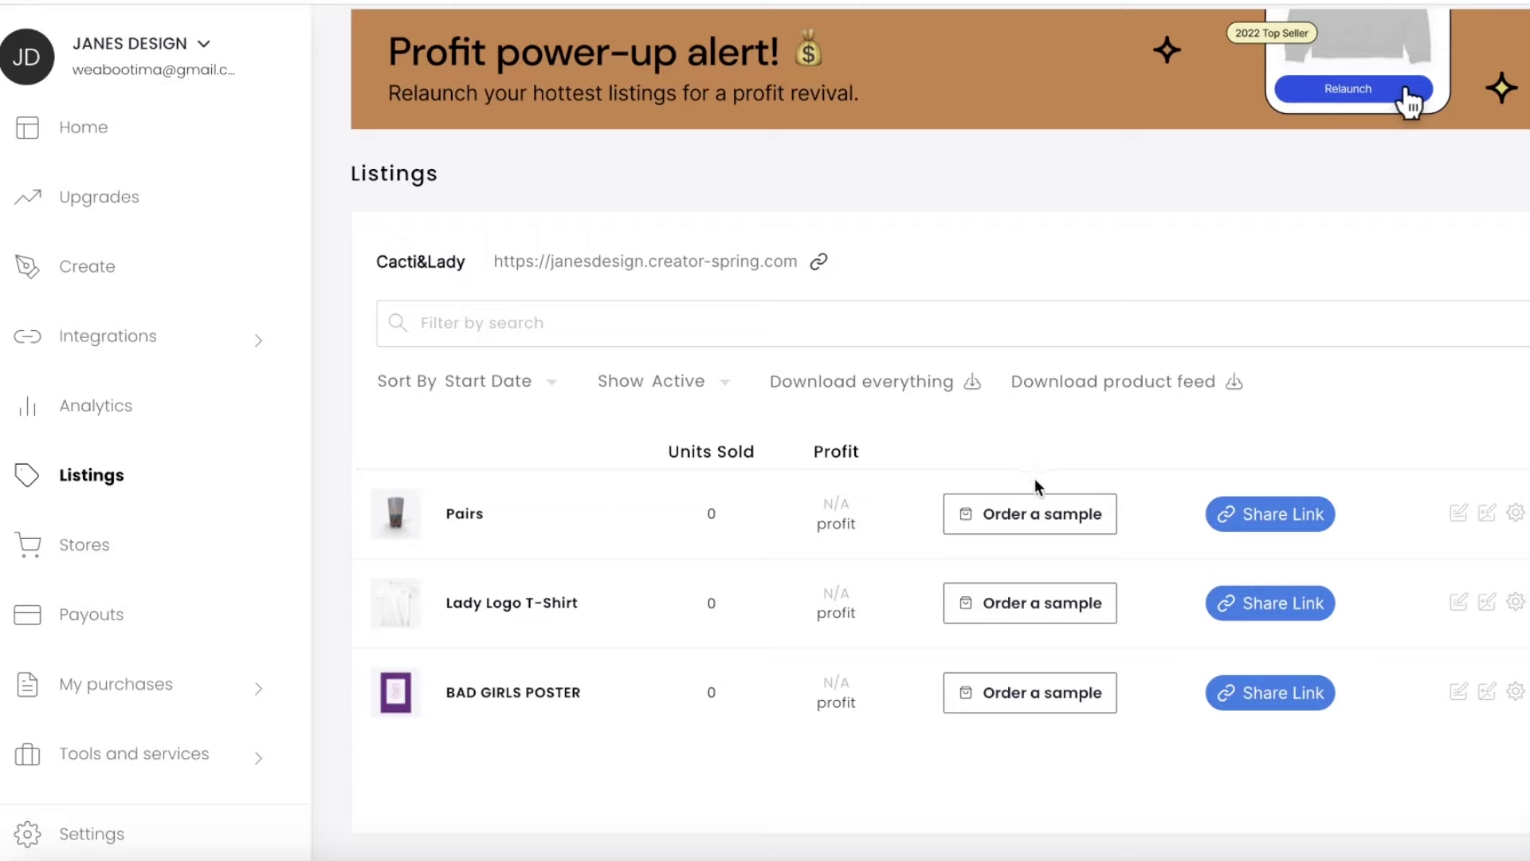
left_click(1046, 520)
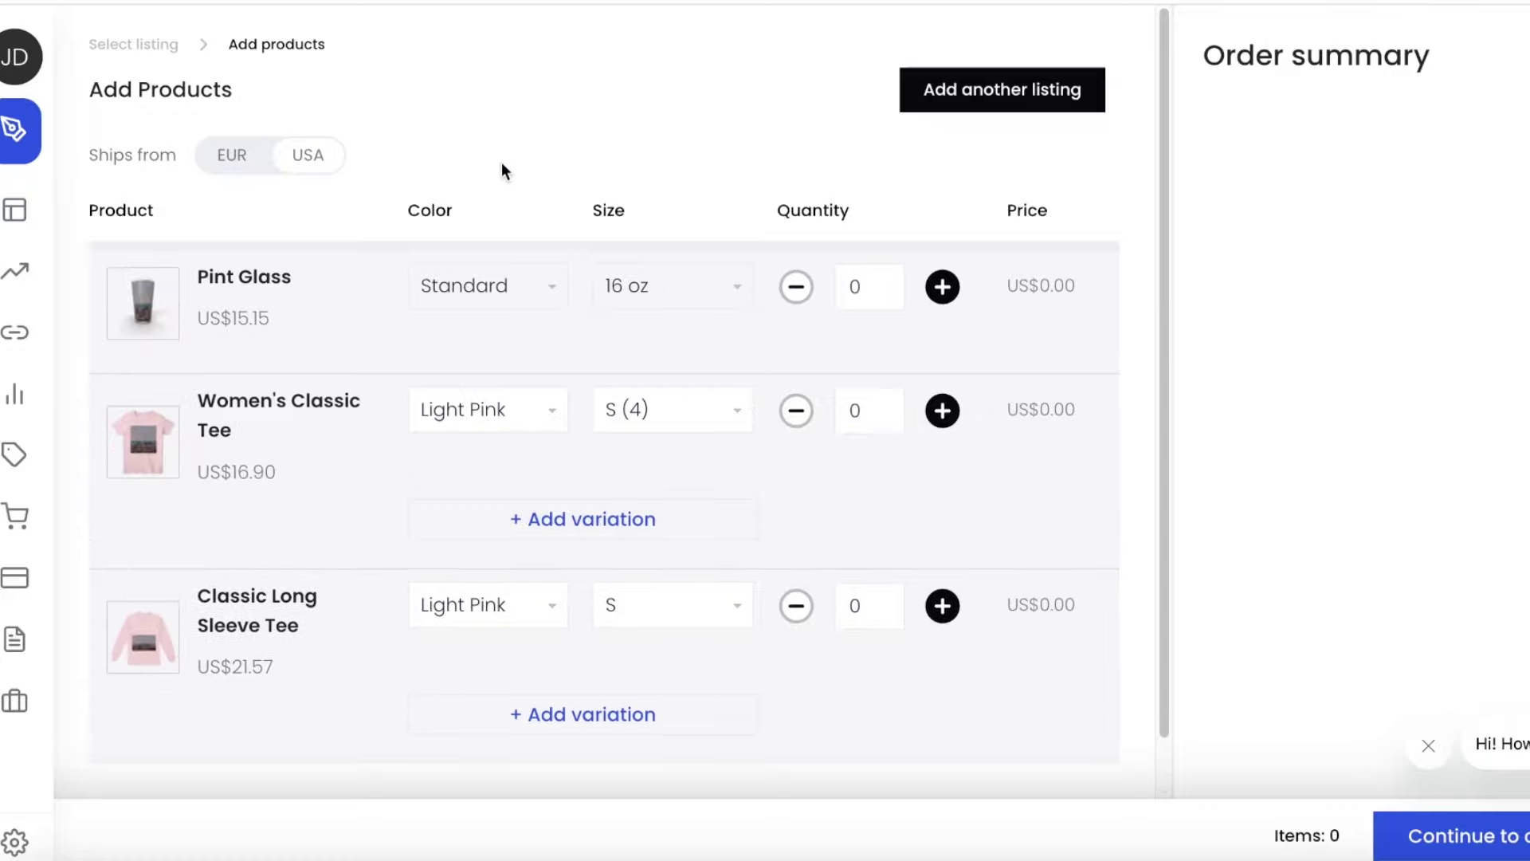
left_click(934, 295)
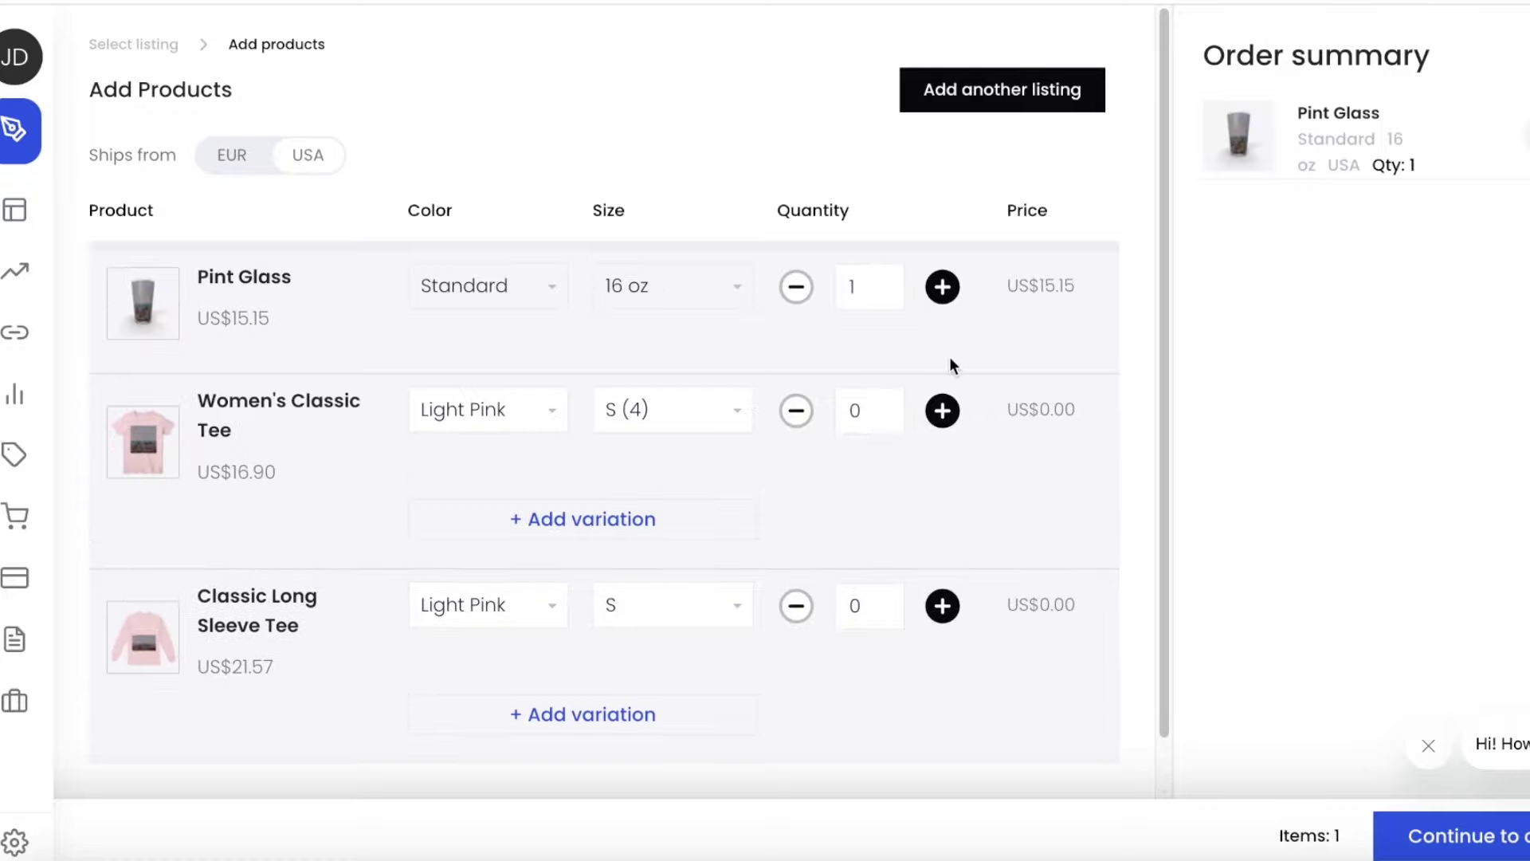
Step: Add one Light Pink, size S Women's Classic Tee from the Pairs listing to the sample order, and continue to checkout
left_click(941, 93)
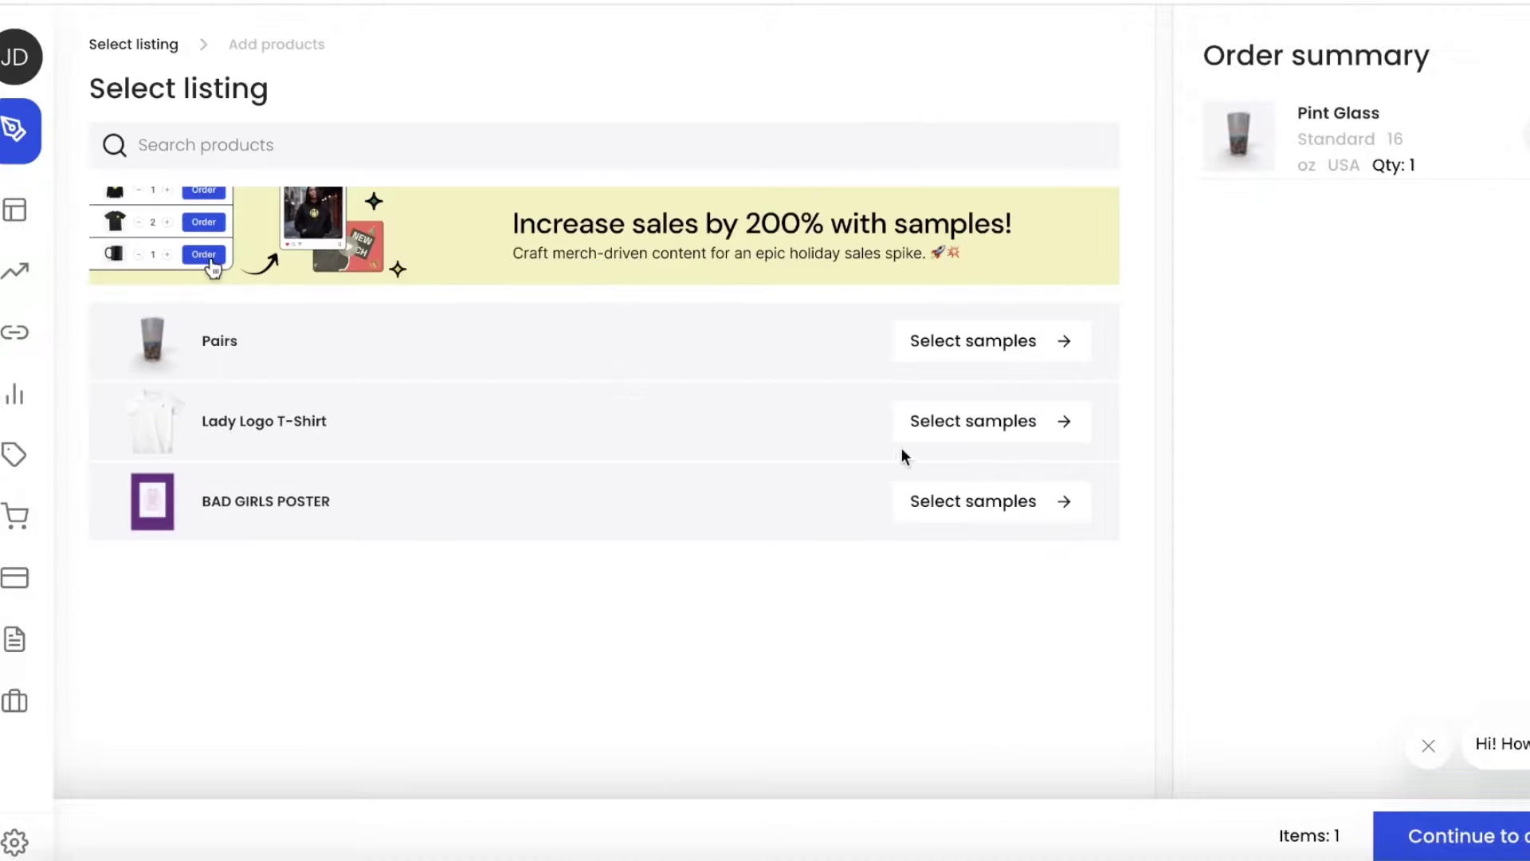
left_click(933, 353)
left_click(942, 410)
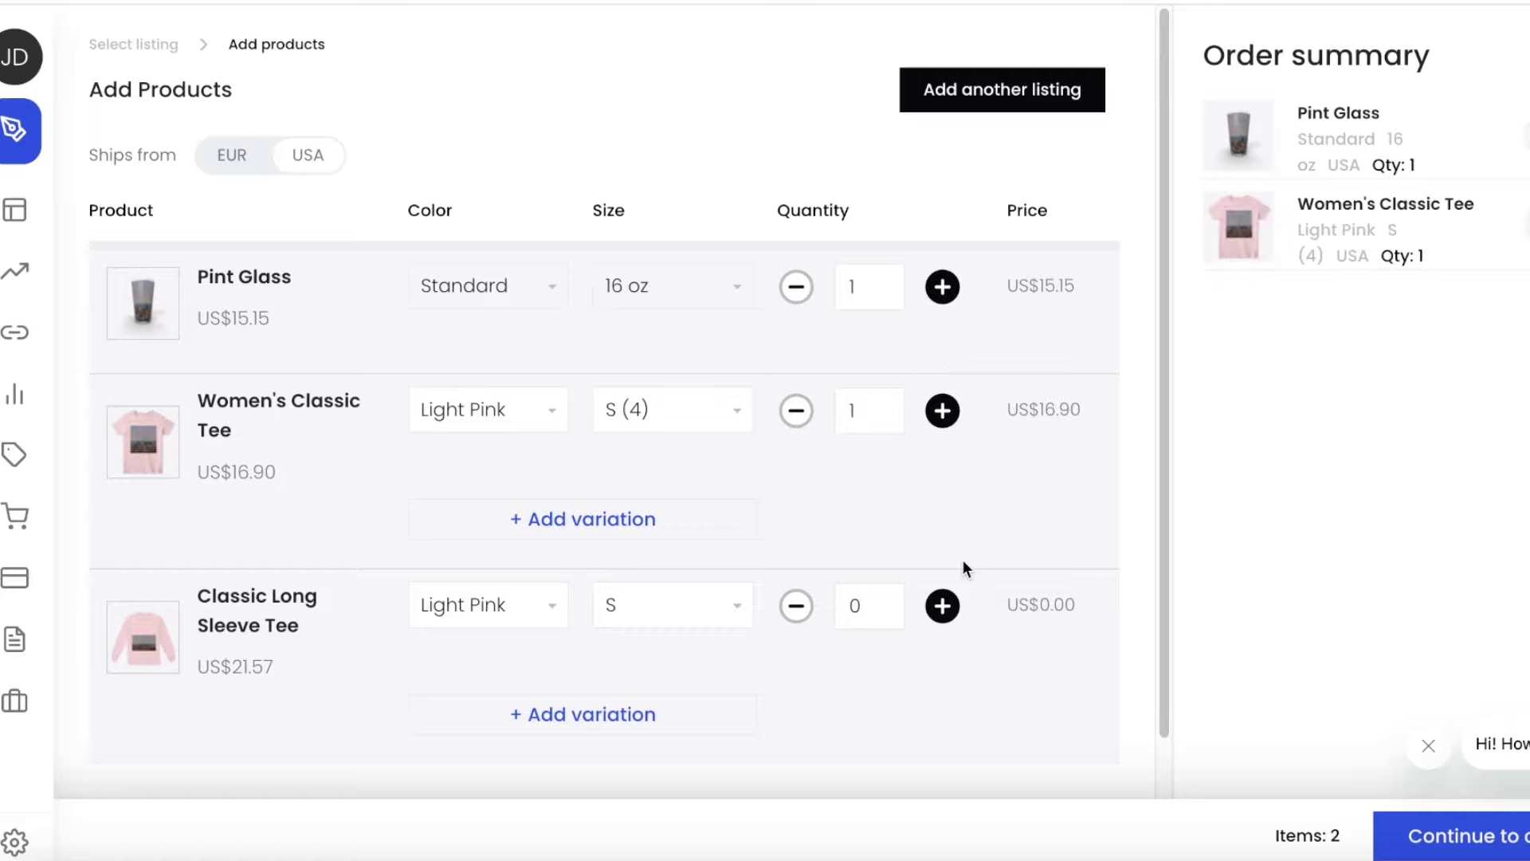
left_click(1425, 832)
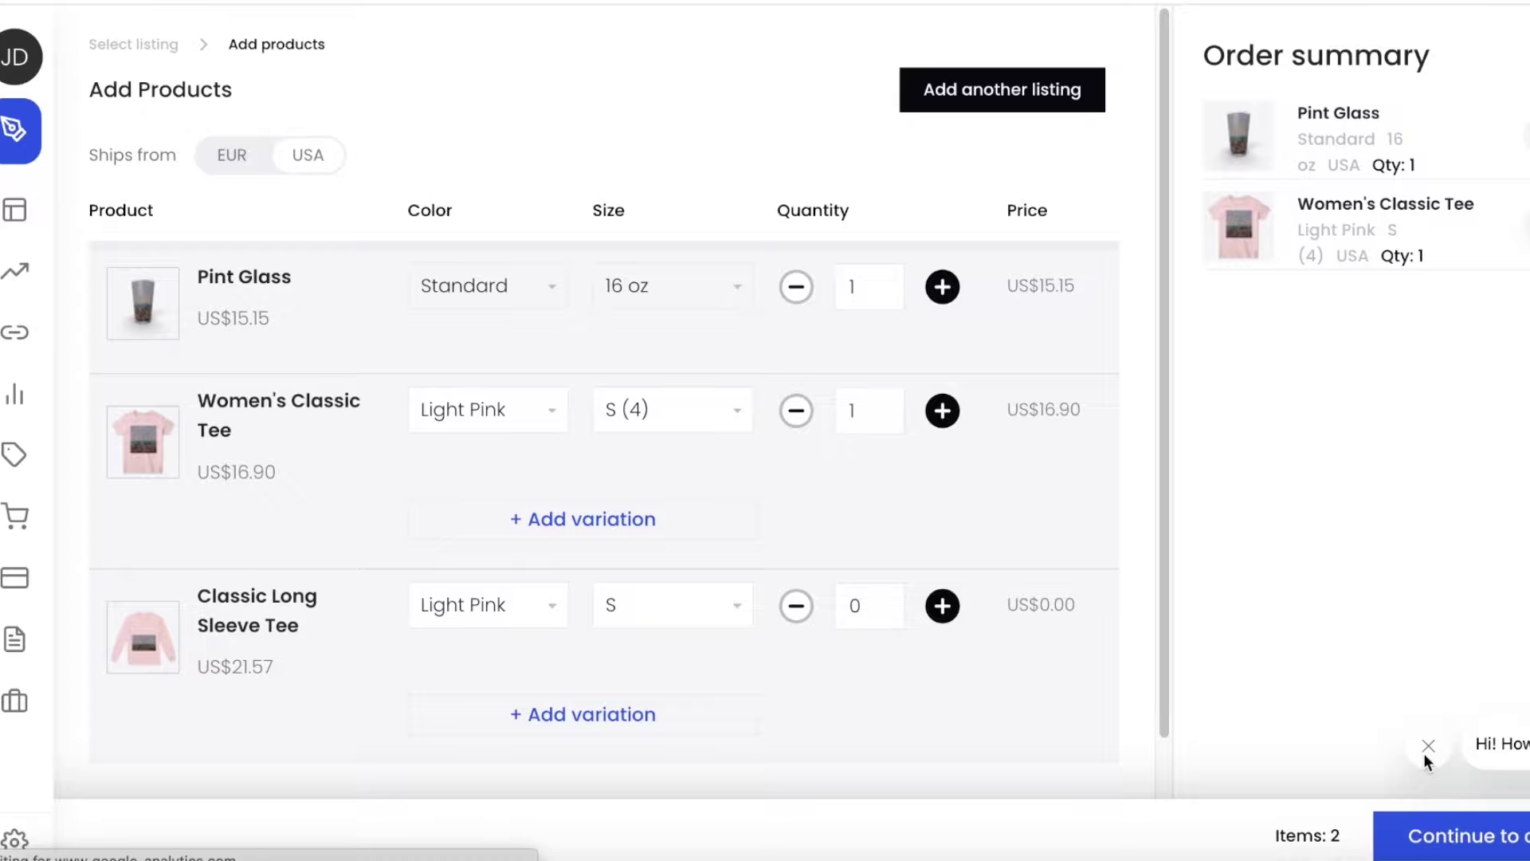
scroll(502, 478, "down", 2)
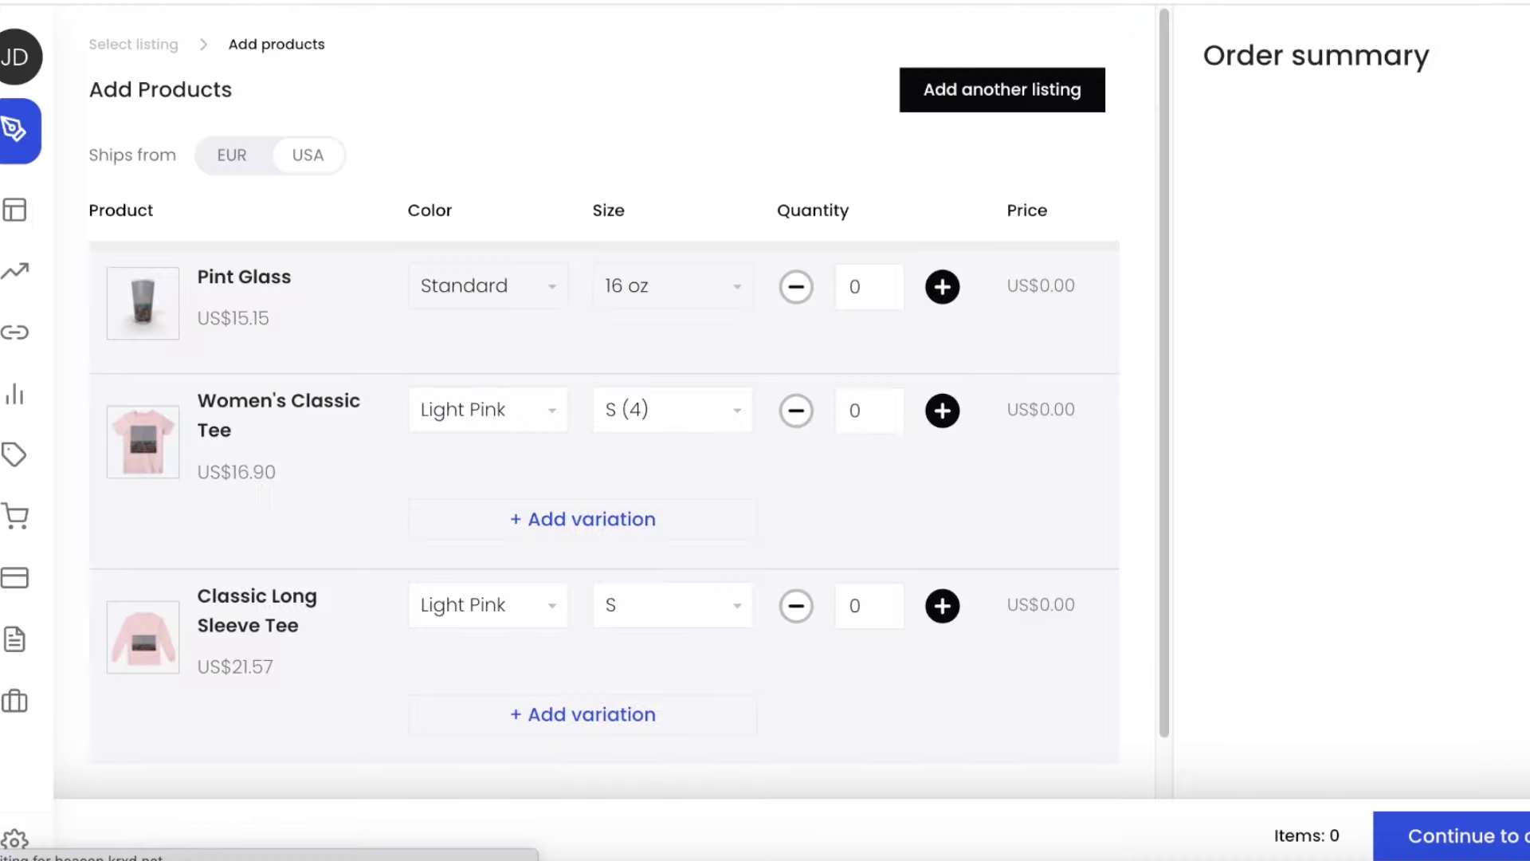
Step: Look at the product creation catalog and the current payout amount on the payouts page
mouse_move(24, 518)
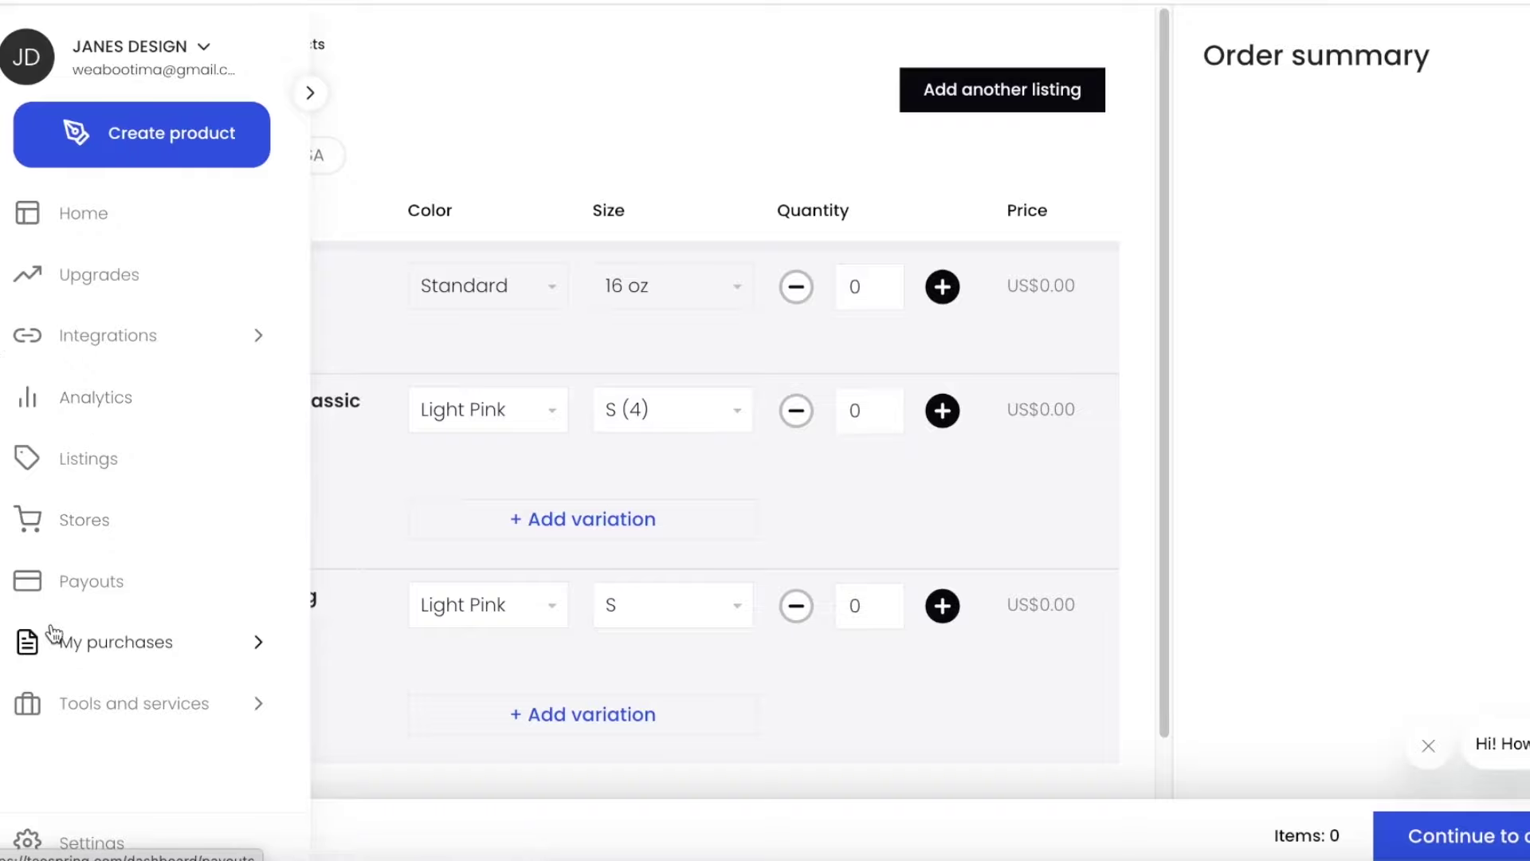
left_click(64, 590)
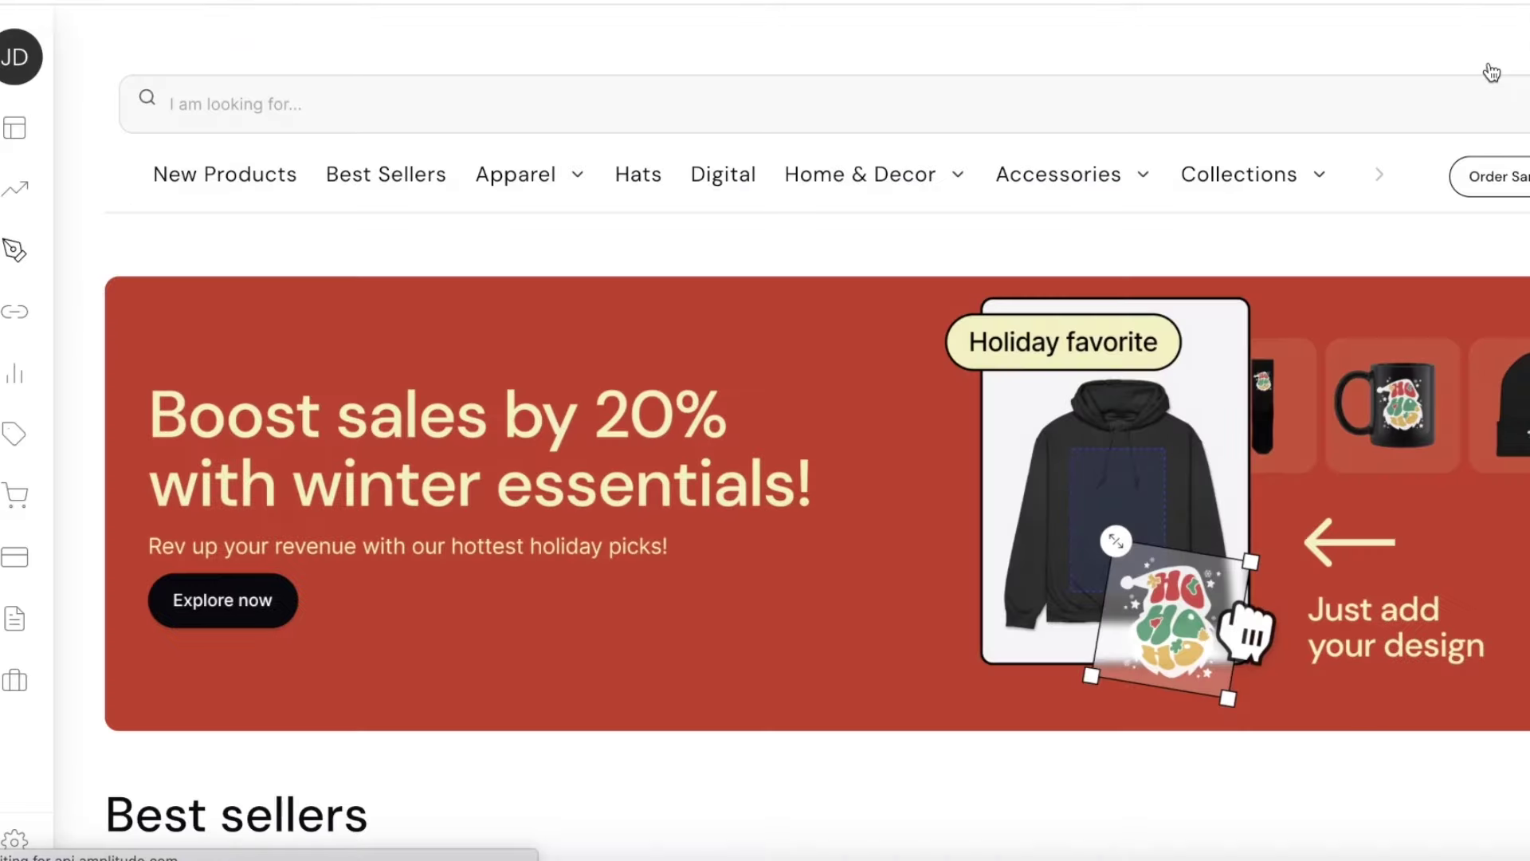
scroll(731, 96, "down", 1)
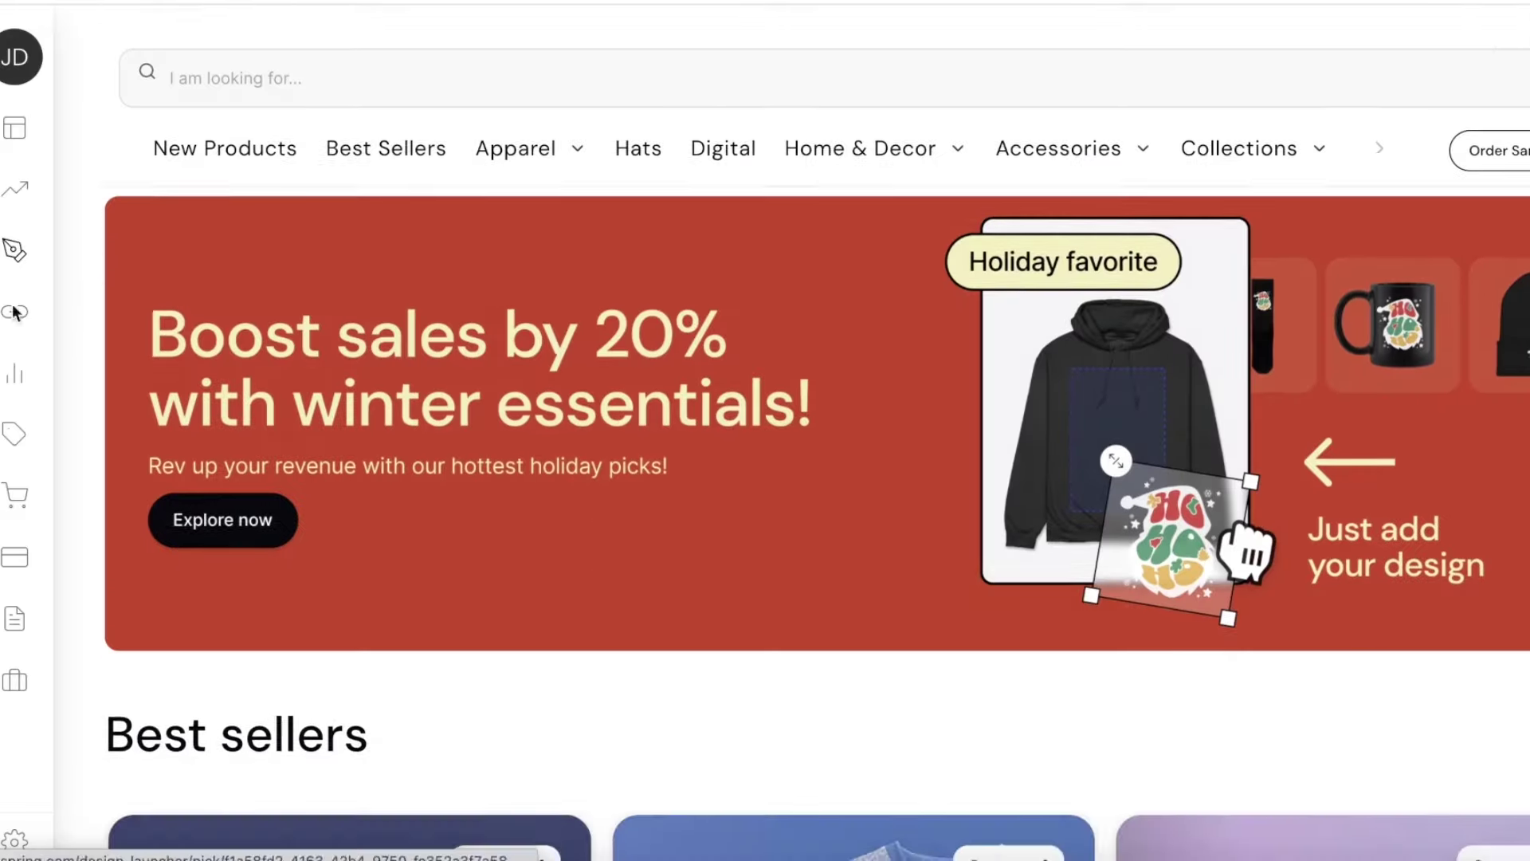
mouse_move(32, 620)
left_click(42, 574)
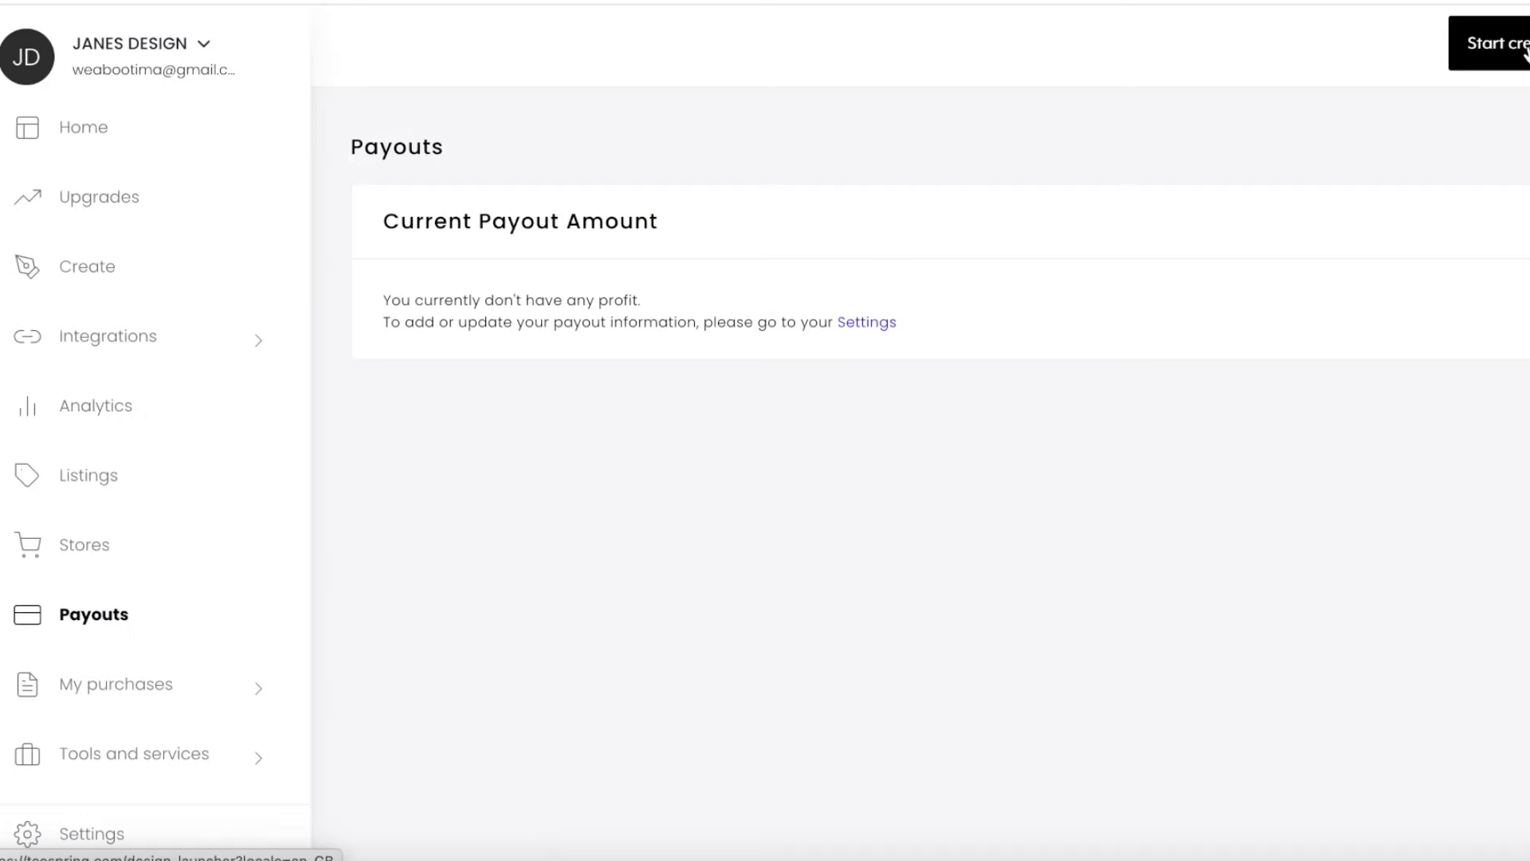
scroll(1105, 403, "down", 1)
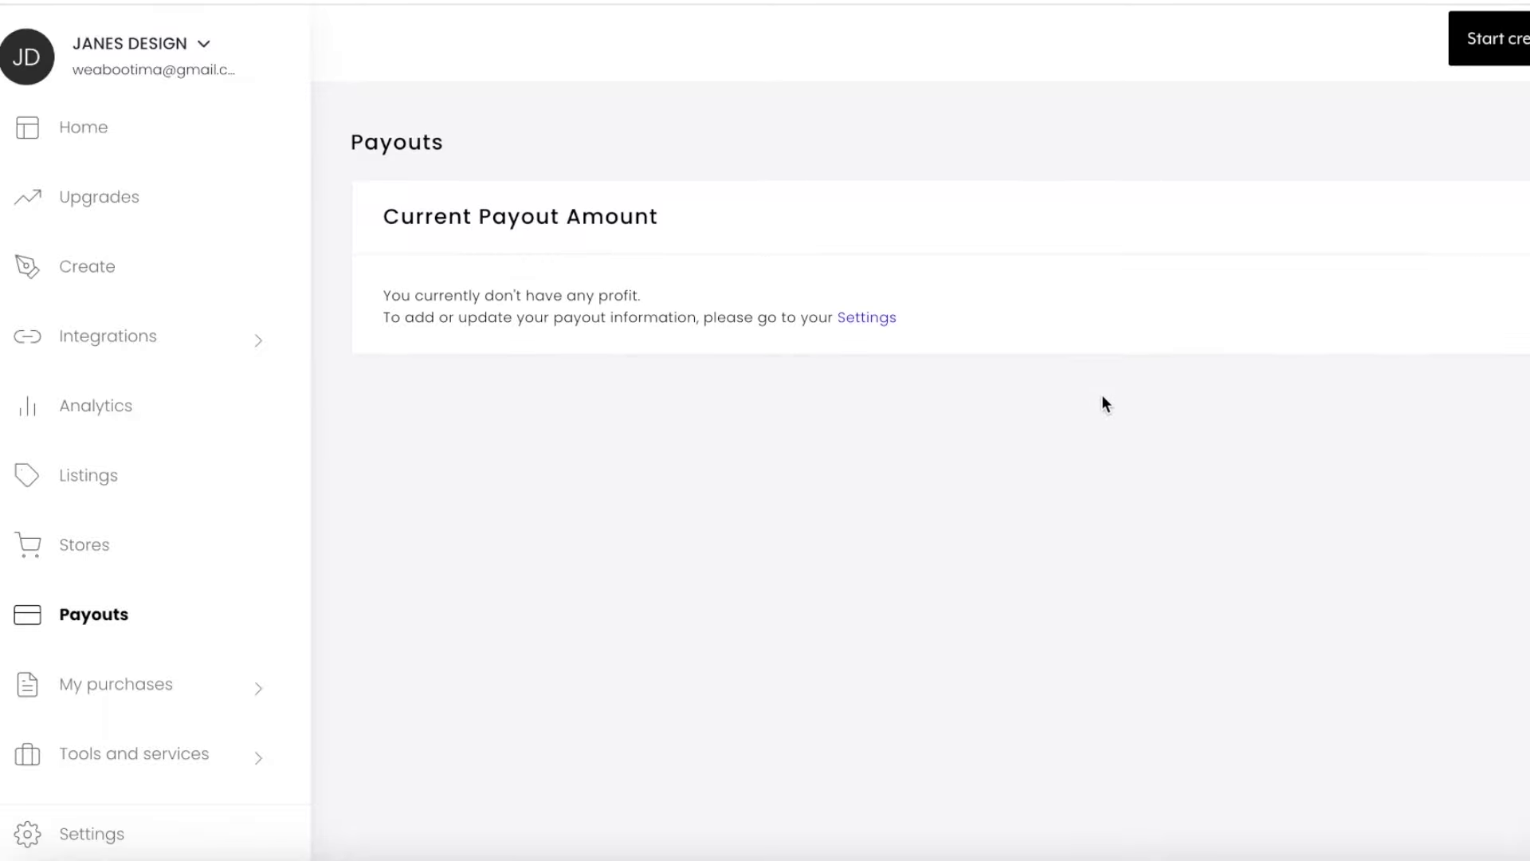
Step: Expand the My purchases section to view its payment methods, subscriptions and purchase history entries
left_click(239, 679)
scroll(228, 666, "down", 2)
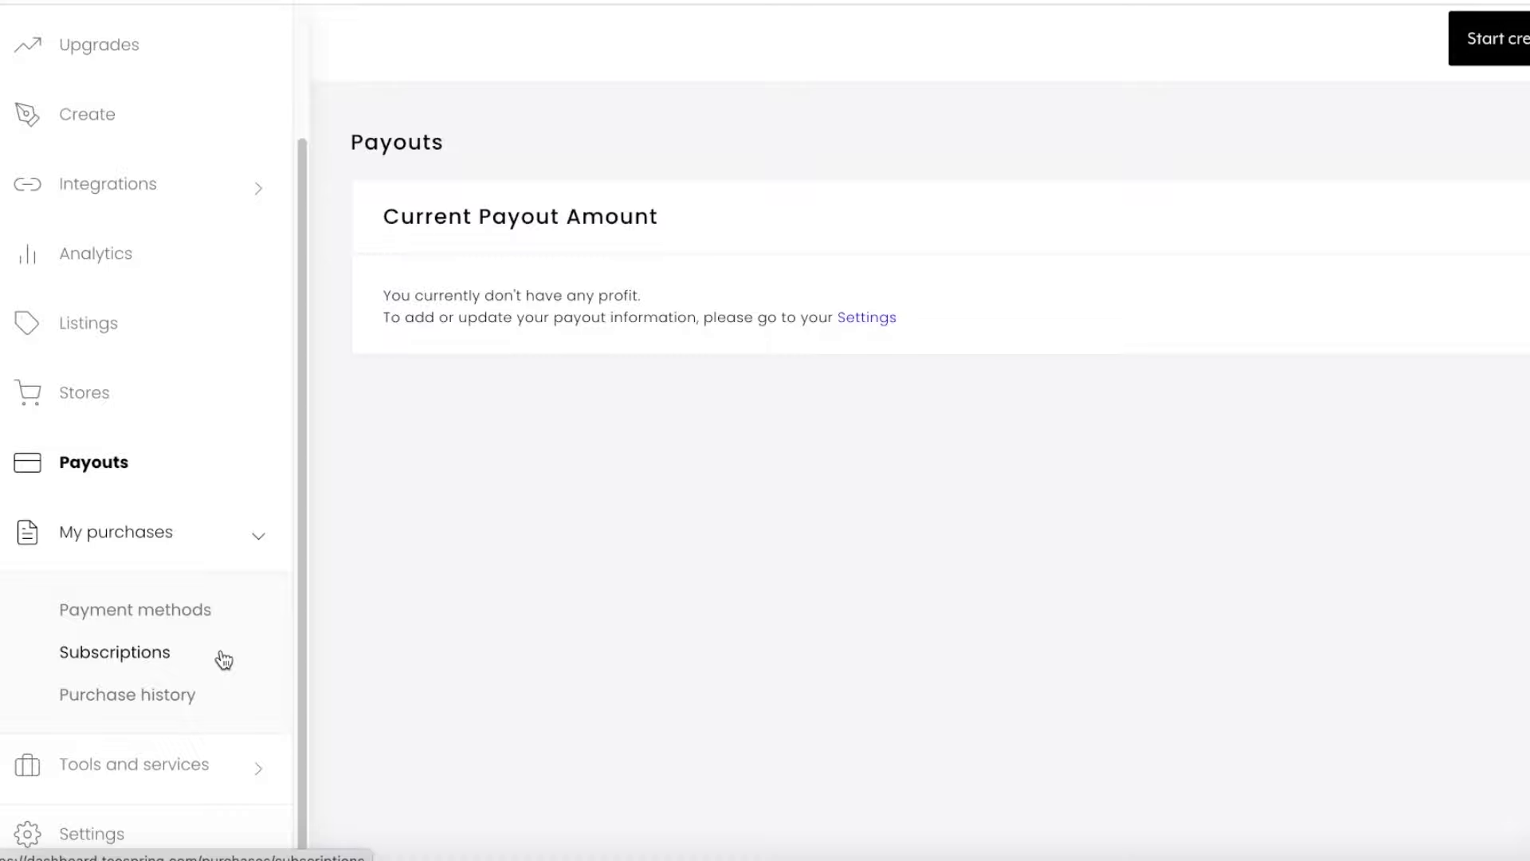
scroll(280, 578, "down", 1)
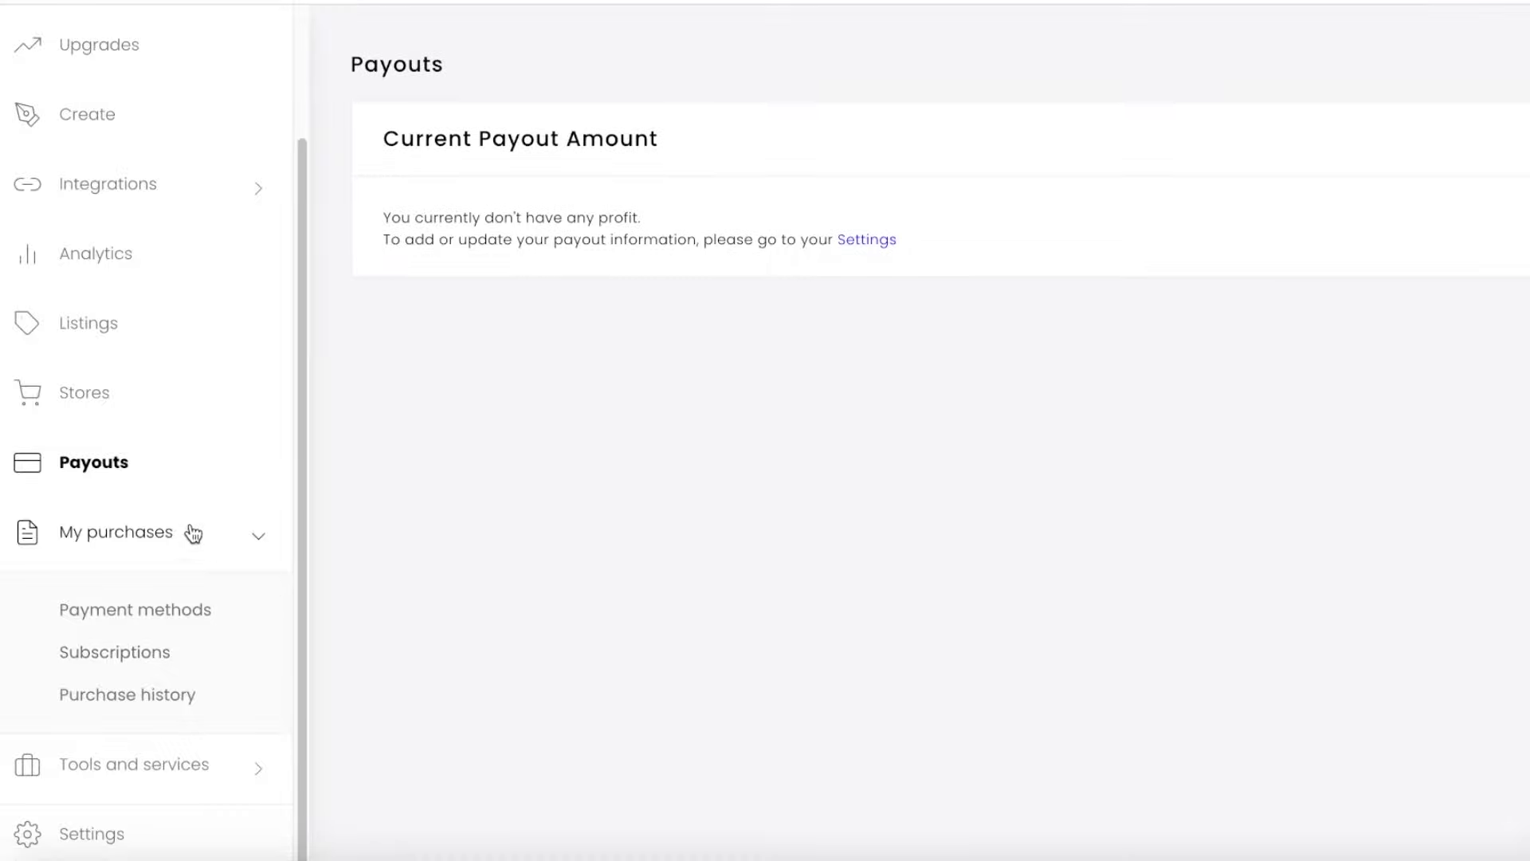
Step: Open the promotions page under Tools and services and enter AAVF1 as the new promotion's code
left_click(112, 553)
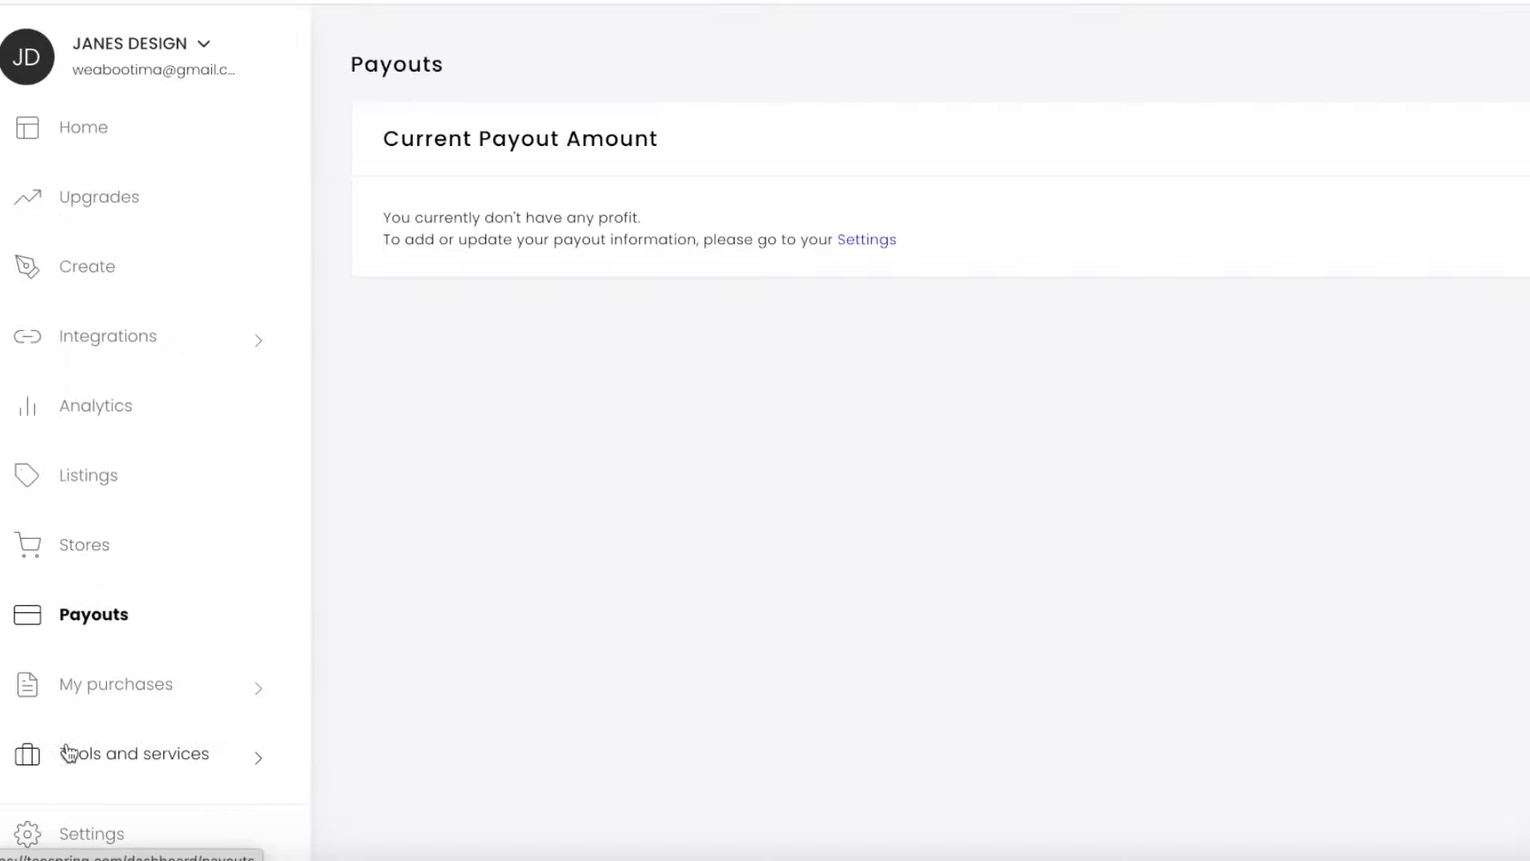
left_click(72, 775)
scroll(68, 769, "down", 2)
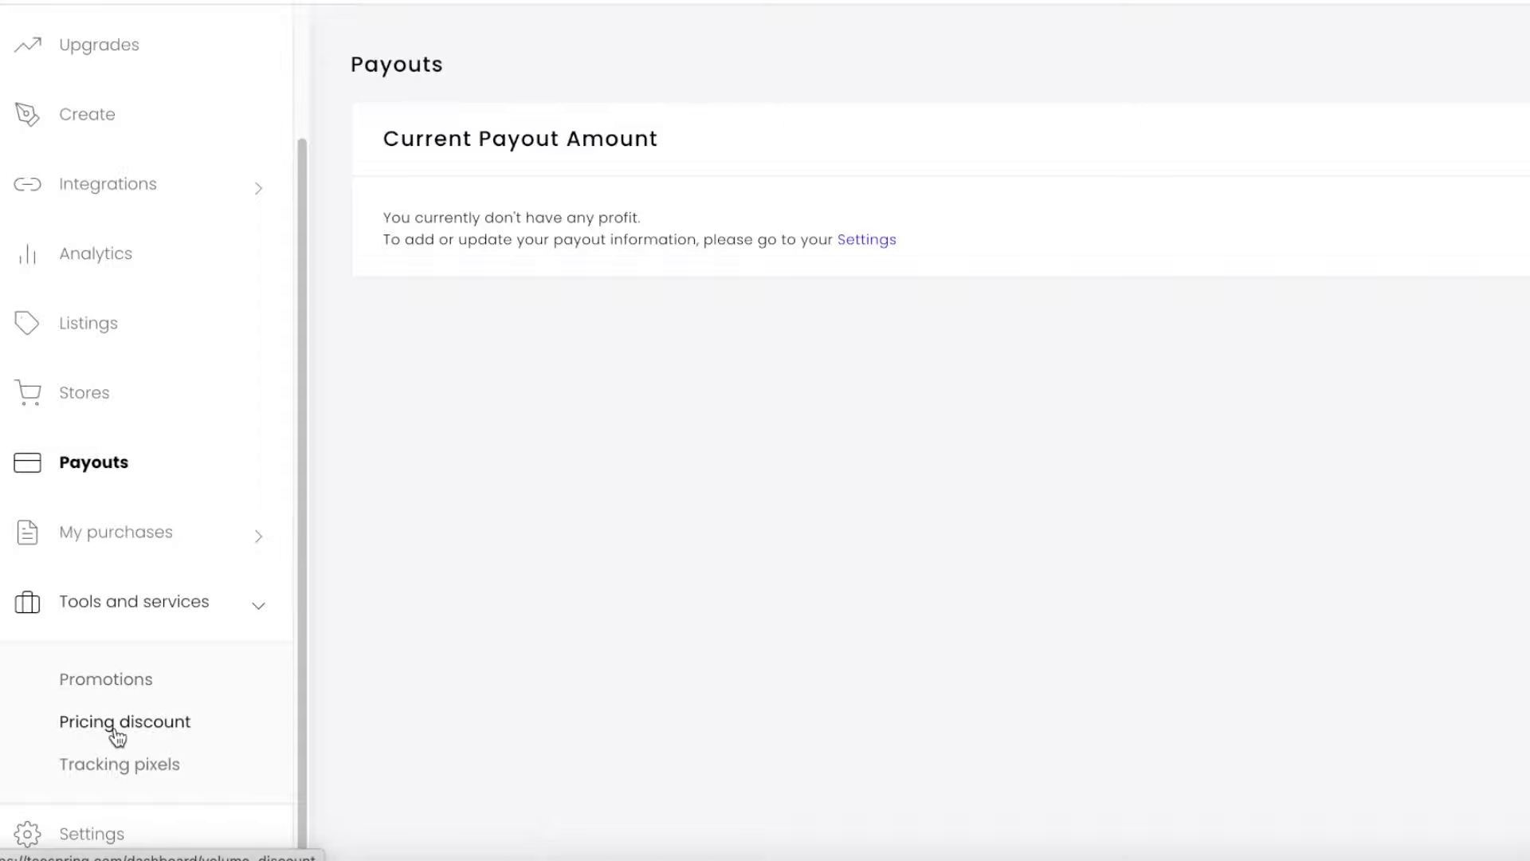
left_click(99, 683)
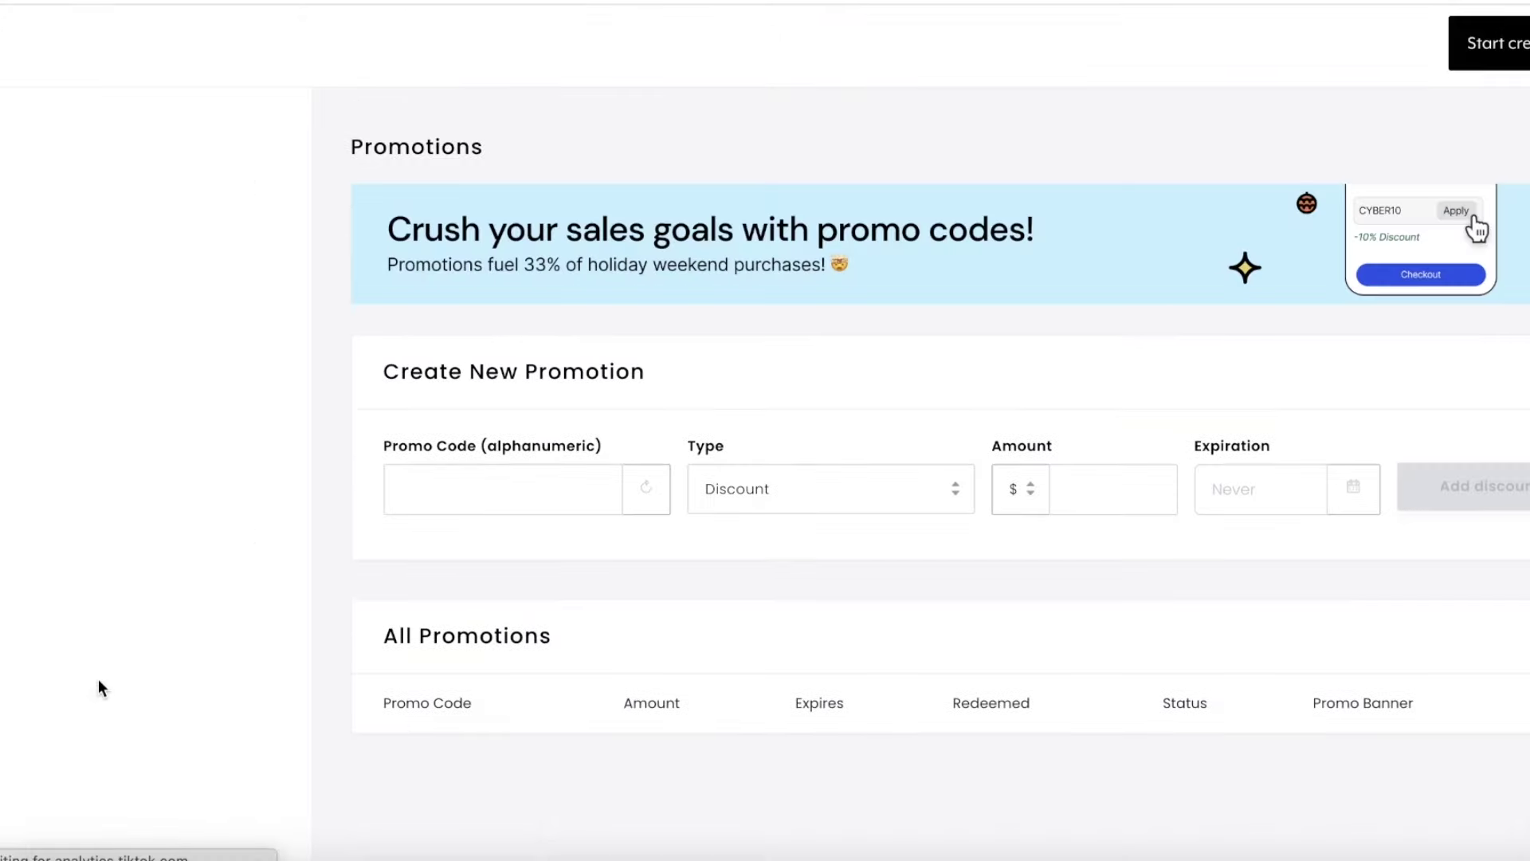
scroll(95, 682, "down", 2)
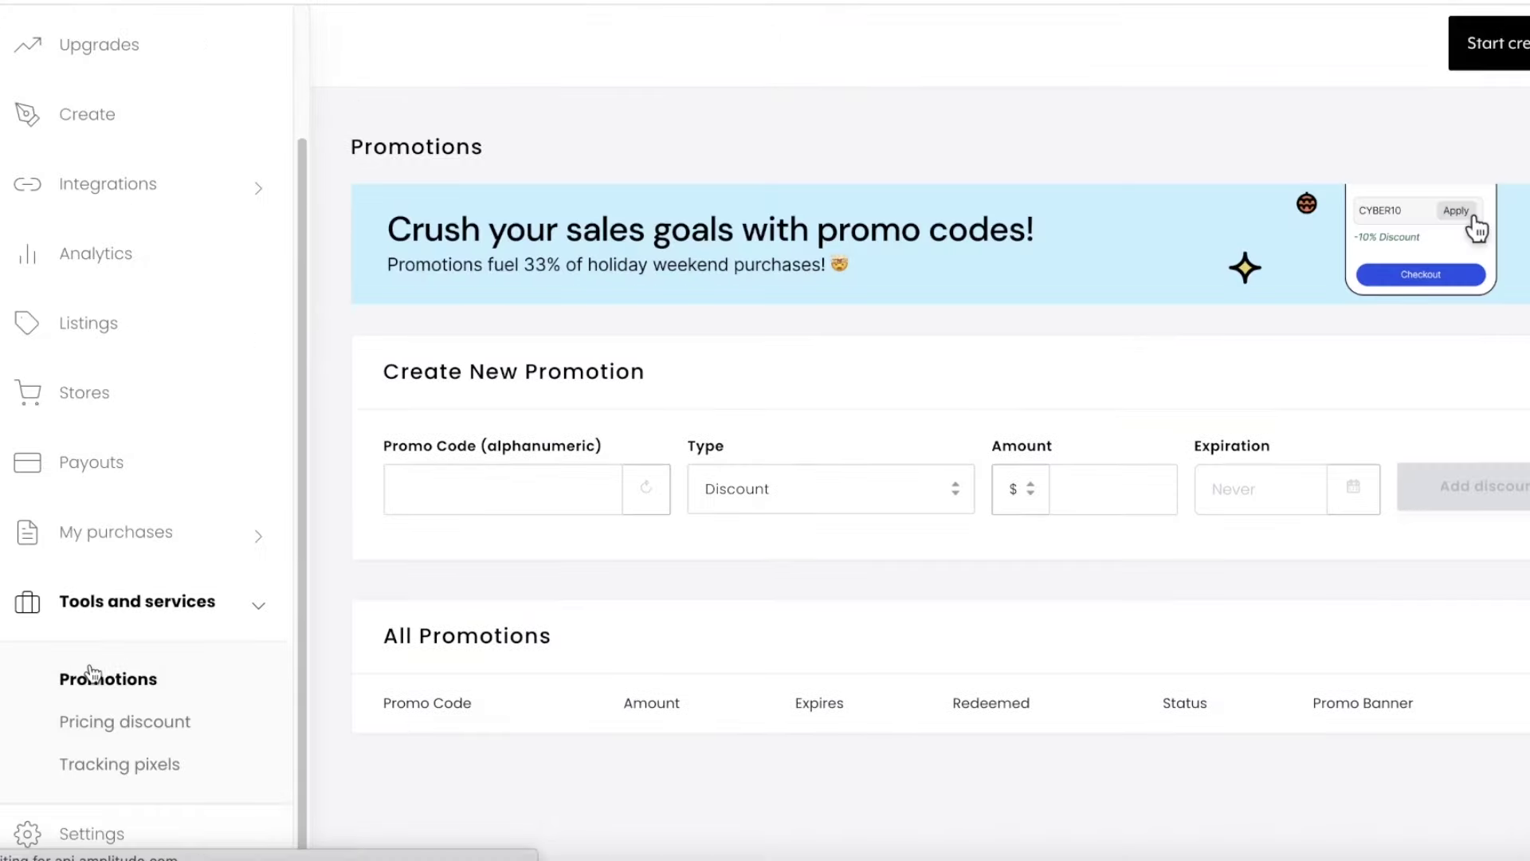
left_click(537, 497)
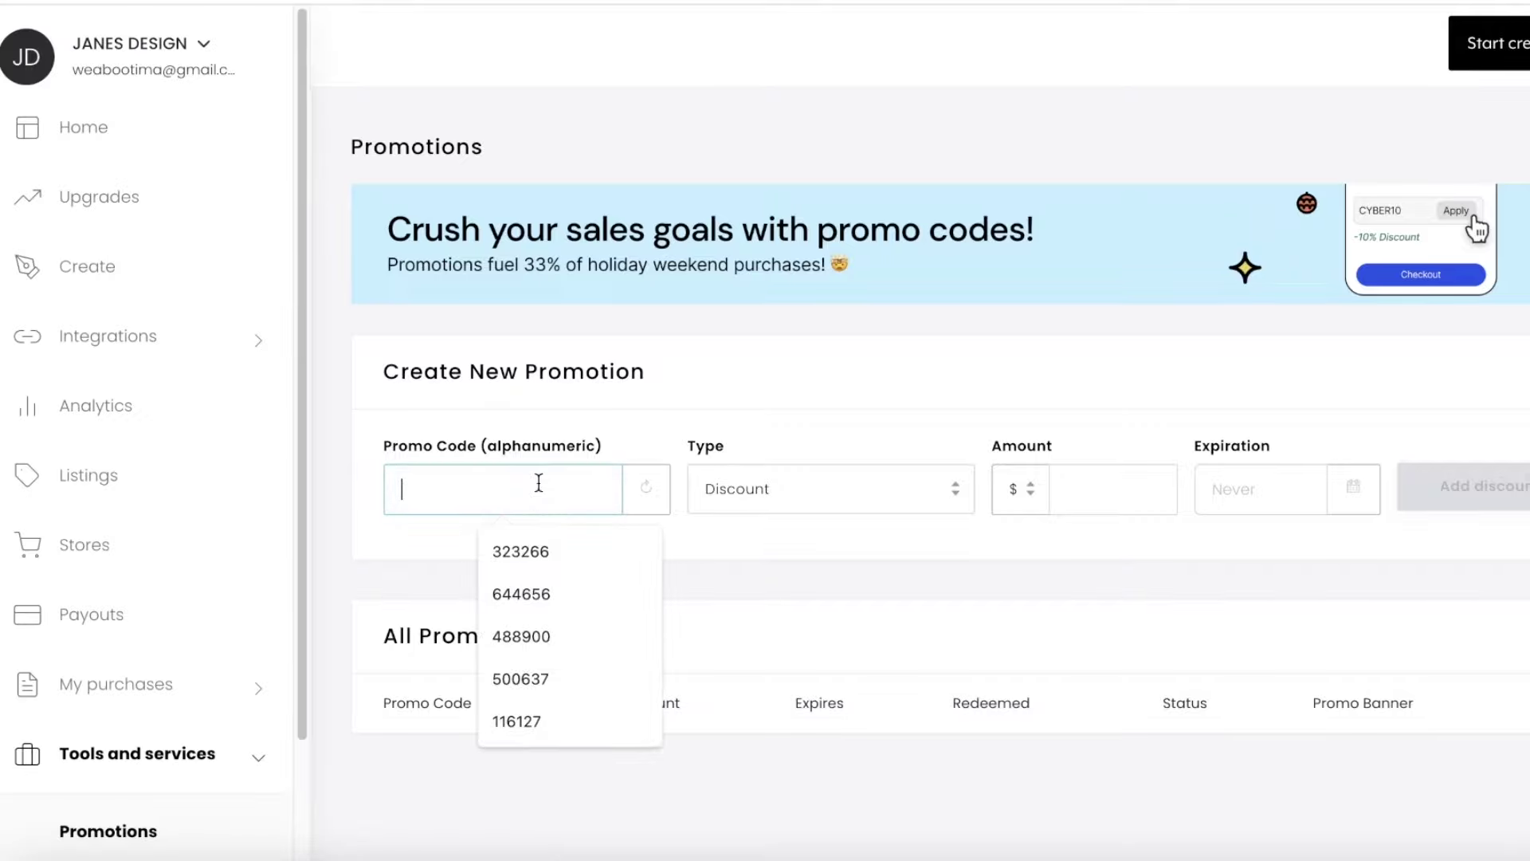
type("AAVFI")
Step: Set the new promotion's type to Free Shipping (US)
left_click(798, 490)
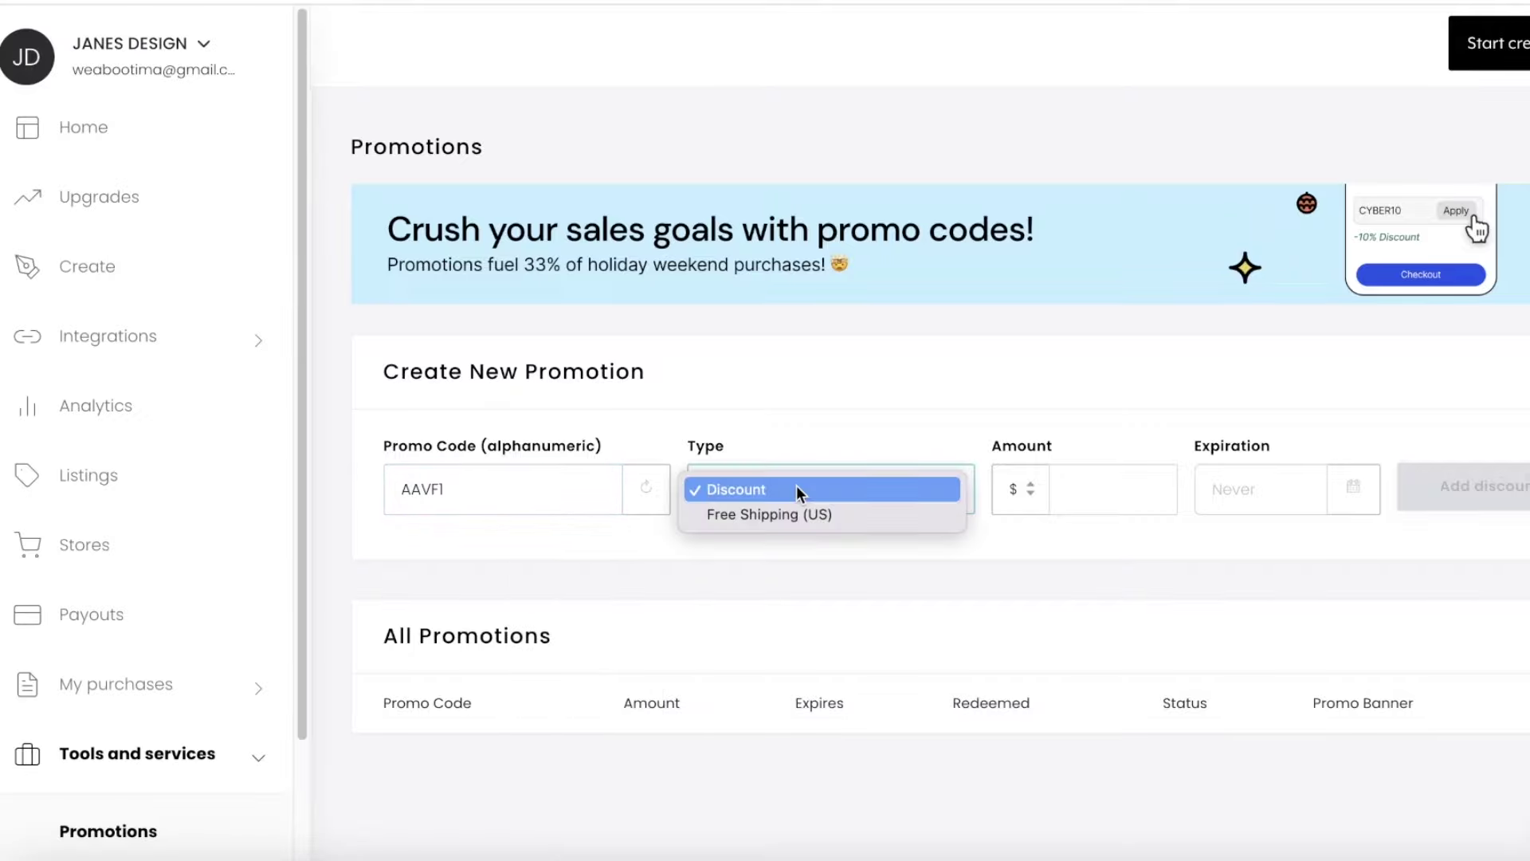
left_click(800, 488)
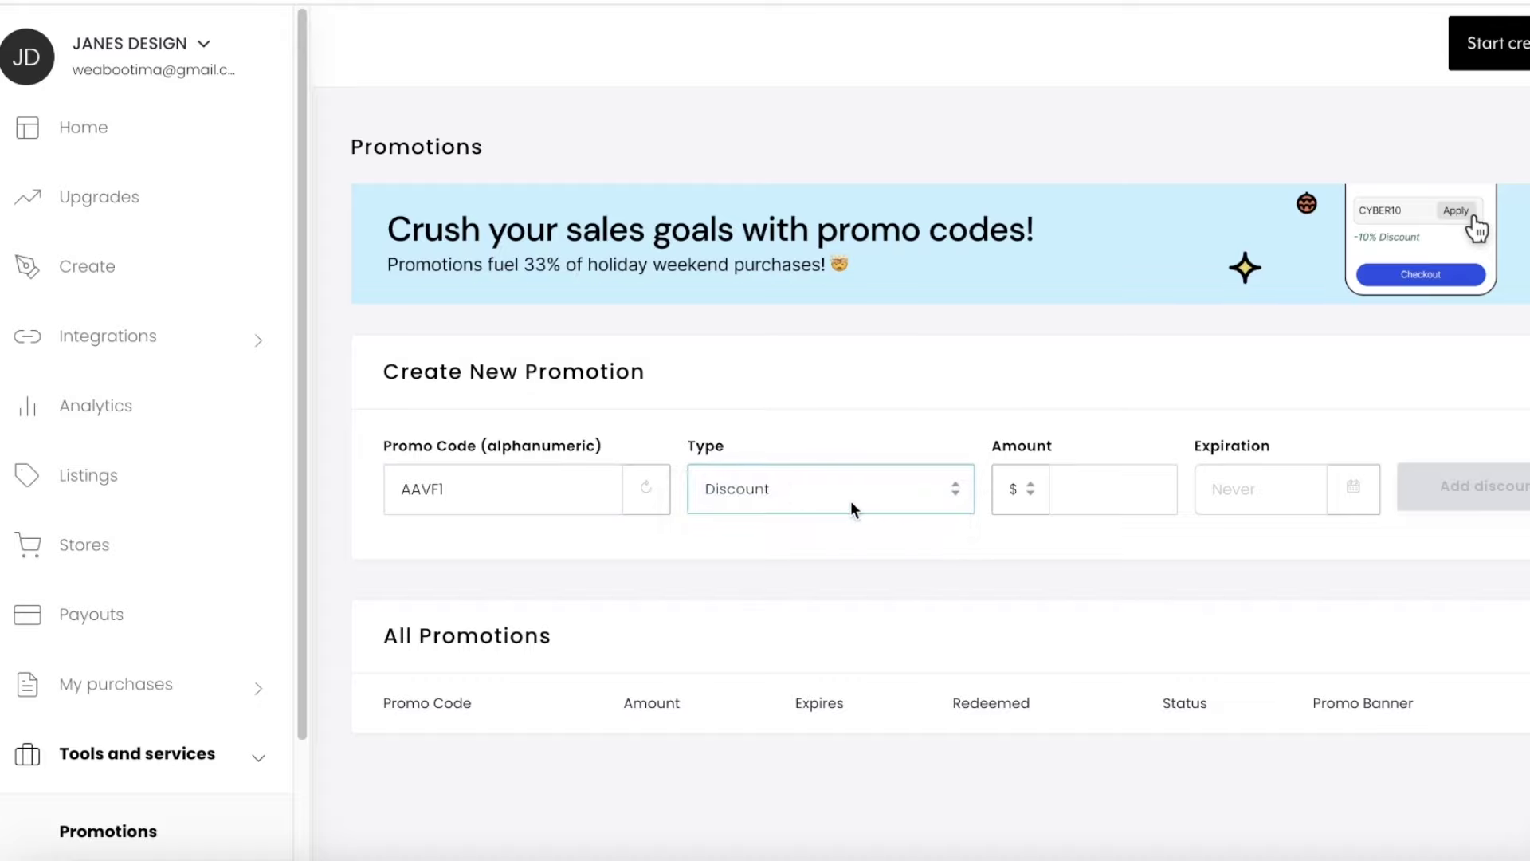
left_click(850, 501)
left_click(850, 513)
left_click(843, 492)
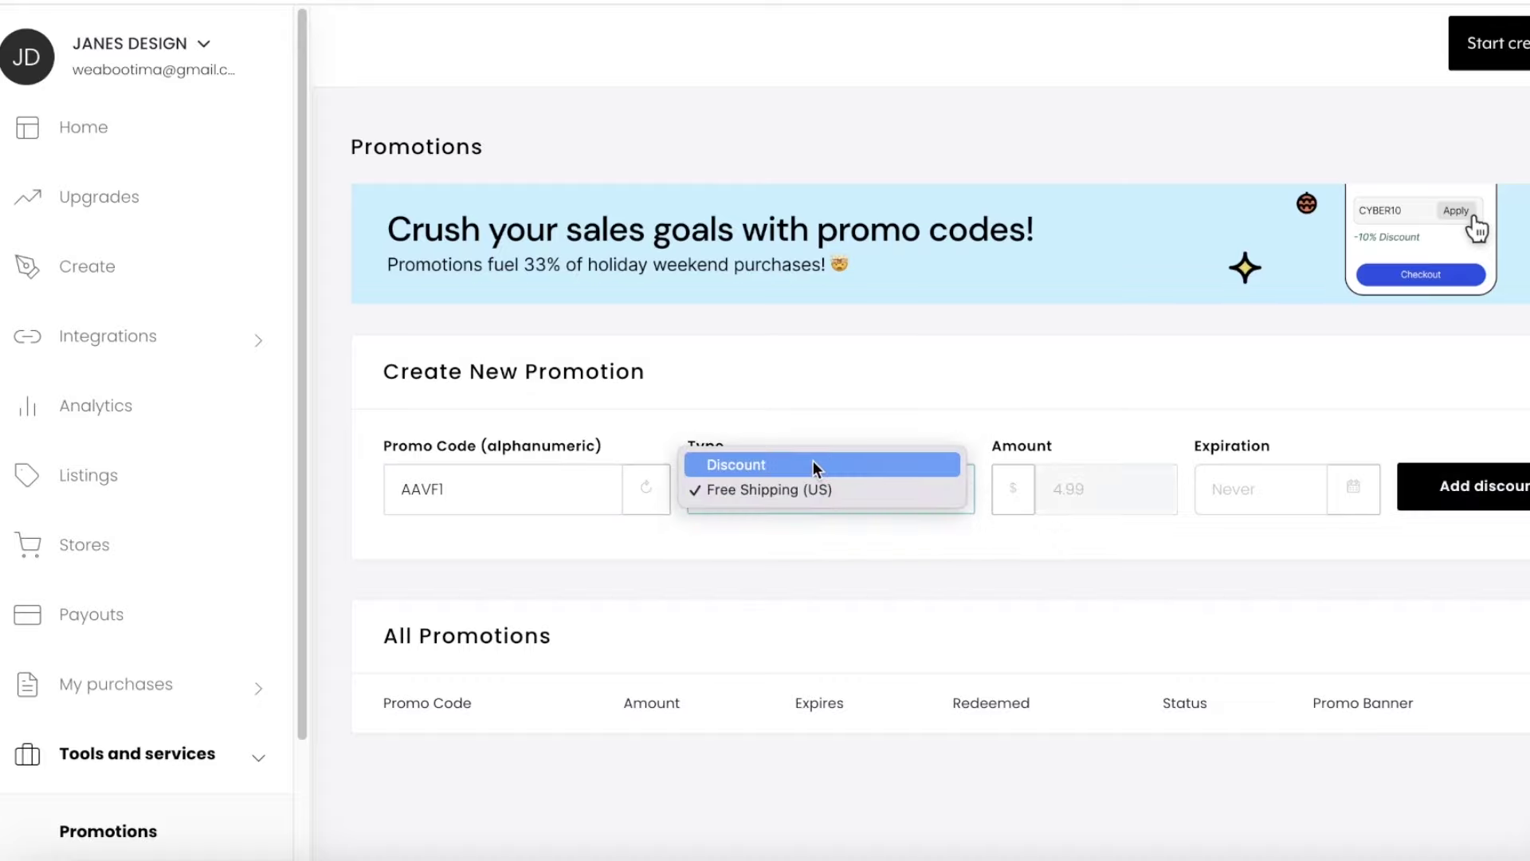
left_click(796, 397)
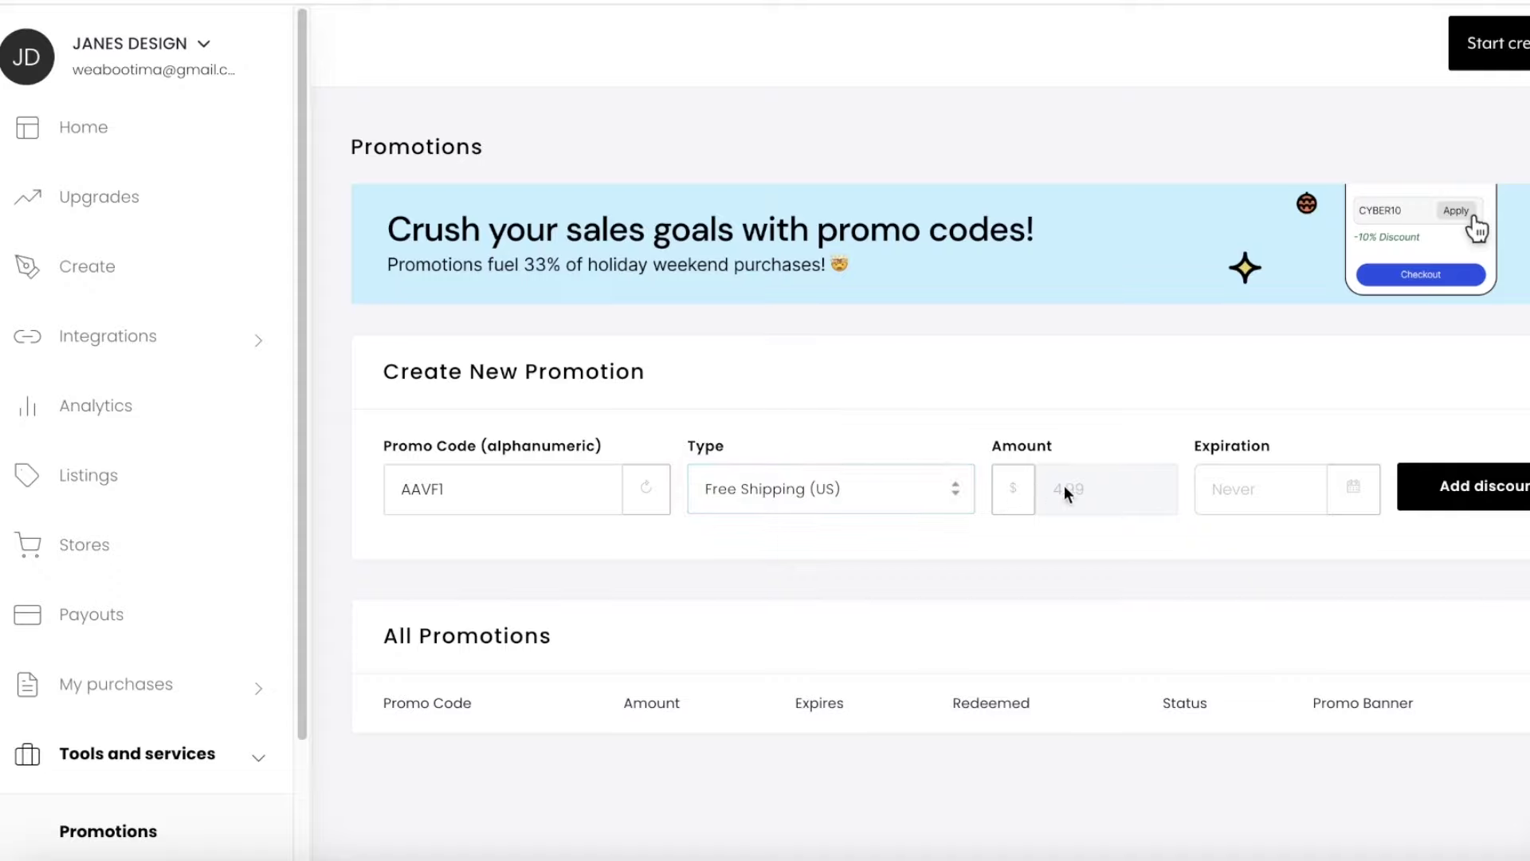
Step: Set the promotion's expiration date to 2023-11-02 and add the discount
left_click(1236, 489)
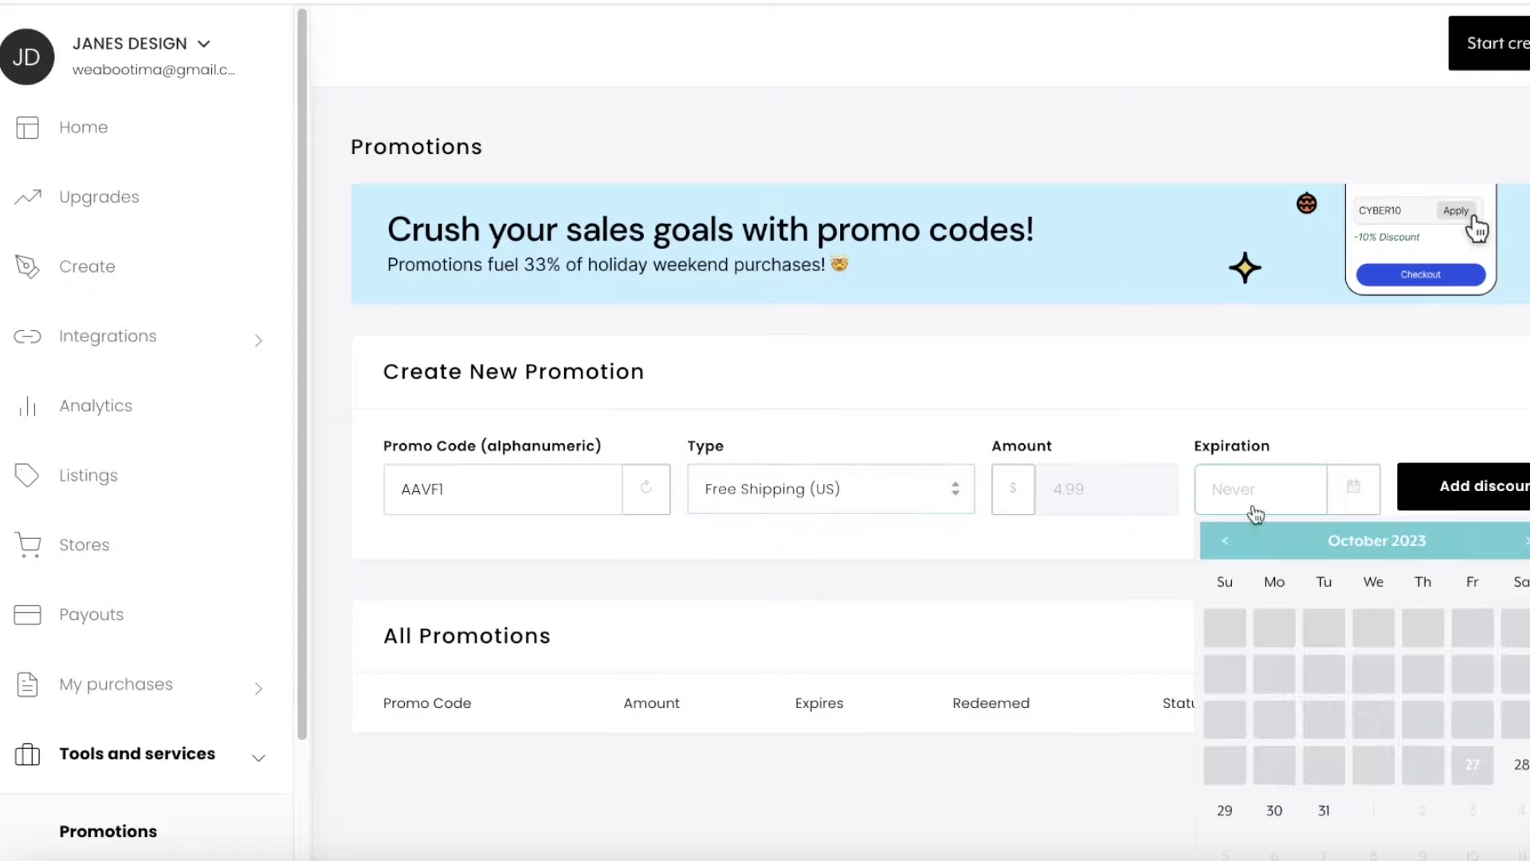
left_click(1524, 540)
left_click(1433, 613)
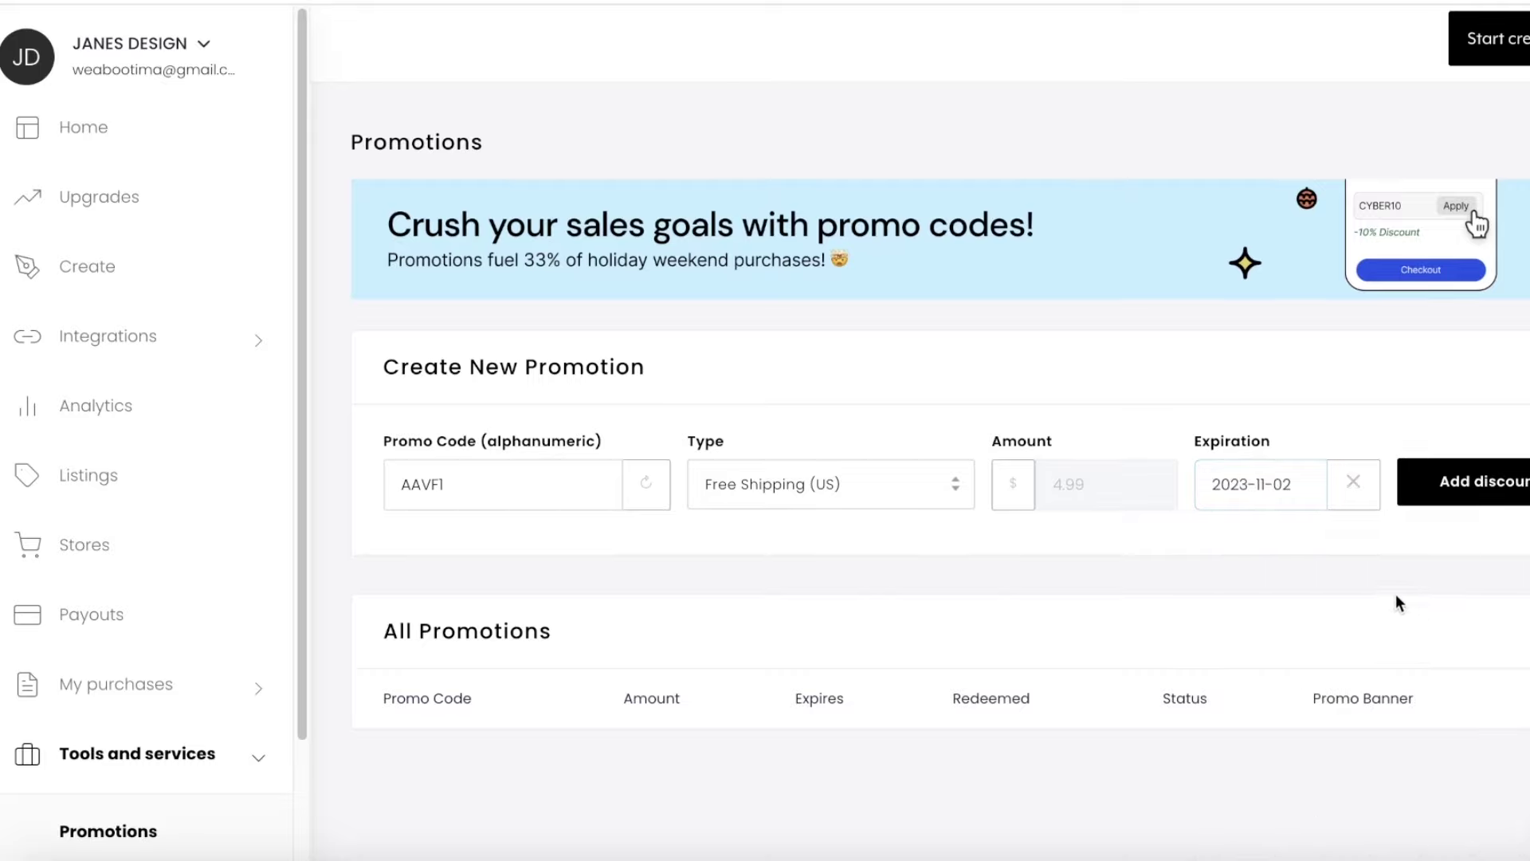
left_click(1486, 487)
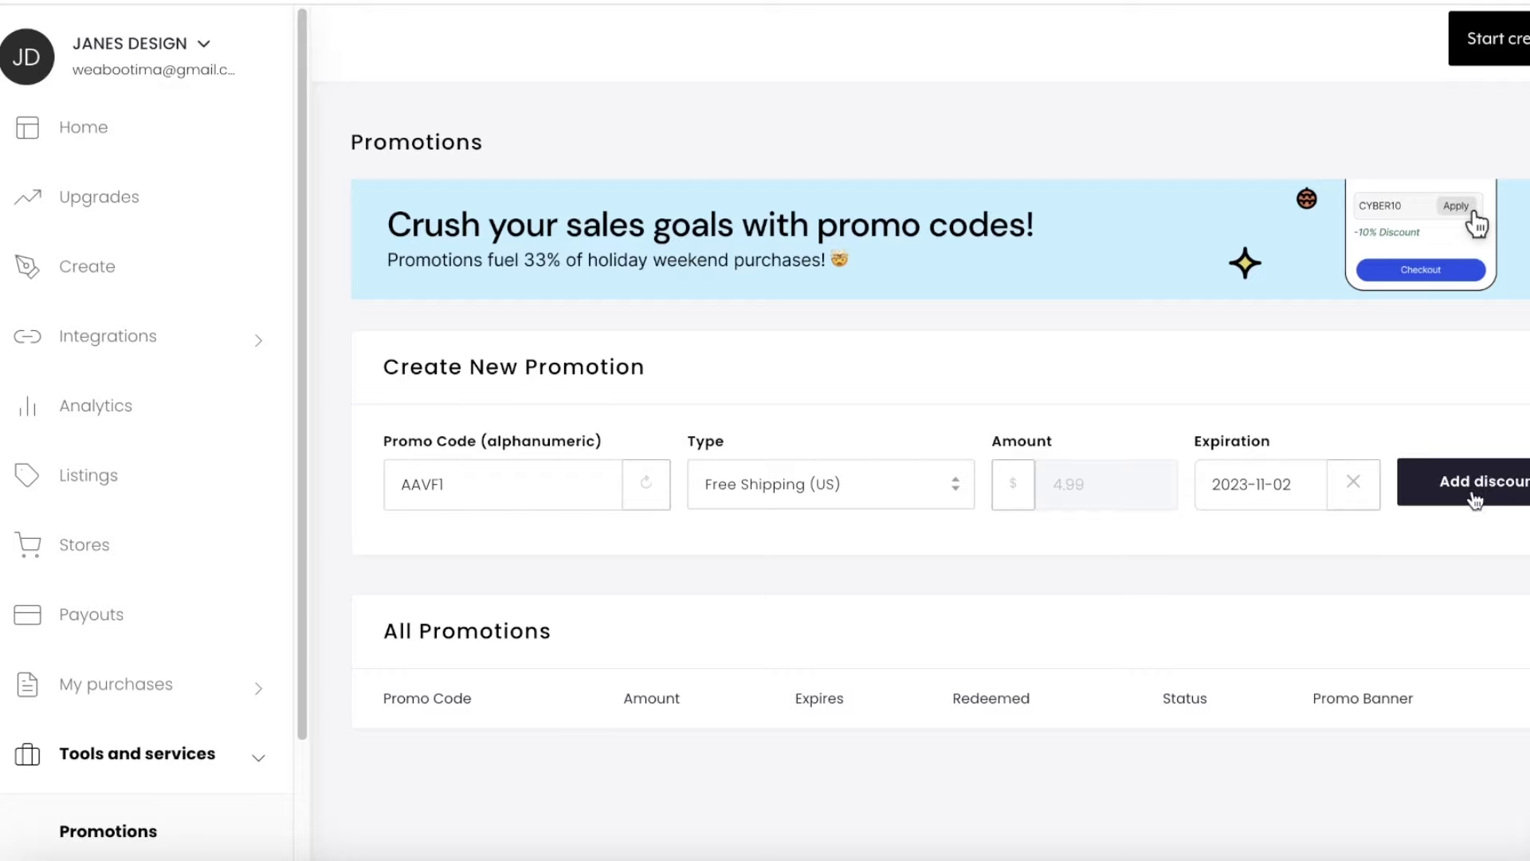
Step: Switch the promo banner of the AAVF1 promotion off and back on
scroll(877, 502, "down", 1)
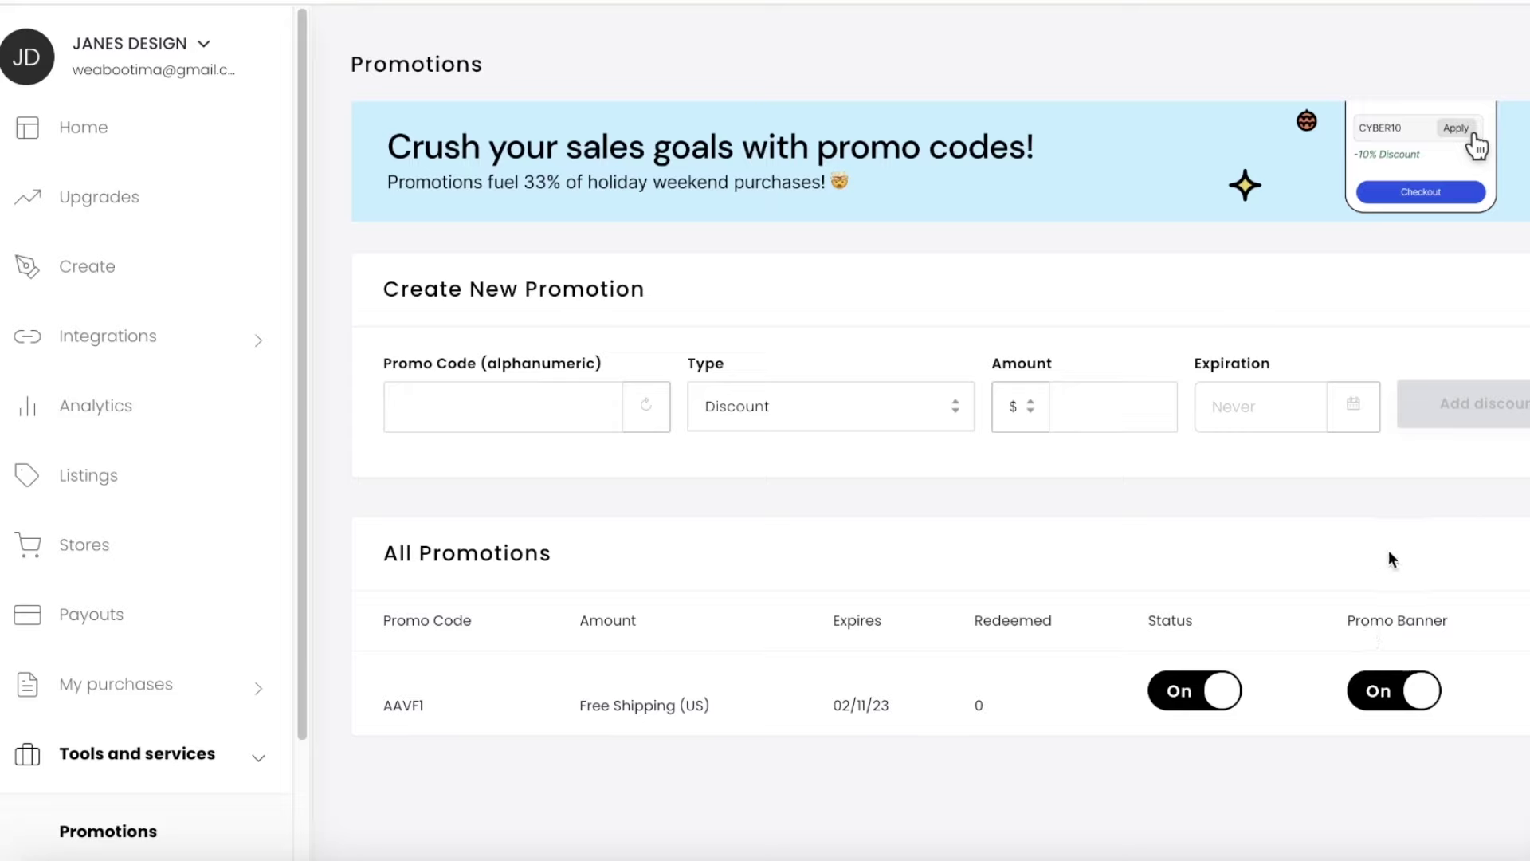
left_click(1397, 692)
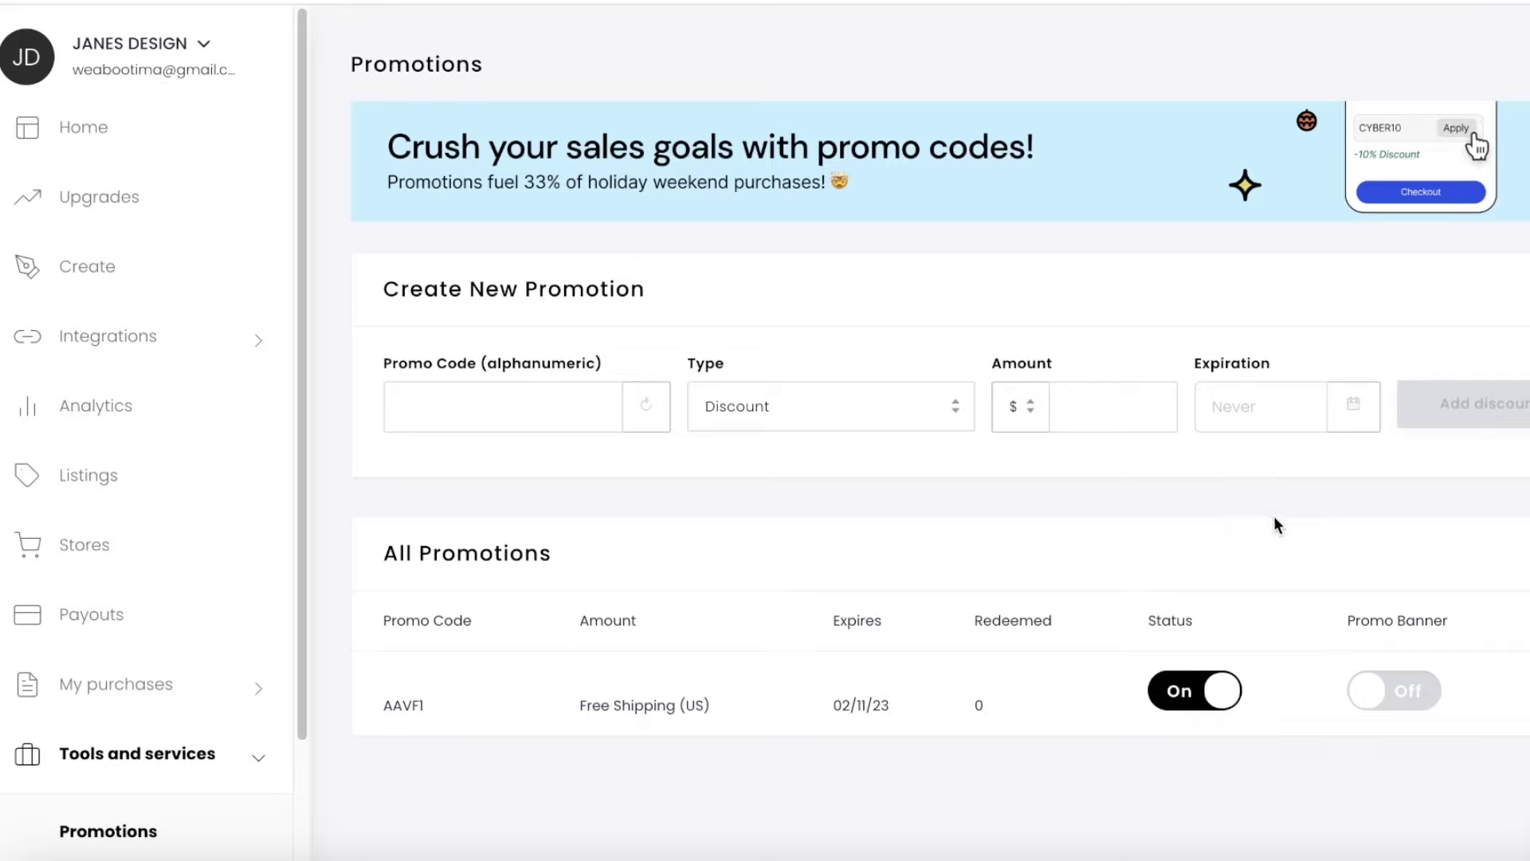
left_click(1391, 690)
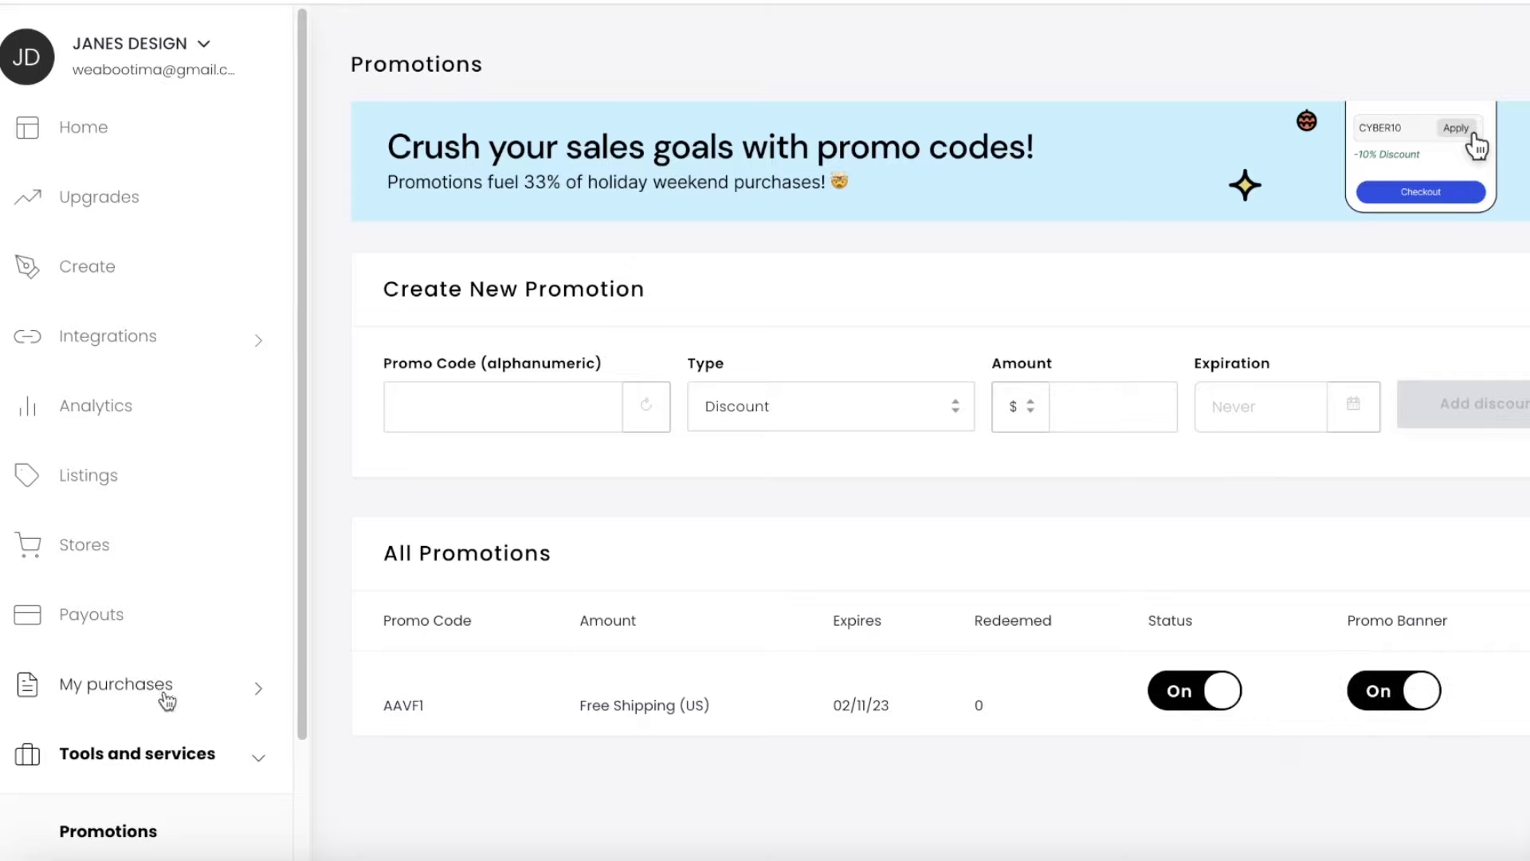
Step: Look at the volume discount and unit sales on the pricing discount page, and open the tracking pixels entry
scroll(119, 690, "down", 2)
left_click(150, 727)
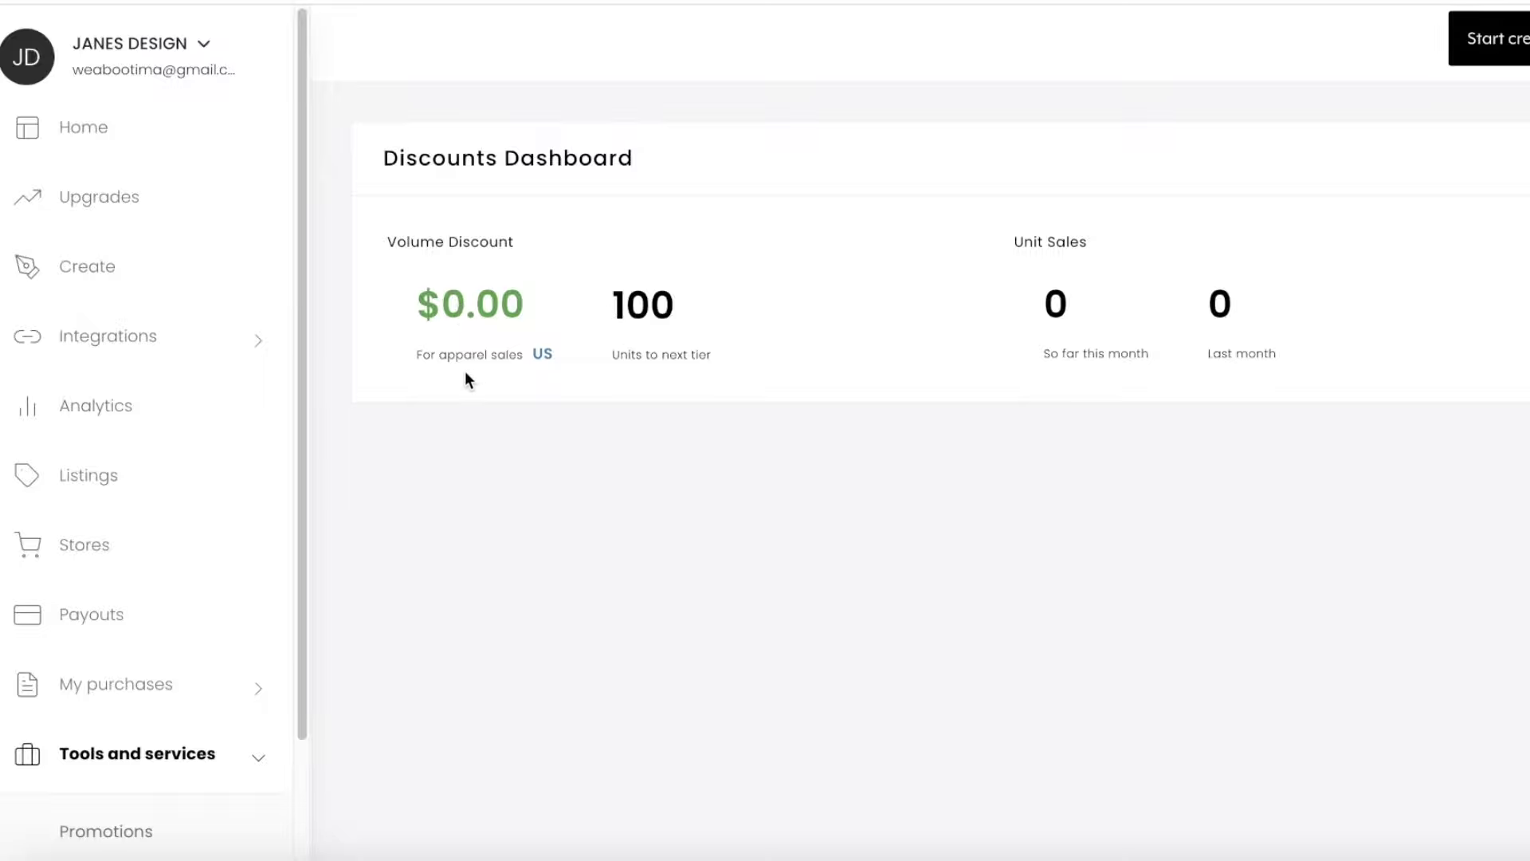
scroll(34, 635, "down", 3)
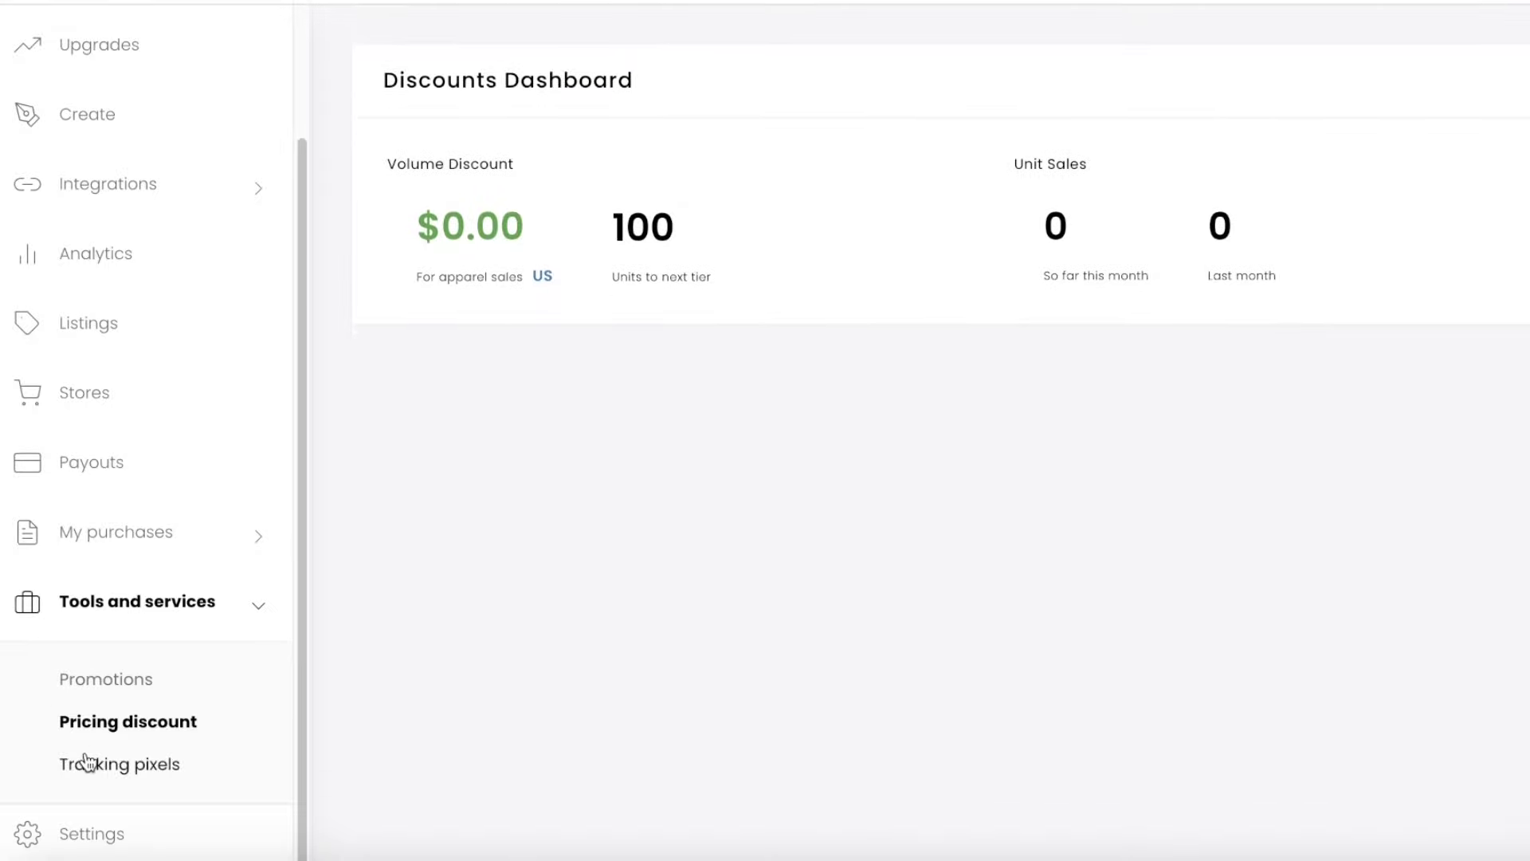
left_click(88, 764)
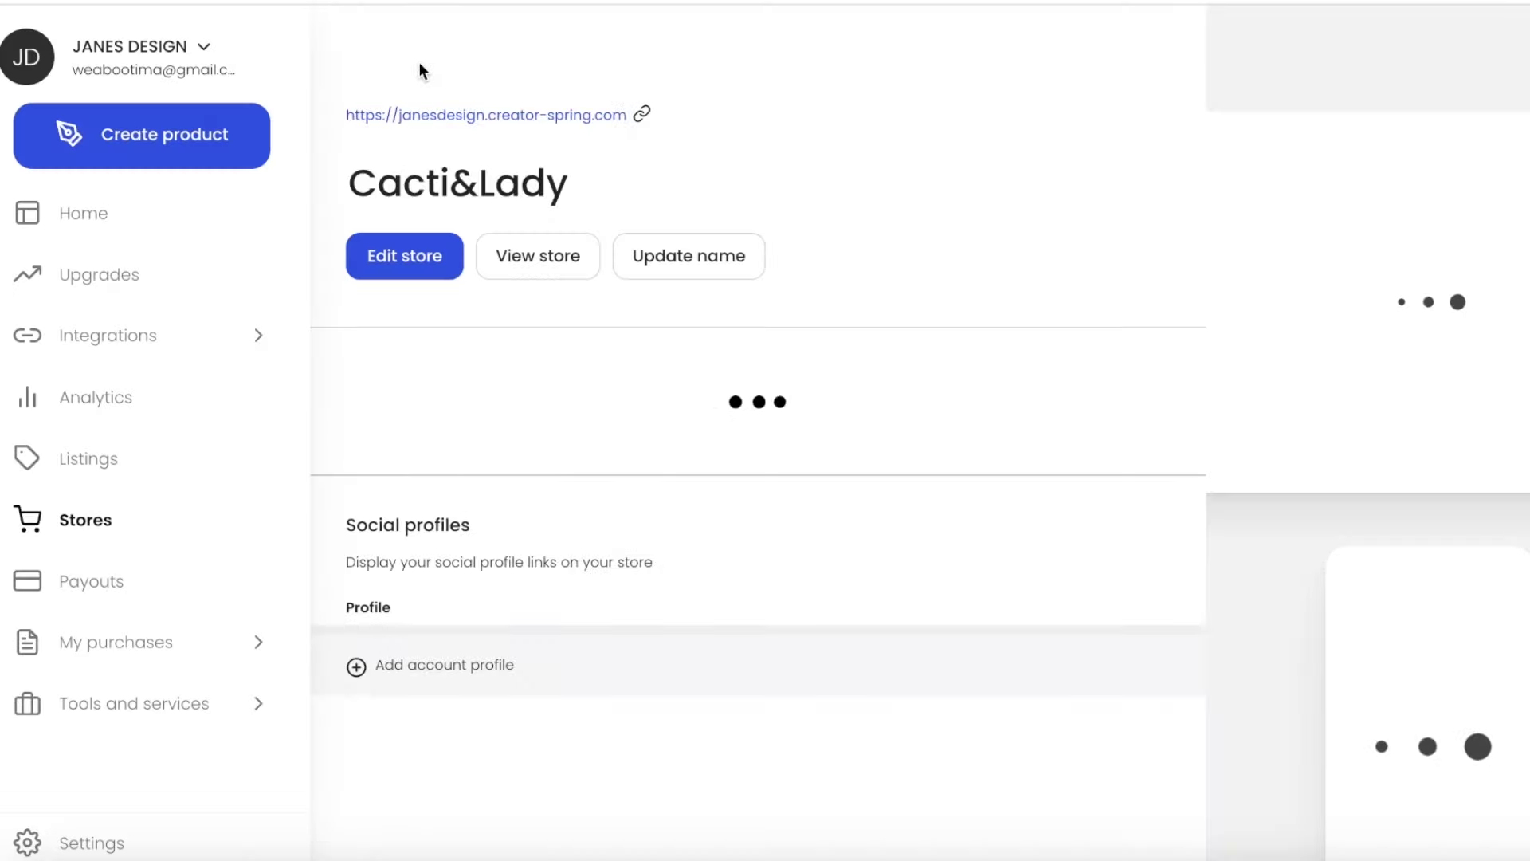
Step: Look over the Cacti&Lady store's domain options and layout editor, and view the live store
scroll(538, 238, "down", 3)
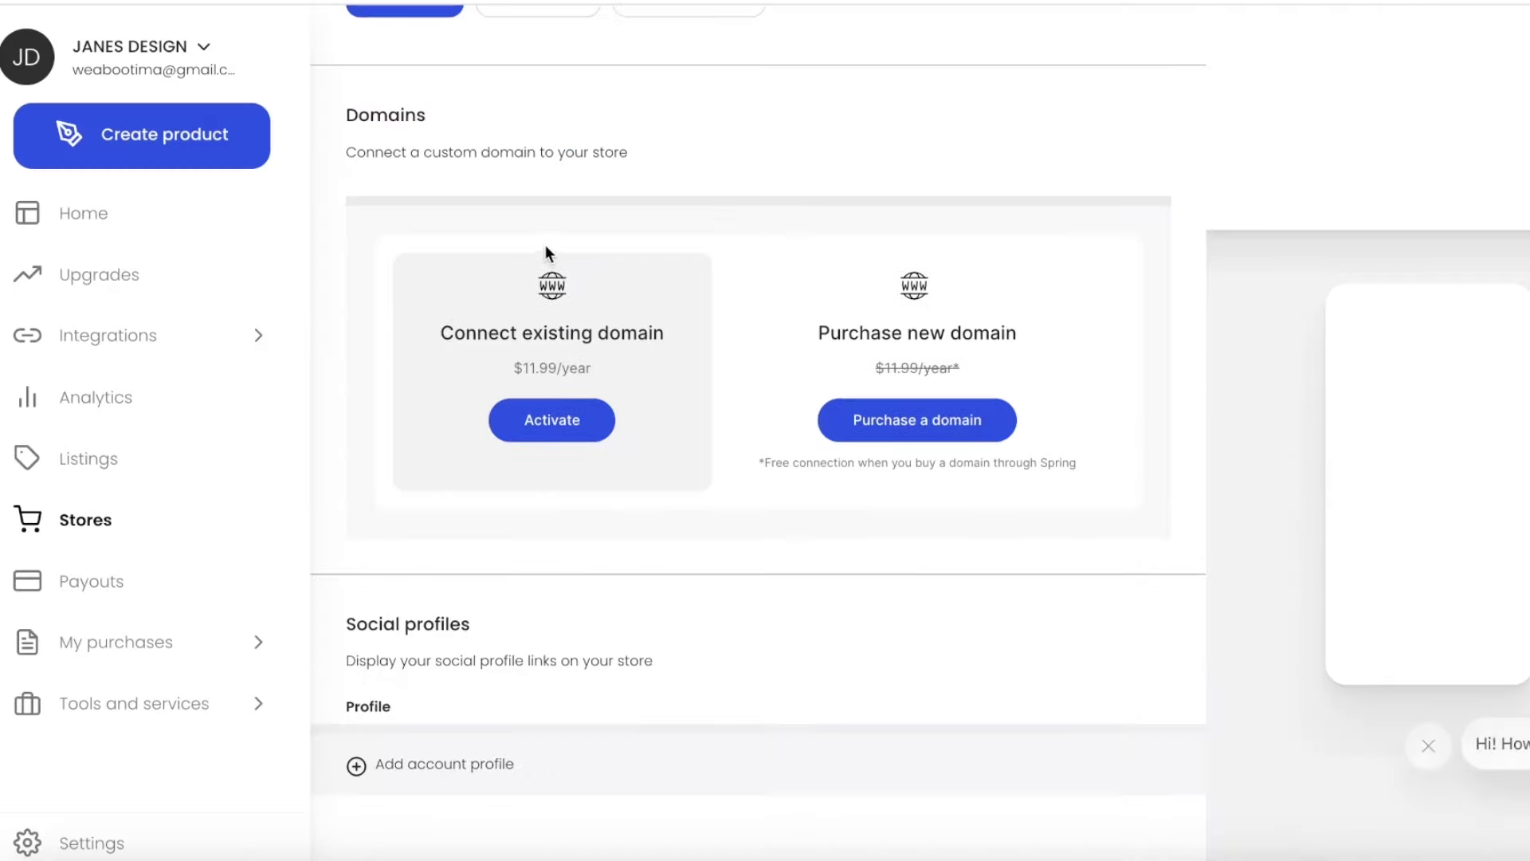
scroll(686, 183, "up", 4)
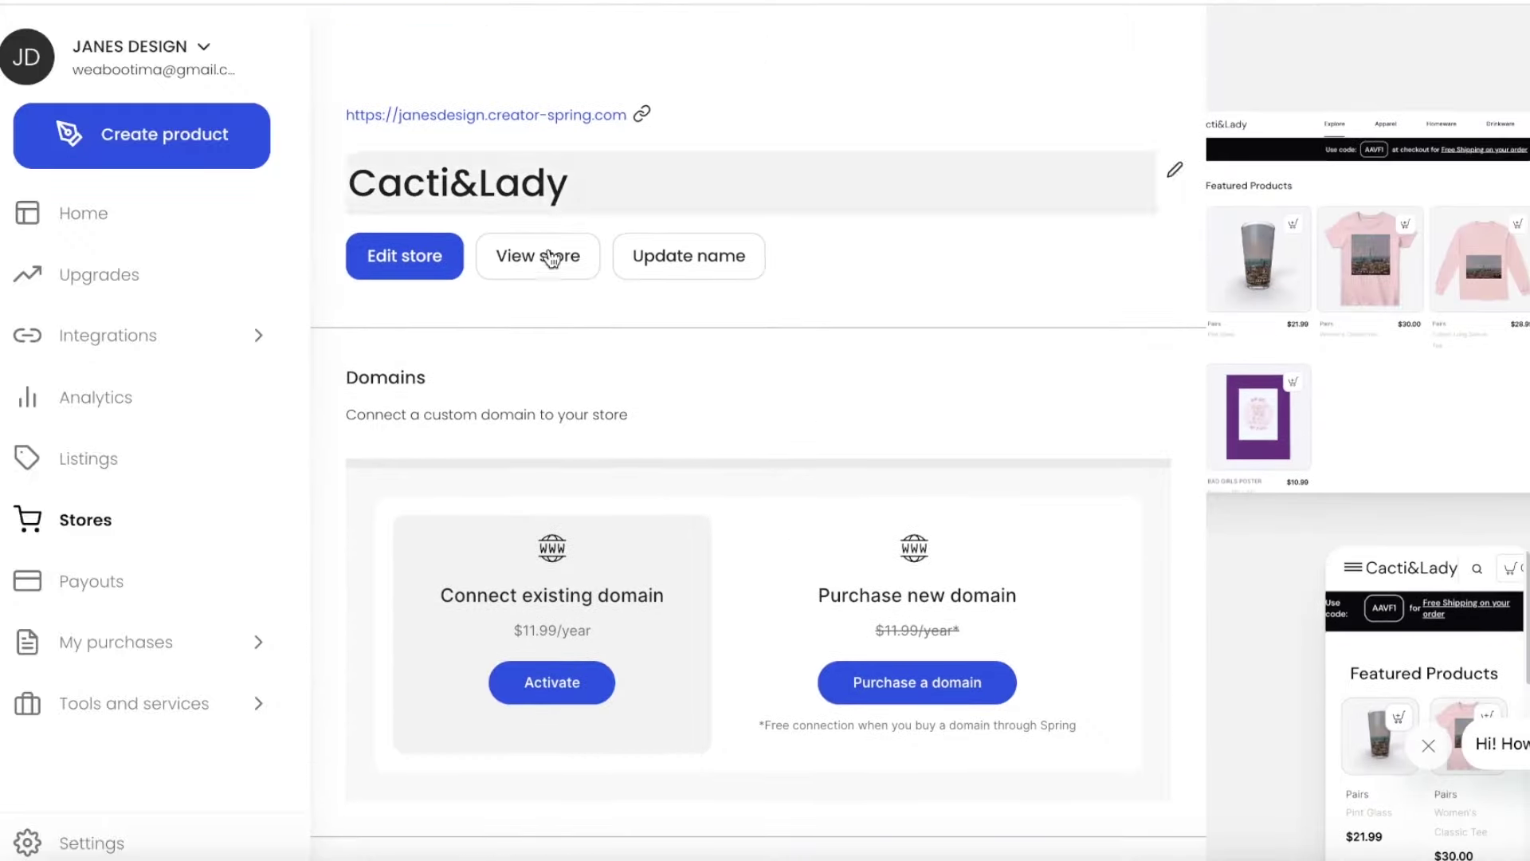
left_click(421, 274)
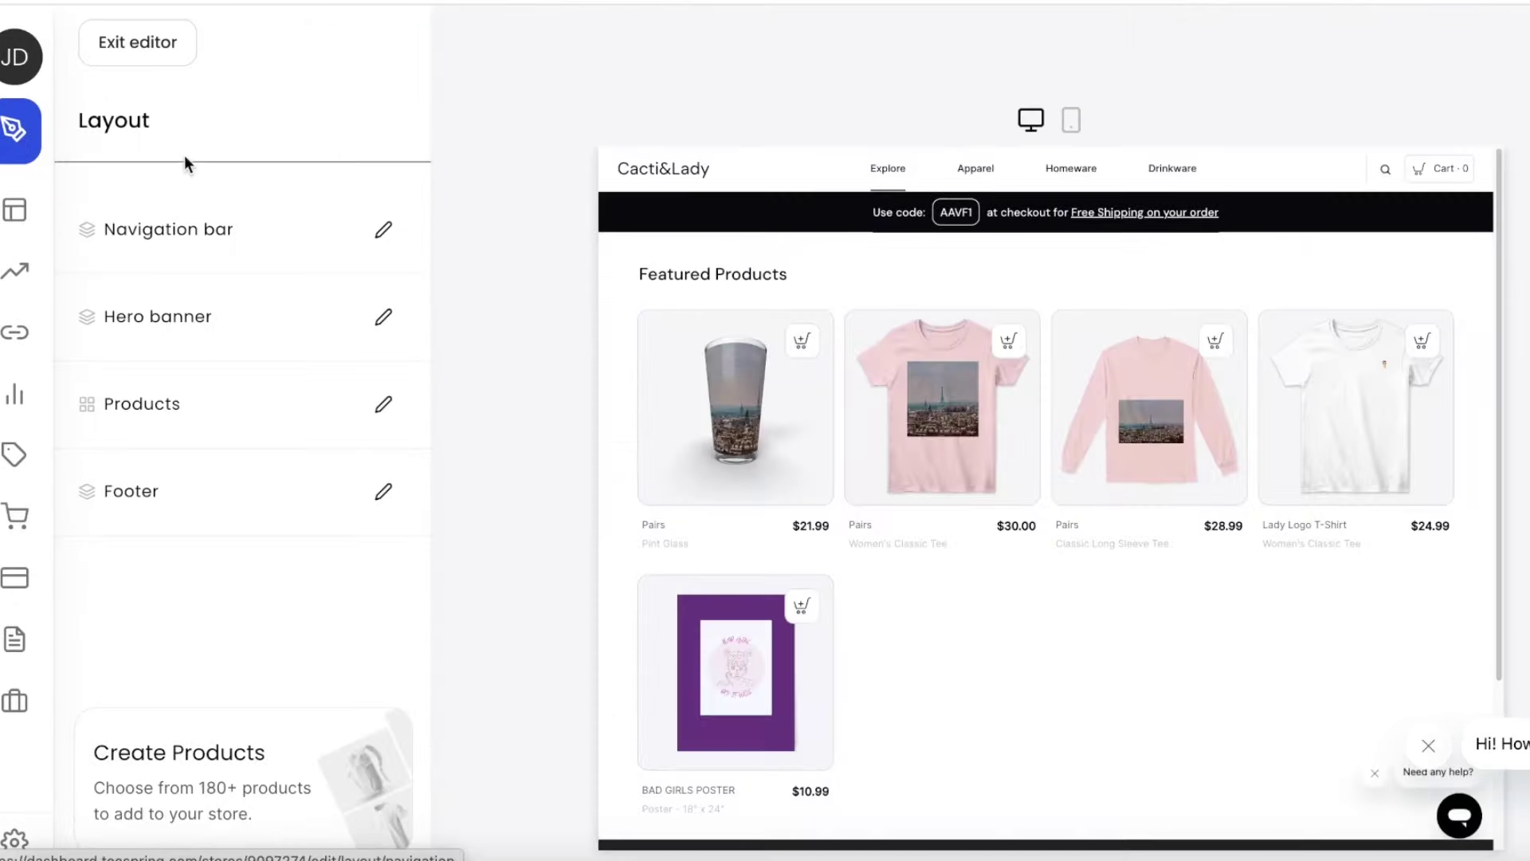
left_click(181, 45)
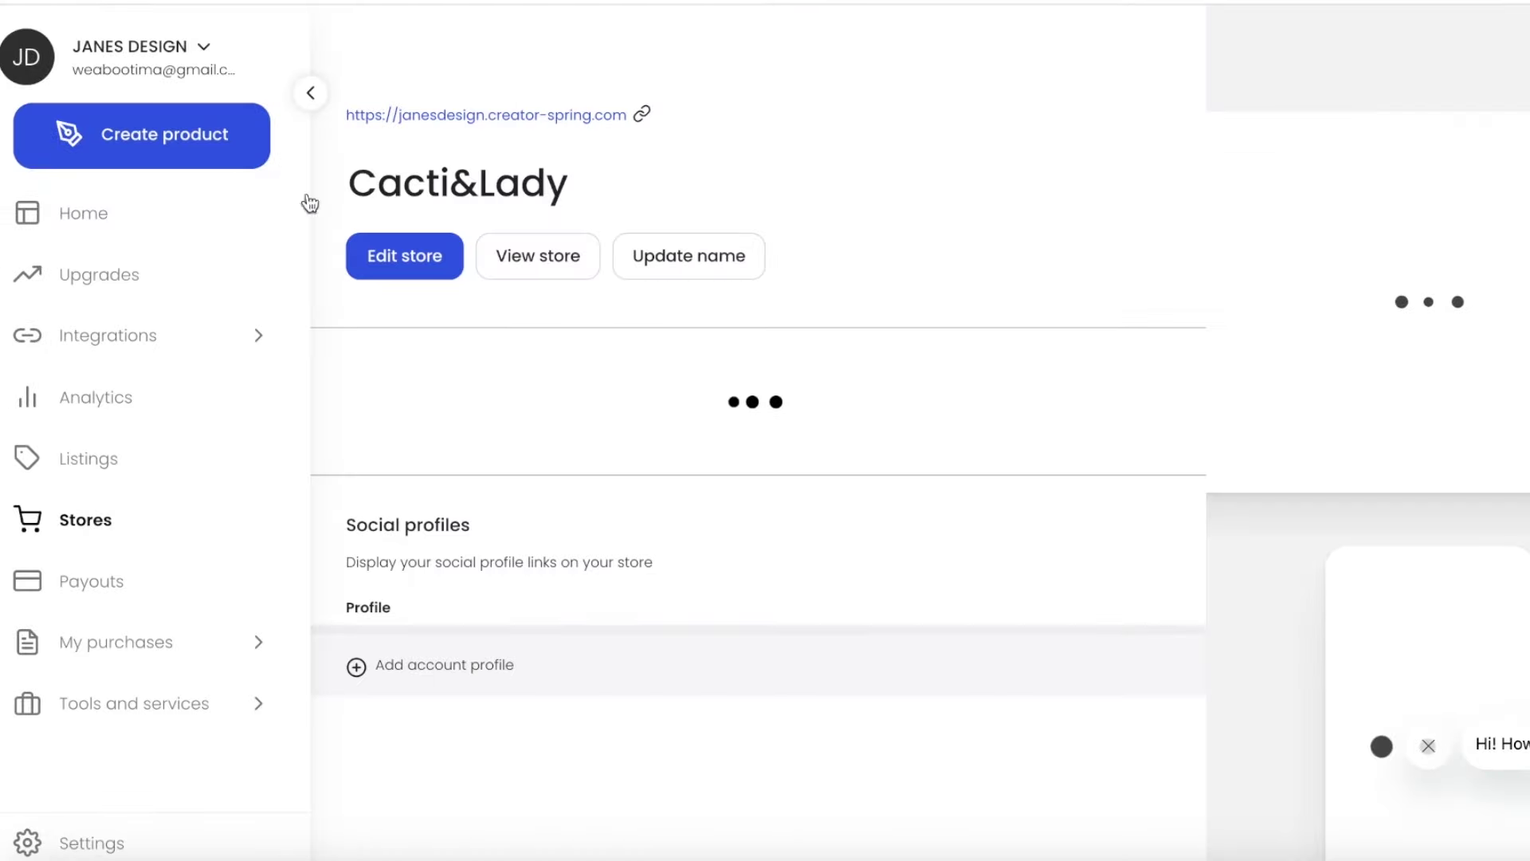
left_click(529, 264)
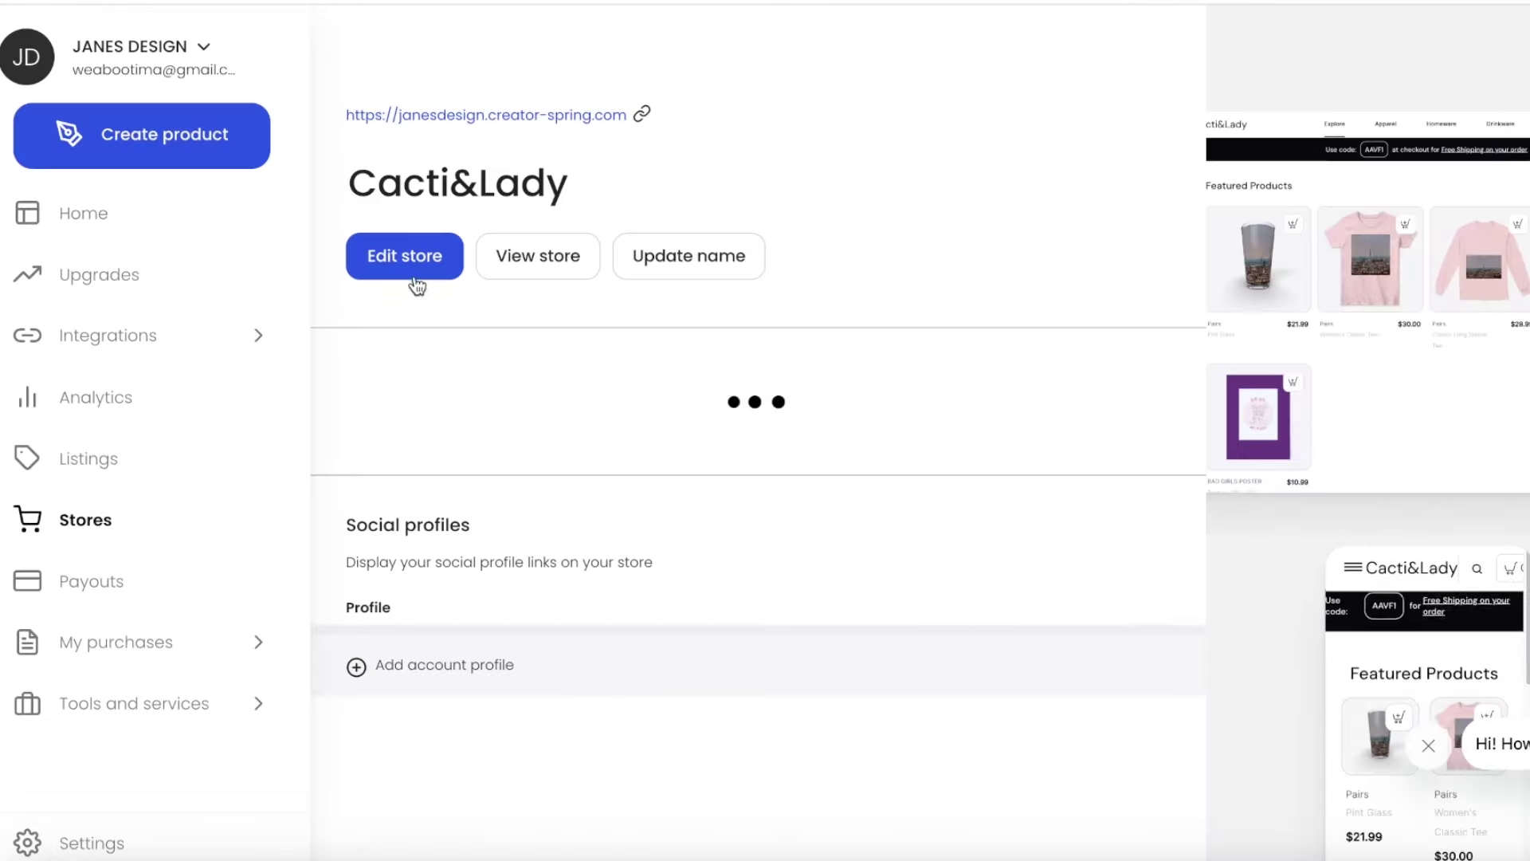
Step: Open the Cacti&Lady store editor and examine the storefront preview's featured products and promo code banner
left_click(410, 271)
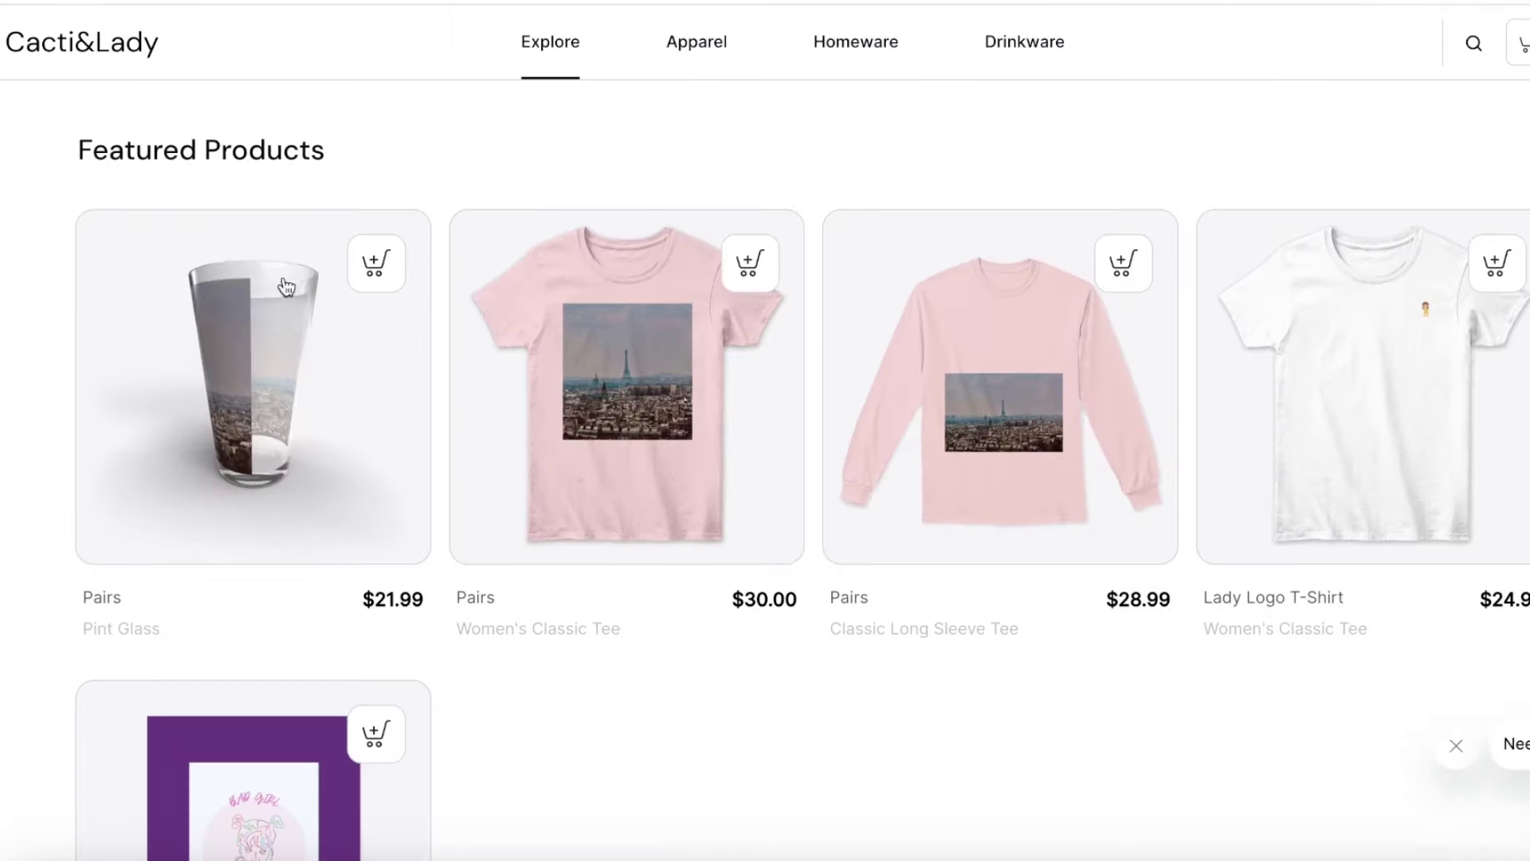
scroll(287, 287, "down", 3)
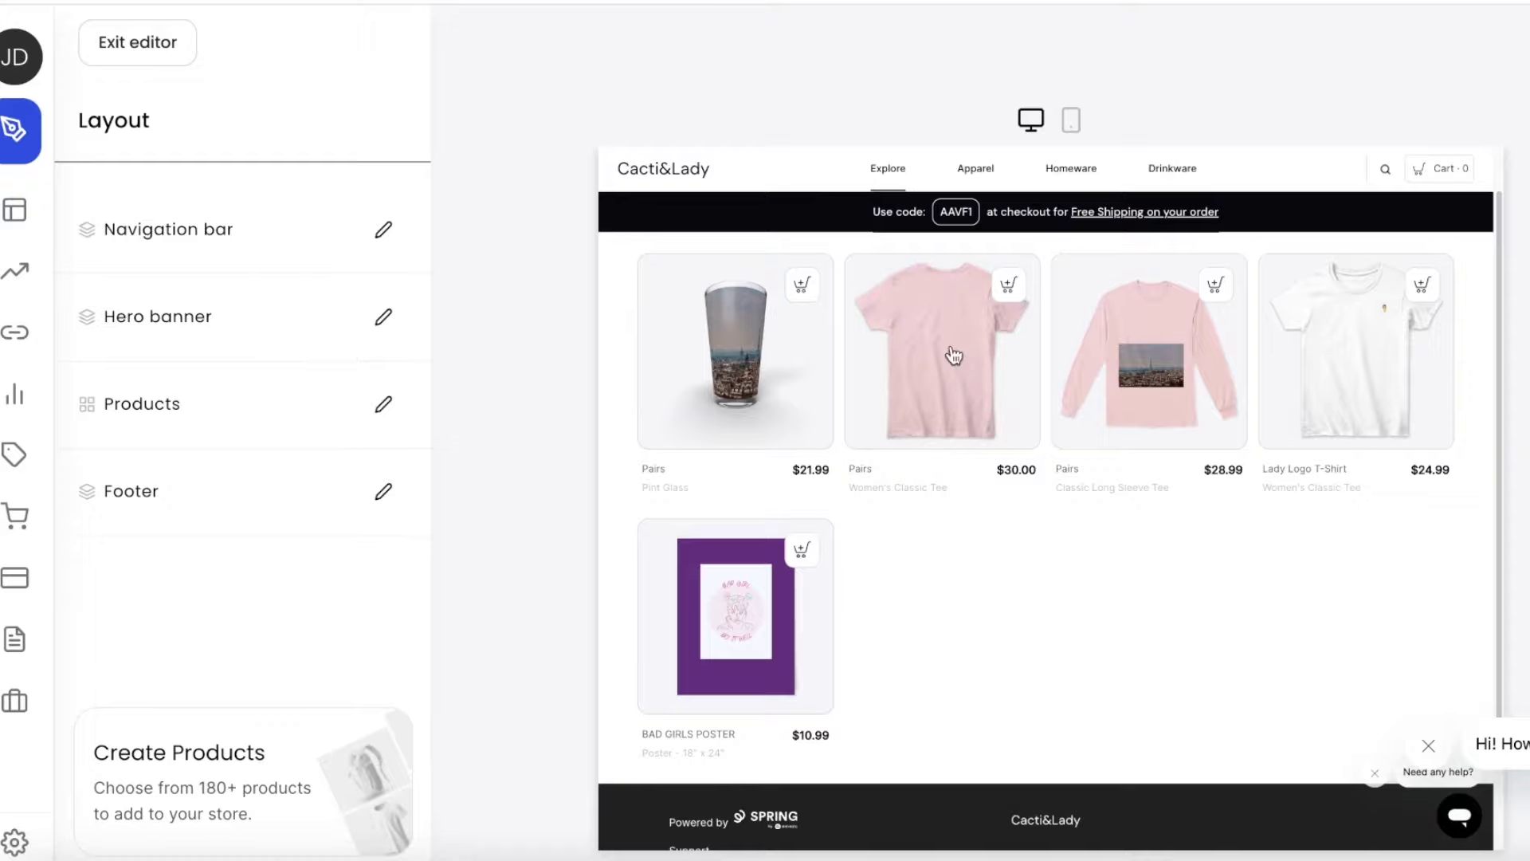
scroll(970, 228, "down", 2)
scroll(1065, 223, "up", 3)
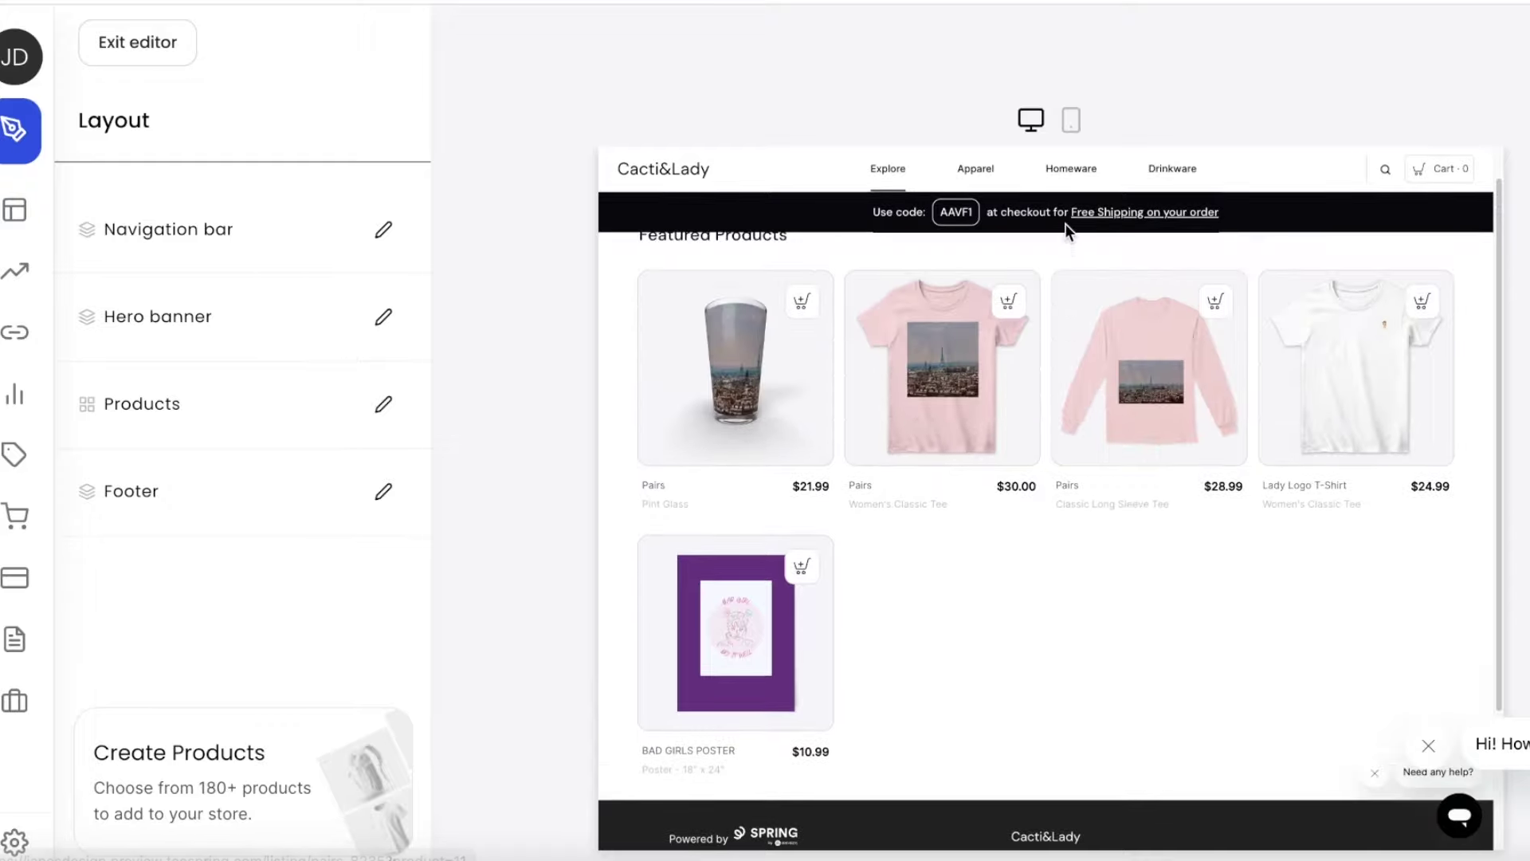
Step: Upload "Modern Minimal Living Room Wall Art Vertical Poster Frame Mockup Instagram Story.jpg" as the navigation bar logo and return to the layout overview
left_click(360, 234)
left_click(244, 303)
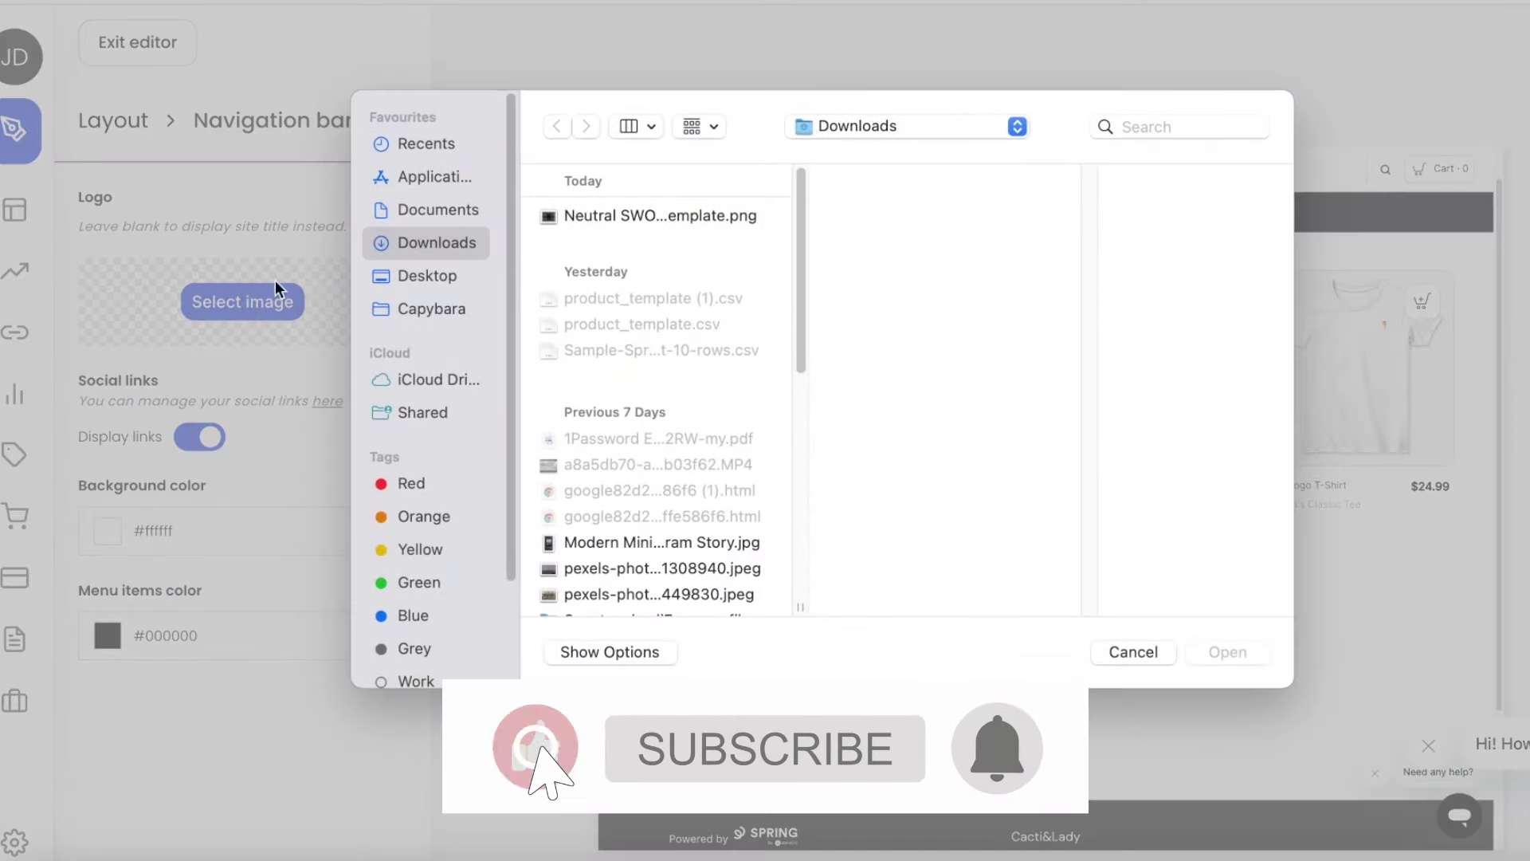
left_click(662, 542)
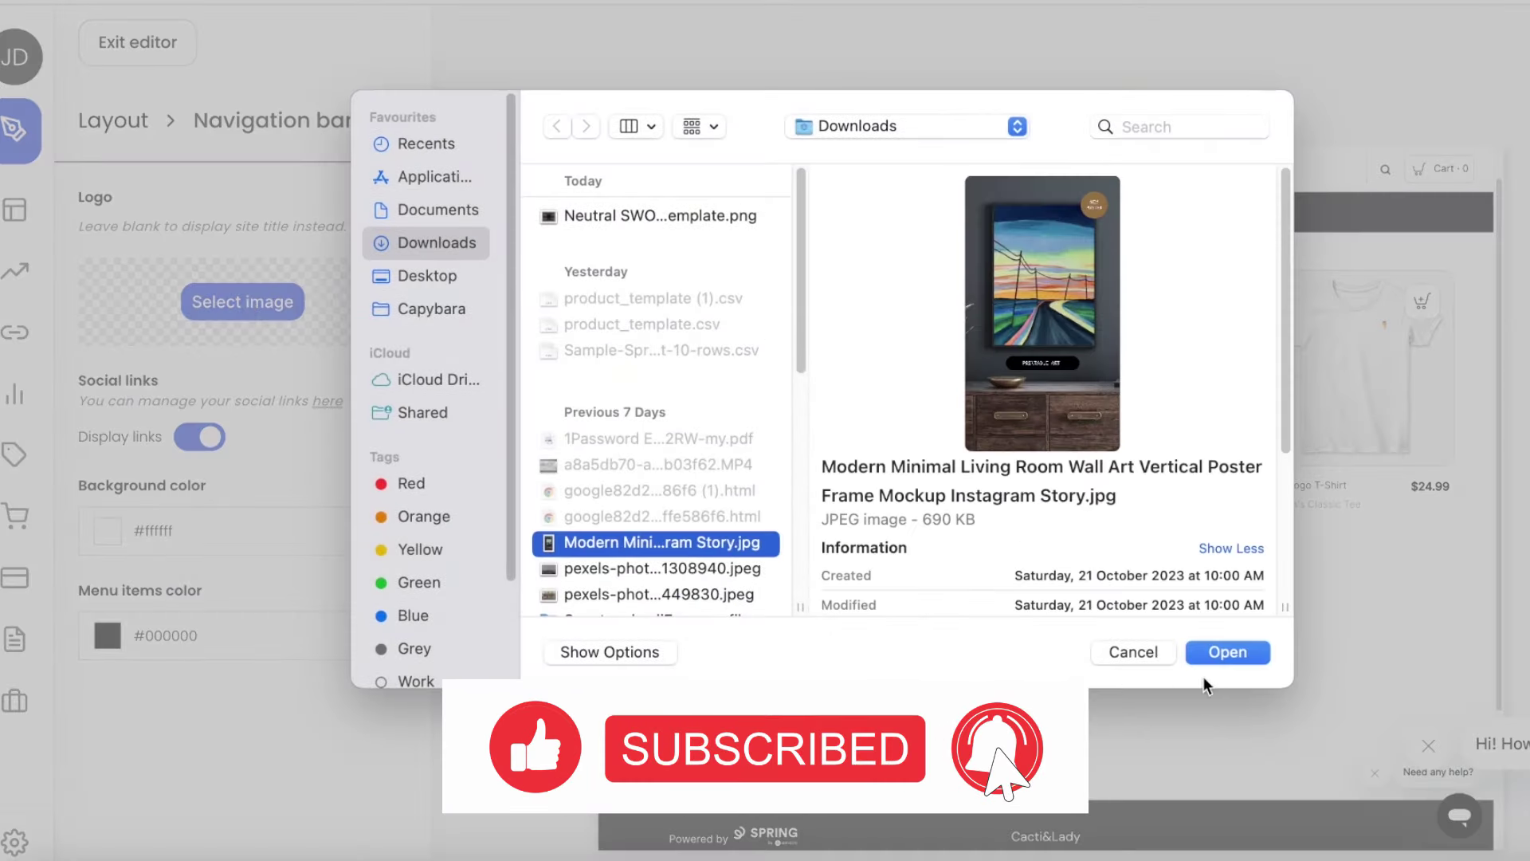
left_click(1227, 652)
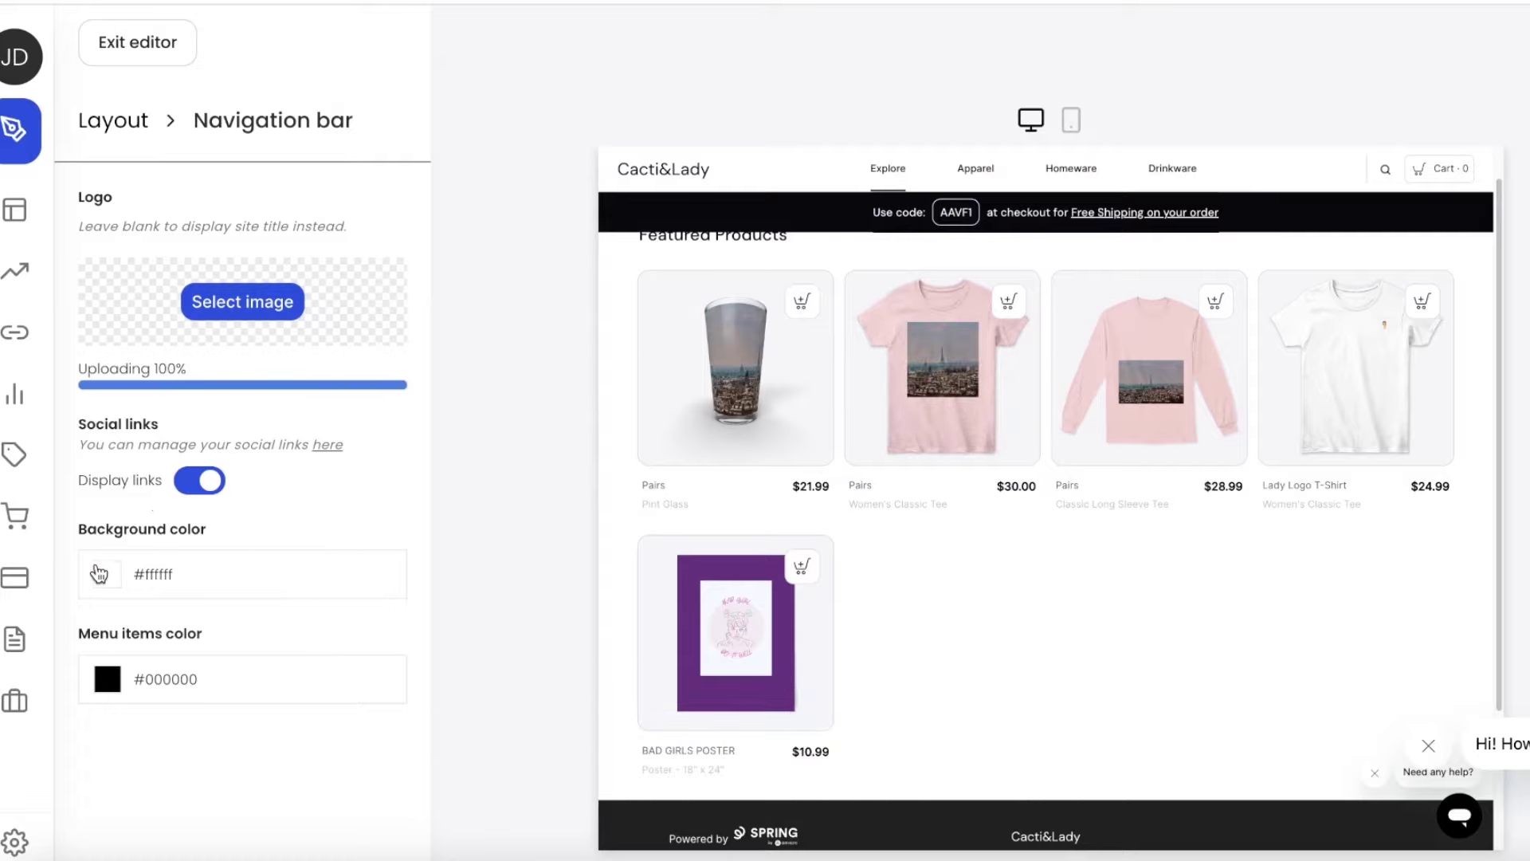
left_click(121, 121)
Step: Look at the hero banner's Basic and Advanced styles and its background image option
mouse_move(72, 307)
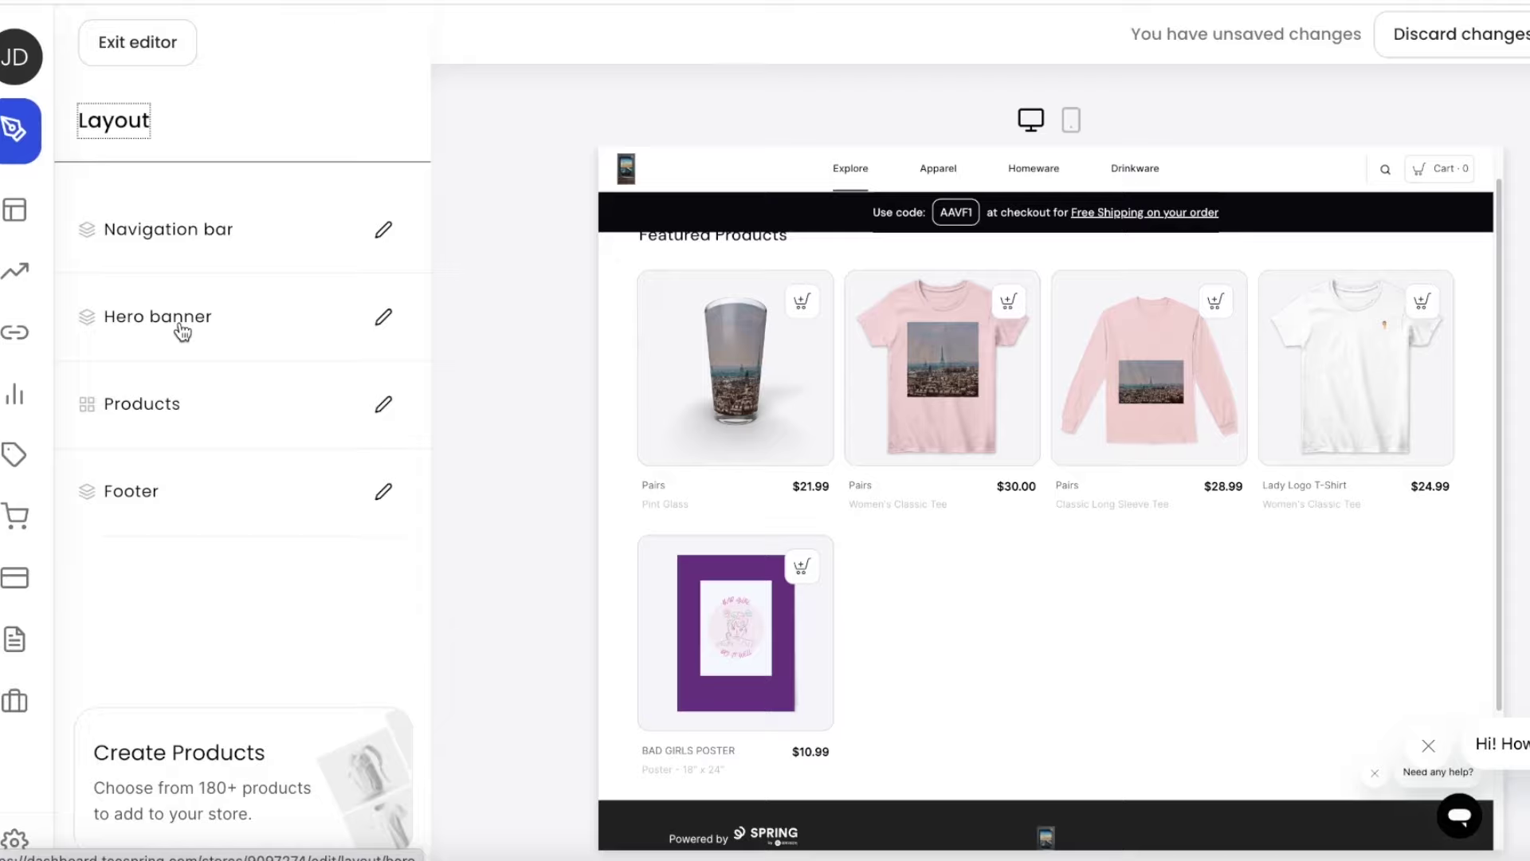
left_click(182, 328)
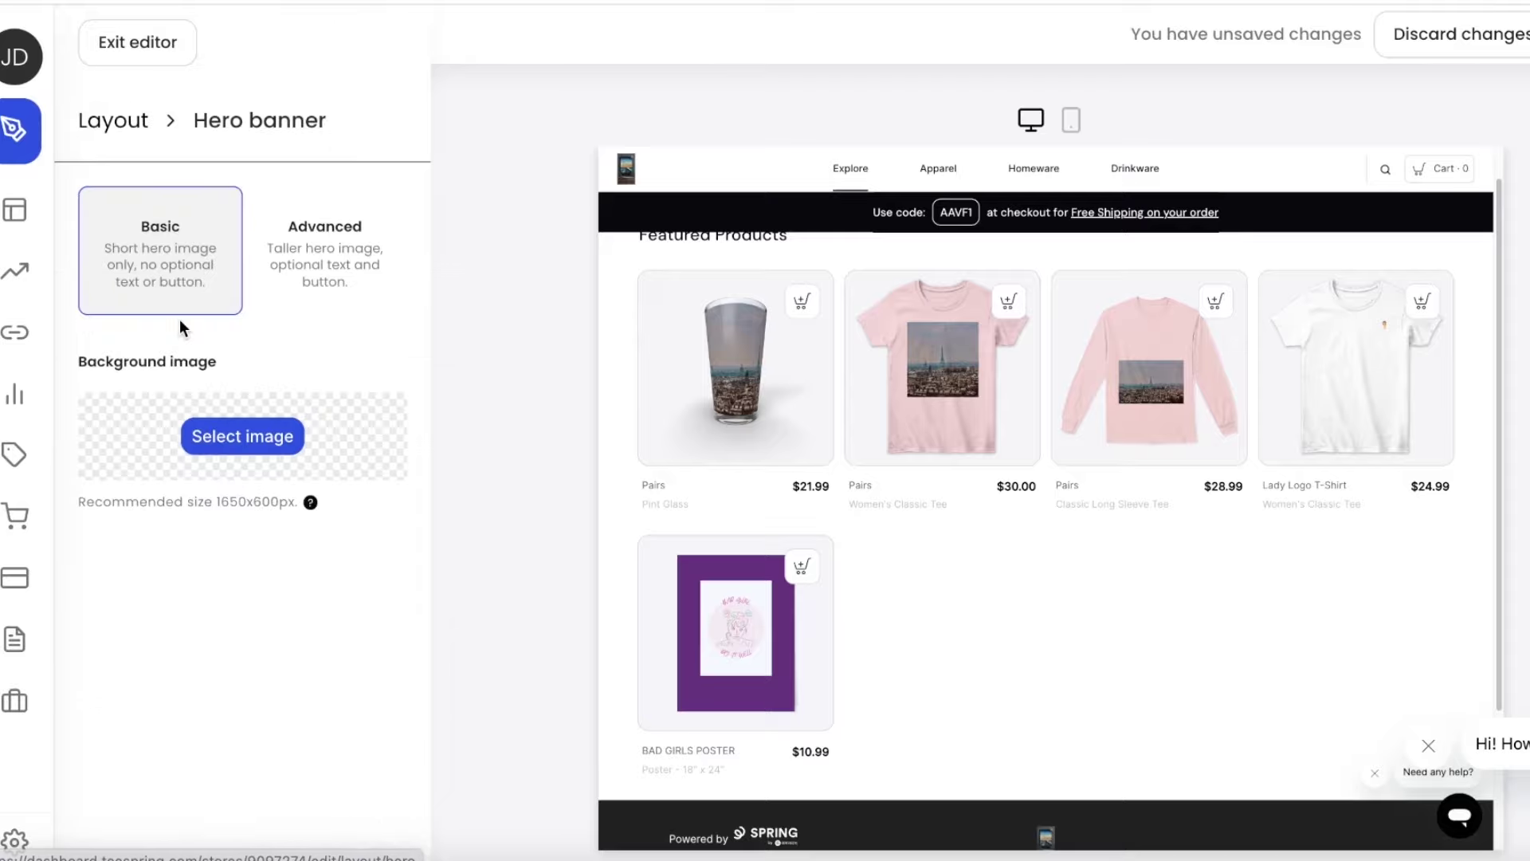
left_click(120, 121)
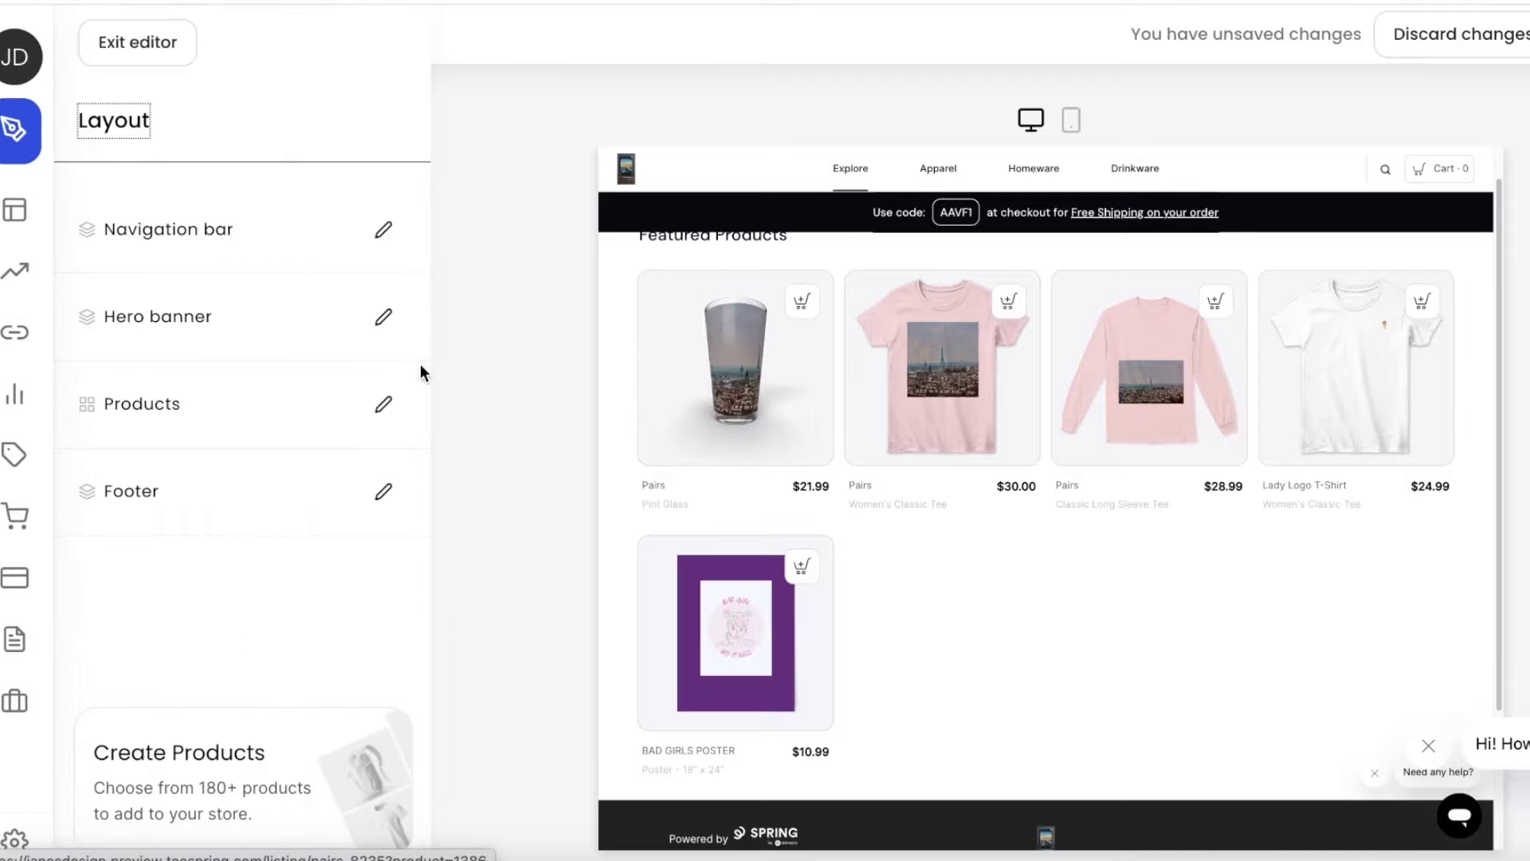
Step: Review the list of products displayed on the store in the layout's Products section
left_click(206, 434)
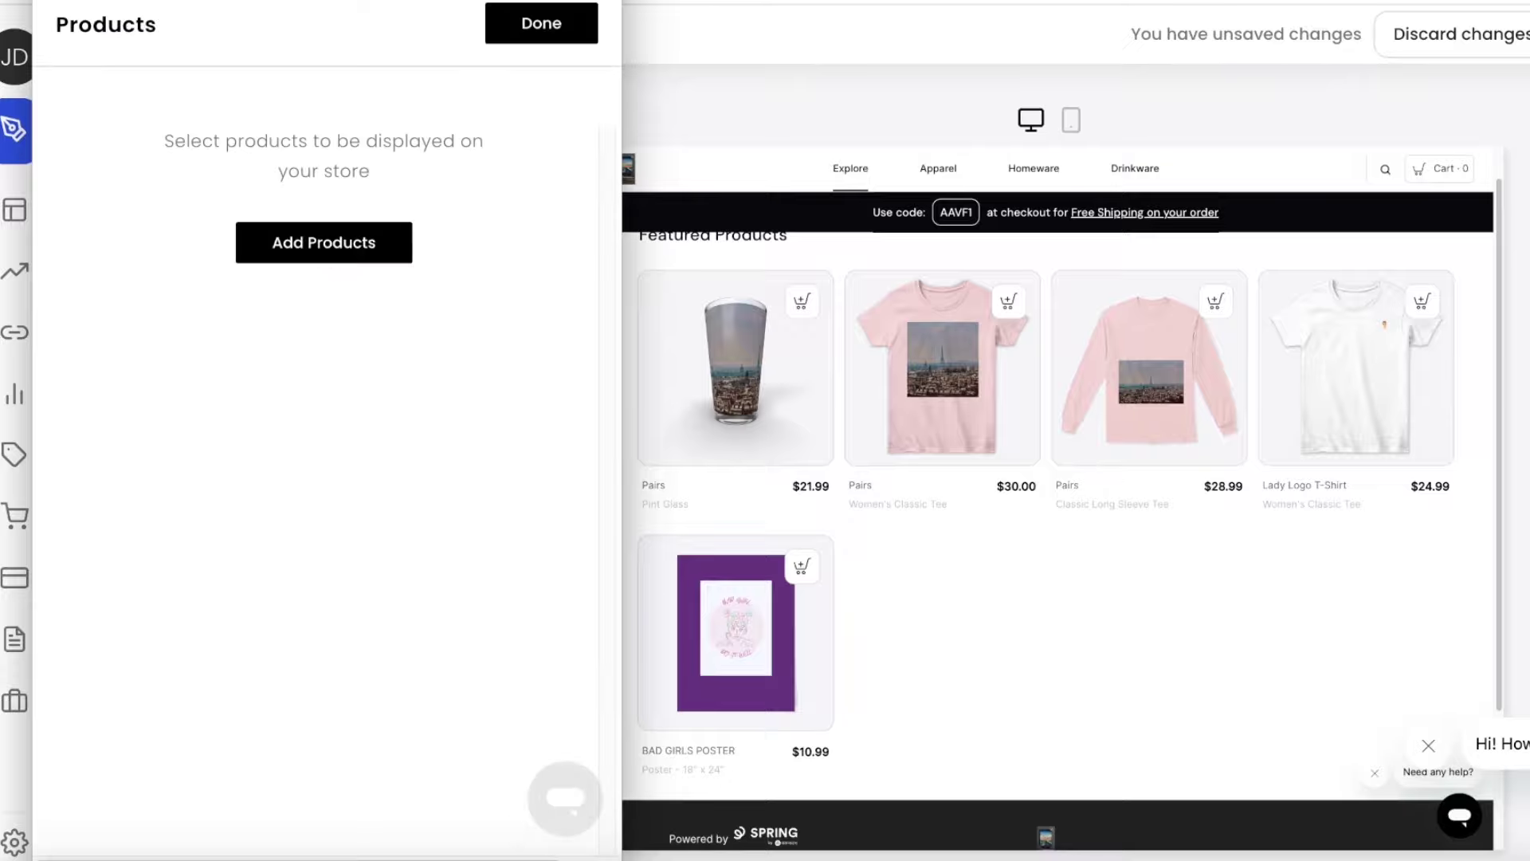
left_click(301, 243)
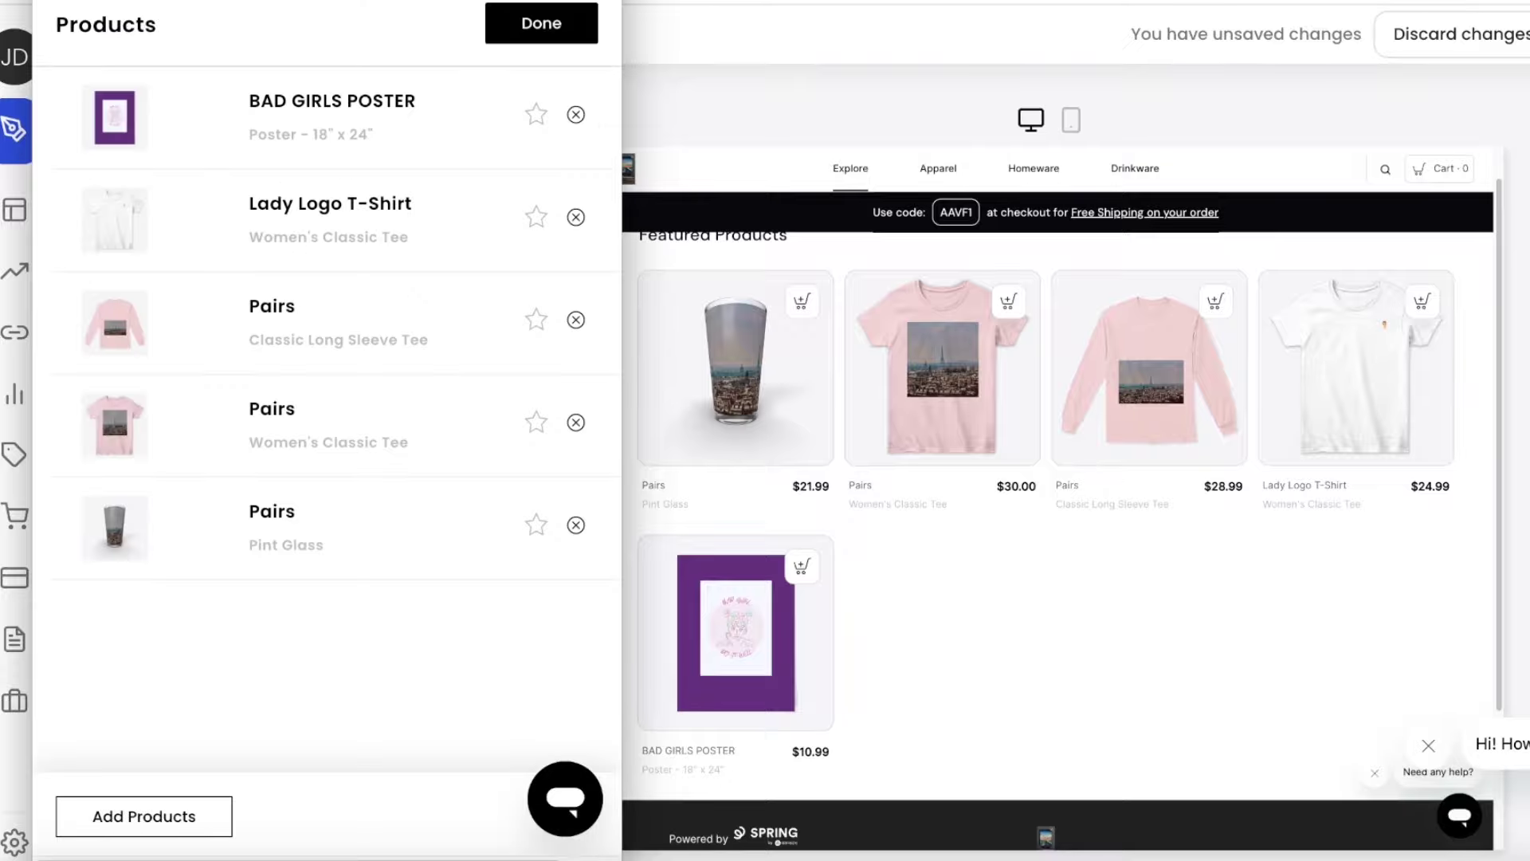
left_click(541, 23)
left_click(380, 403)
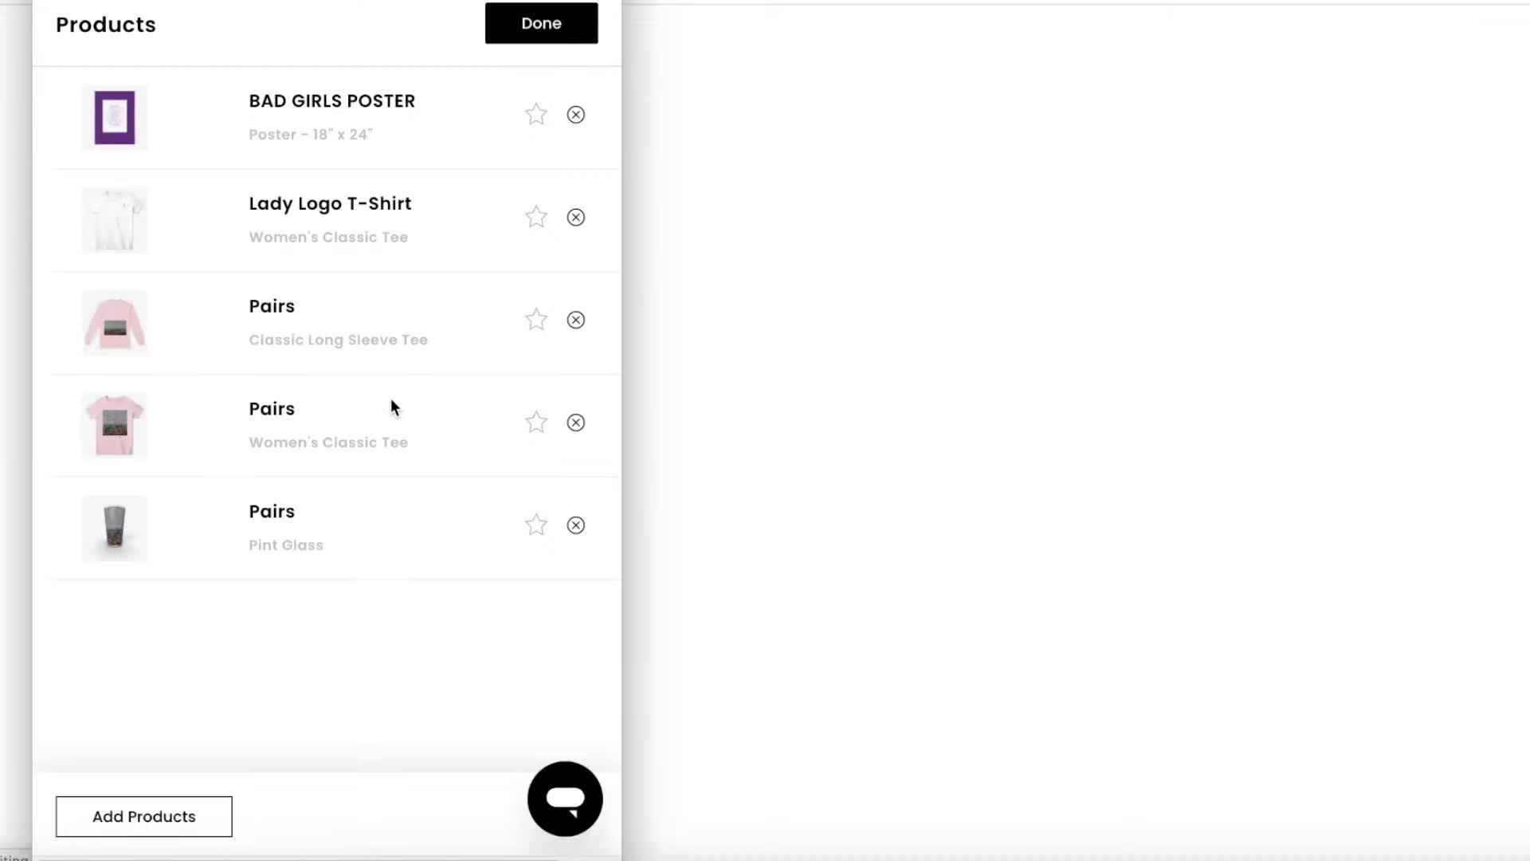
Step: Toggle the star for BAD GIRLS POSTER in the store's product list, check the storefront preview, and exit the store editor
left_click(536, 114)
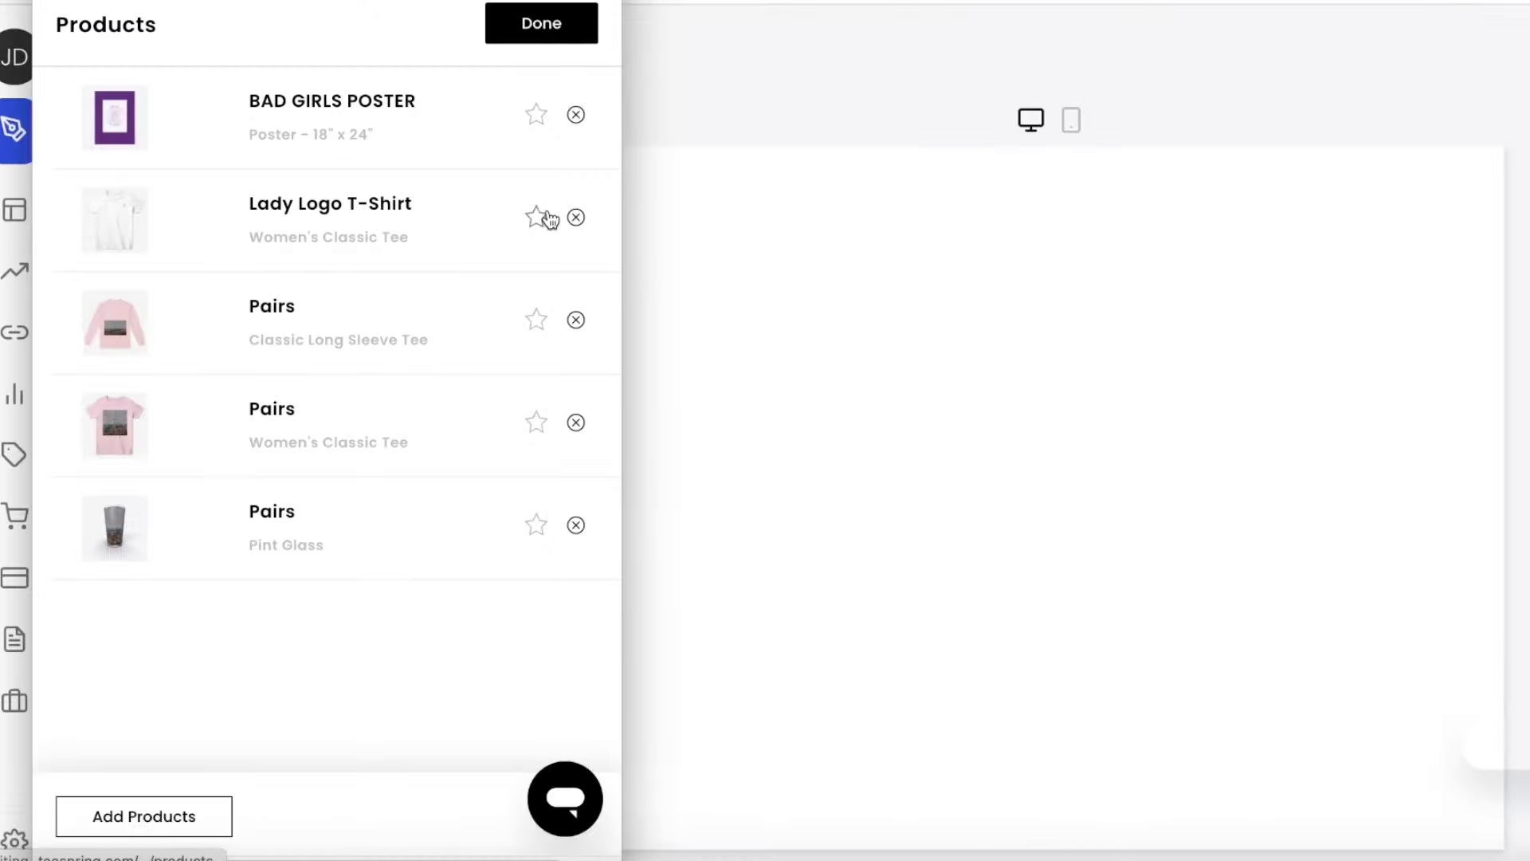
left_click(529, 32)
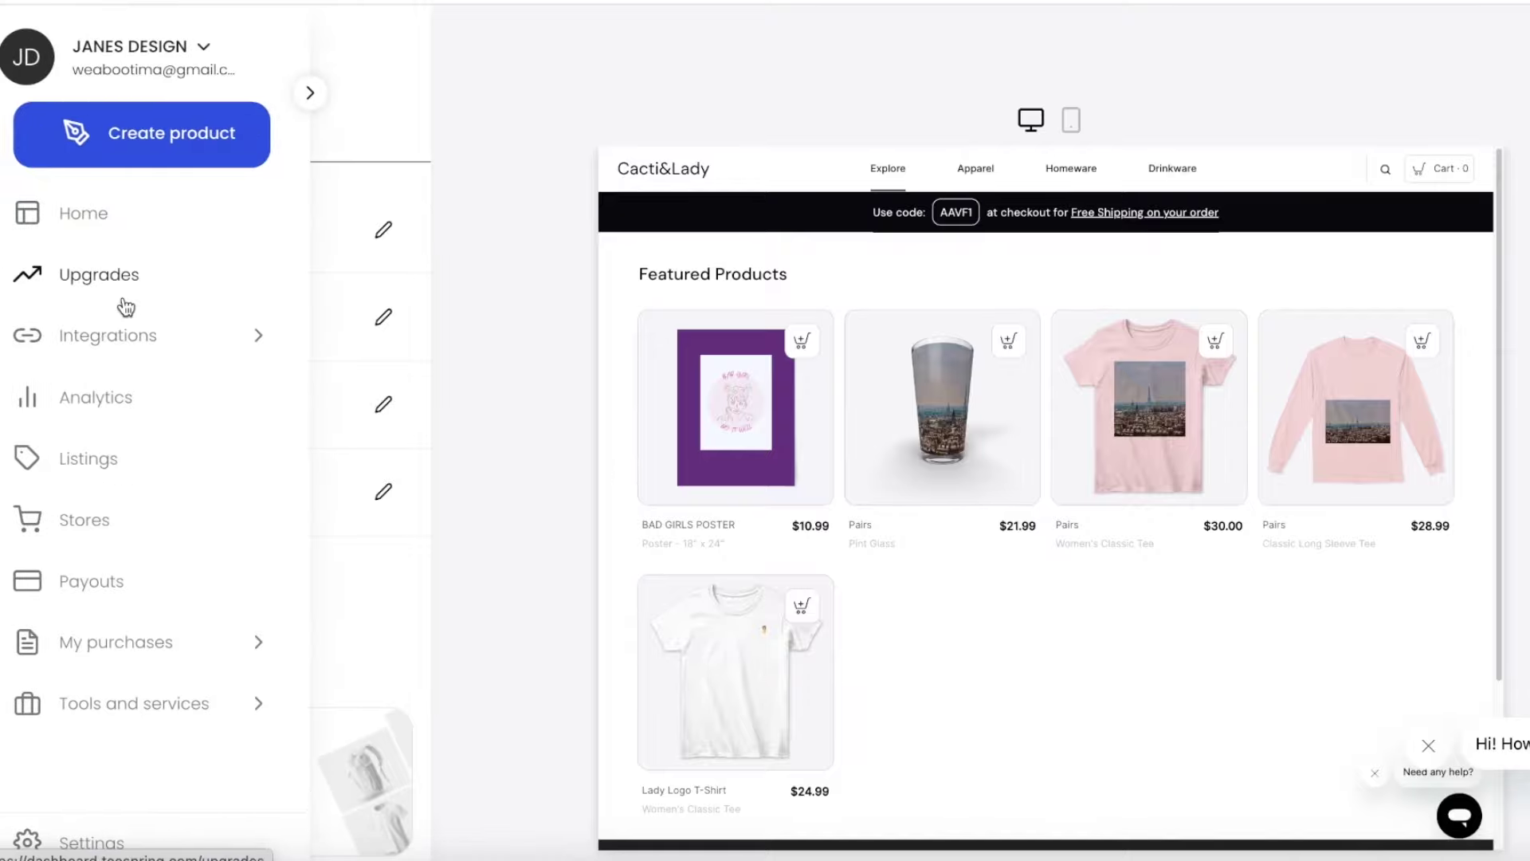
scroll(754, 252, "down", 3)
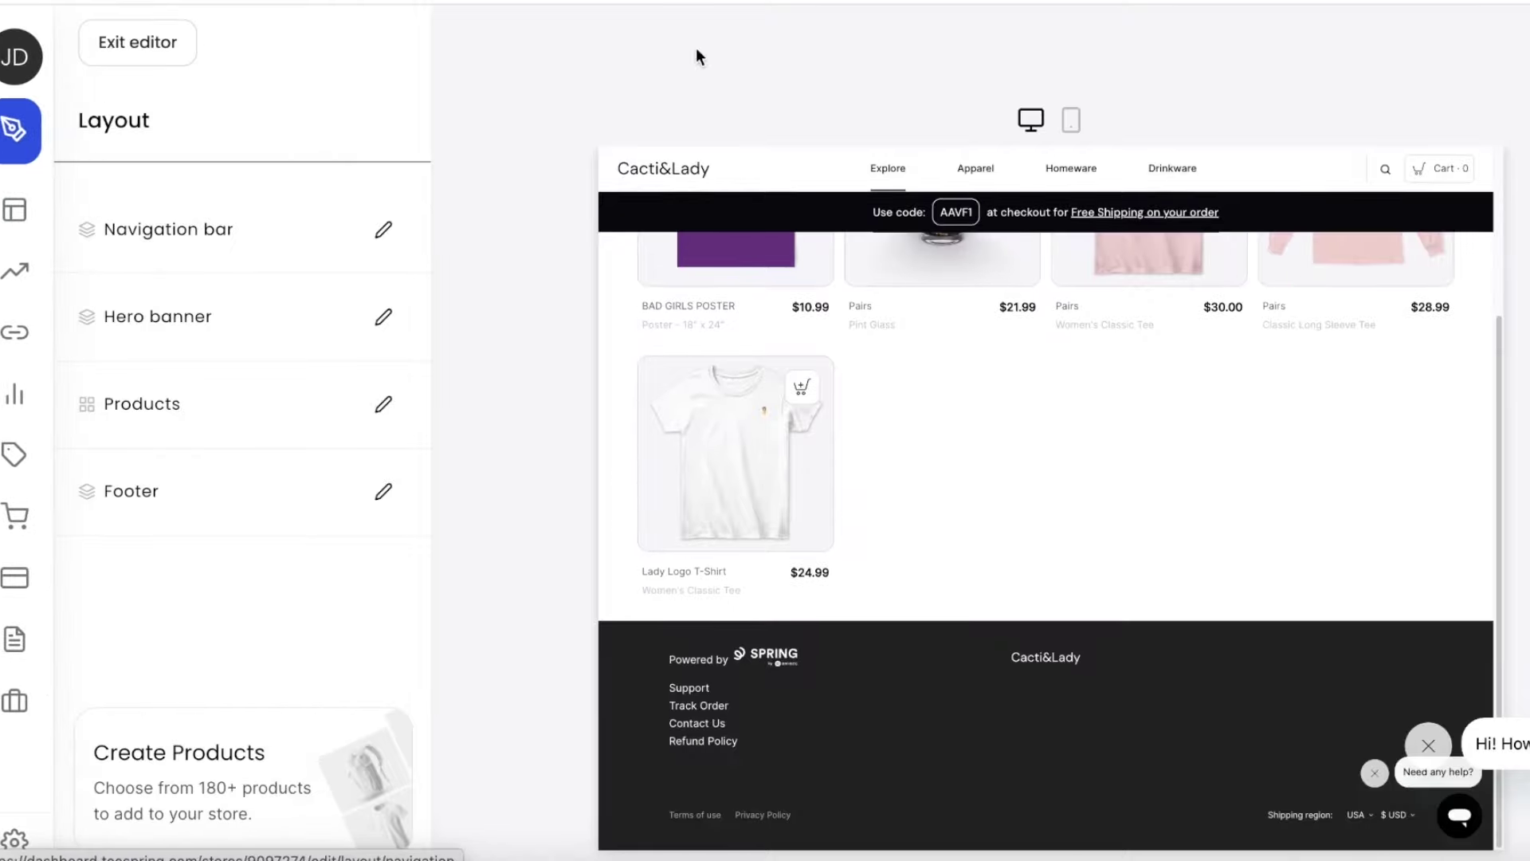
scroll(1134, 400, "up", 2)
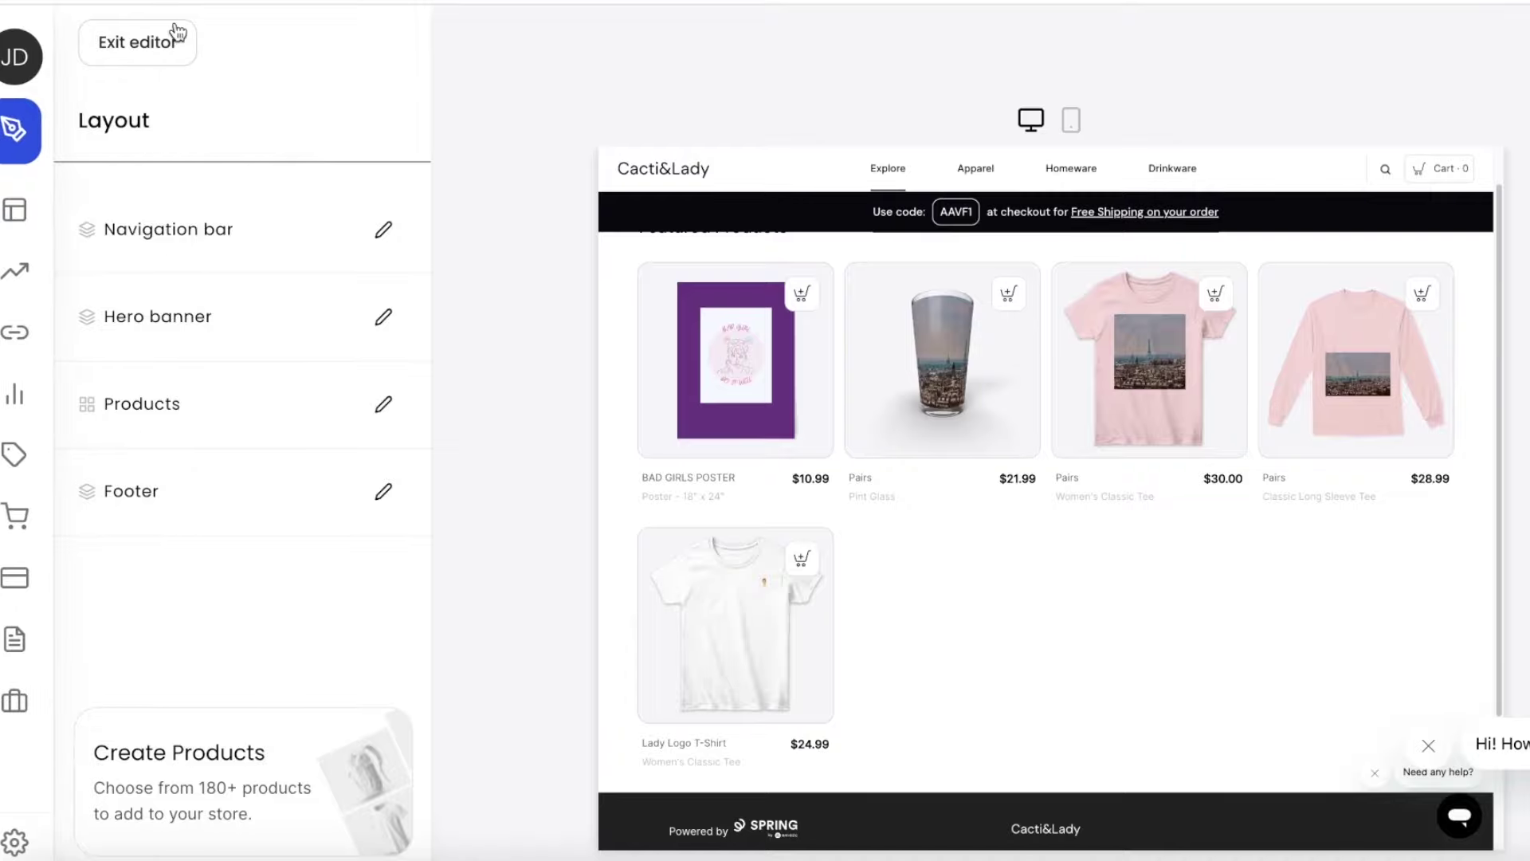
left_click(160, 48)
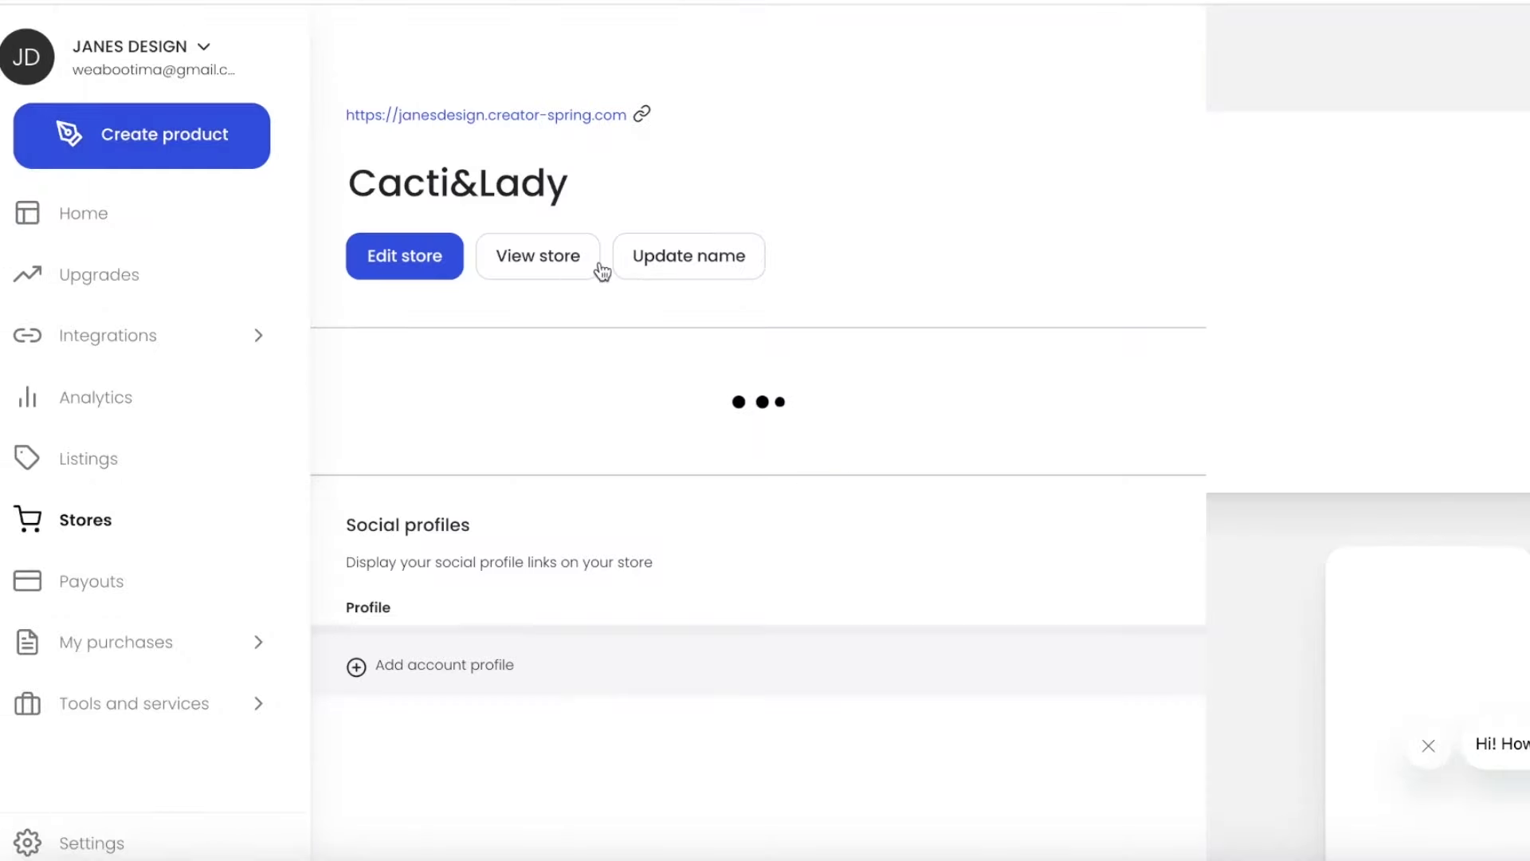
Step: View the Cacti&Lady store and examine its options for connecting an existing domain or purchasing a new one
left_click(578, 252)
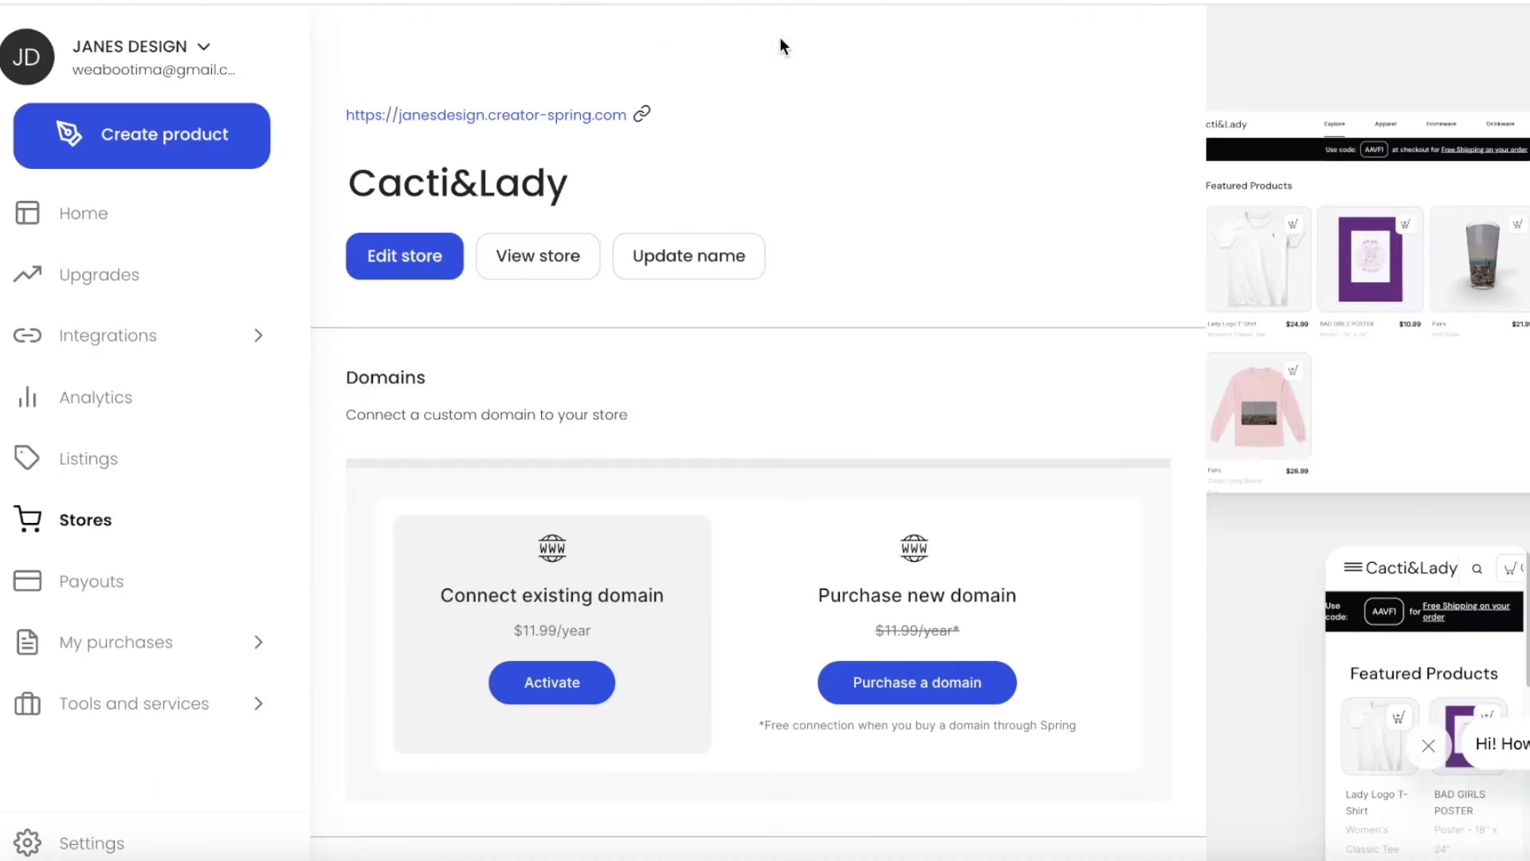
scroll(490, 558, "down", 3)
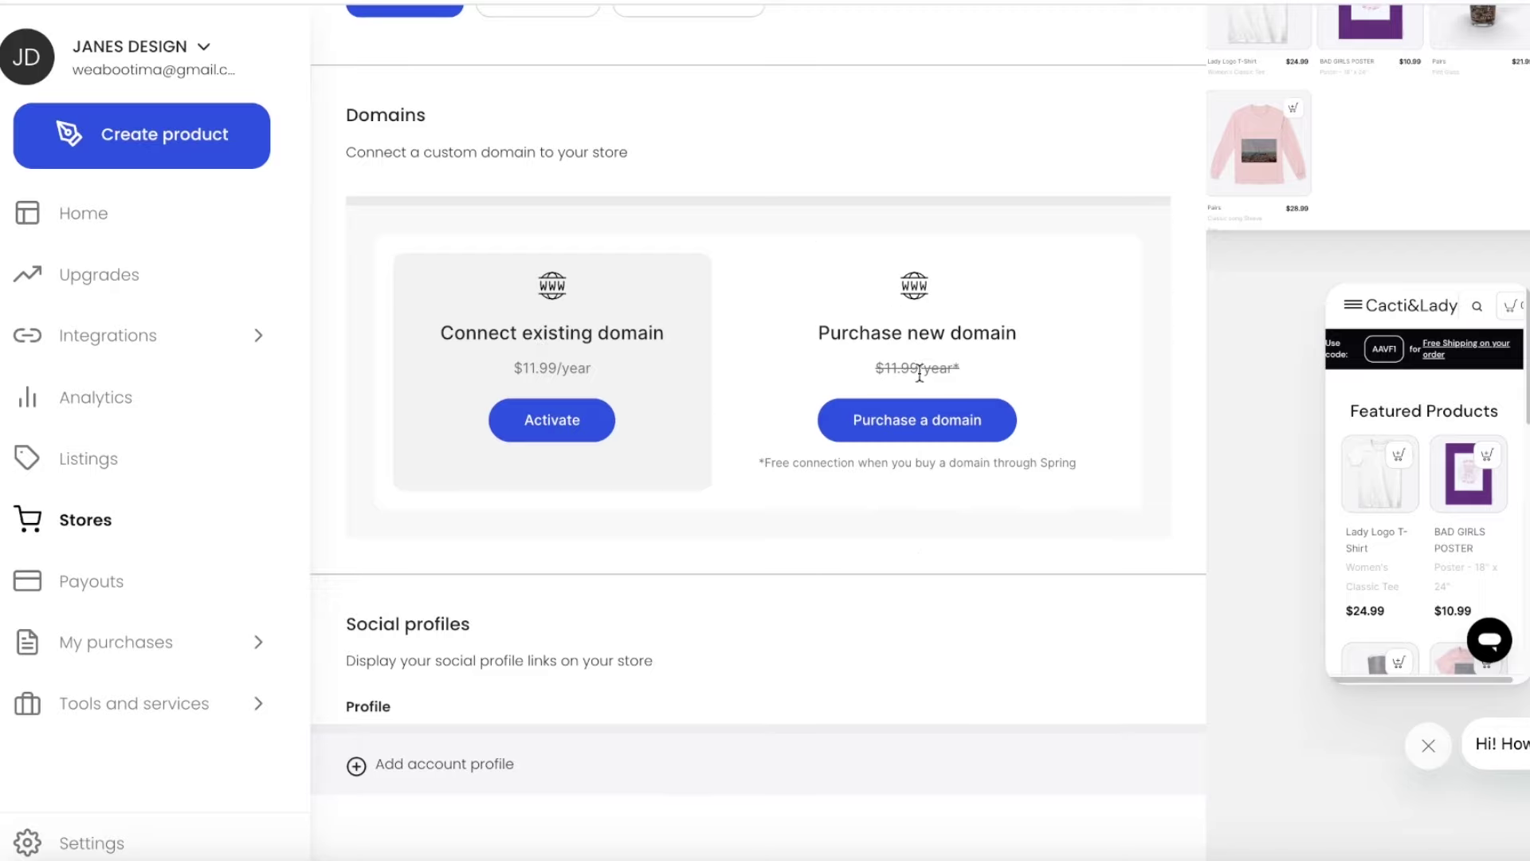
left_click(857, 440)
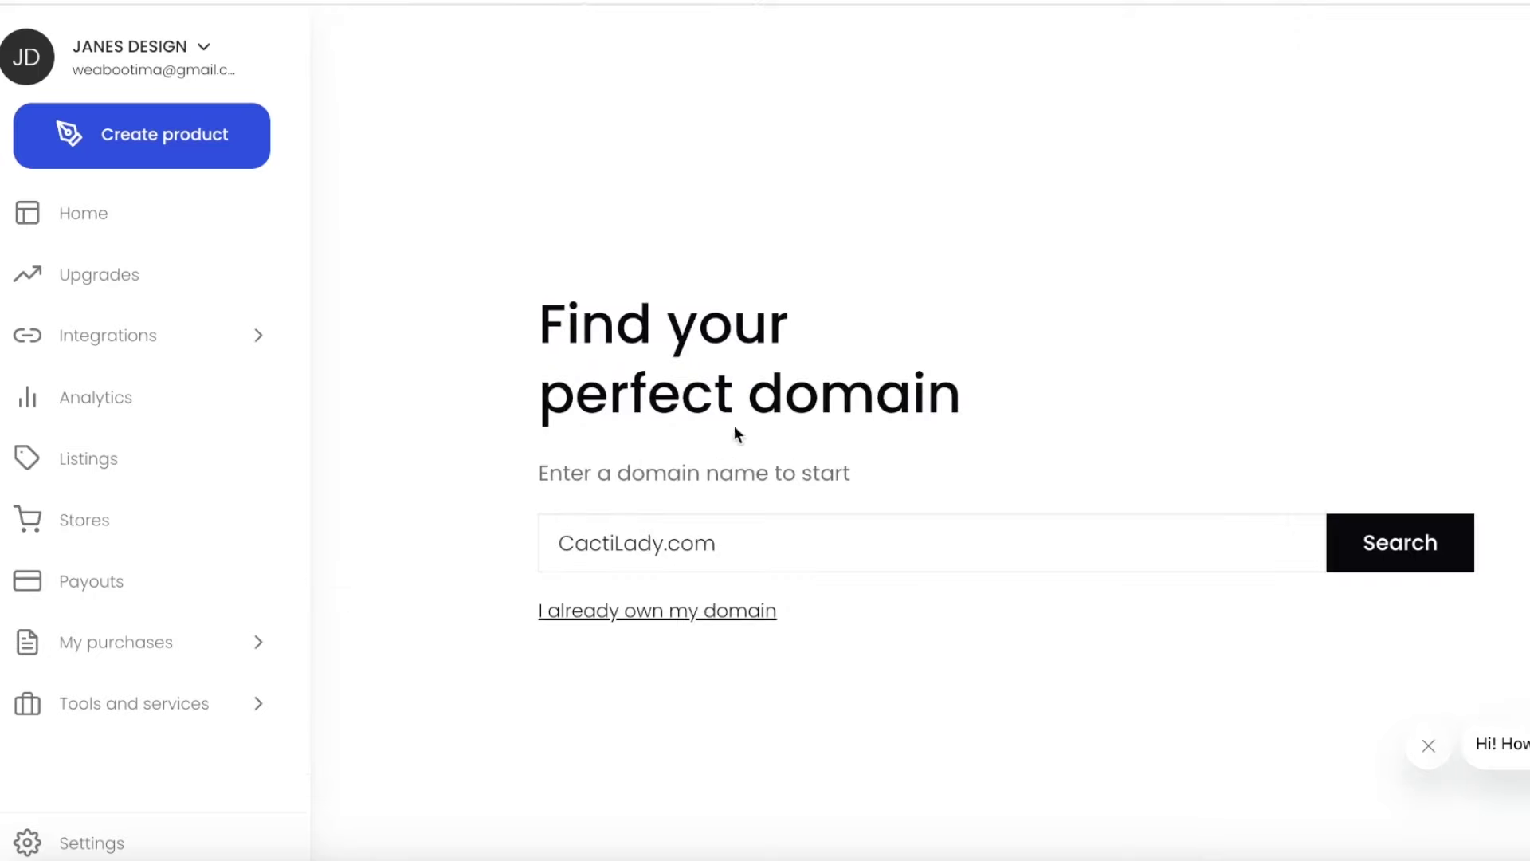
left_click(70, 167)
key("alt+Left")
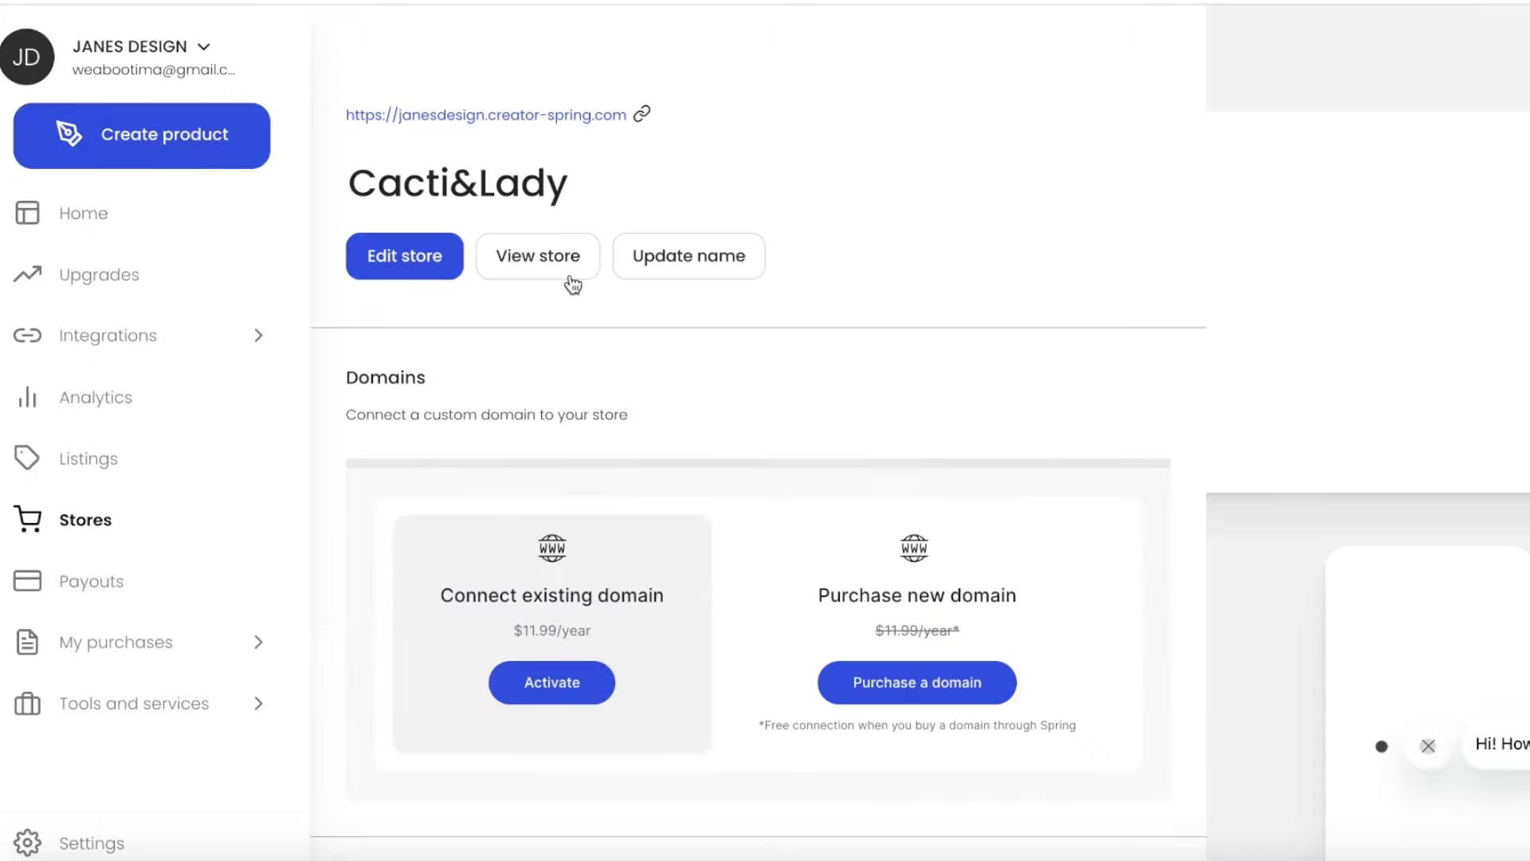
scroll(643, 331, "down", 3)
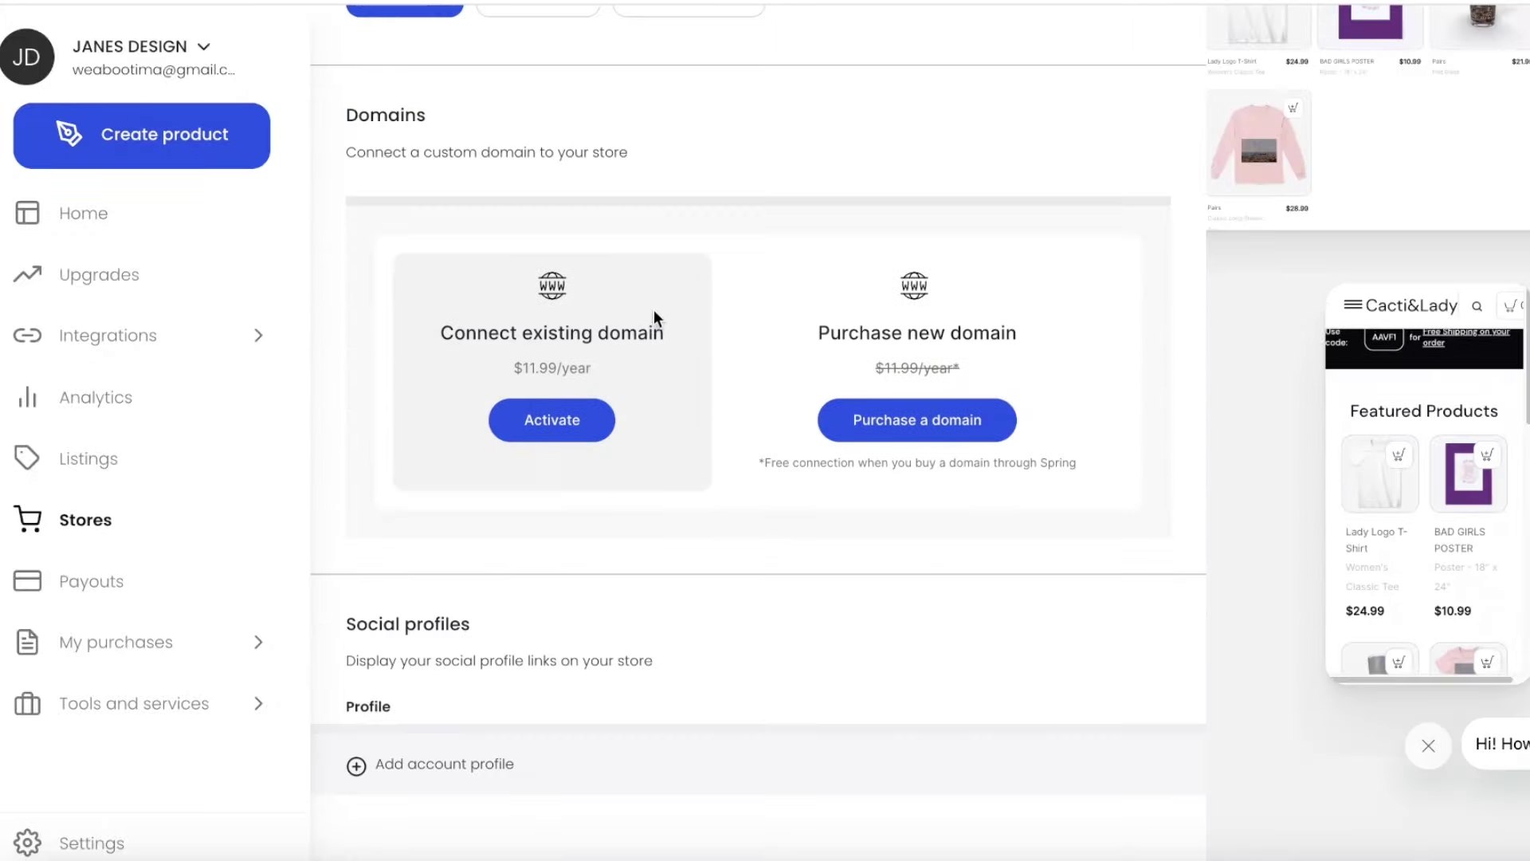
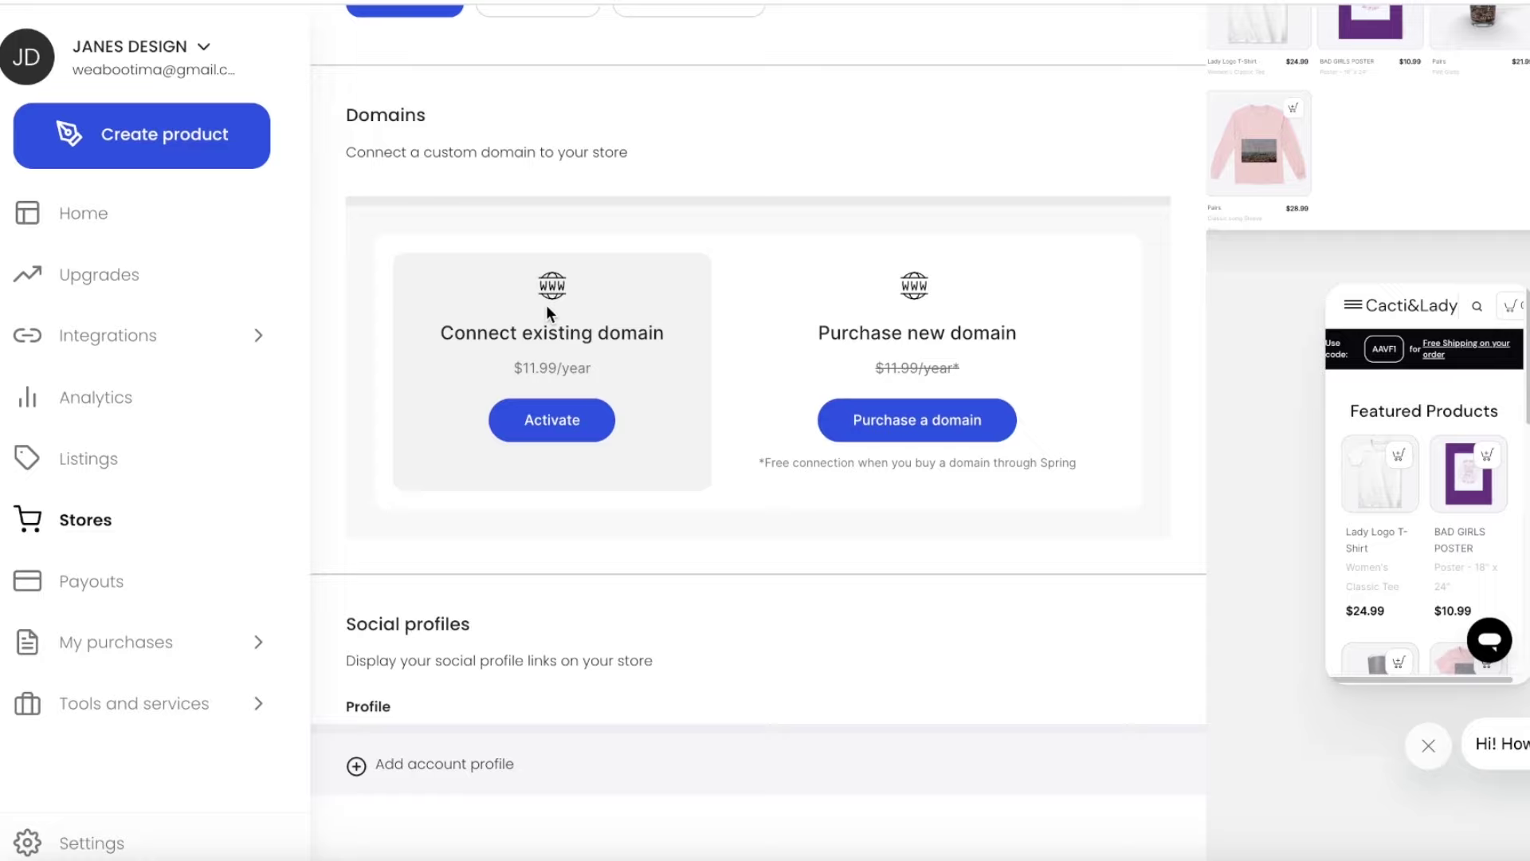
scroll(547, 305, "up", 3)
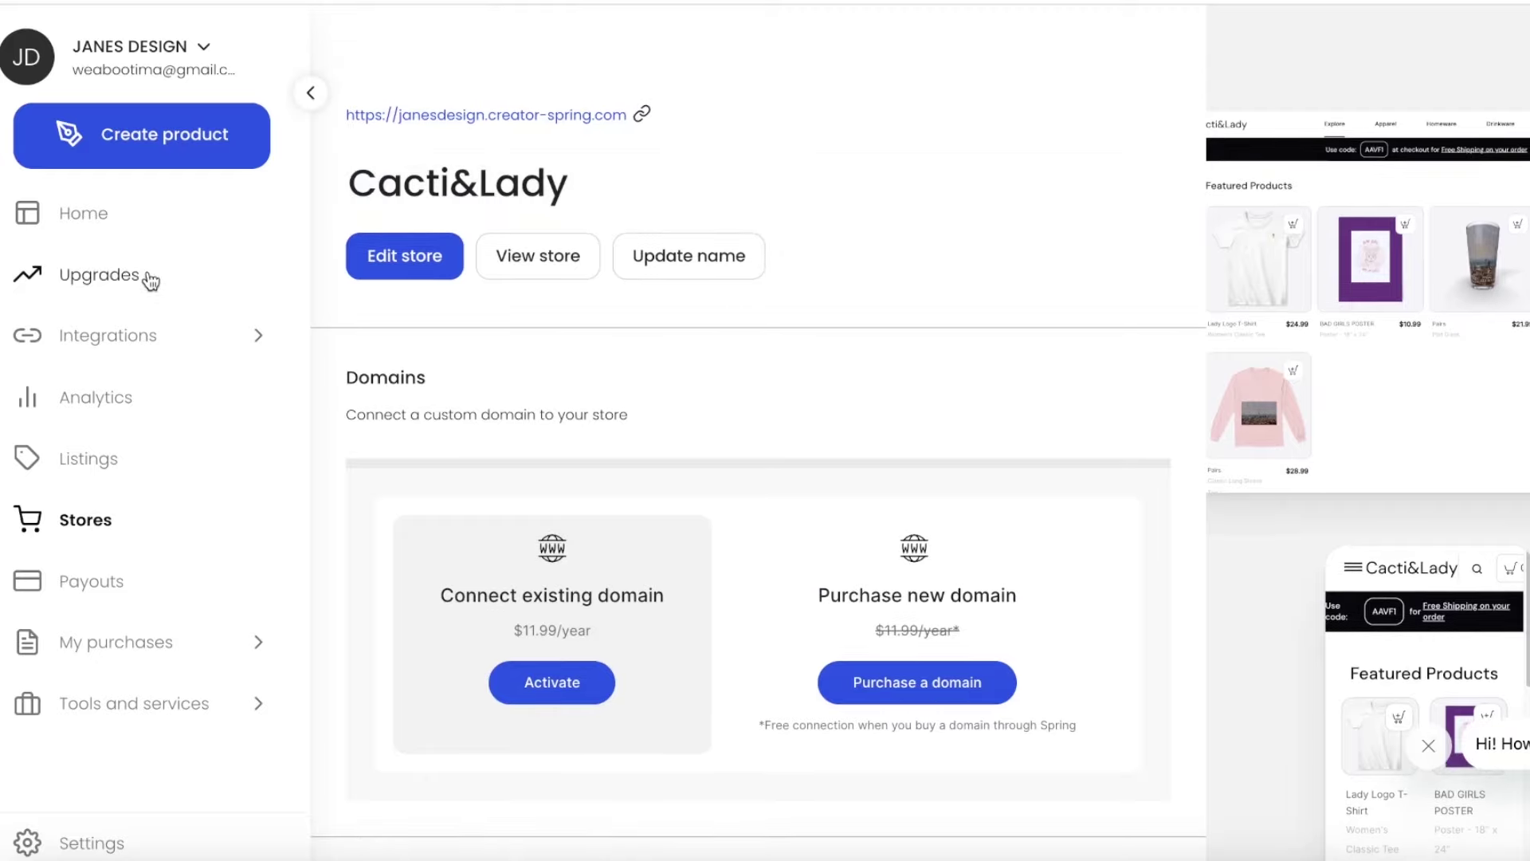
Step: Open the Spring policies from the account options and skim the terms of service
left_click(89, 84)
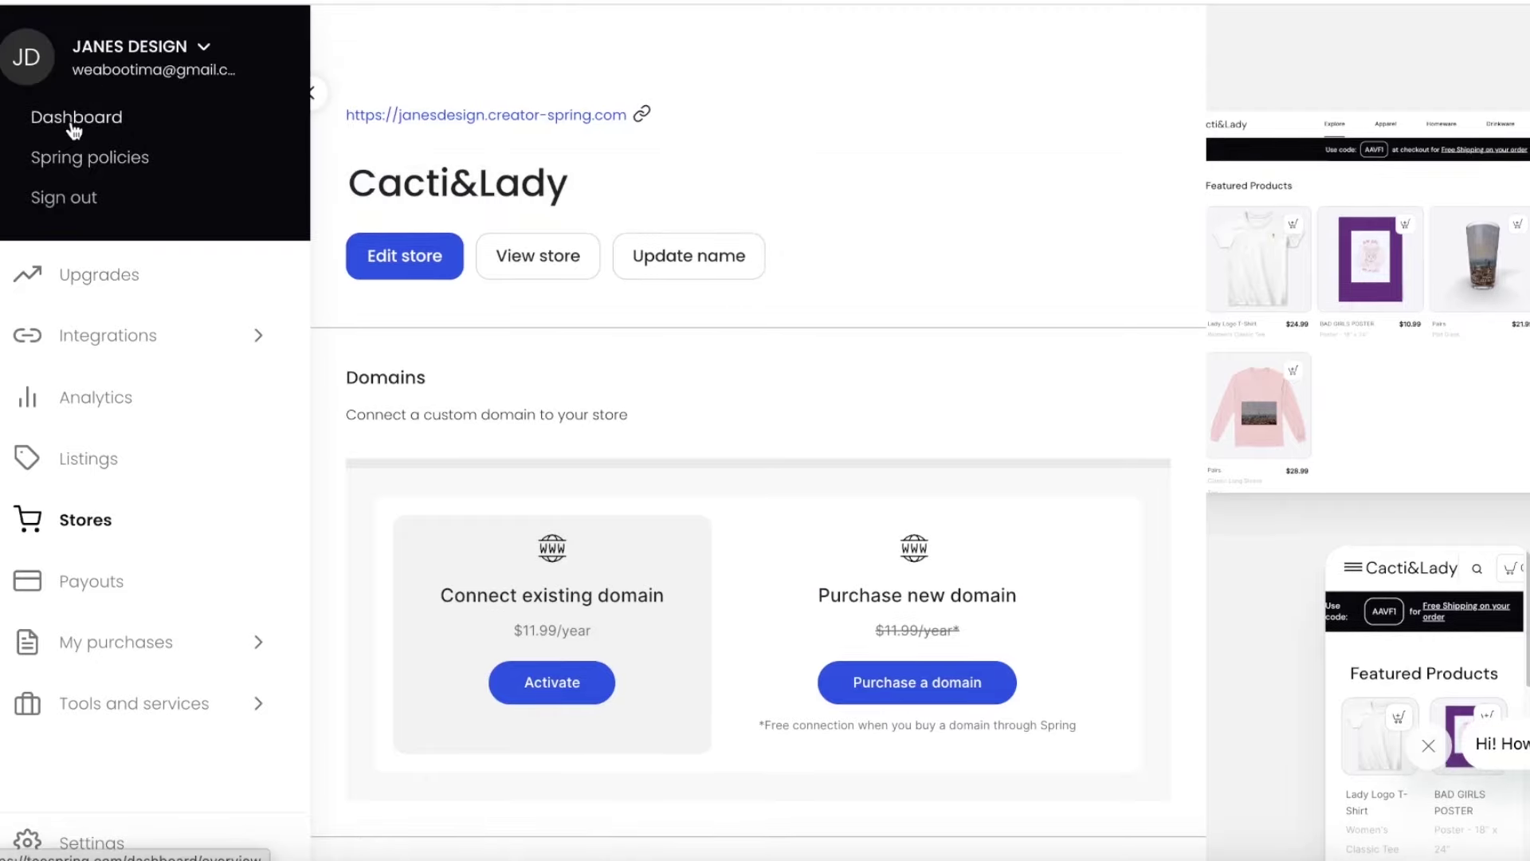
left_click(86, 155)
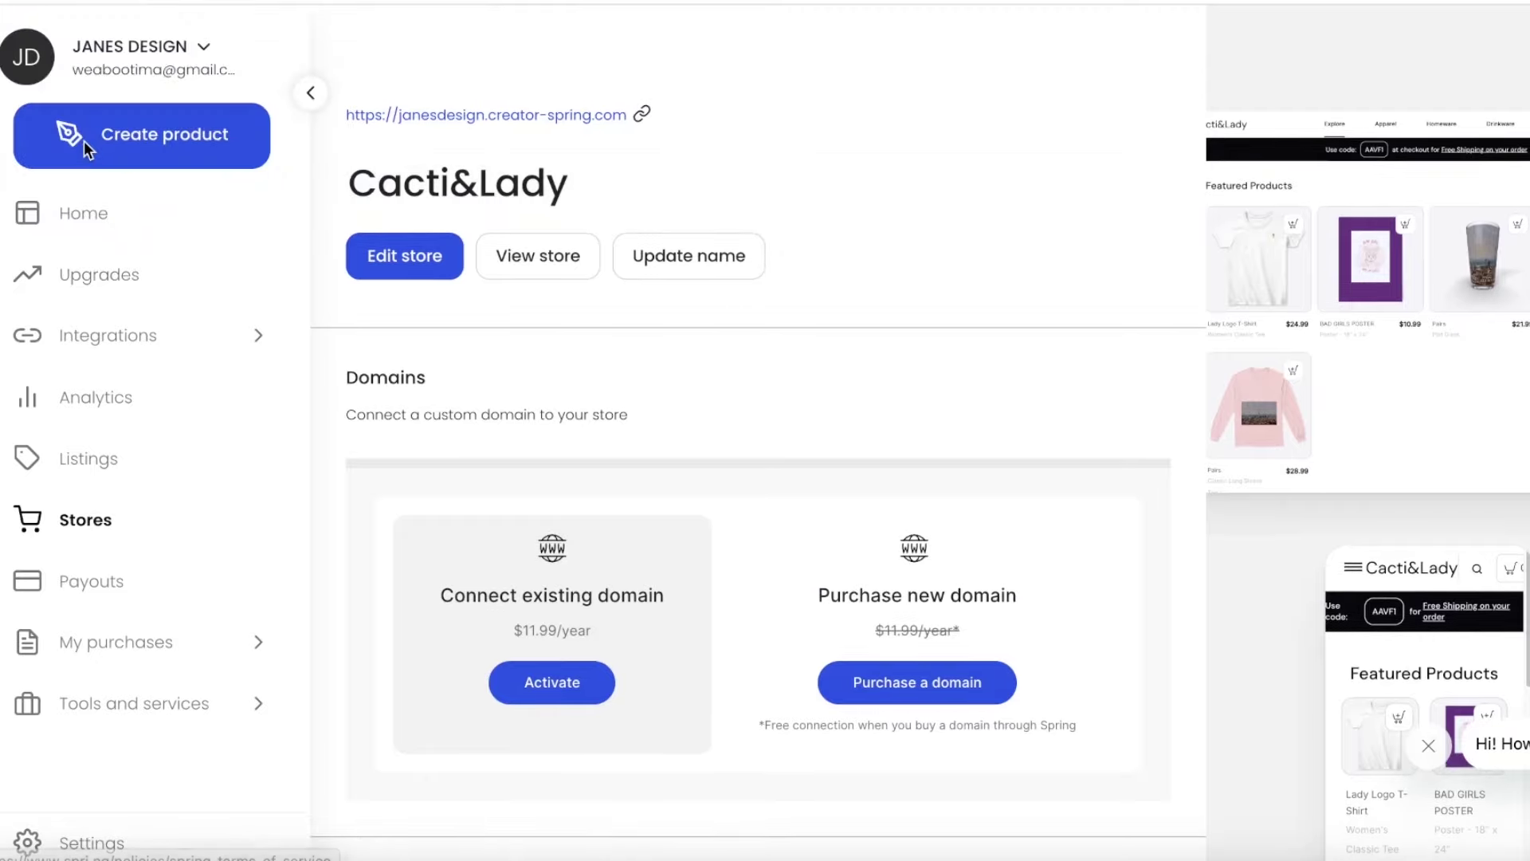
scroll(413, 300, "down", 20)
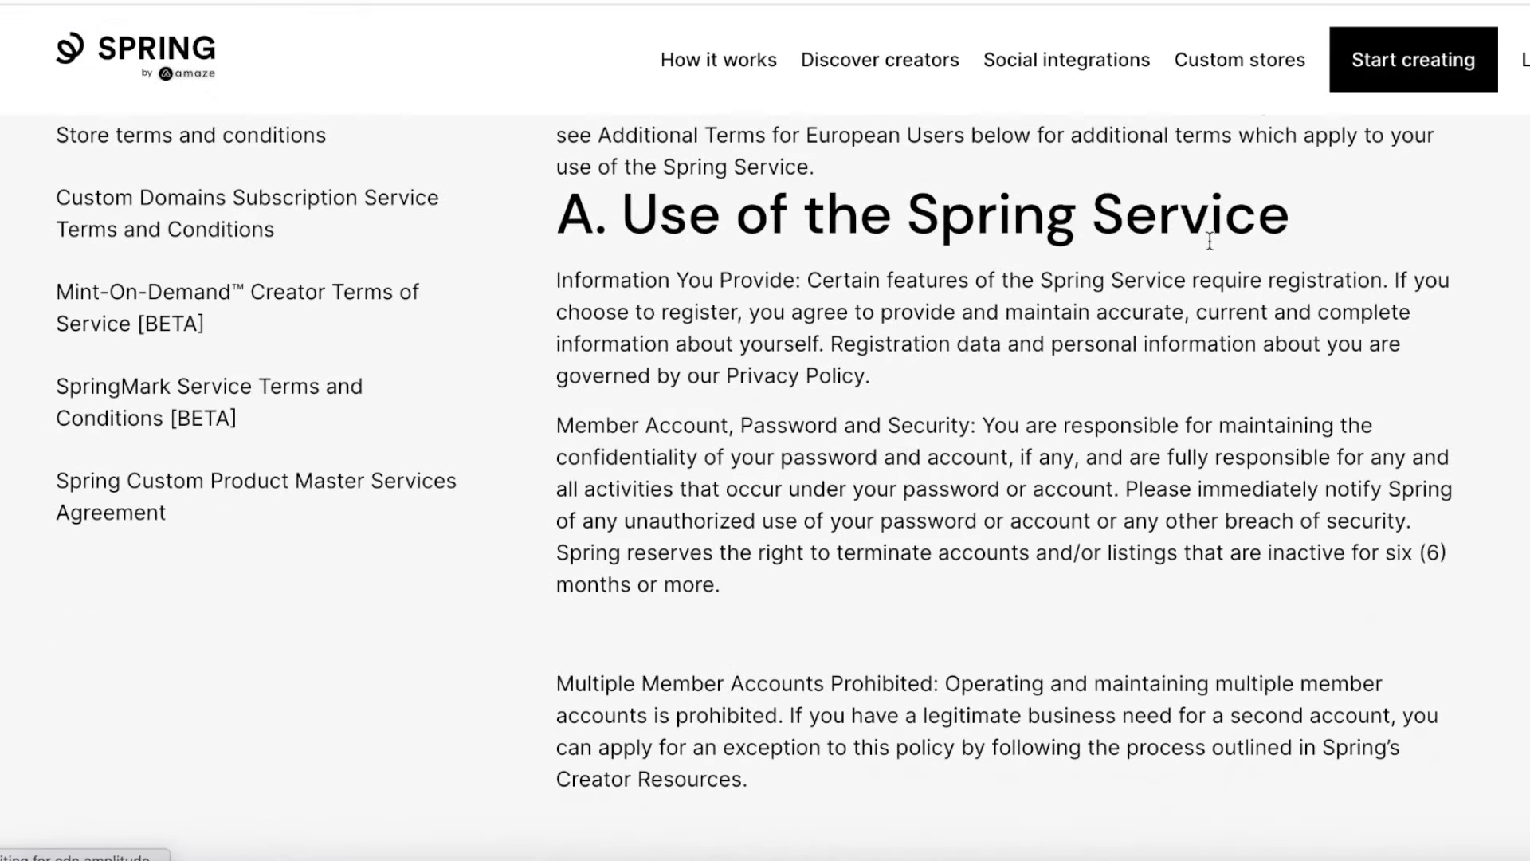
scroll(832, 338, "down", 15)
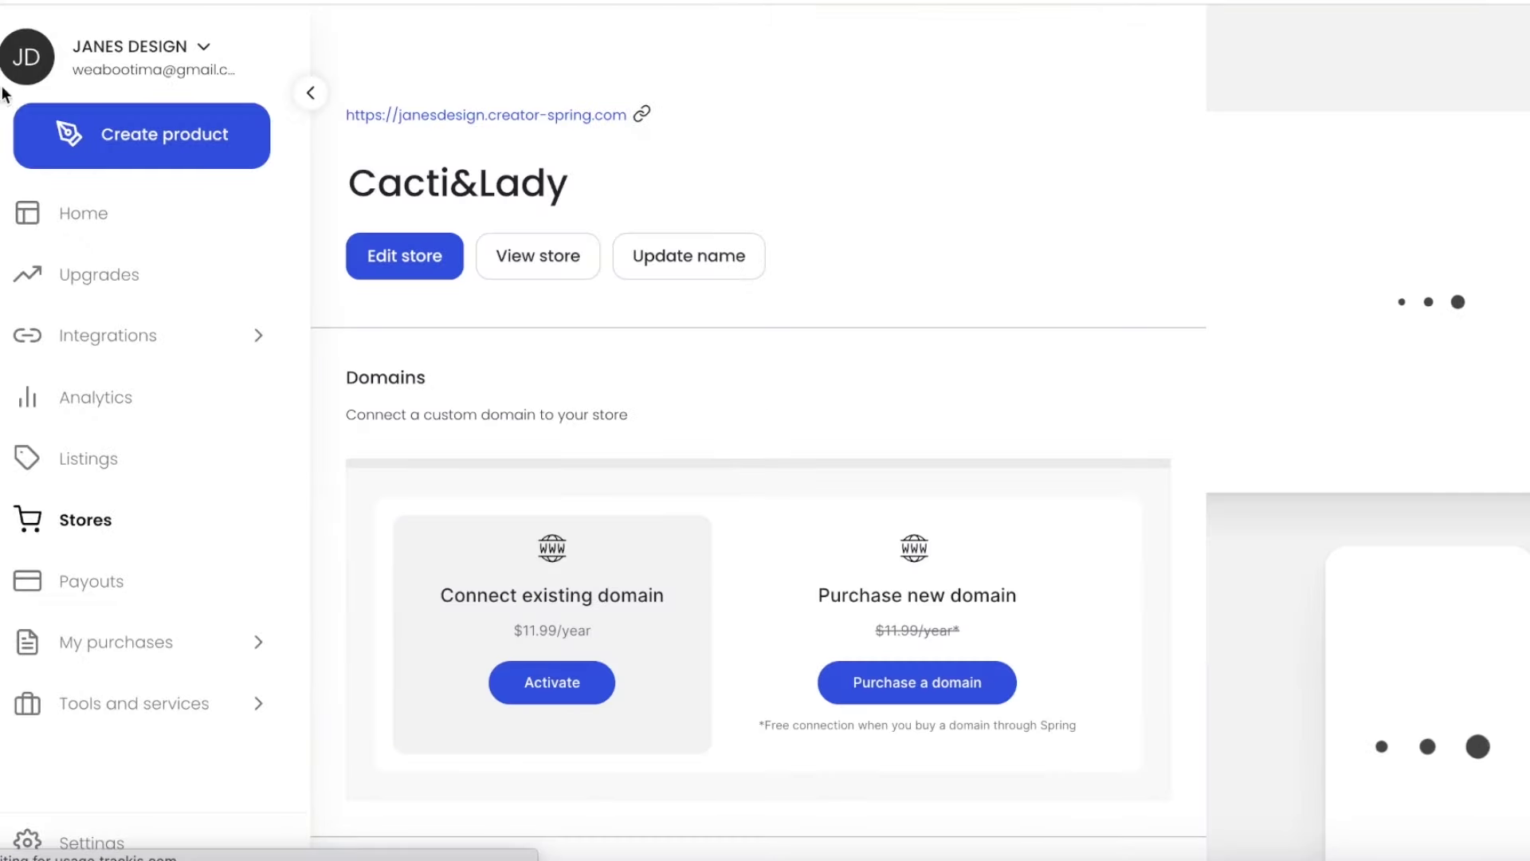
Step: Go to the dashboard home, check where the Edit store quick action leads, and return to the home page
left_click(85, 67)
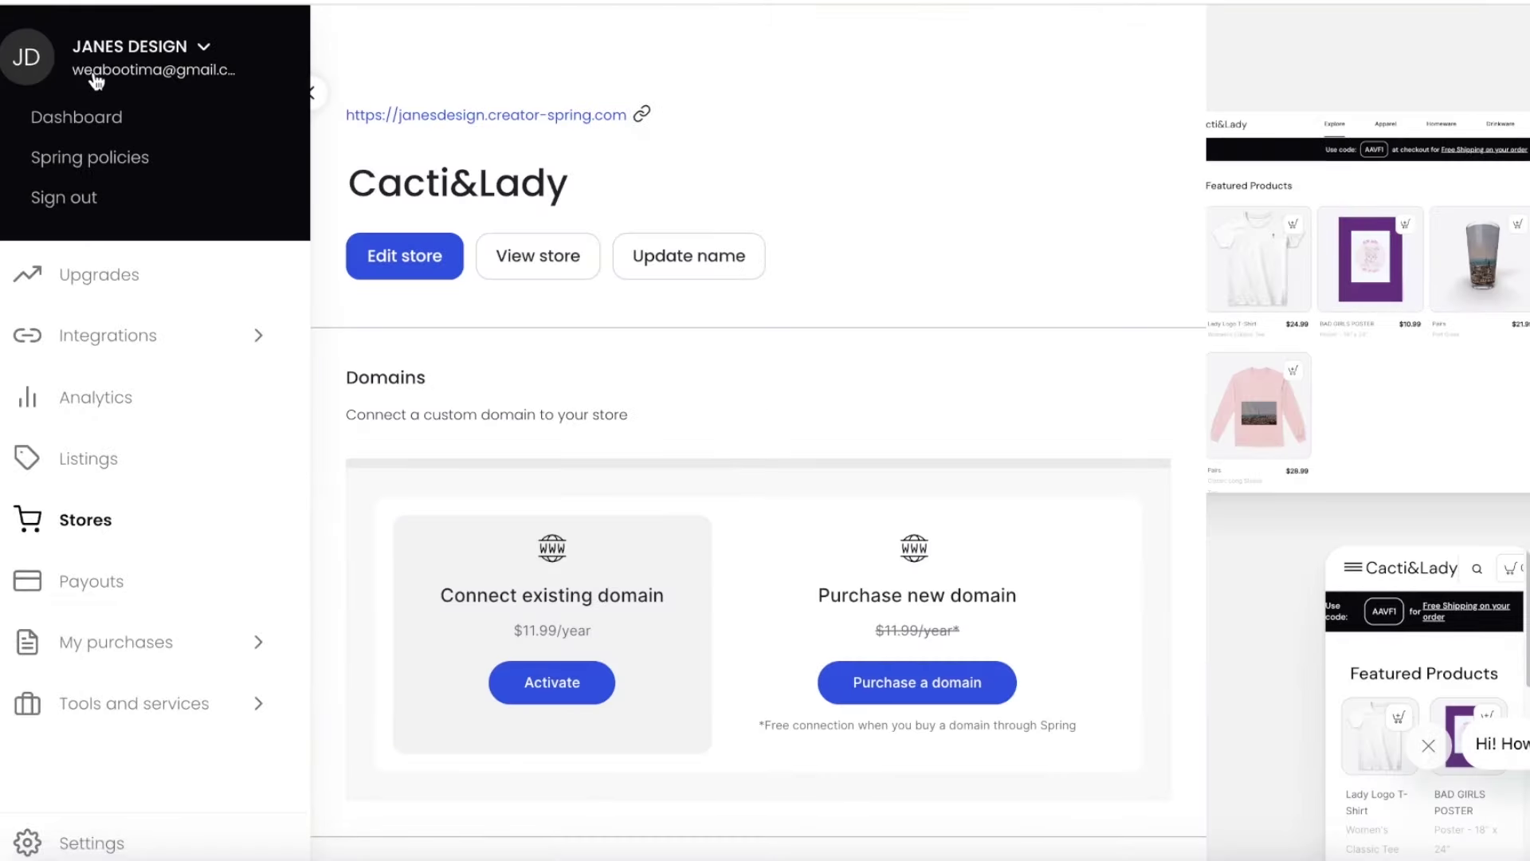
left_click(95, 119)
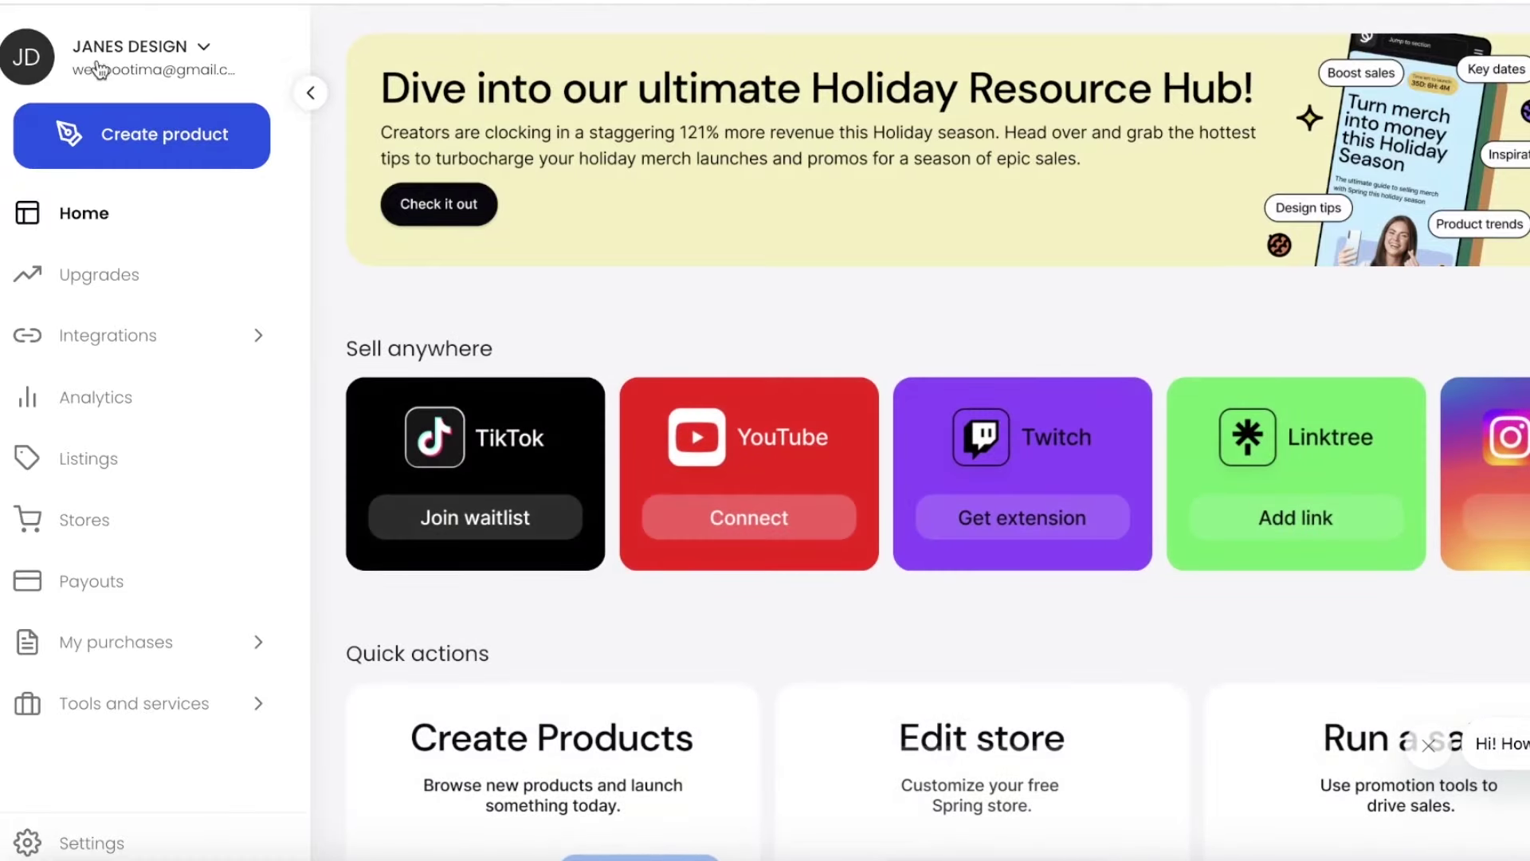
scroll(1025, 305, "down", 4)
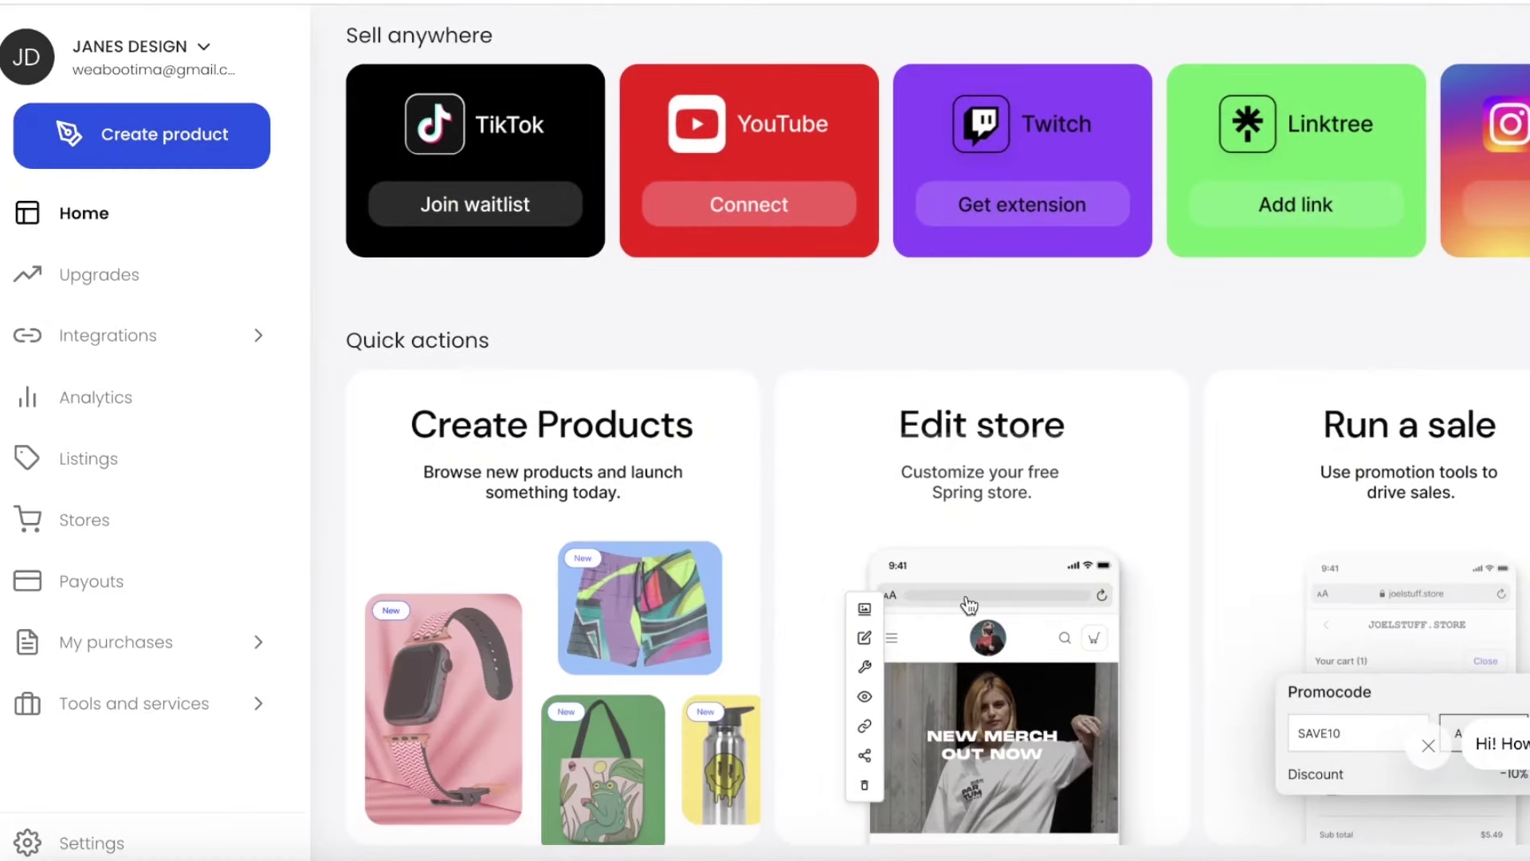
left_click(970, 604)
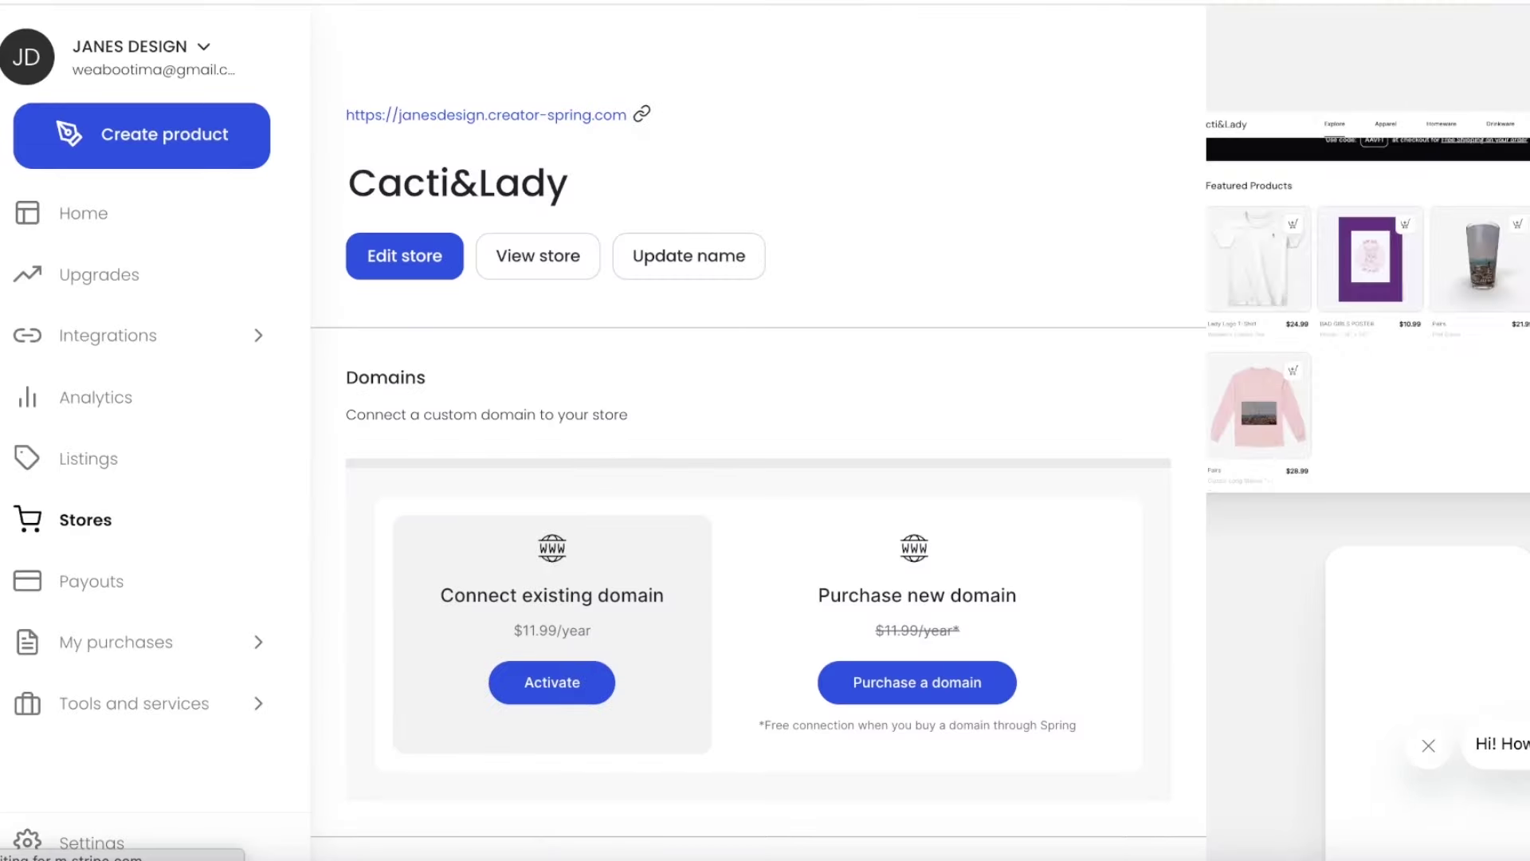
key("alt+Left")
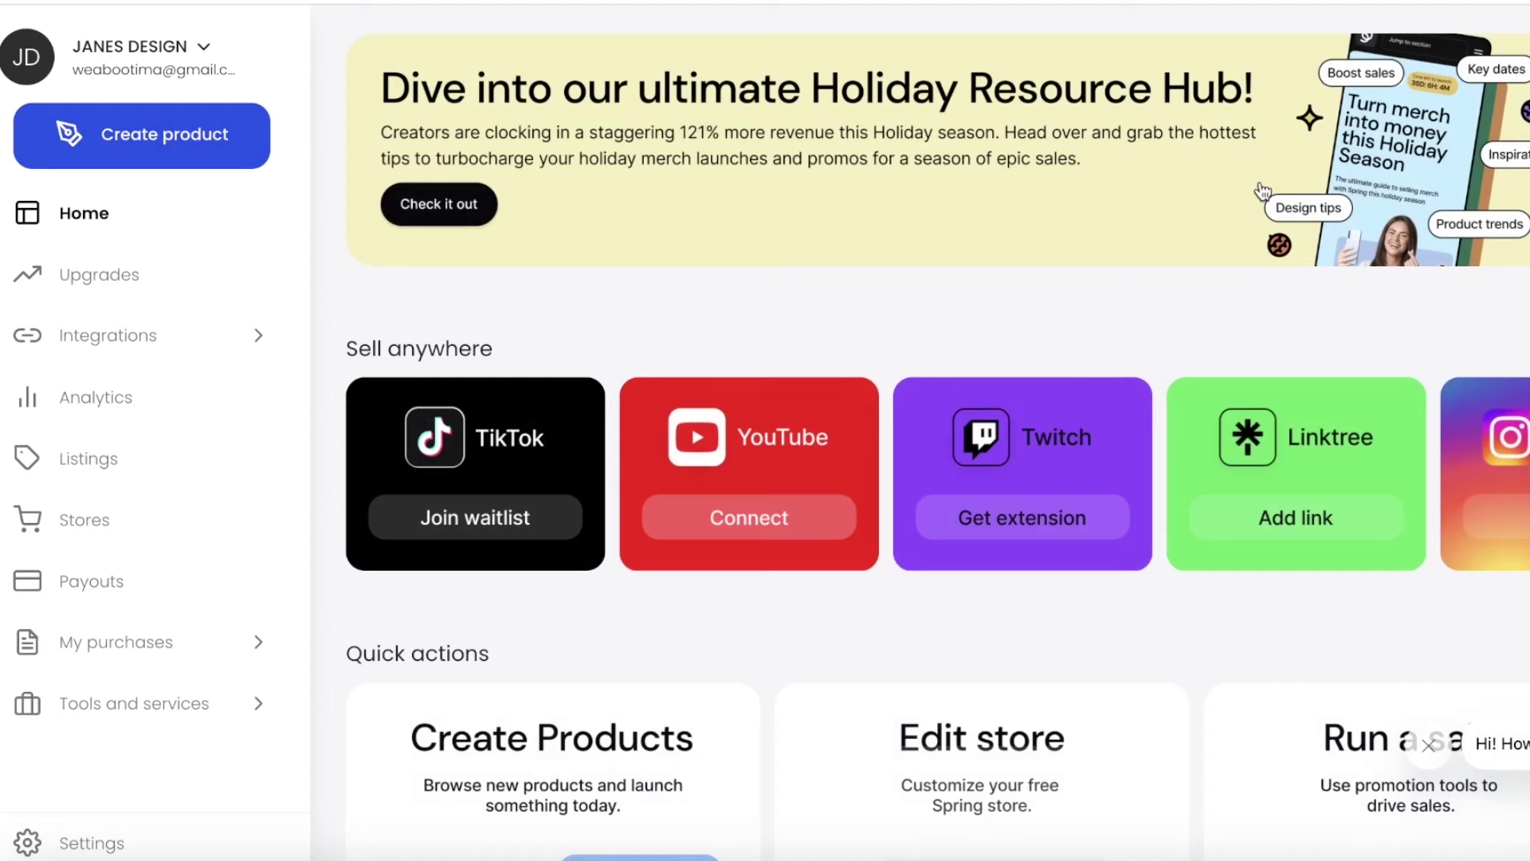
Step: Review the dashboard home's quick actions and browse the platforms offered under Sell anywhere
scroll(1259, 189, "down", 4)
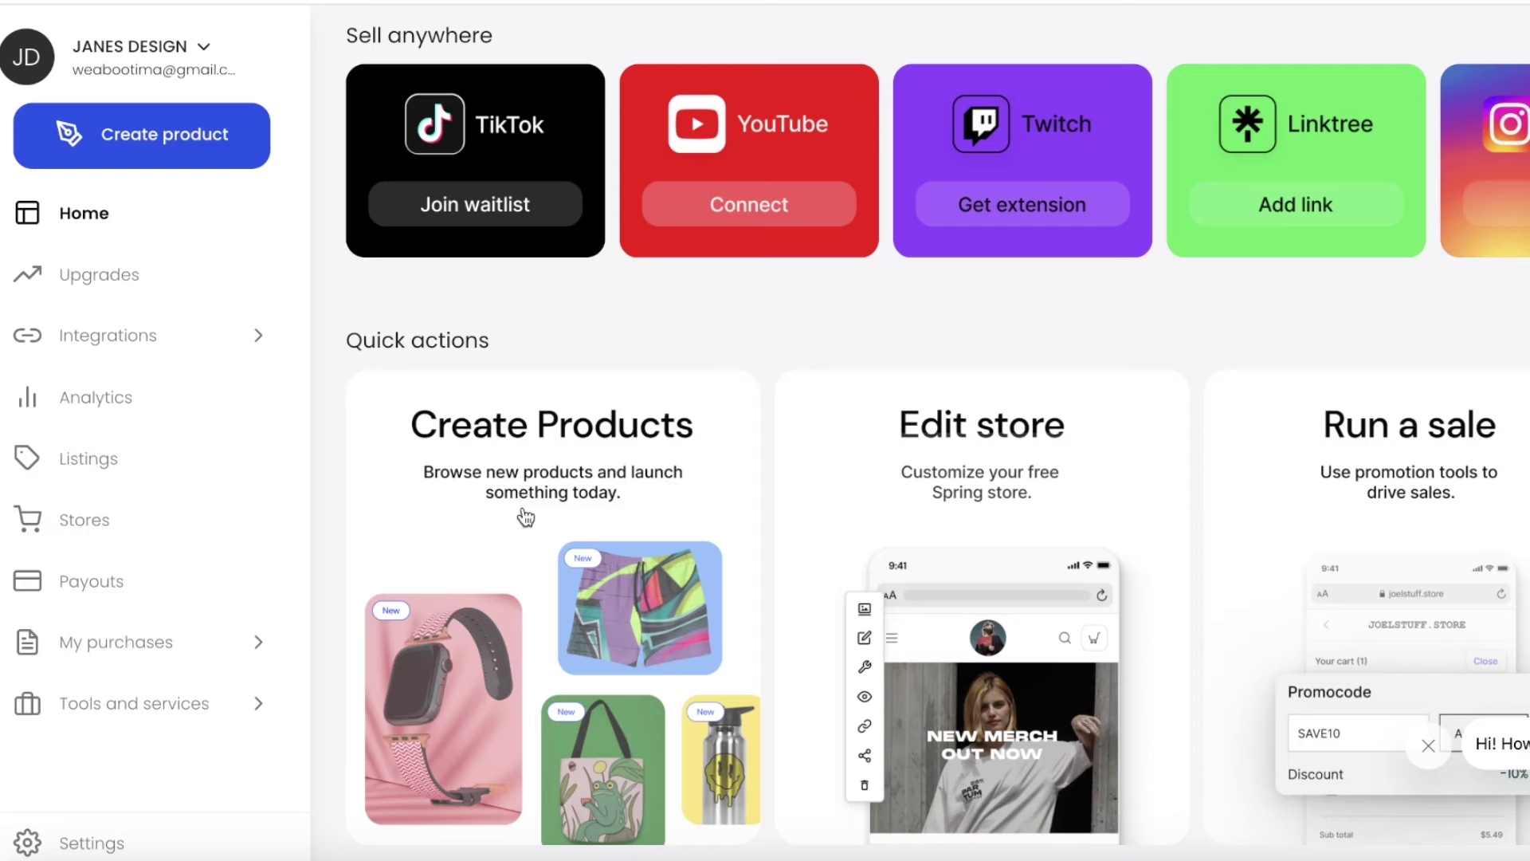
scroll(528, 517, "up", 4)
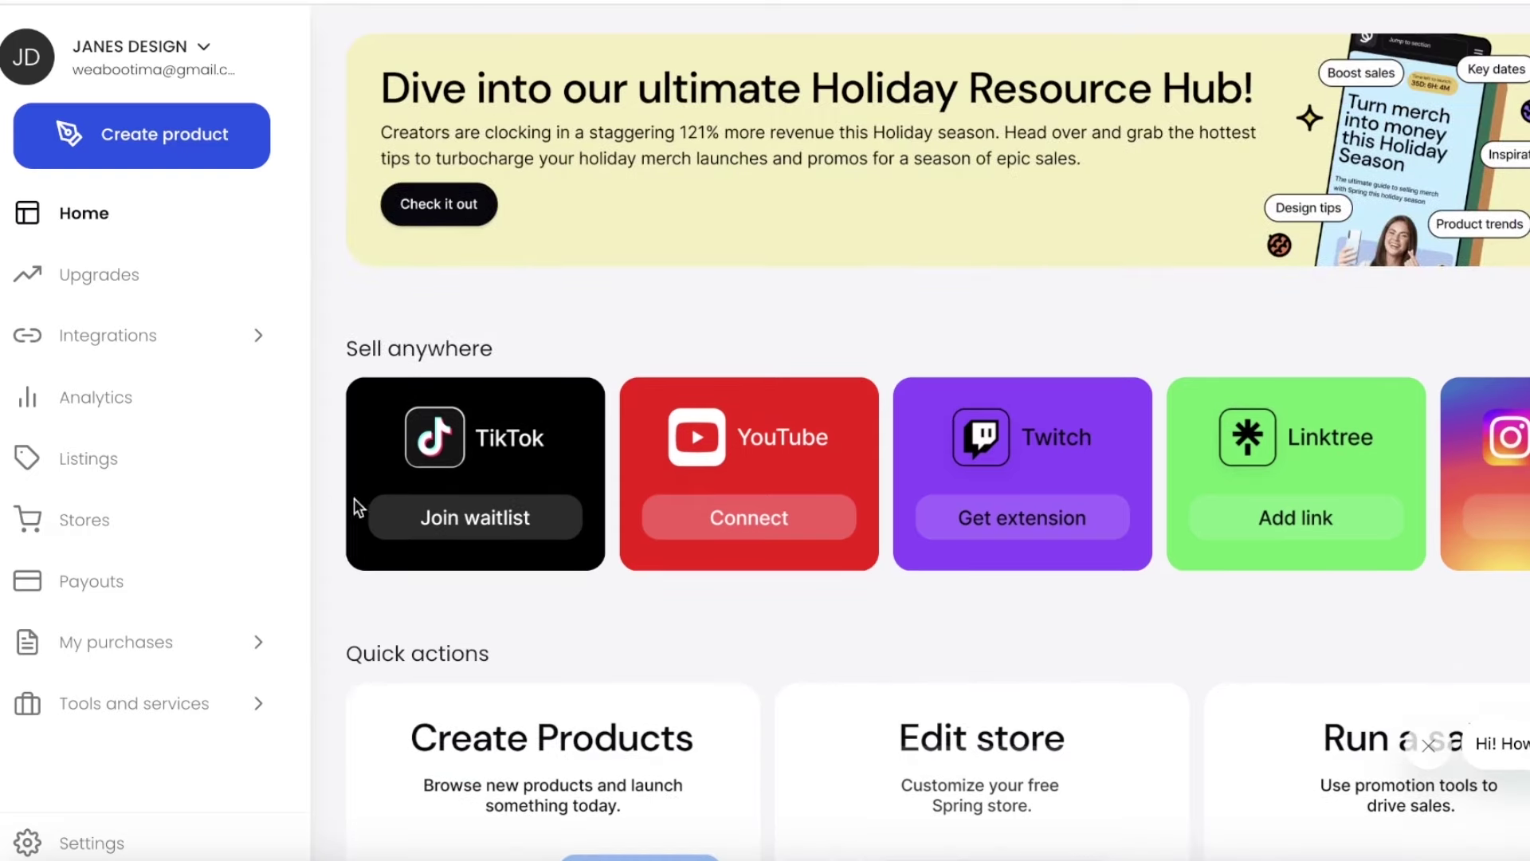
scroll(919, 473, "right", 4)
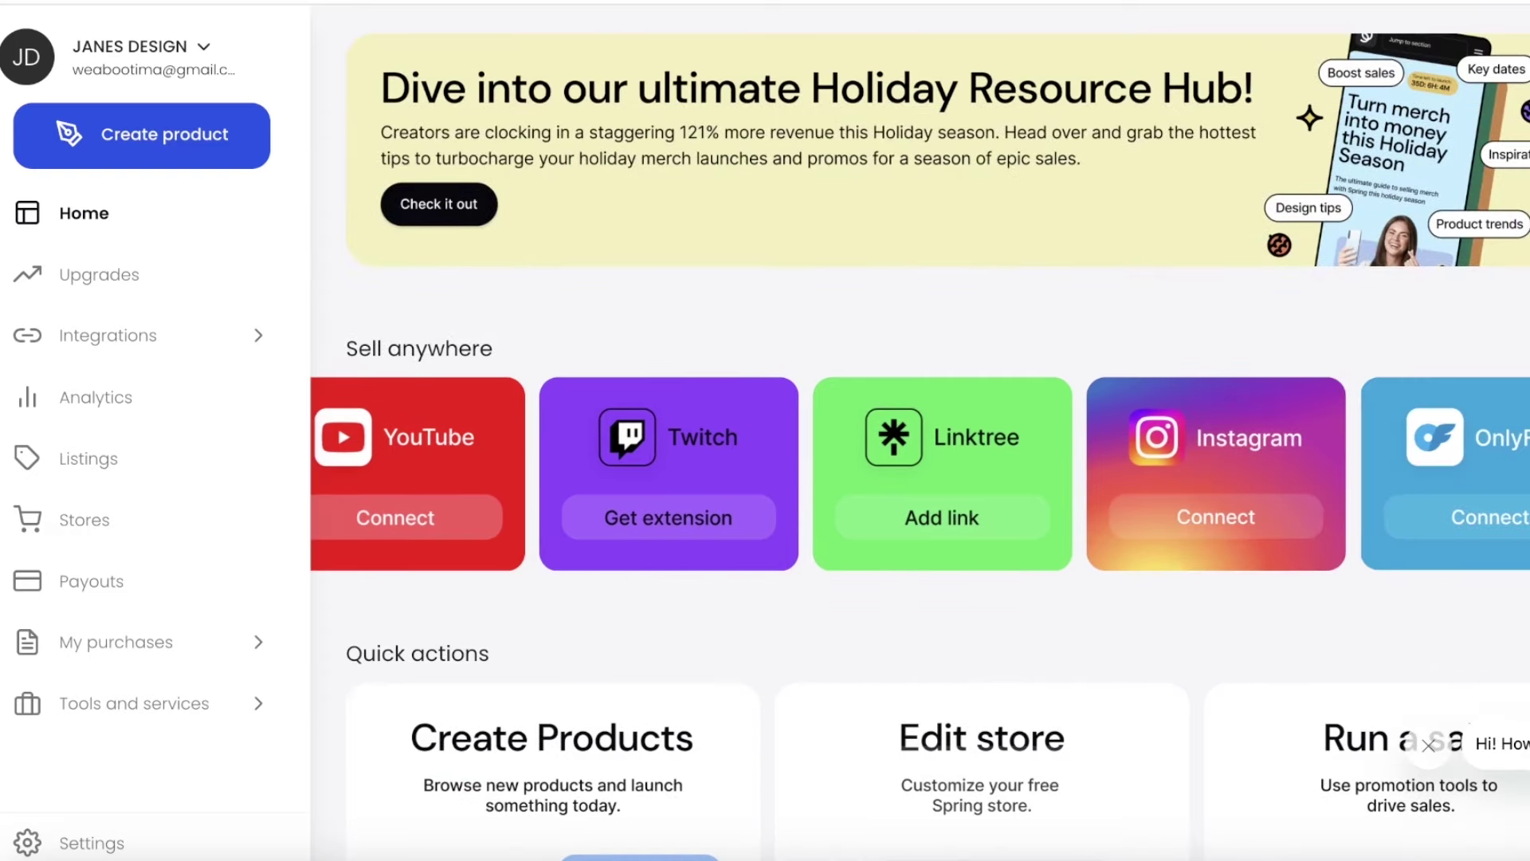
scroll(919, 473, "right", 3)
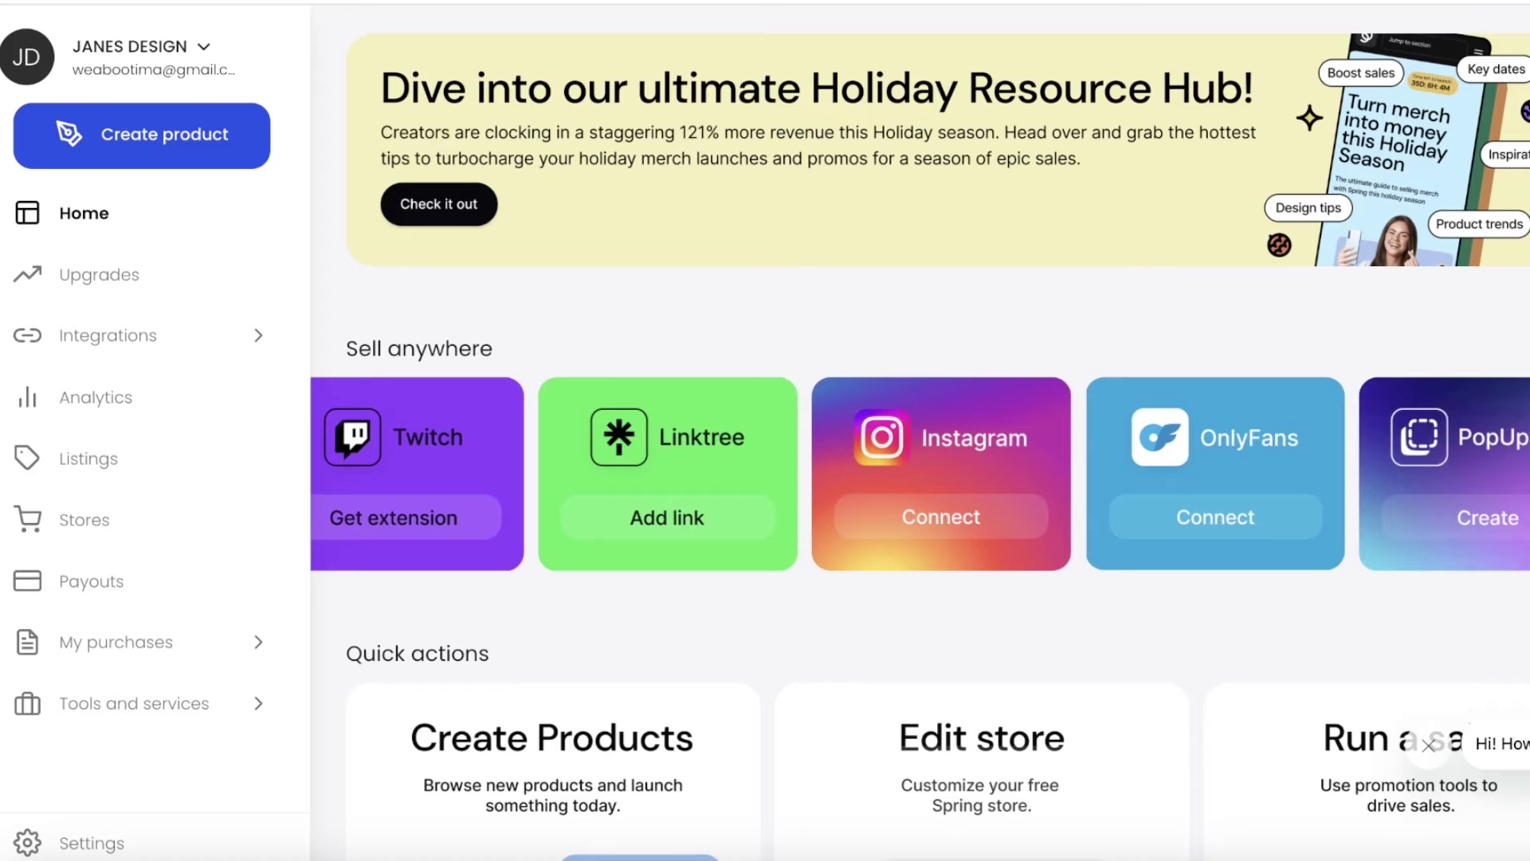
scroll(919, 473, "left", 7)
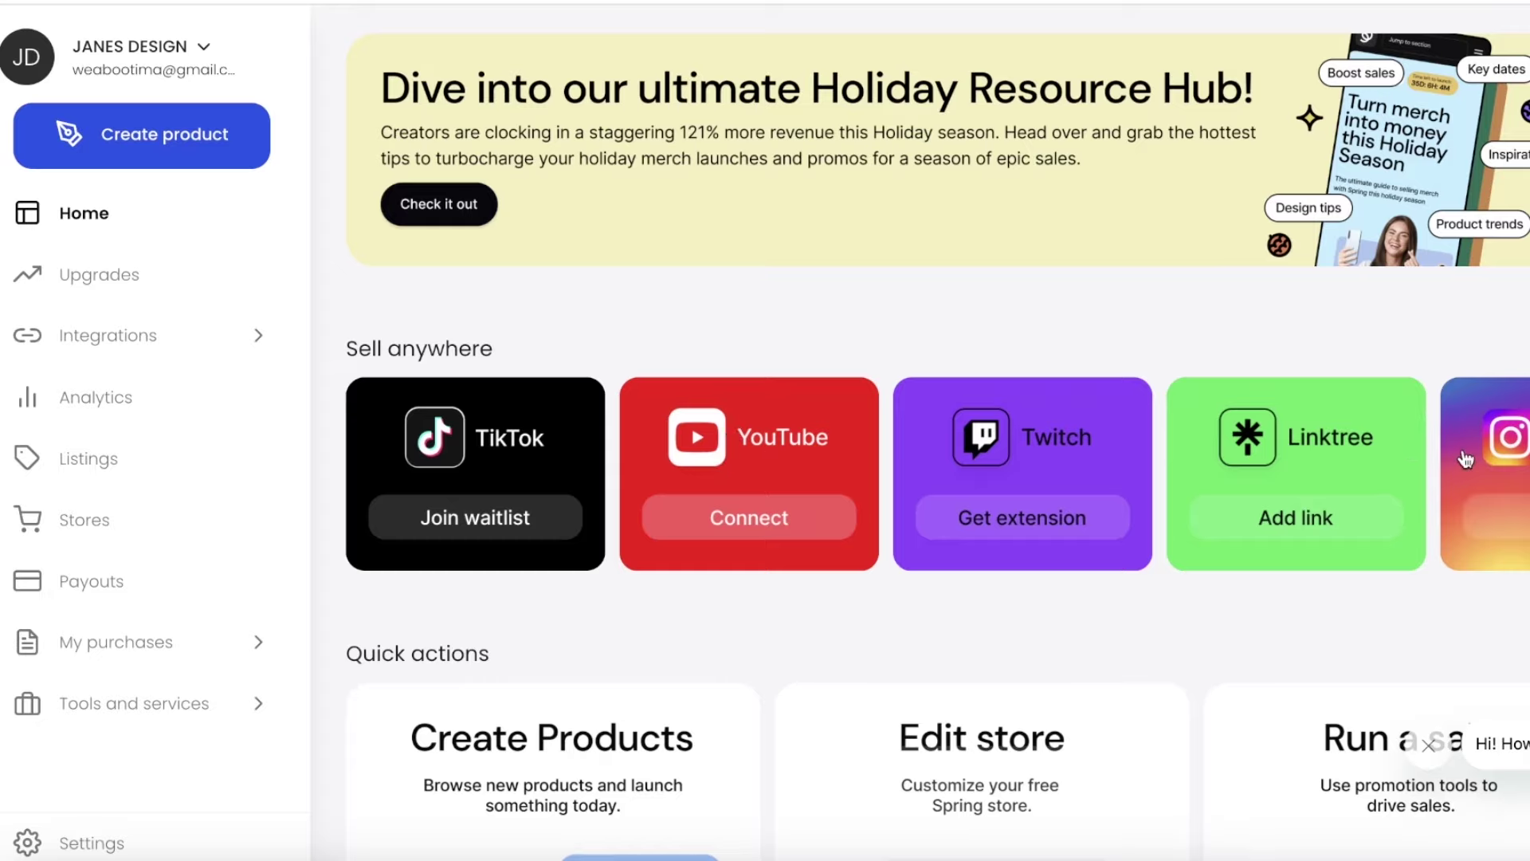
Step: Open the Instagram integration and read its eligibility requirements and all of its setup instructions
left_click(1502, 515)
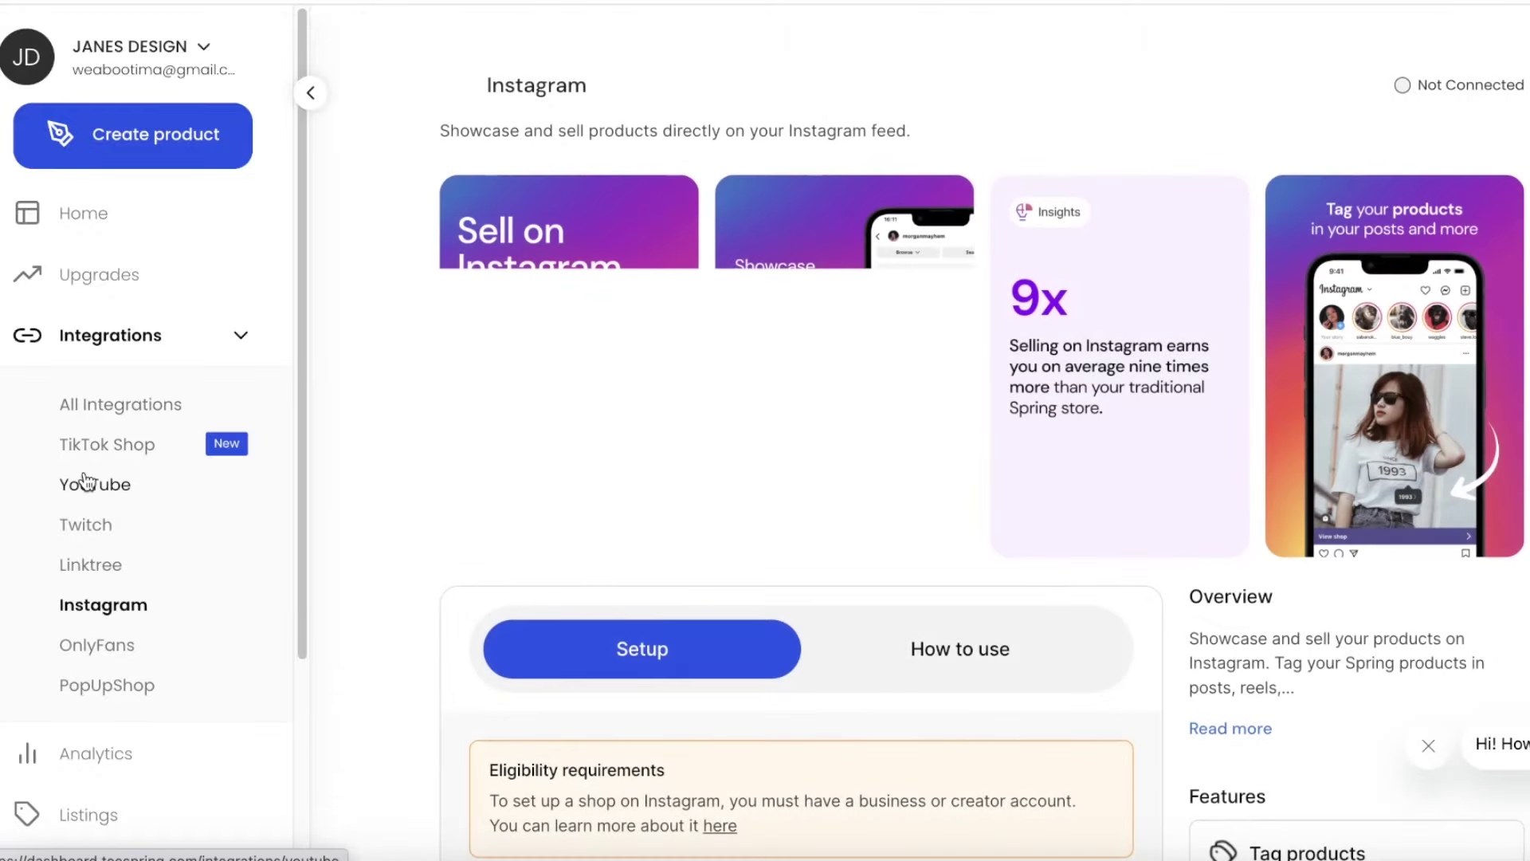
scroll(899, 359, "down", 10)
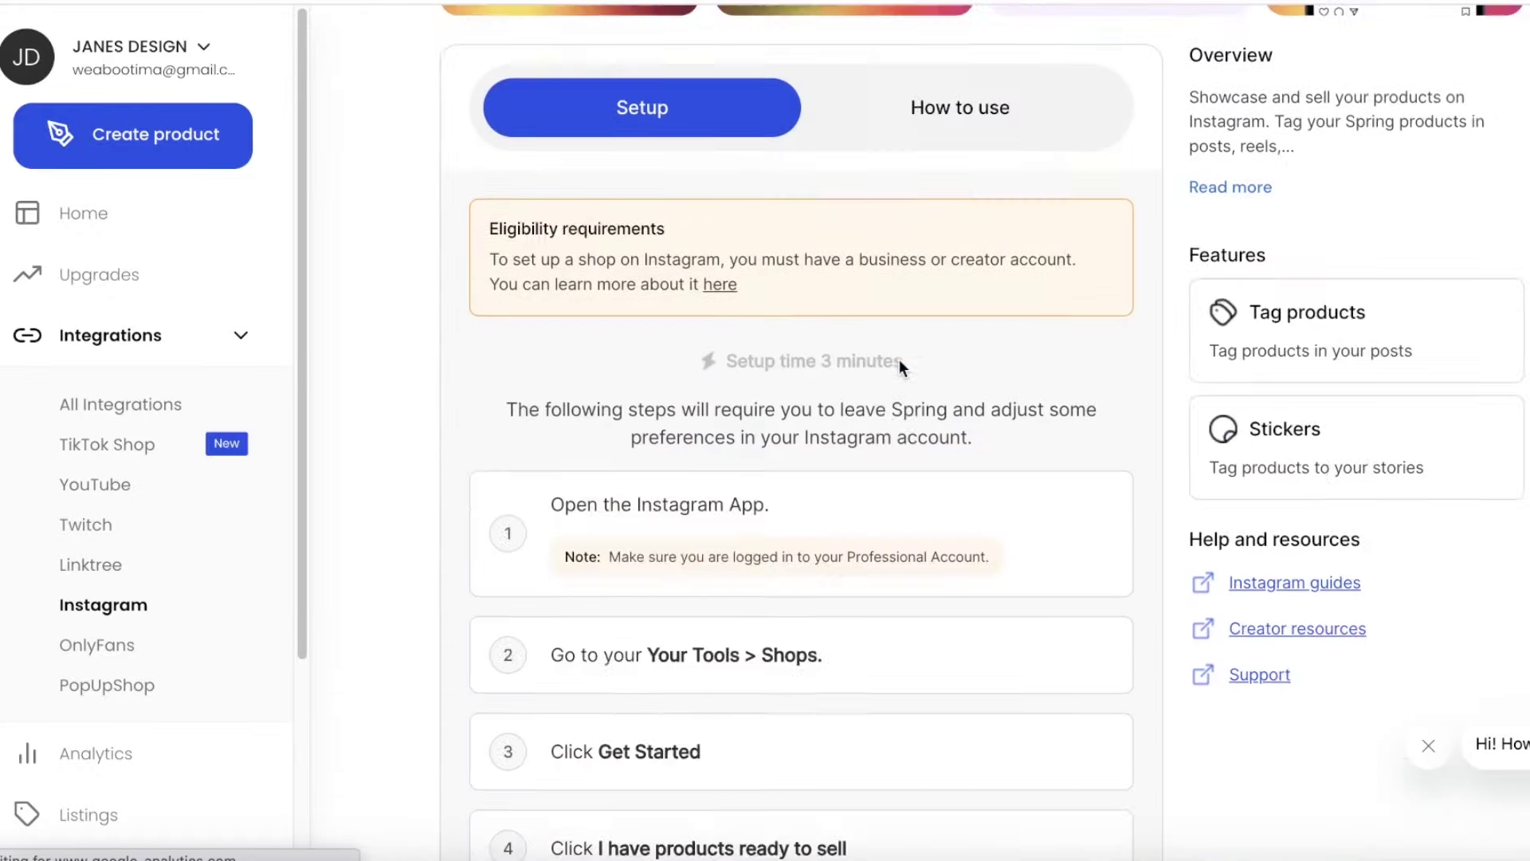
scroll(698, 333, "down", 2)
scroll(696, 332, "up", 5)
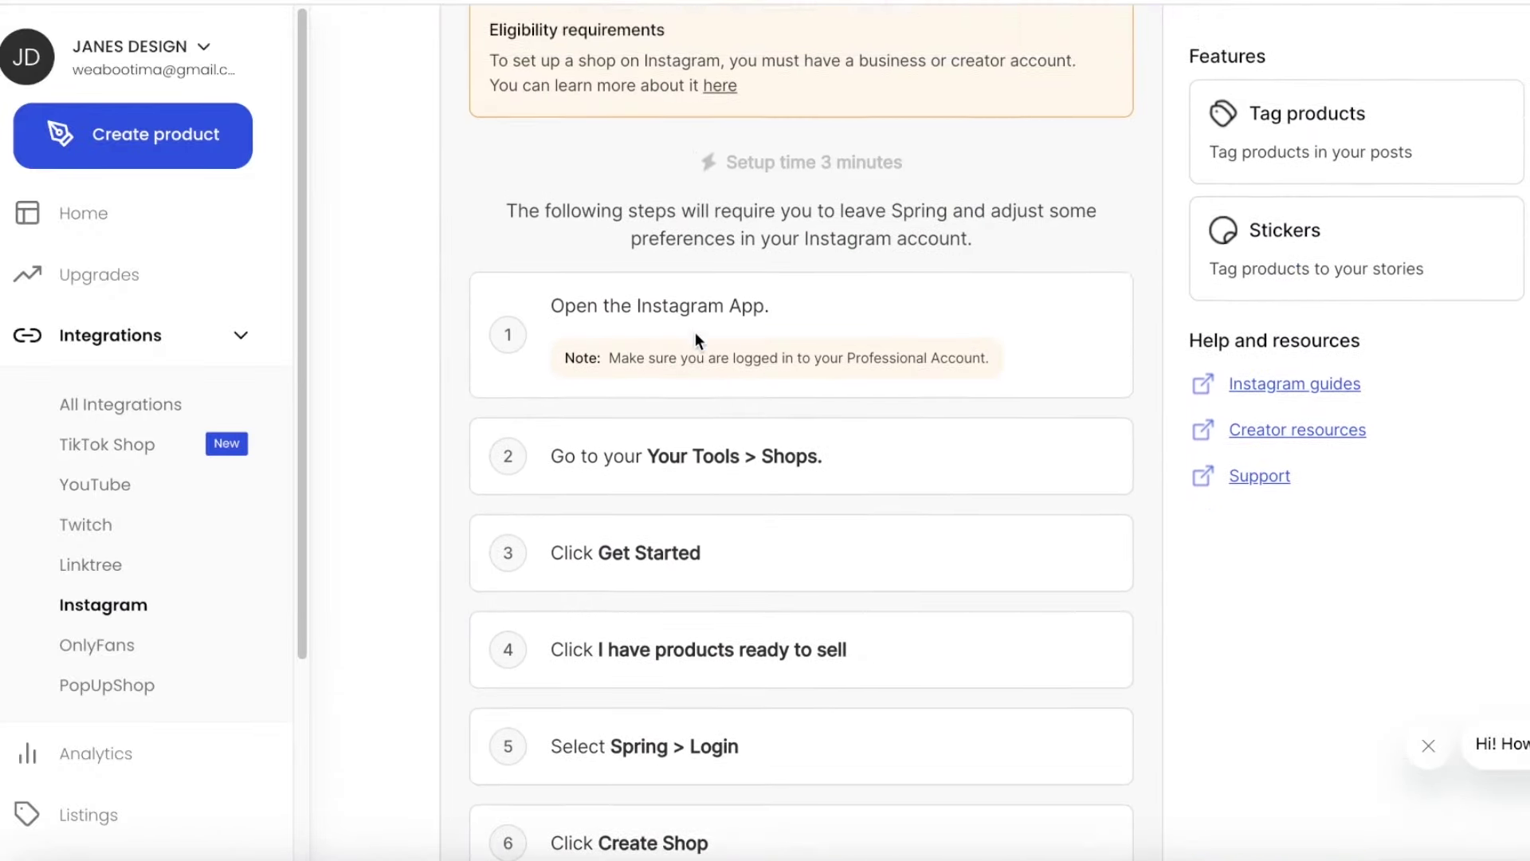
scroll(688, 335, "up", 1)
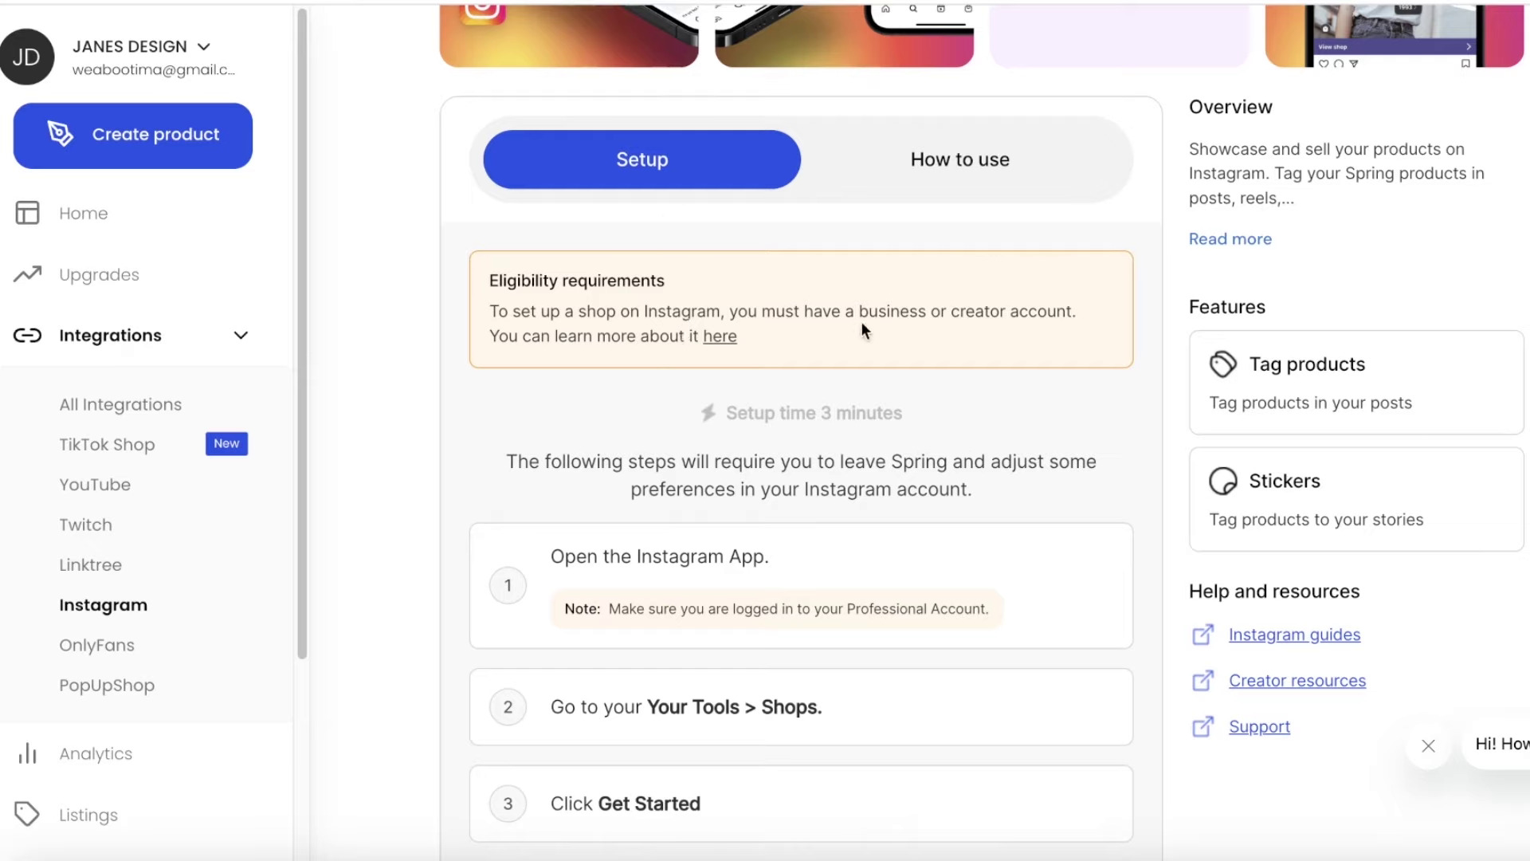
left_click_drag(891, 312, 1084, 299)
left_click(833, 298)
scroll(751, 328, "down", 4)
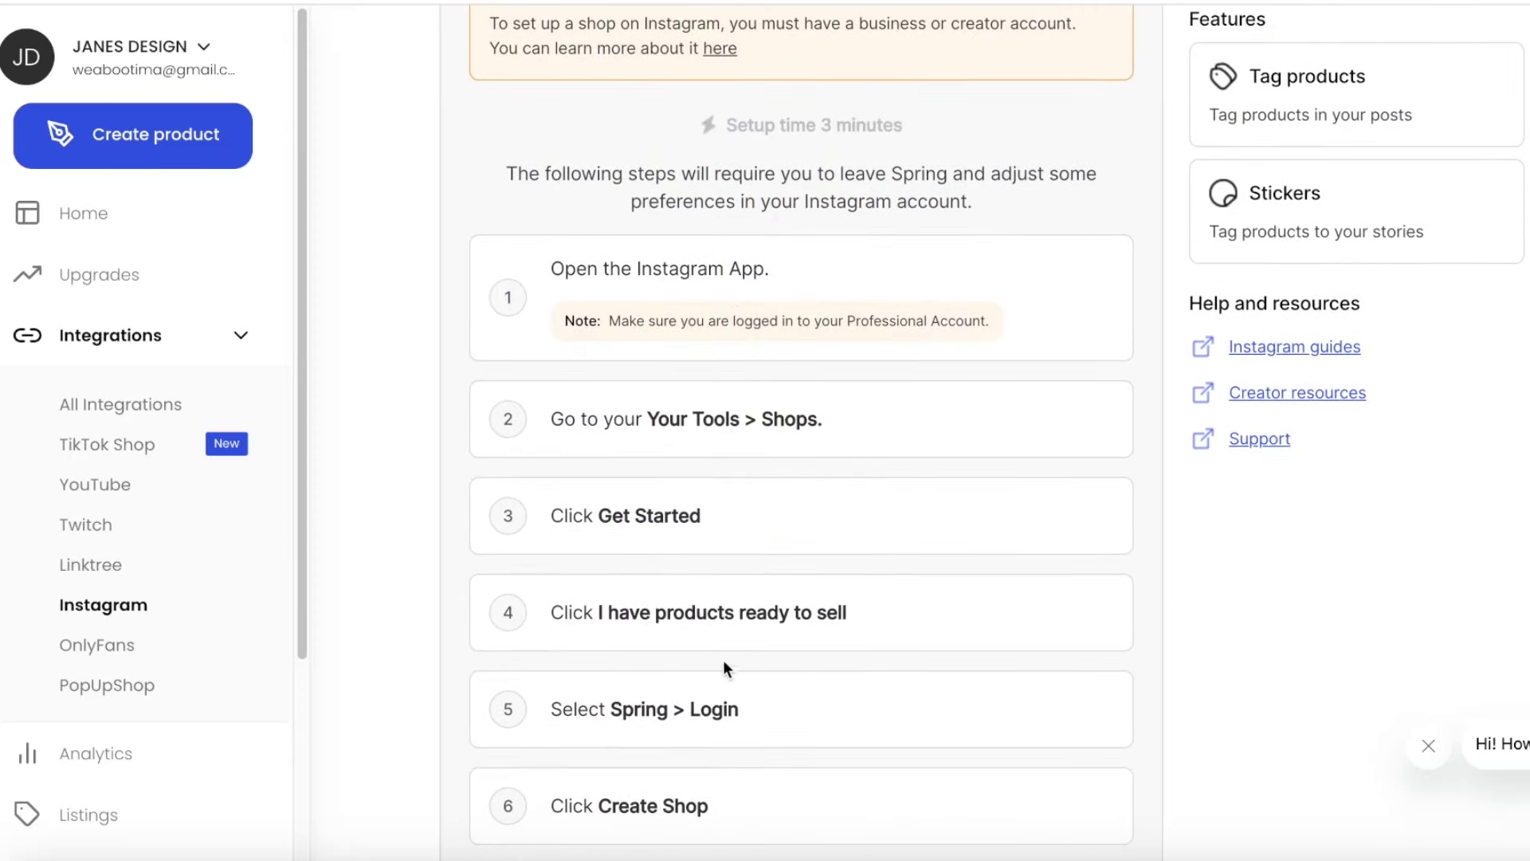
scroll(709, 290, "down", 6)
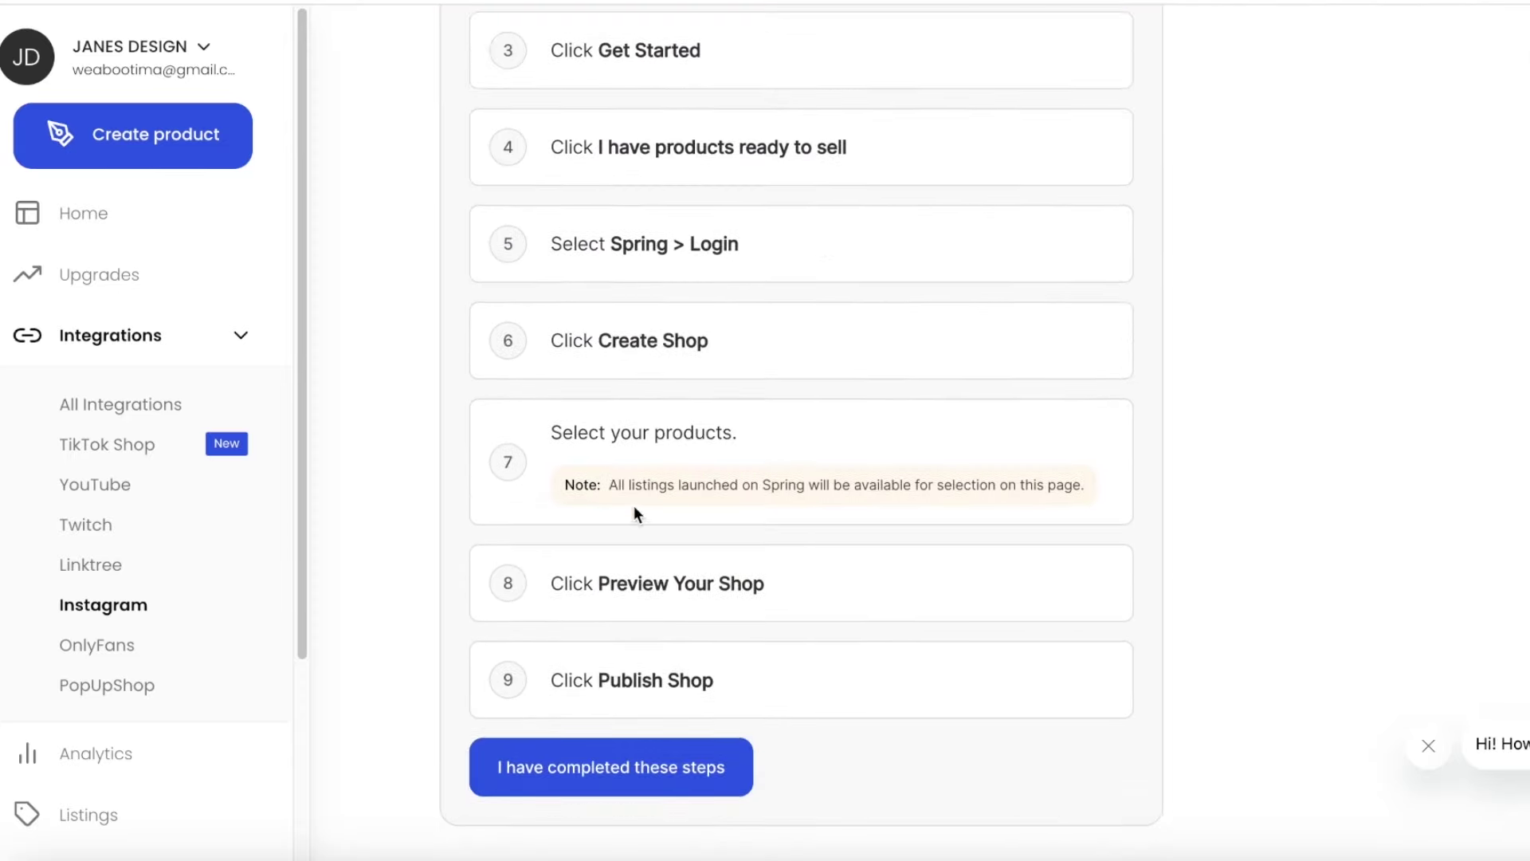
Step: Try to mark the Instagram integration's setup steps as completed
left_click(588, 762)
scroll(249, 283, "down", 3)
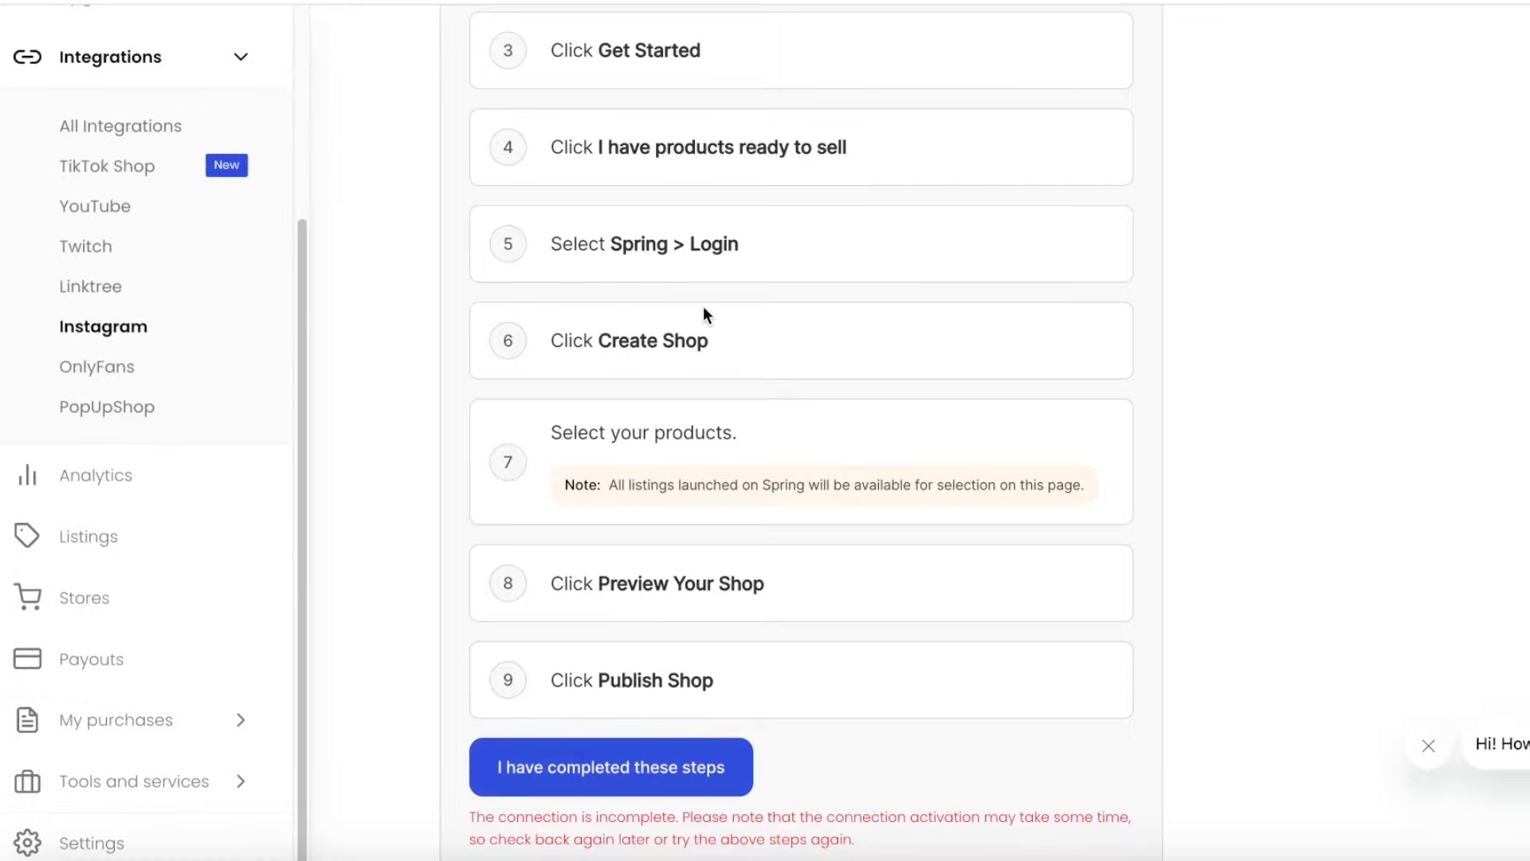
scroll(703, 311, "up", 3)
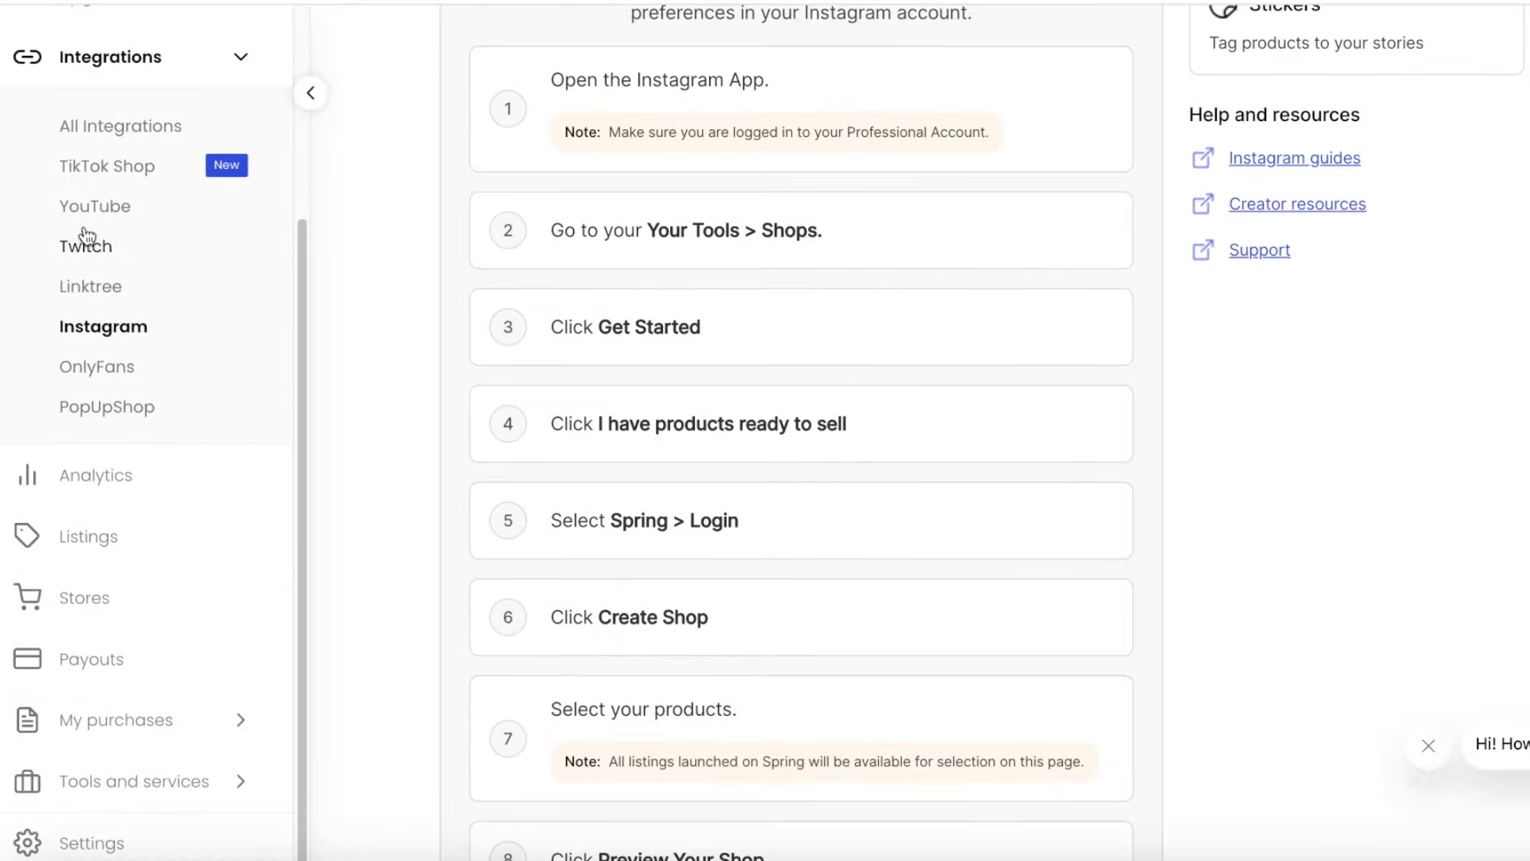
Step: Check the setup steps of the Linktree integration, and open the TikTok Shop integration
left_click(90, 279)
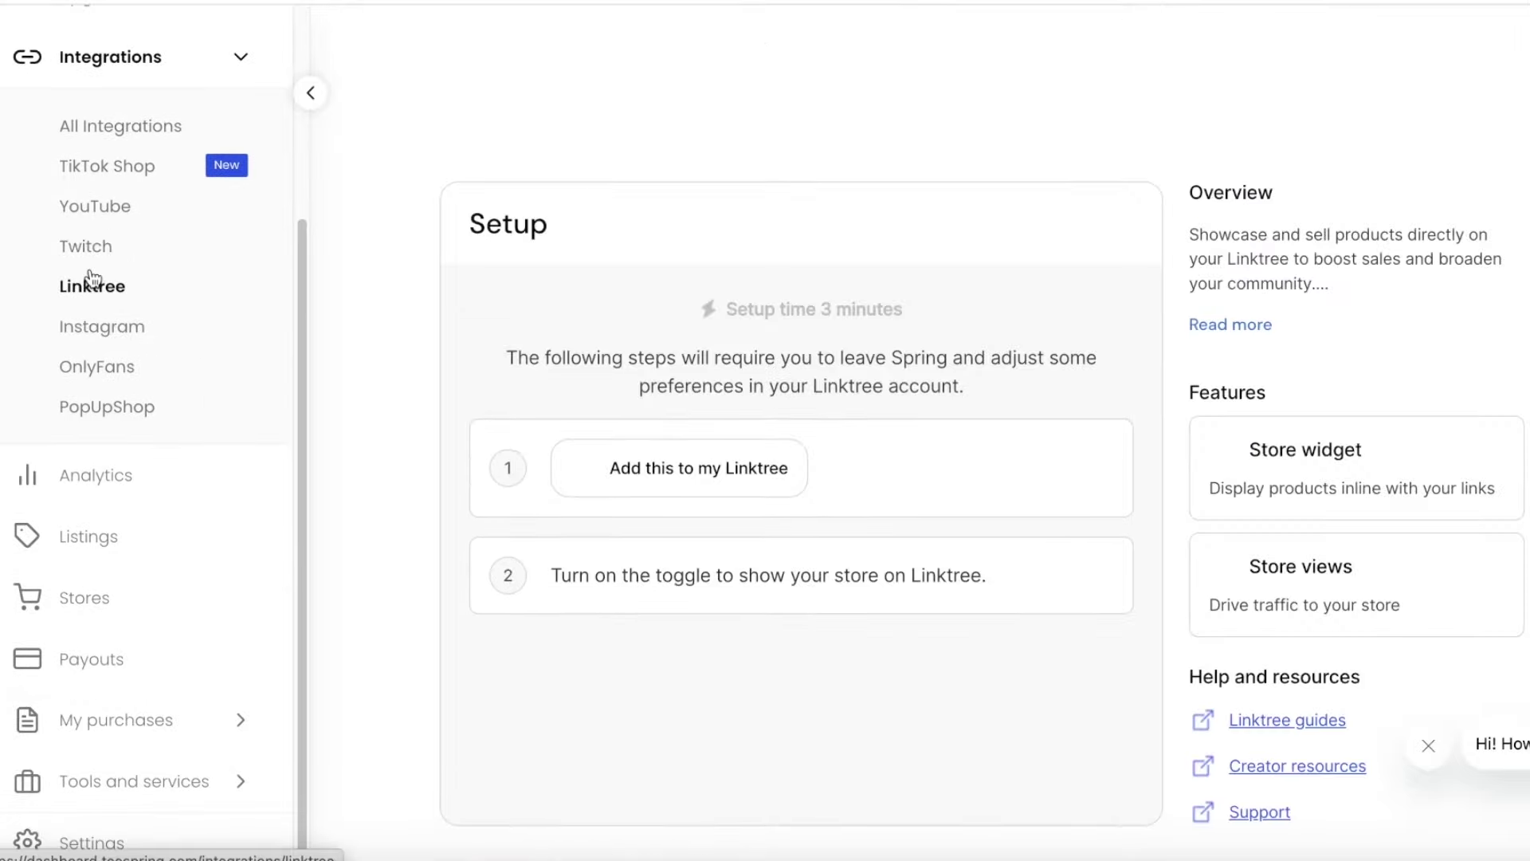
left_click(133, 162)
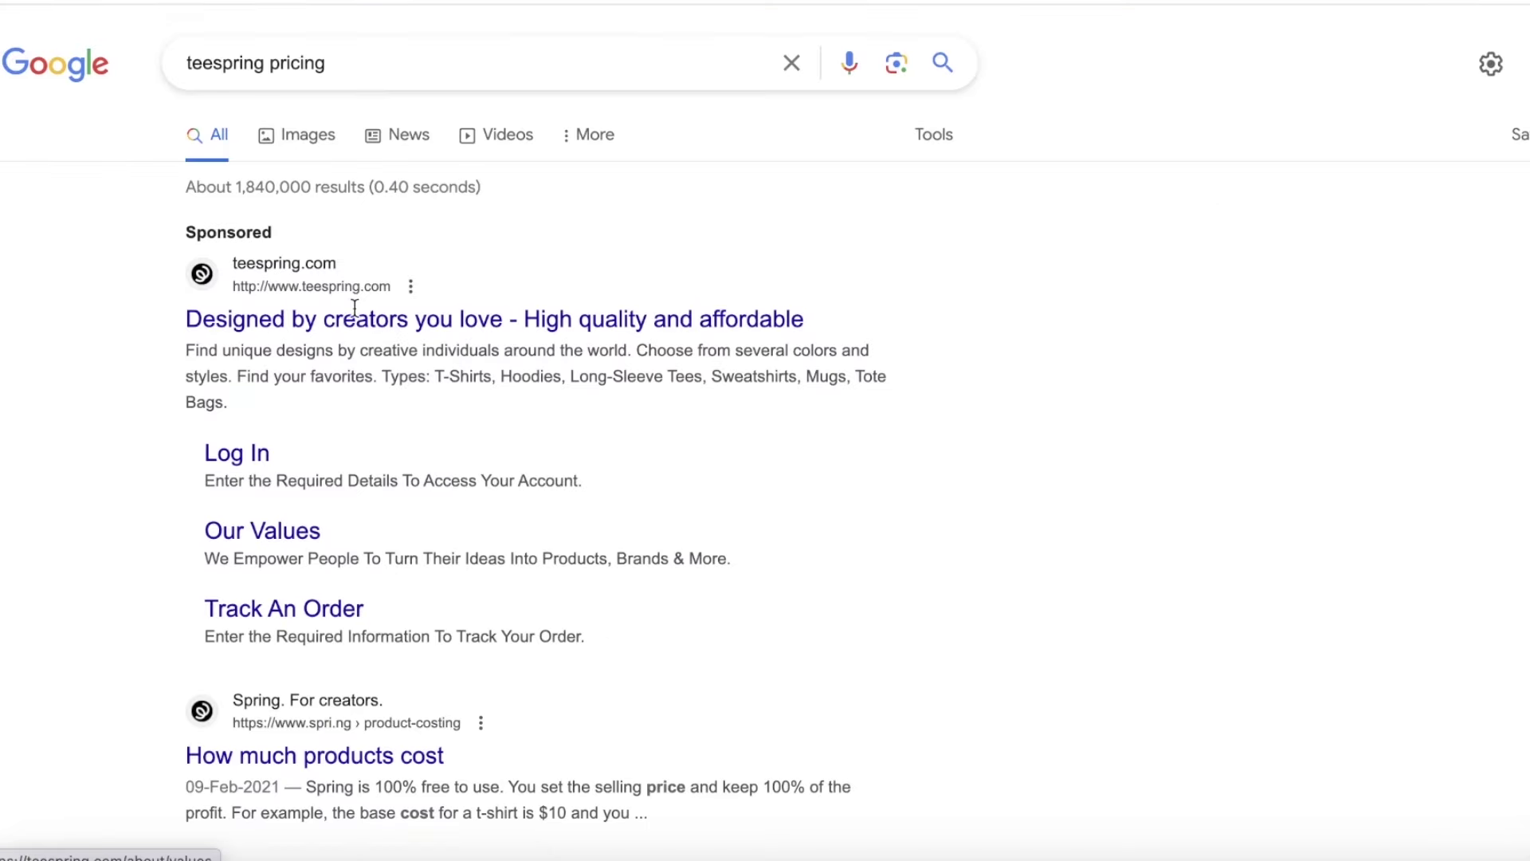
Step: From the Google results for "teespring pricing", view the sponsored Teespring site and return to the results
left_click(400, 322)
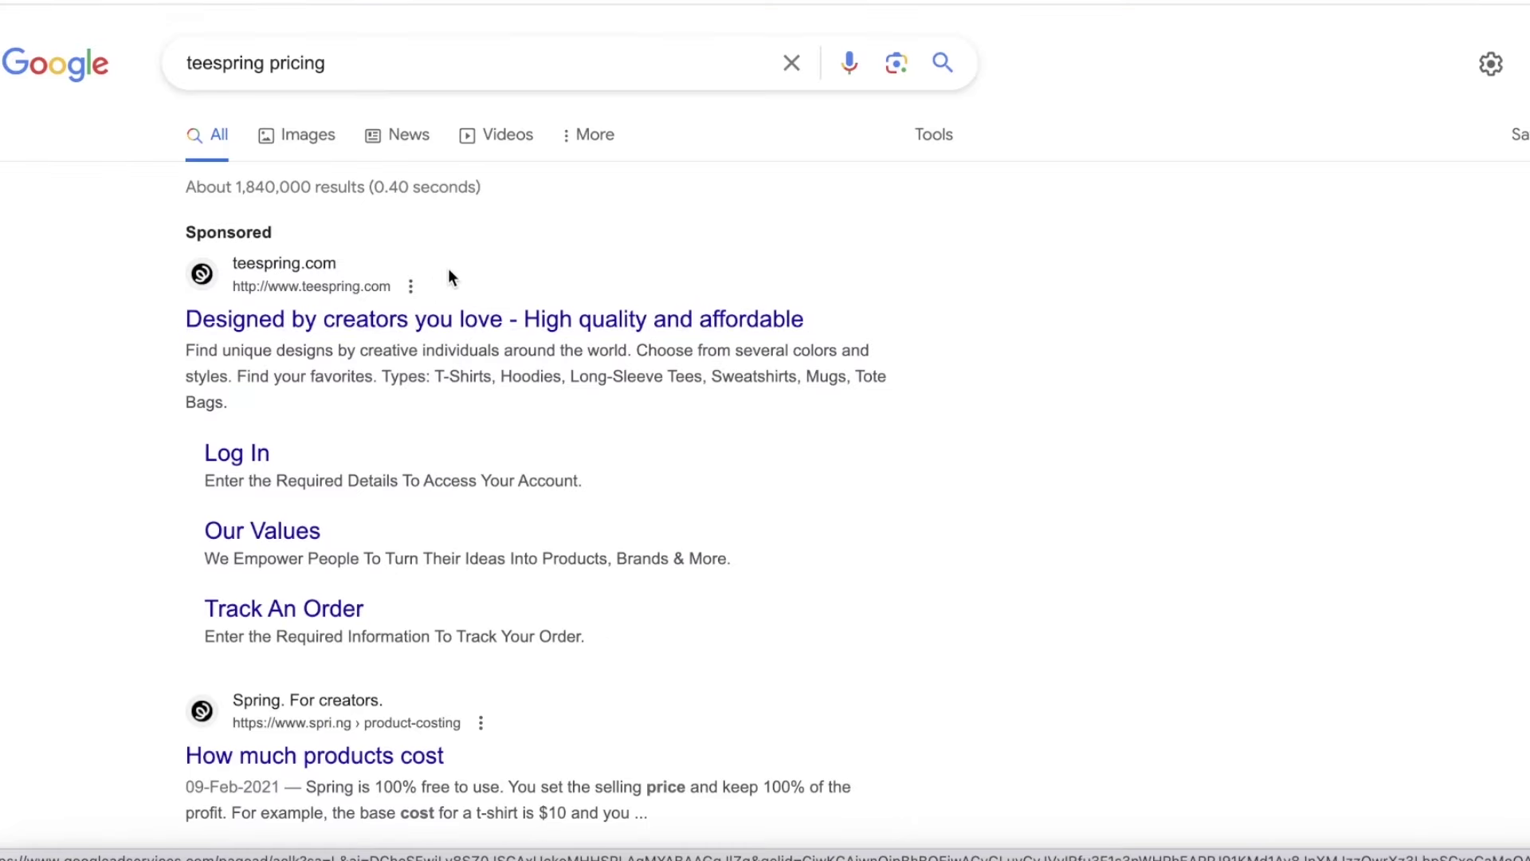
scroll(449, 268, "down", 10)
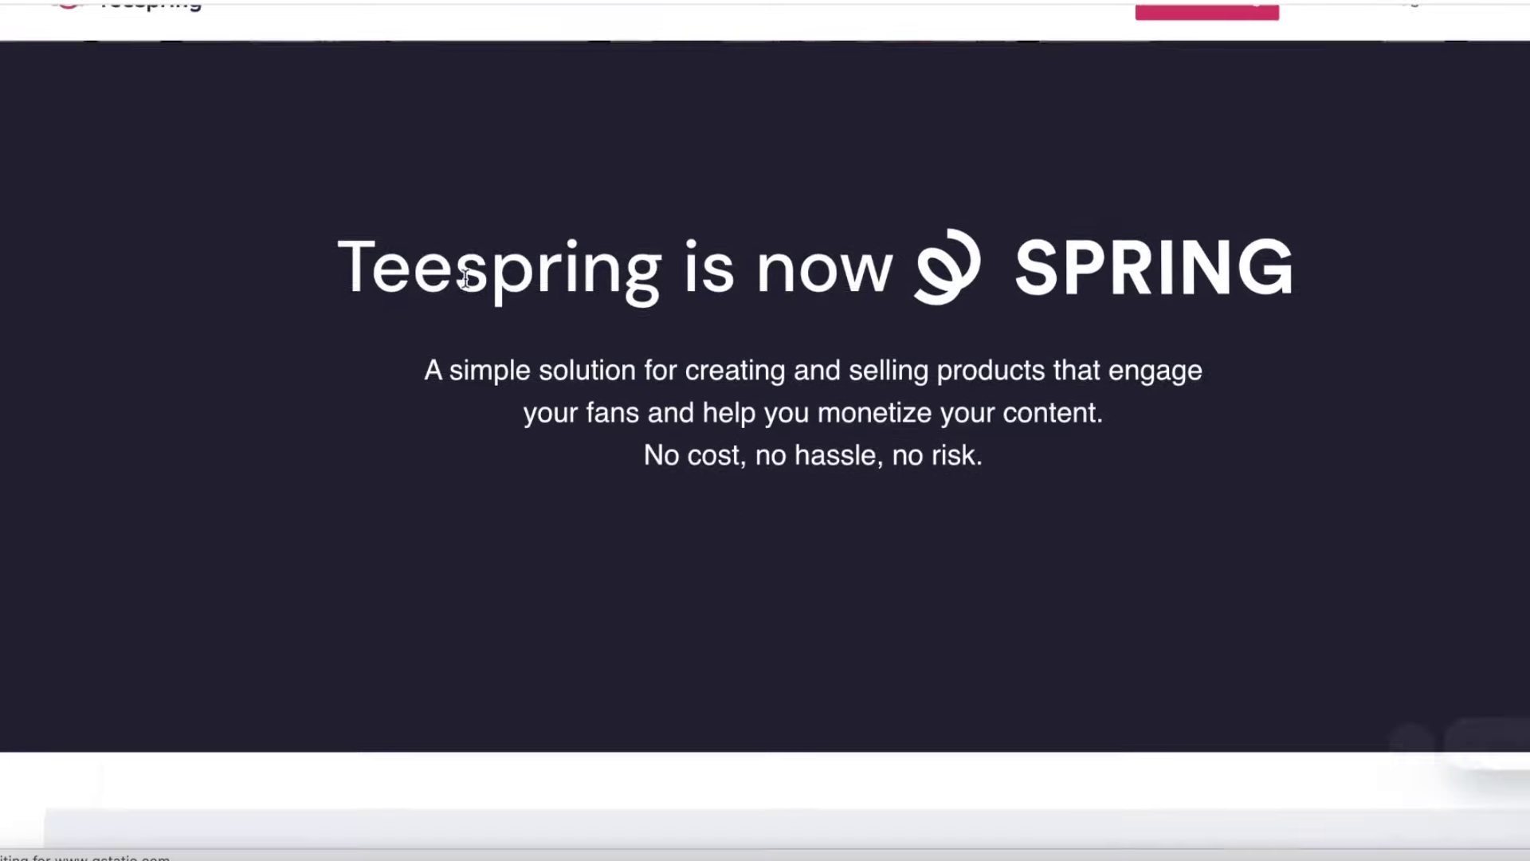
scroll(823, 275, "up", 10)
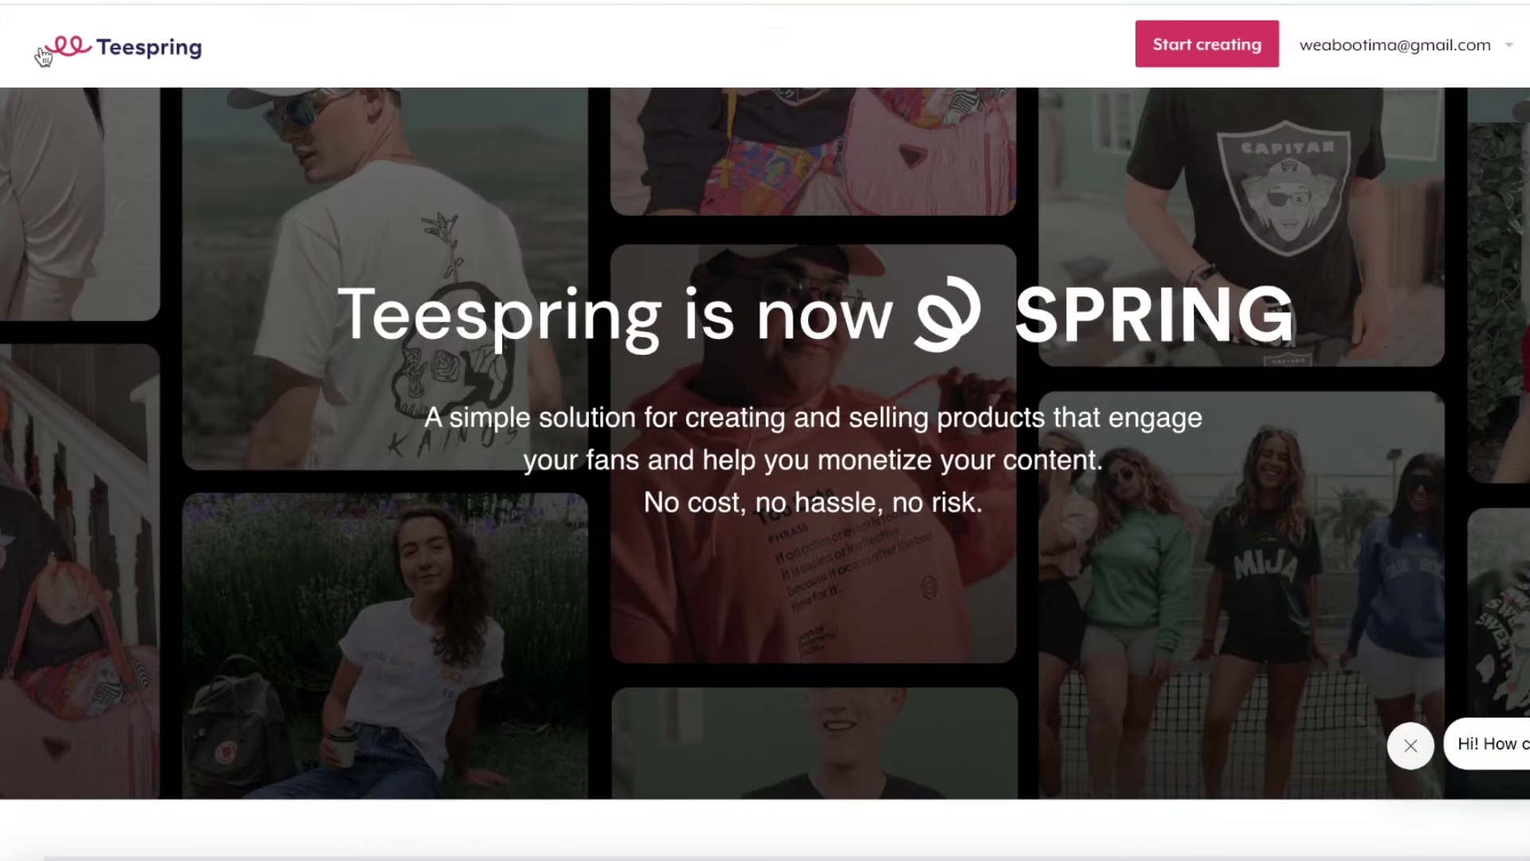
key("alt+Left")
scroll(228, 461, "down", 9)
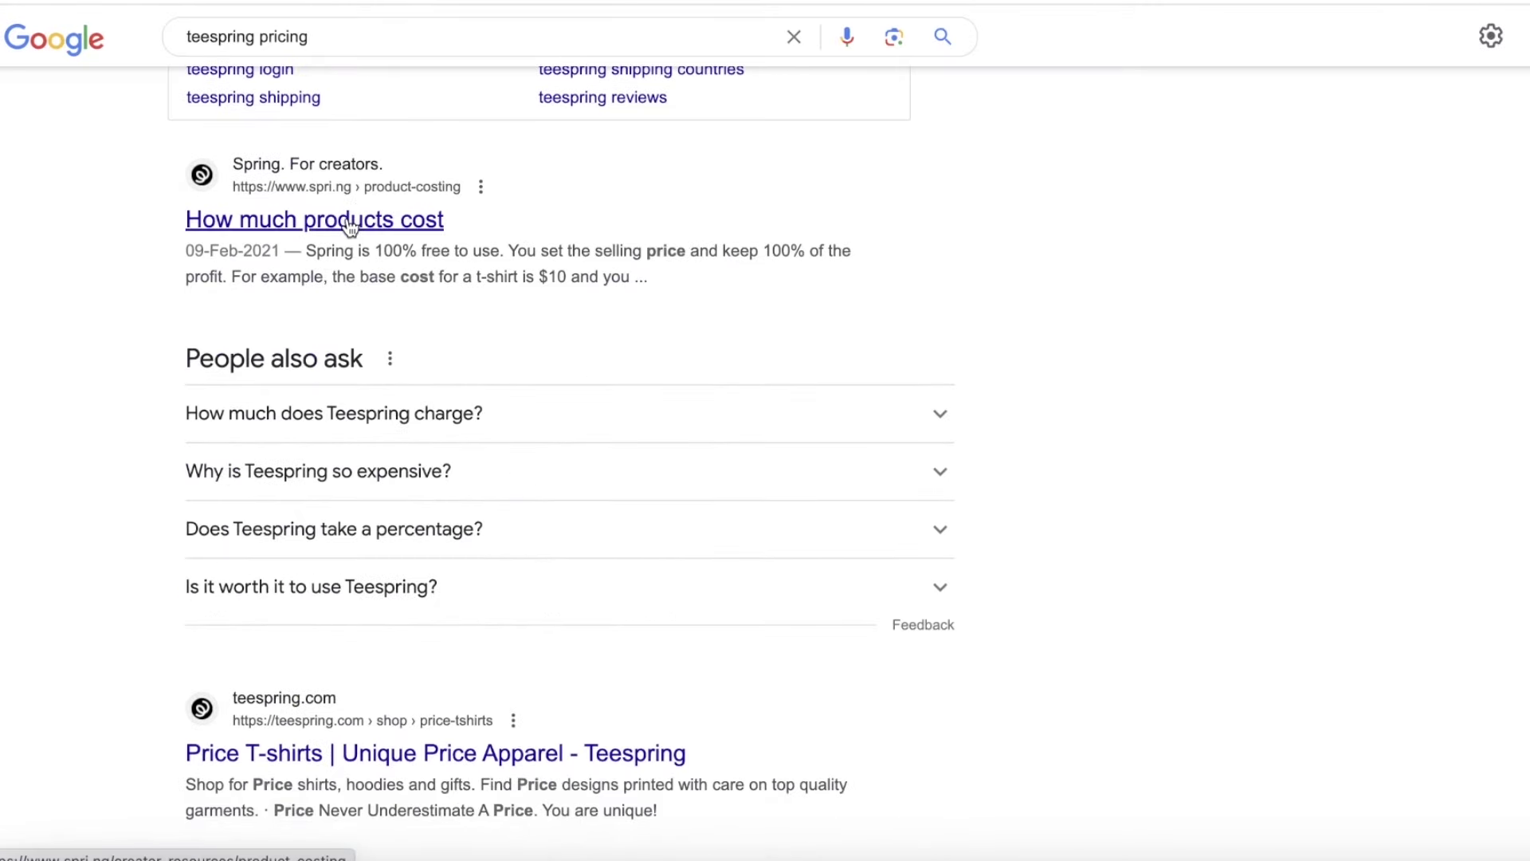
Step: Open Spring's "How much products cost" article and read its pricing explanation and the base cost tables for all product categories
left_click(352, 221)
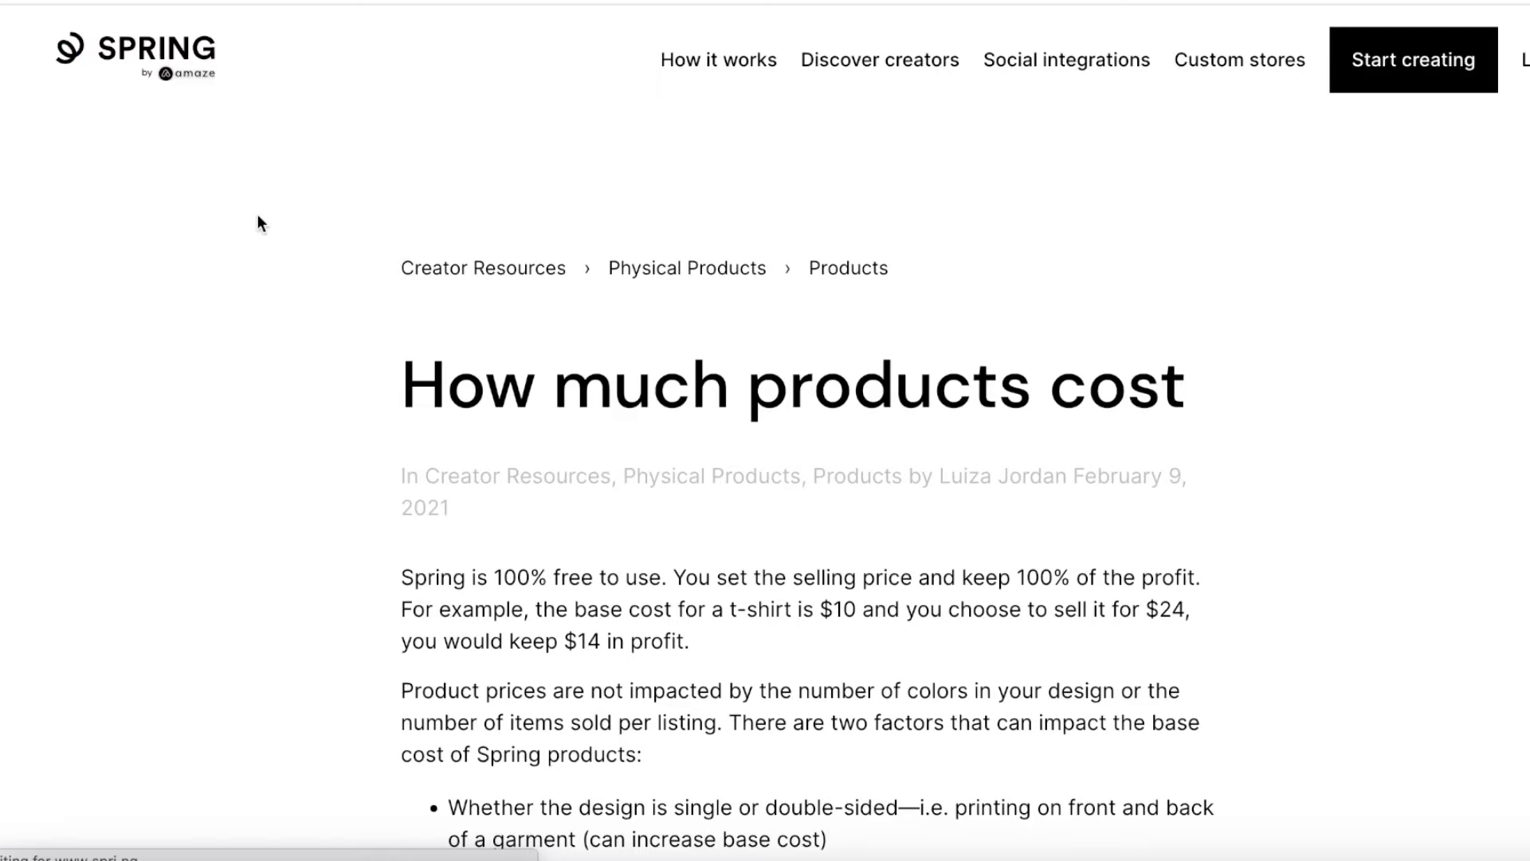
scroll(295, 246, "down", 3)
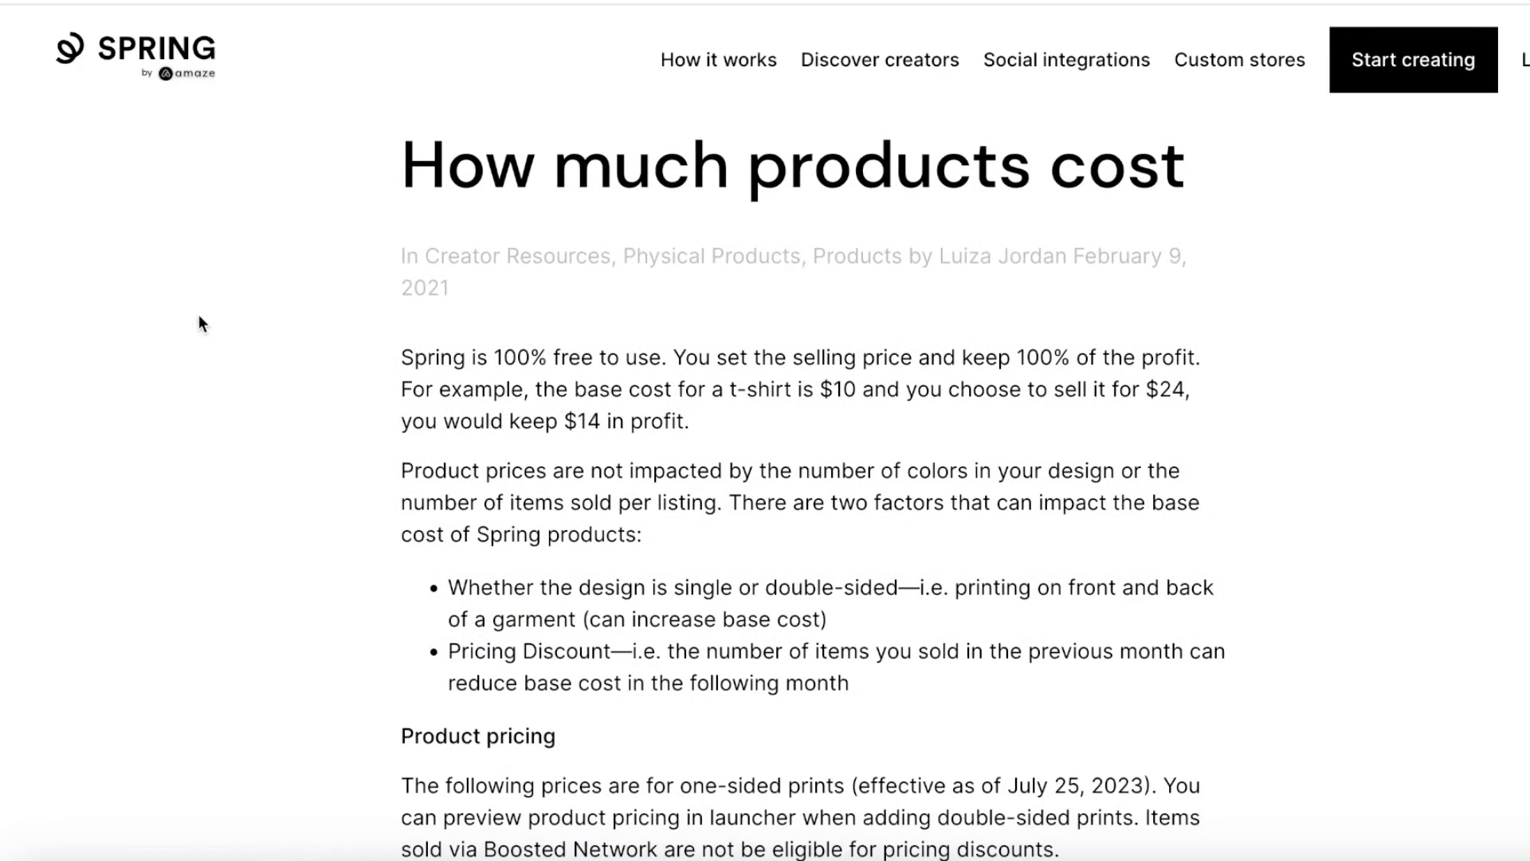
scroll(169, 331, "down", 1)
scroll(169, 333, "up", 1)
scroll(168, 343, "down", 12)
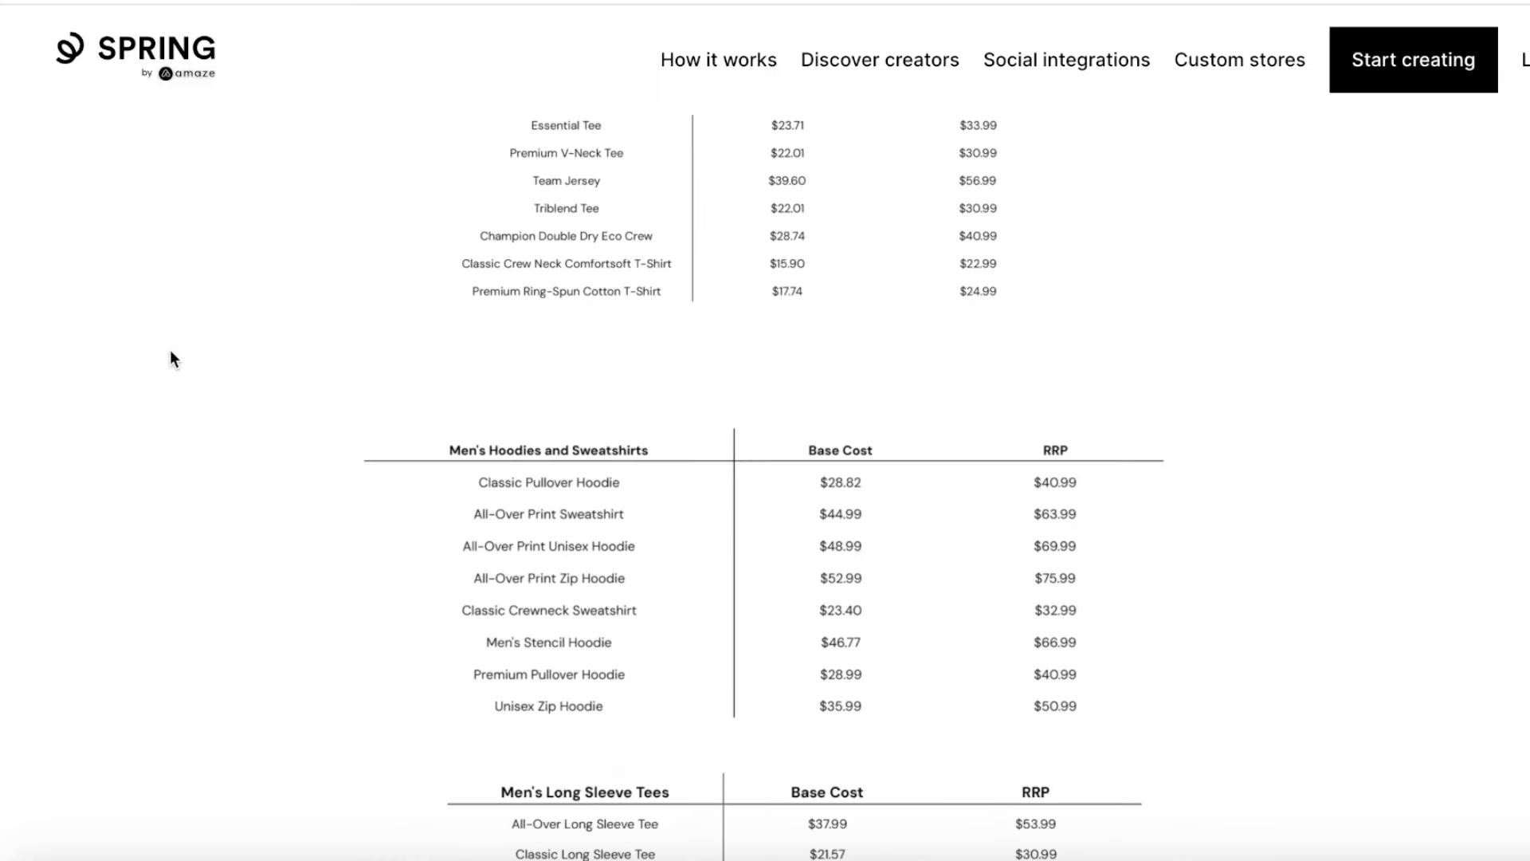
scroll(170, 349, "up", 10)
scroll(176, 367, "up", 3)
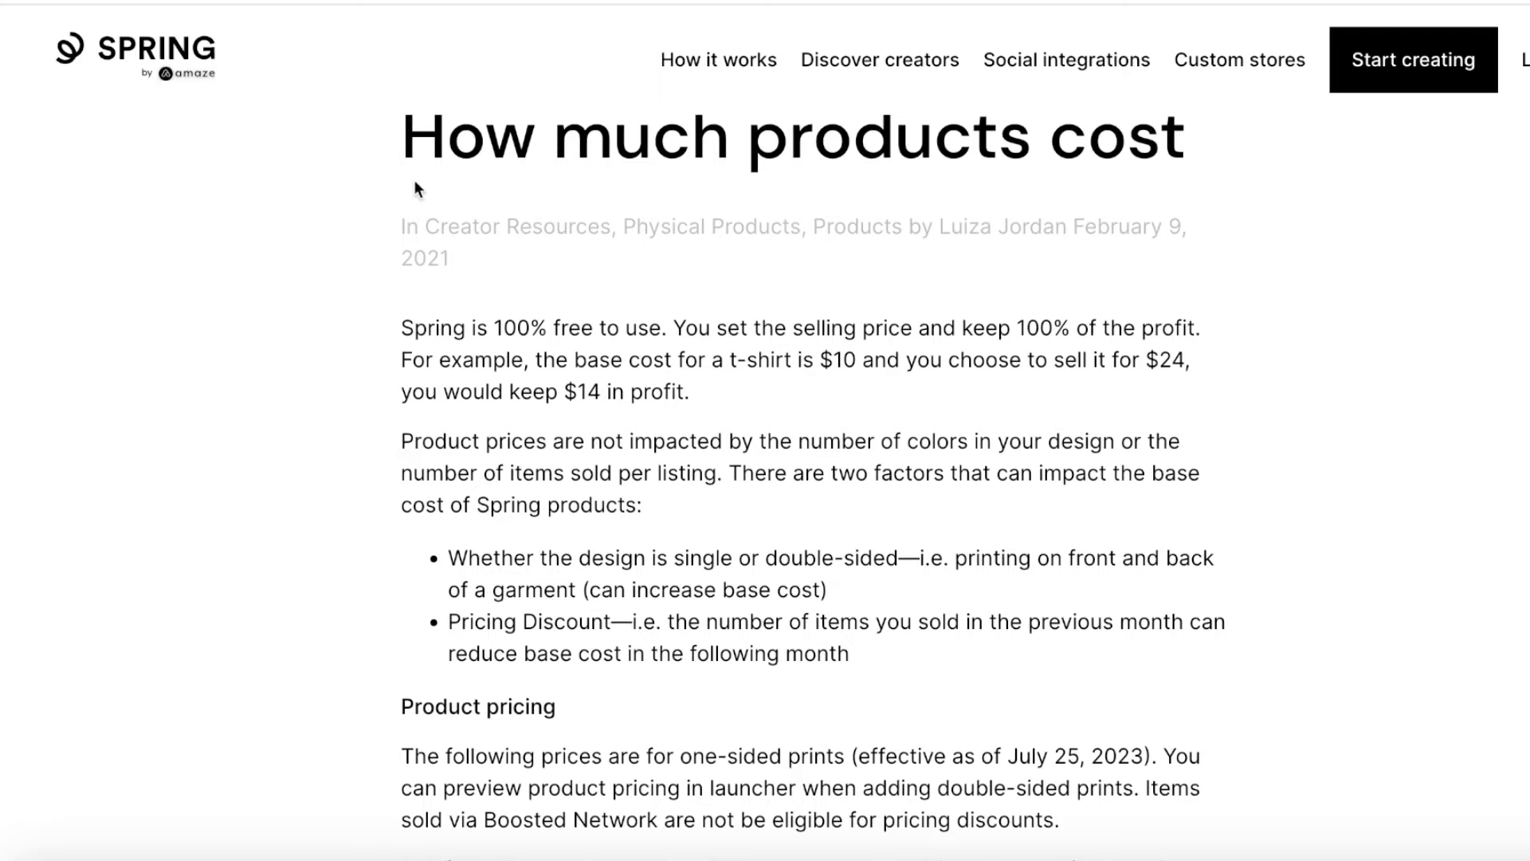
scroll(418, 182, "down", 7)
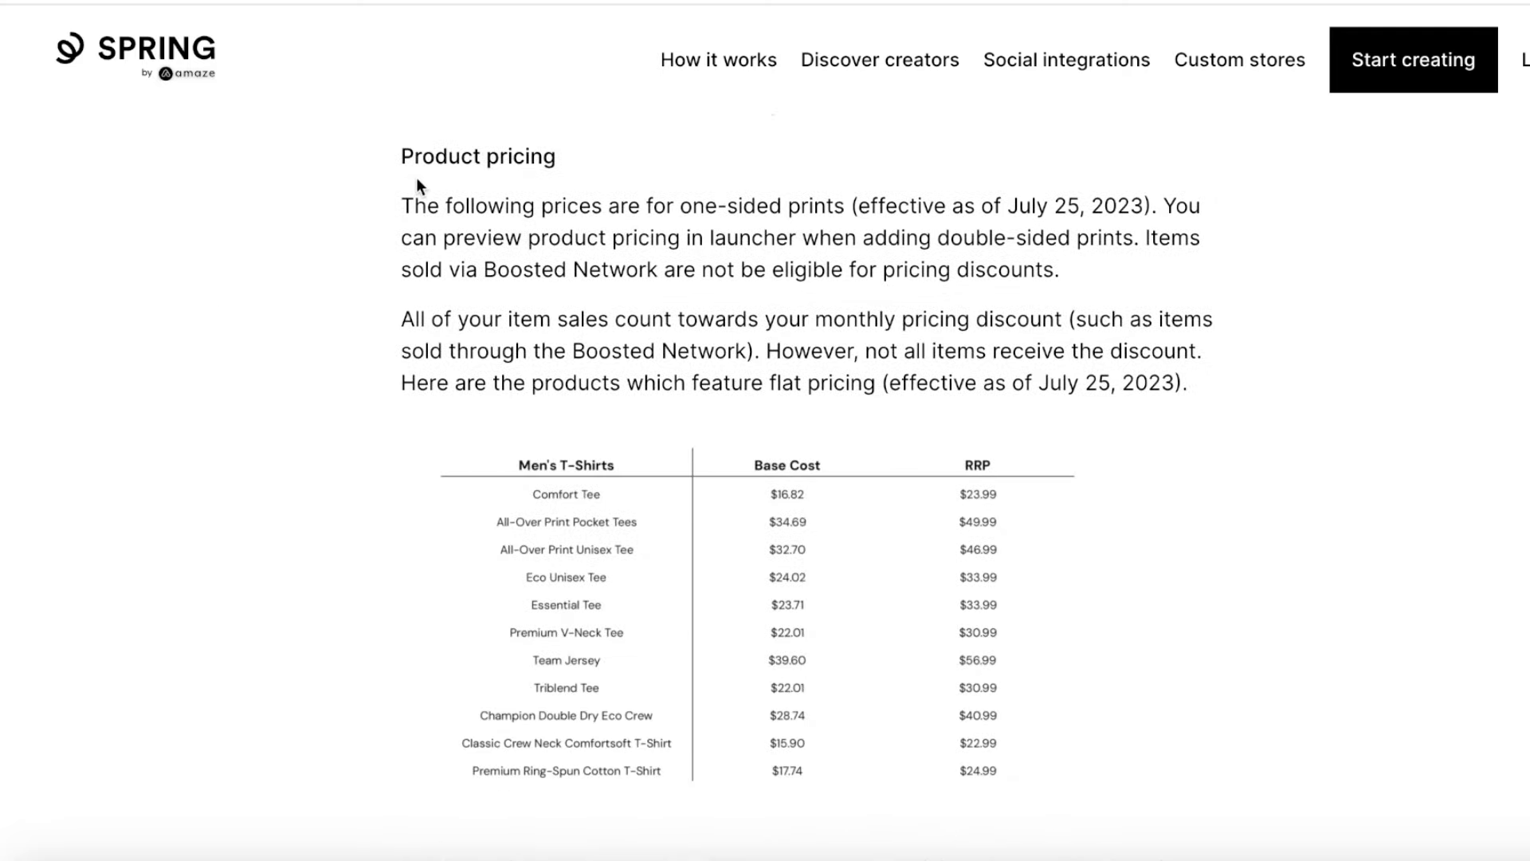
scroll(414, 180, "down", 15)
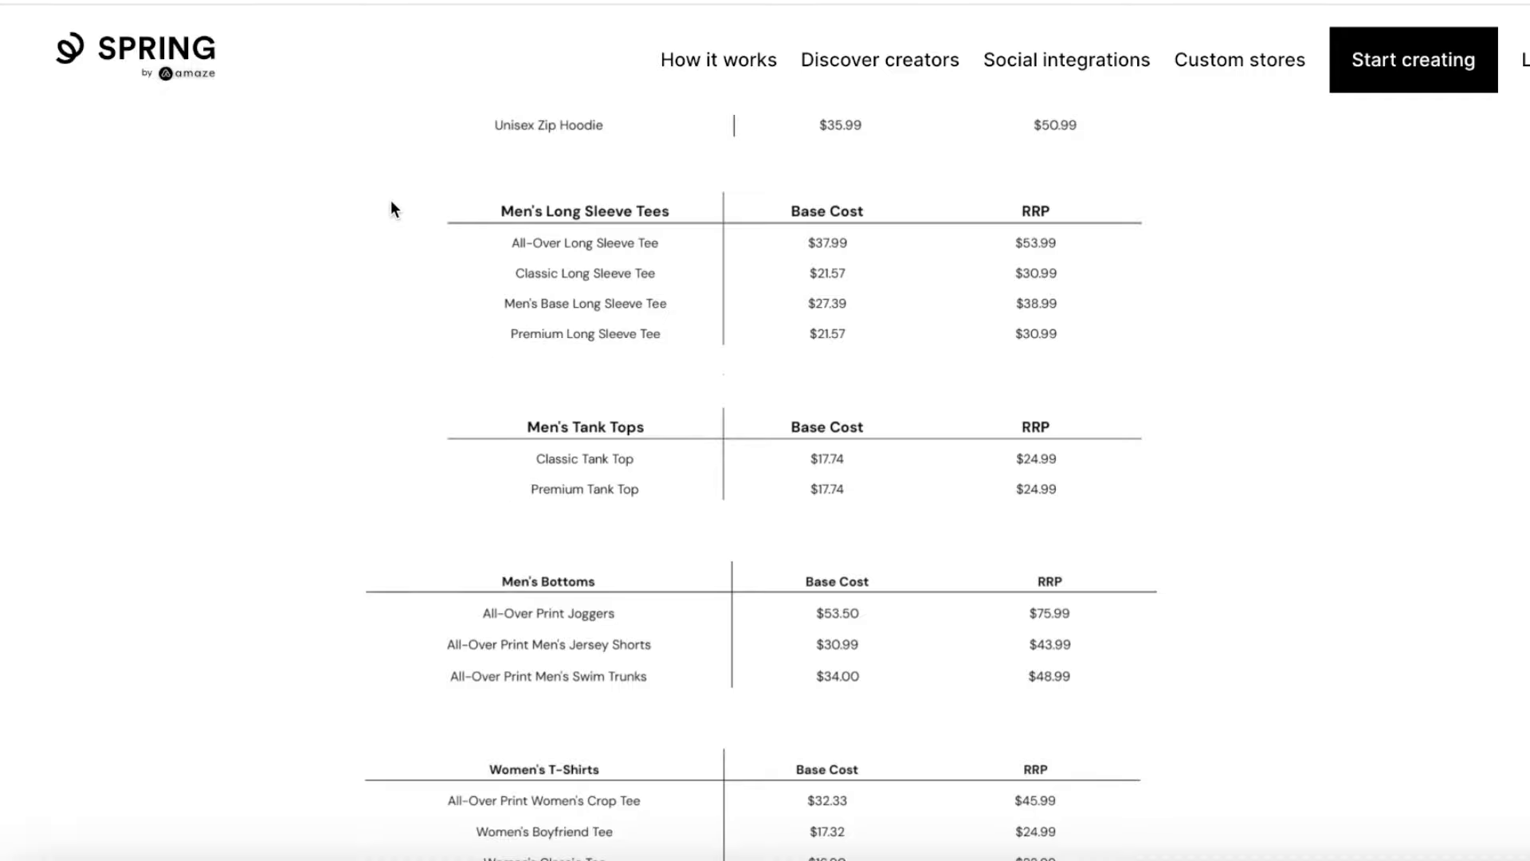
scroll(393, 207, "down", 20)
scroll(390, 201, "down", 15)
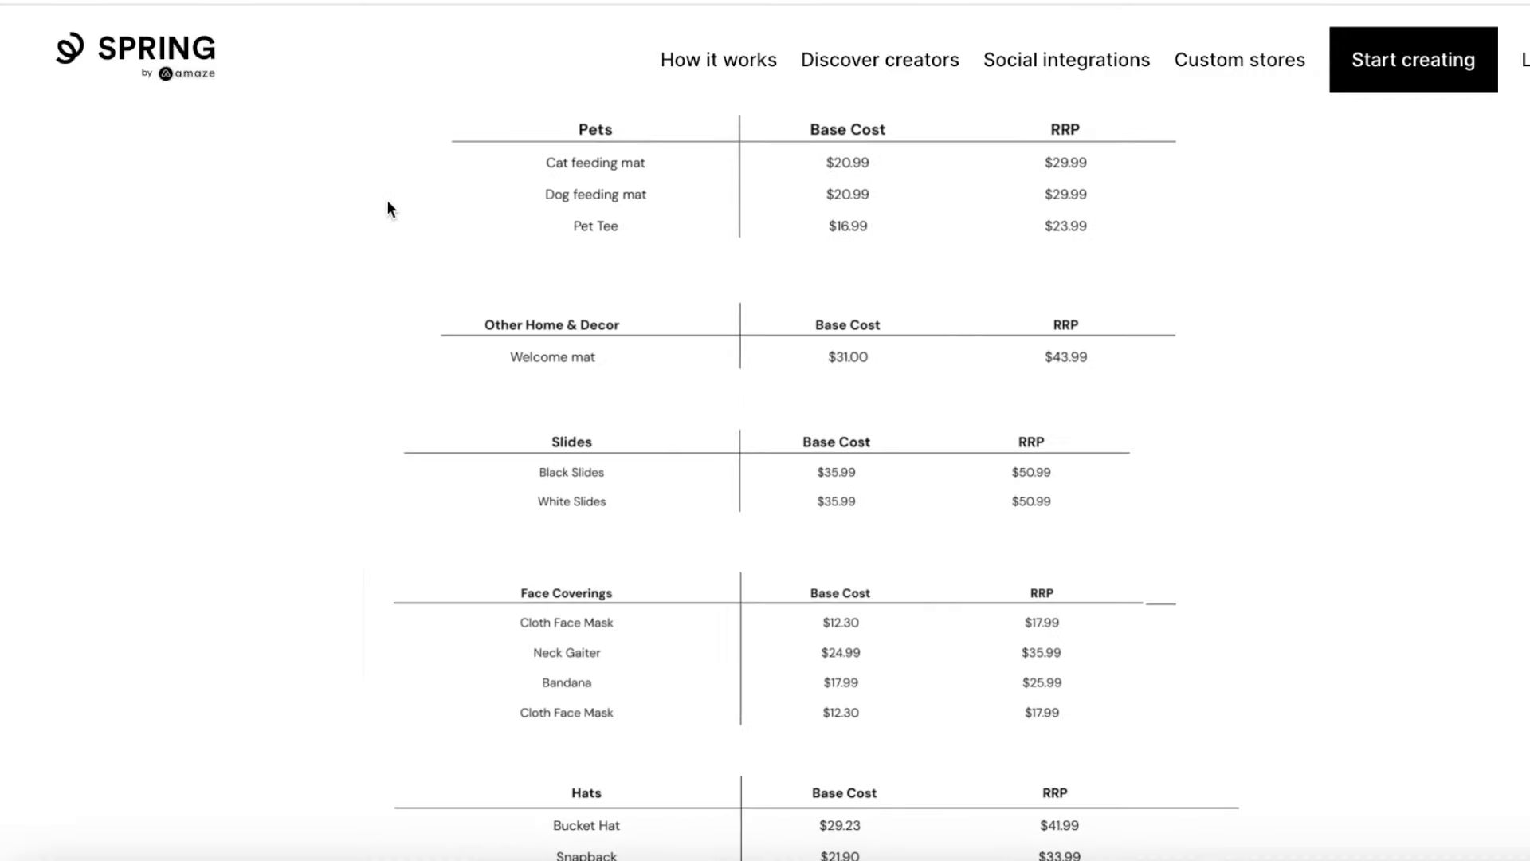
scroll(389, 209, "down", 20)
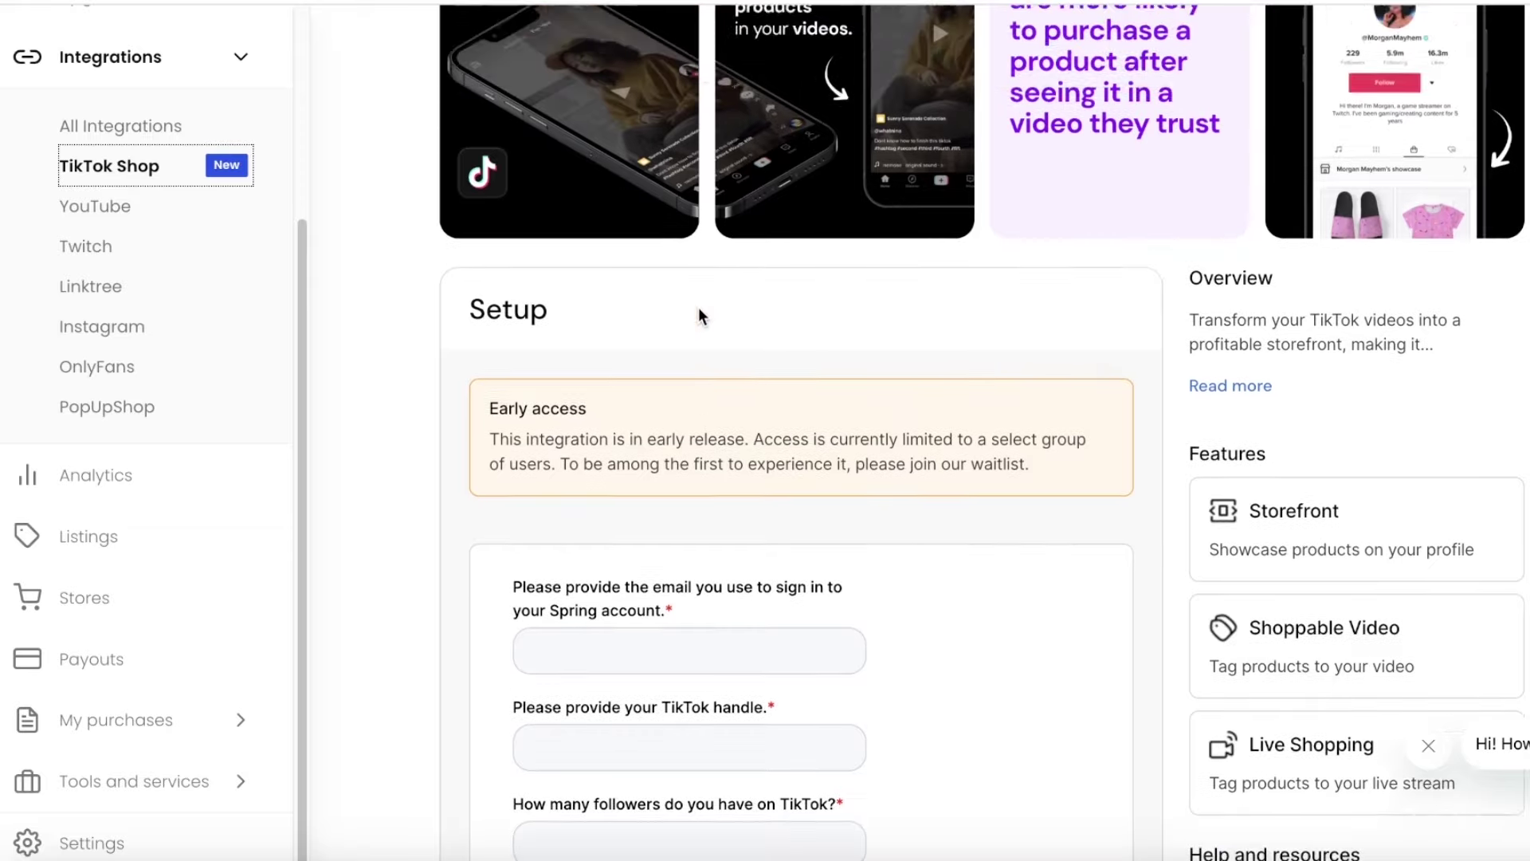
Step: Switch back to the Spring dashboard and review the TikTok Shop early-access notice, waitlist form and features
scroll(812, 317, "down", 3)
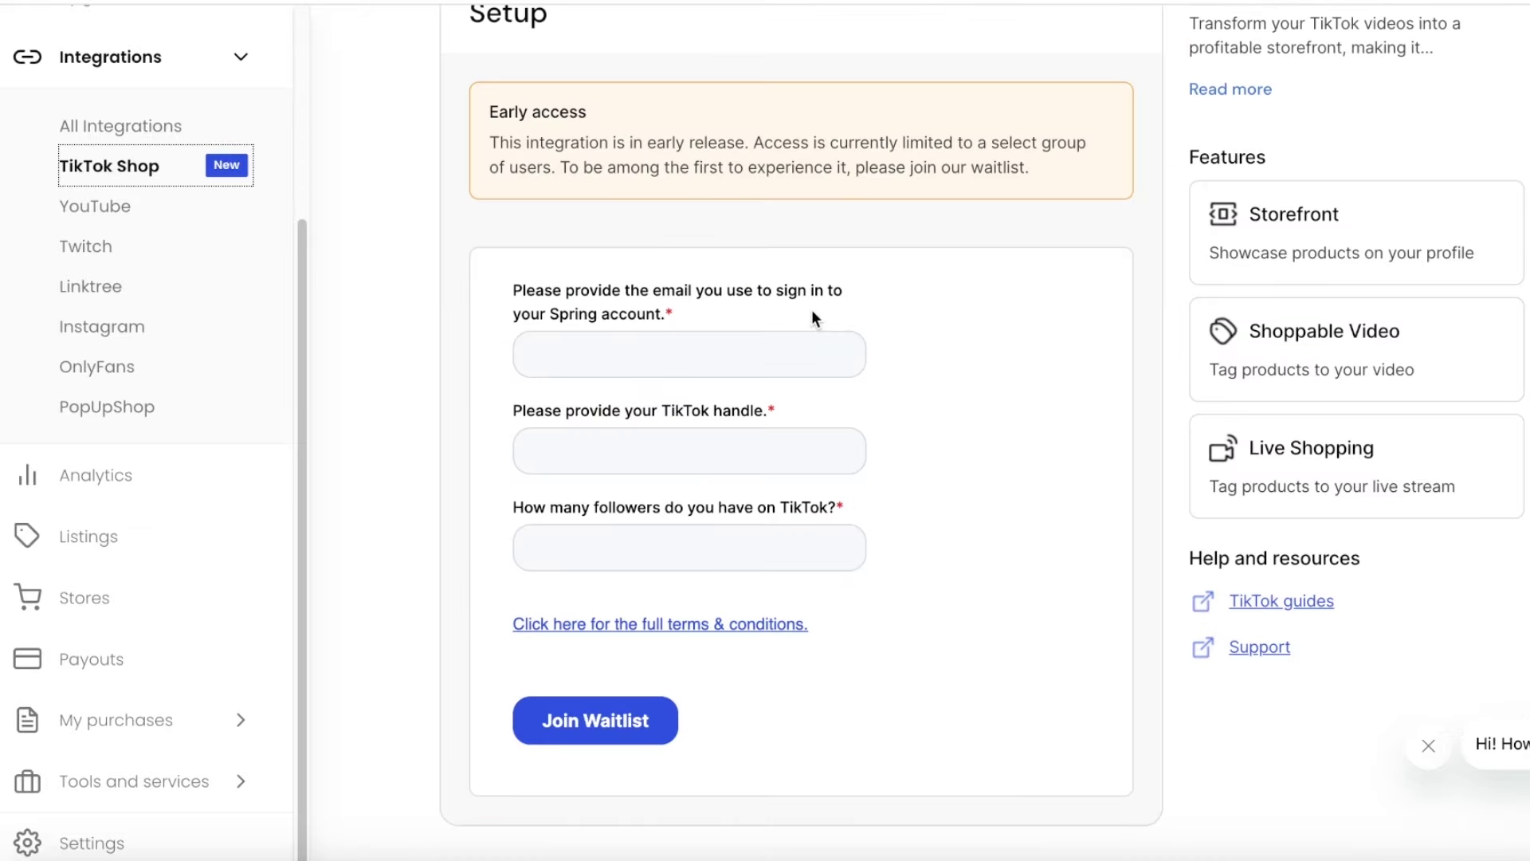
scroll(790, 291, "up", 3)
scroll(730, 327, "down", 3)
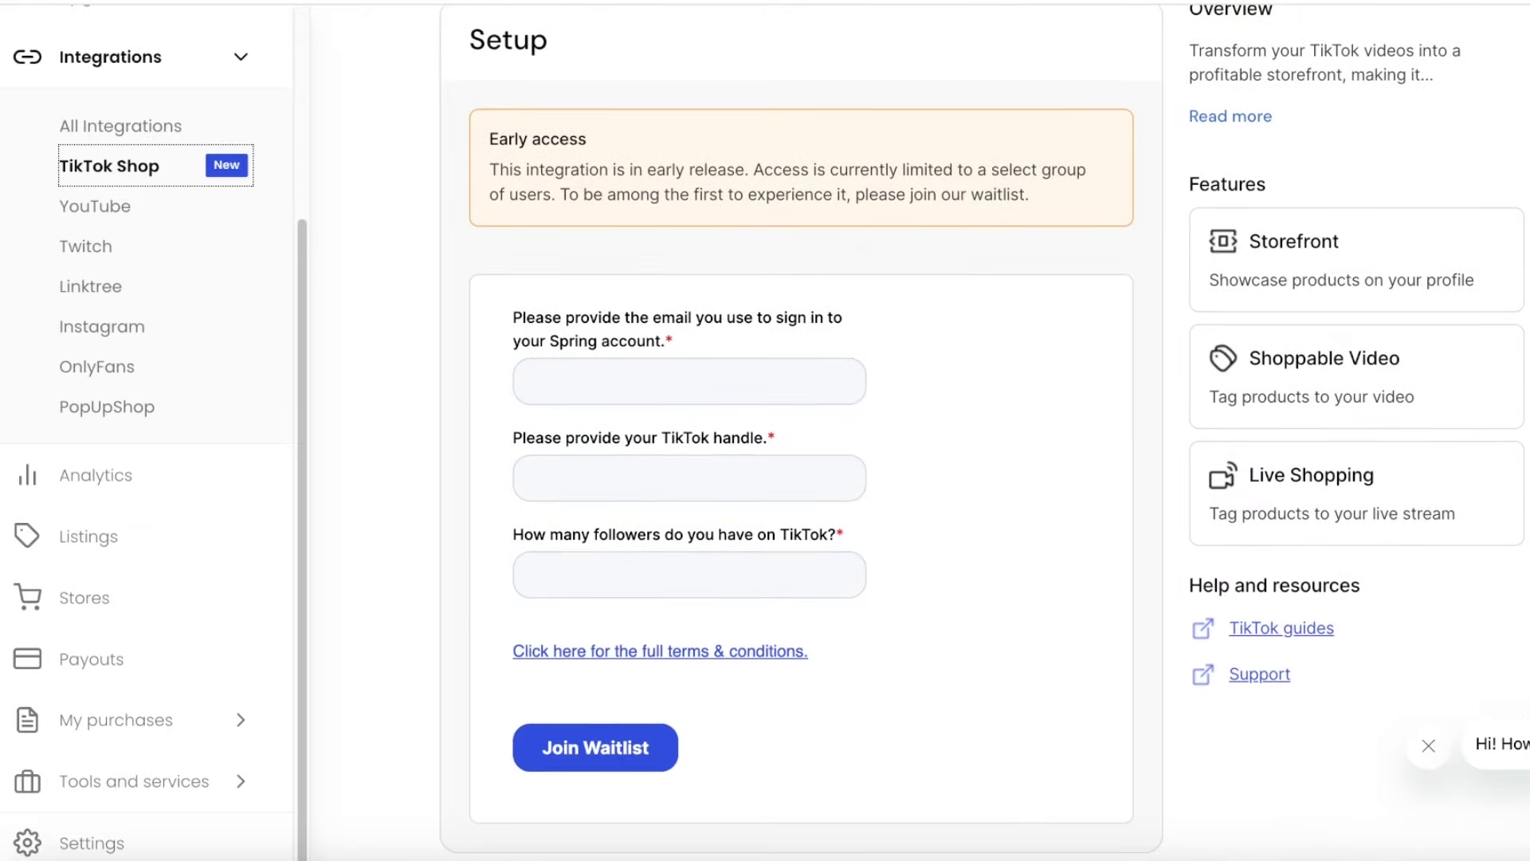
left_click(1228, 274)
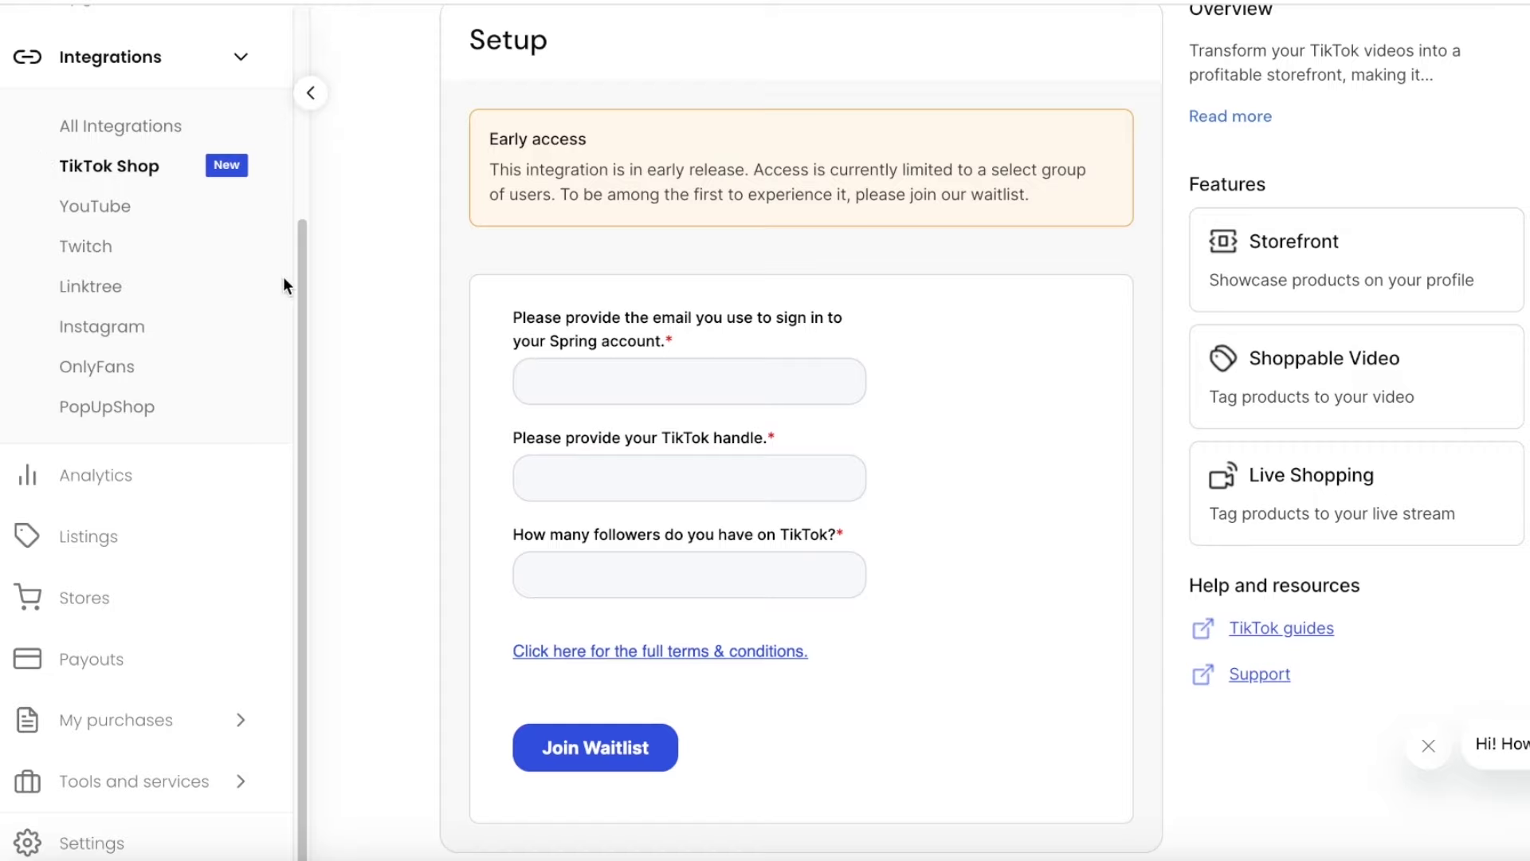
Step: Start a new product from the dashboard home and browse the women's T-shirts in the apparel catalog
scroll(281, 289, "up", 4)
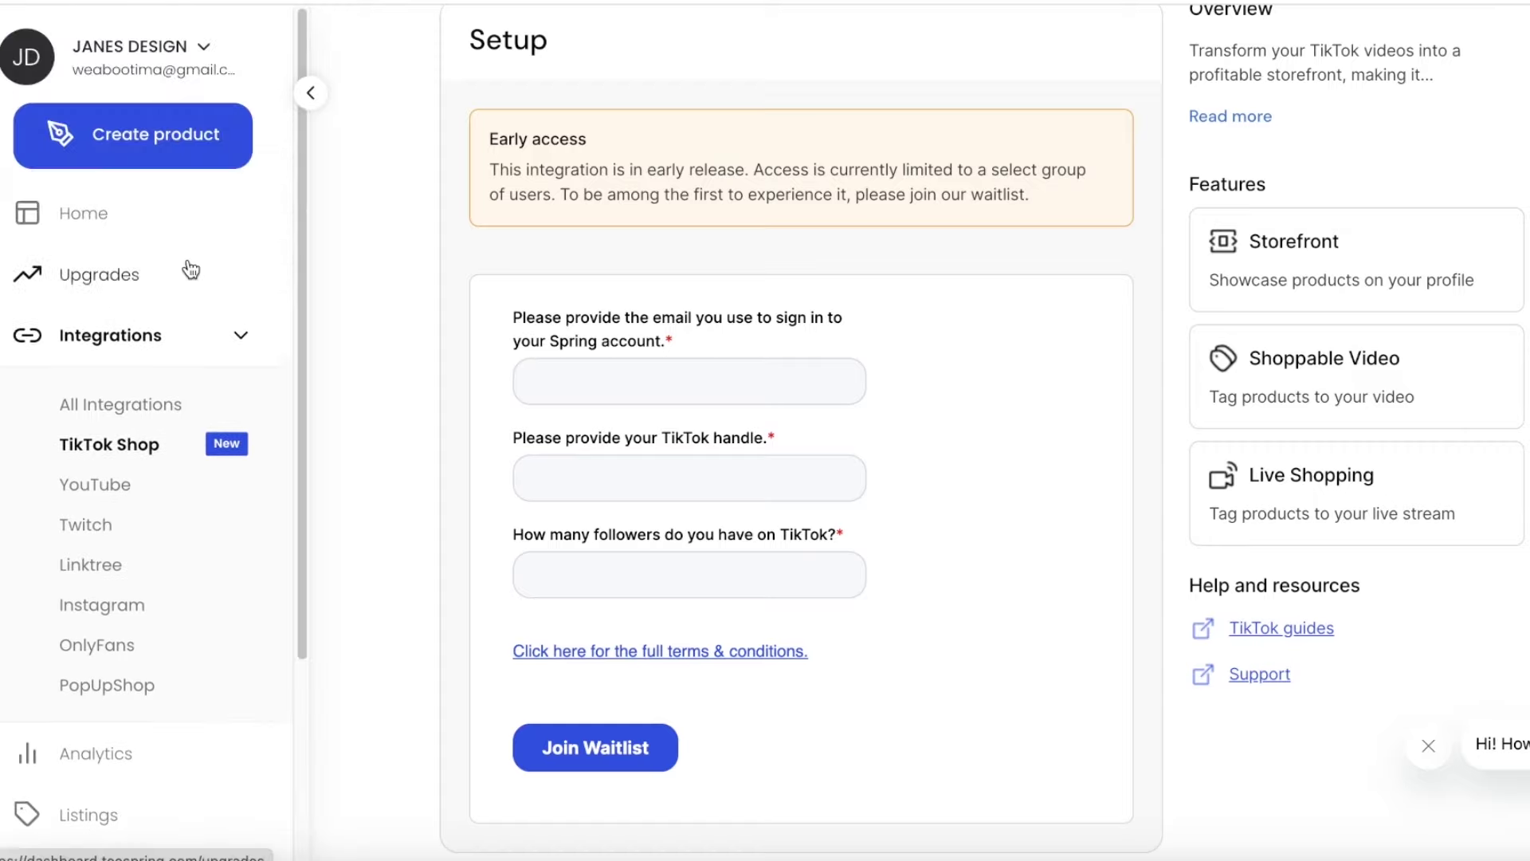
left_click(116, 213)
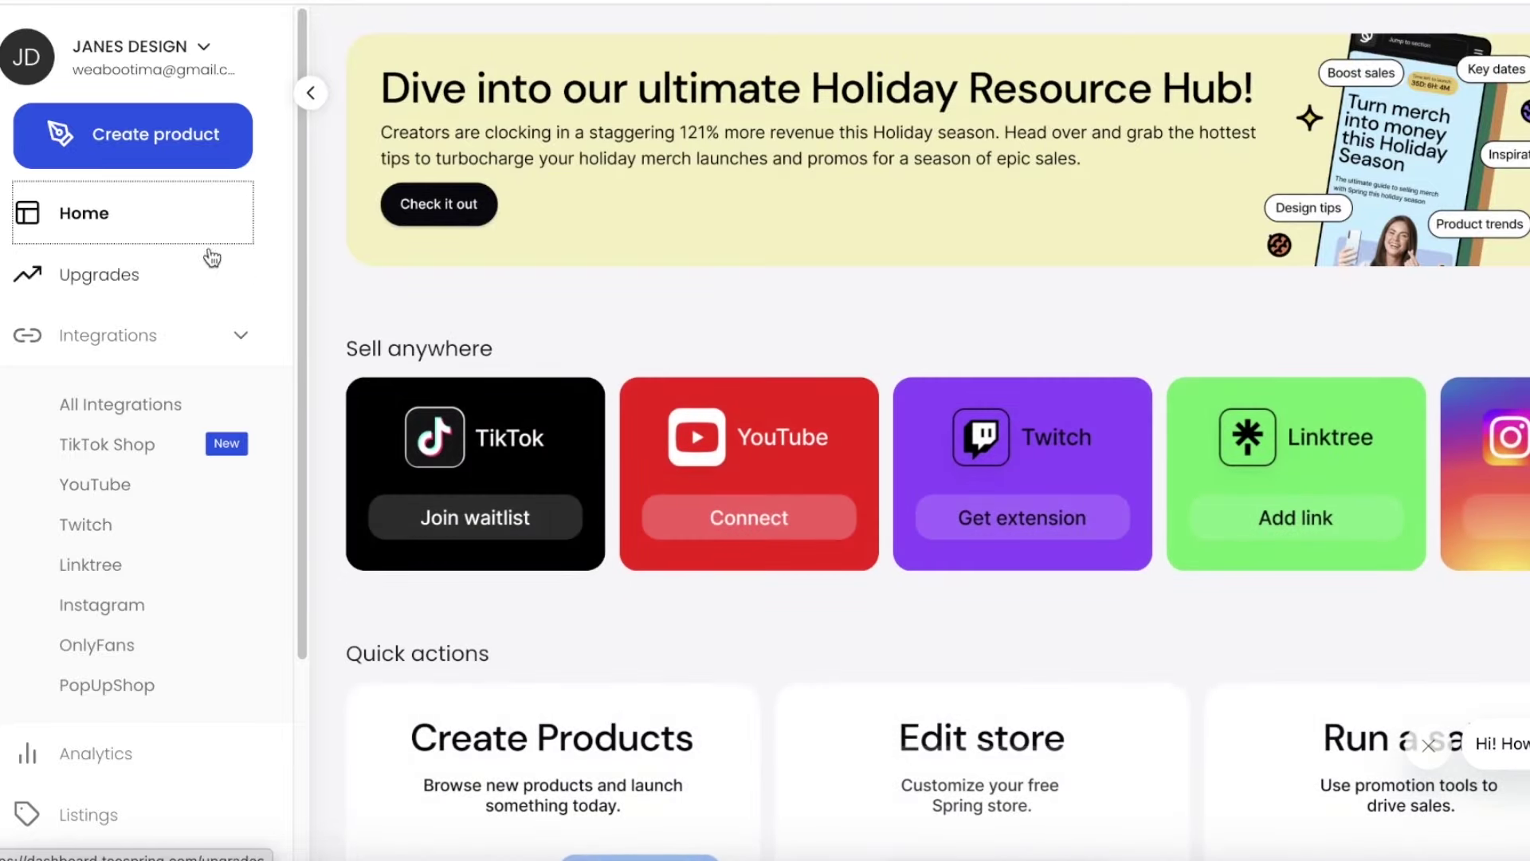
left_click(226, 148)
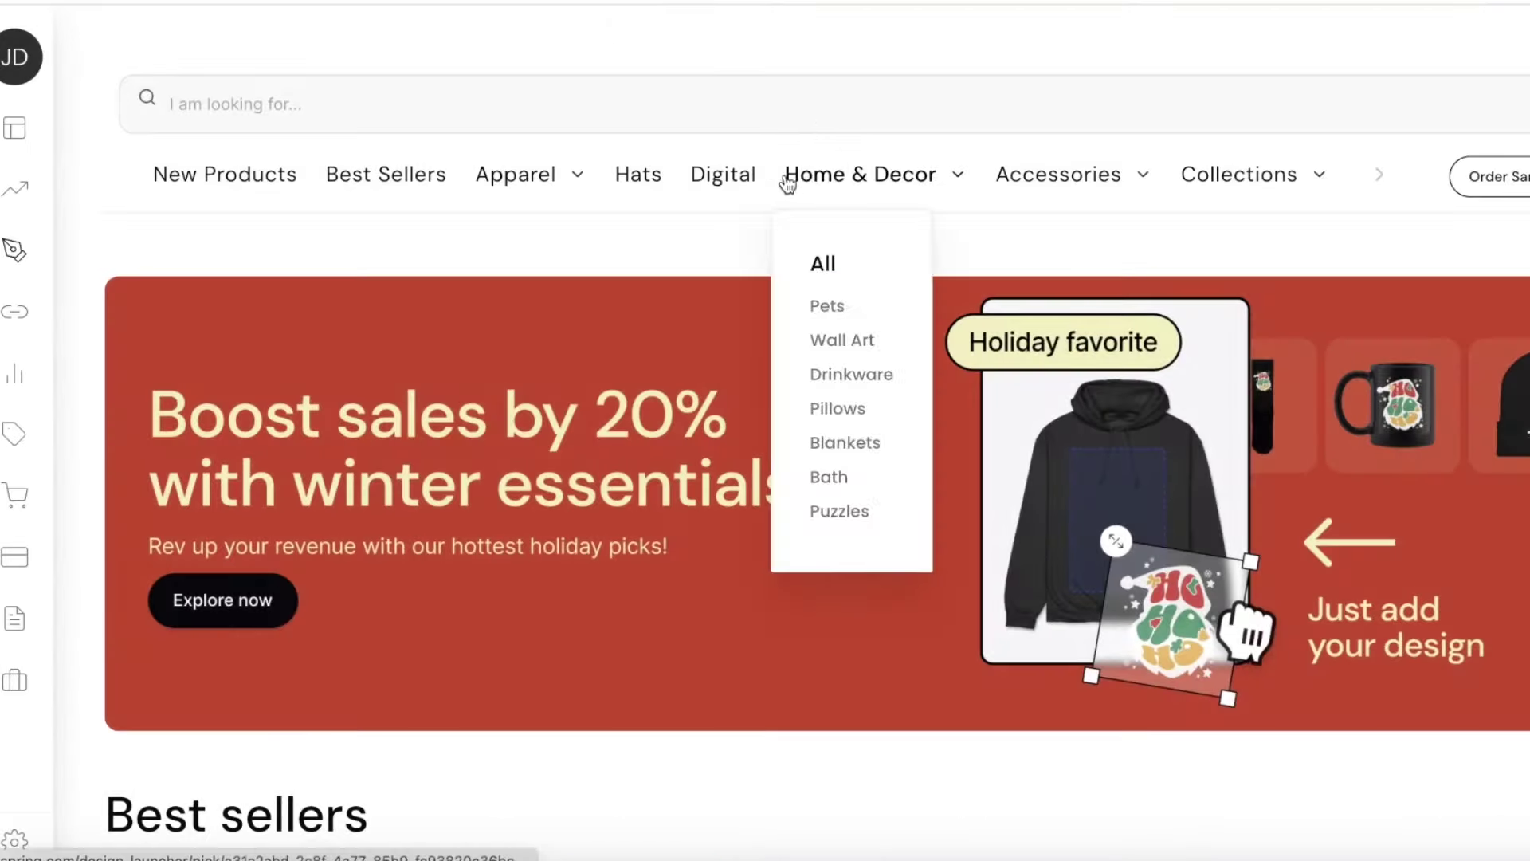
mouse_move(539, 185)
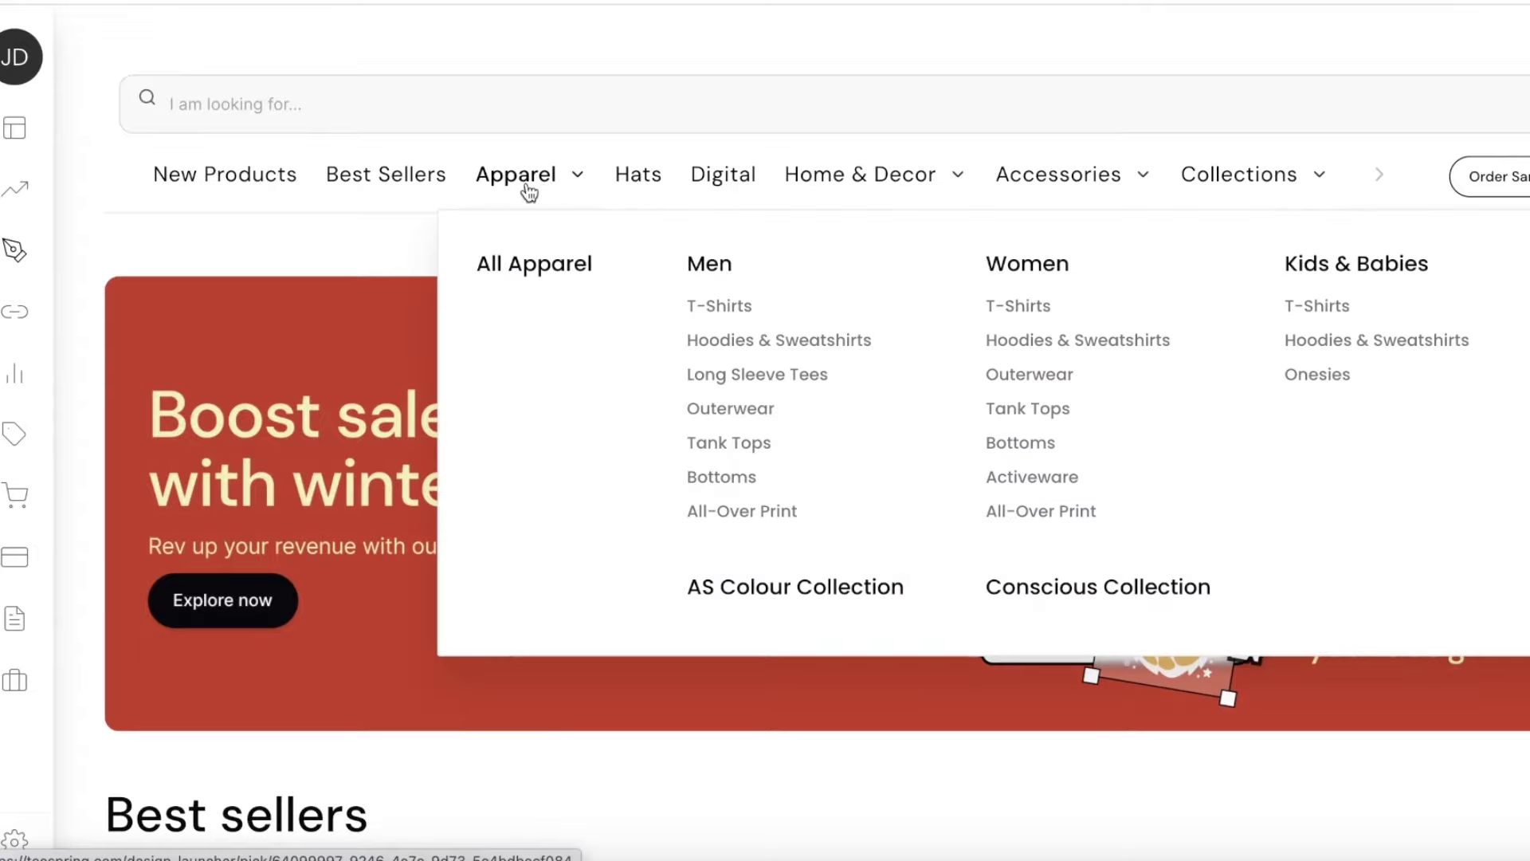
left_click(1013, 309)
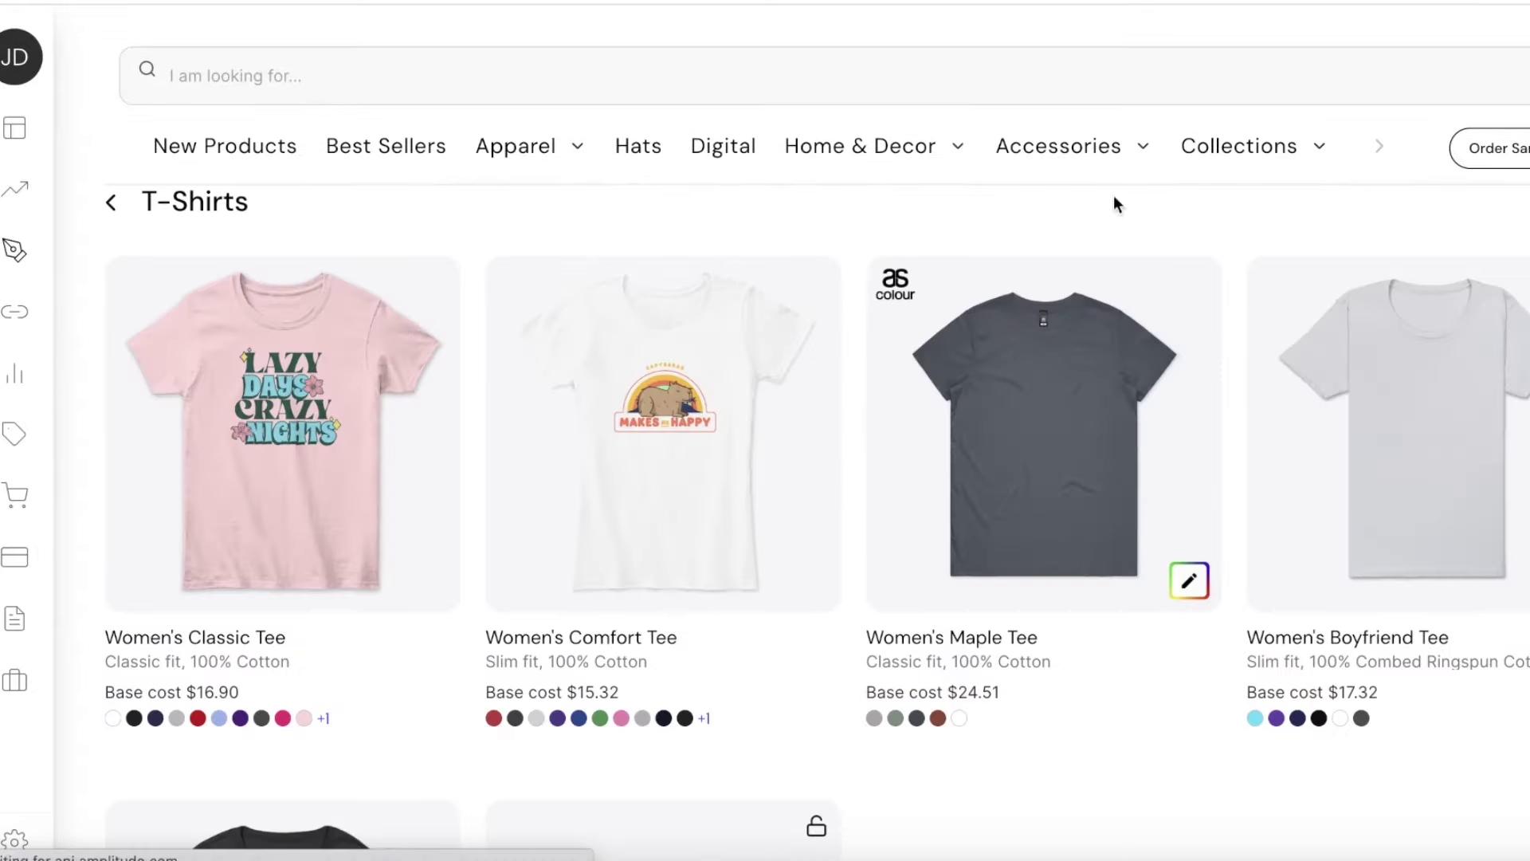
scroll(1116, 239, "down", 4)
scroll(225, 399, "down", 4)
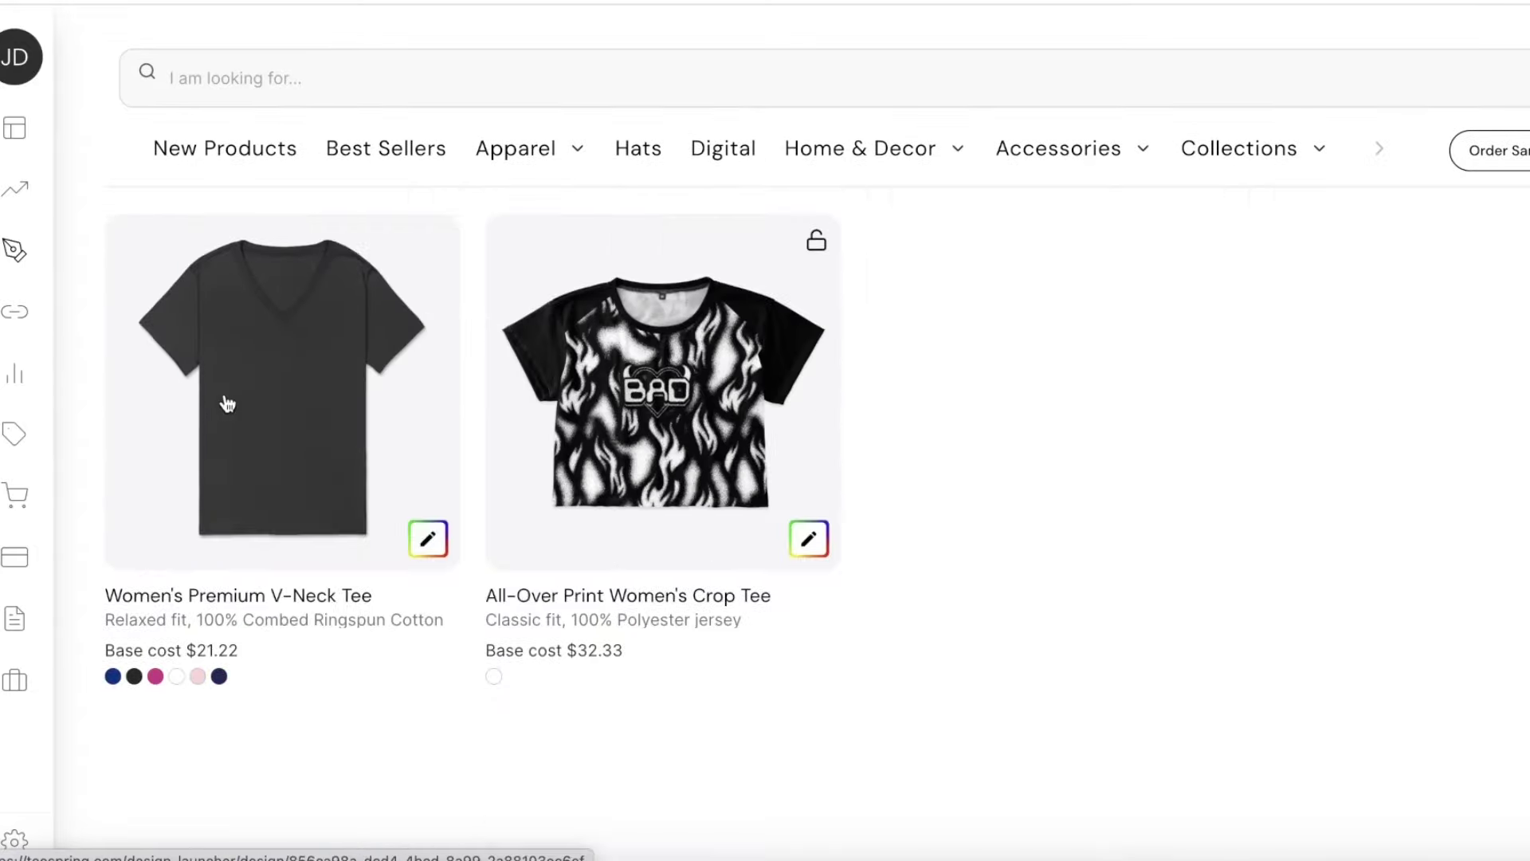
scroll(883, 351, "up", 4)
scroll(841, 301, "up", 4)
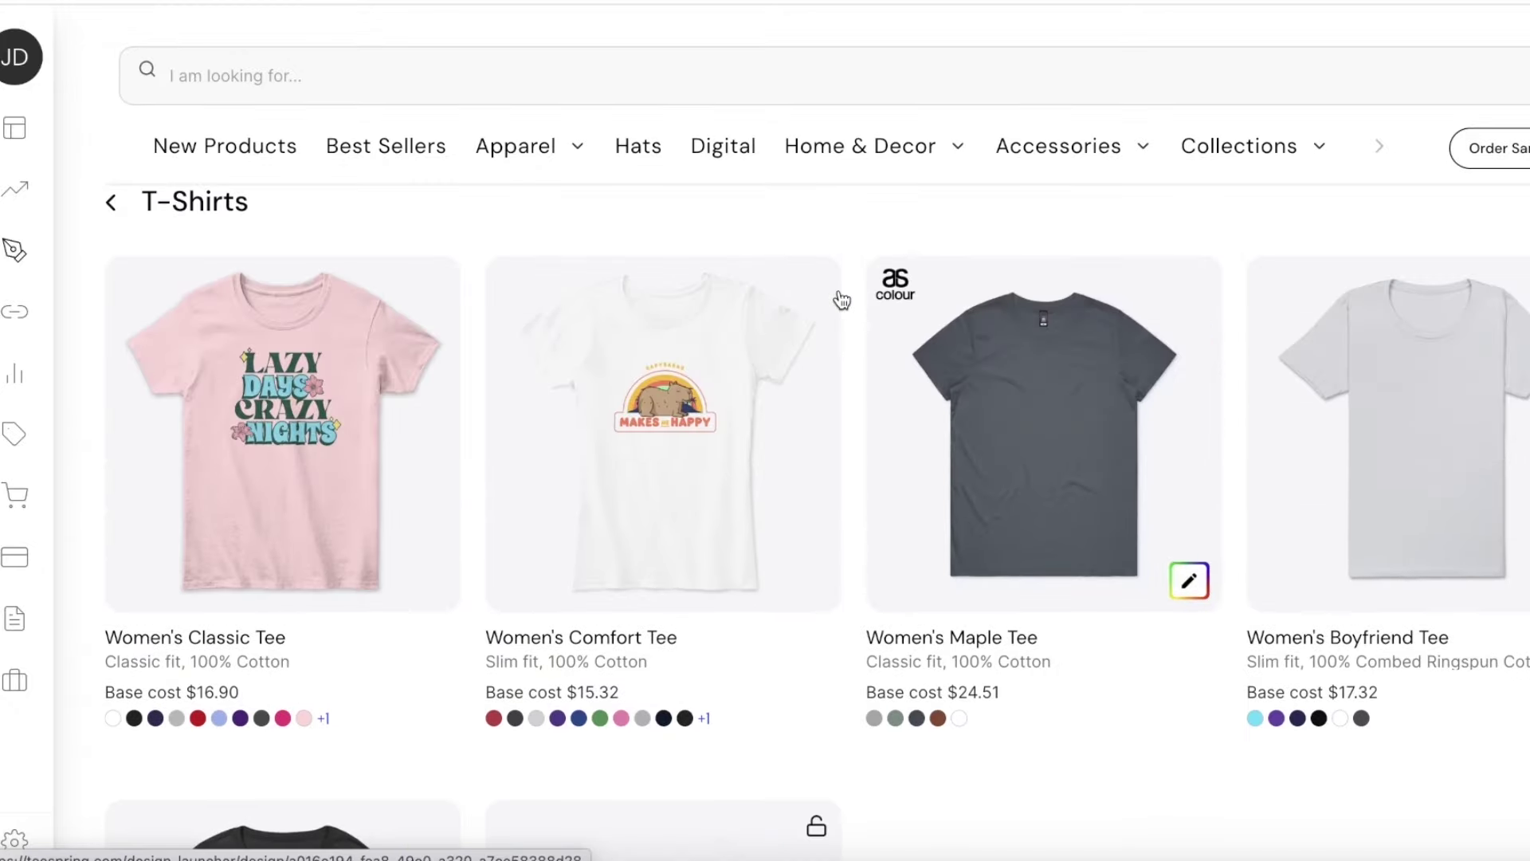
scroll(485, 239, "down", 4)
Step: Search the product catalog for "tshirt" and open the All-Over Print Unisex Tee in the designer
left_click(598, 78)
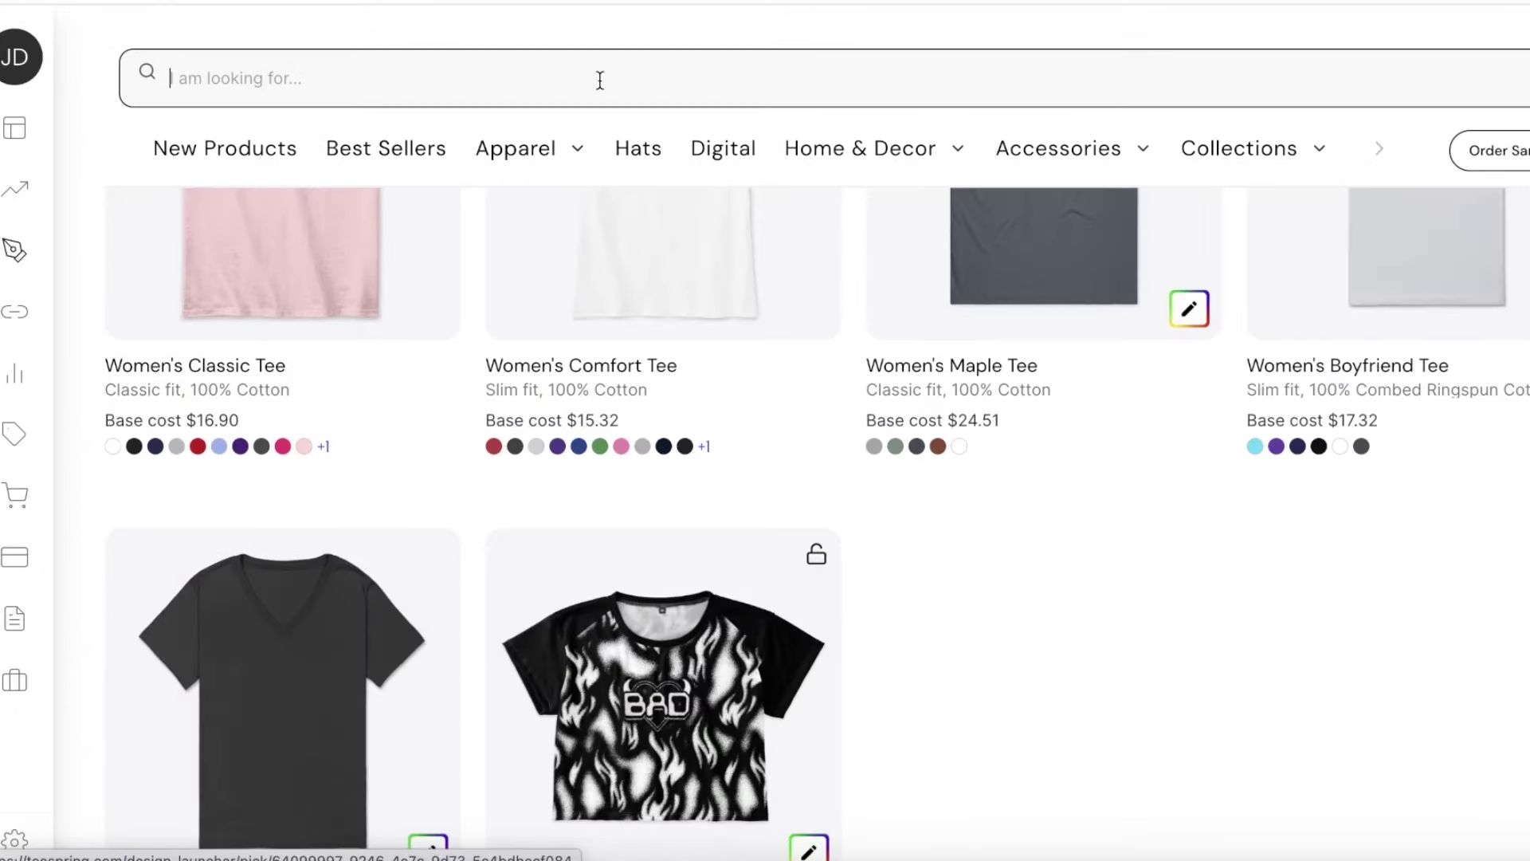
type("tshirt")
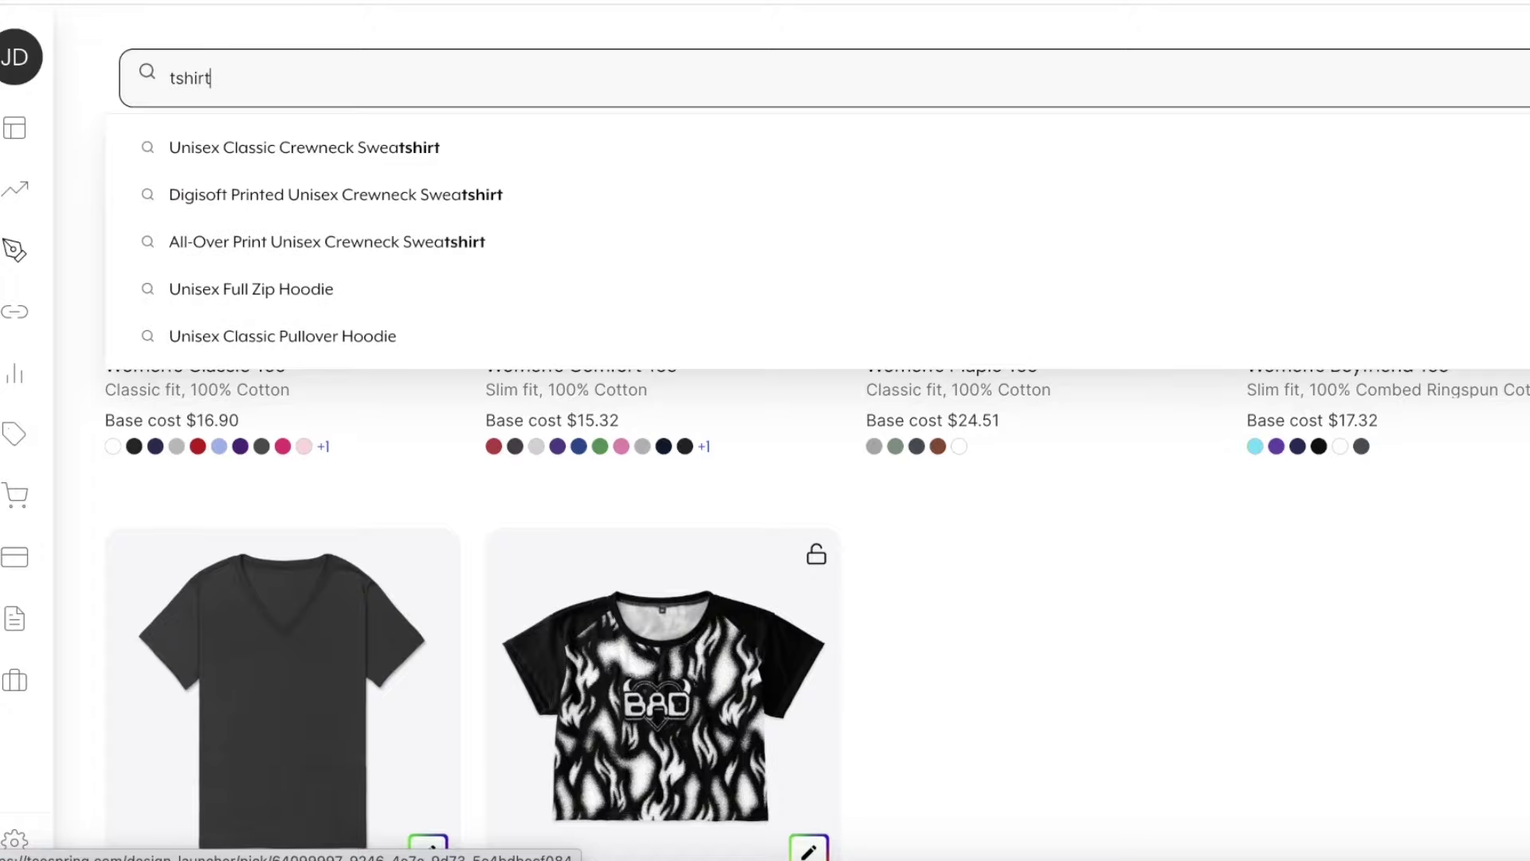
key("Return")
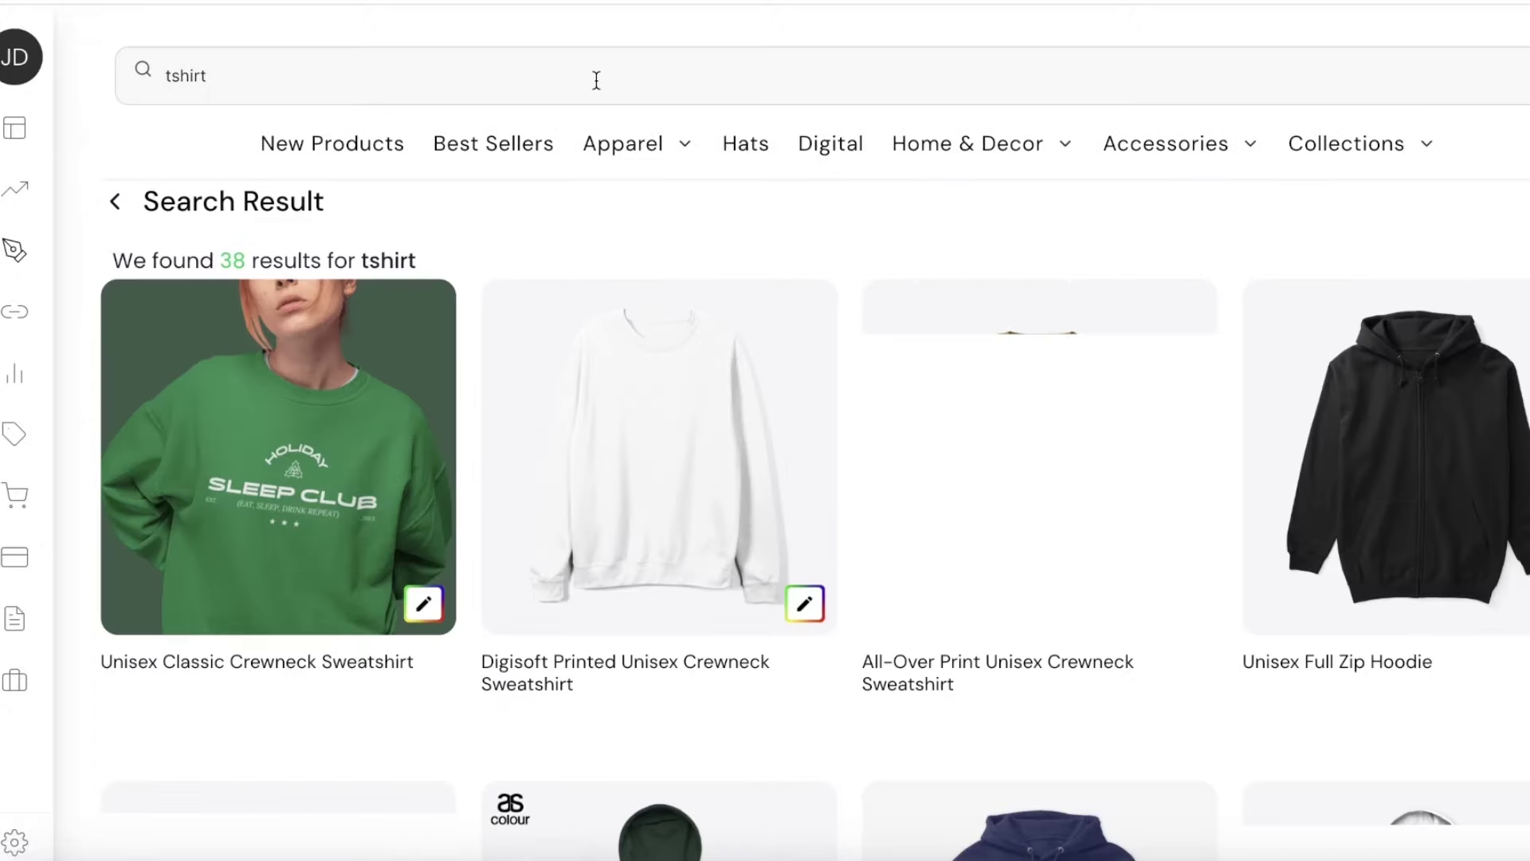
scroll(636, 154, "down", 4)
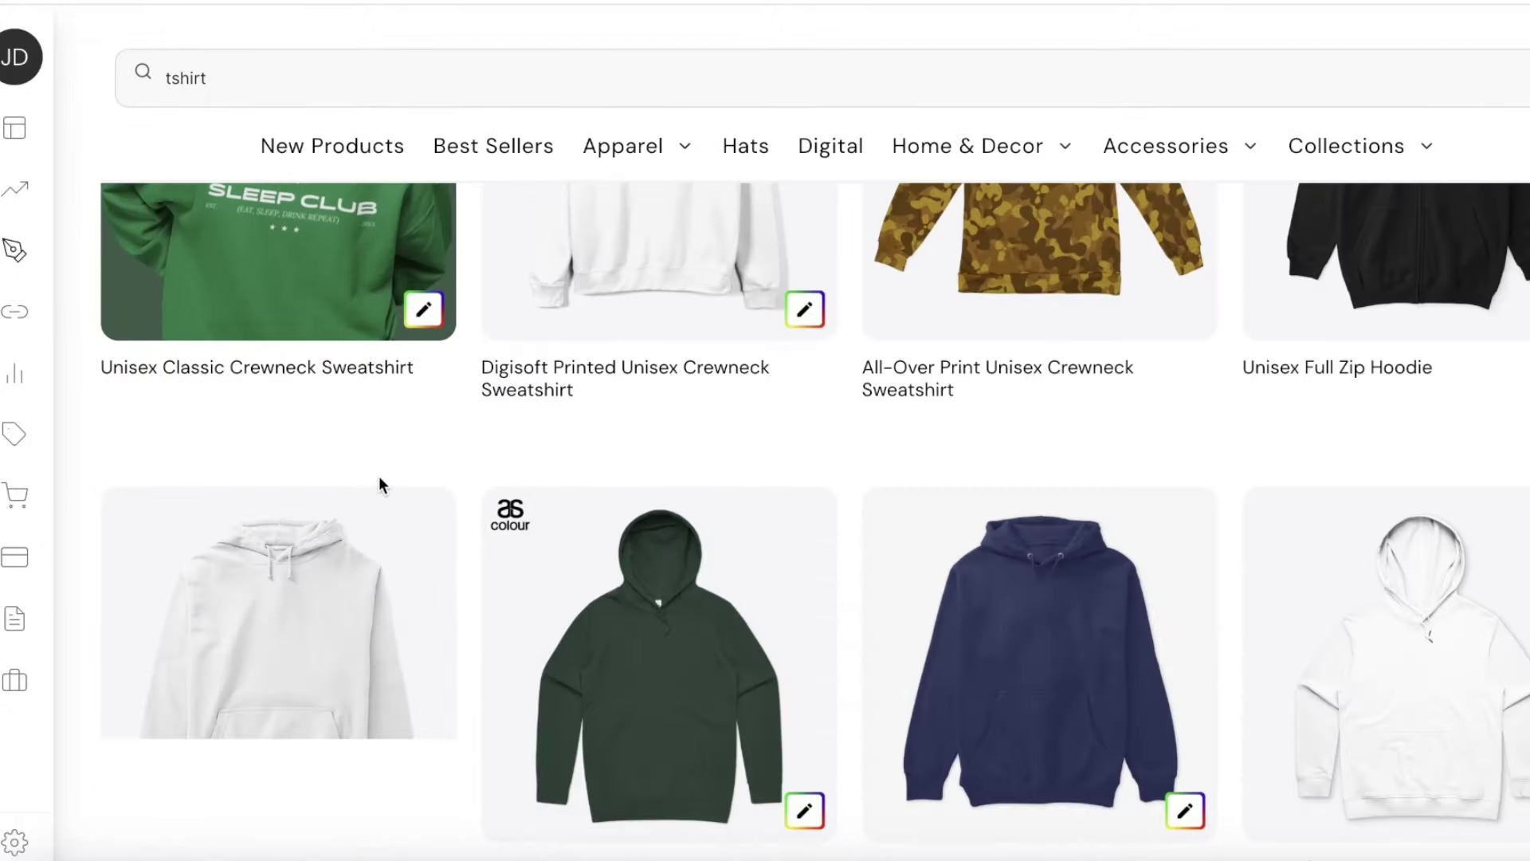
scroll(380, 477, "down", 20)
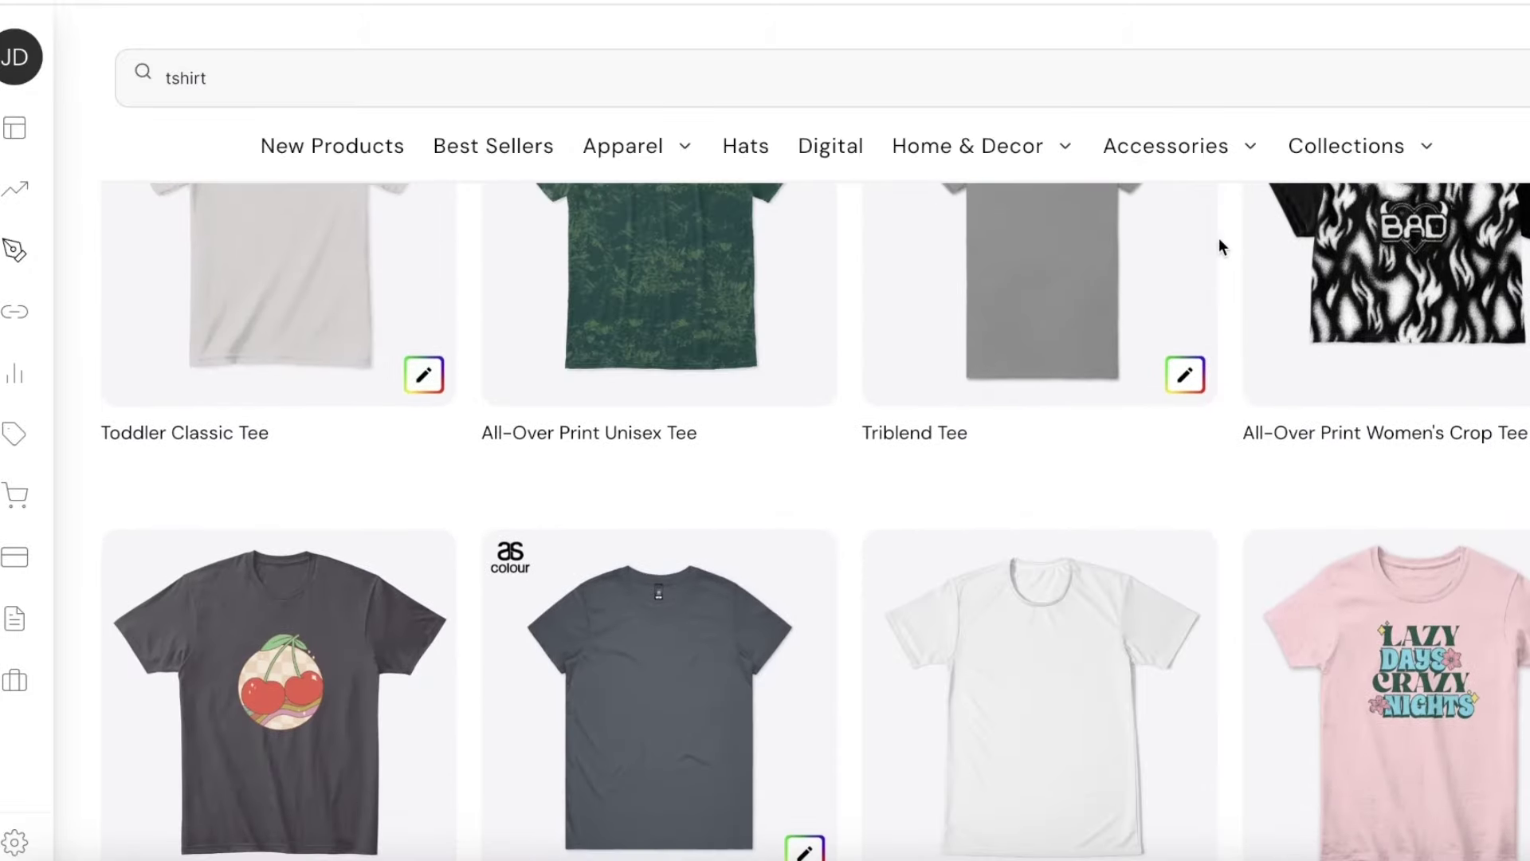
scroll(1220, 249, "up", 3)
scroll(1145, 307, "down", 2)
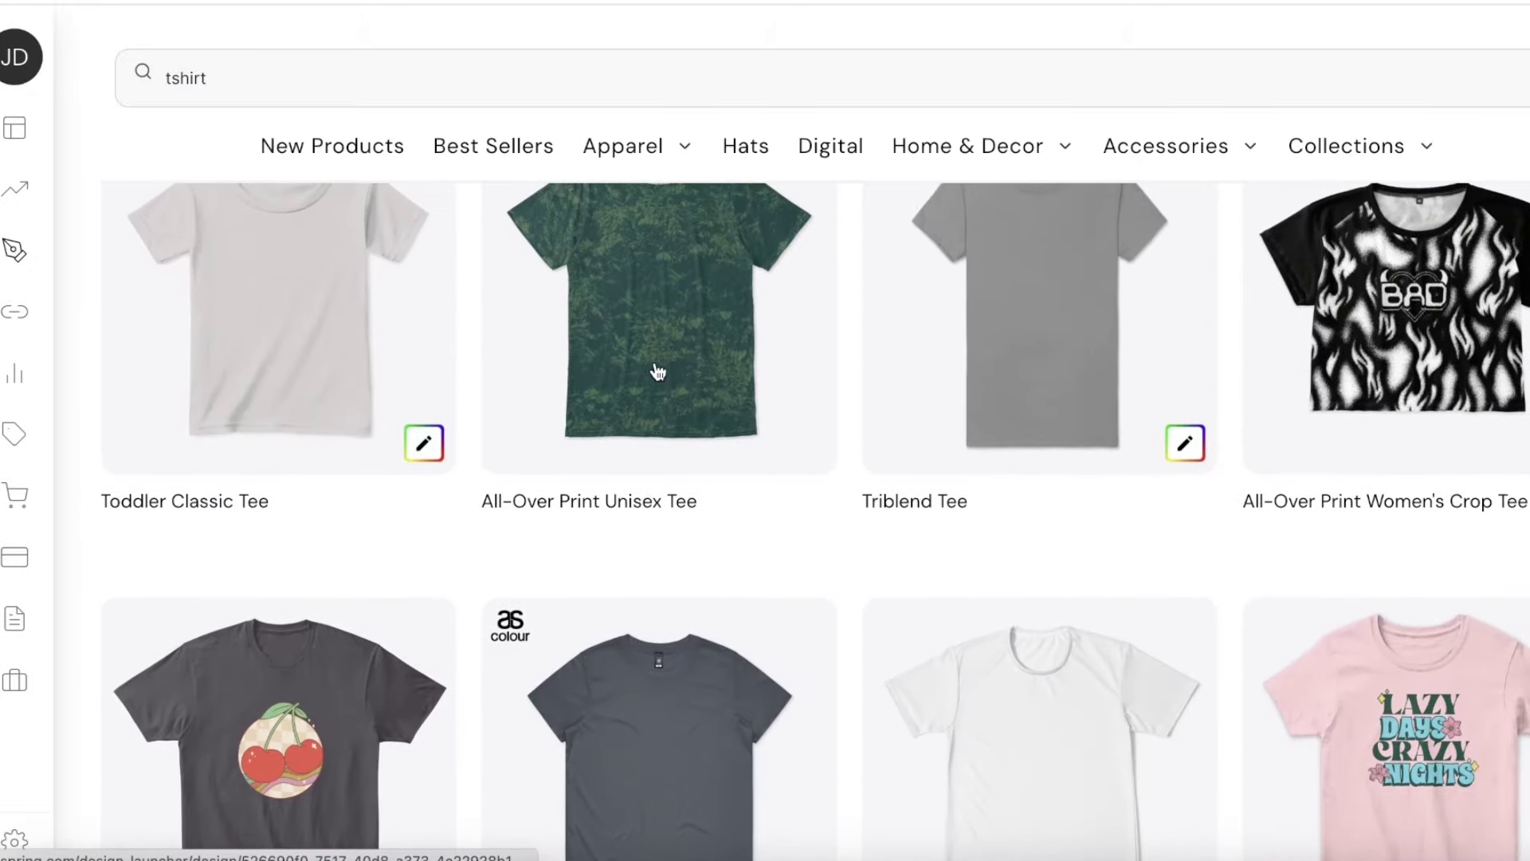
left_click(658, 372)
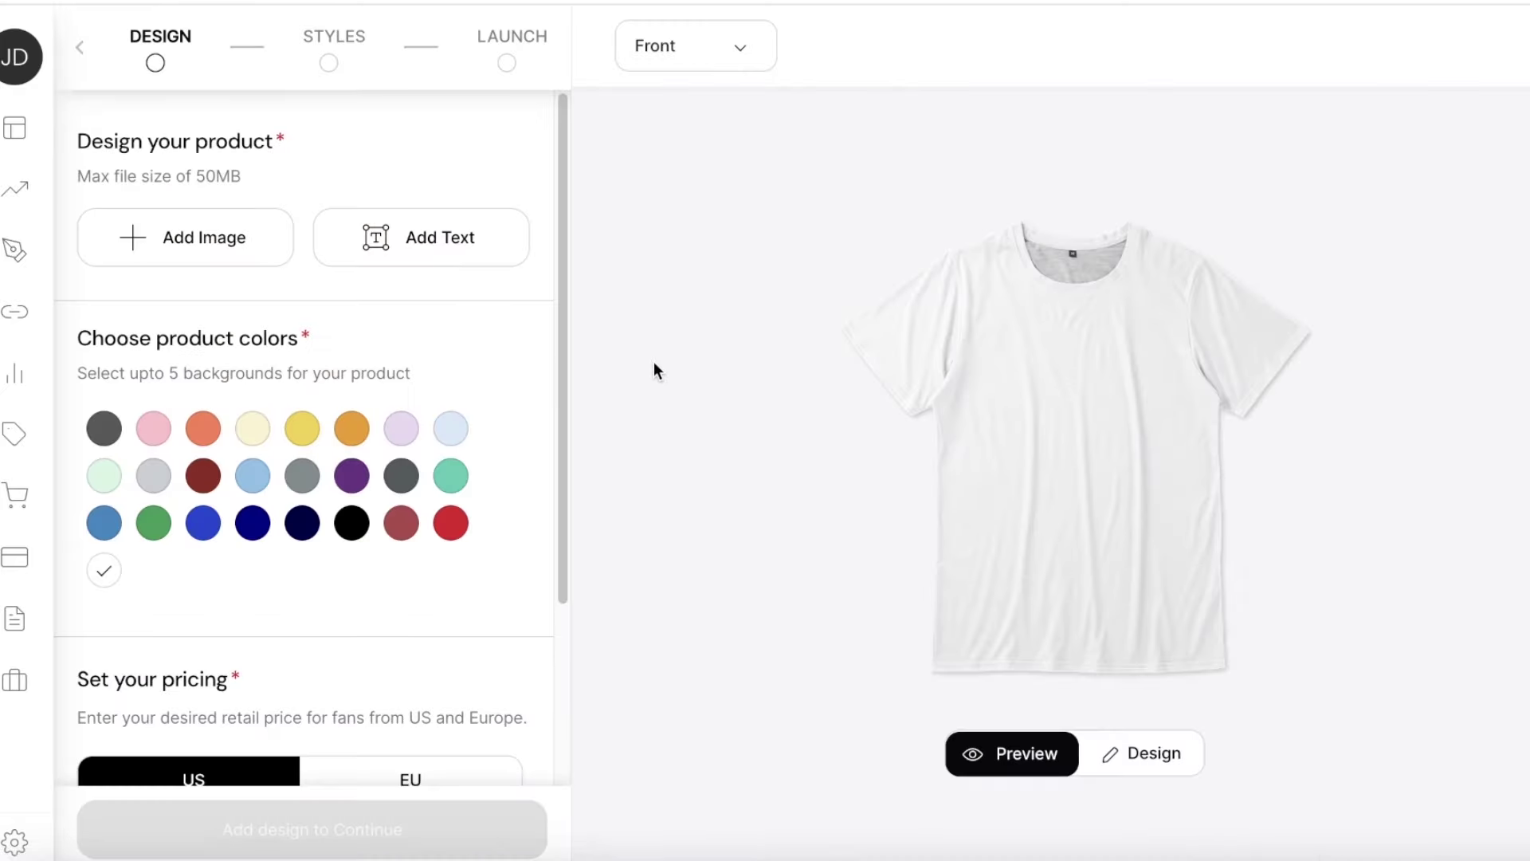
Step: Add the image pexels-photo-1308940.jpeg from the Downloads folder to the tee's design
left_click(170, 239)
left_click(423, 311)
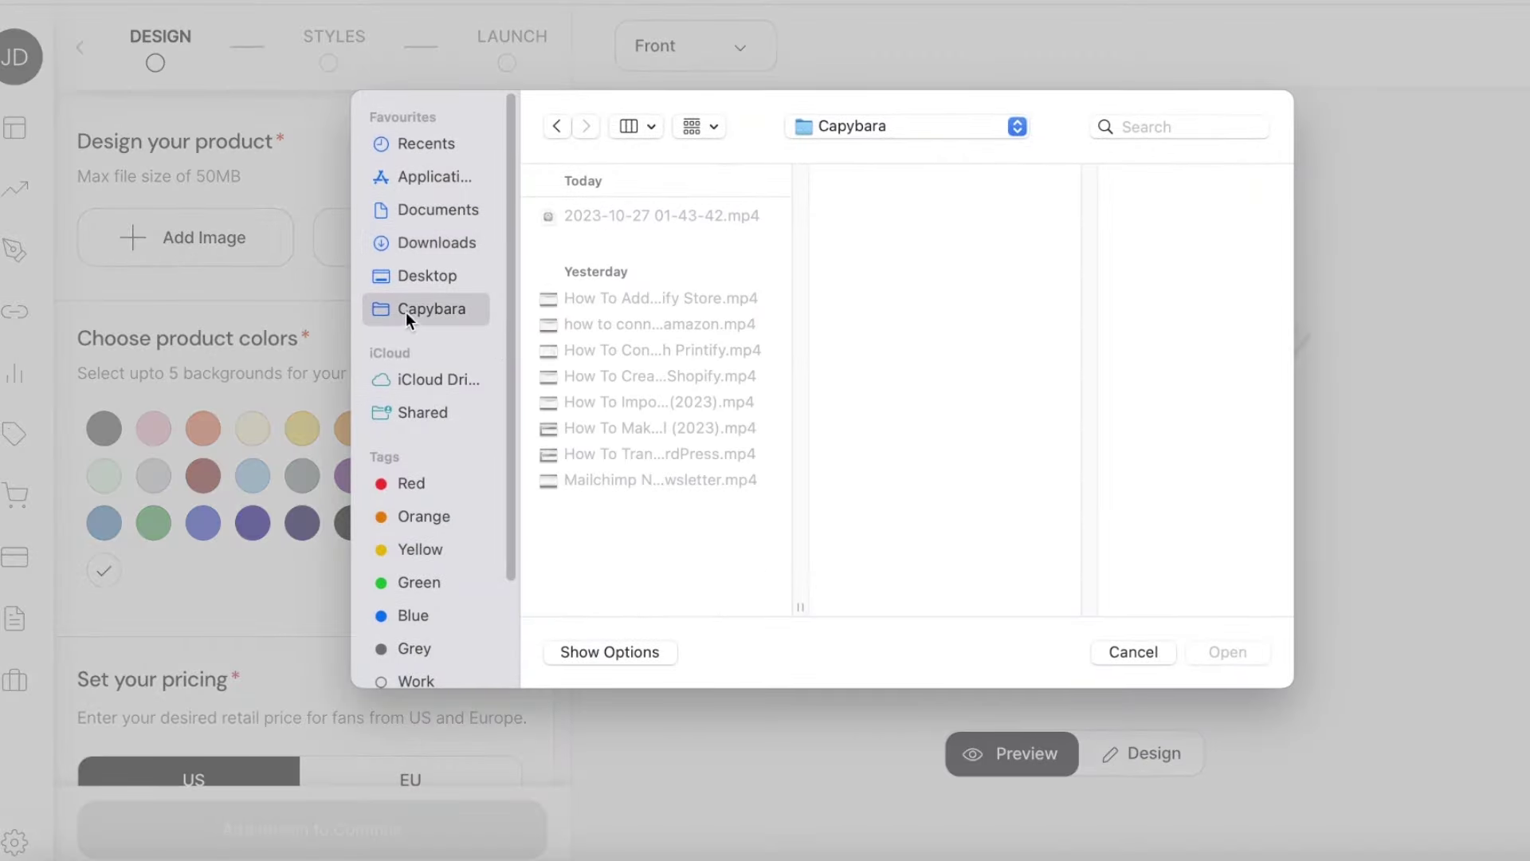
left_click(437, 239)
scroll(610, 471, "down", 10)
scroll(611, 471, "up", 5)
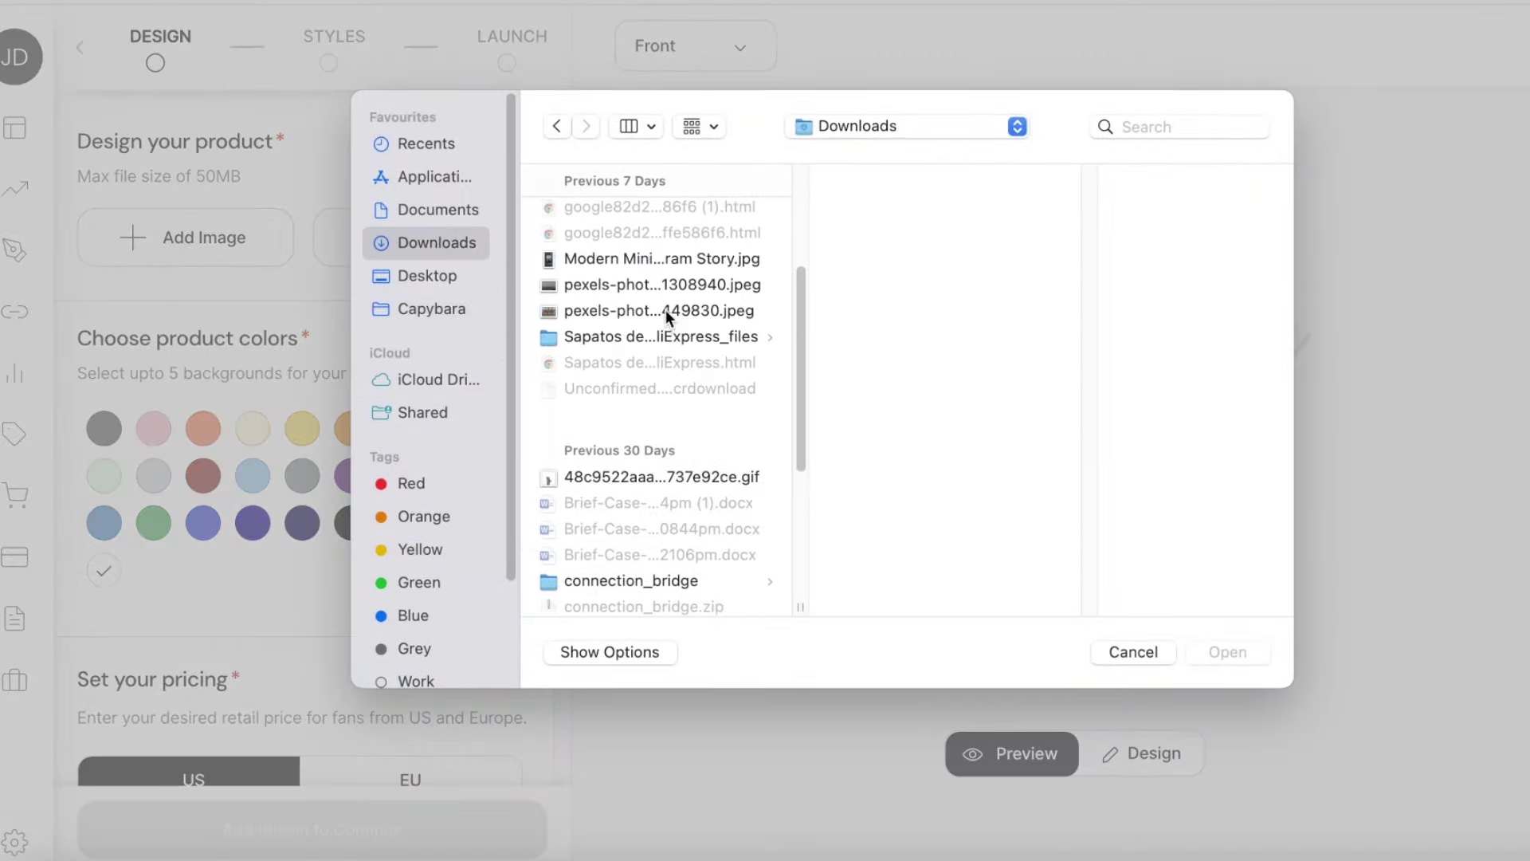
left_click_drag(667, 309, 659, 295)
left_click(661, 292)
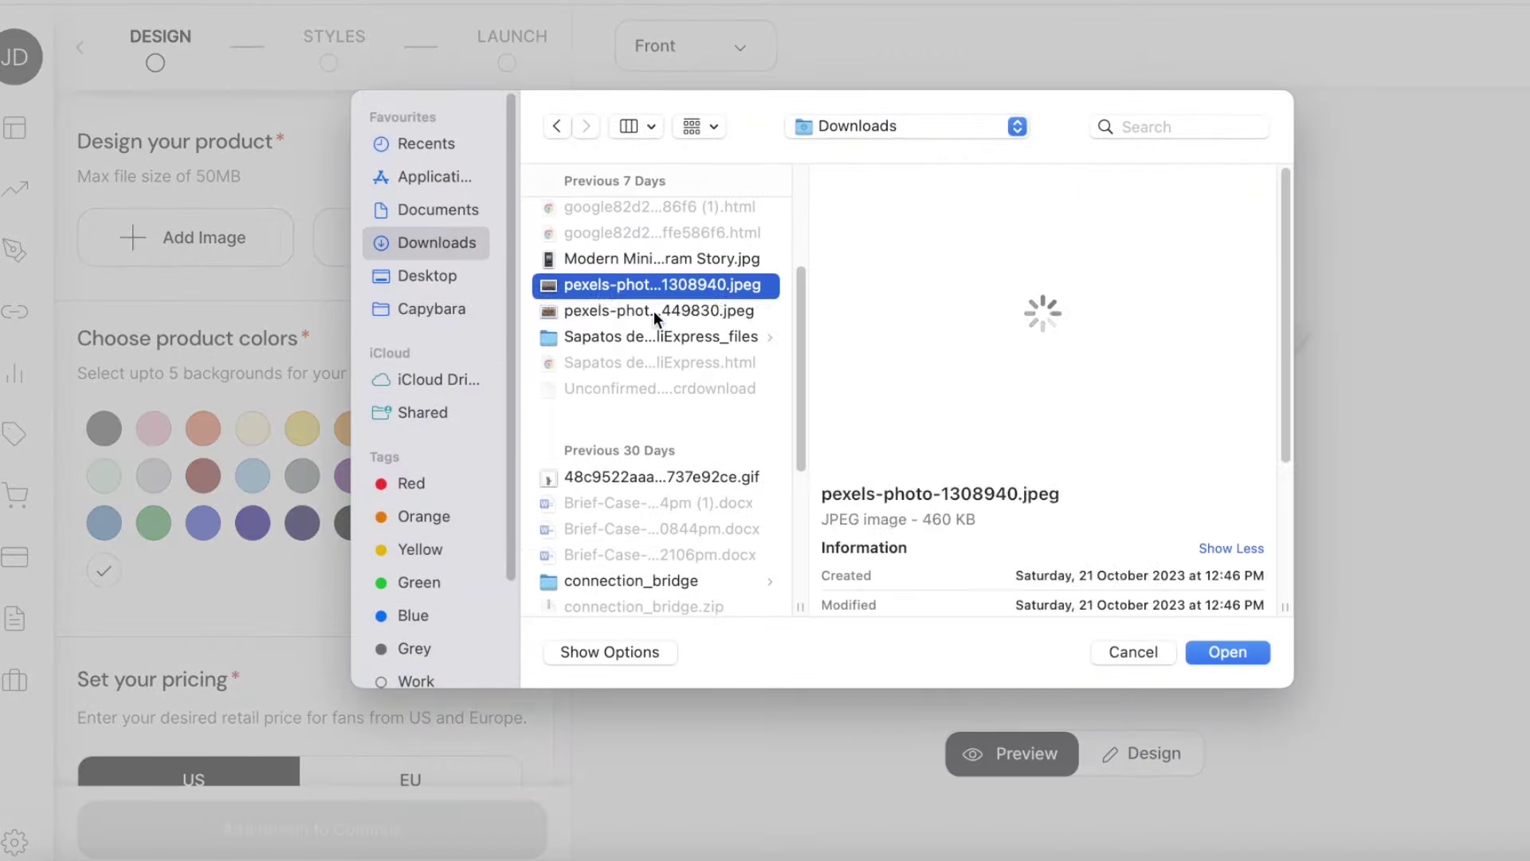
left_click(1223, 652)
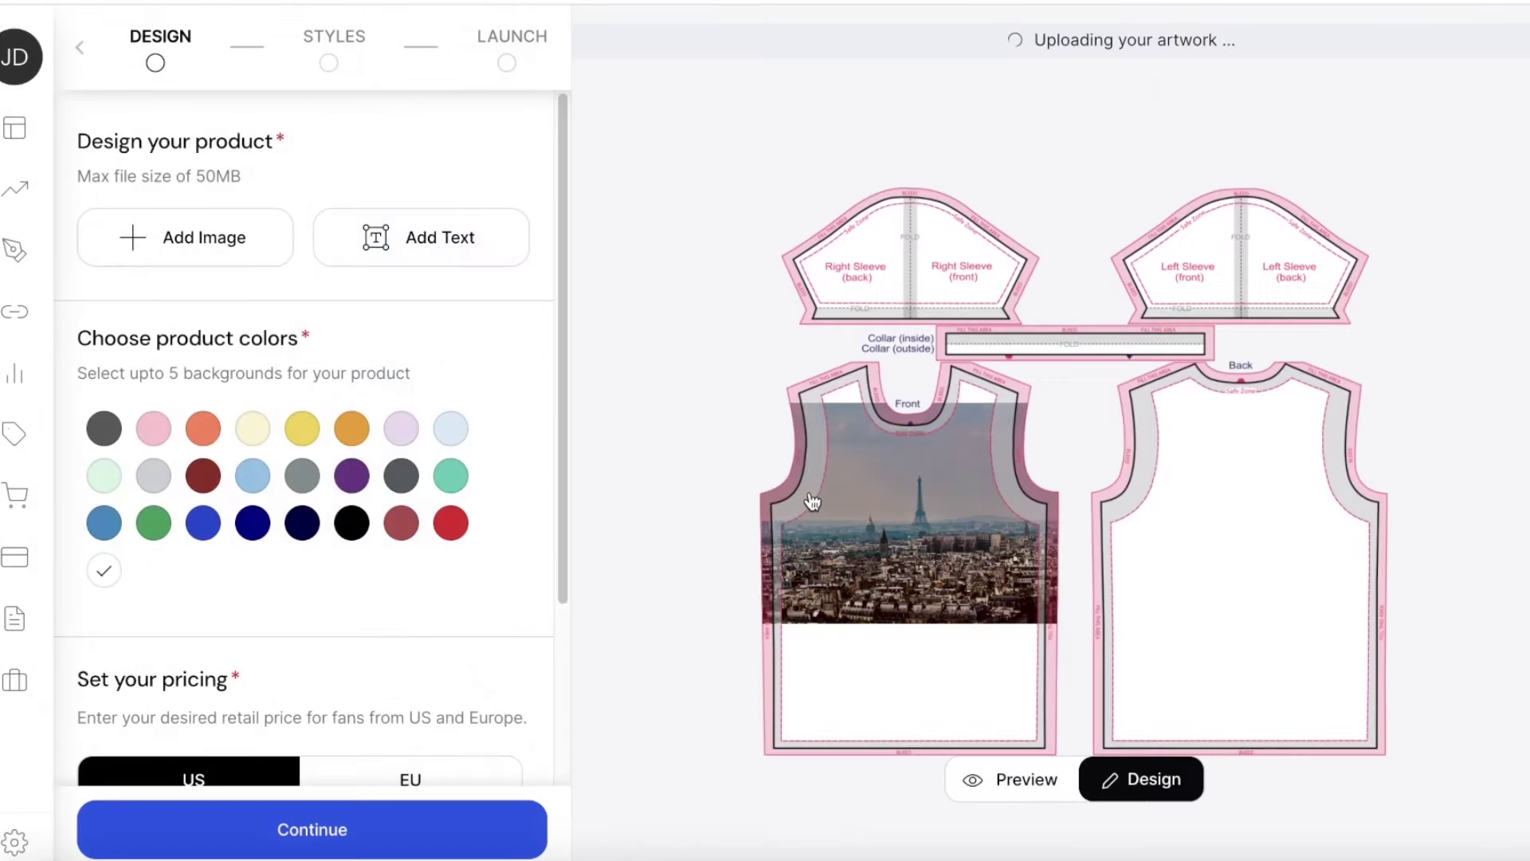
Step: Try fitting the Paris skyline photo over the tee's front panel at different positions and a larger size
left_click_drag(927, 540, 980, 420)
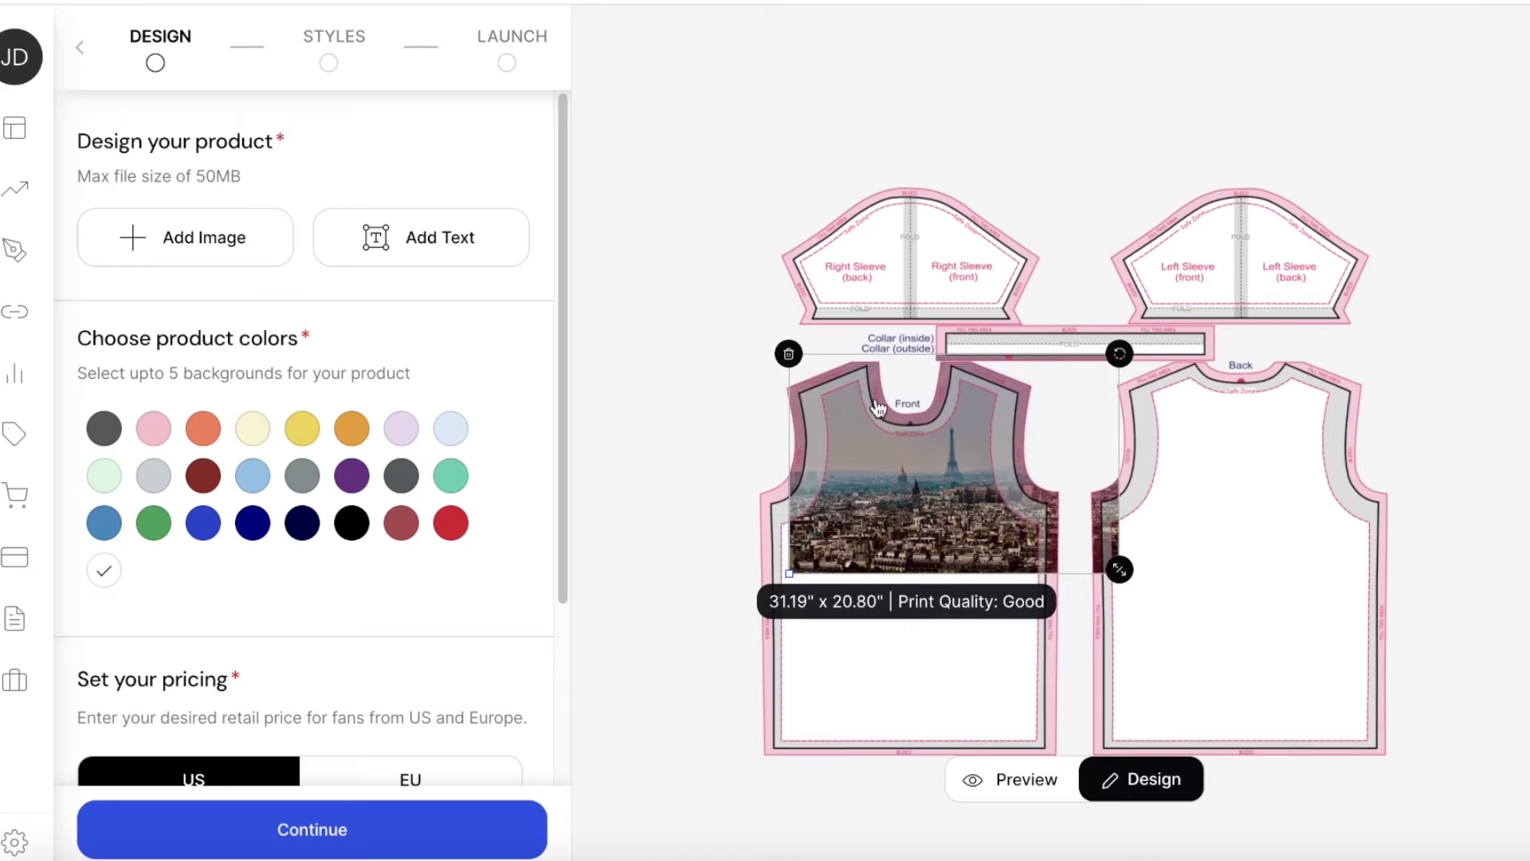
mouse_move(879, 408)
left_mouse_down()
mouse_move(875, 443)
mouse_move(904, 406)
mouse_move(872, 415)
left_mouse_up()
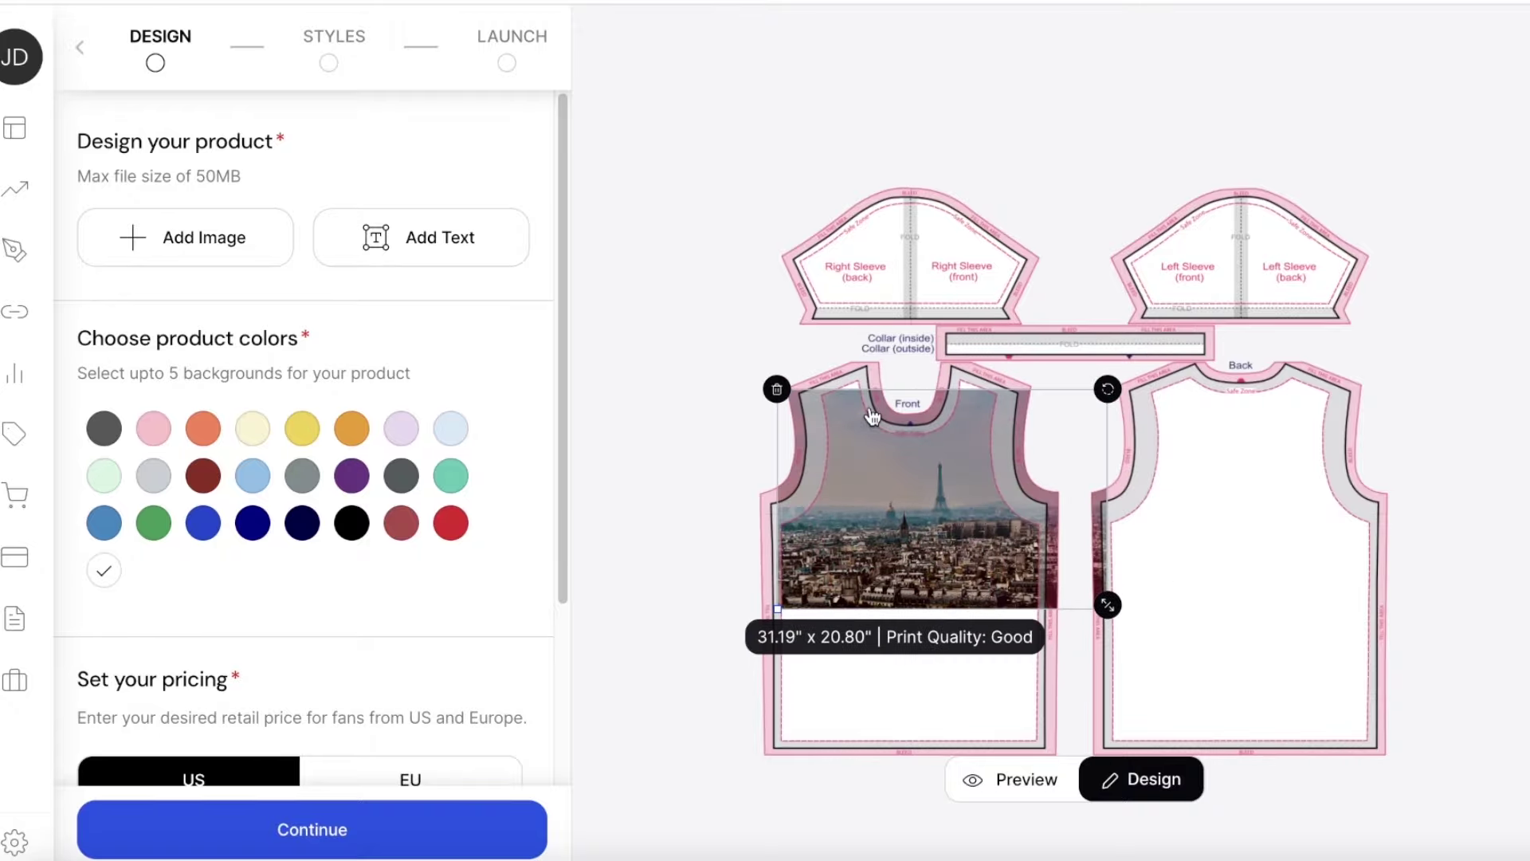
left_click_drag(1107, 605, 765, 598)
left_click_drag(1212, 758, 1080, 652)
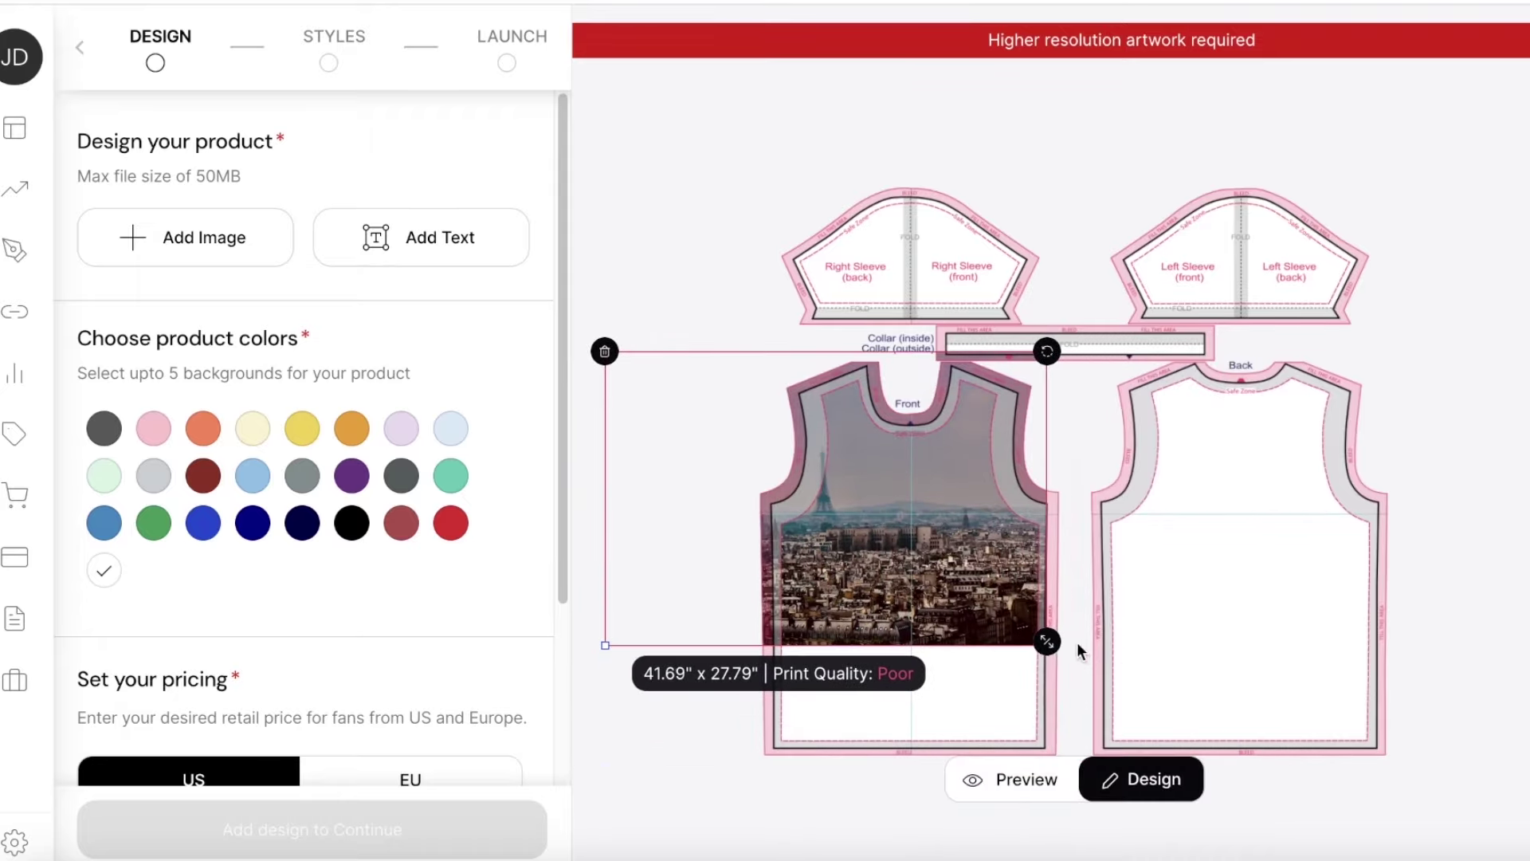
left_click_drag(957, 558, 1021, 621)
left_click_drag(1119, 709, 1124, 672)
Step: Delete the Paris photo from the design and add light pink and lavender to the product colors
key("Delete")
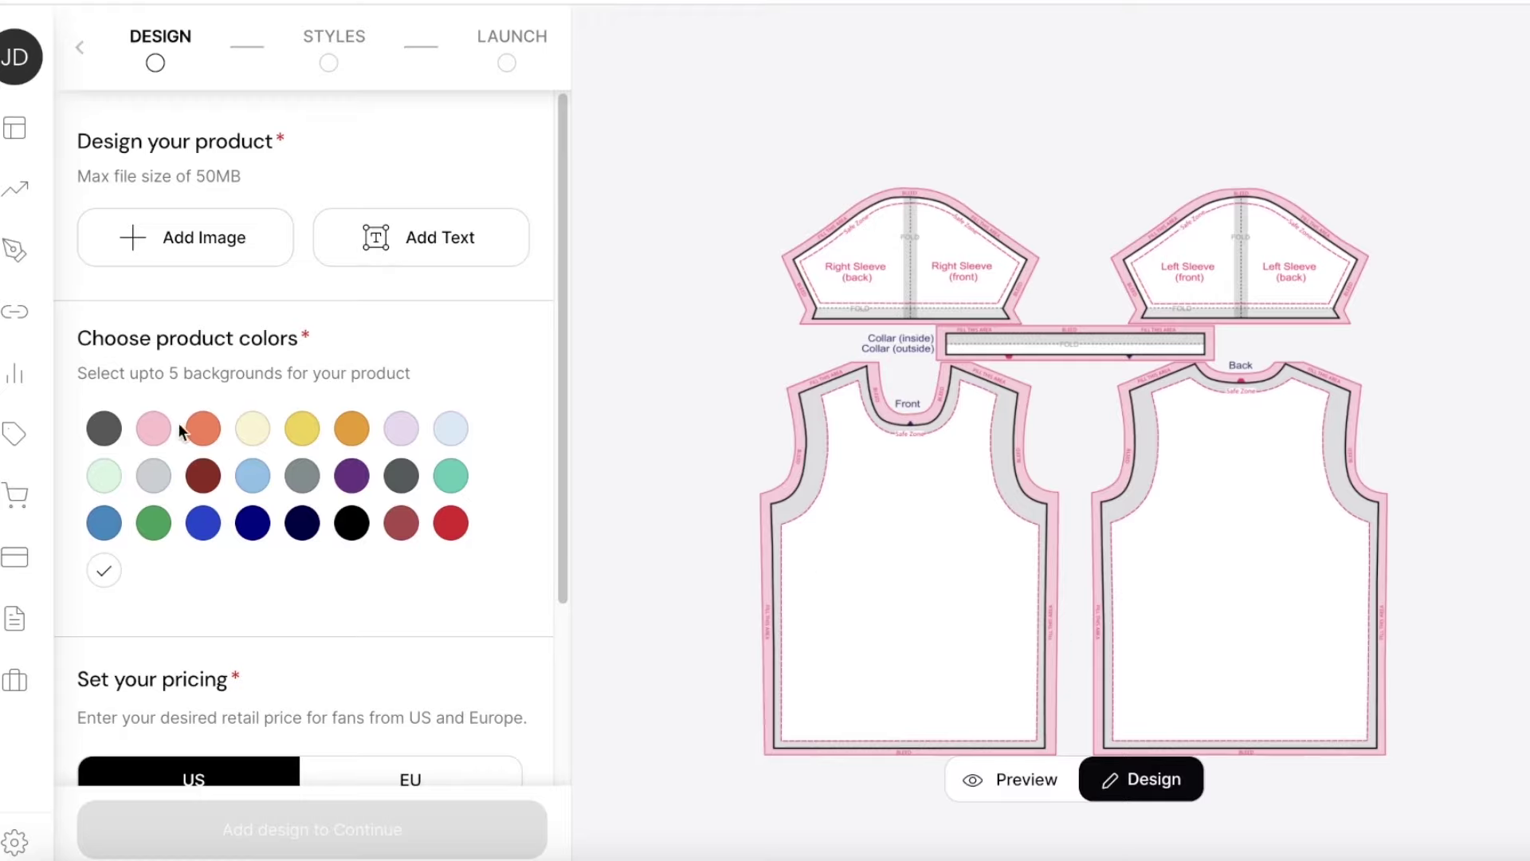
left_click(155, 428)
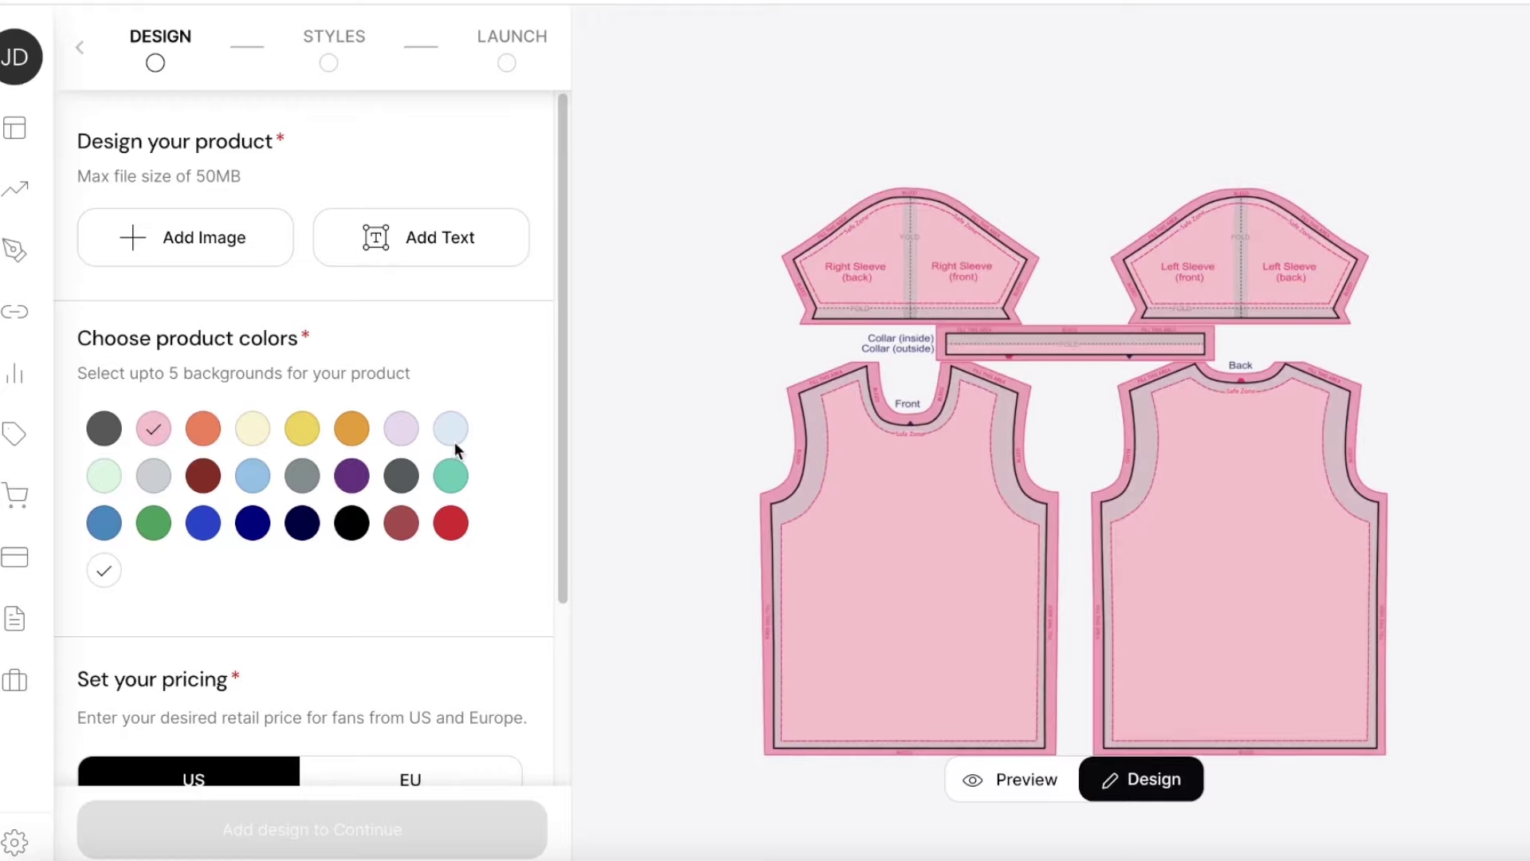
left_click(409, 428)
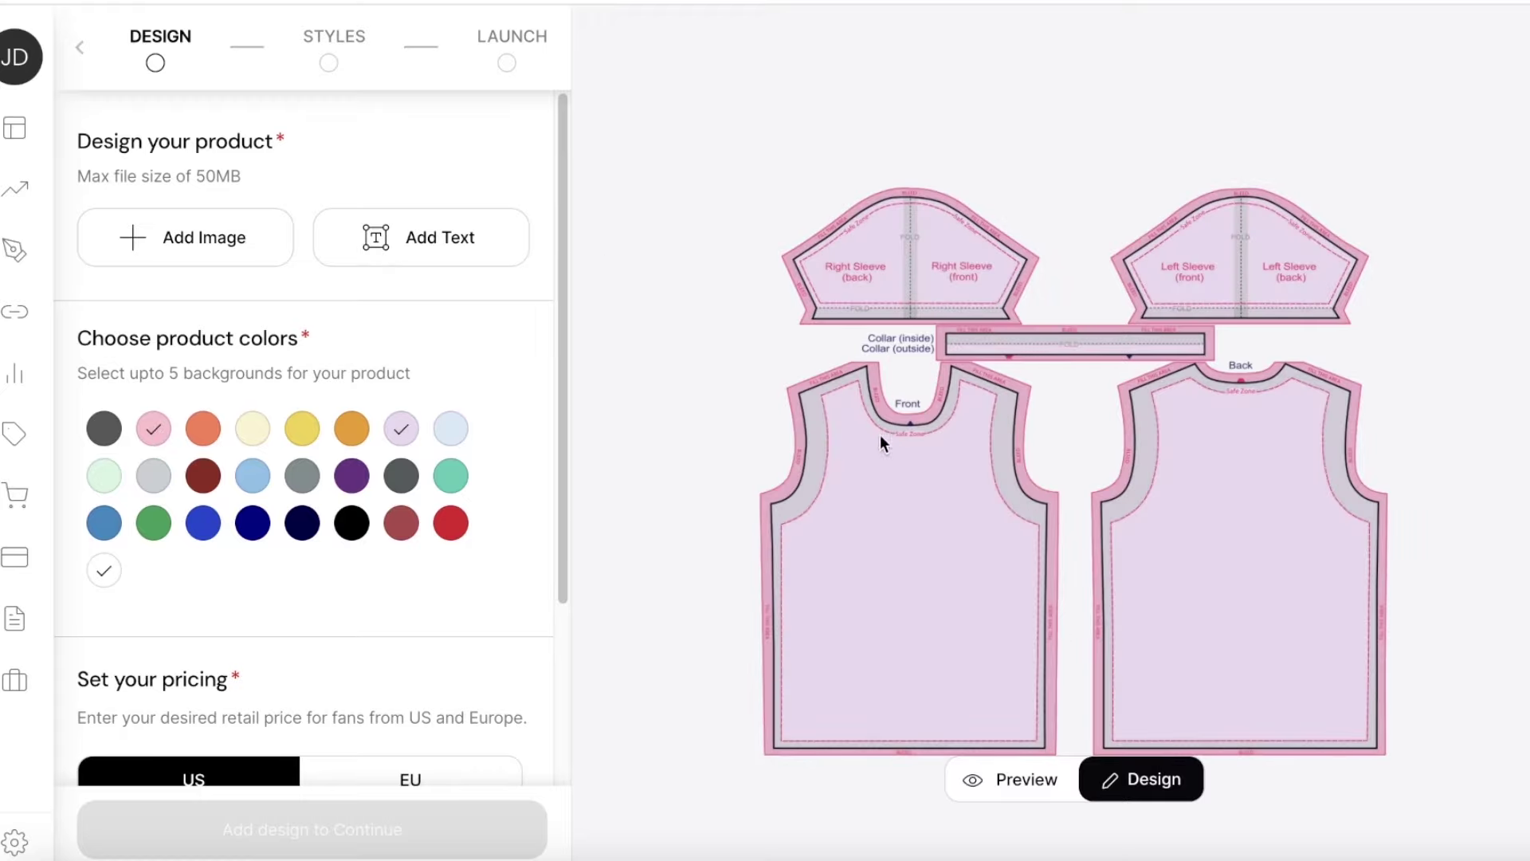
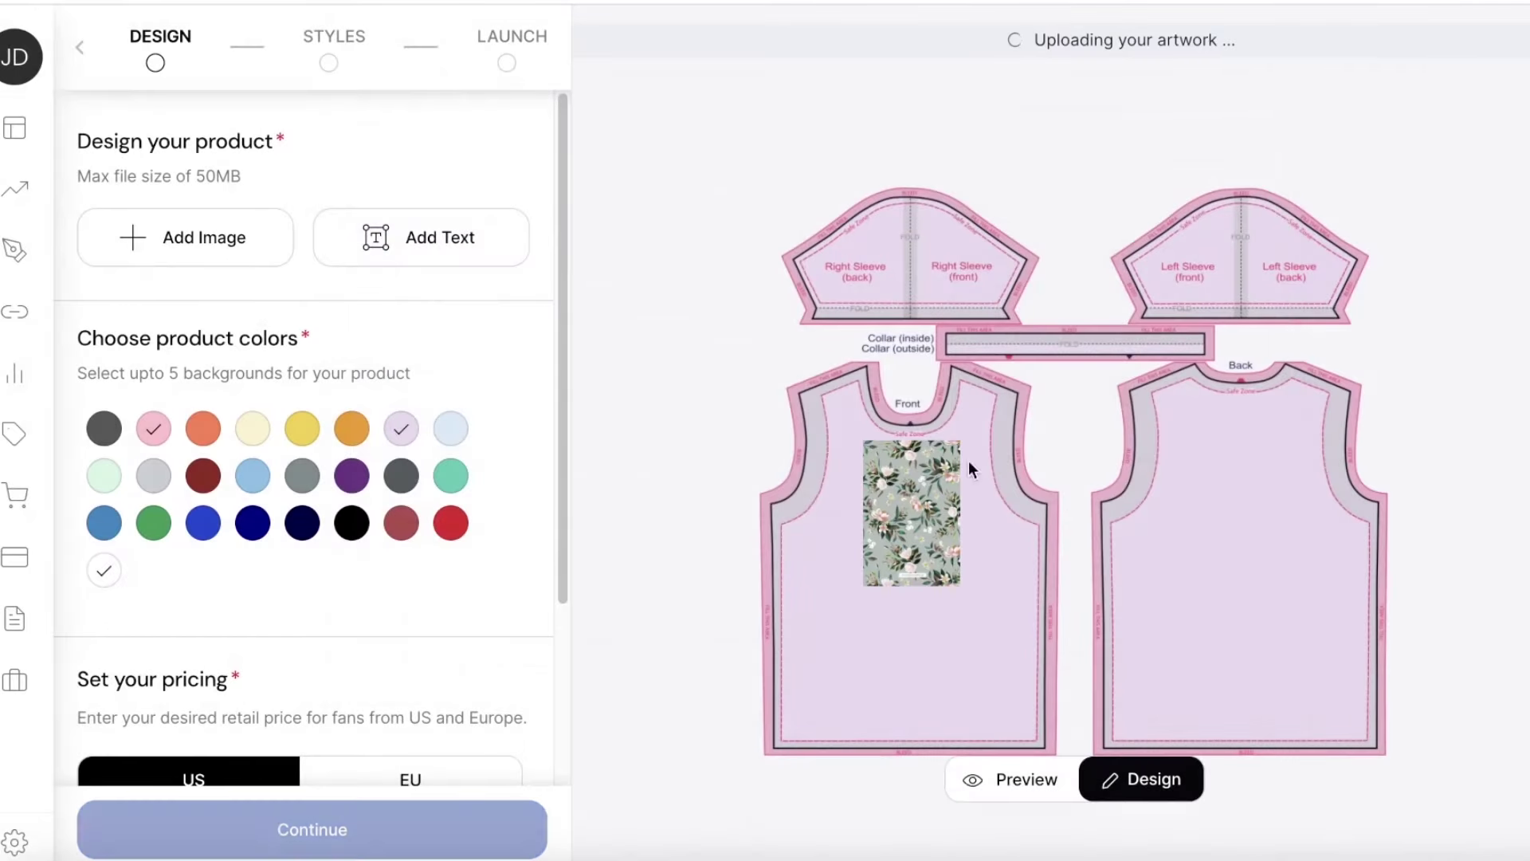
Step: Resize the floral image to about 11.30" x 16.96" and place copies over the right sleeve's front and back halves
left_click_drag(897, 514, 943, 275)
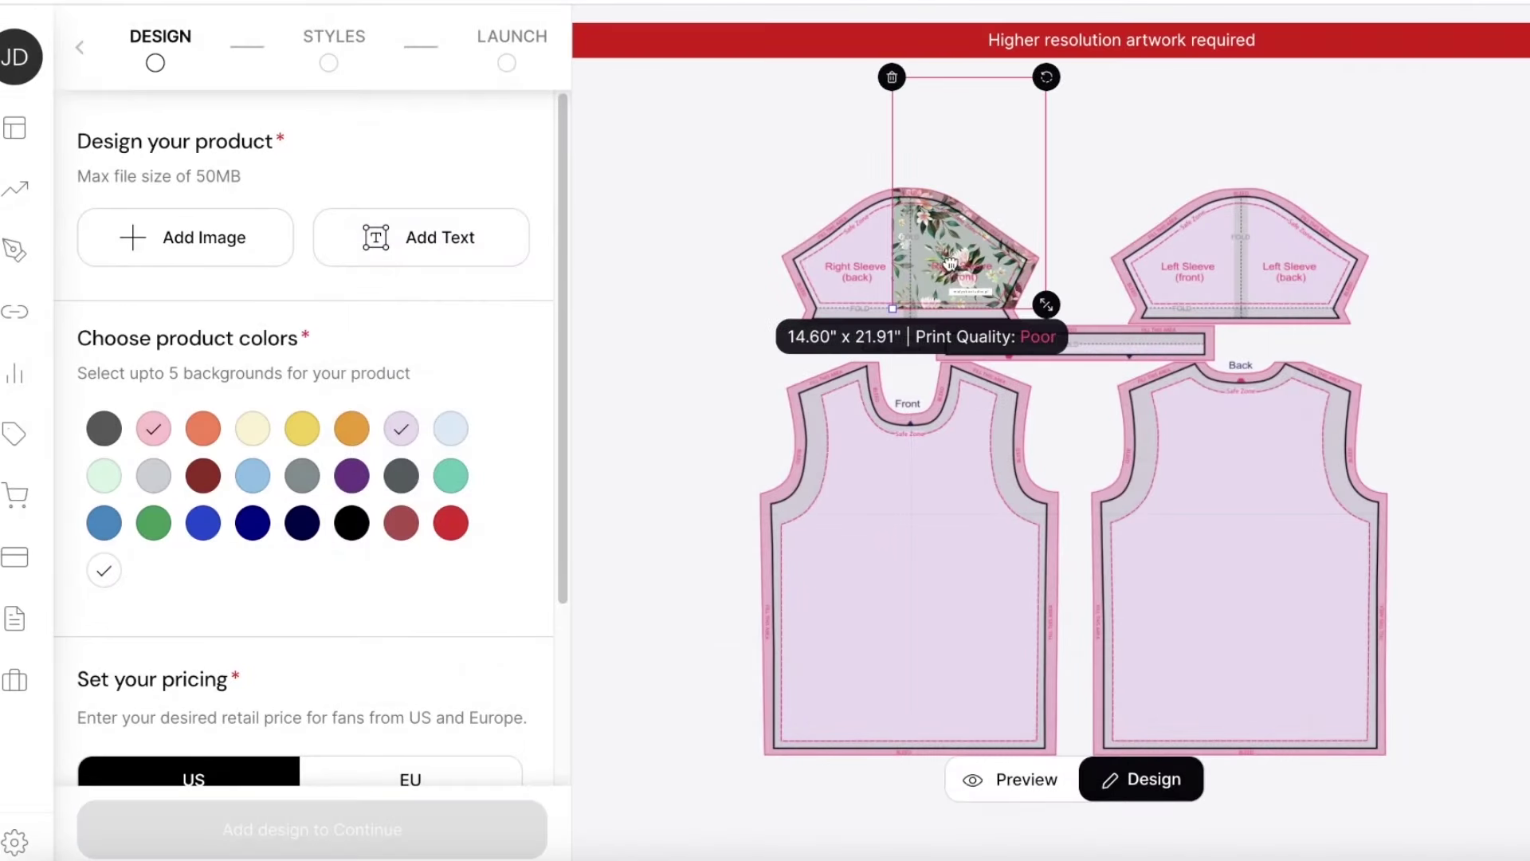
left_click_drag(1047, 311, 942, 369)
left_click_drag(937, 298, 874, 265)
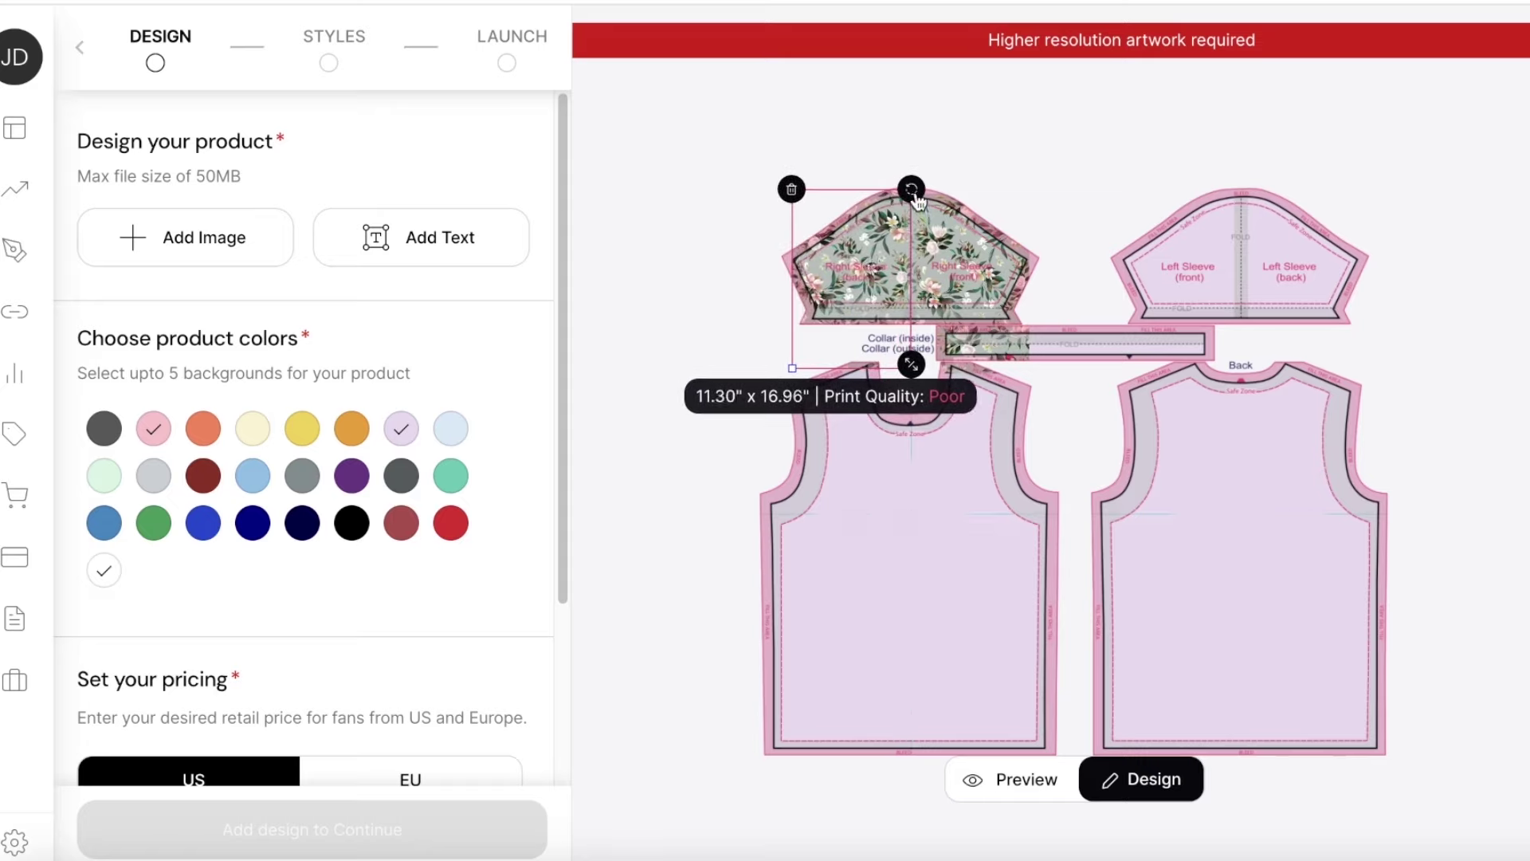
right_click(850, 289)
key("Escape")
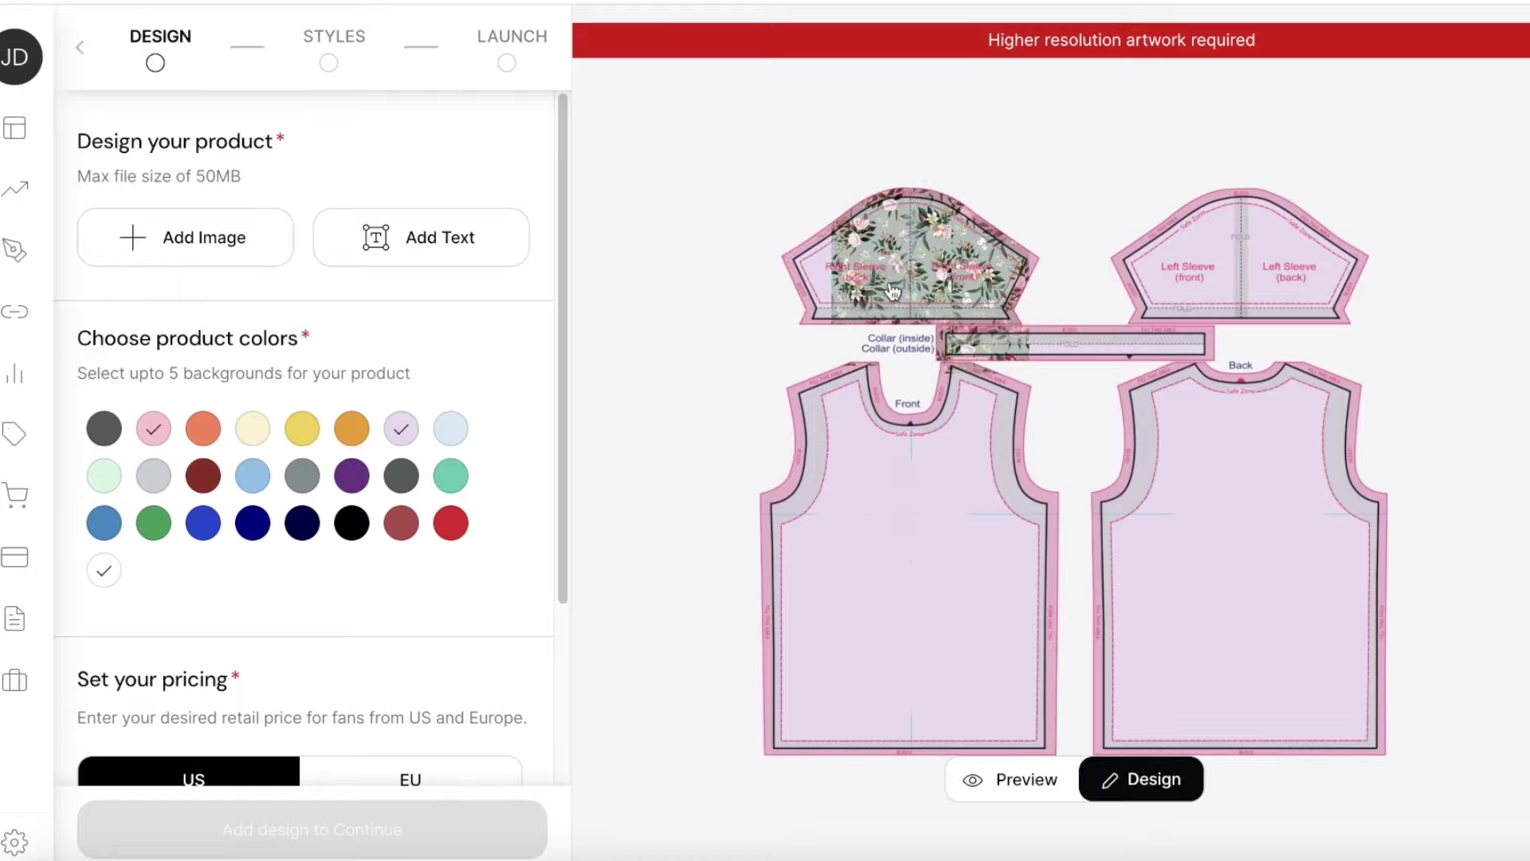
Step: Rotate the floral copy on the right sleeve's back half by 180° and align both copies to cover the sleeve
left_click_drag(851, 286, 892, 204)
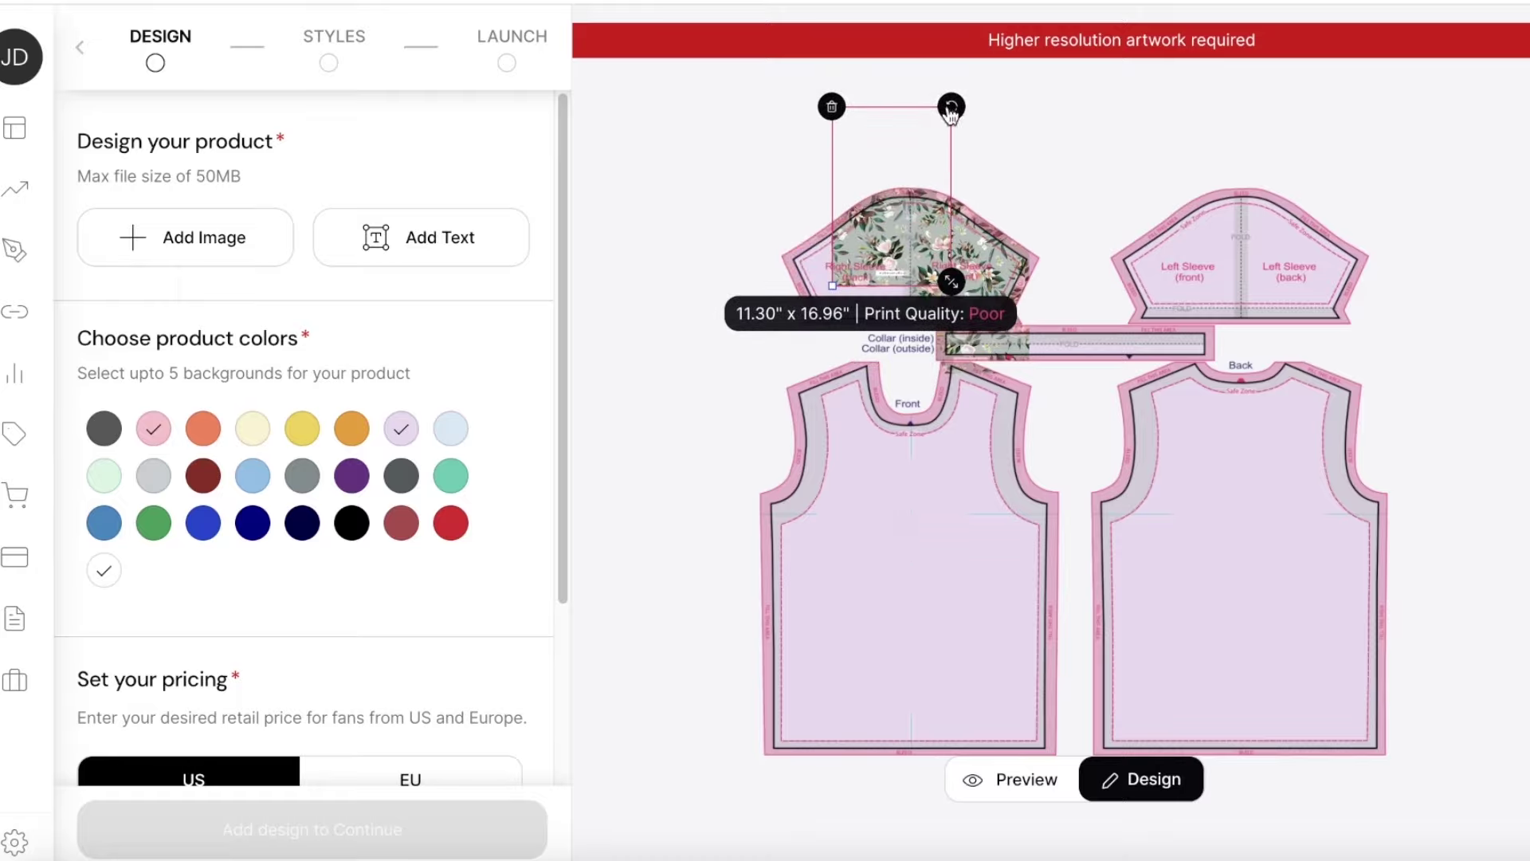
left_click_drag(951, 106, 832, 286)
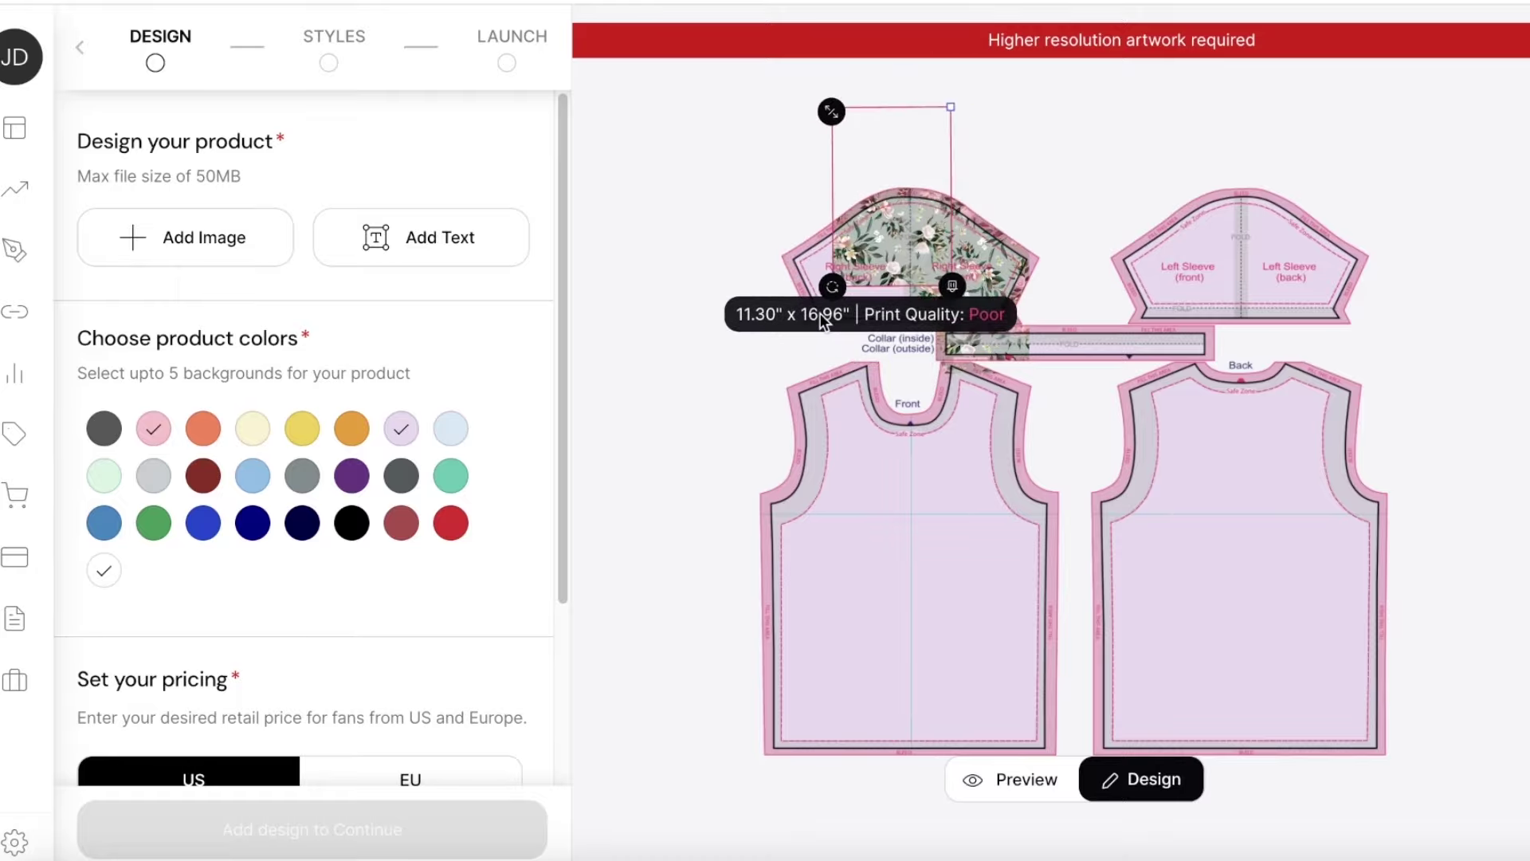
left_click_drag(871, 236, 830, 310)
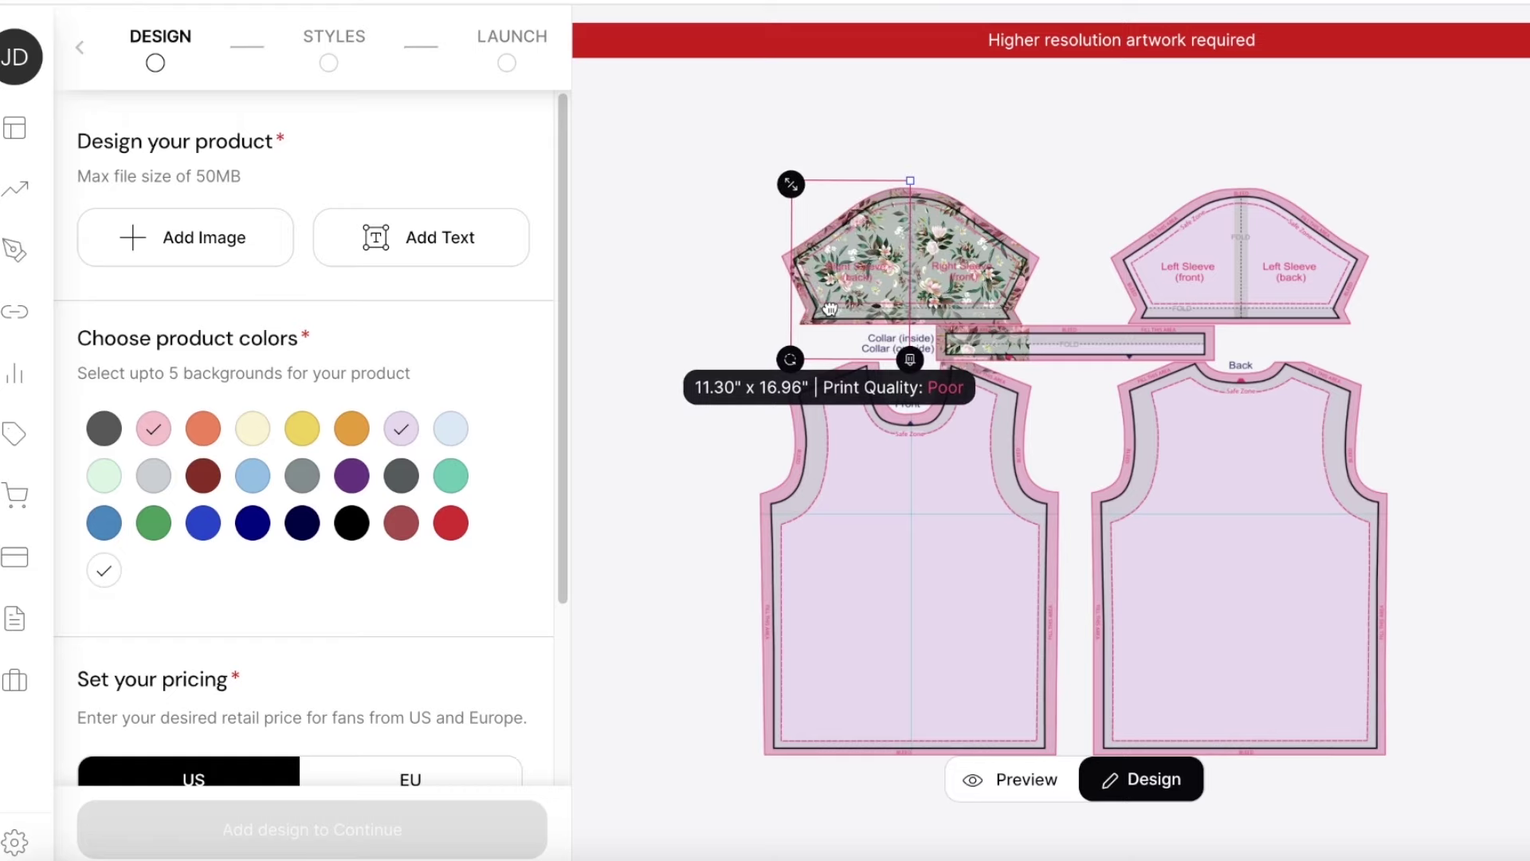
left_click(1041, 139)
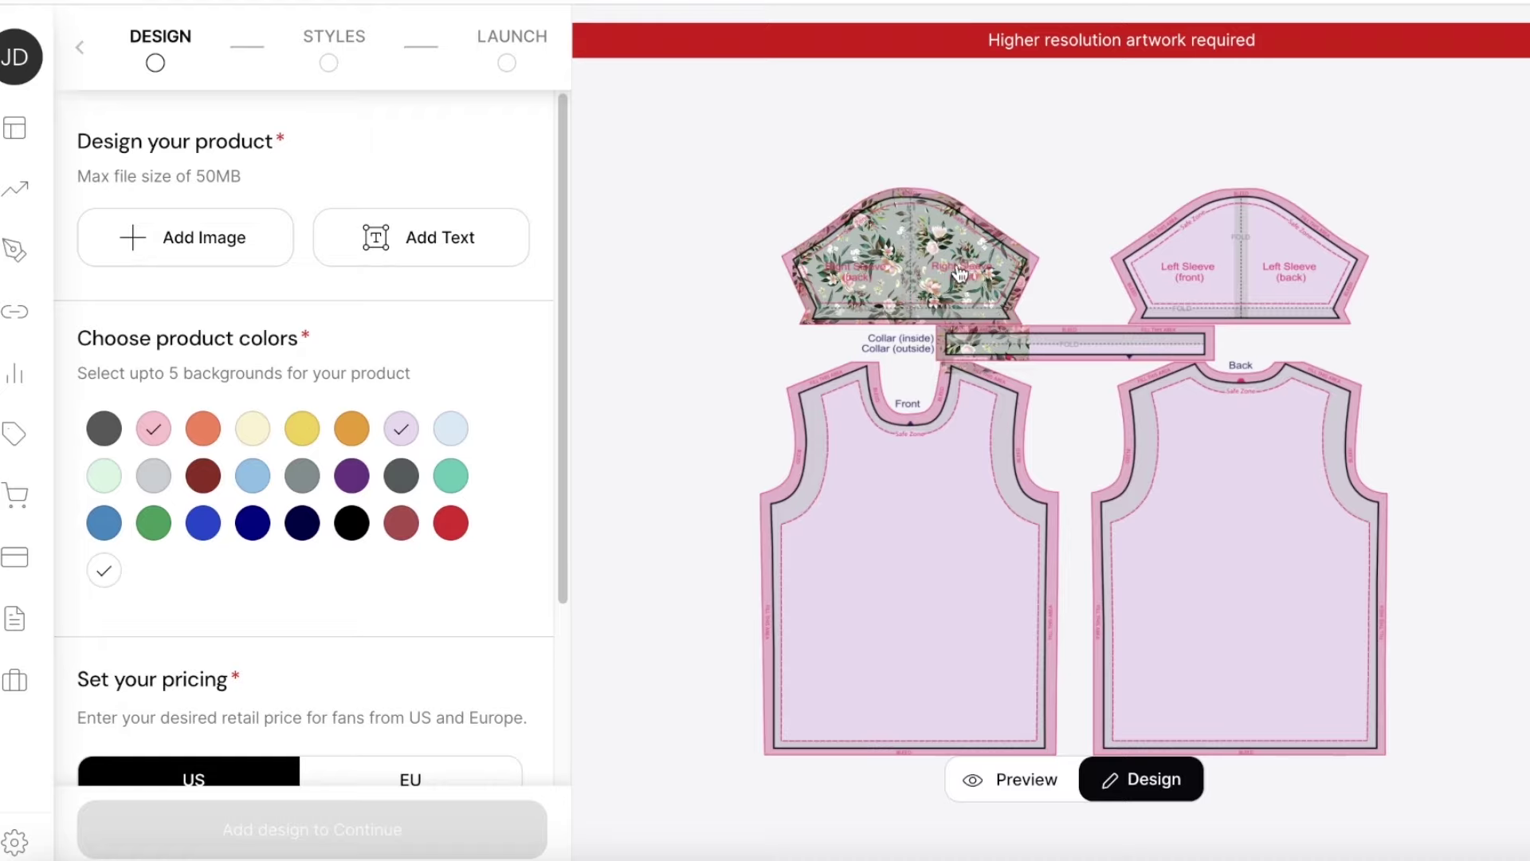
left_click(960, 217)
left_click_drag(960, 216, 956, 217)
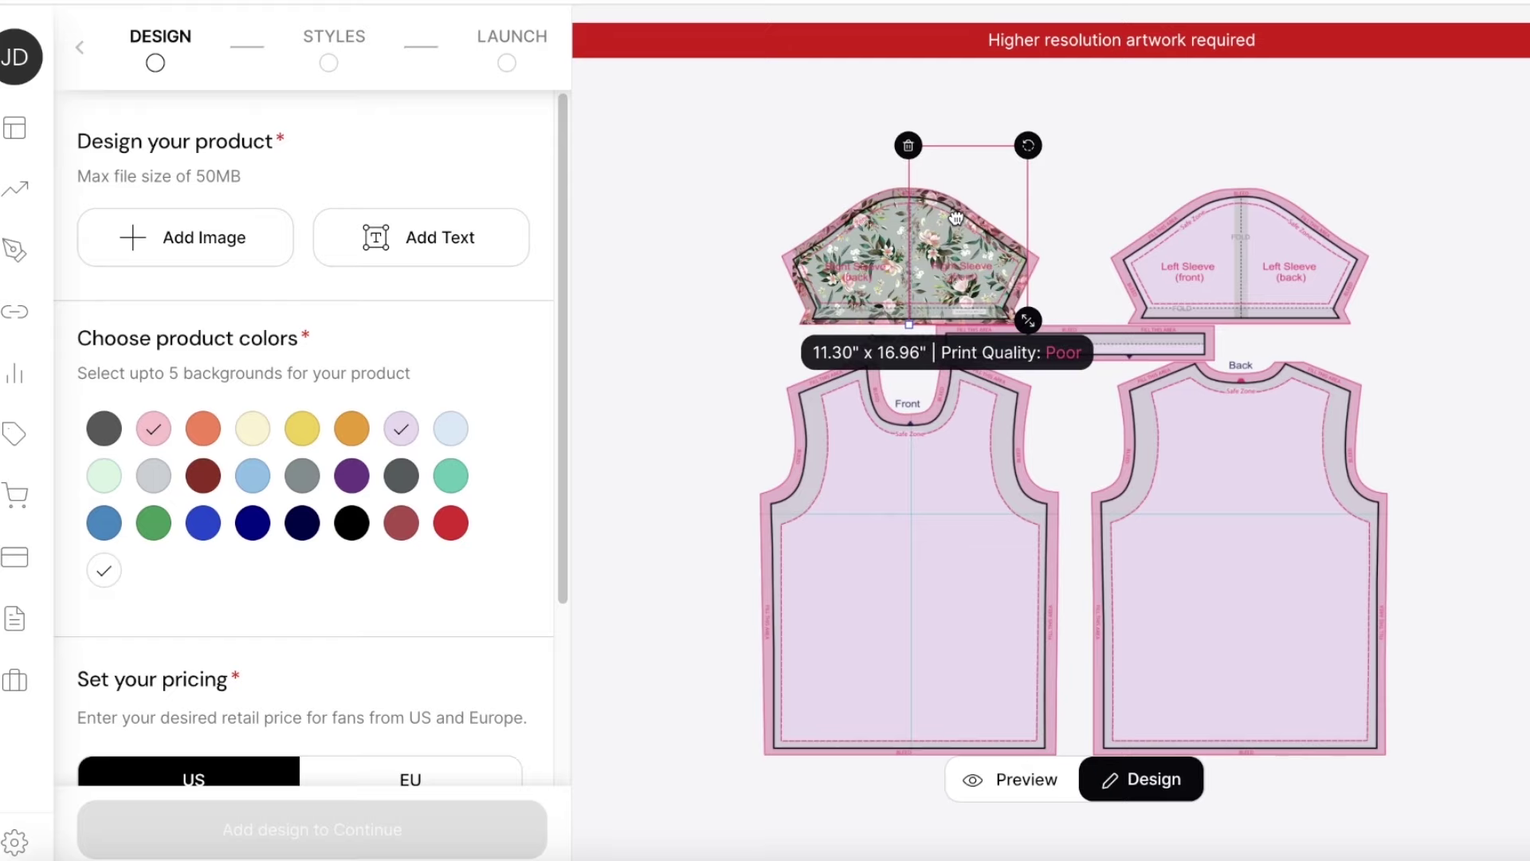
left_click(1155, 178)
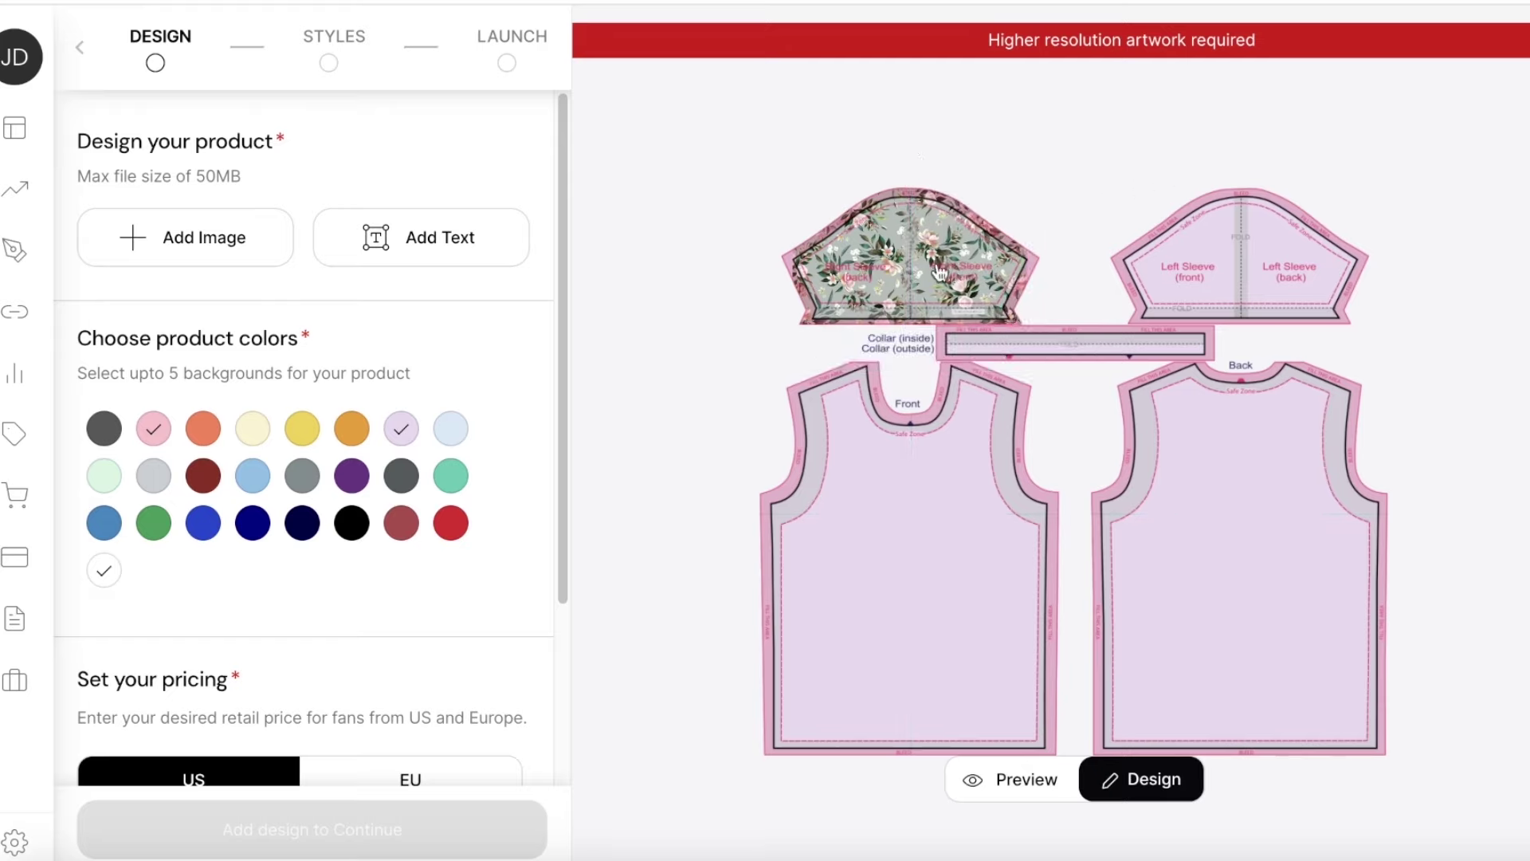
Step: Cover the left sleeve with copies of the floral image to match the right sleeve
left_click(833, 267)
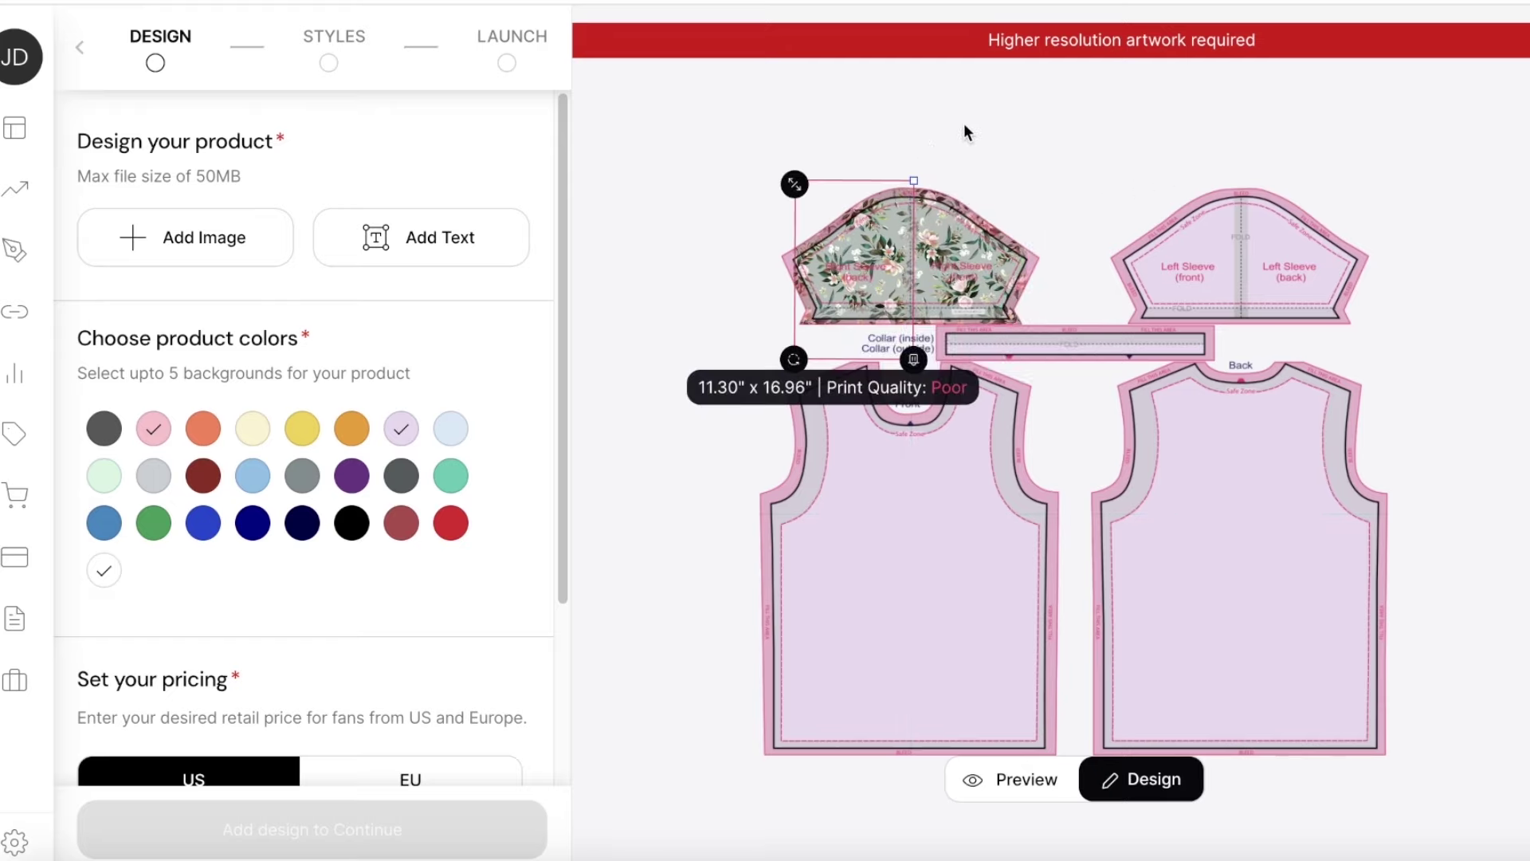
left_click_drag(852, 277, 1323, 223)
left_click(1441, 225)
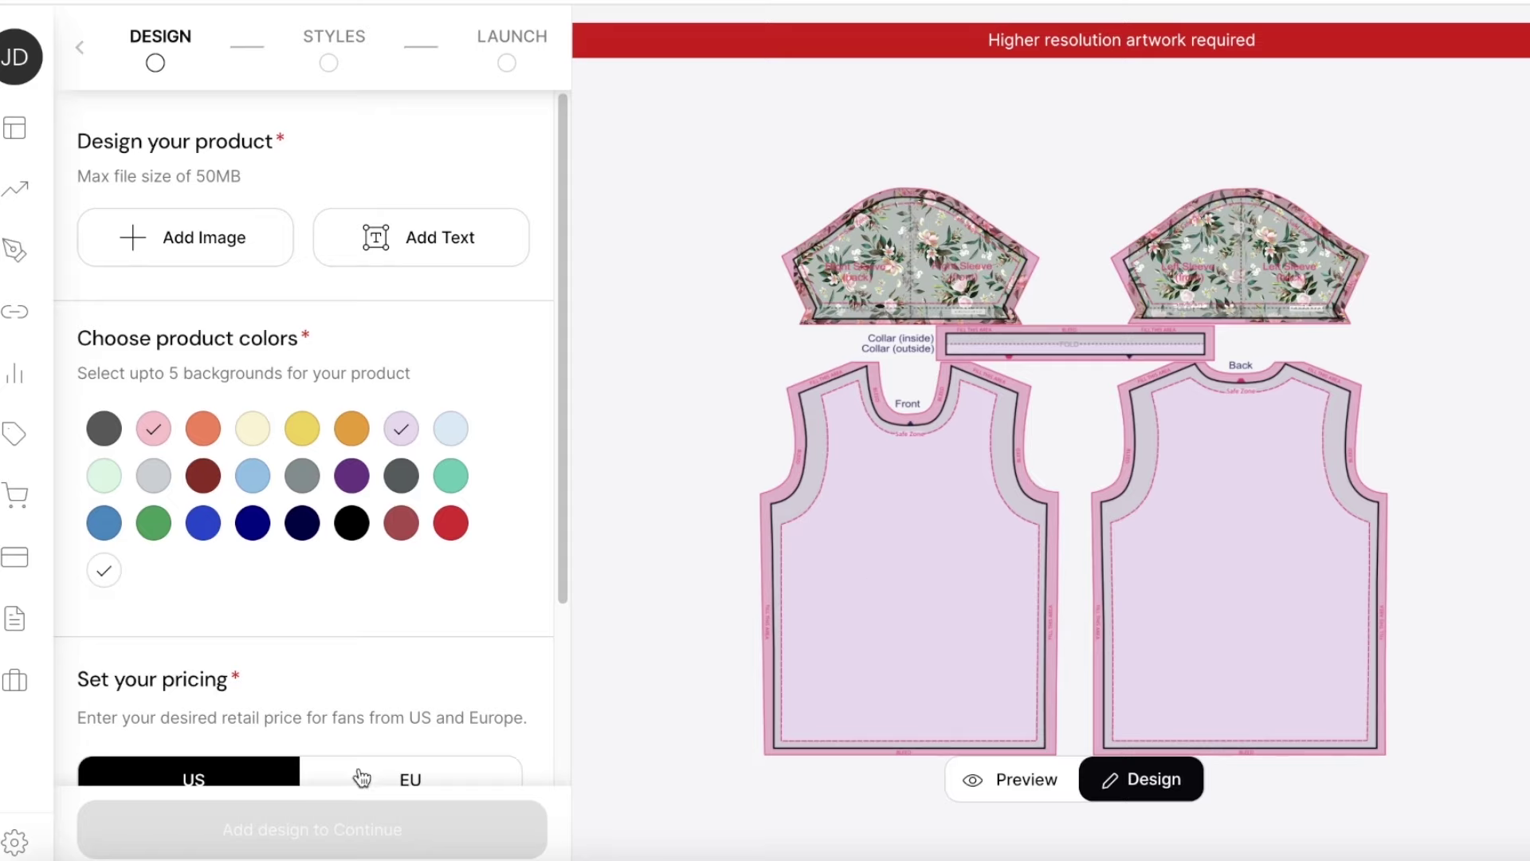
Step: Add the text "Mi Amor" to the tee's front panel
scroll(443, 588, "down", 3)
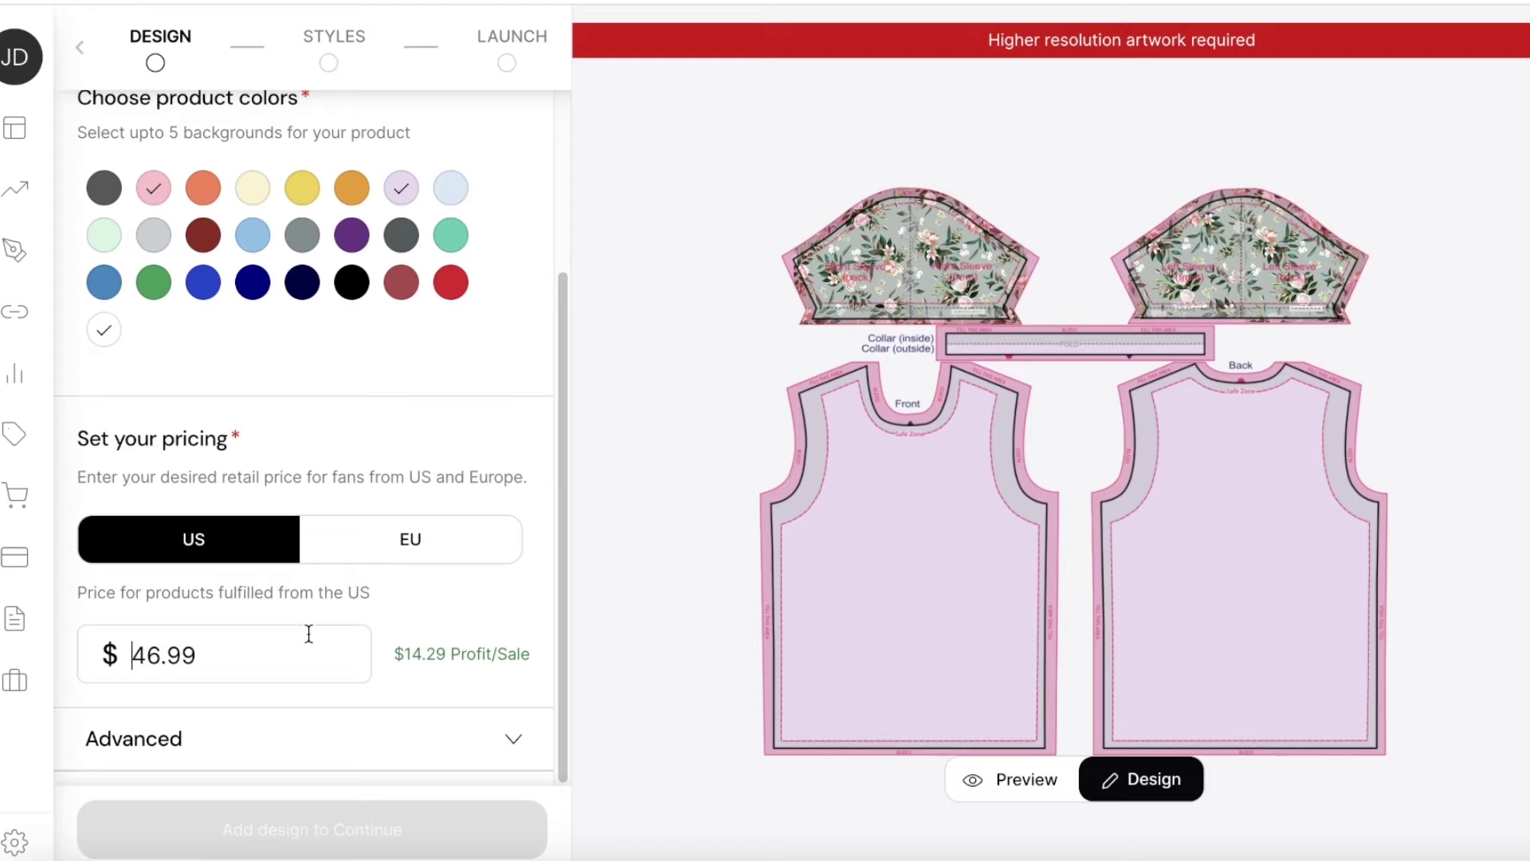
scroll(364, 391, "up", 3)
left_click(389, 255)
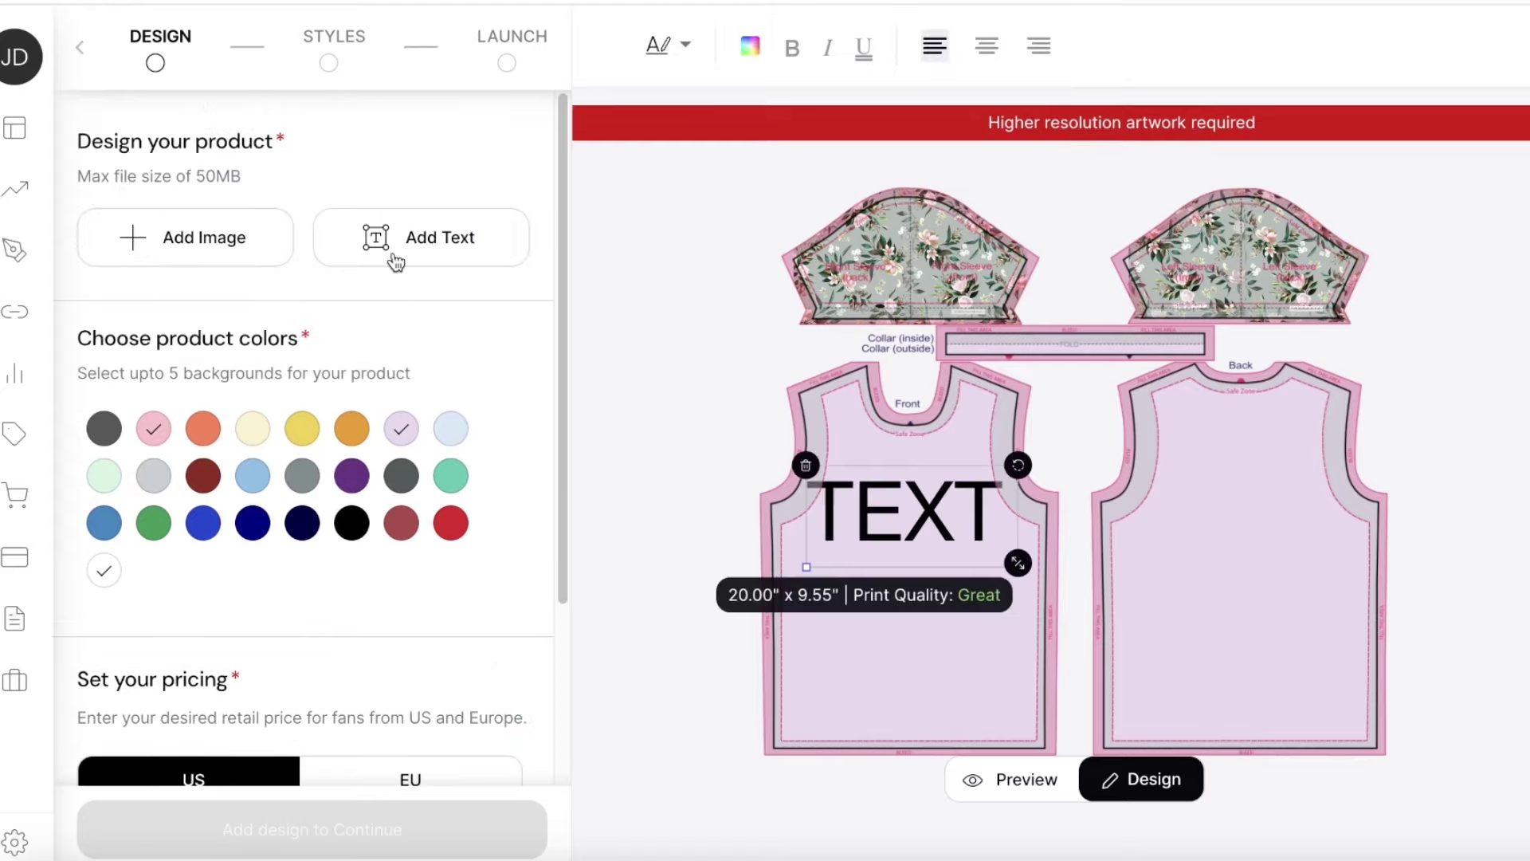
double_click(940, 510)
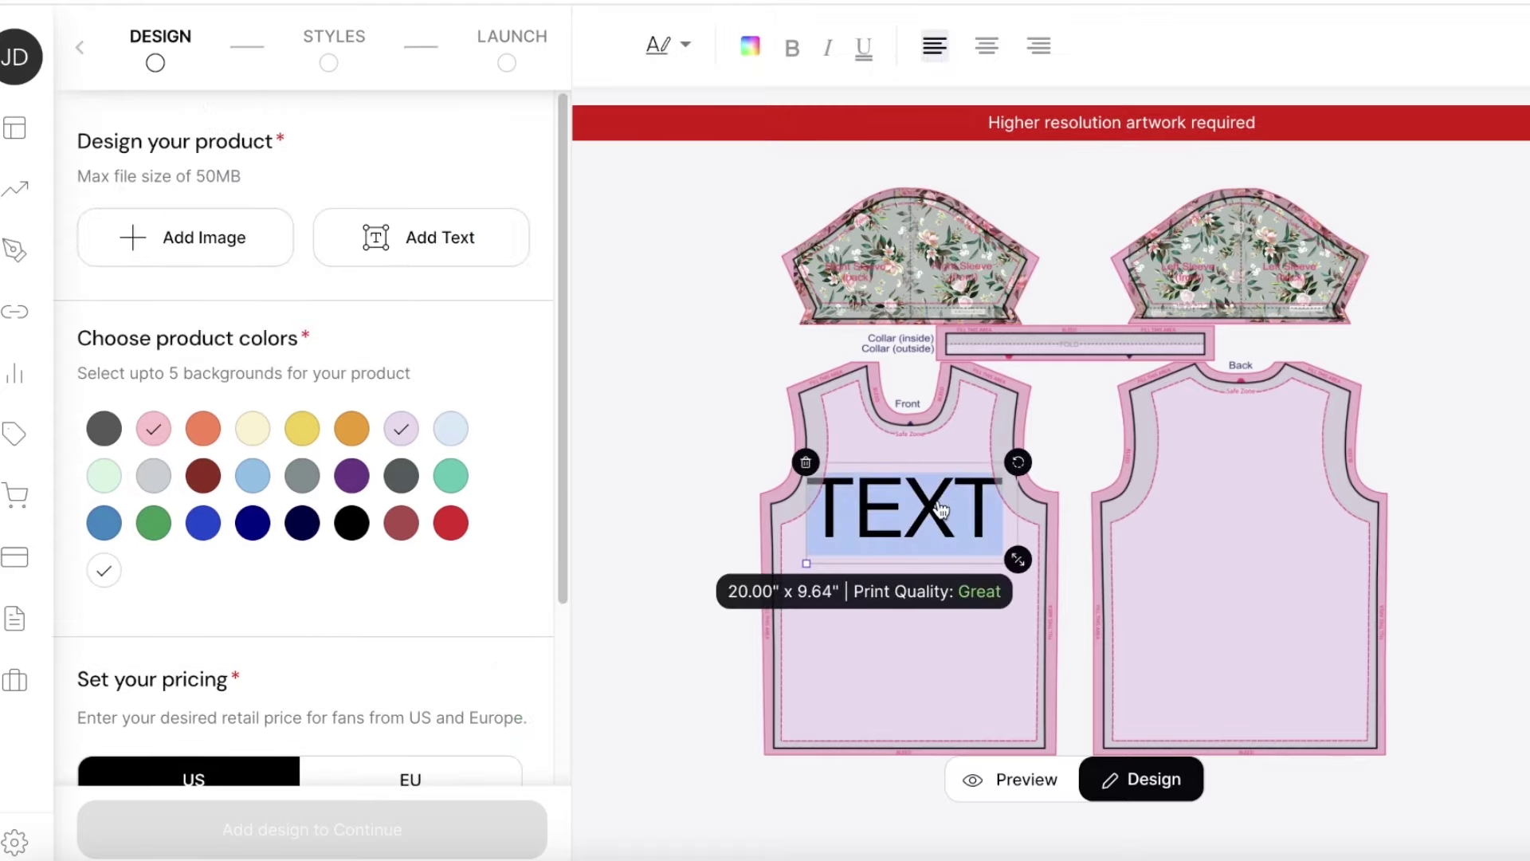
type("Mi Amore")
left_click_drag(1031, 537, 1051, 574)
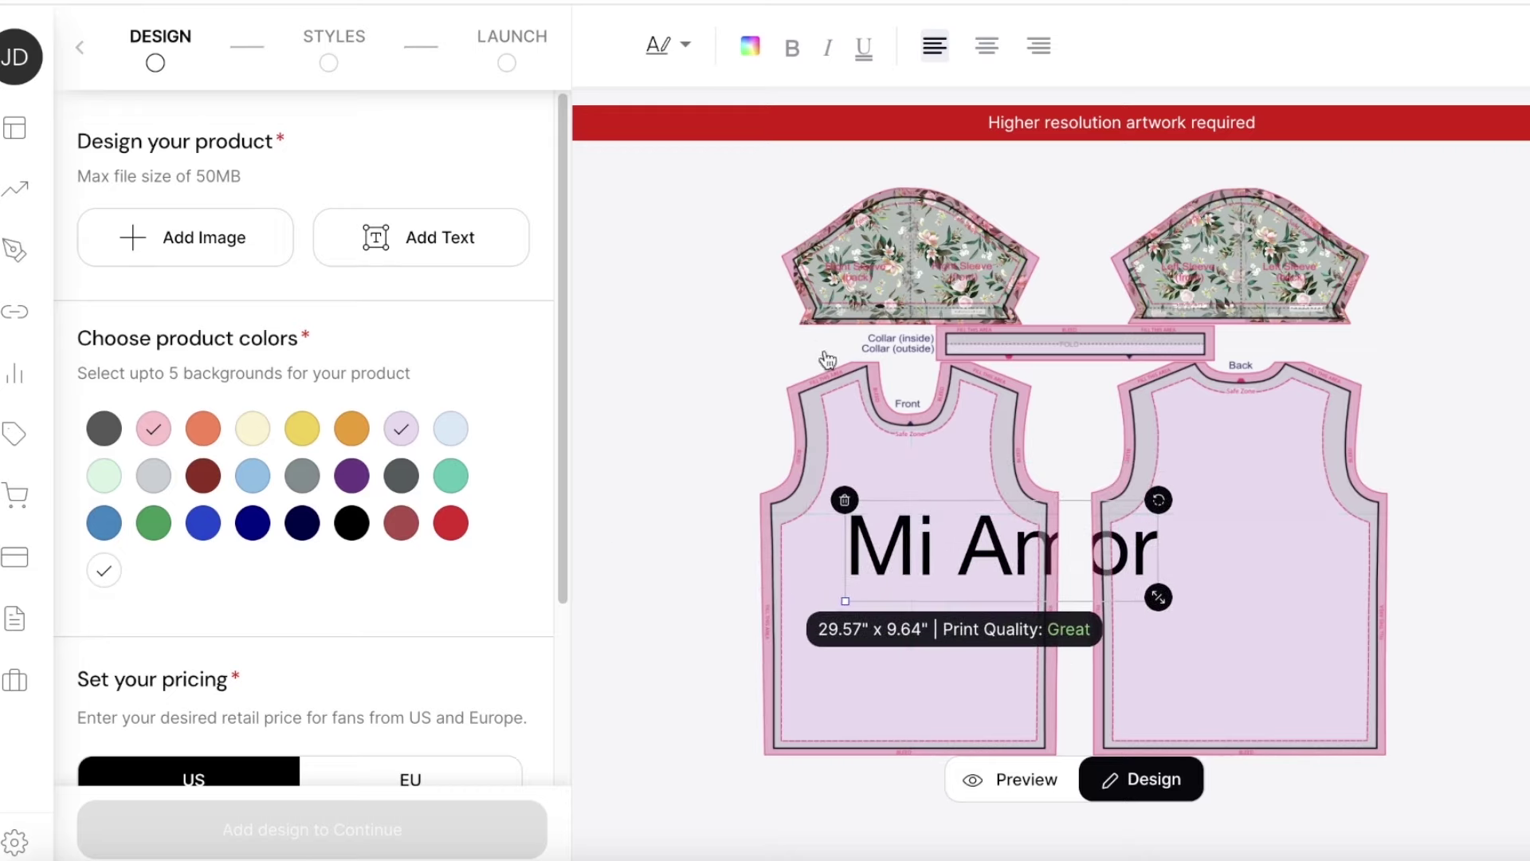
Step: Try the Helvetica Light font on the "Mi Amor" text and change it to Honey Script, keeping it black
left_click(750, 46)
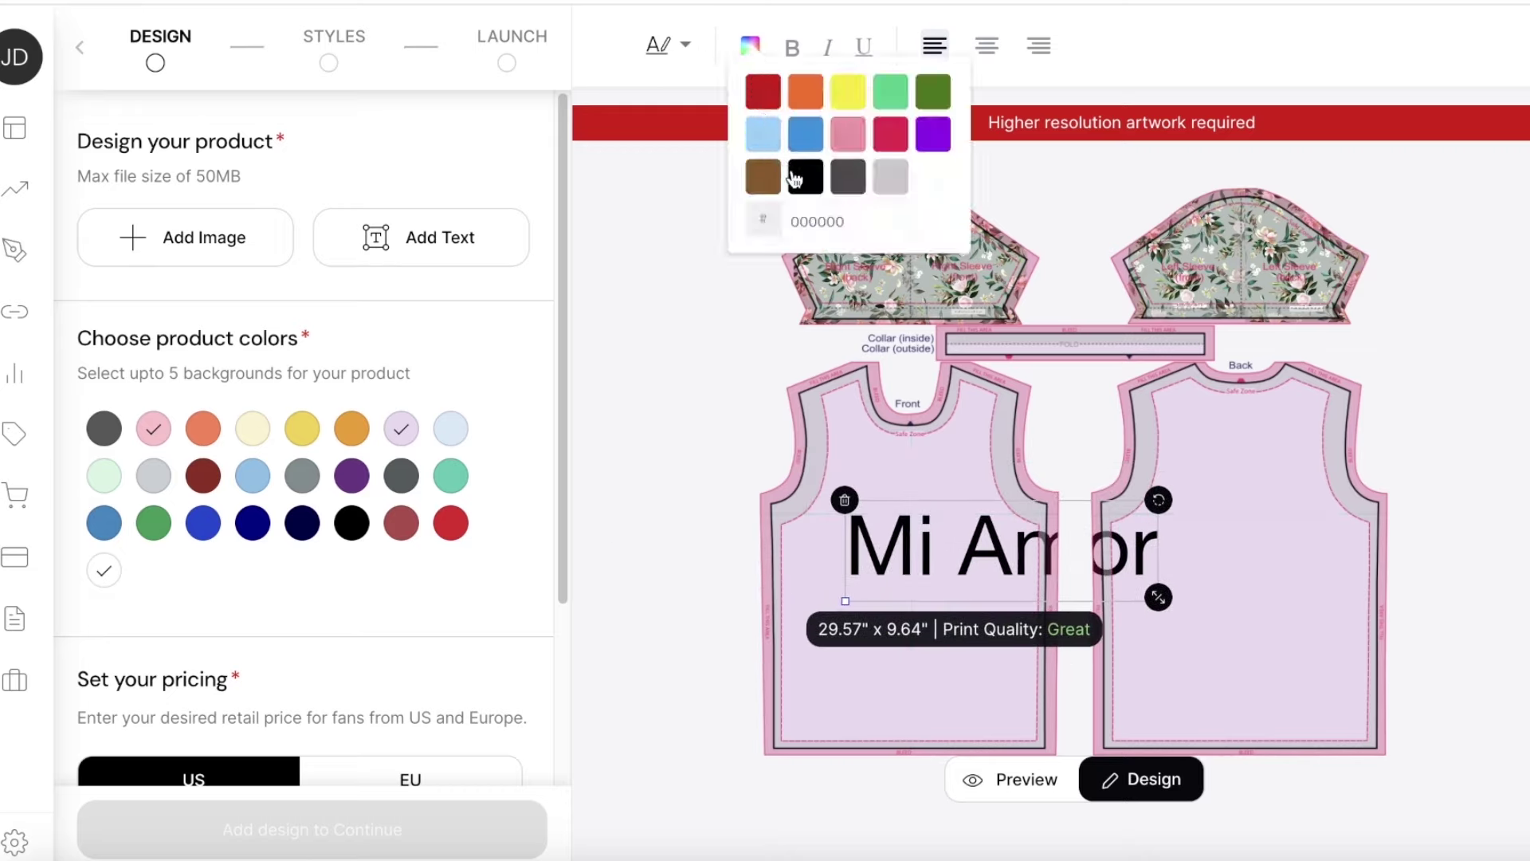
left_click(668, 45)
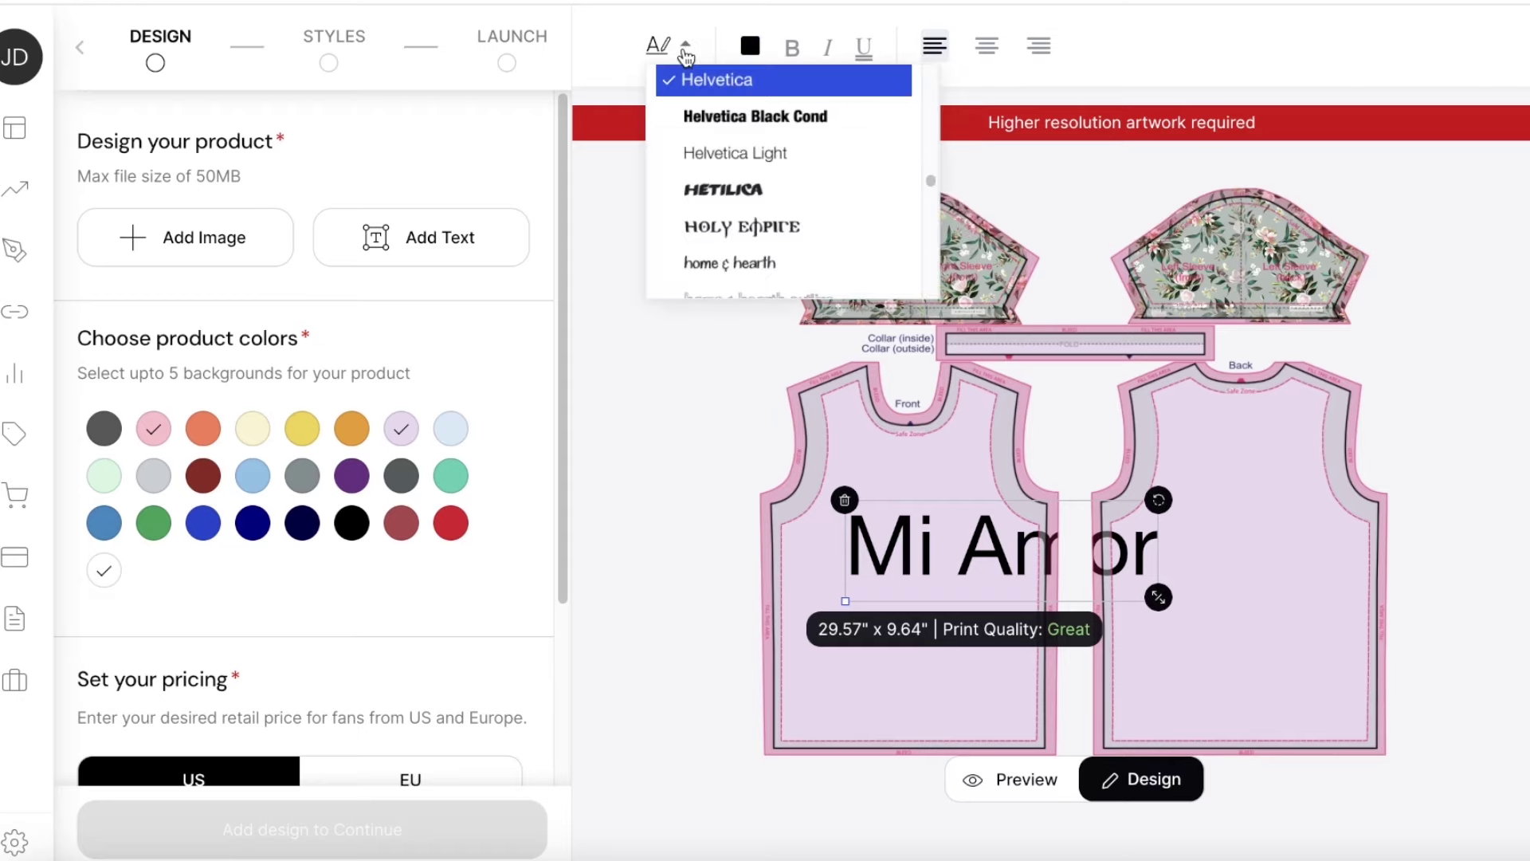
left_click(725, 157)
left_click(687, 50)
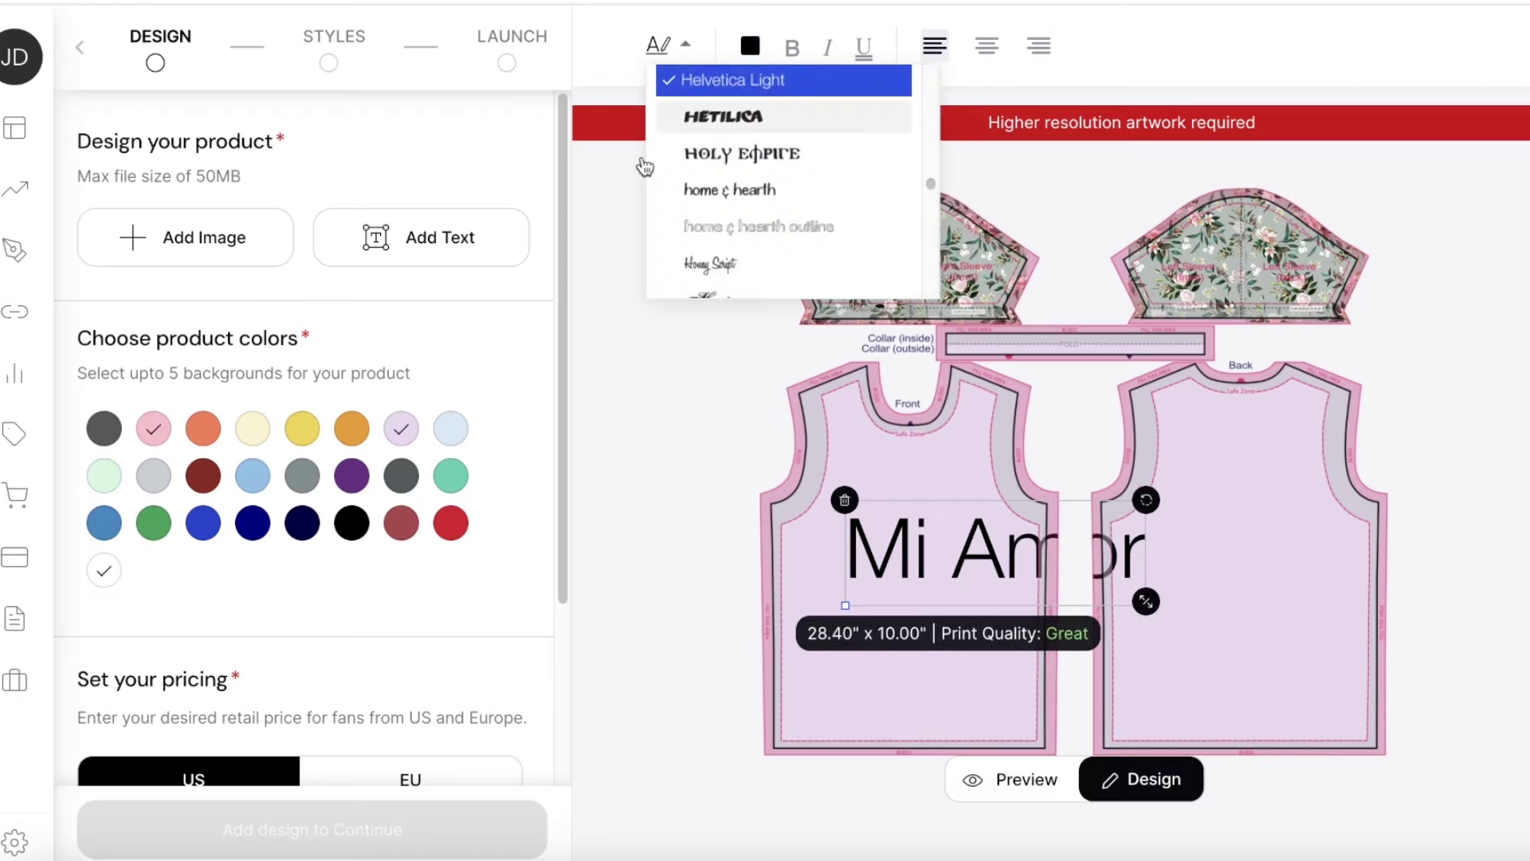
scroll(718, 191, "down", 3)
left_click(757, 228)
left_click(672, 59)
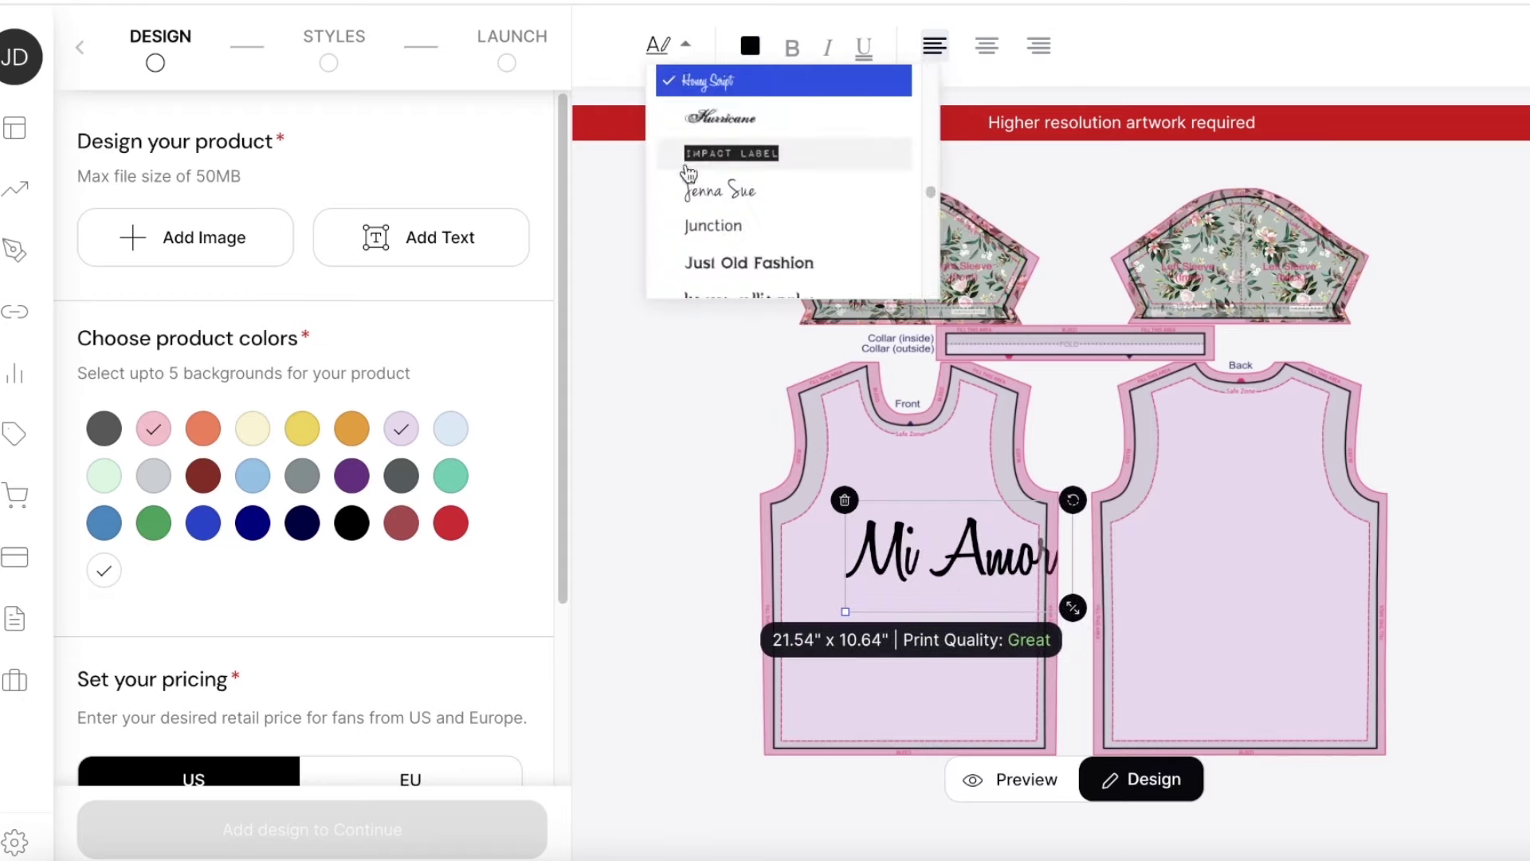
left_click(685, 169)
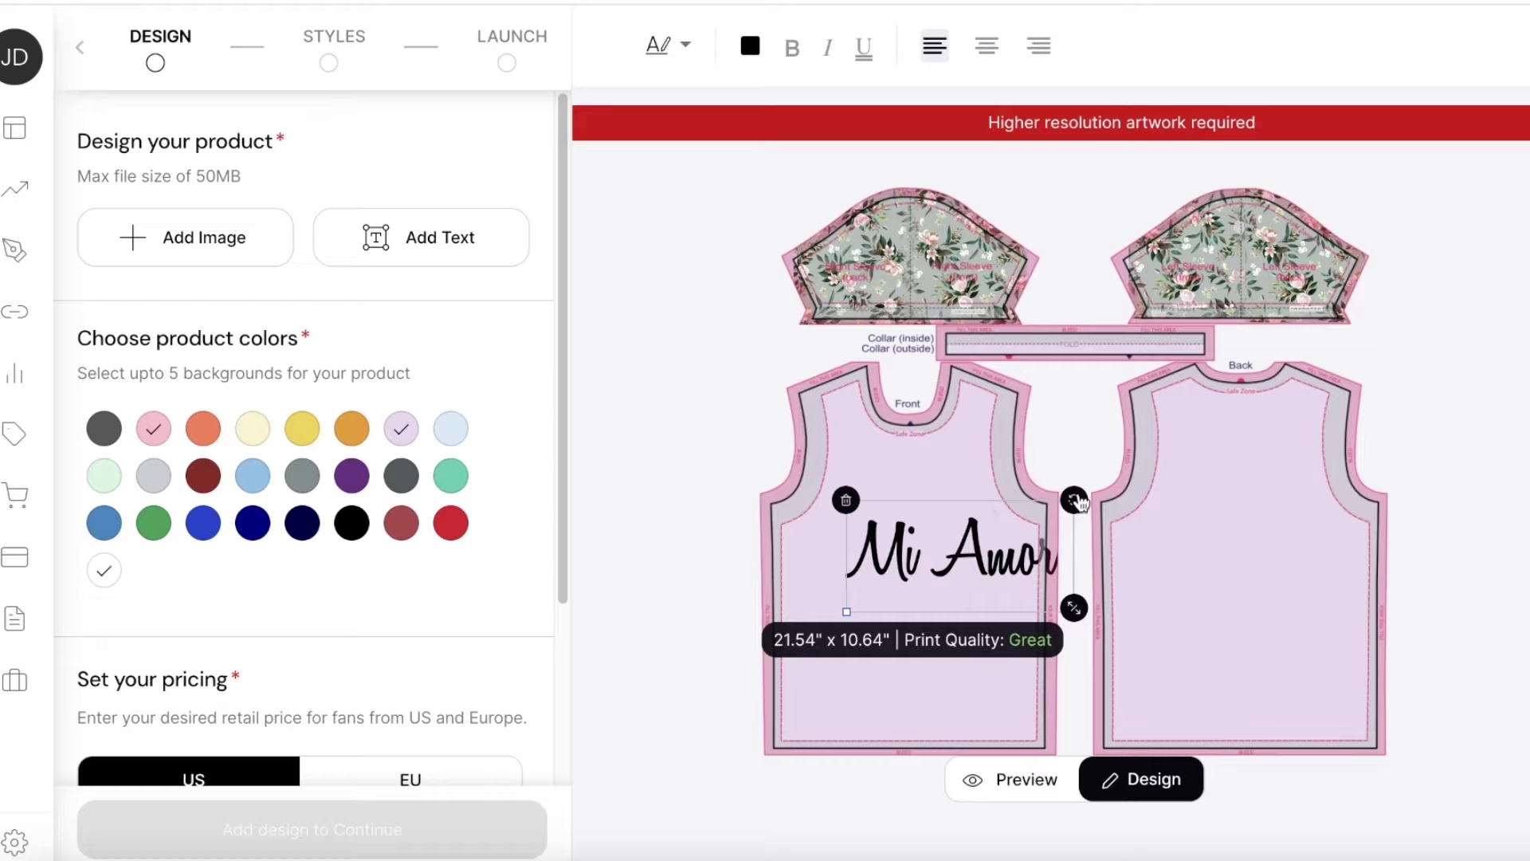
Step: Rotate the "Mi Amor" text to run vertically at about 4.31" x 2.13" and undo the link pasted into it
left_click_drag(1075, 501, 1084, 584)
left_click_drag(983, 569, 809, 697)
key("ctrl+v")
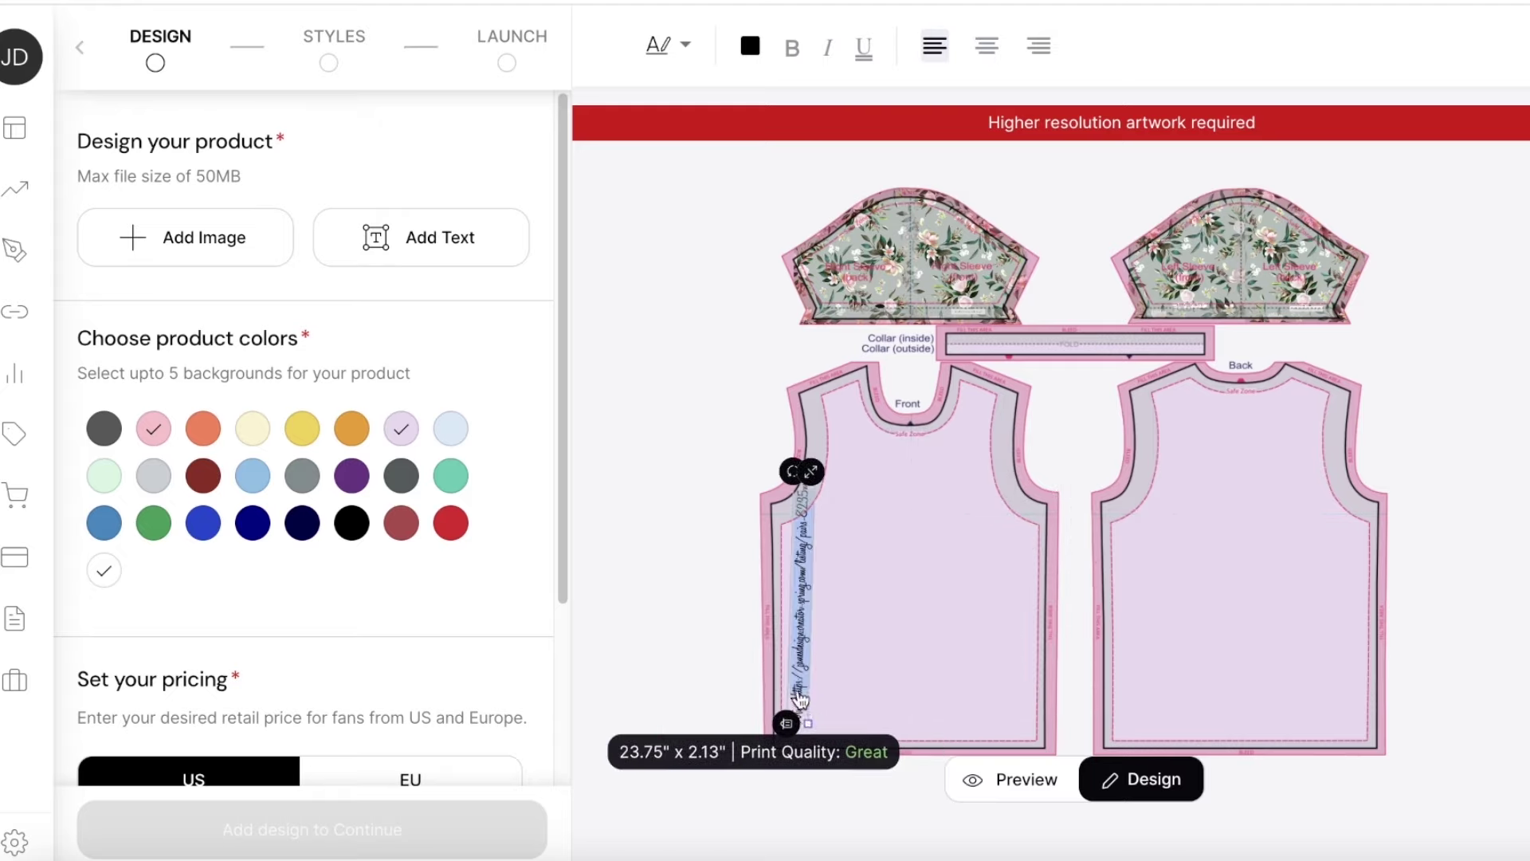
left_click_drag(806, 637, 901, 615)
key("ctrl+z")
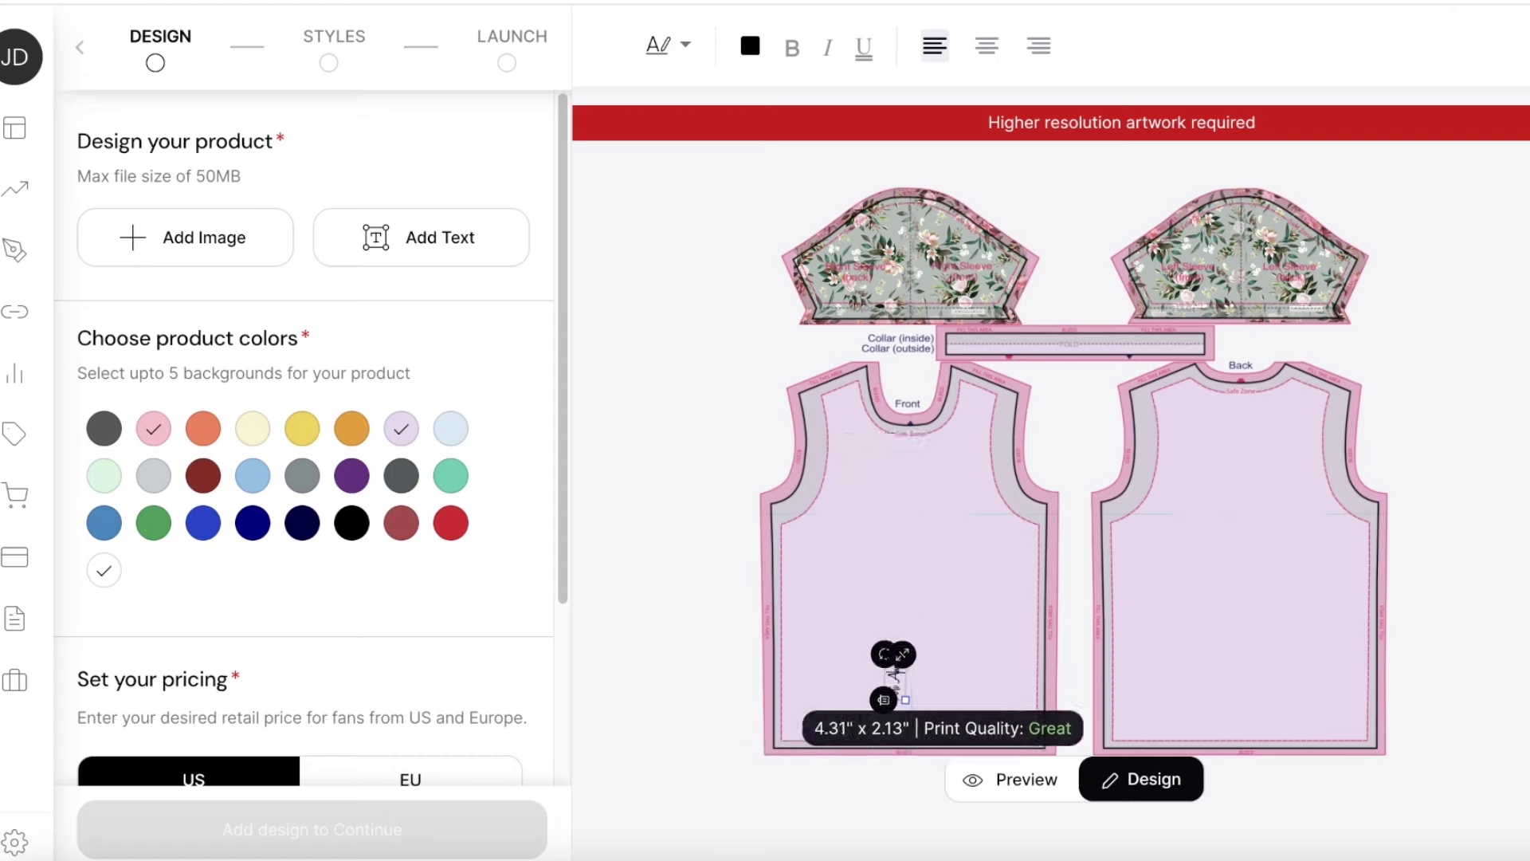
Step: Paste a second "Mi Amor" into the vertical text and remove the text from the front panel
left_click(952, 514)
left_click(893, 677)
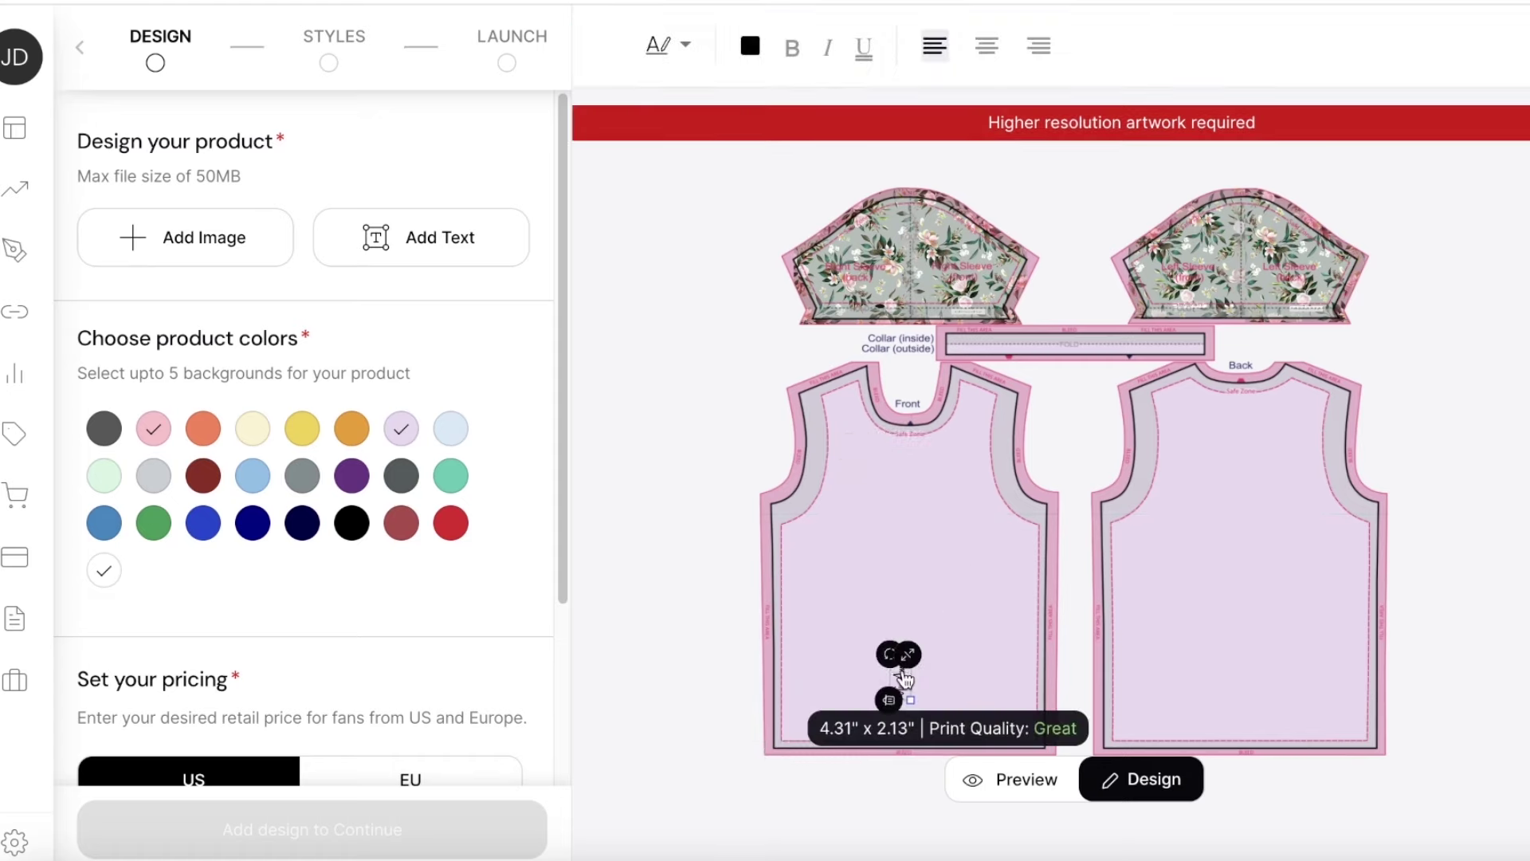
key("ctrl+v")
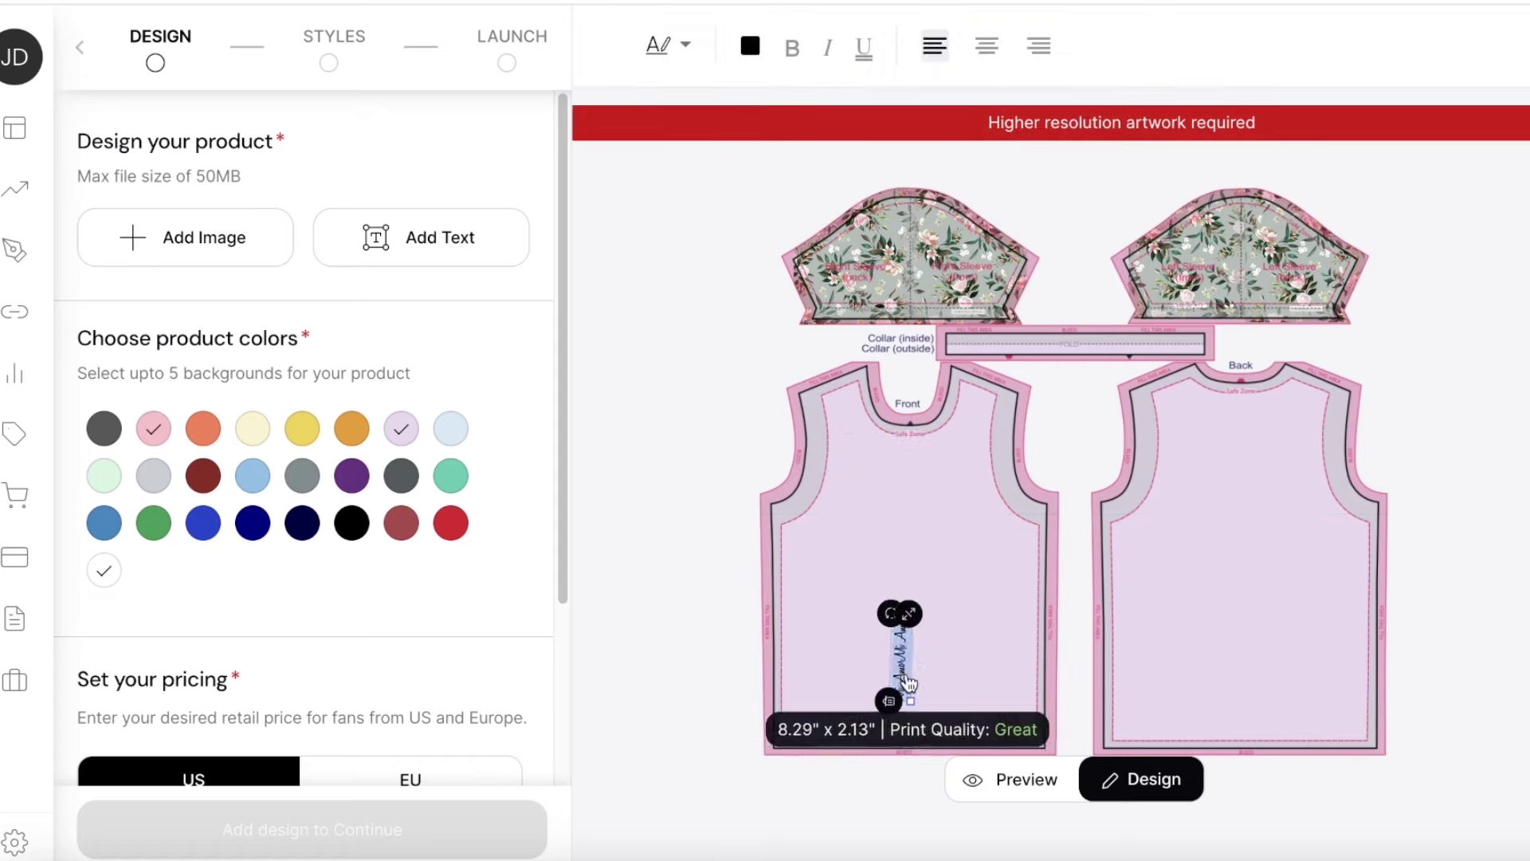
left_click(962, 619)
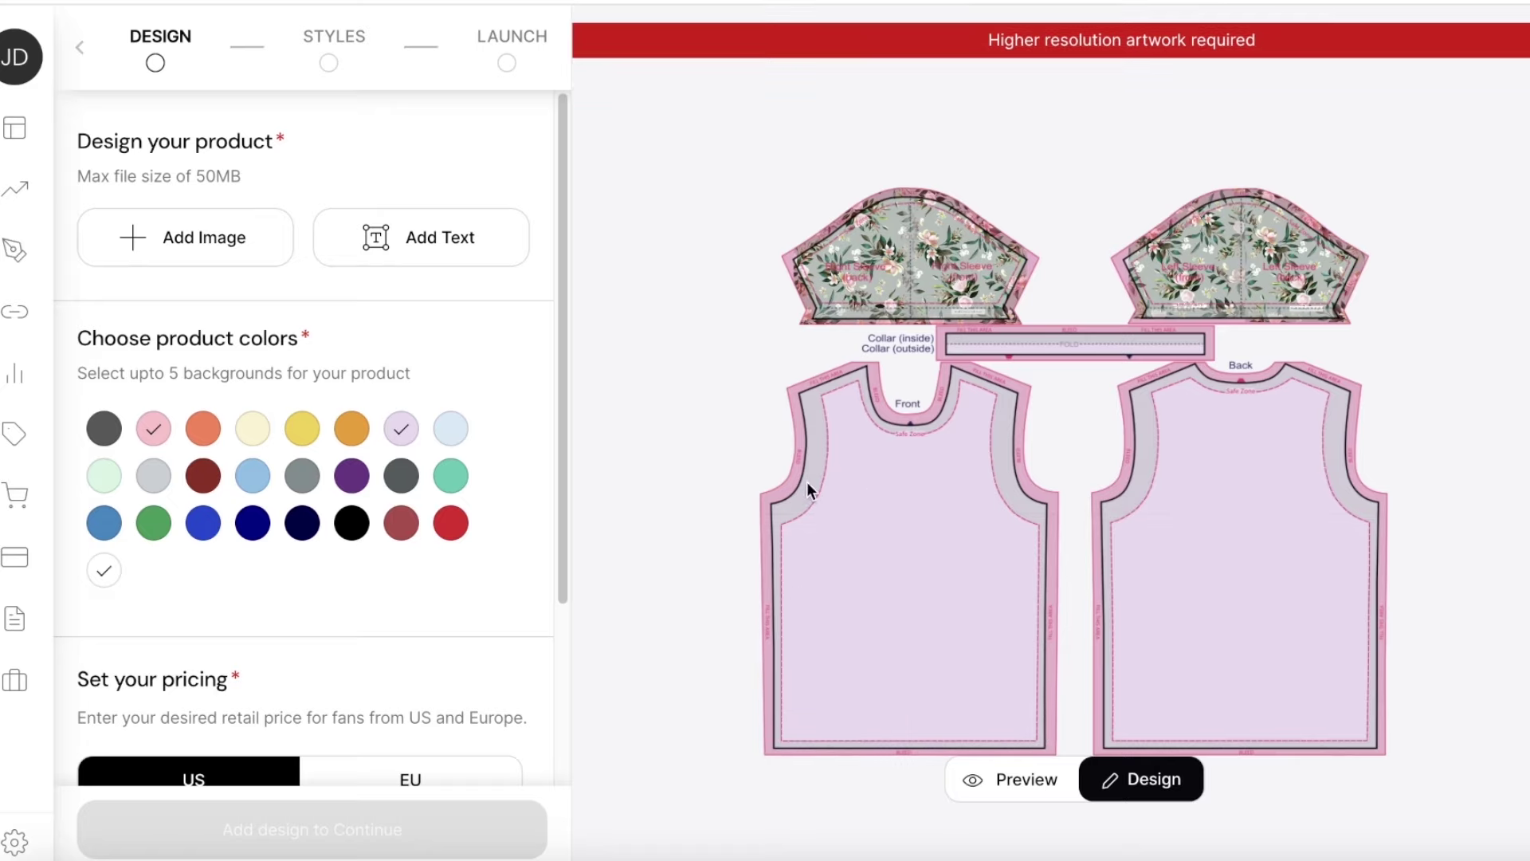
Step: Remove lavender from the product colors, keeping light pink and white
scroll(347, 569, "down", 3)
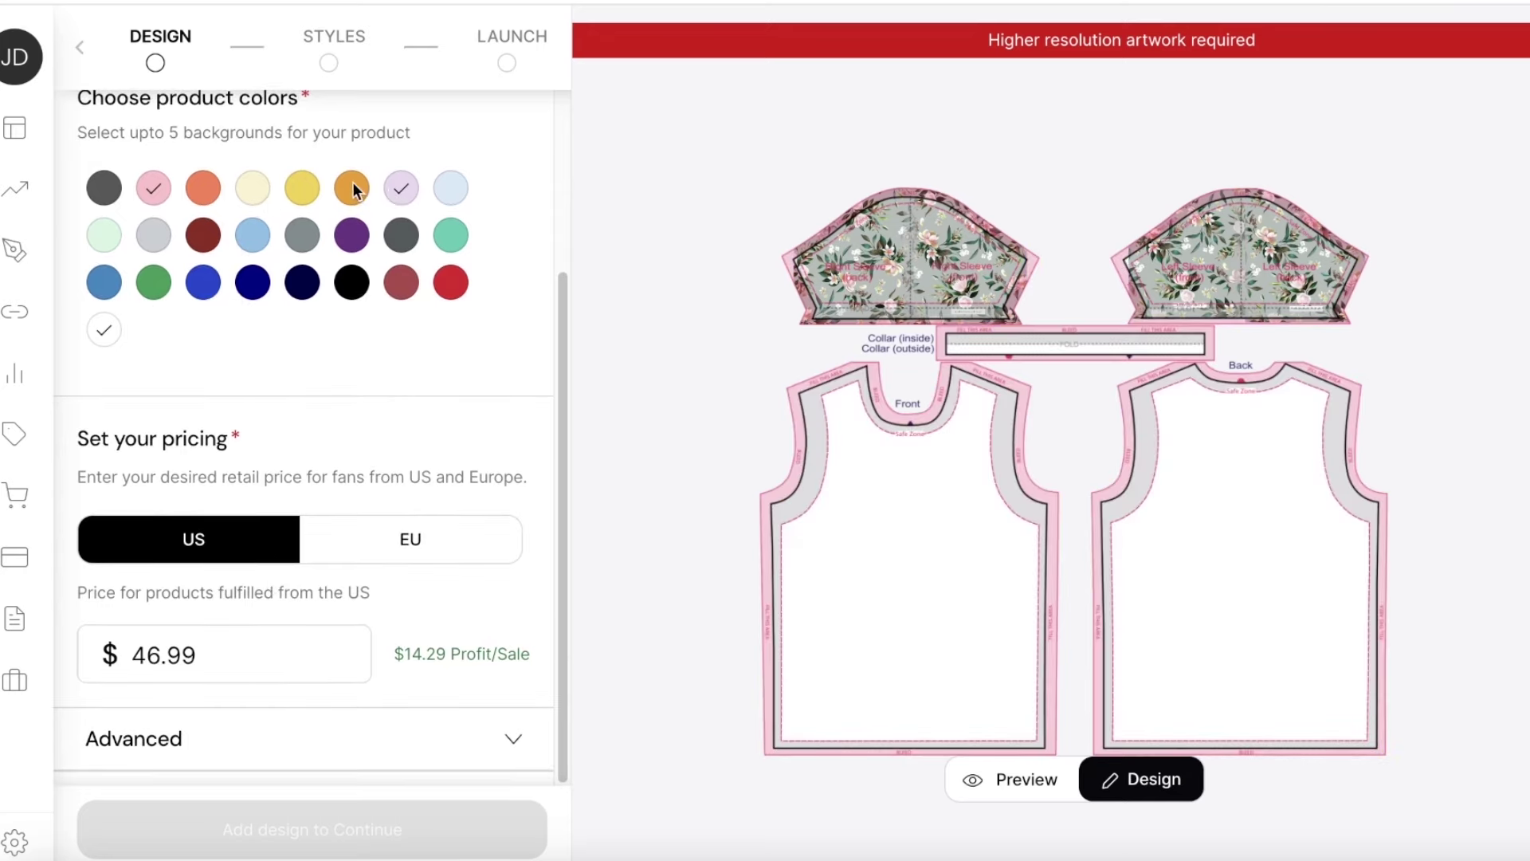
left_click(151, 190)
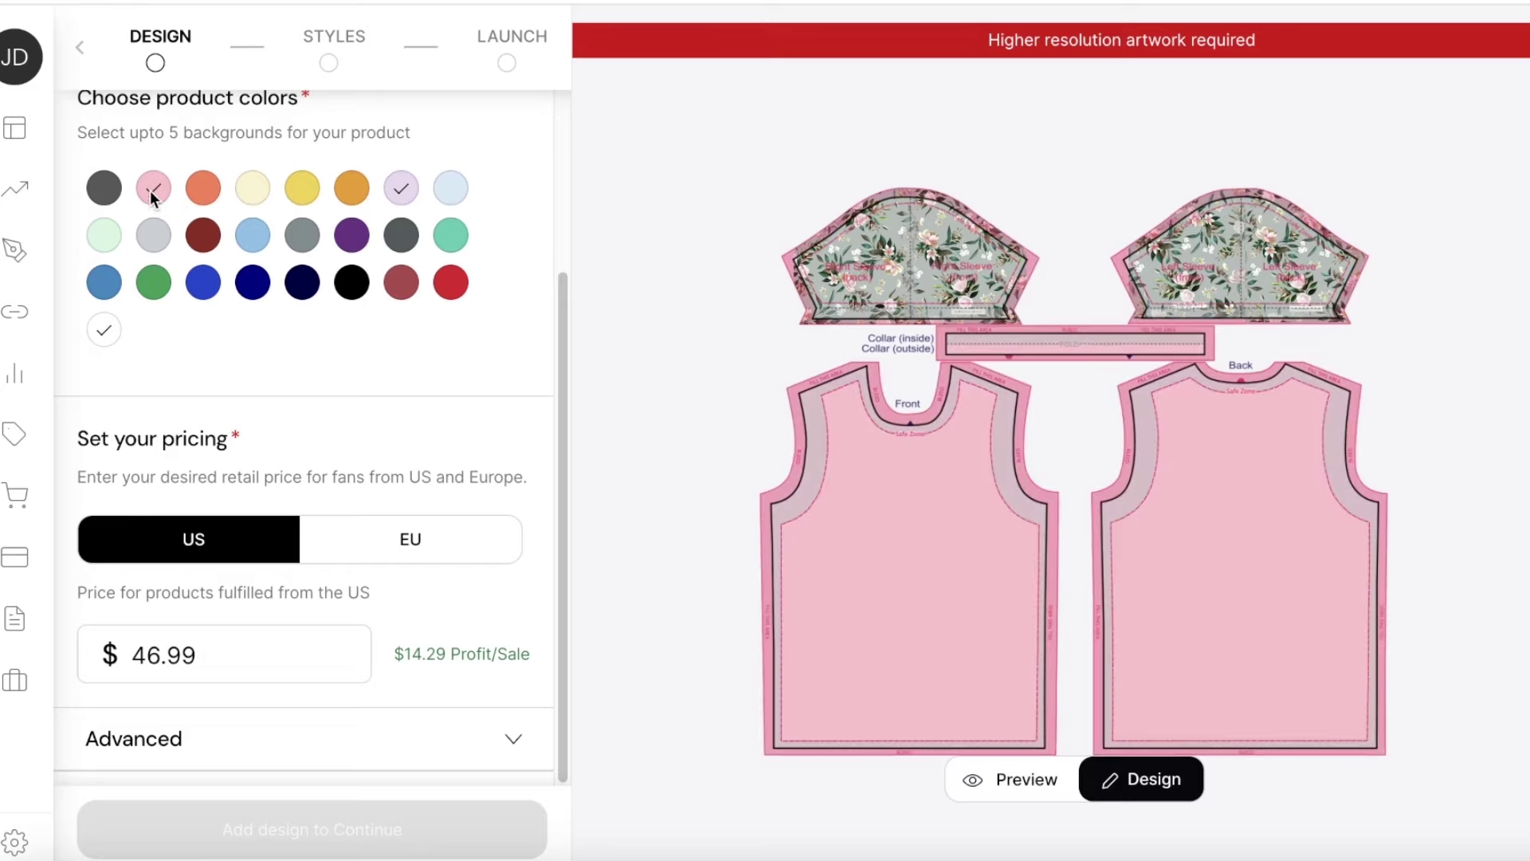
left_click(395, 188)
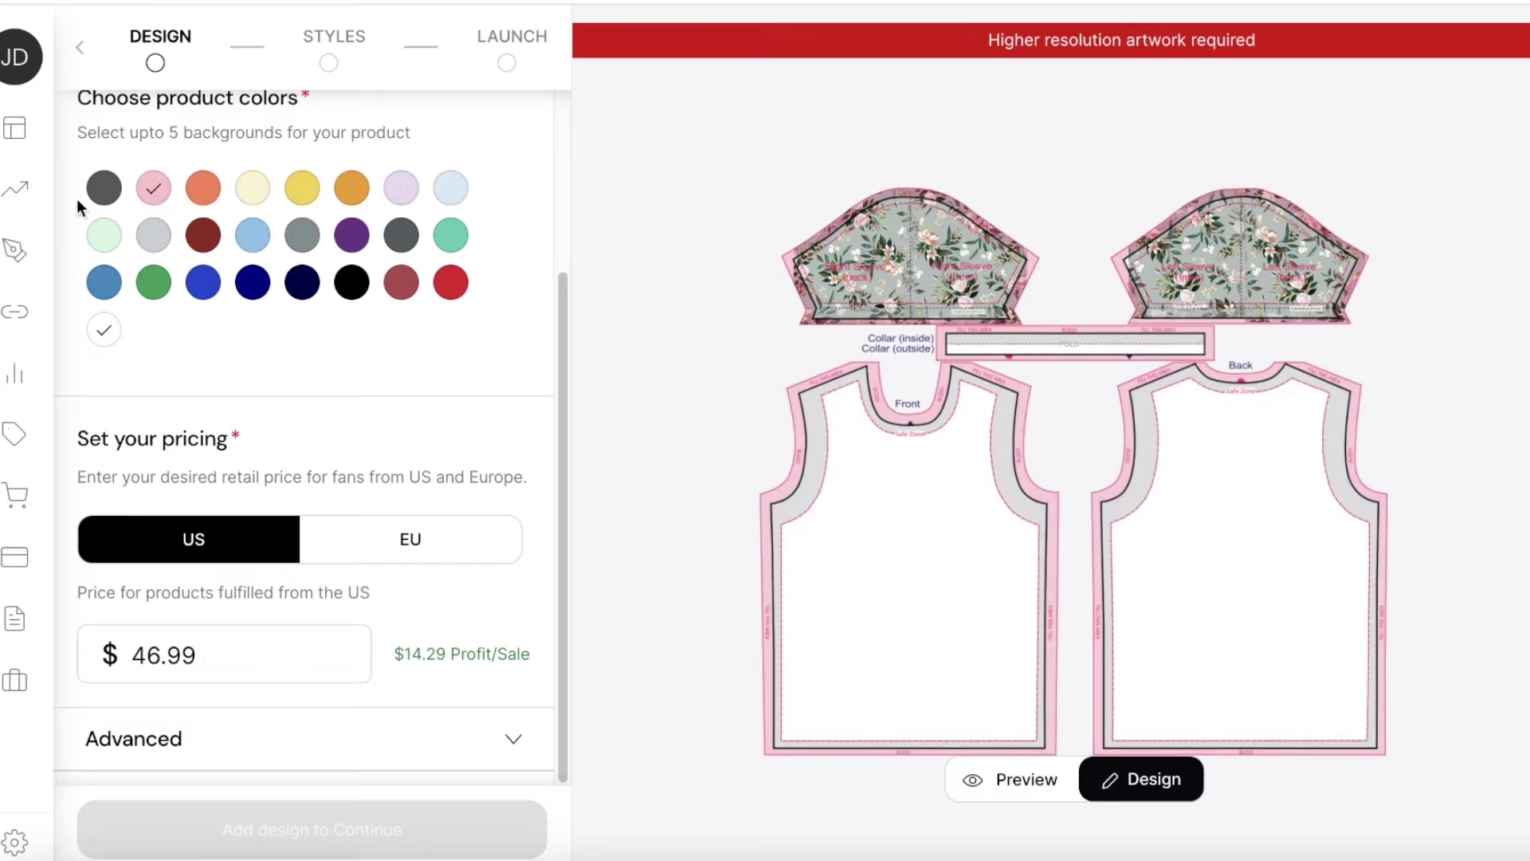
Step: Replace light pink with lavender and aqua in the product colors and set the US retail price to $34.99
left_click(408, 184)
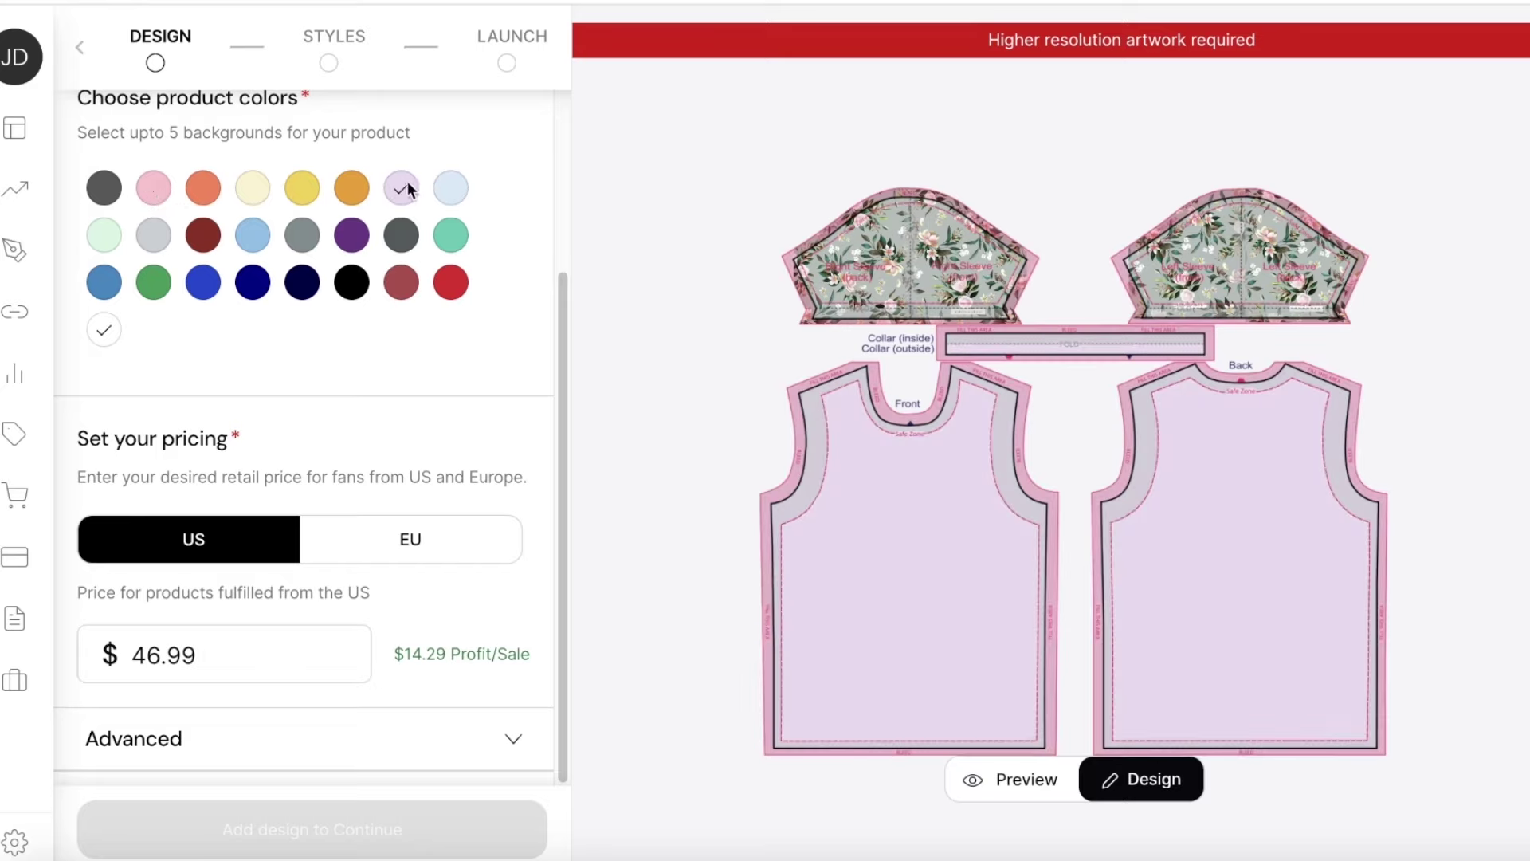
left_click(447, 242)
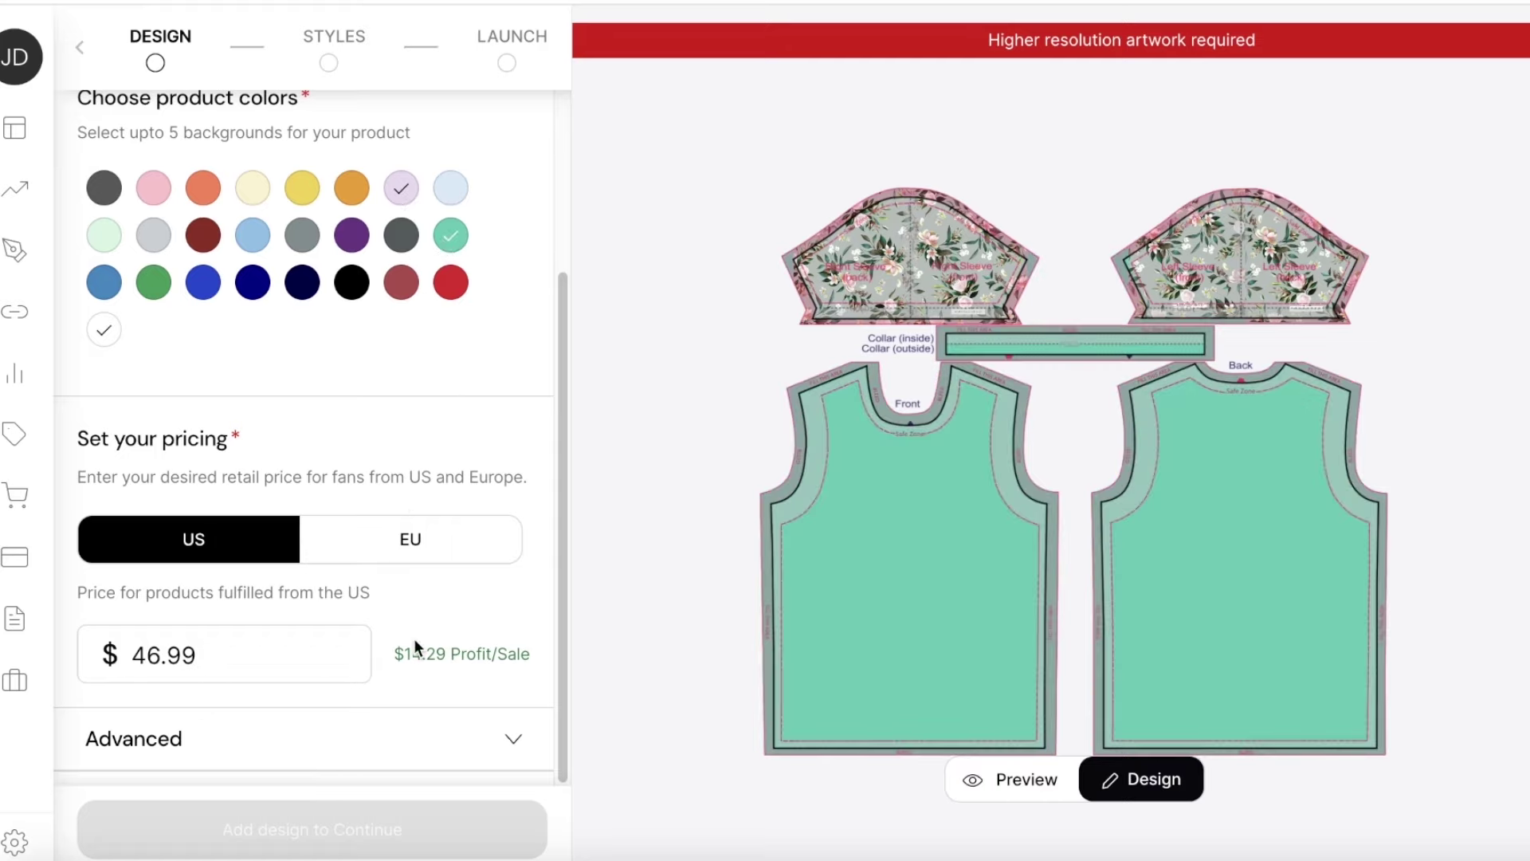
left_click_drag(429, 653, 457, 672)
left_click(414, 677)
left_click(159, 658)
key("BackSpace")
key("BackSpace")
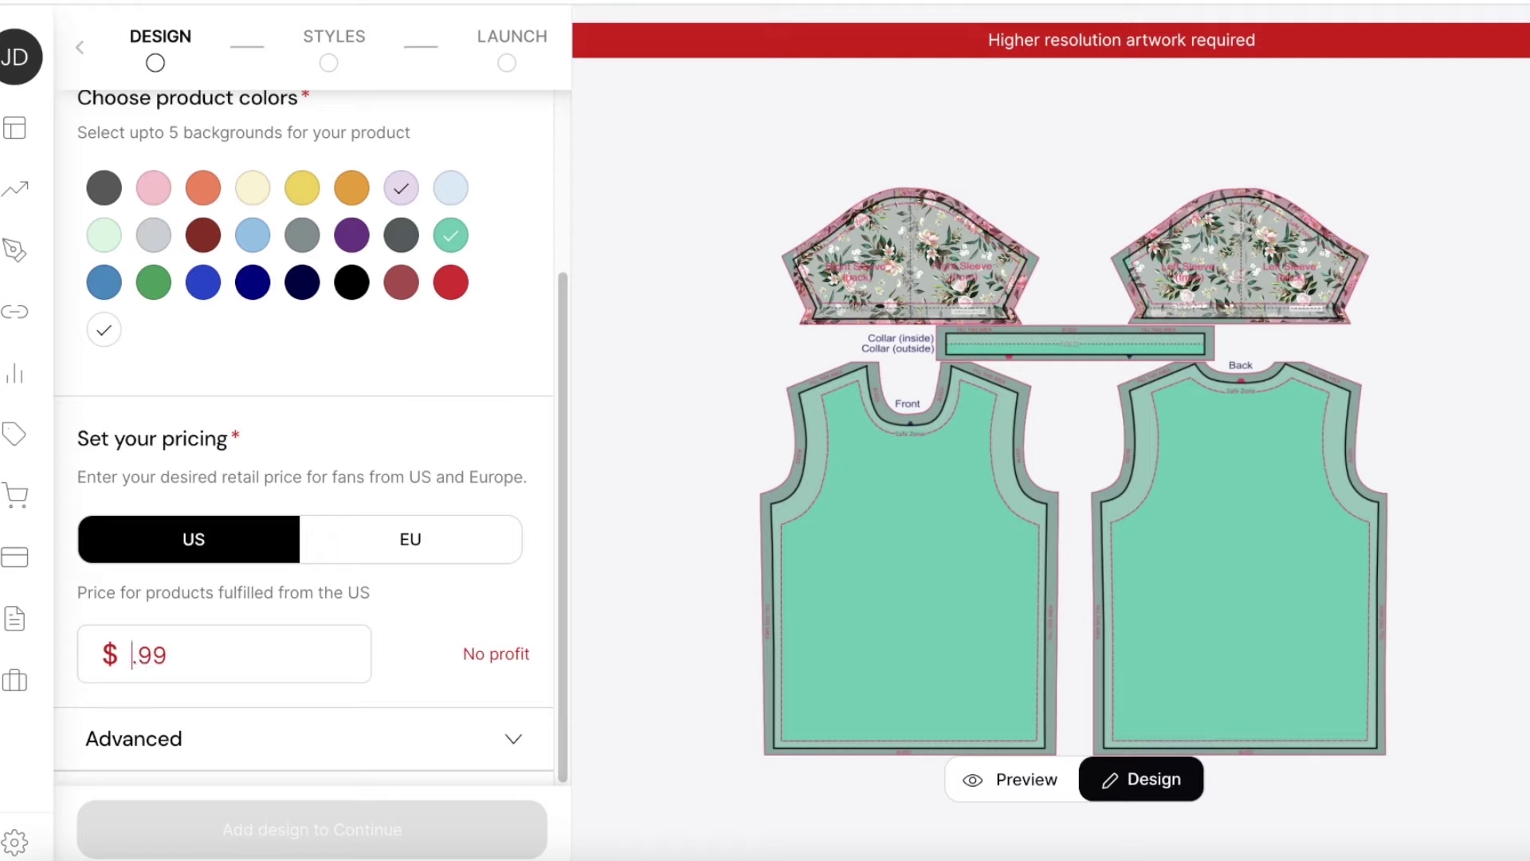
type("34")
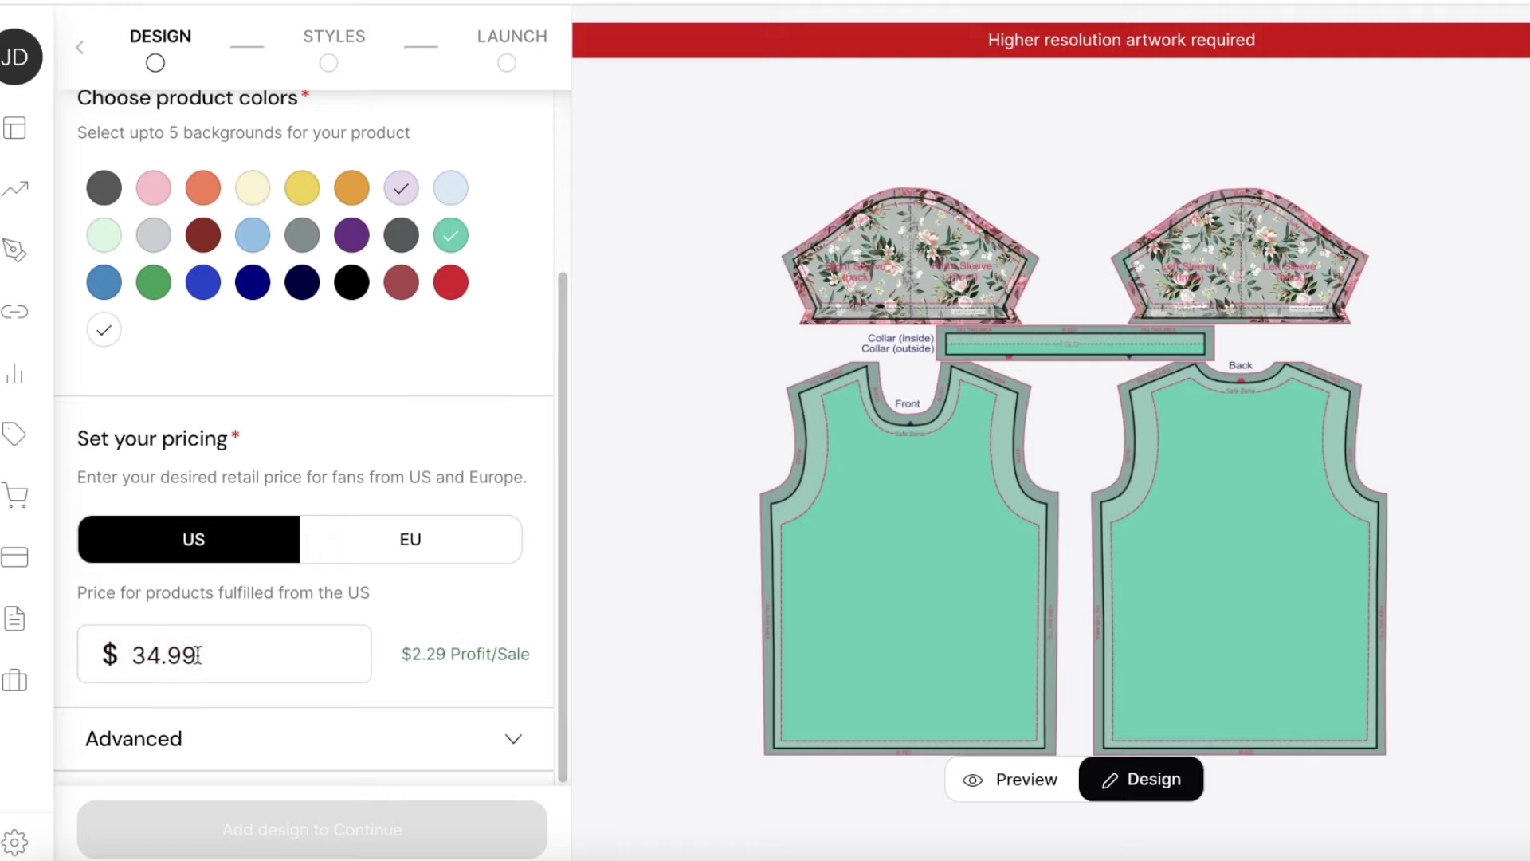
left_click(198, 655)
left_click(490, 625)
Step: Expand the advanced options and review the featured view and featured color choices for the store
left_click(321, 753)
scroll(303, 739, "down", 5)
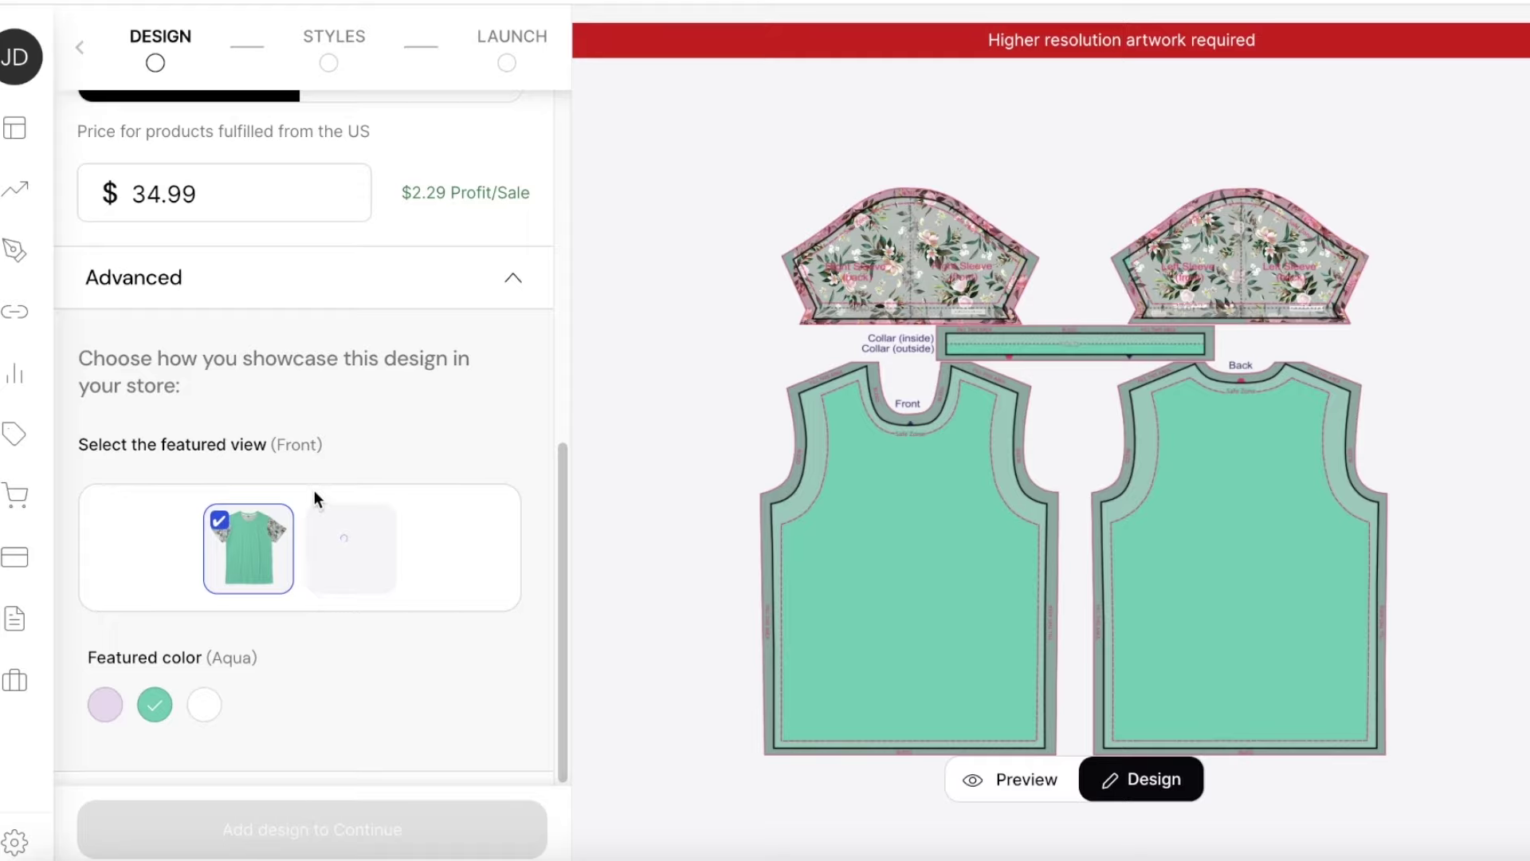
scroll(314, 490, "up", 10)
Step: Shrink the floral image on the front half of the right sleeve to about 7.71" x 11.57"
left_click(1013, 307)
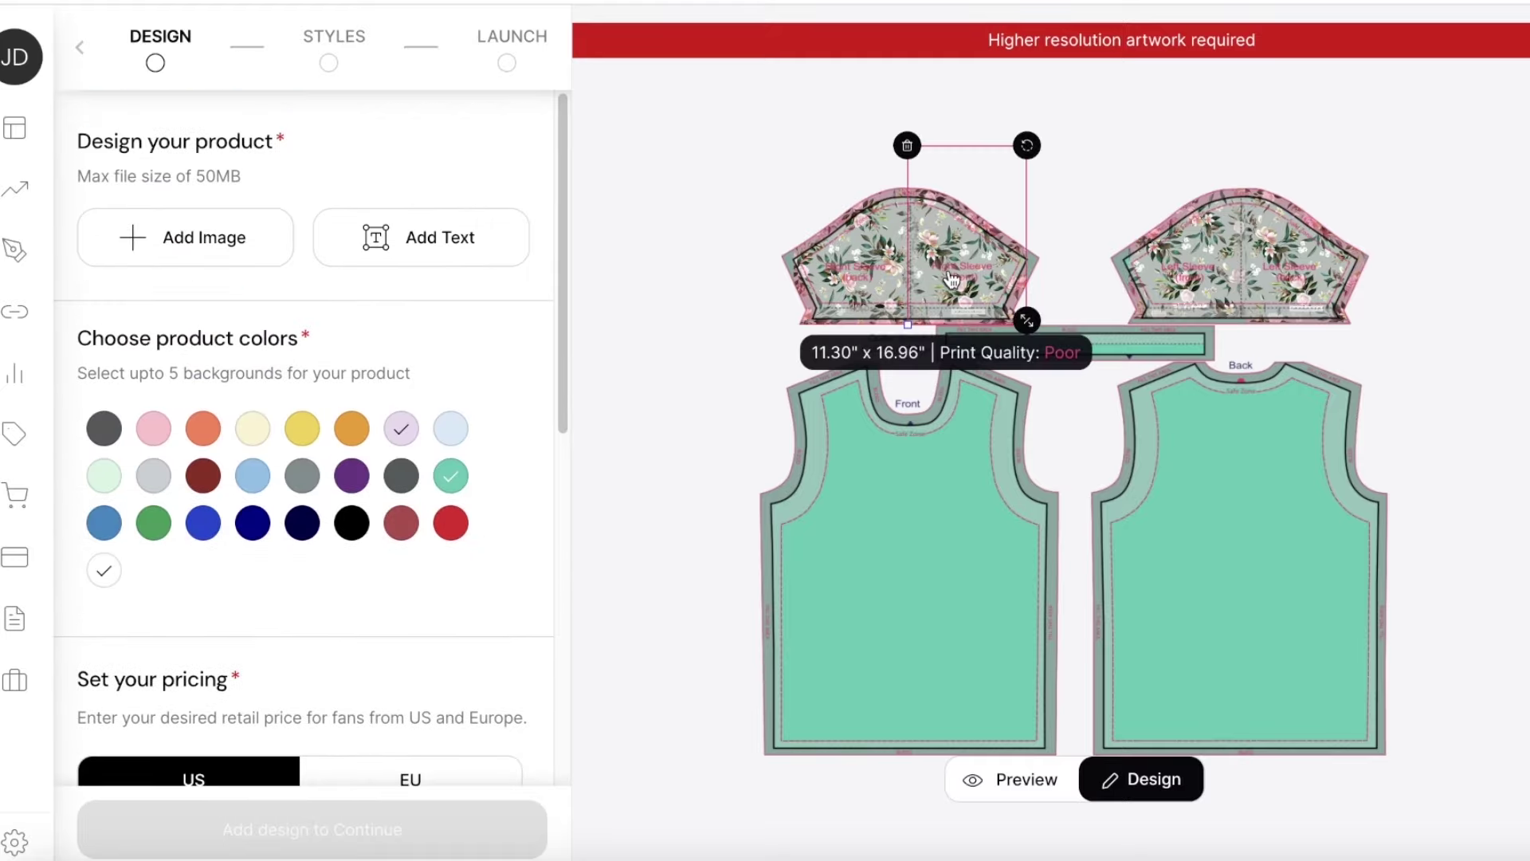
left_click_drag(1025, 318, 958, 261)
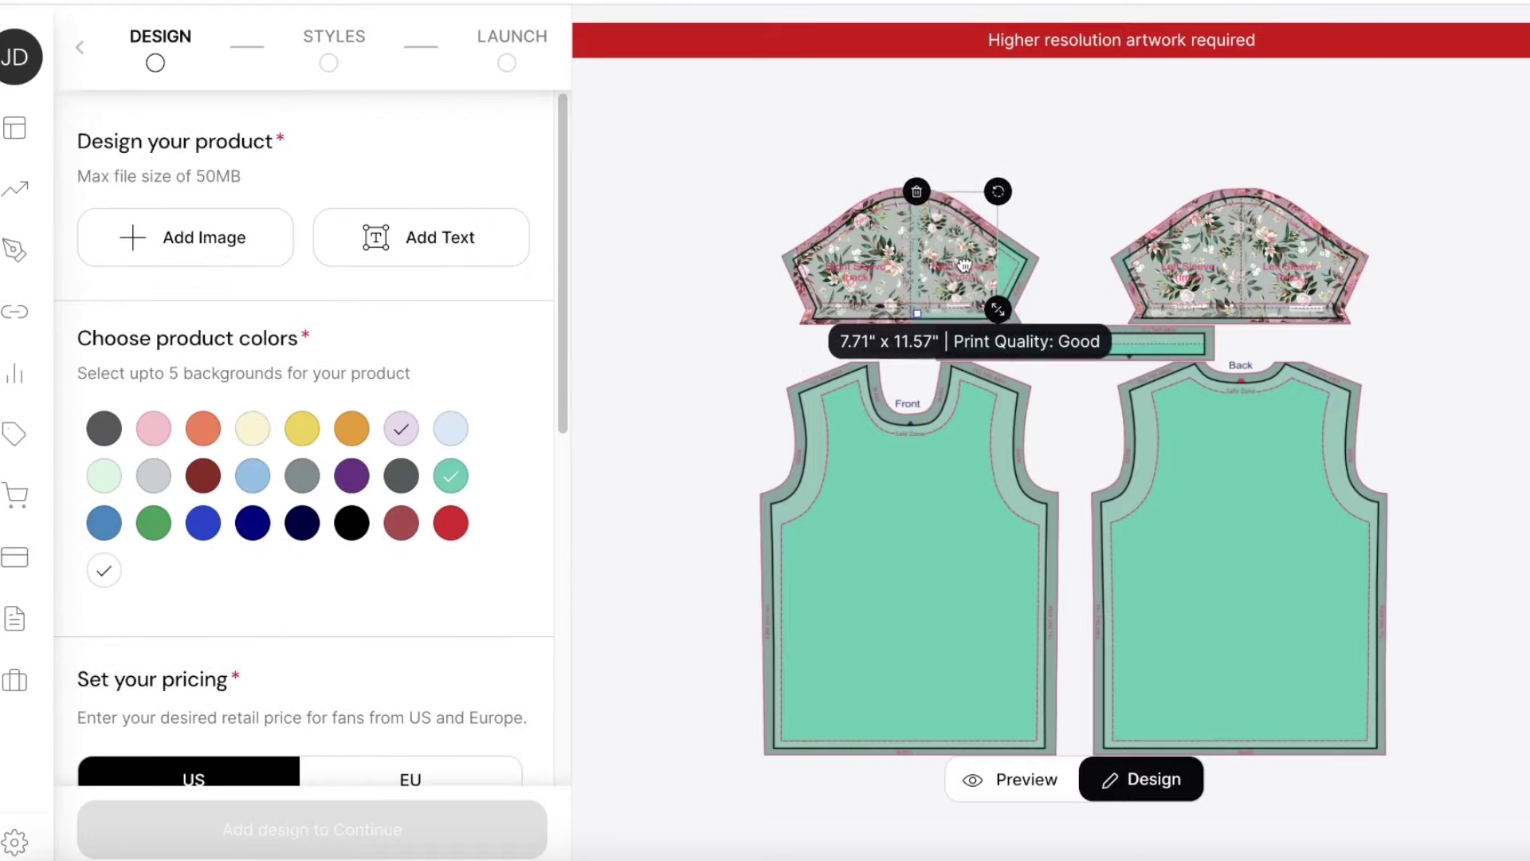
key("ctrl+z")
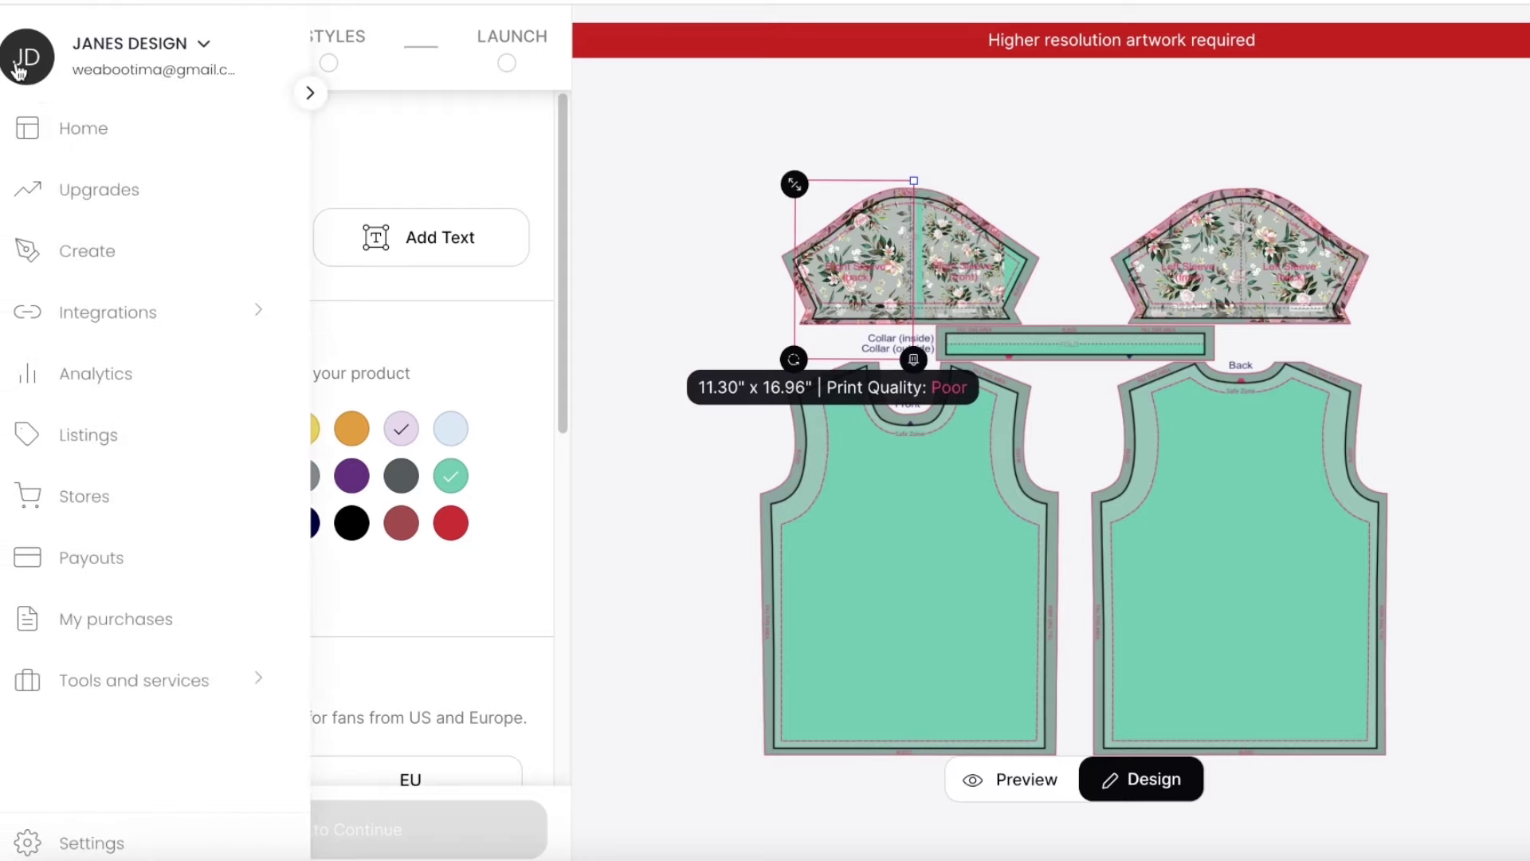
Step: Leave the product designer for the account dashboard, discarding the unsaved design changes
left_click(40, 90)
left_click(51, 107)
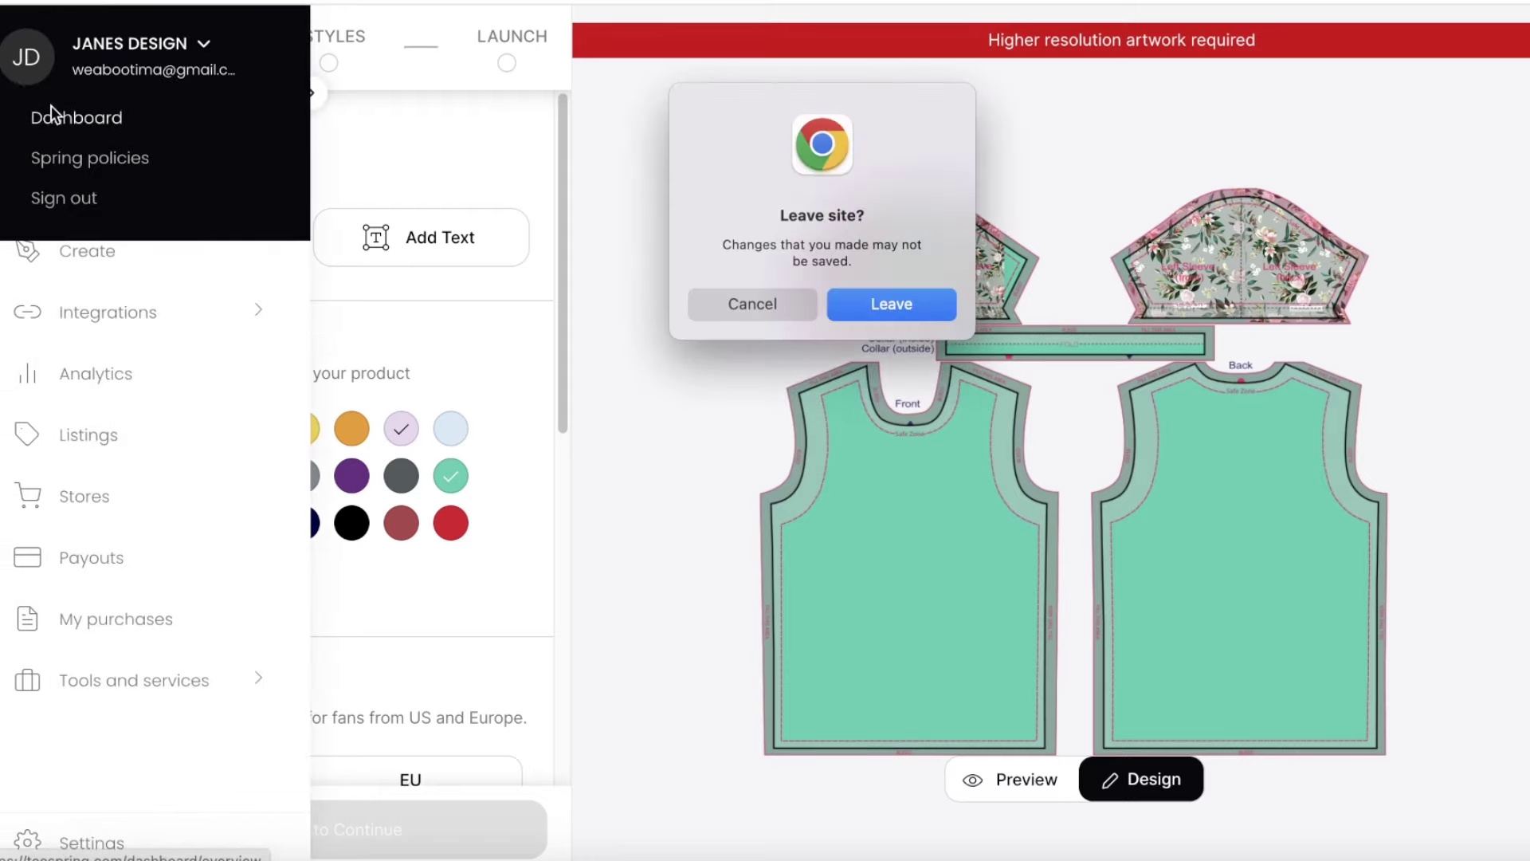
left_click(874, 313)
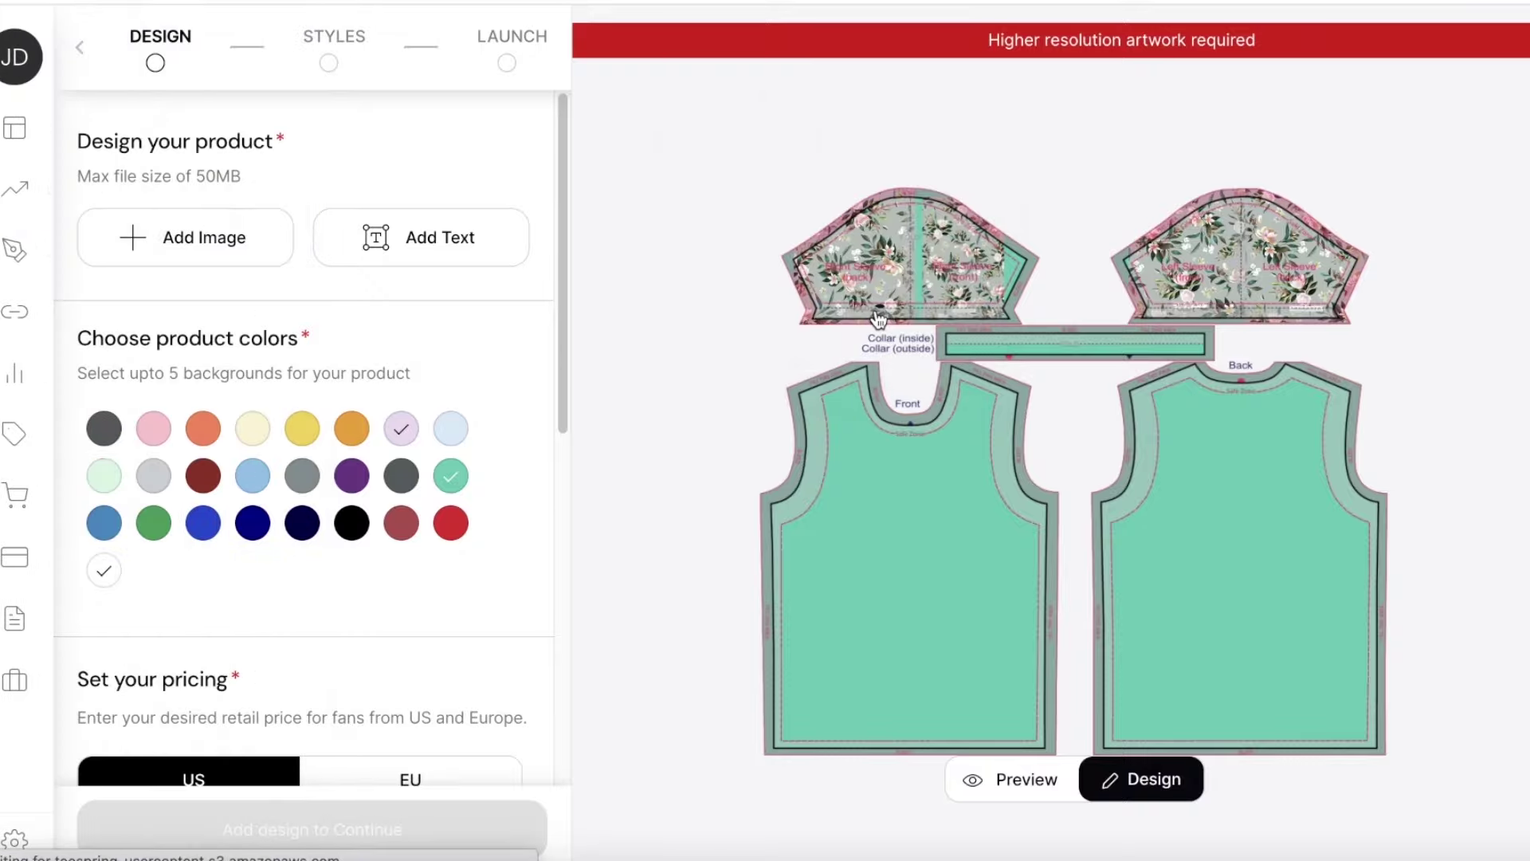